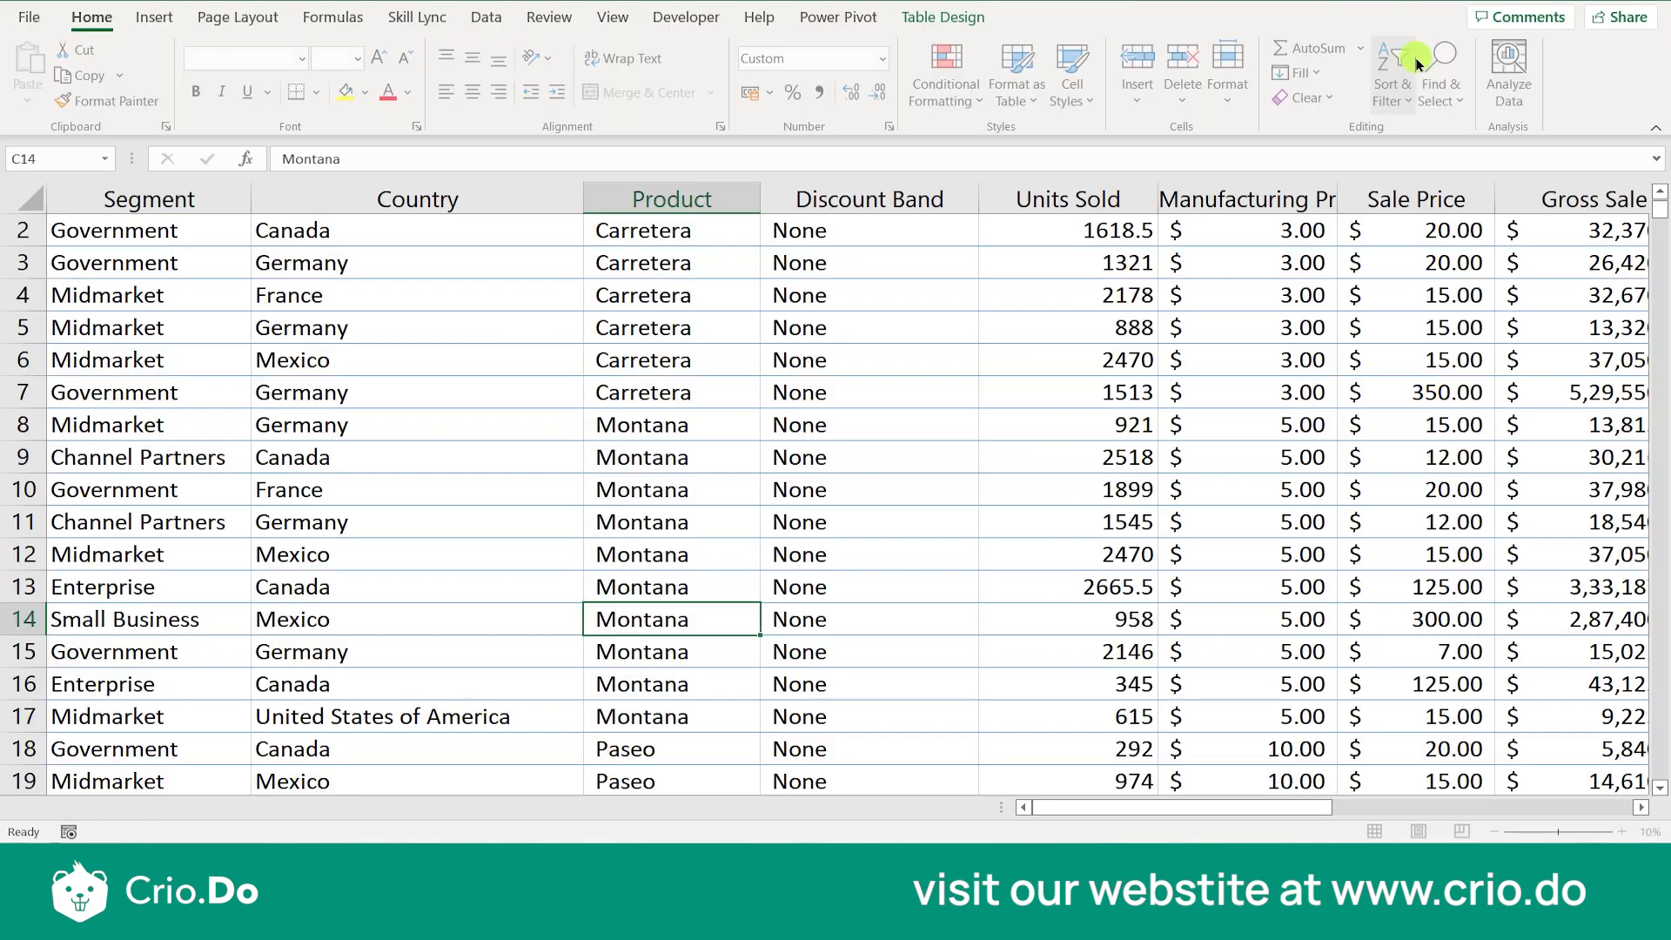
Examine the column headers of the Main Data table from Segment through Year.
scroll(519, 416, up, 1)
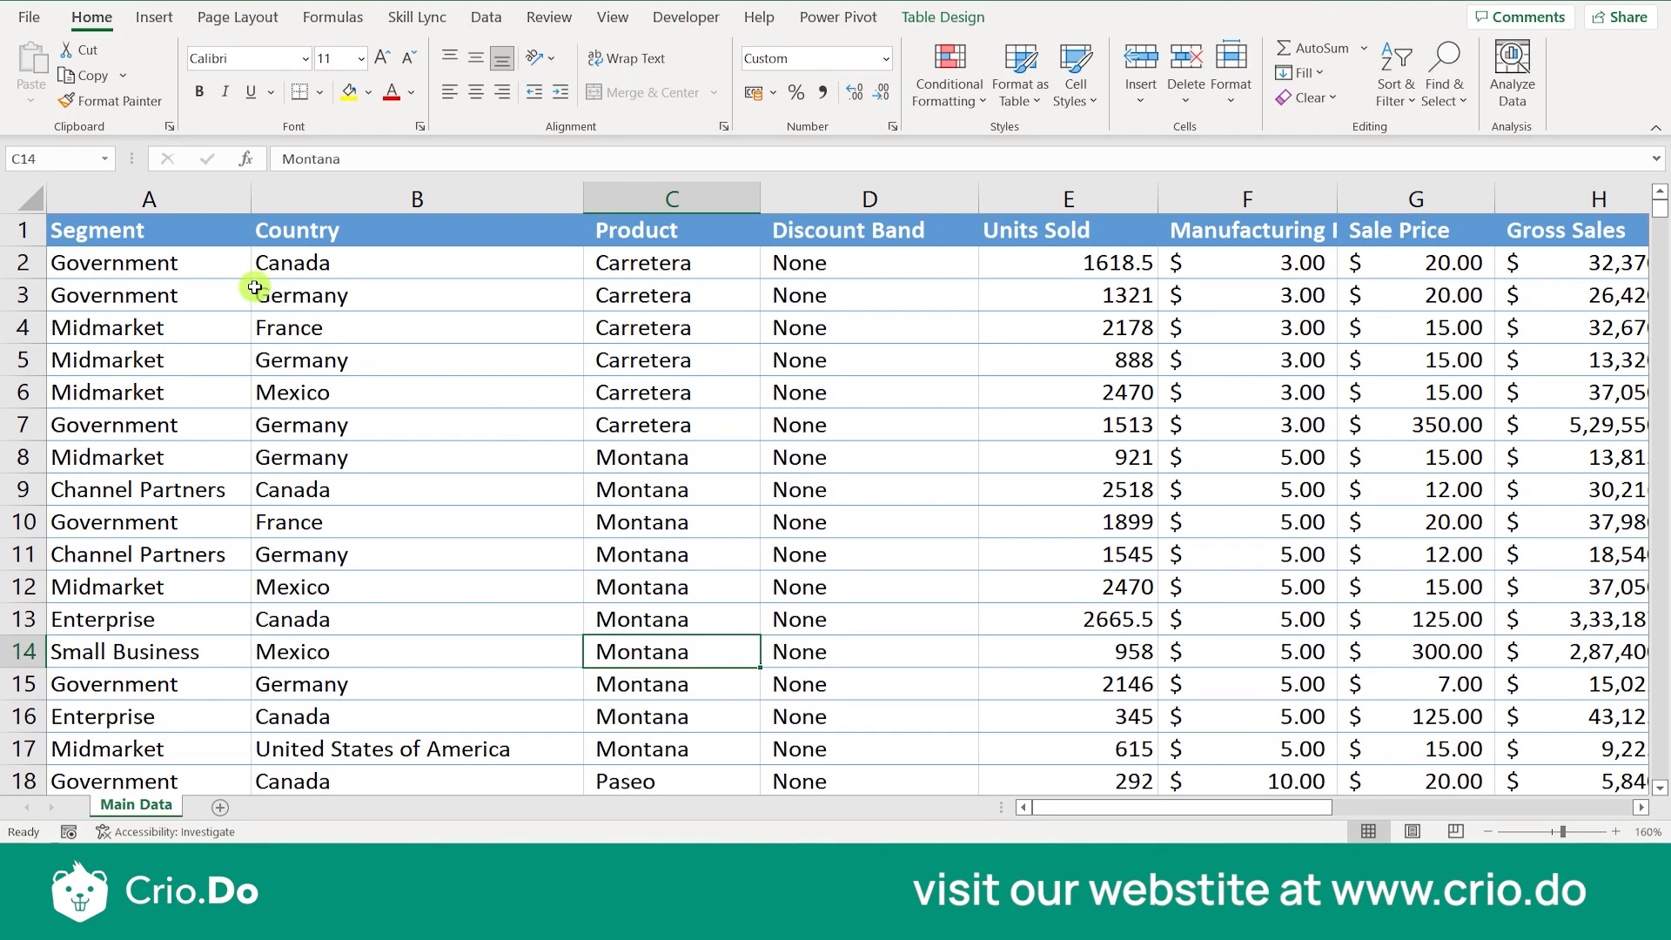
click(200, 231)
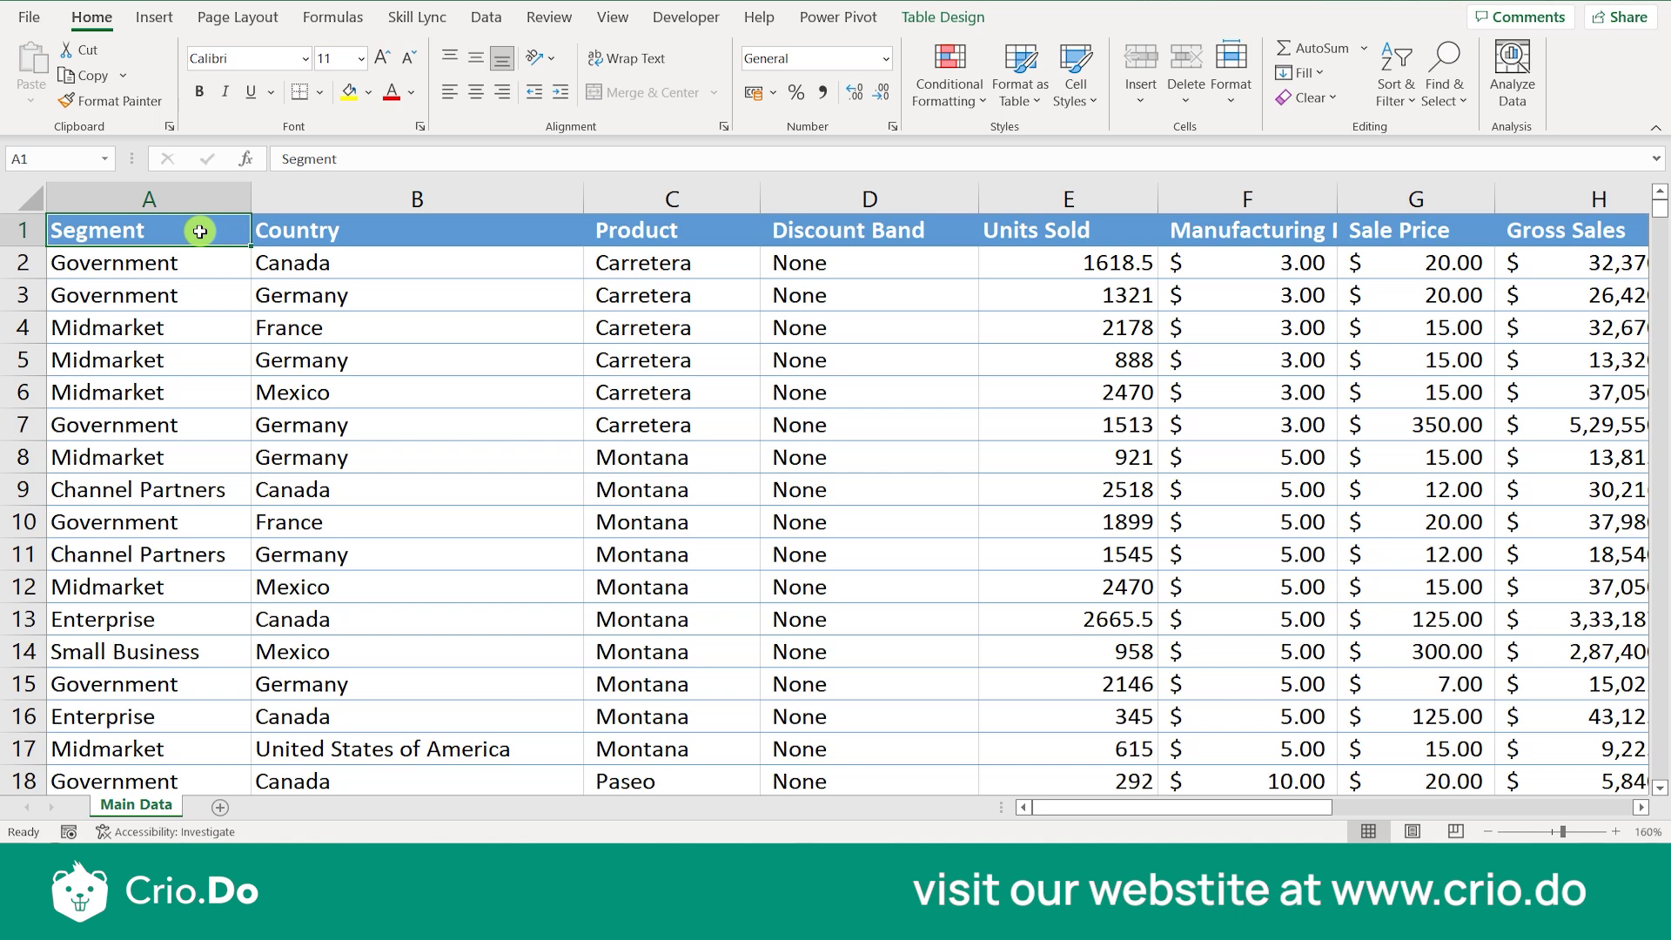
key(Right)
key(Right)
key(Right)
key(Right)
key(Right)
key(Right)
key(Right)
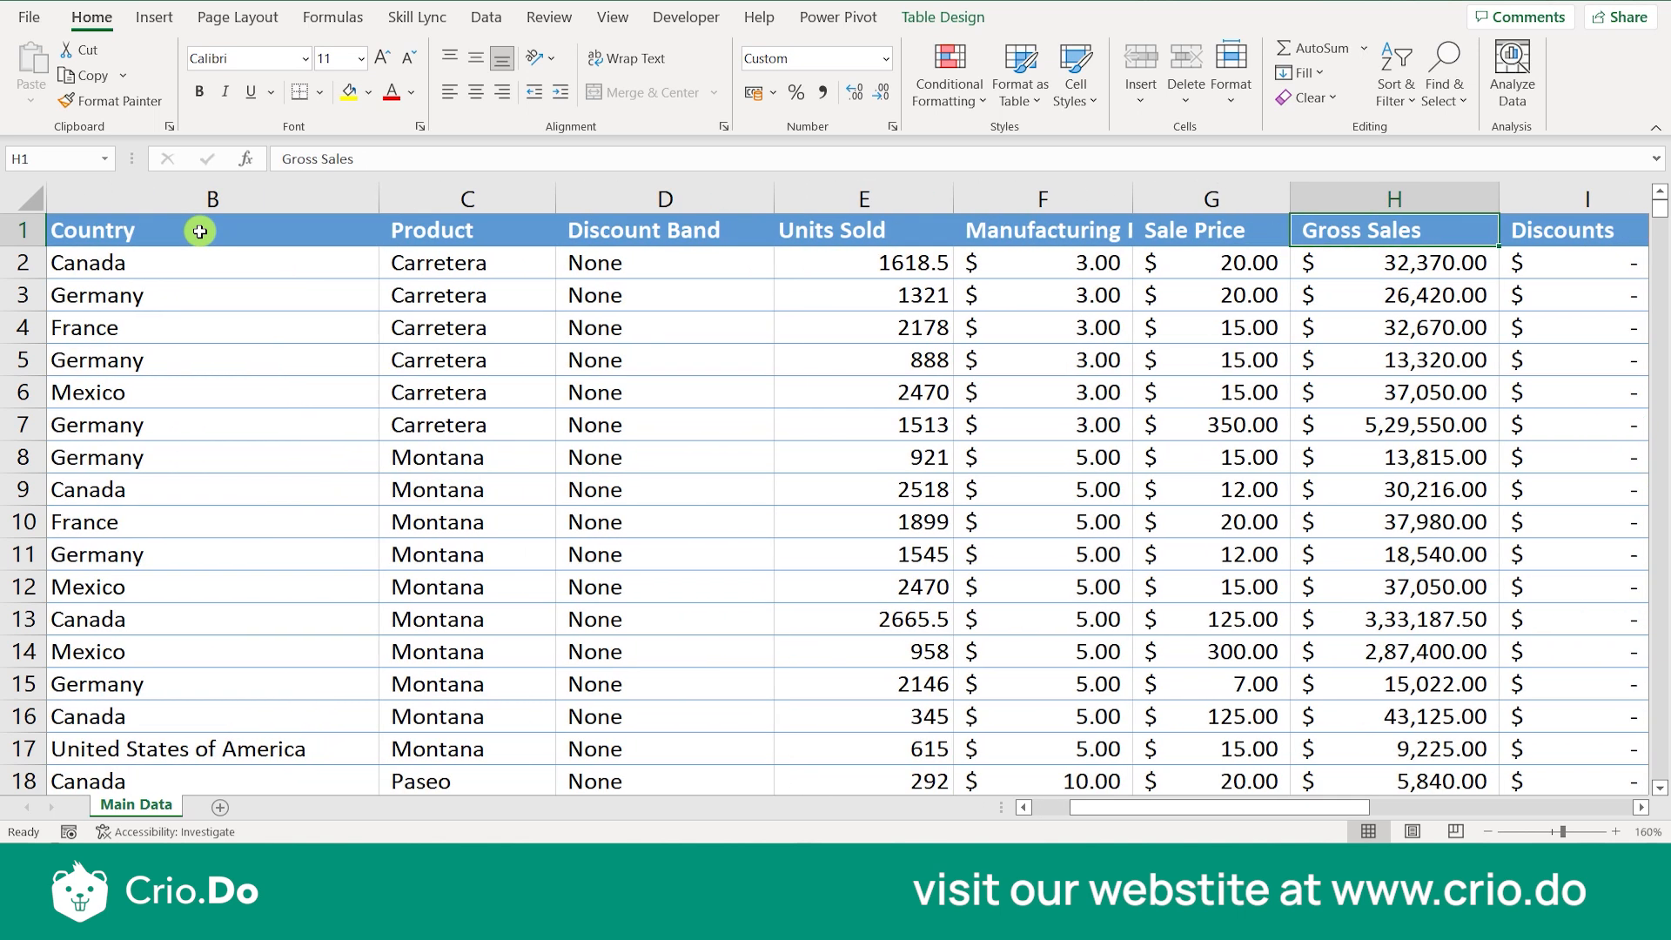
key(Right)
key(Right)
key(Right)
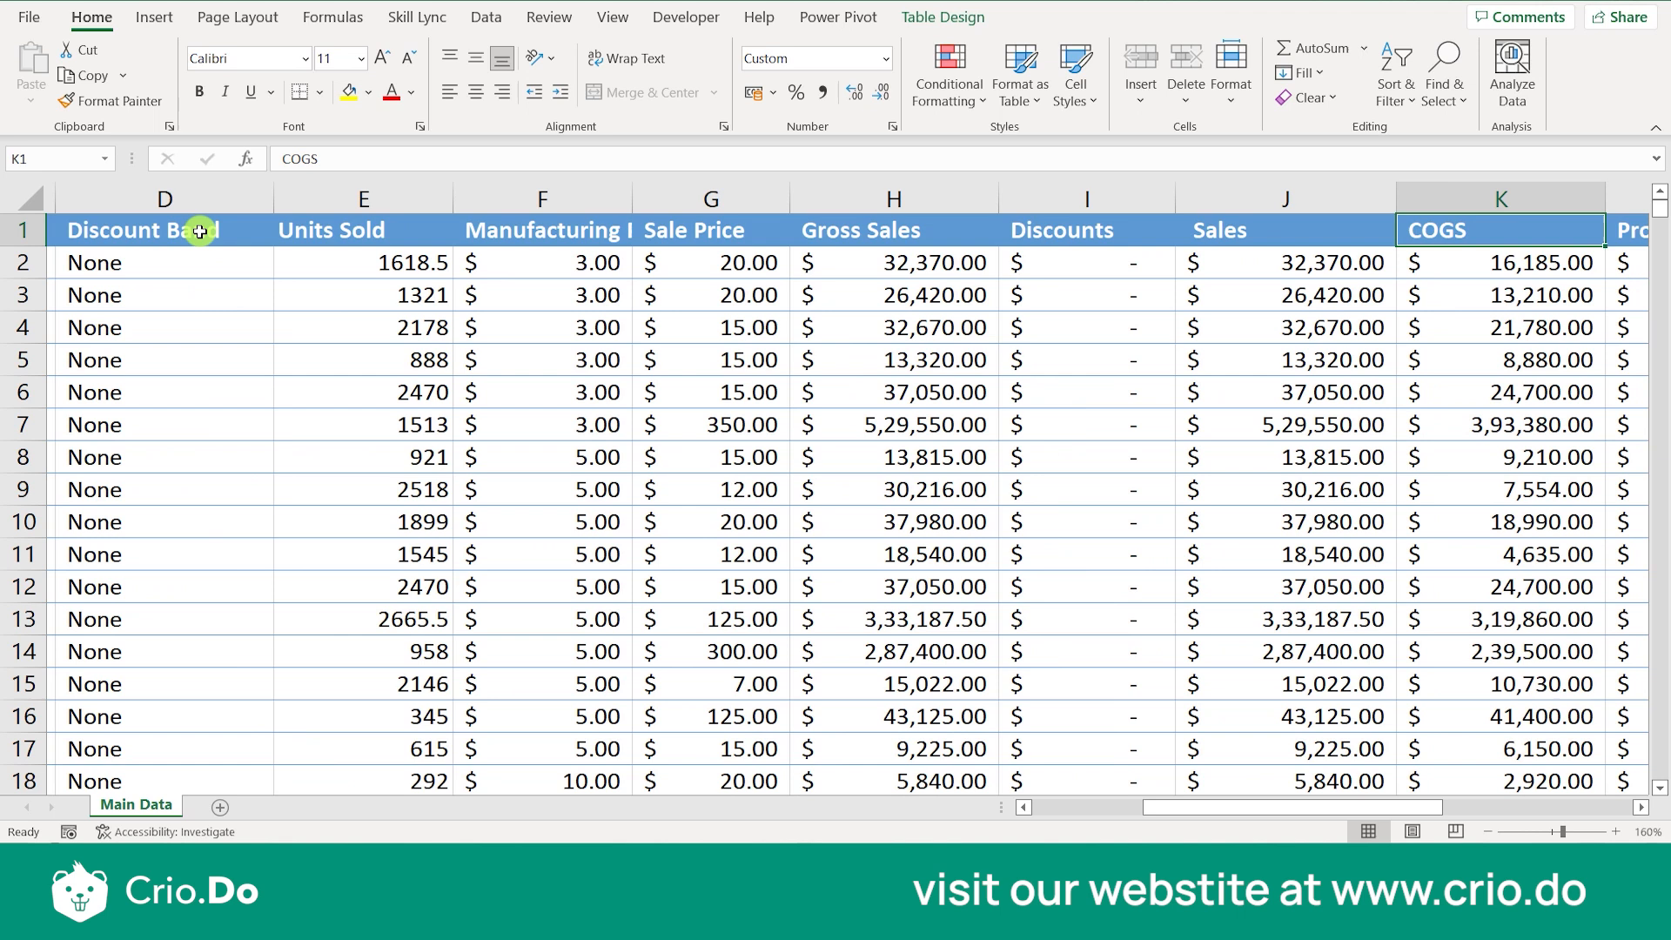
key(Right)
key(Right)
key(Right)
key(Right)
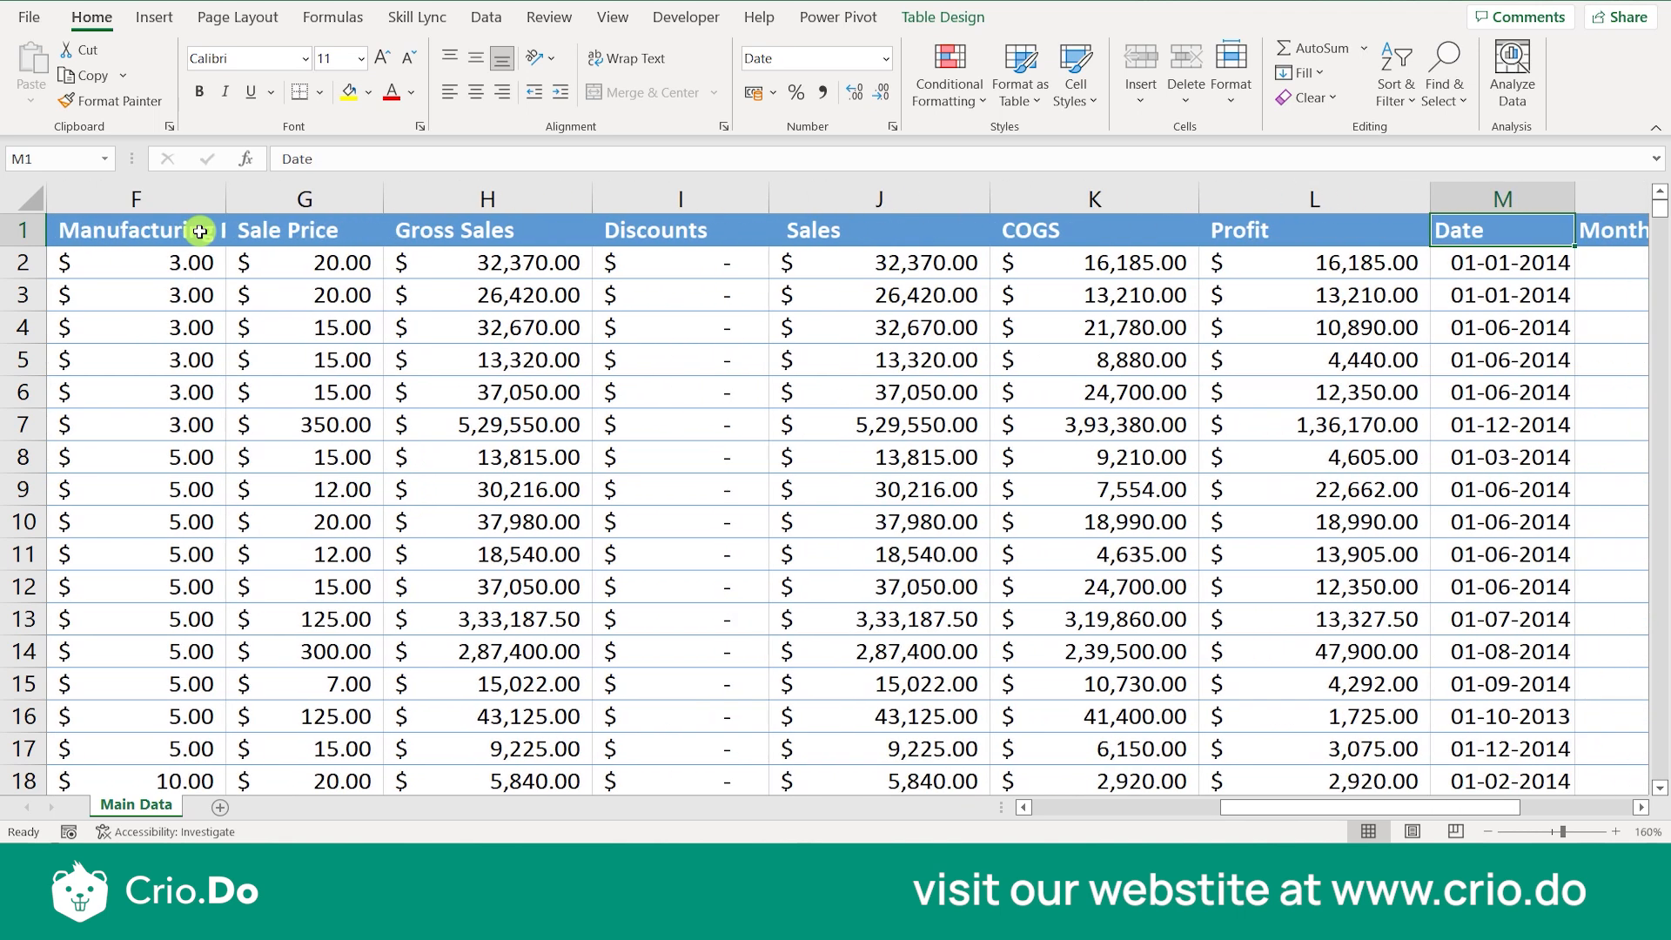
key(Right)
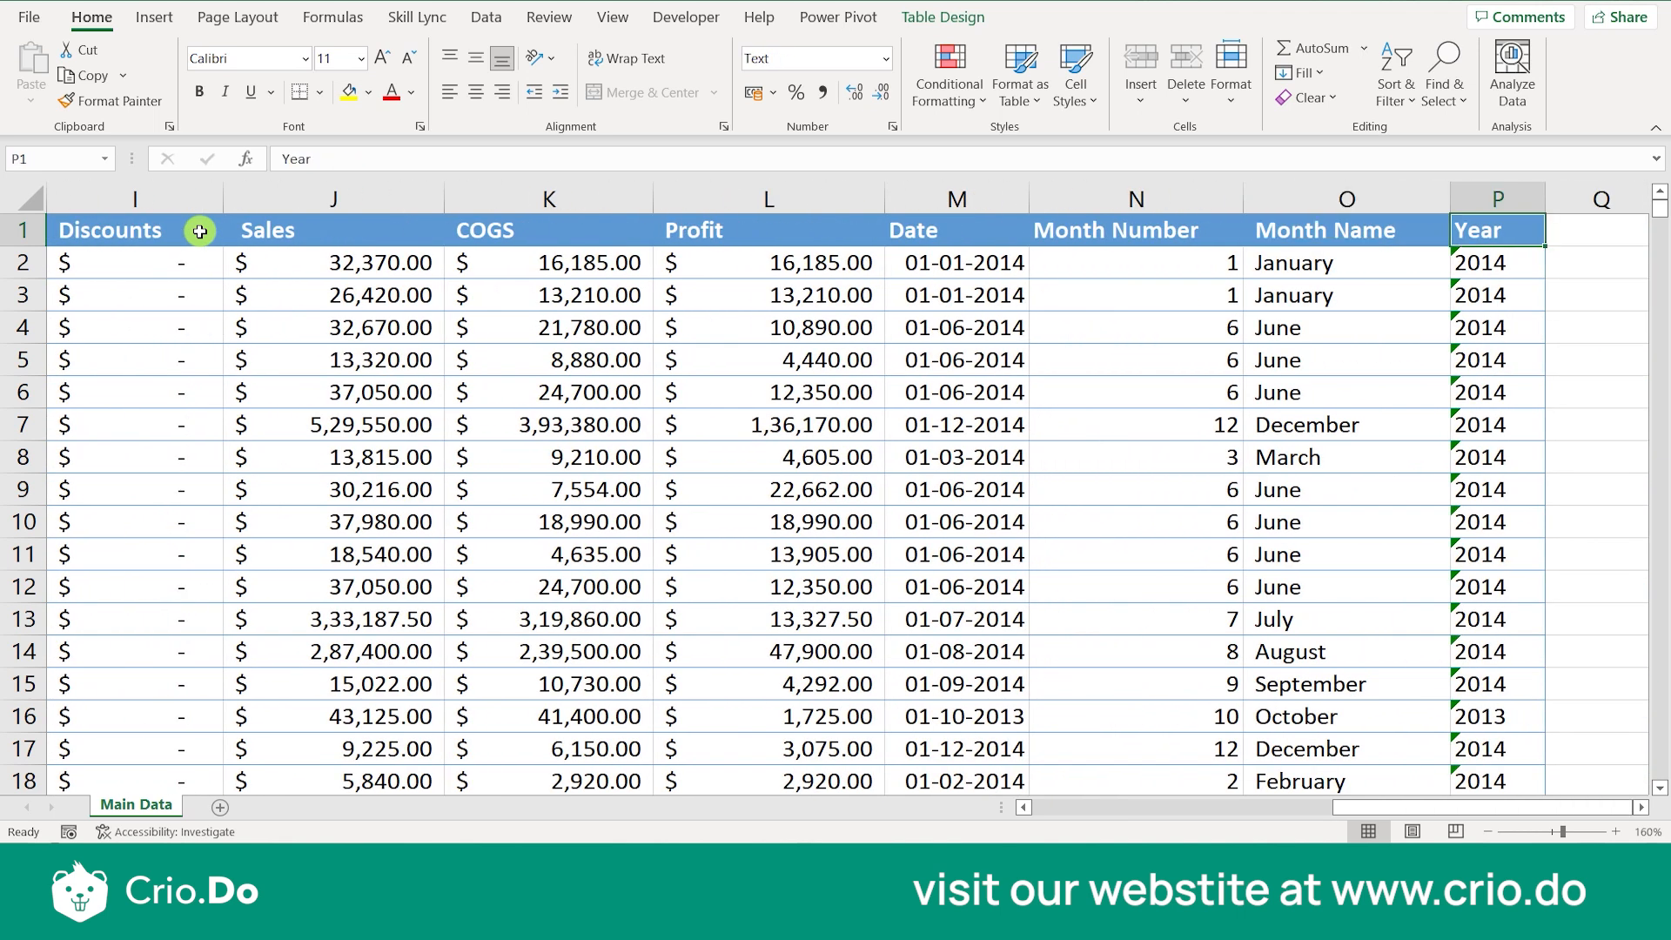
Go back along the header row to Segment and inspect the Segment column.
key(Left)
key(Left)
key(Left)
key(Left)
key(Left)
key(Left)
key(Left)
key(Left)
key(Left)
key(Left)
key(Left)
key(Left)
key(Left)
key(Left)
key(Left)
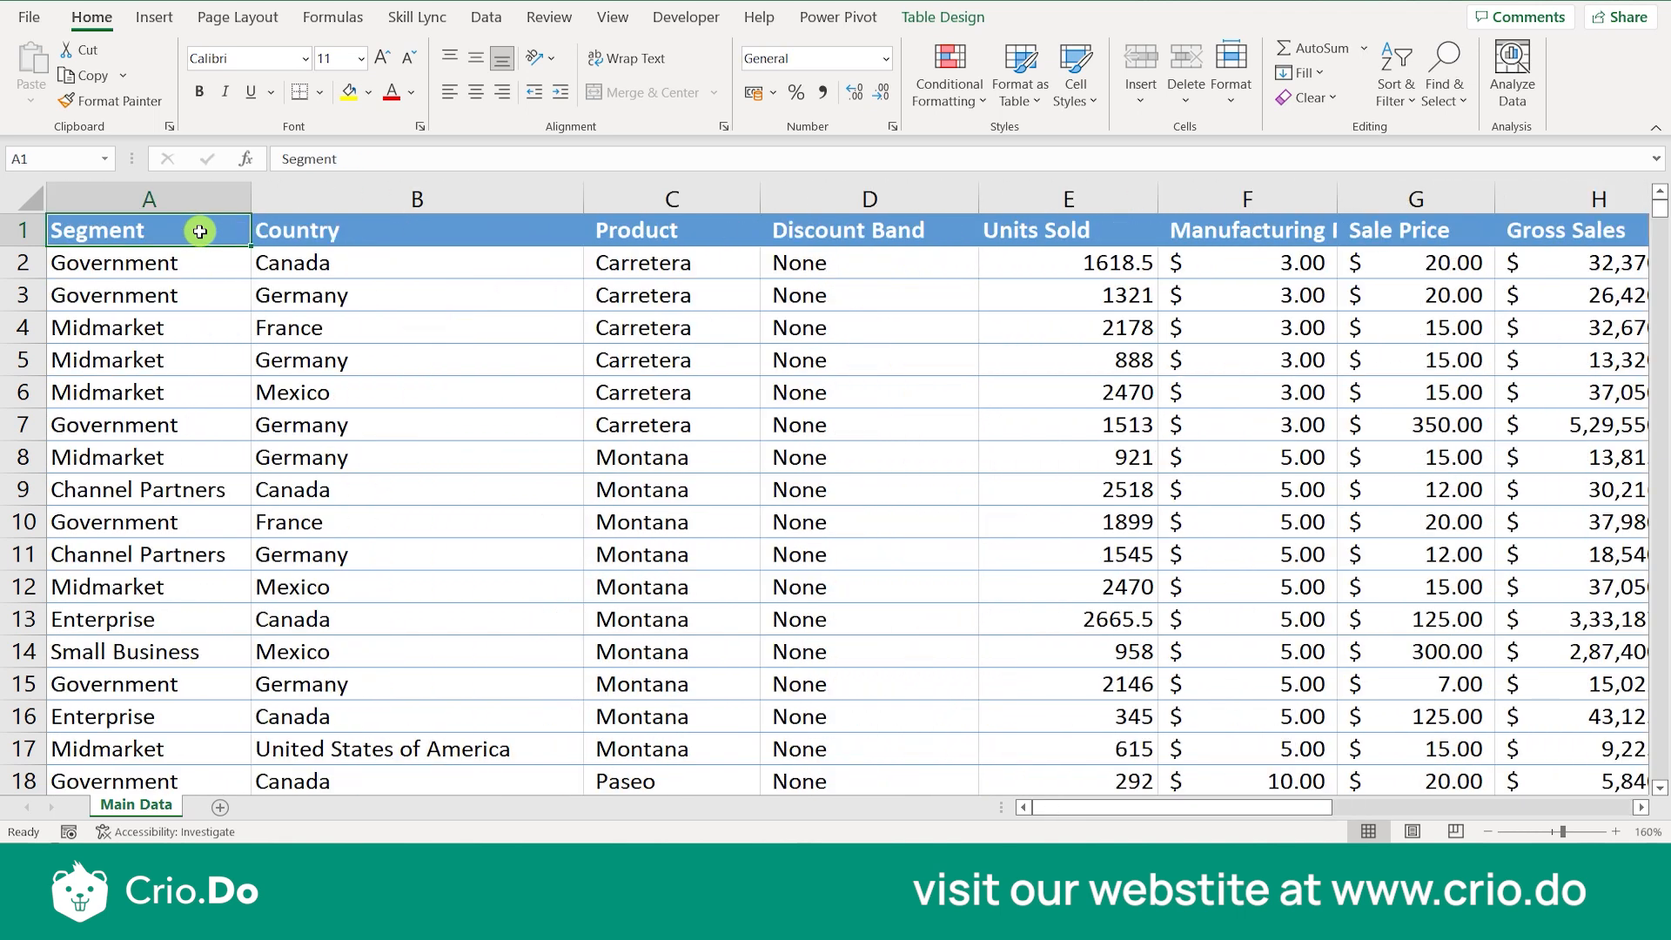
click(191, 195)
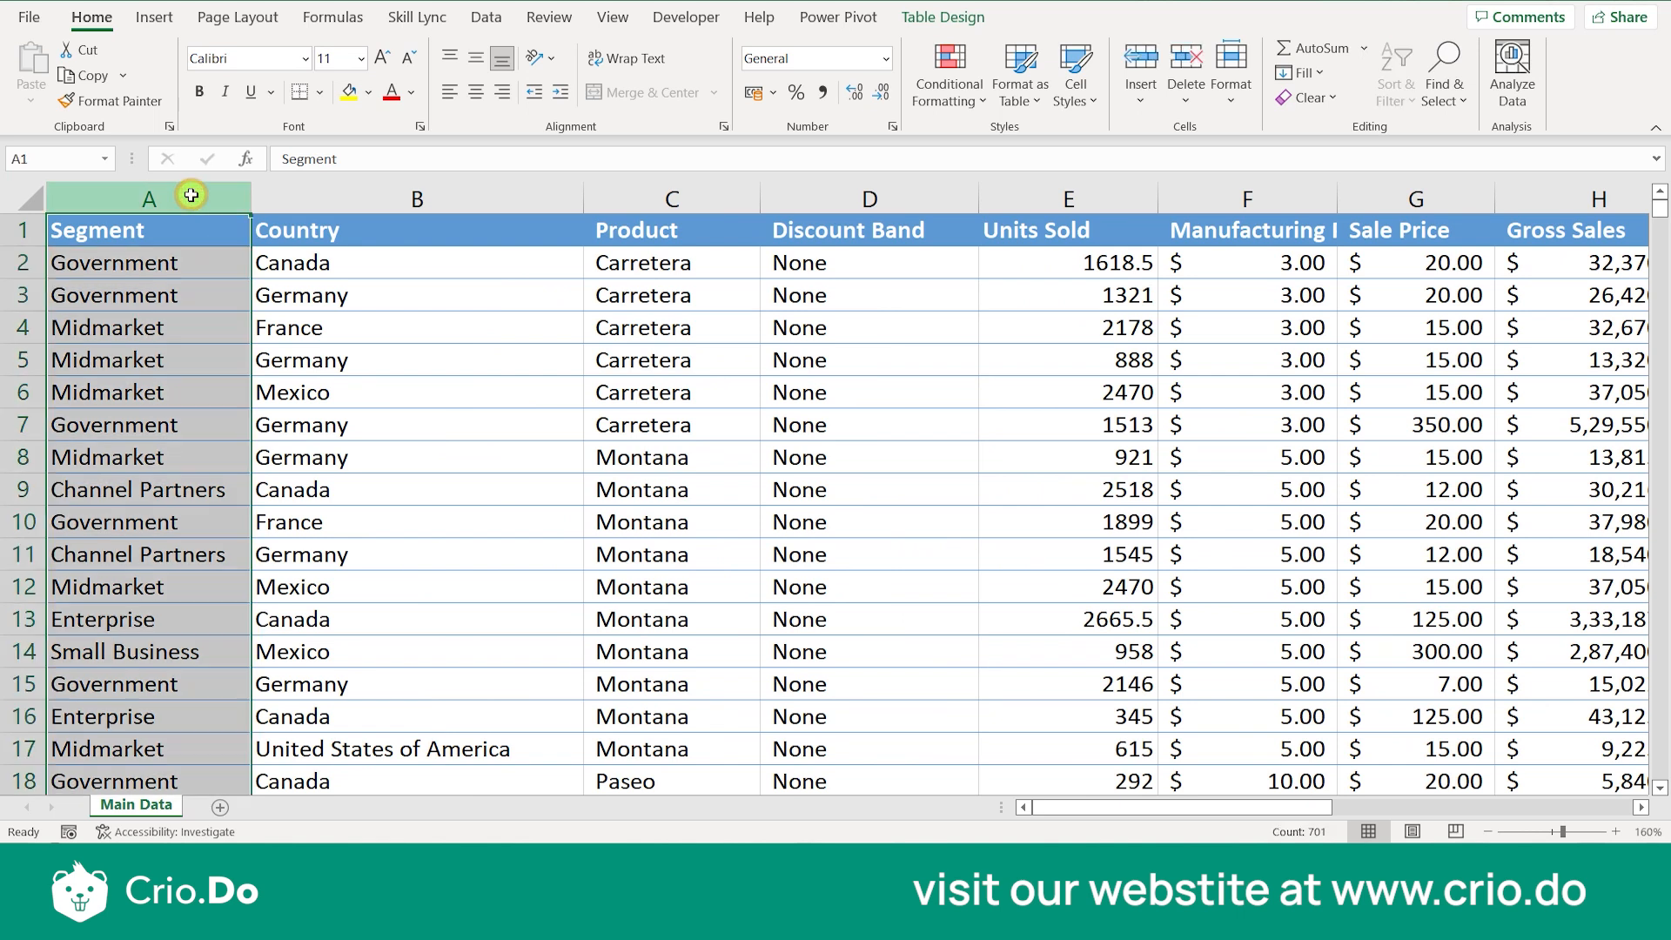
click(420, 587)
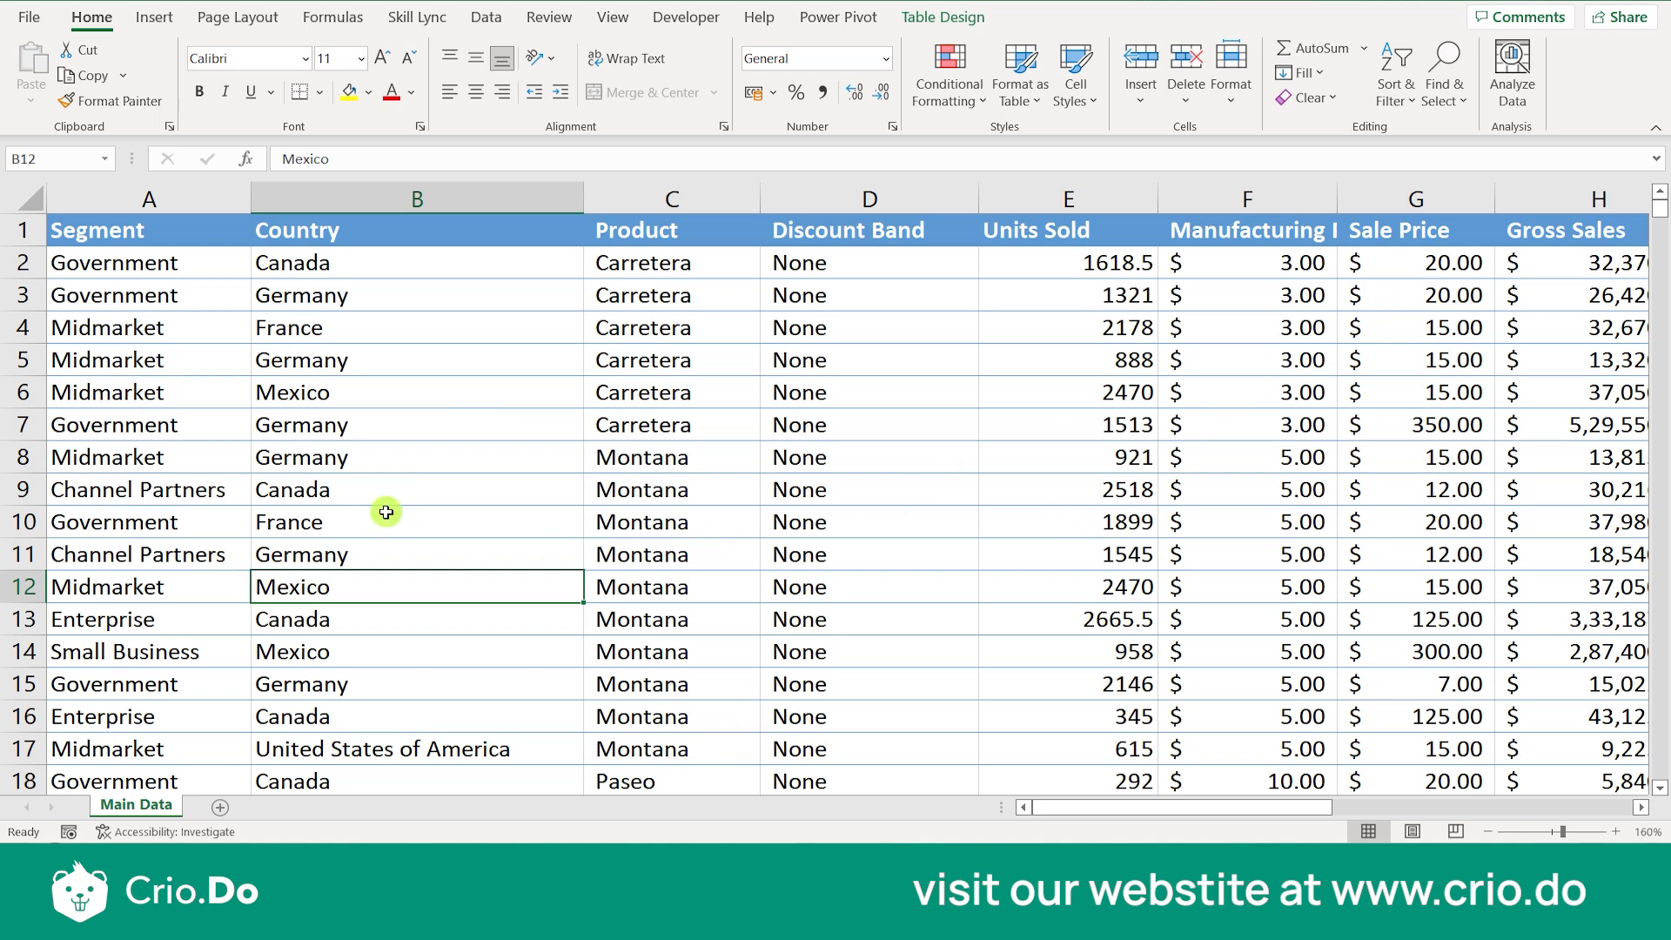
Create a PivotTable from the financials table and place it on a new worksheet.
click(239, 489)
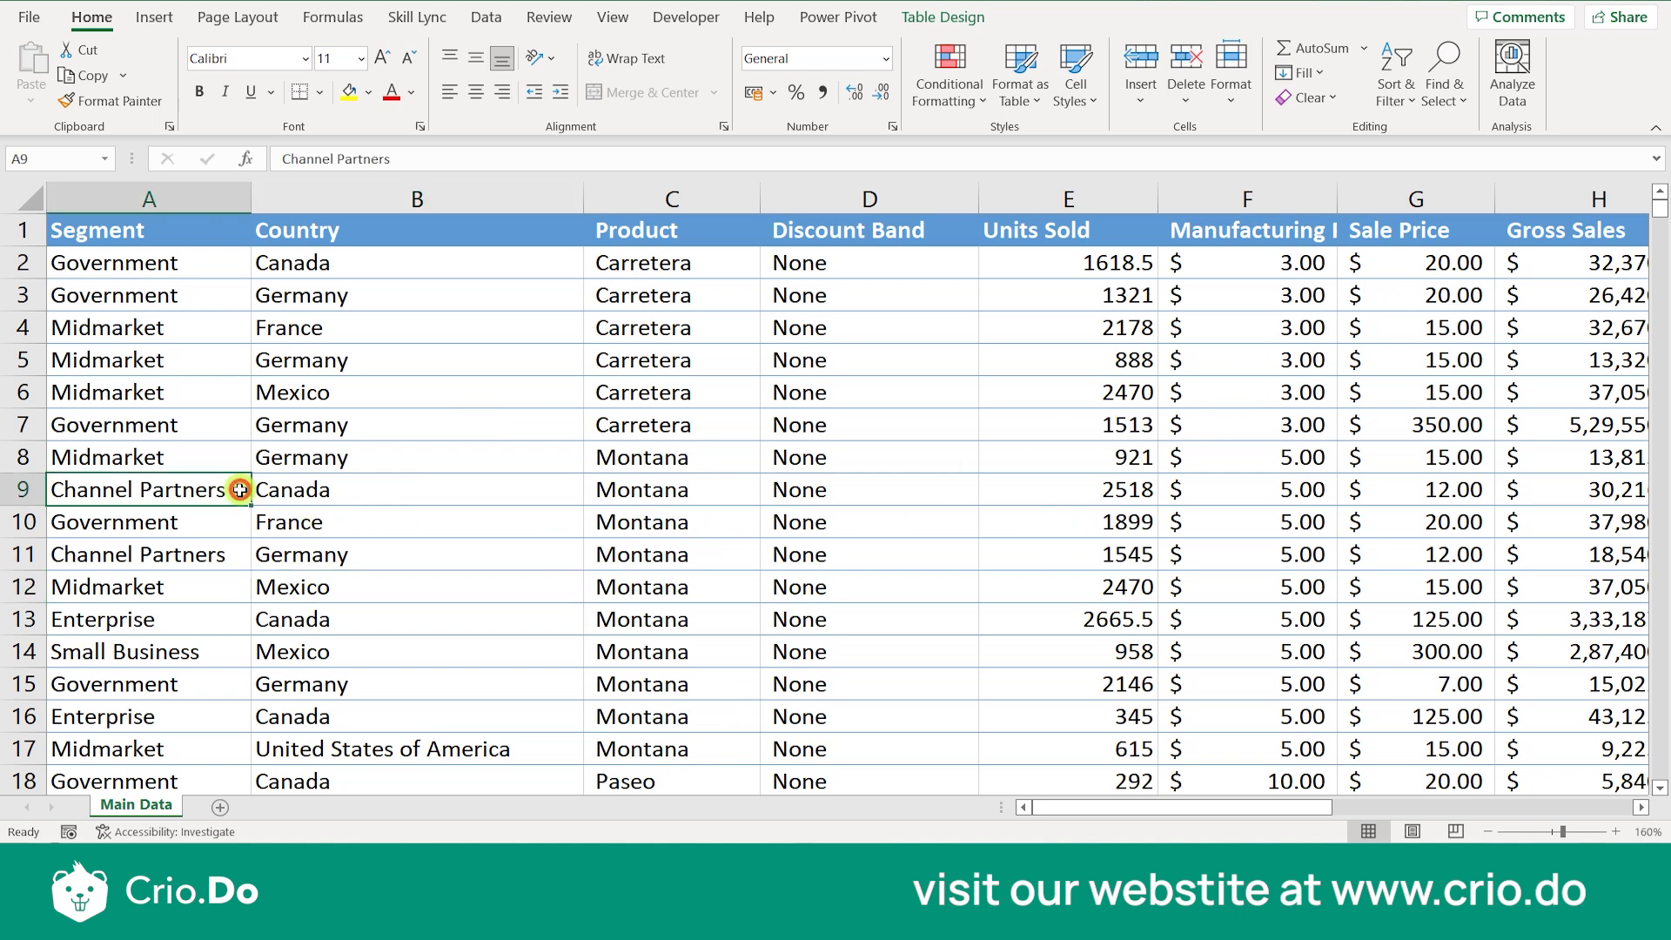
click(154, 17)
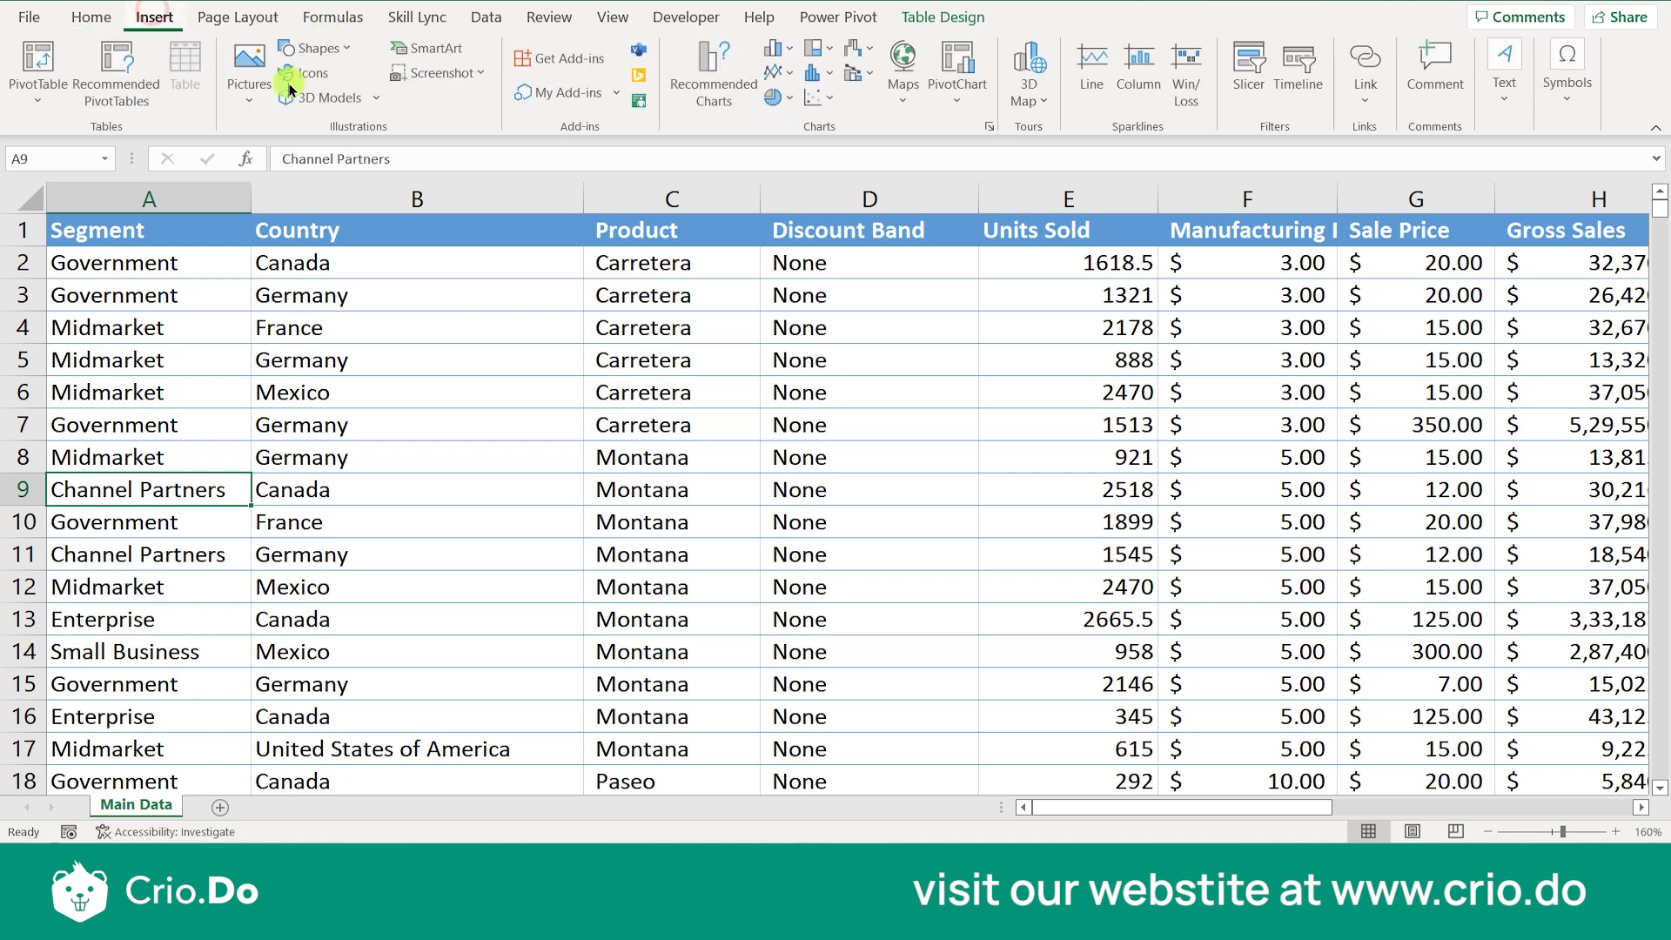
click(32, 88)
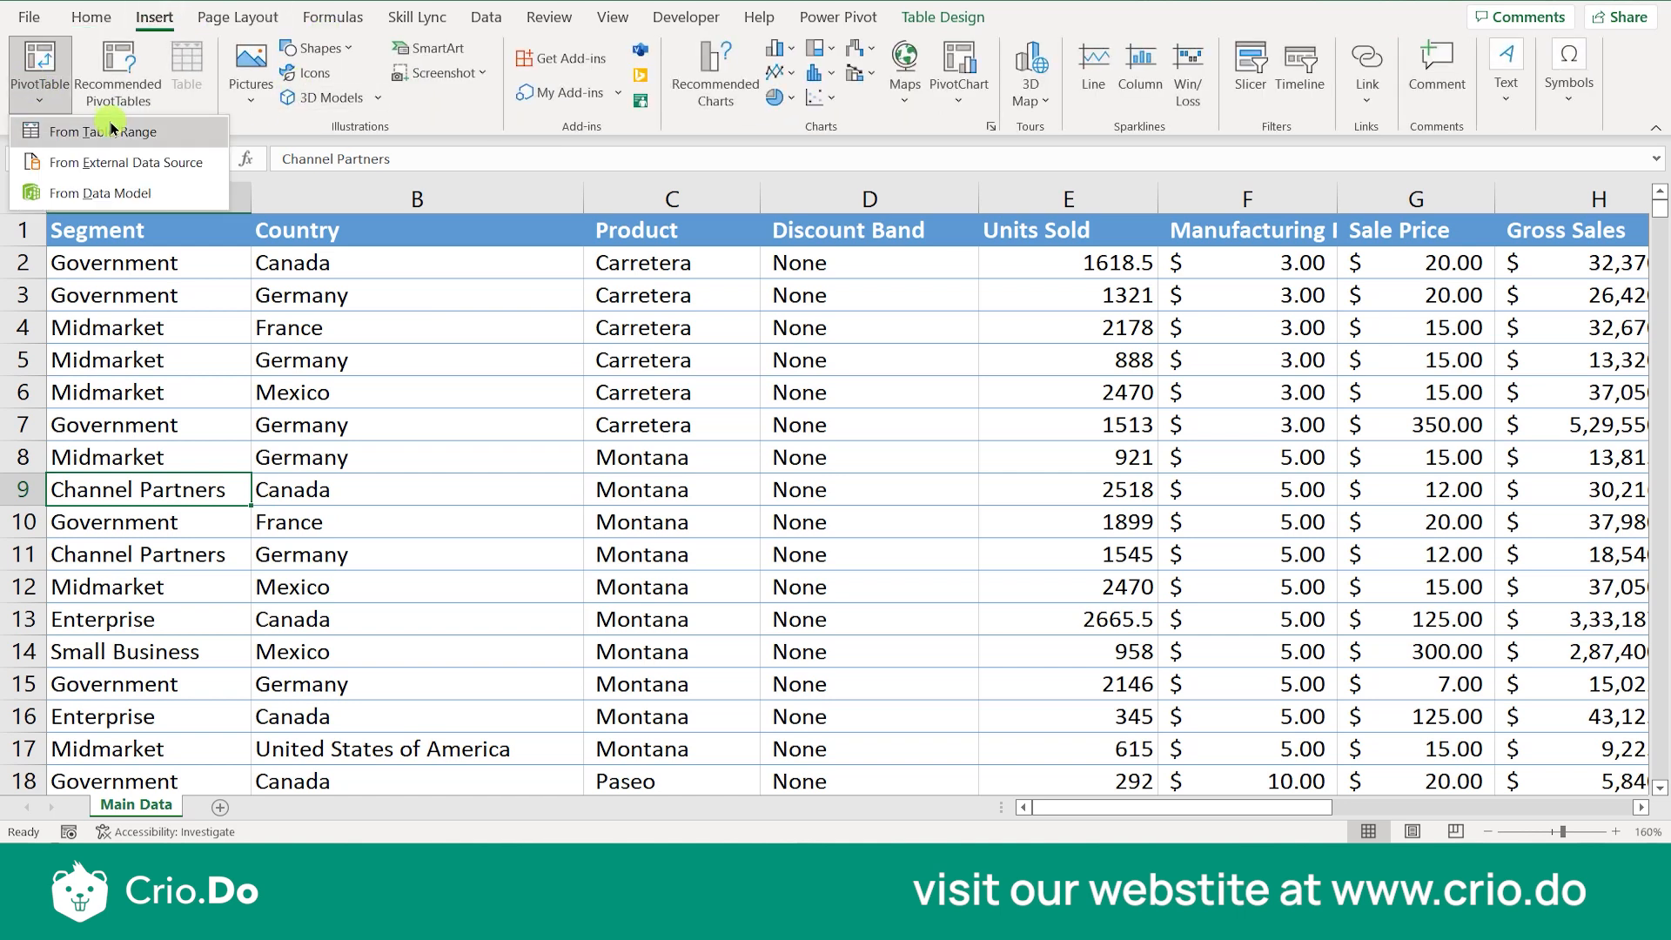
click(96, 128)
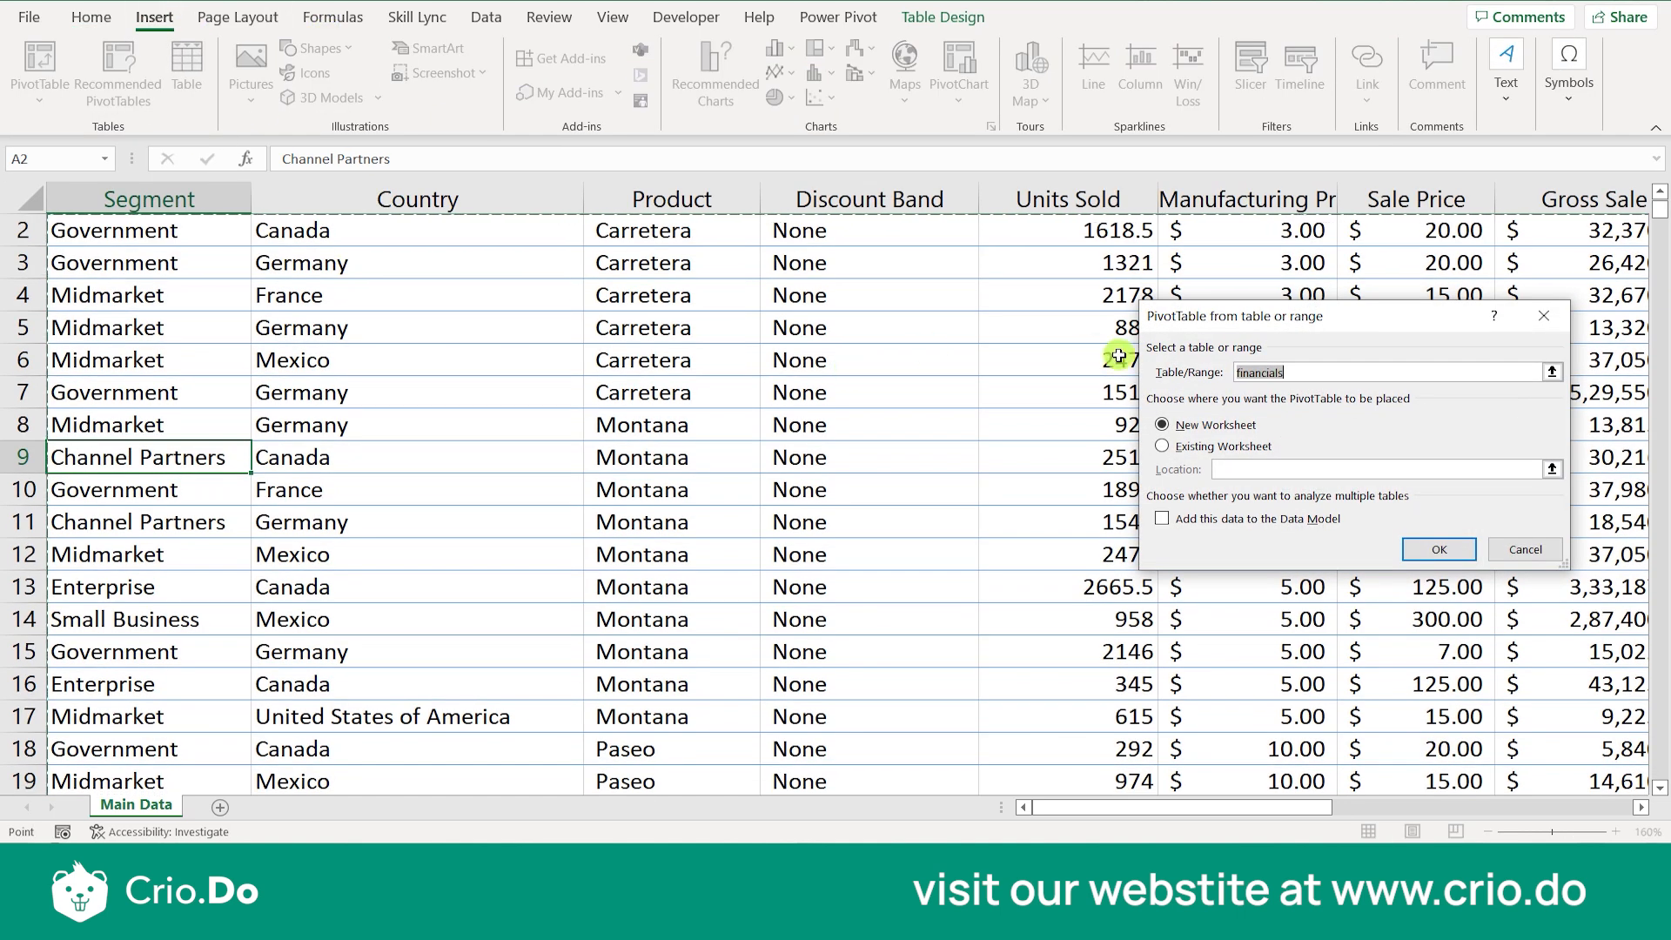
drag(1225, 323, 1152, 320)
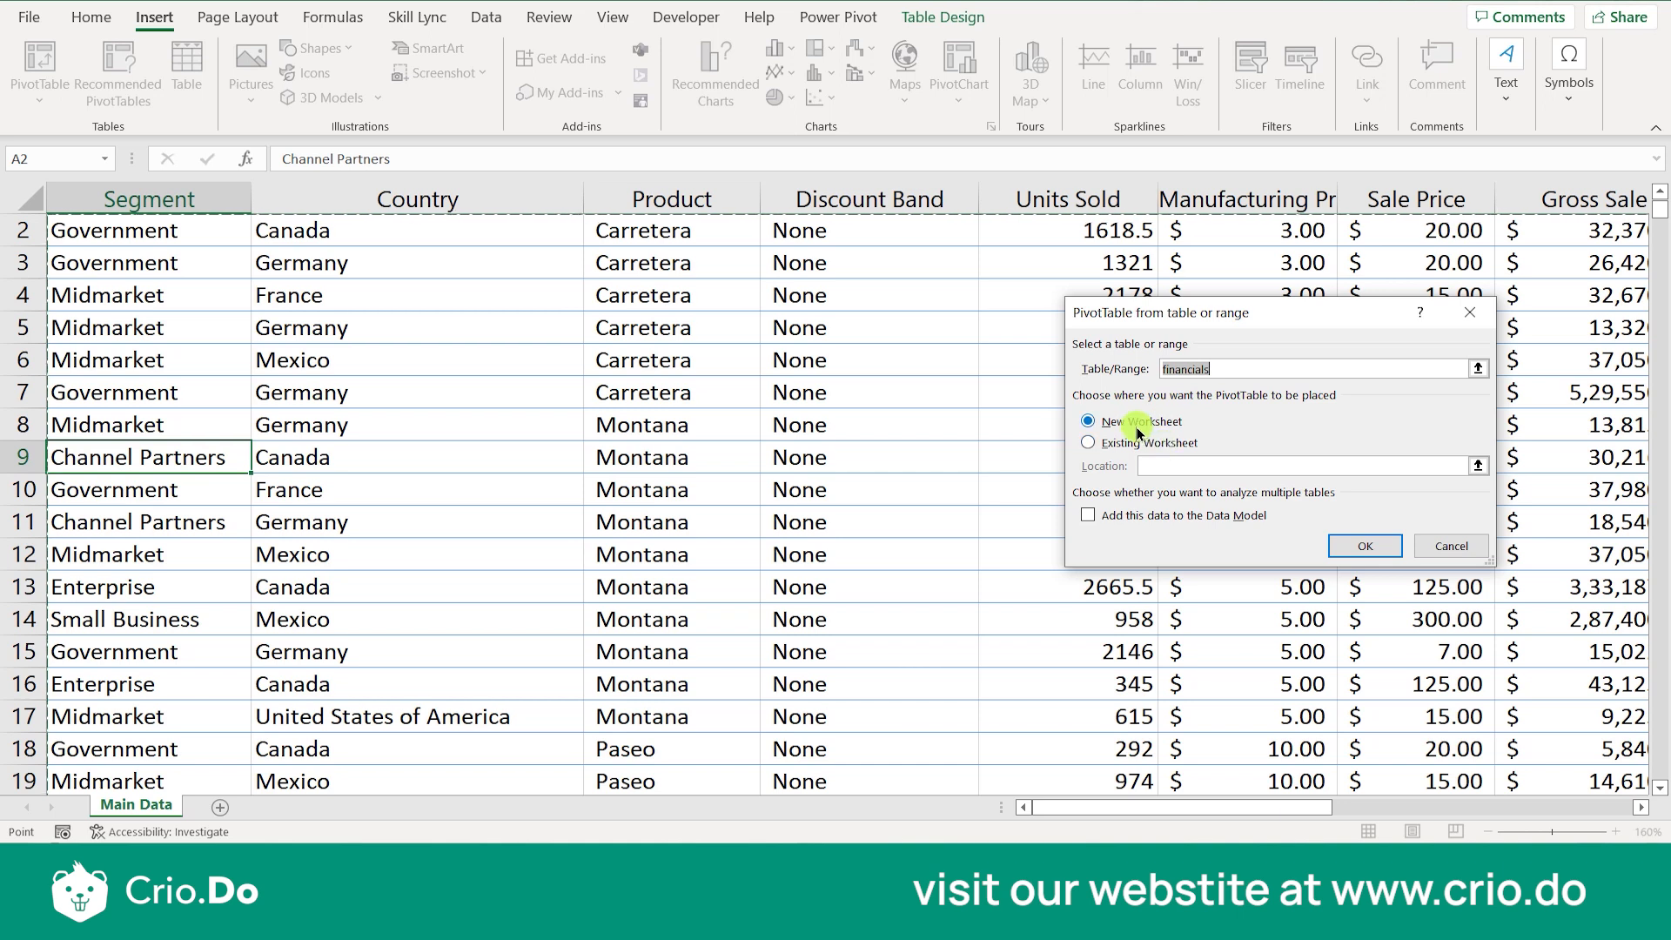
click(1363, 541)
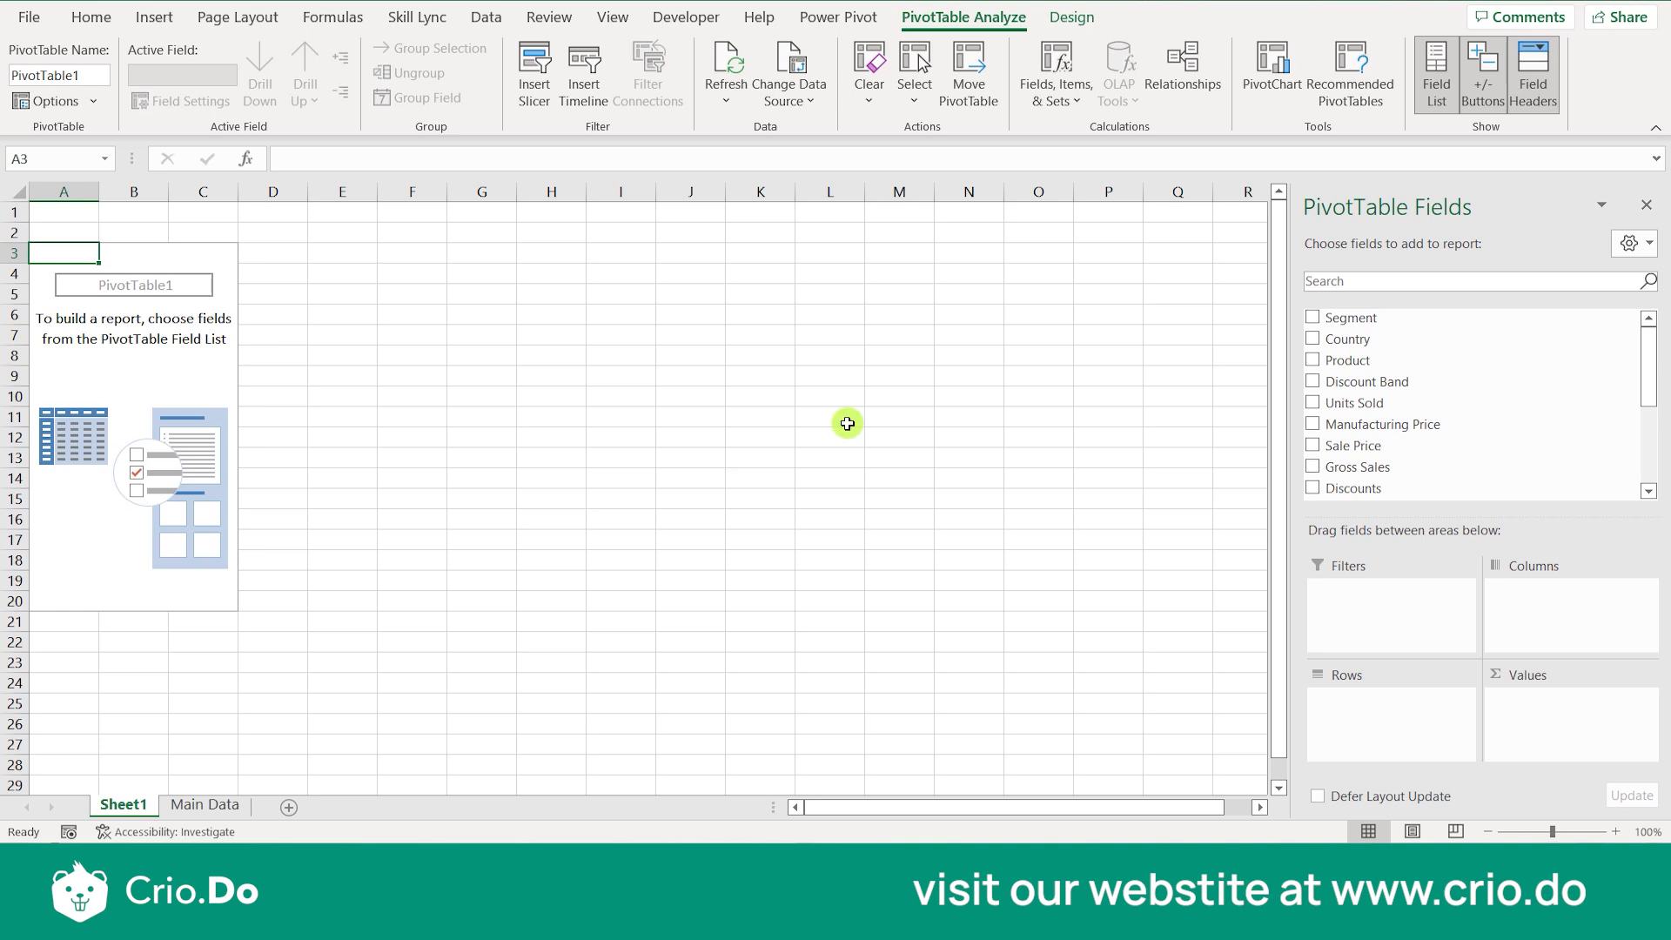
Add Country to the PivotTable's rows and Profit to its values as a sum.
click(1314, 338)
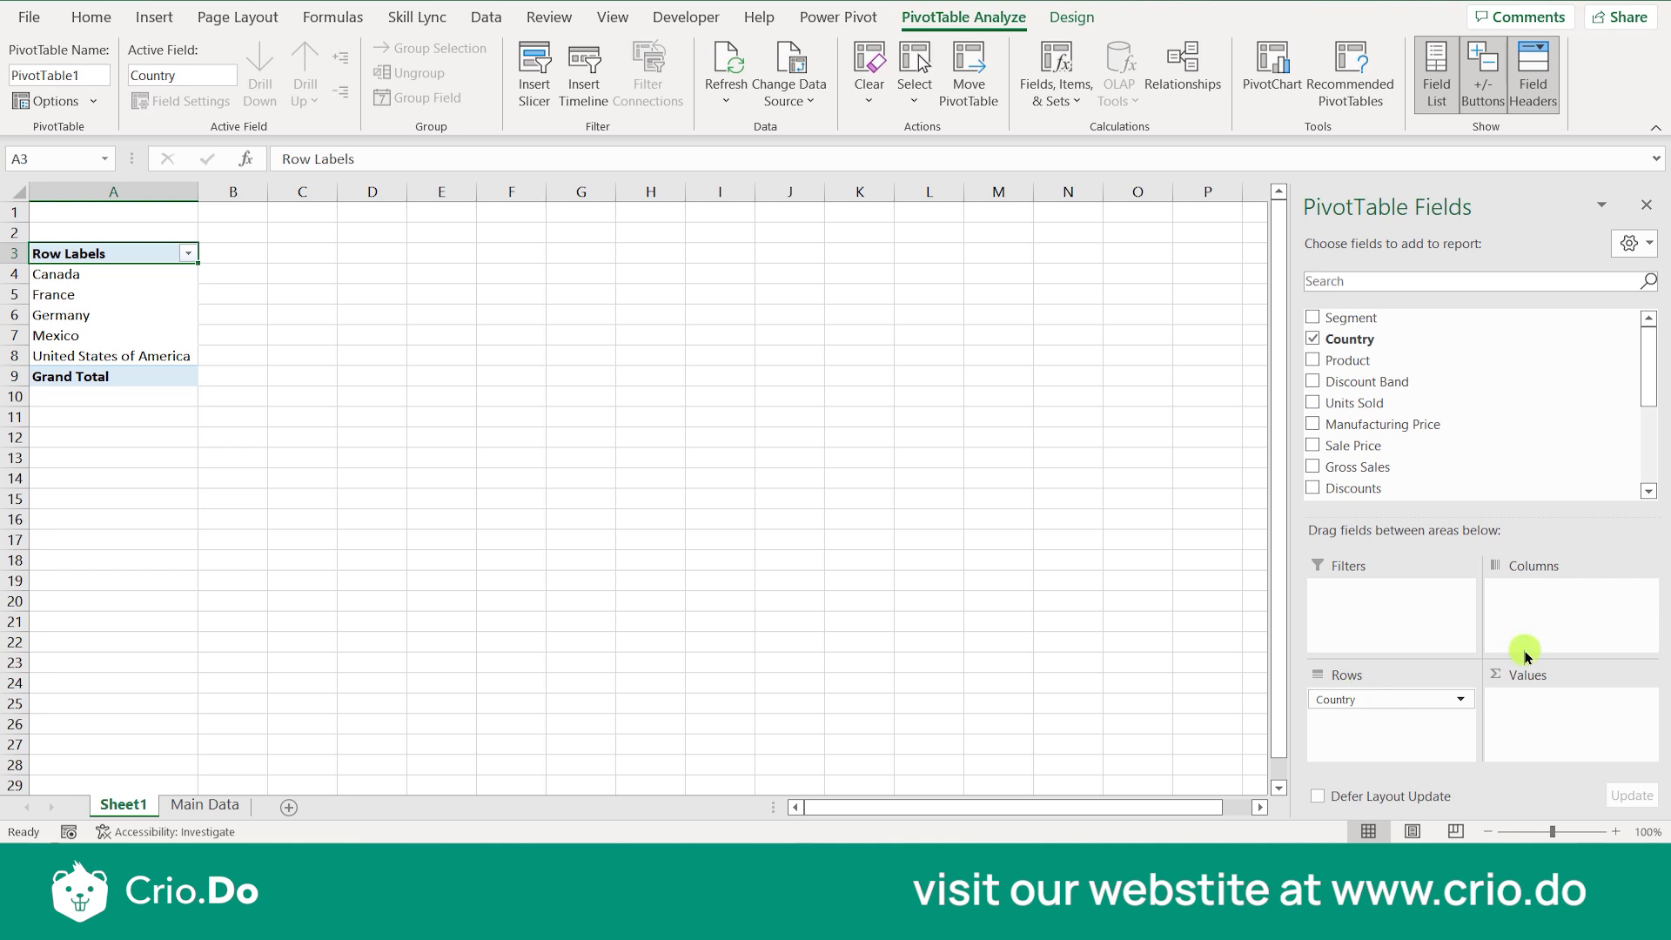
drag(1650, 374, 1645, 433)
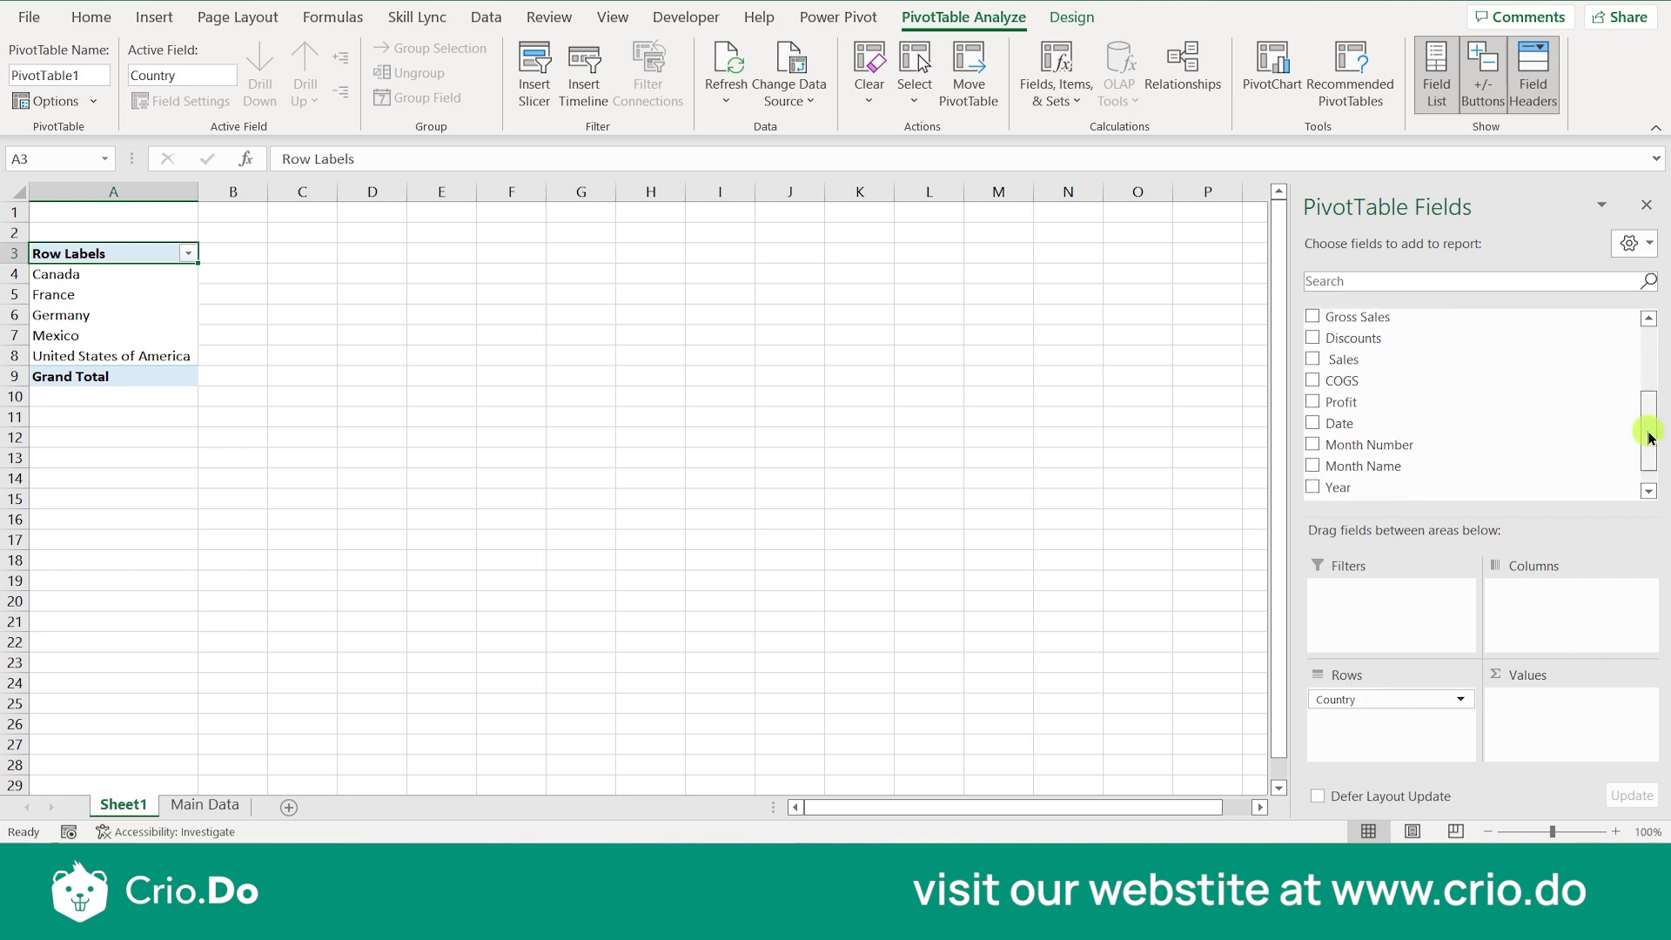
click(1313, 402)
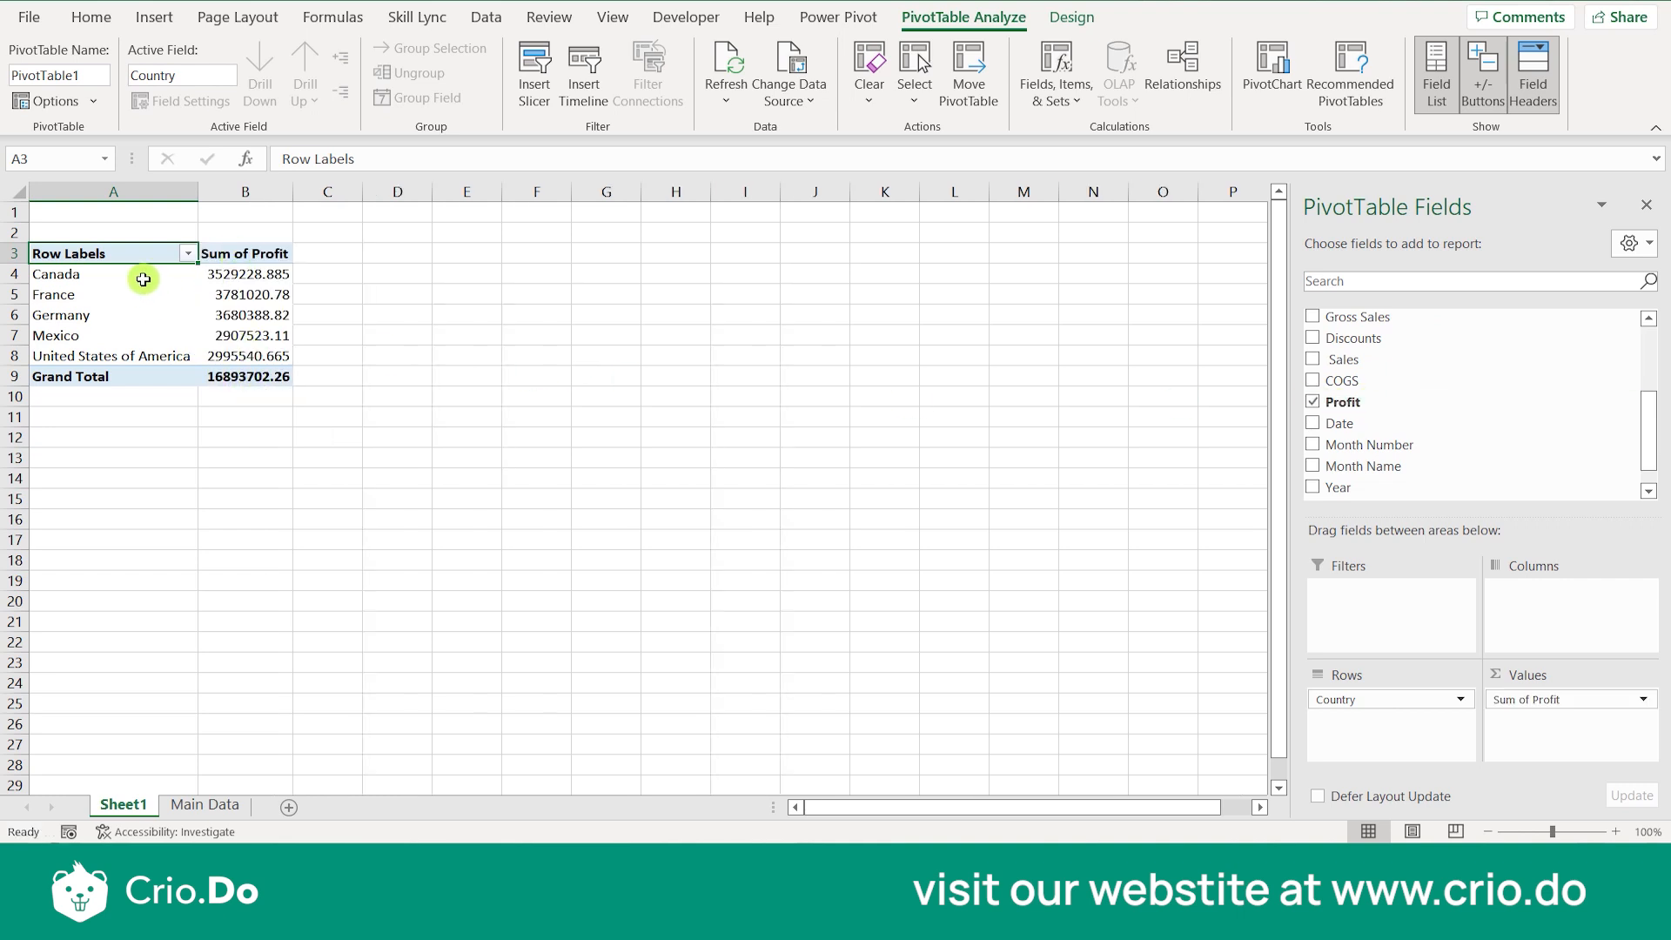
drag(135, 274, 125, 309)
click(122, 296)
click(122, 336)
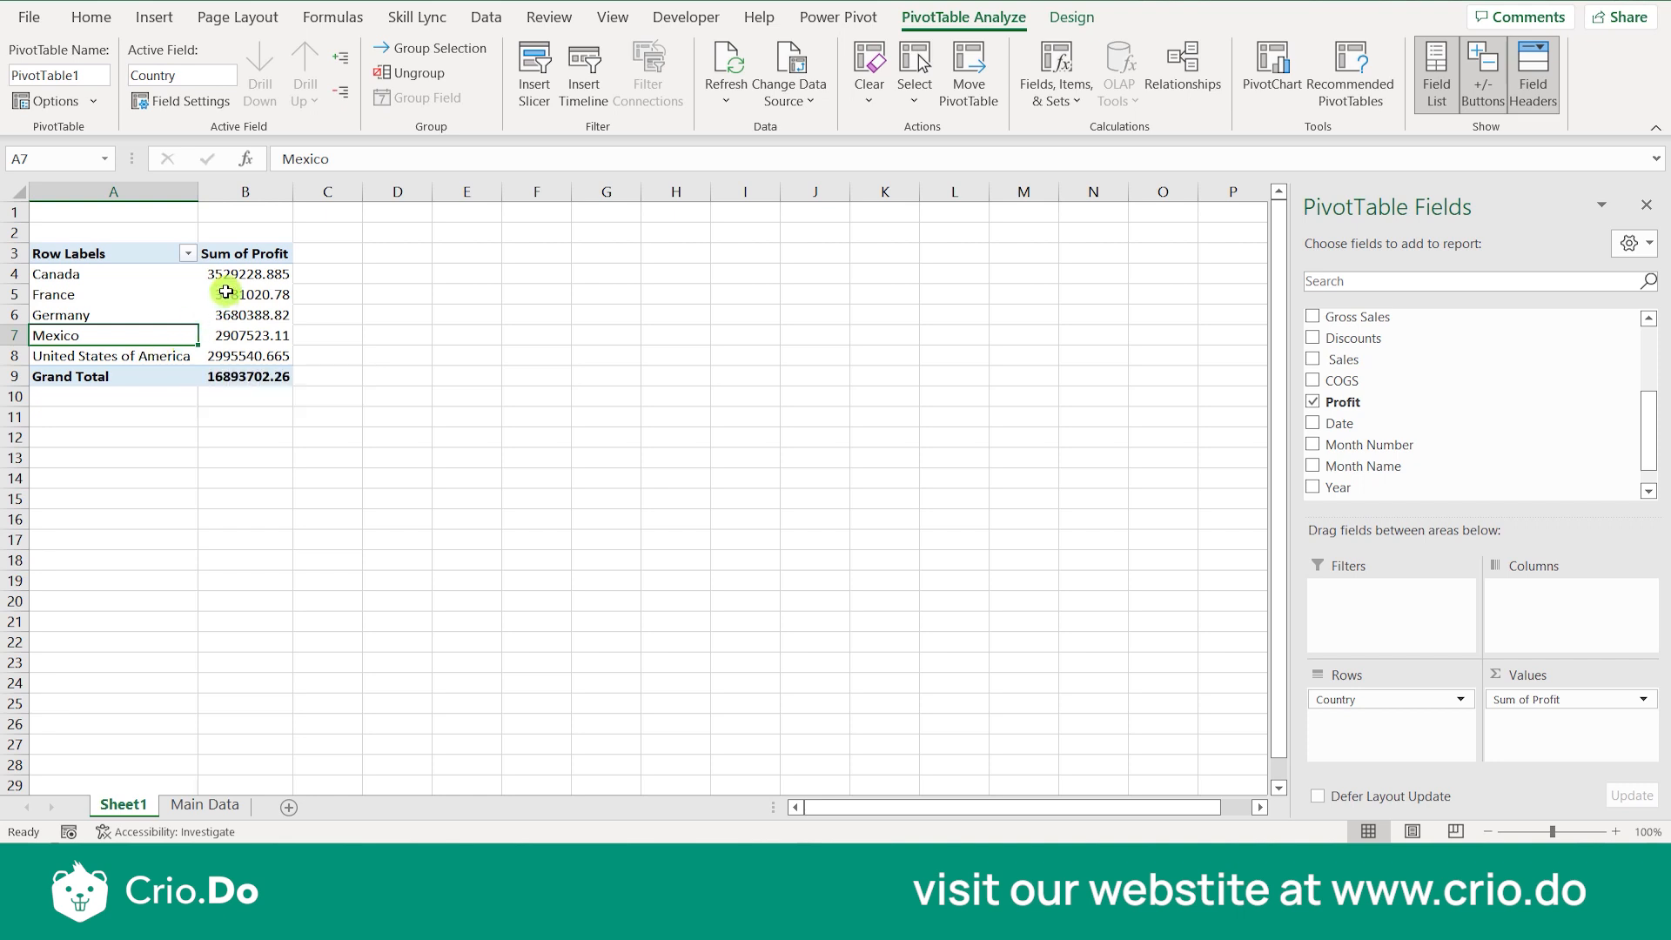
mouse_move(251, 274)
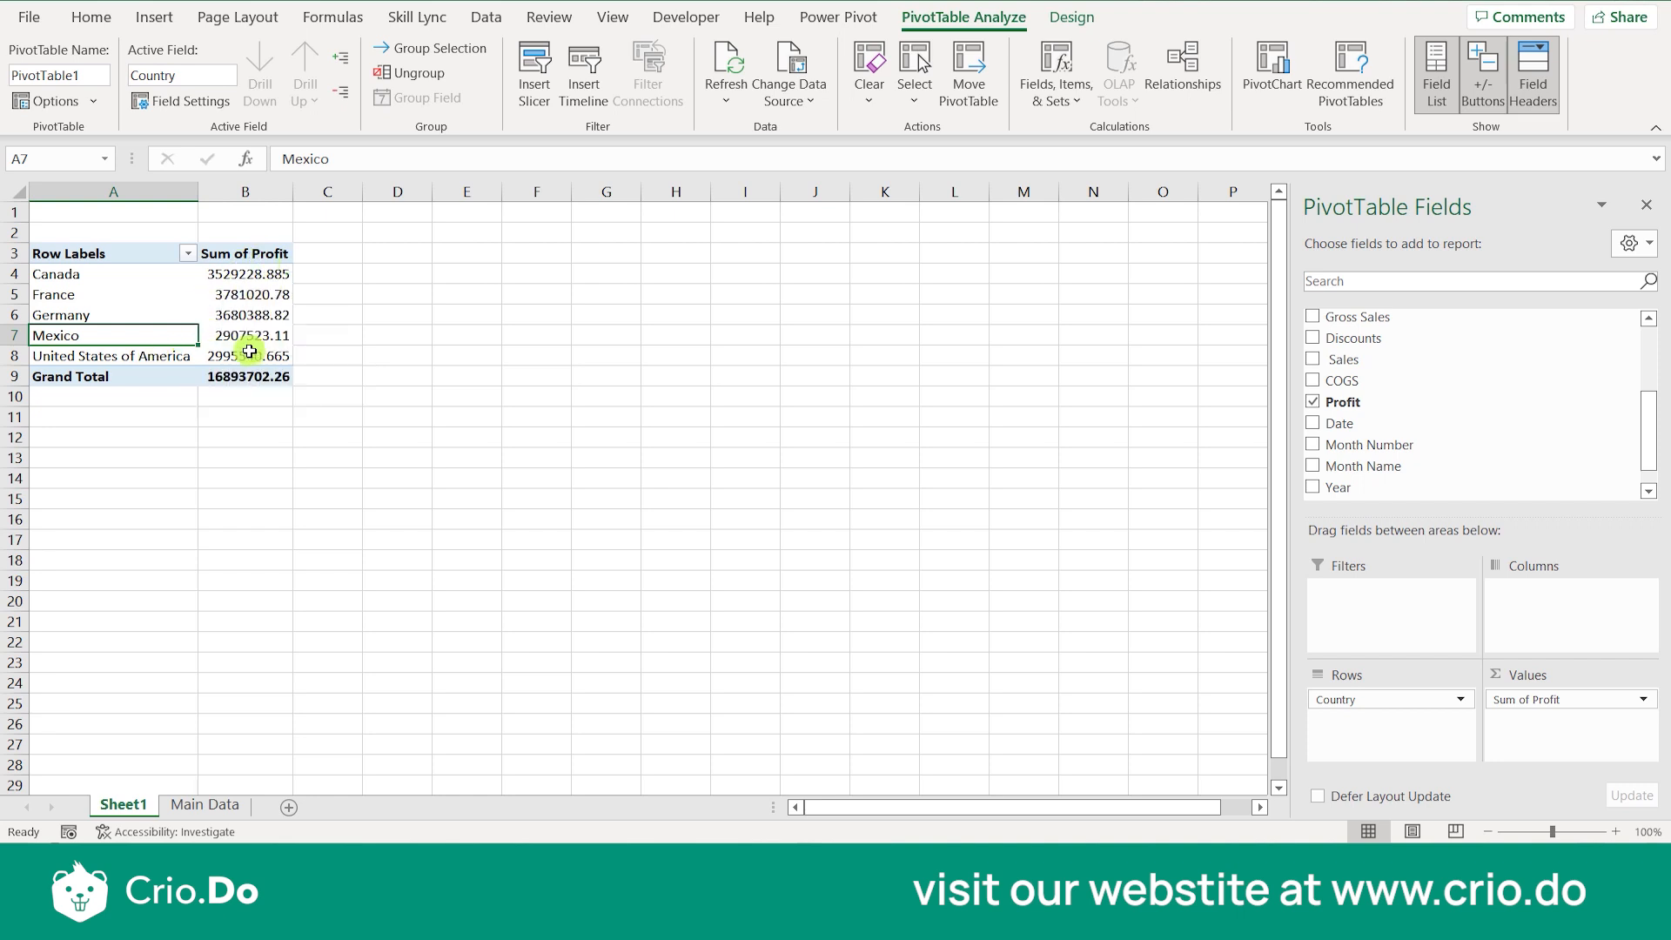
mouse_move(253, 349)
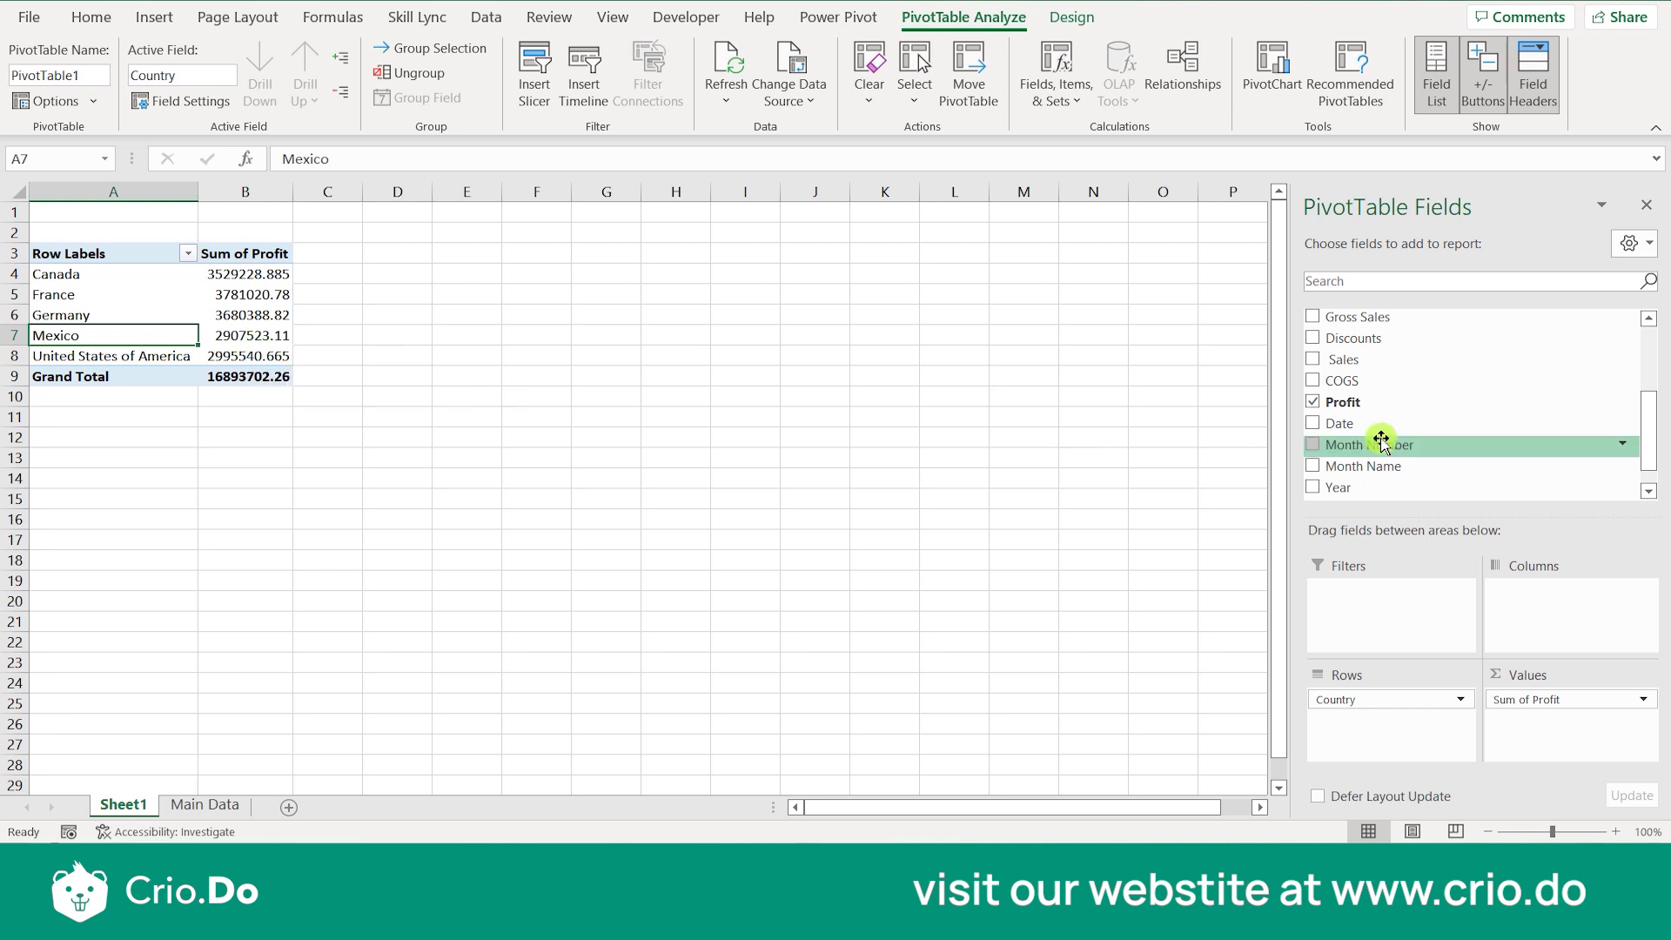
Add Gross Sales to the PivotTable's values as a sum.
drag(1640, 441, 1653, 363)
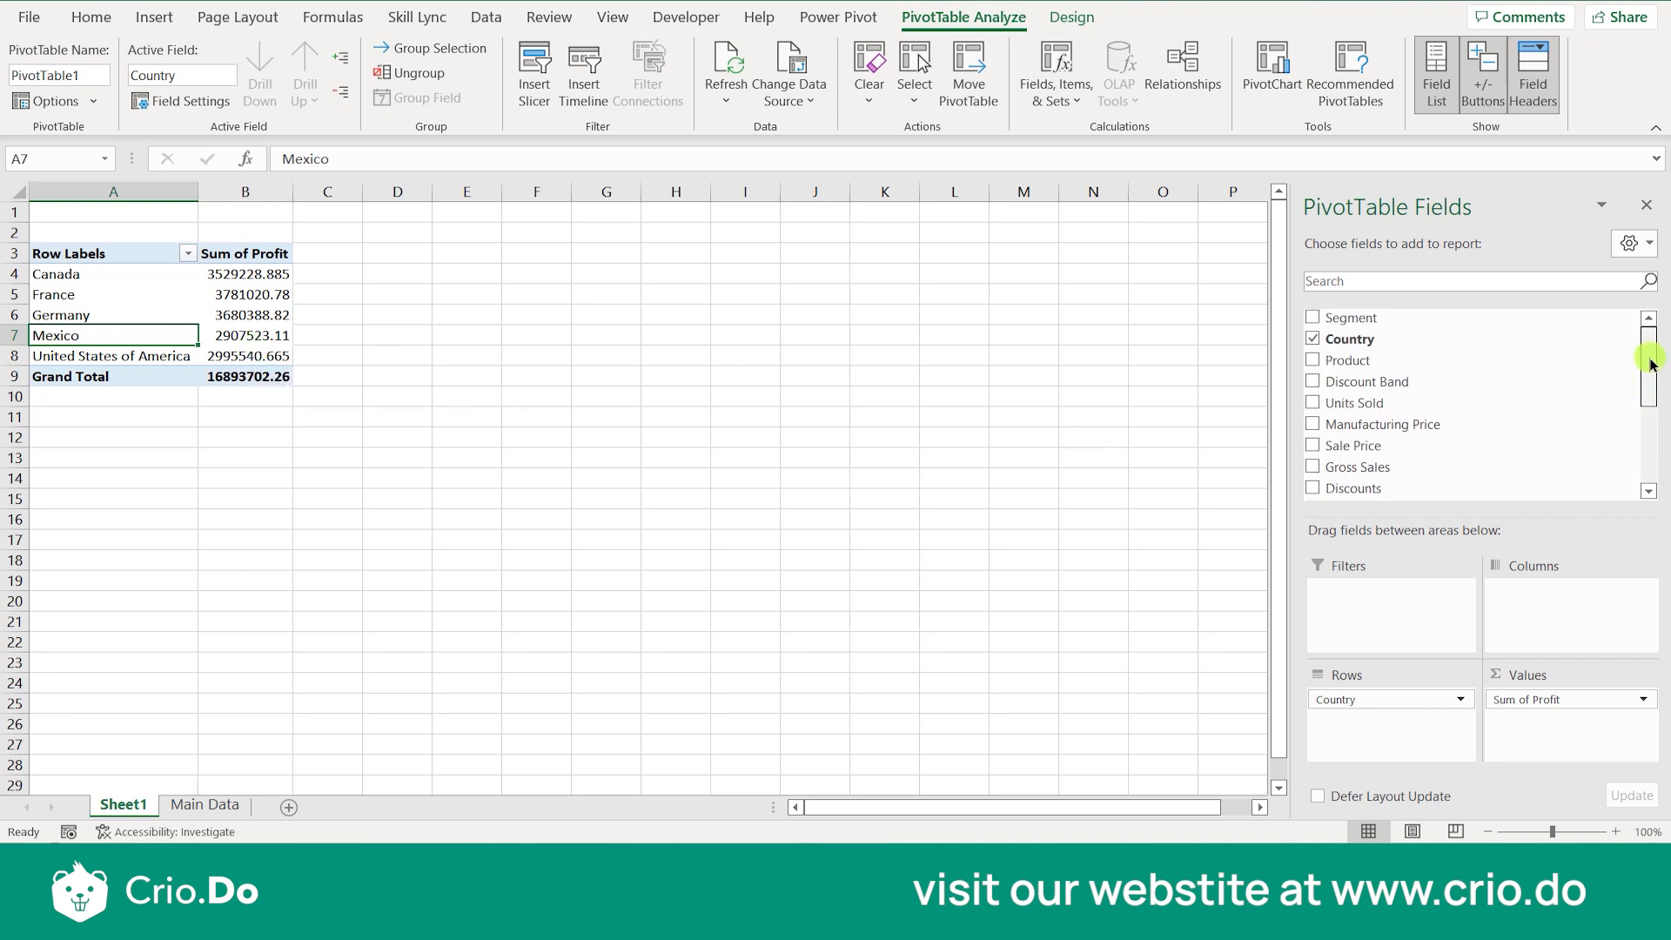
click(1314, 466)
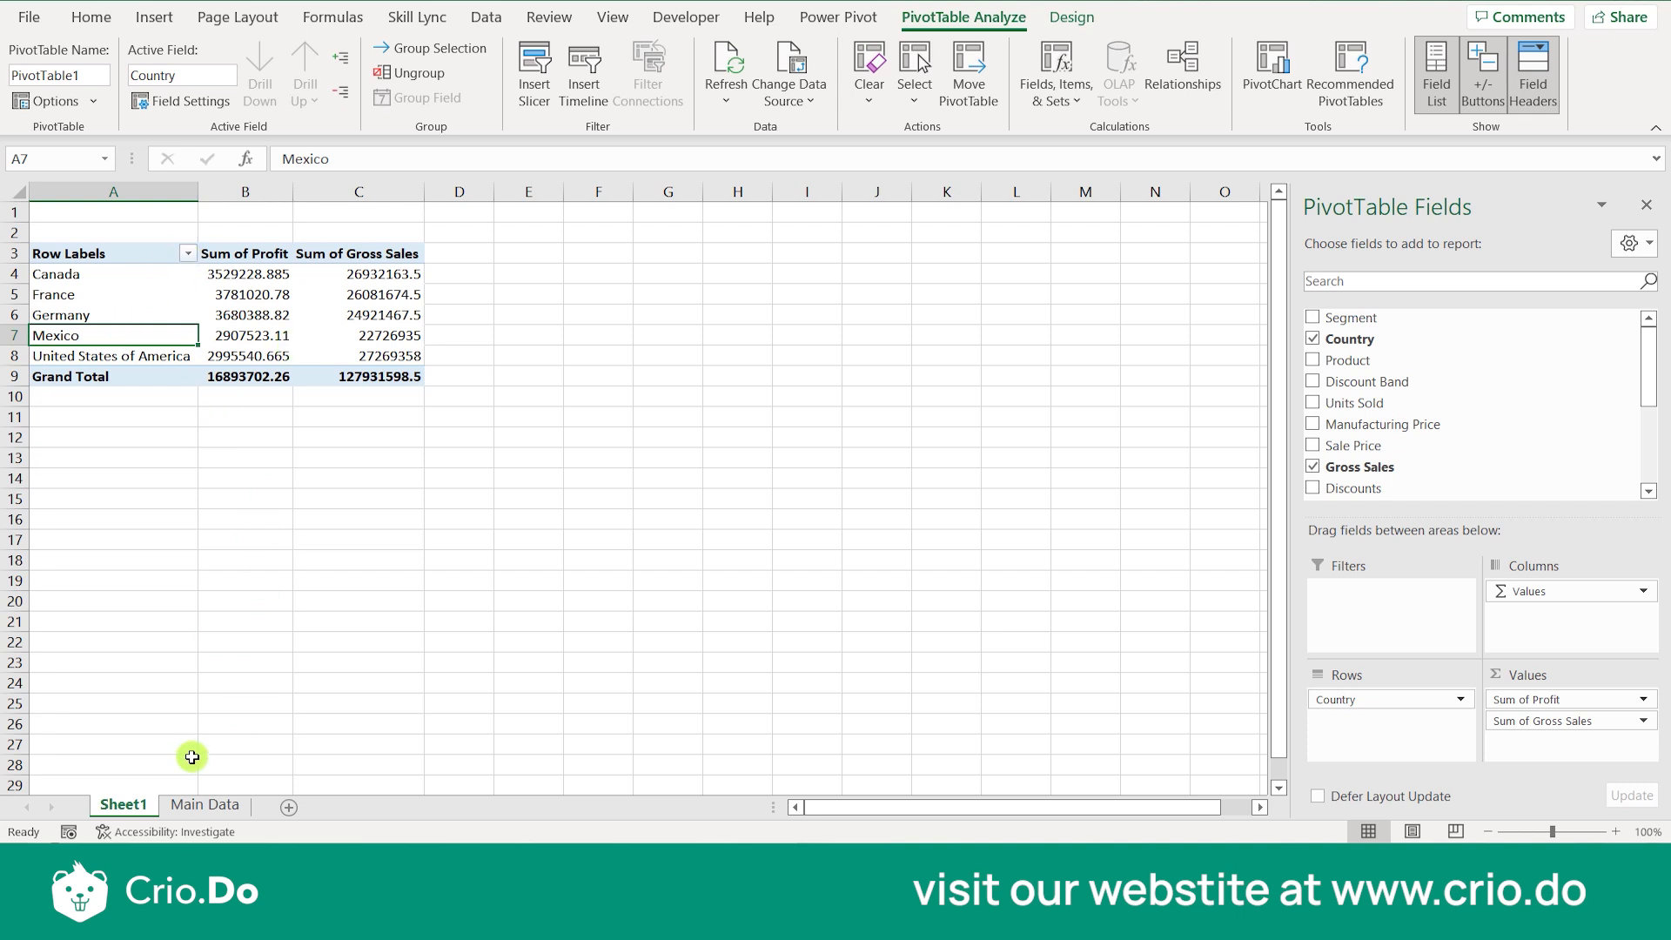
click(197, 807)
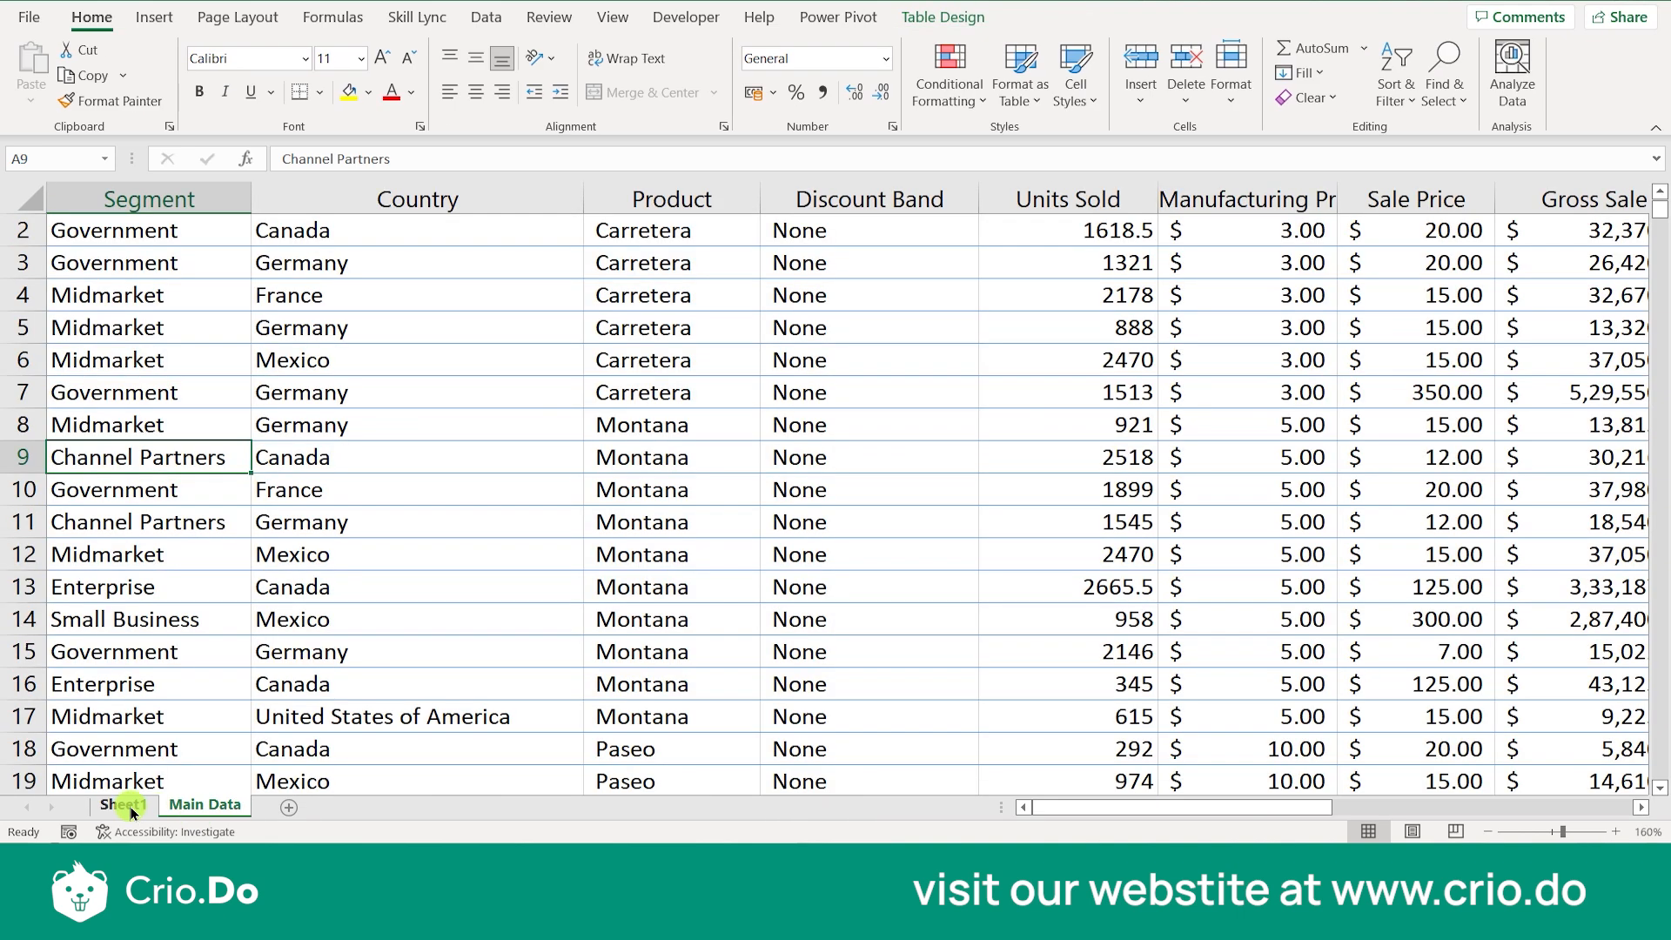
click(123, 805)
click(183, 325)
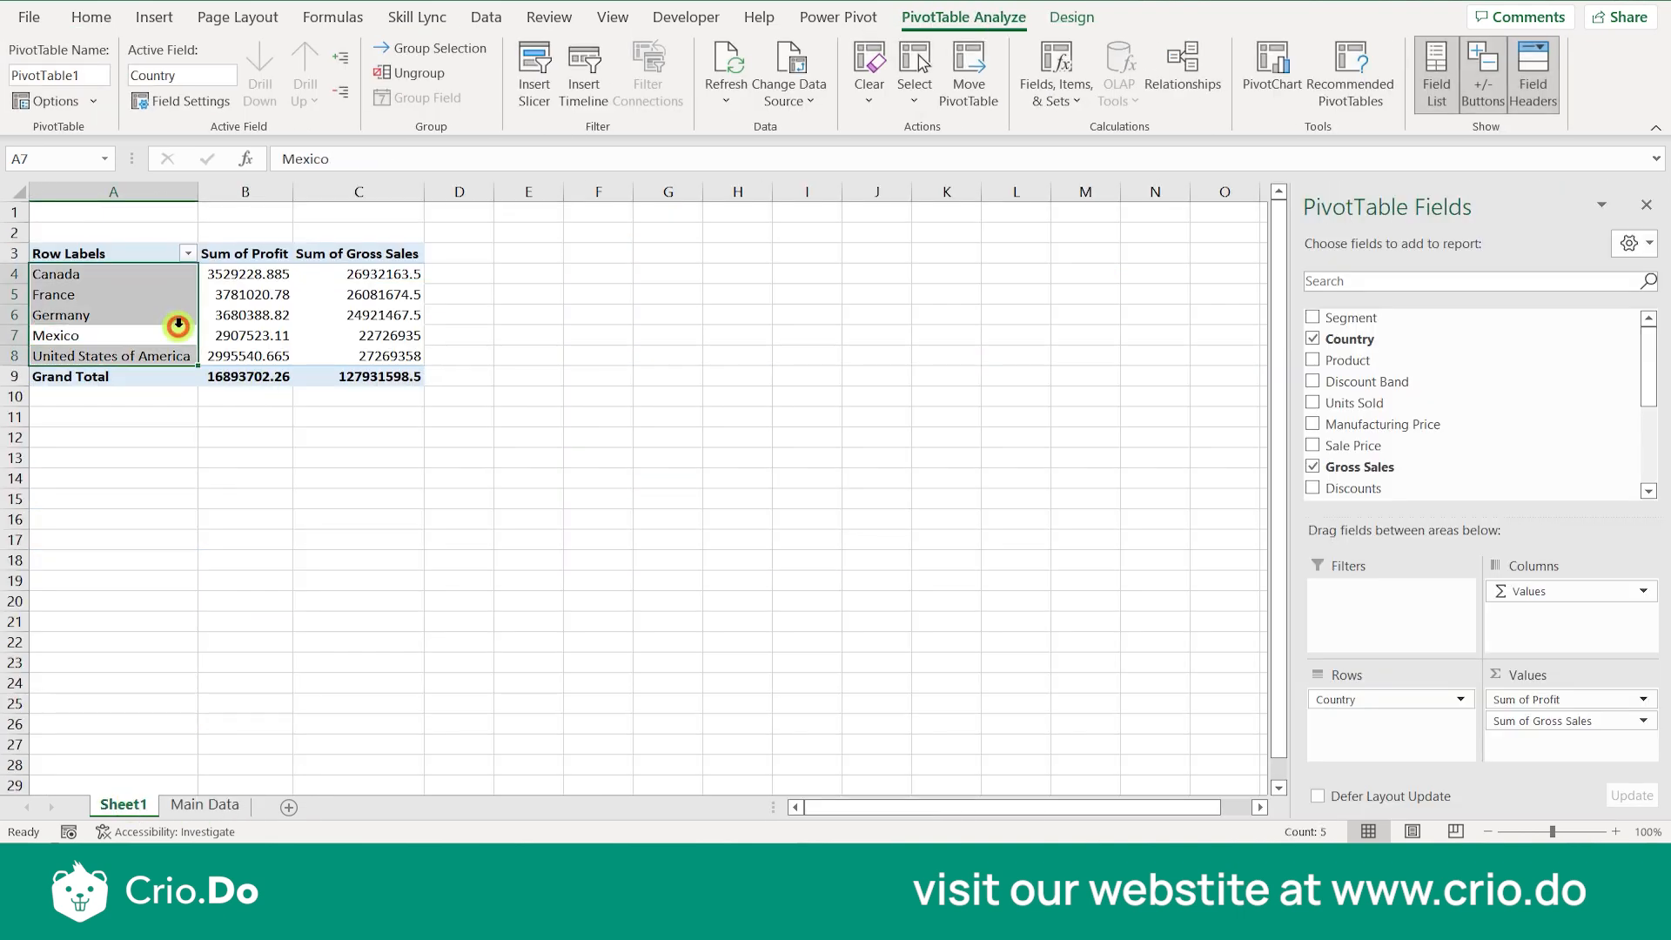
Check which calculated field and calculated item options are offered for a Gross Sales value cell and for the country row labels.
click(329, 315)
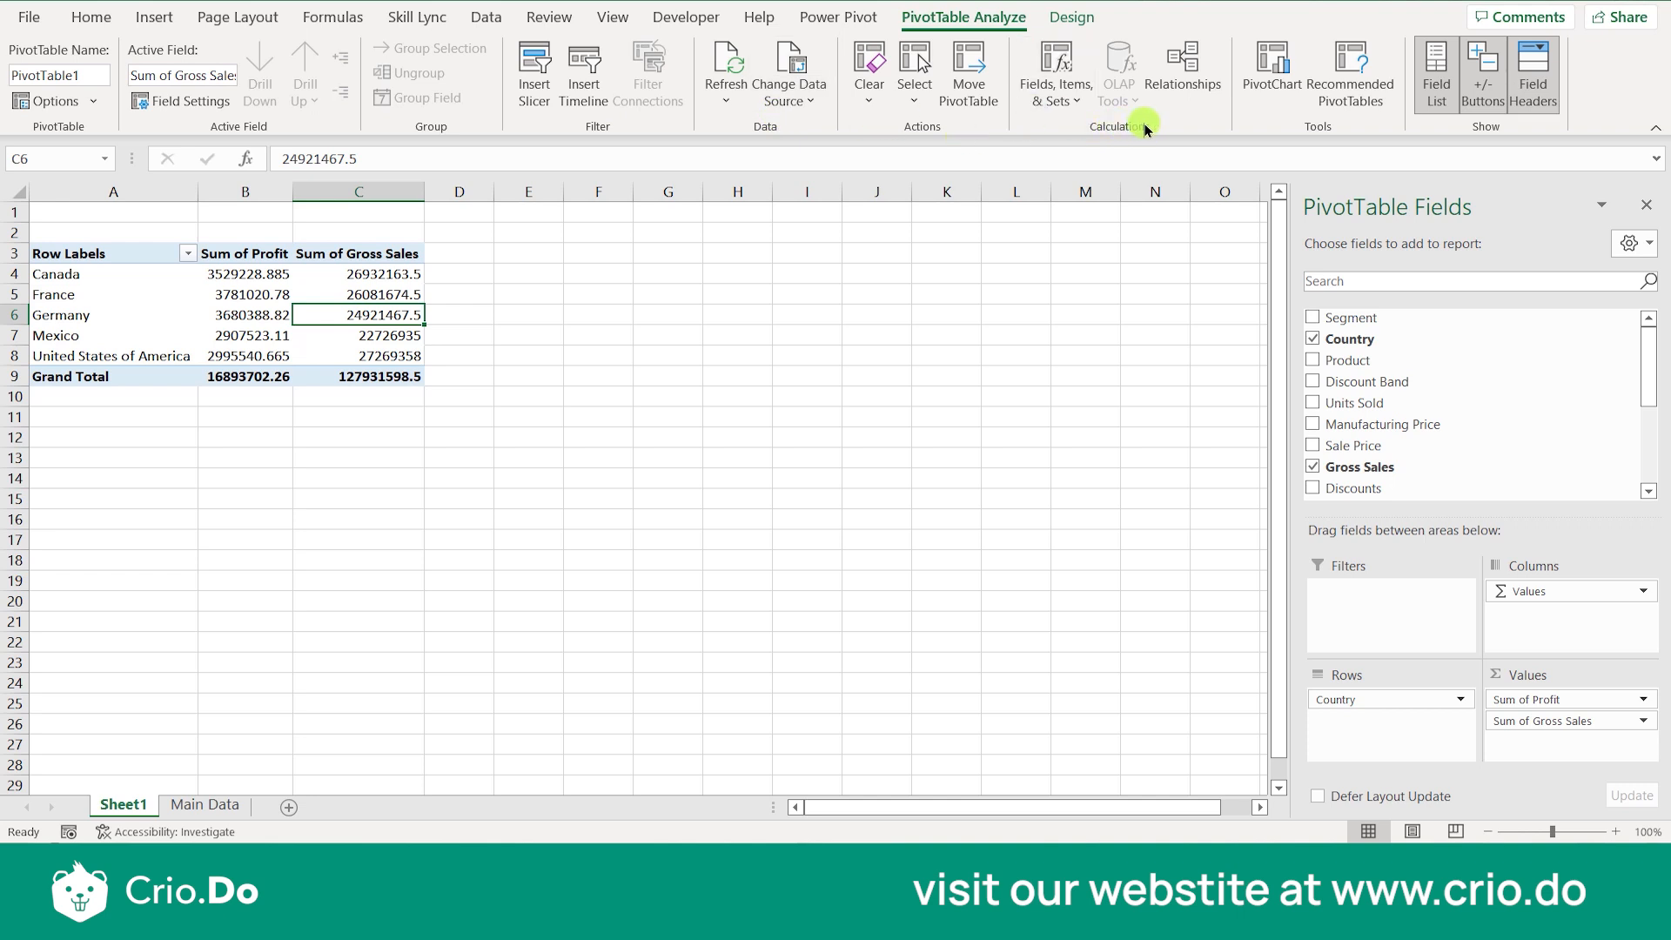
click(1070, 112)
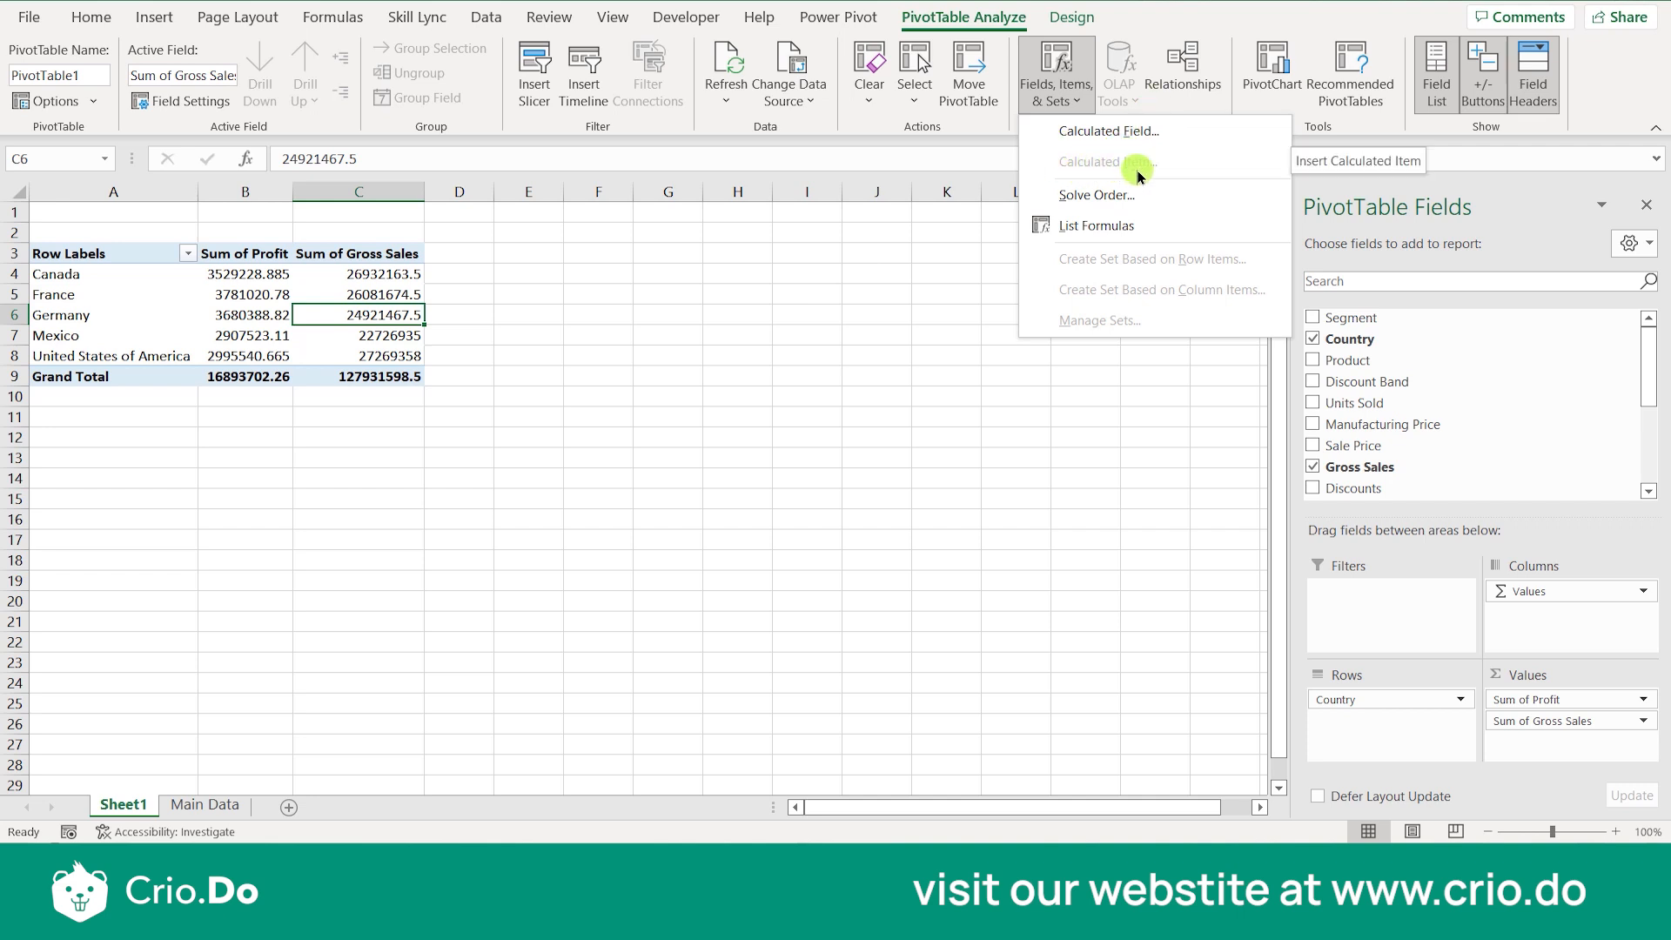
click(108, 273)
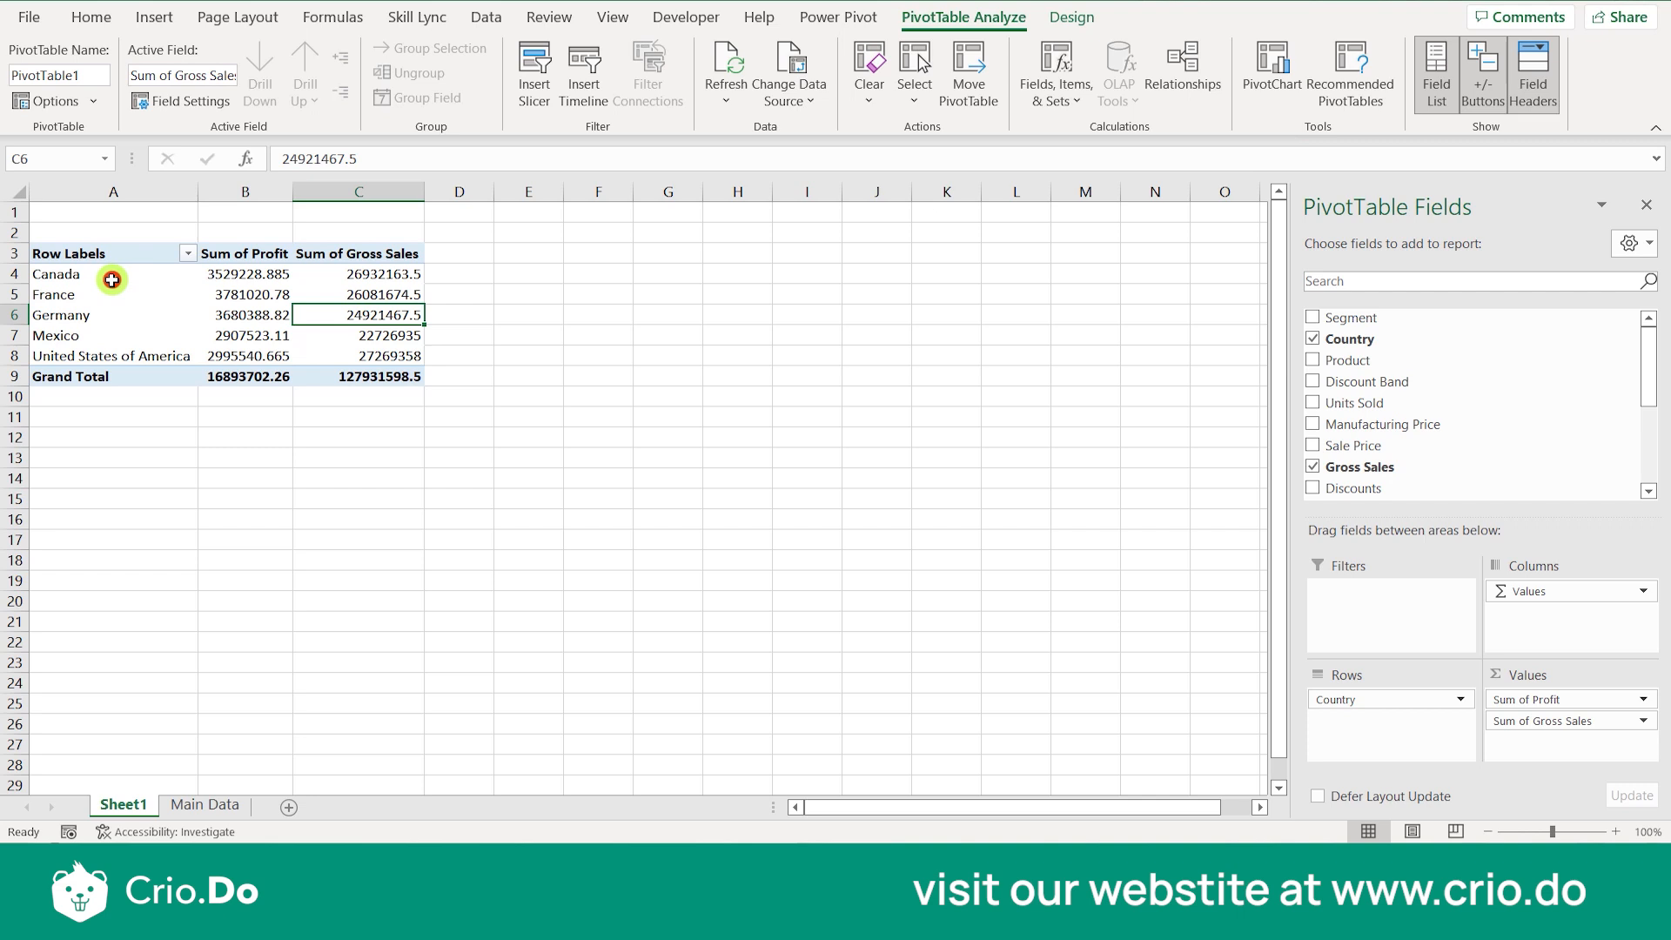
click(108, 283)
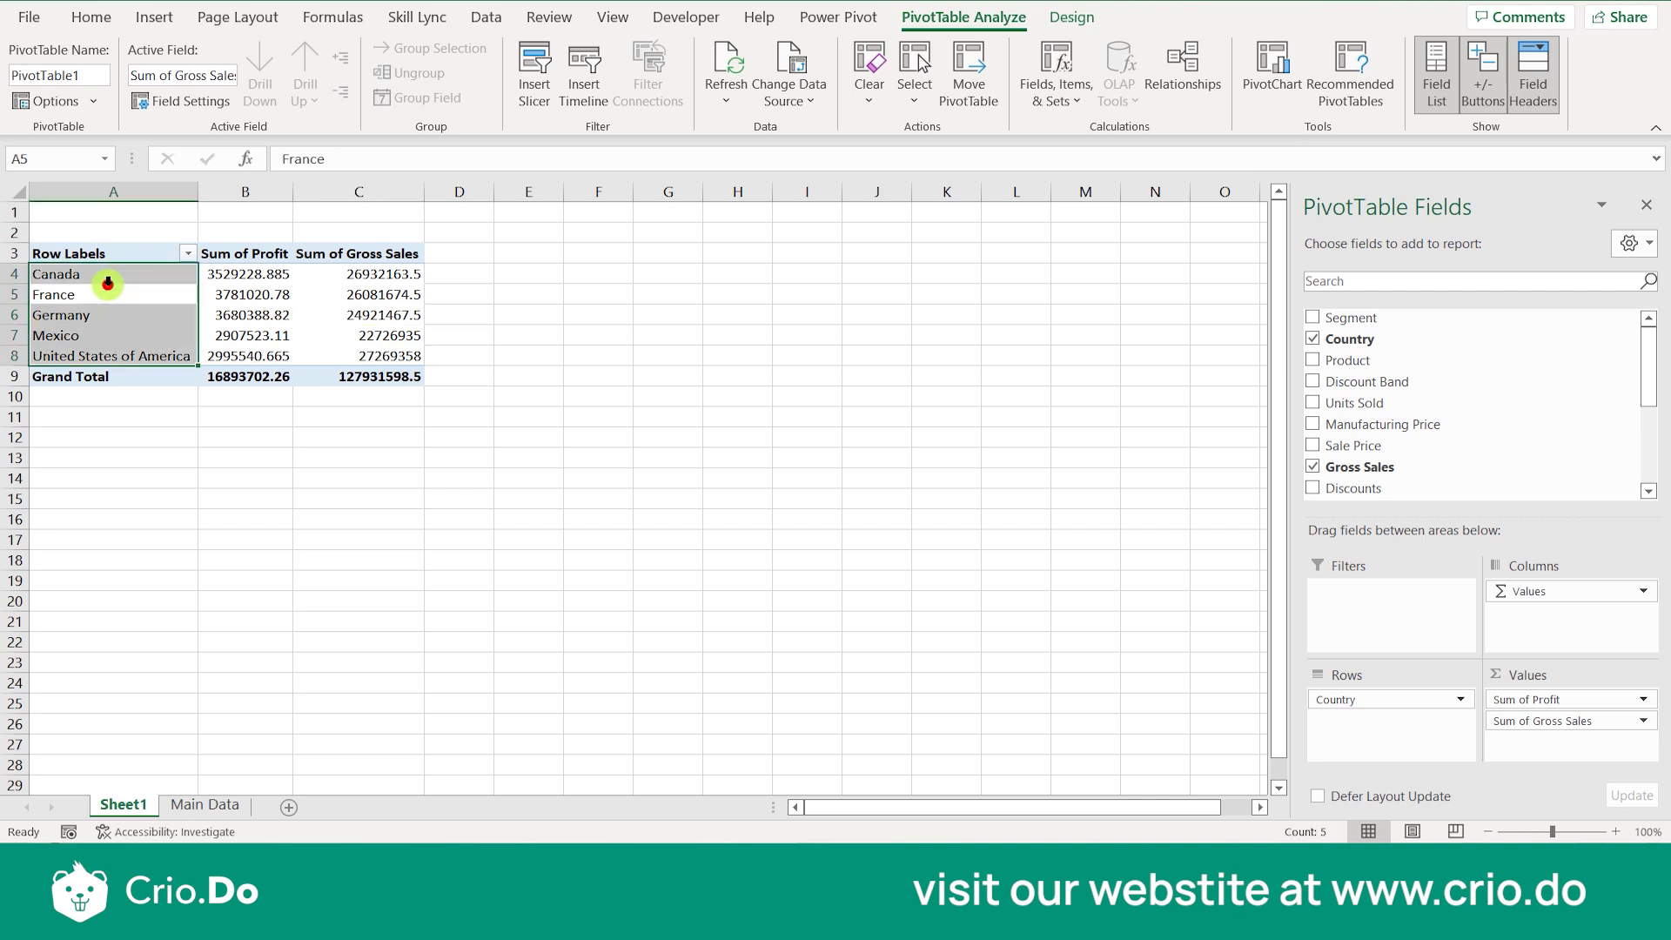
click(1044, 108)
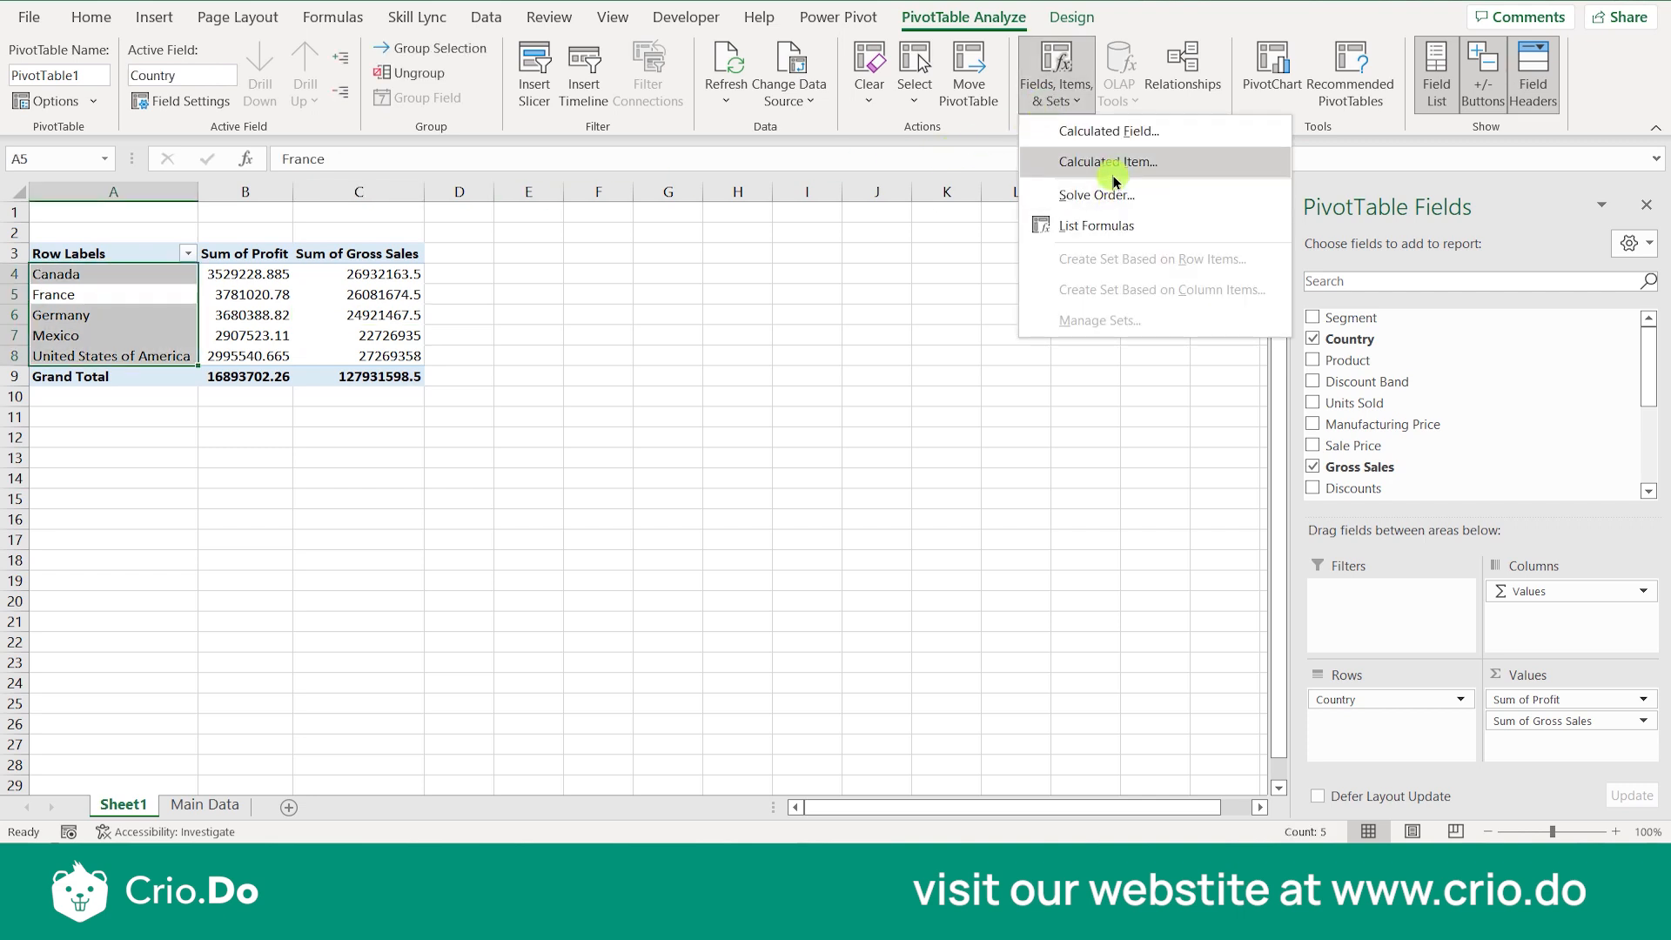
click(468, 402)
click(459, 259)
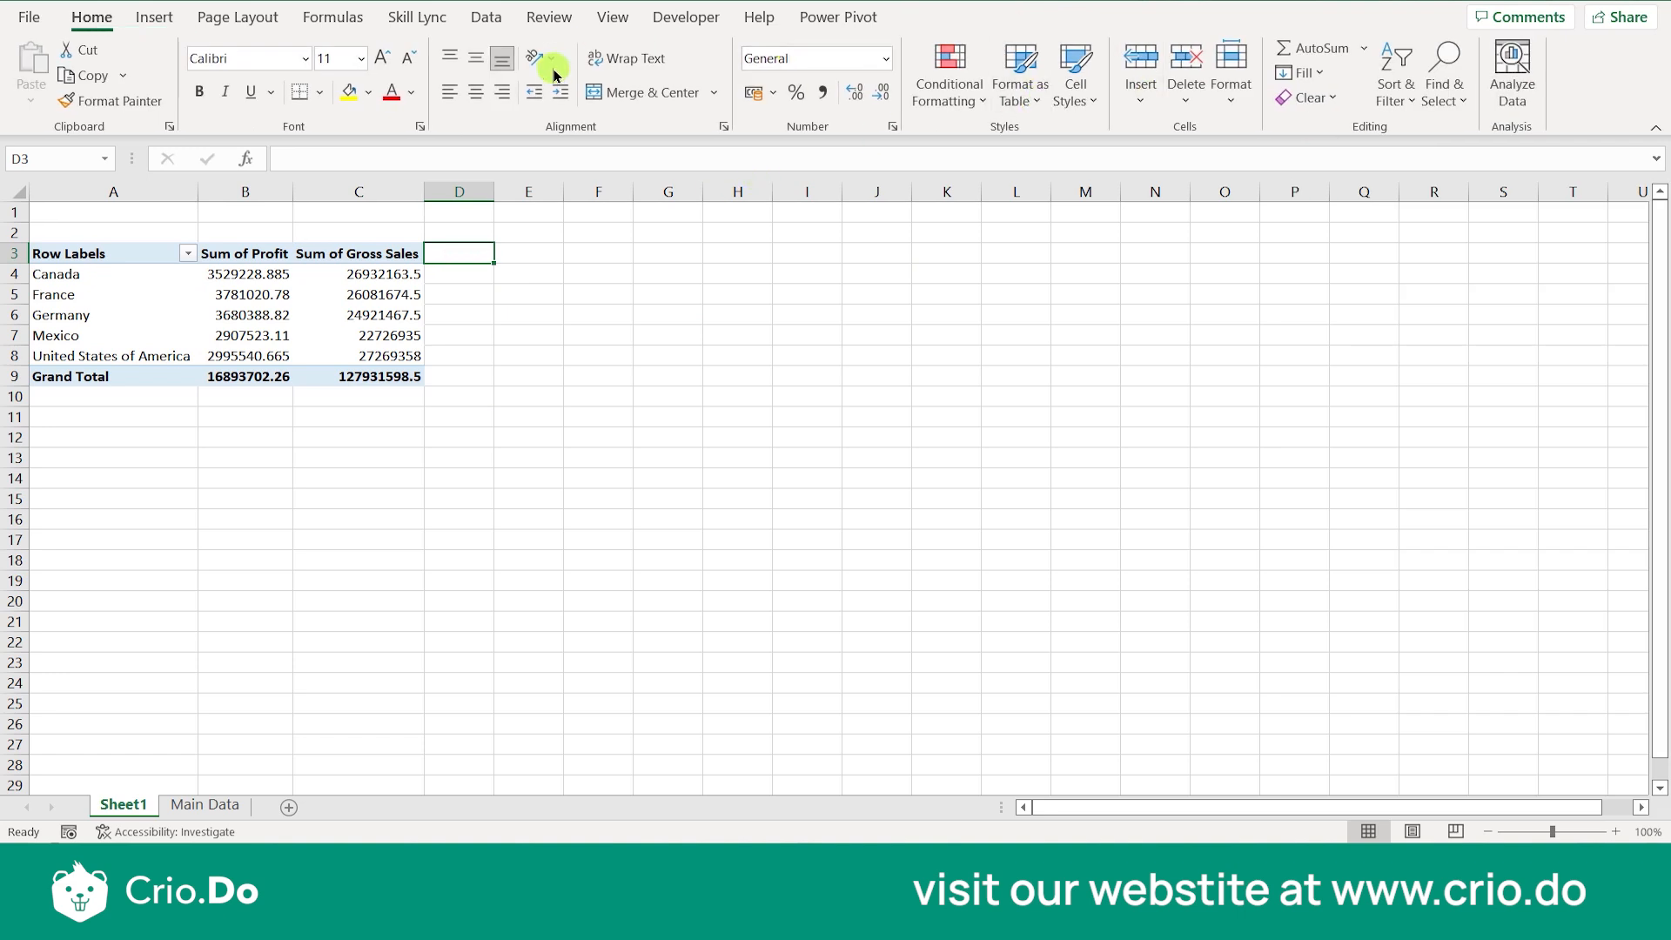
Start a calculated field named Tax for the PivotTable and clear the default value from its formula.
click(257, 315)
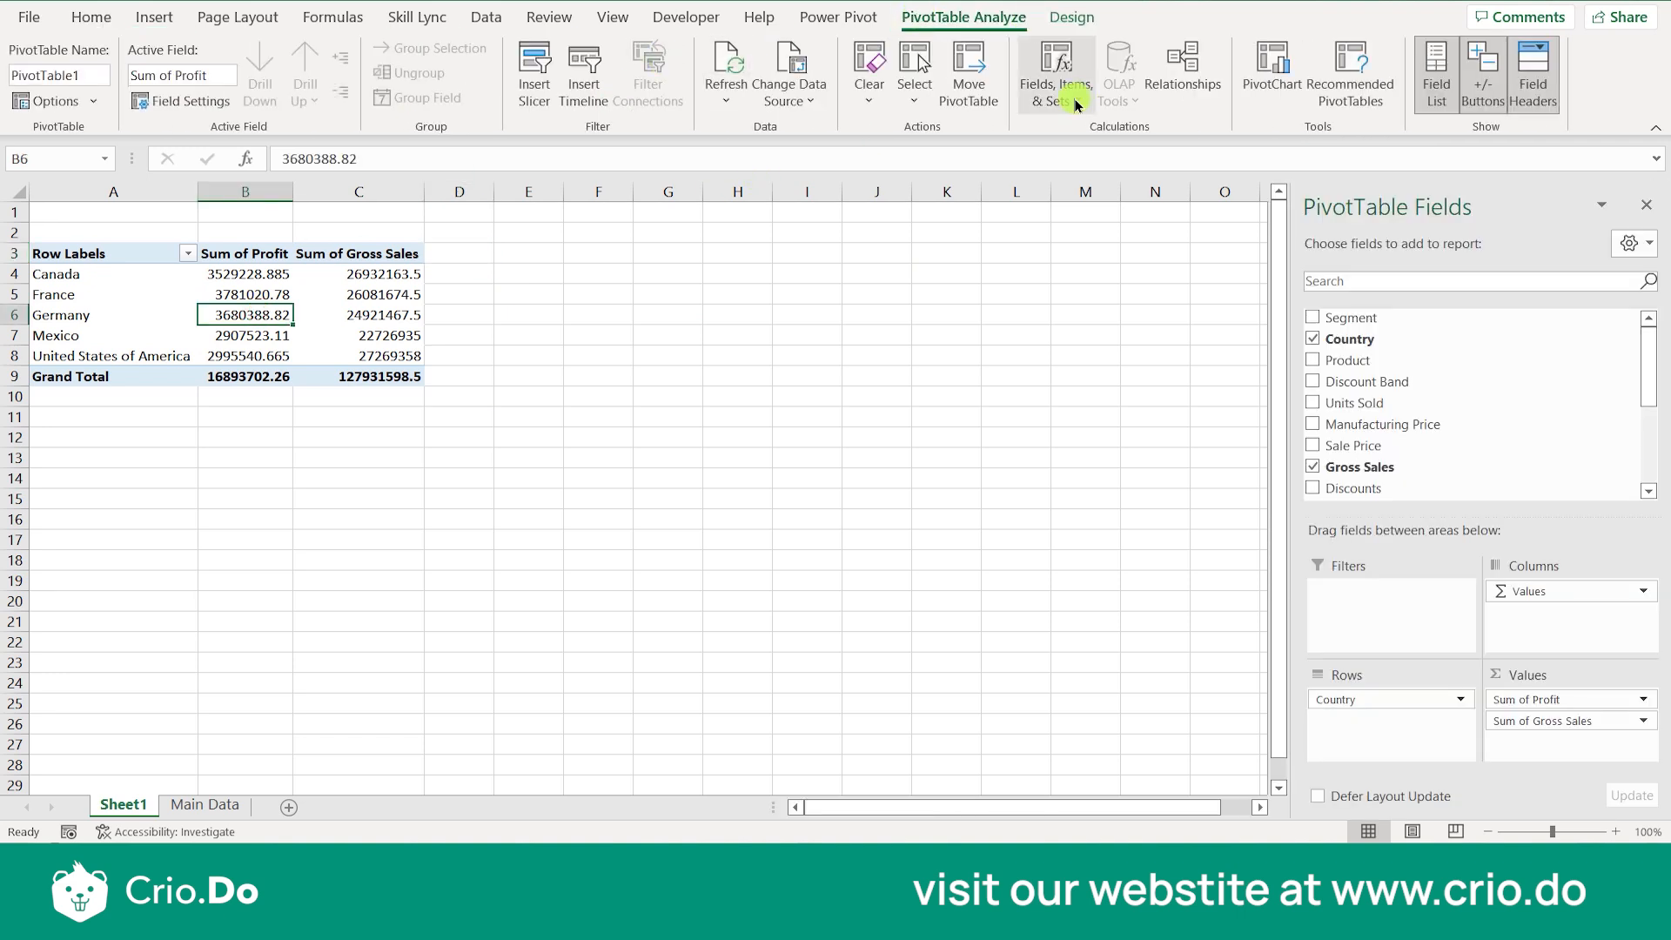
click(1077, 102)
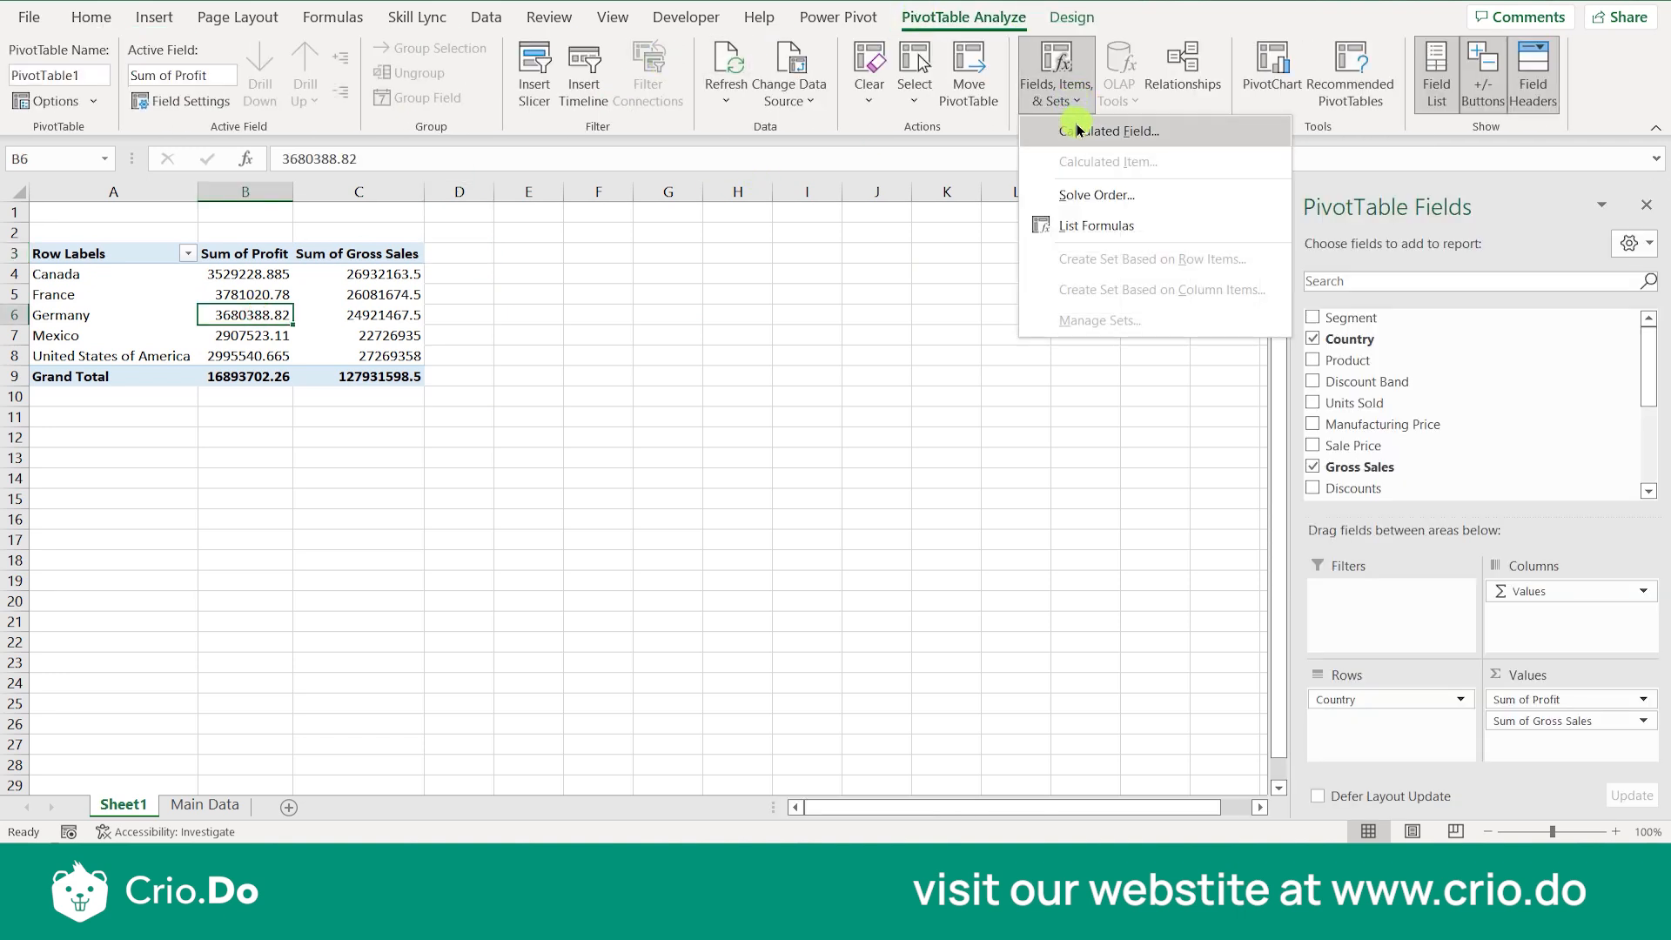
click(1077, 130)
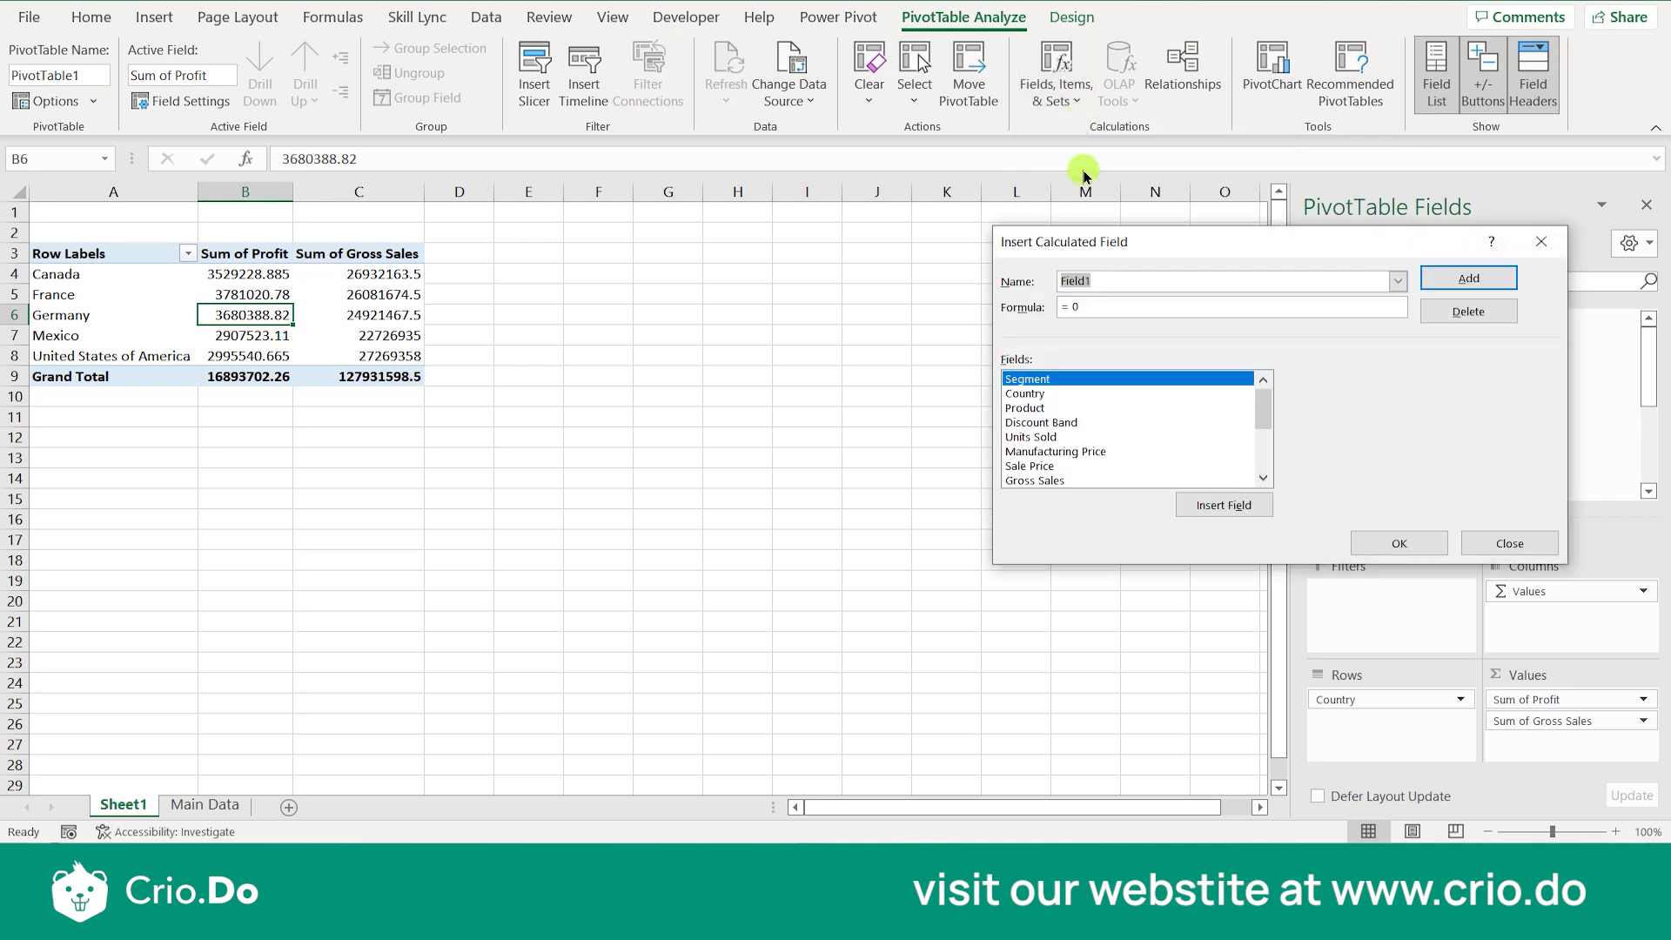
drag(1104, 242, 1001, 240)
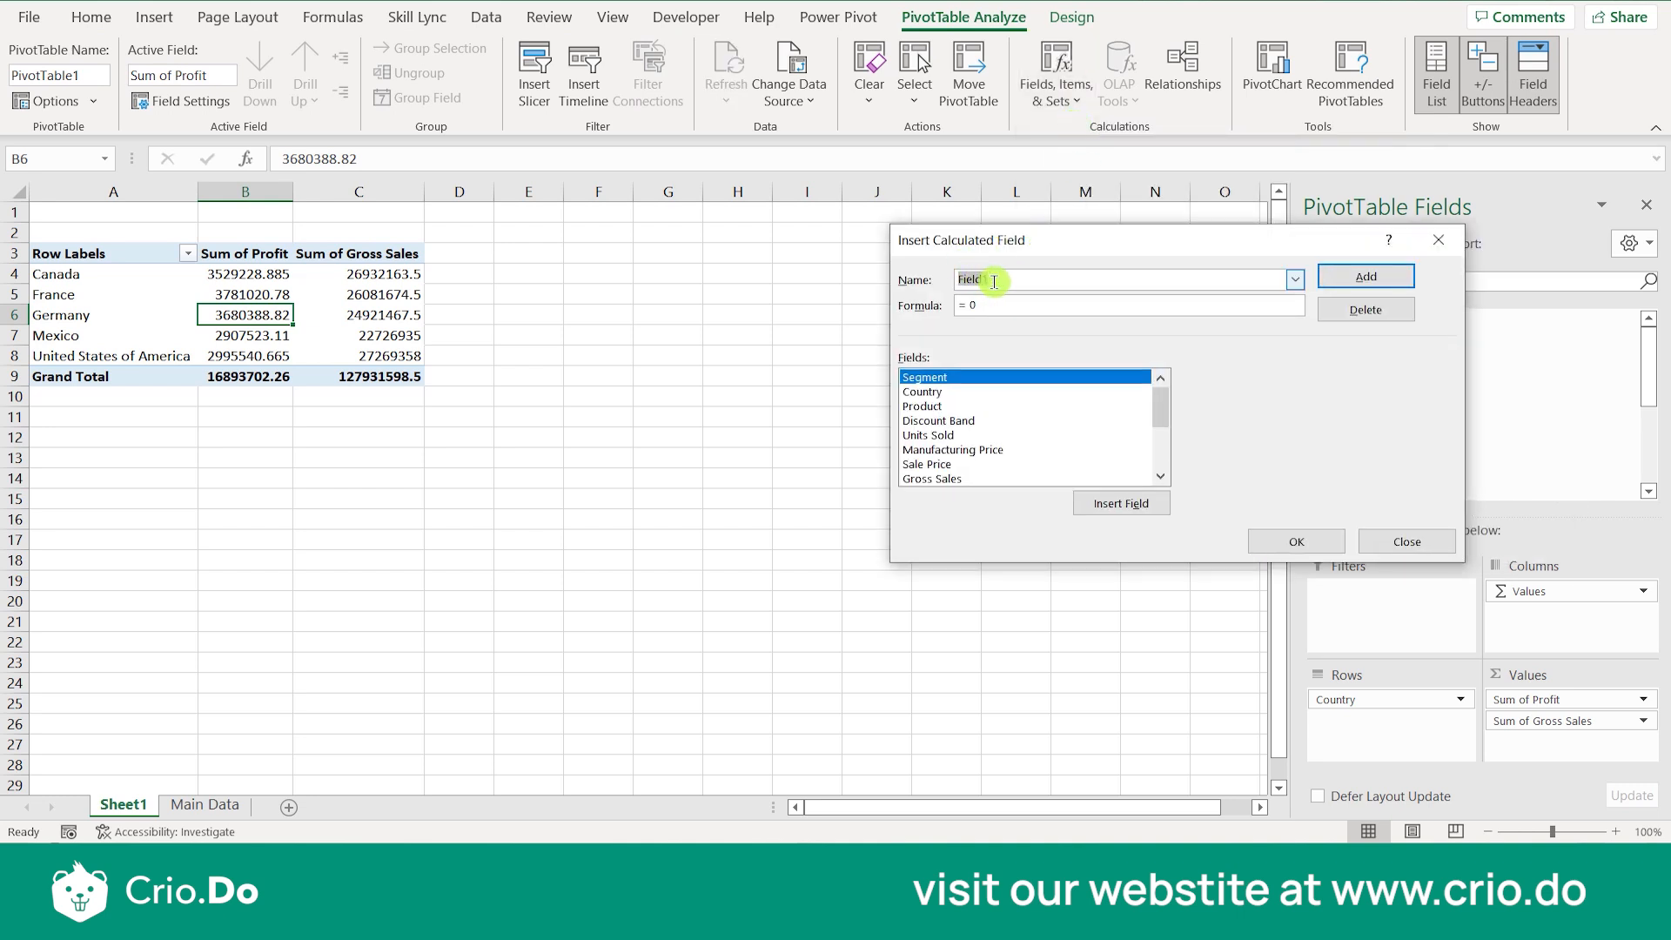
click(994, 280)
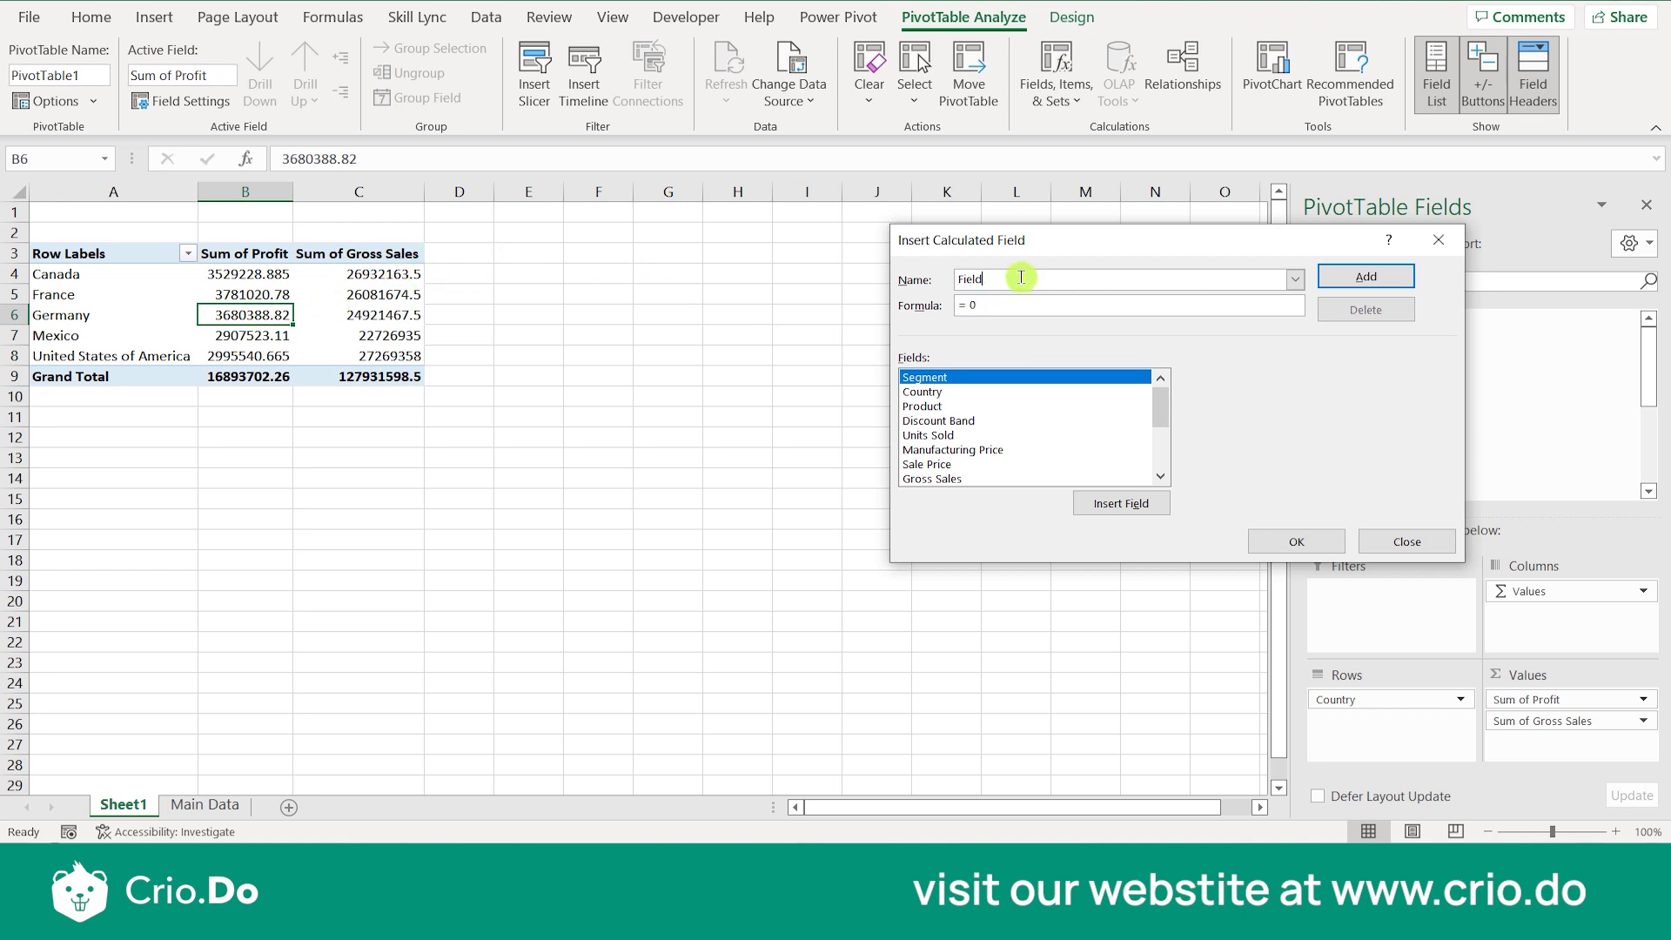
key(BackSpace)
text(Tax)
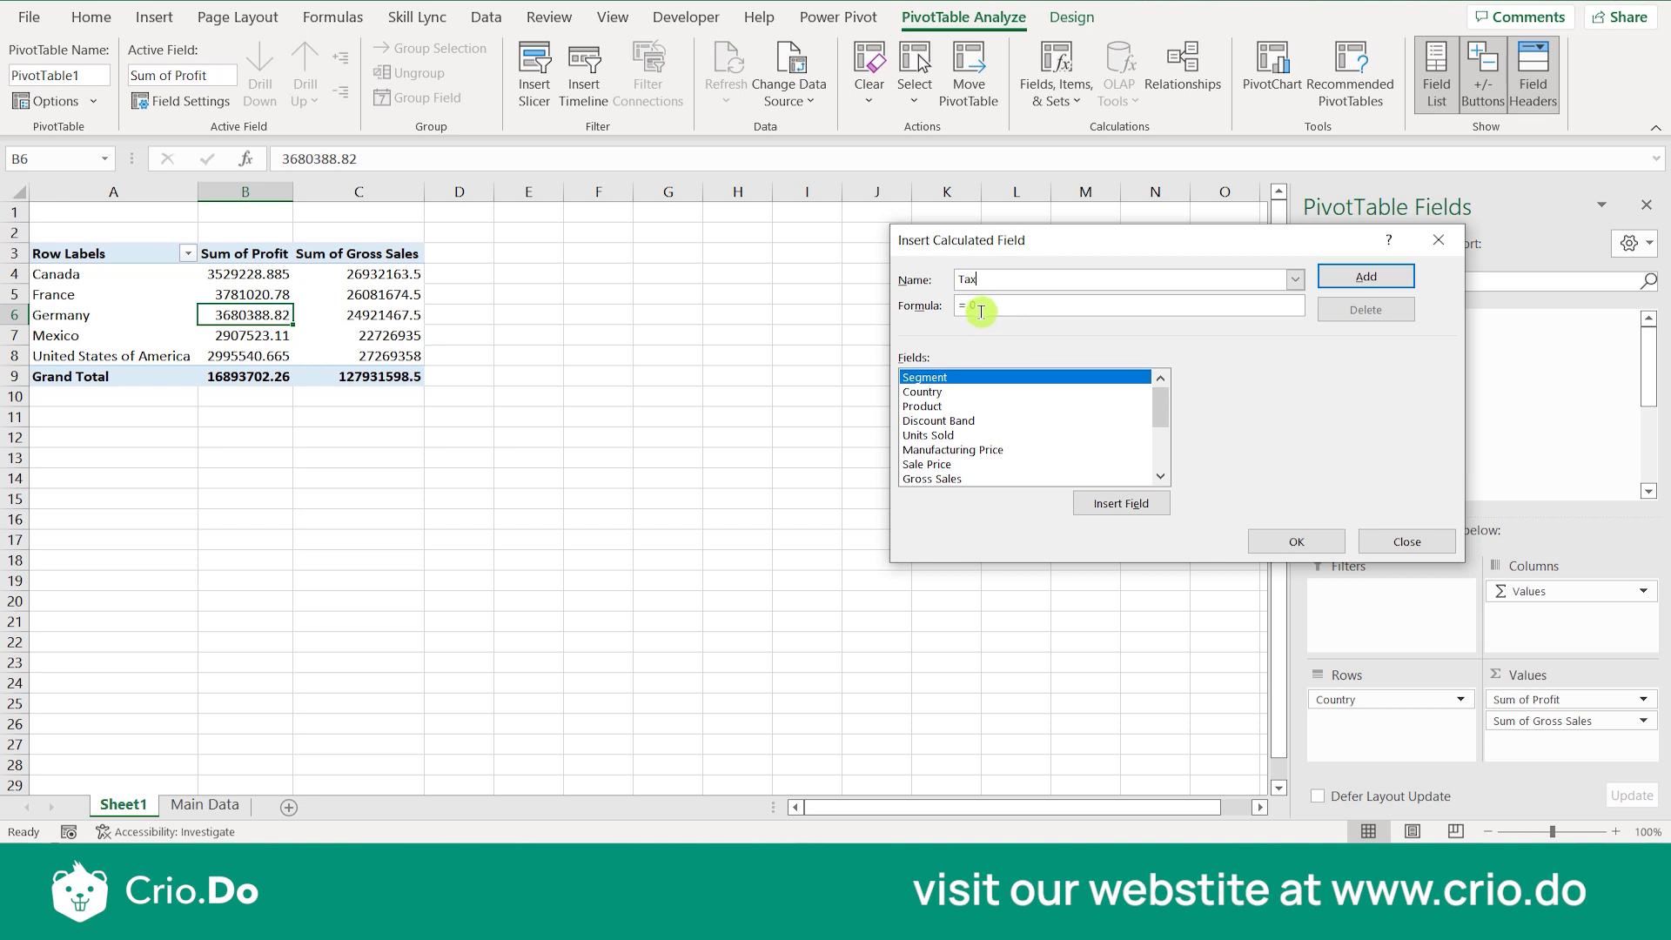
click(979, 305)
Look through the source fields offered for the calculated field's formula, from Country to Month Name, and close without adding the field.
mouse_move(1161, 405)
mouse_down()
mouse_move(1160, 473)
mouse_move(1164, 384)
mouse_up()
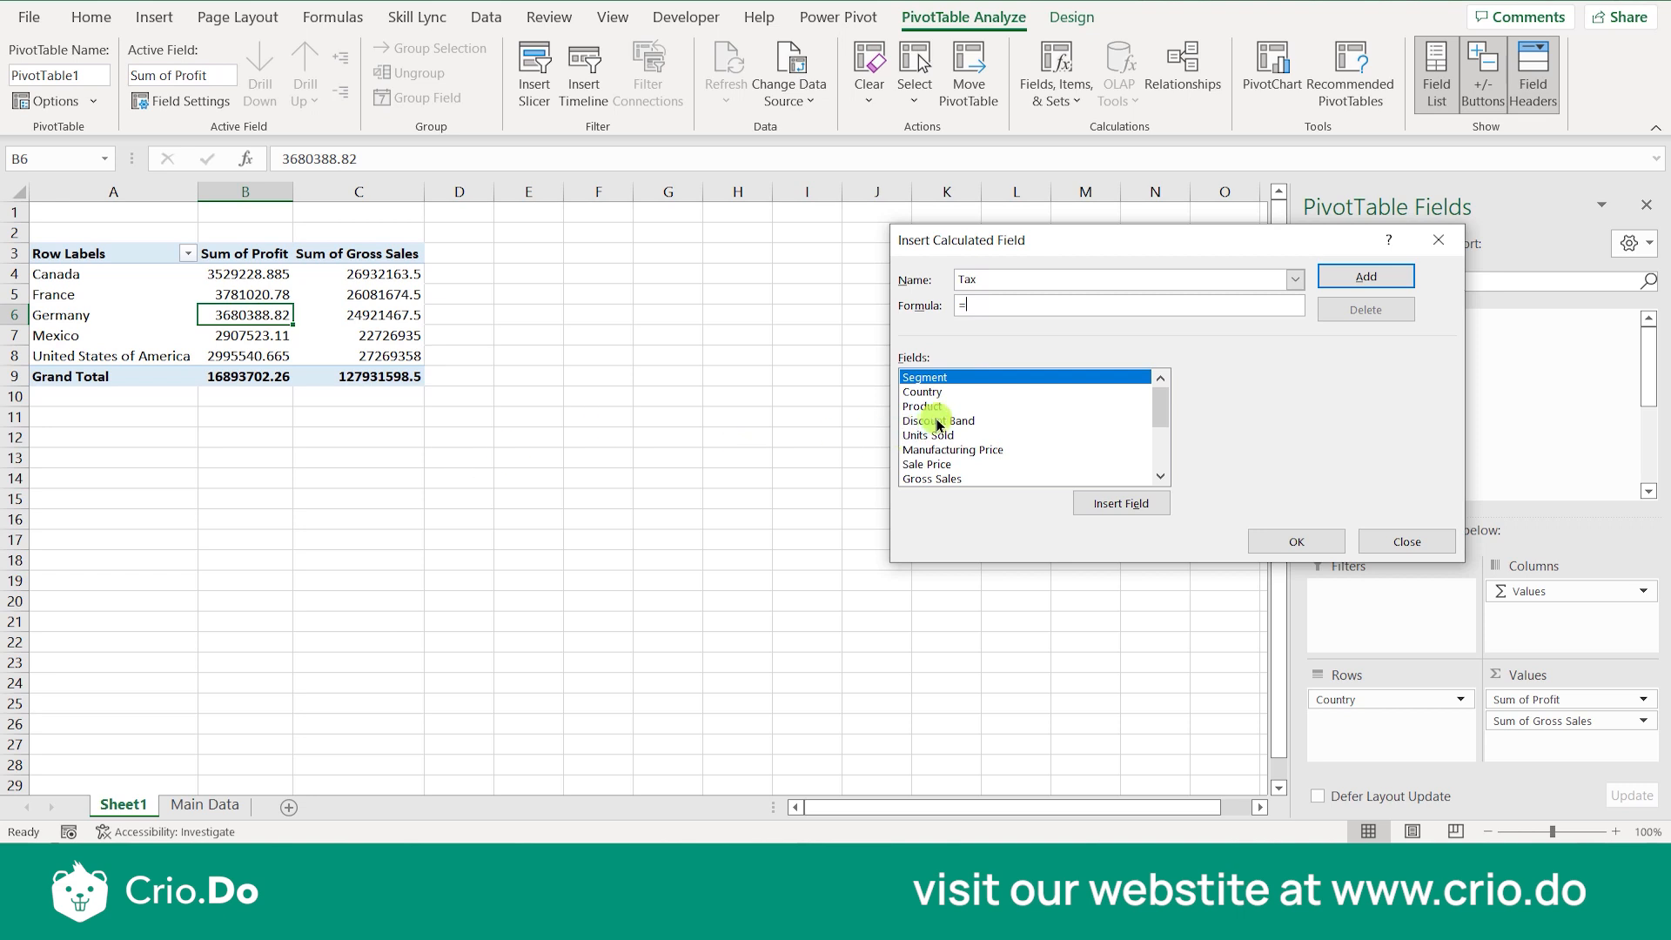
click(929, 393)
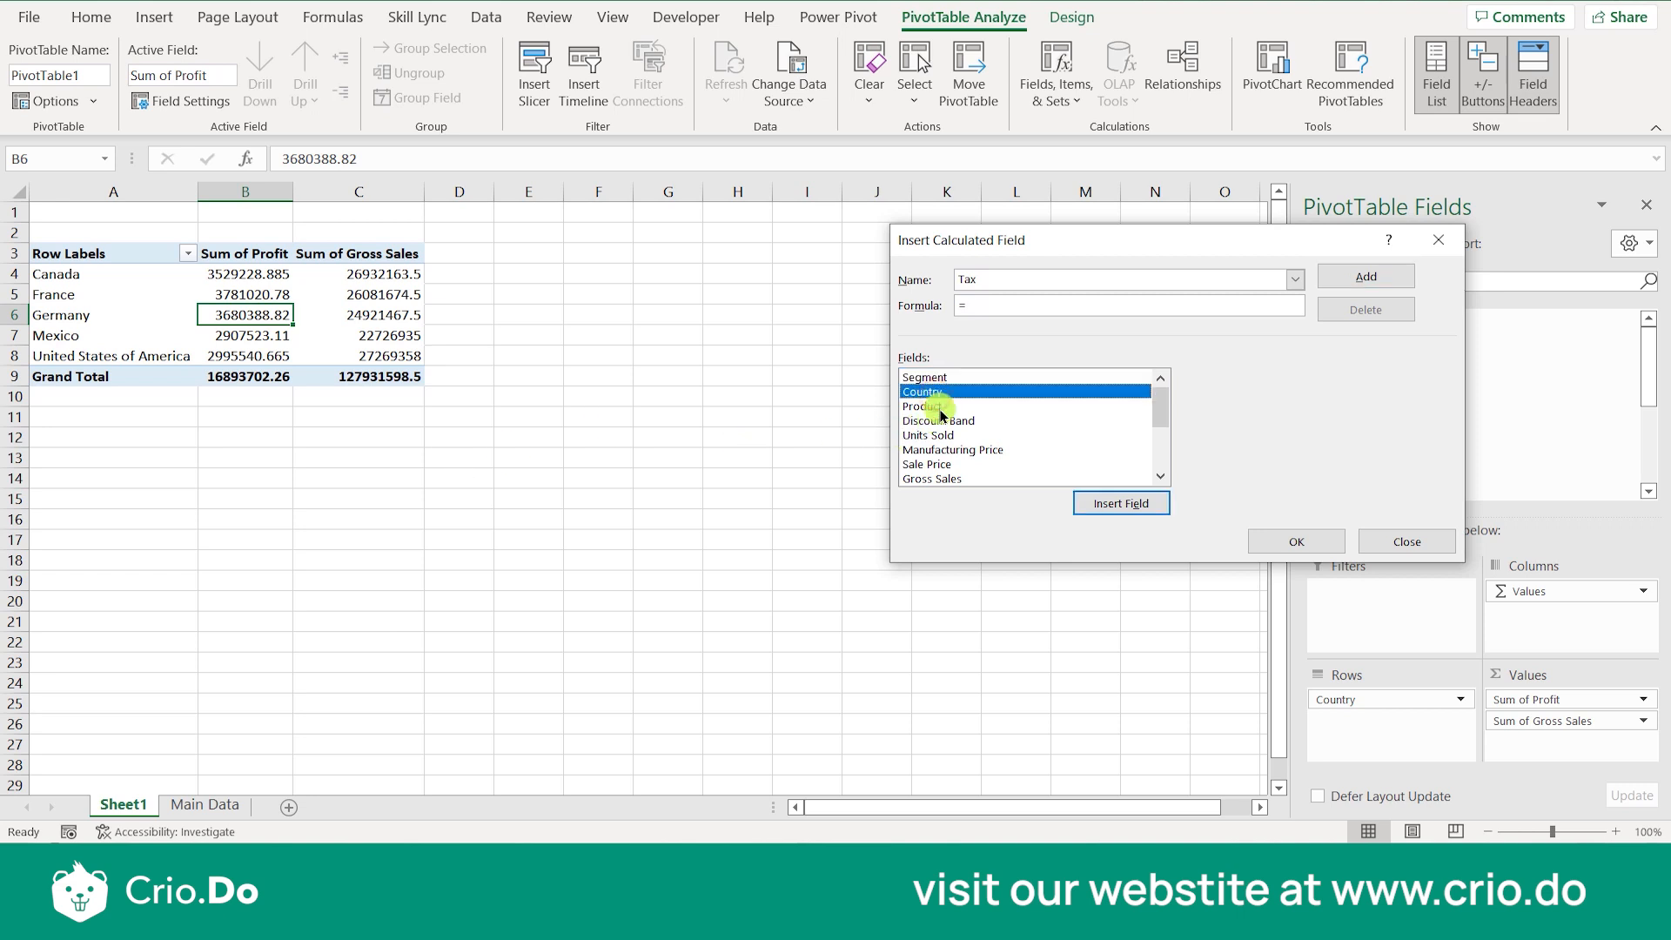
click(937, 406)
click(945, 420)
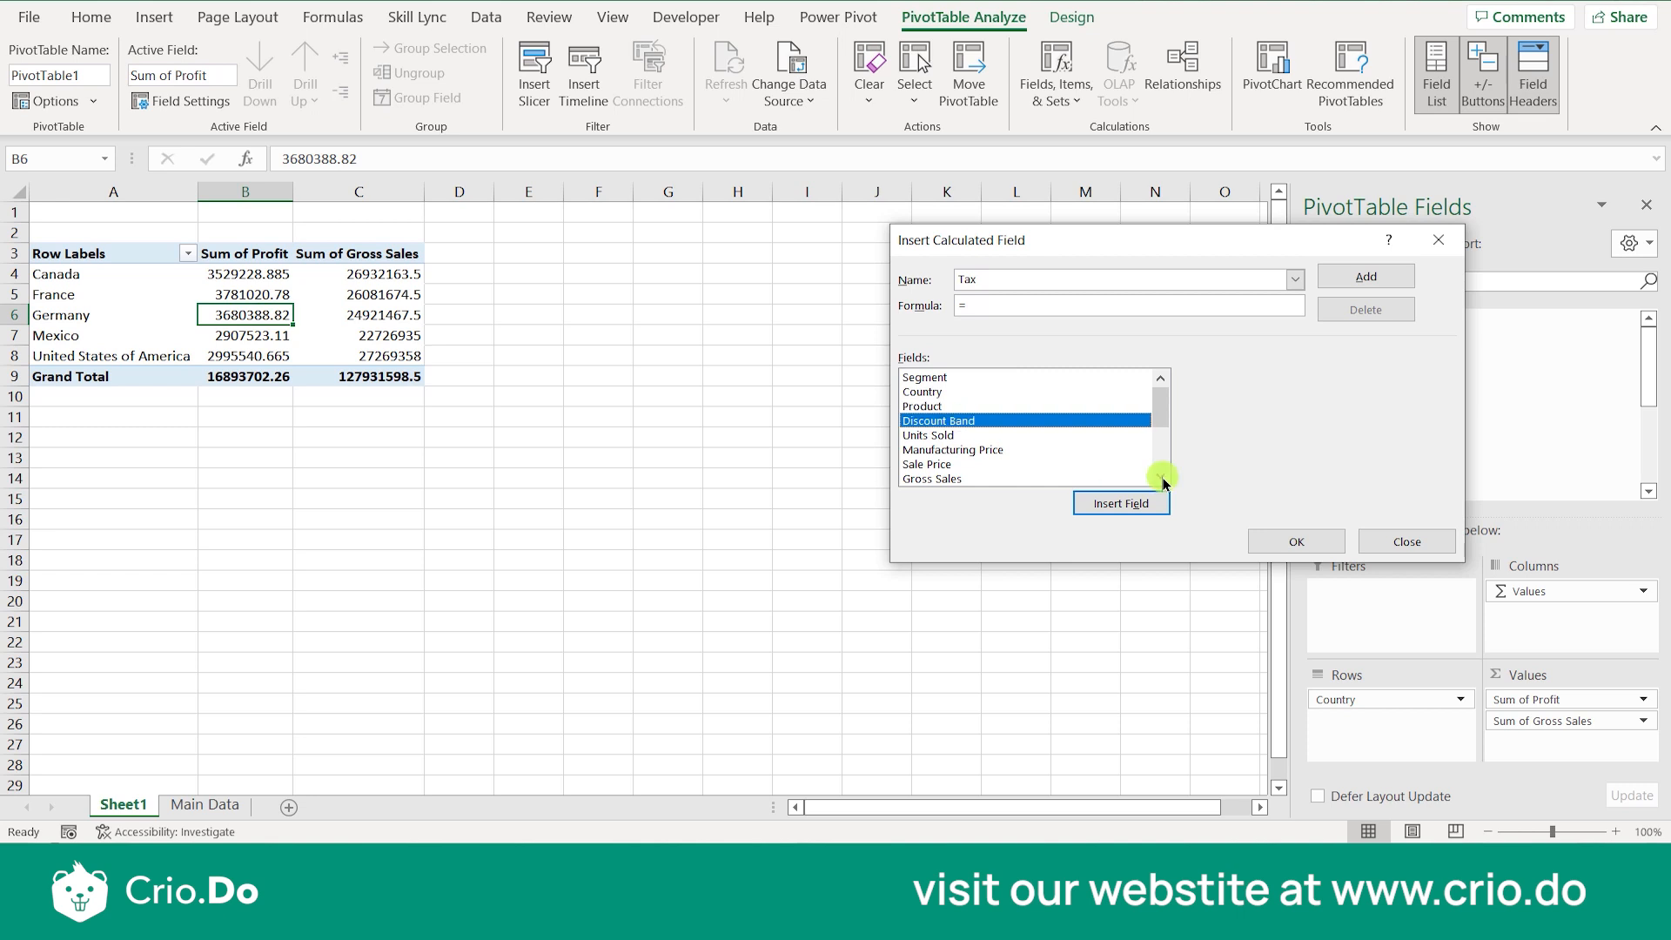
drag(1160, 410, 1167, 436)
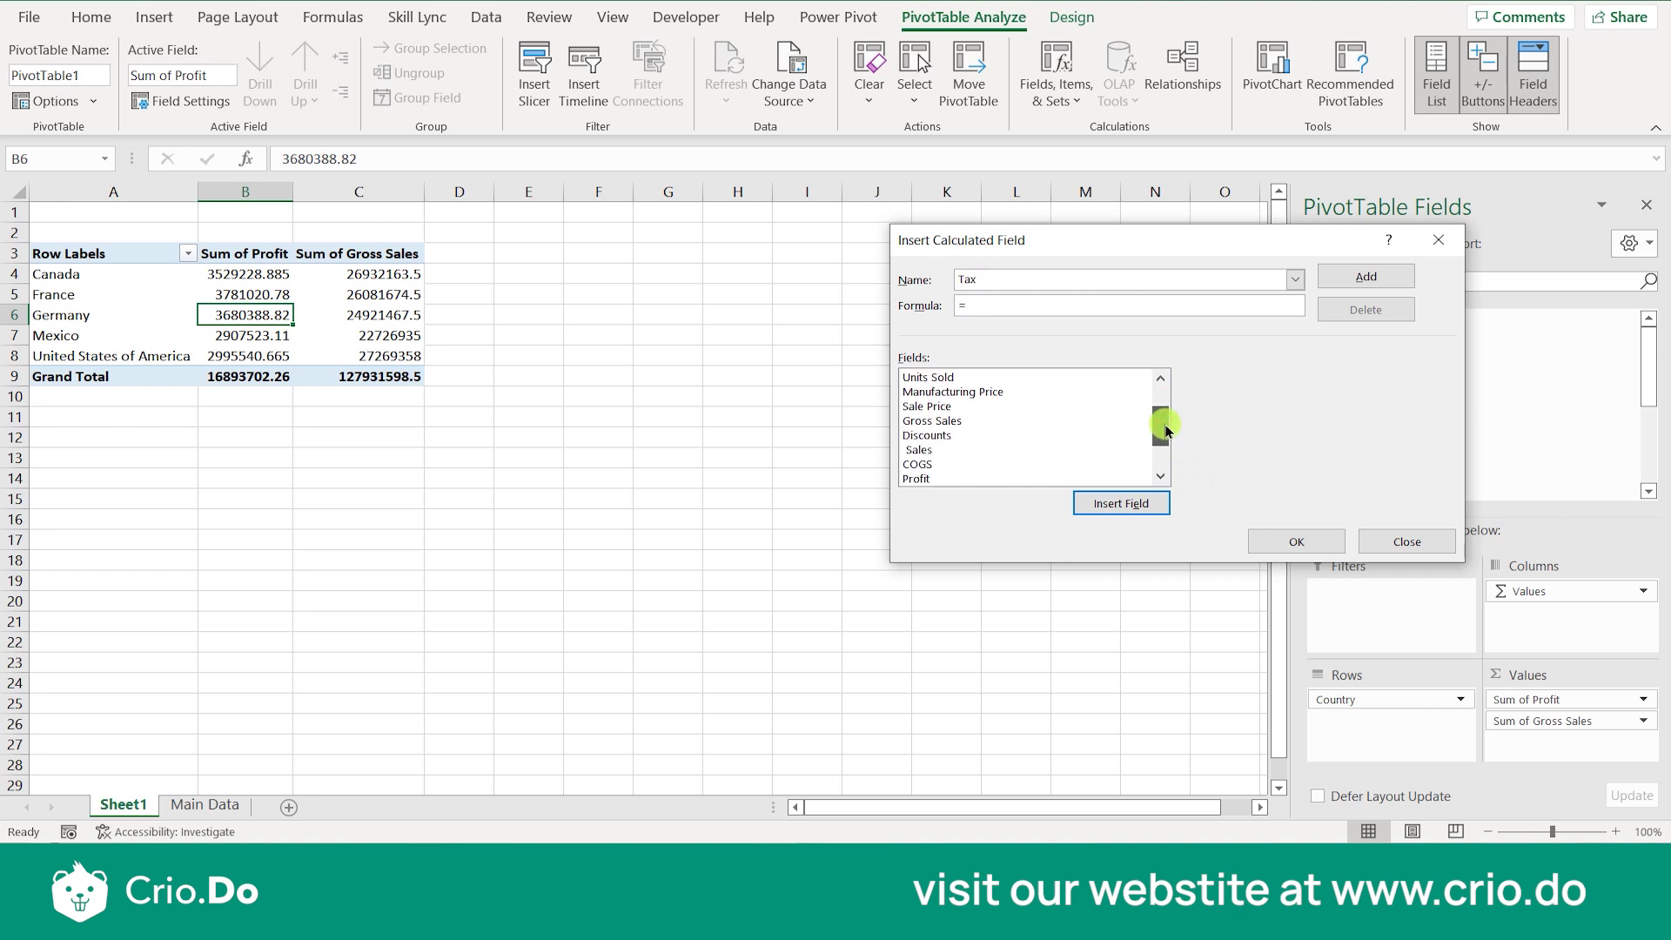
click(947, 434)
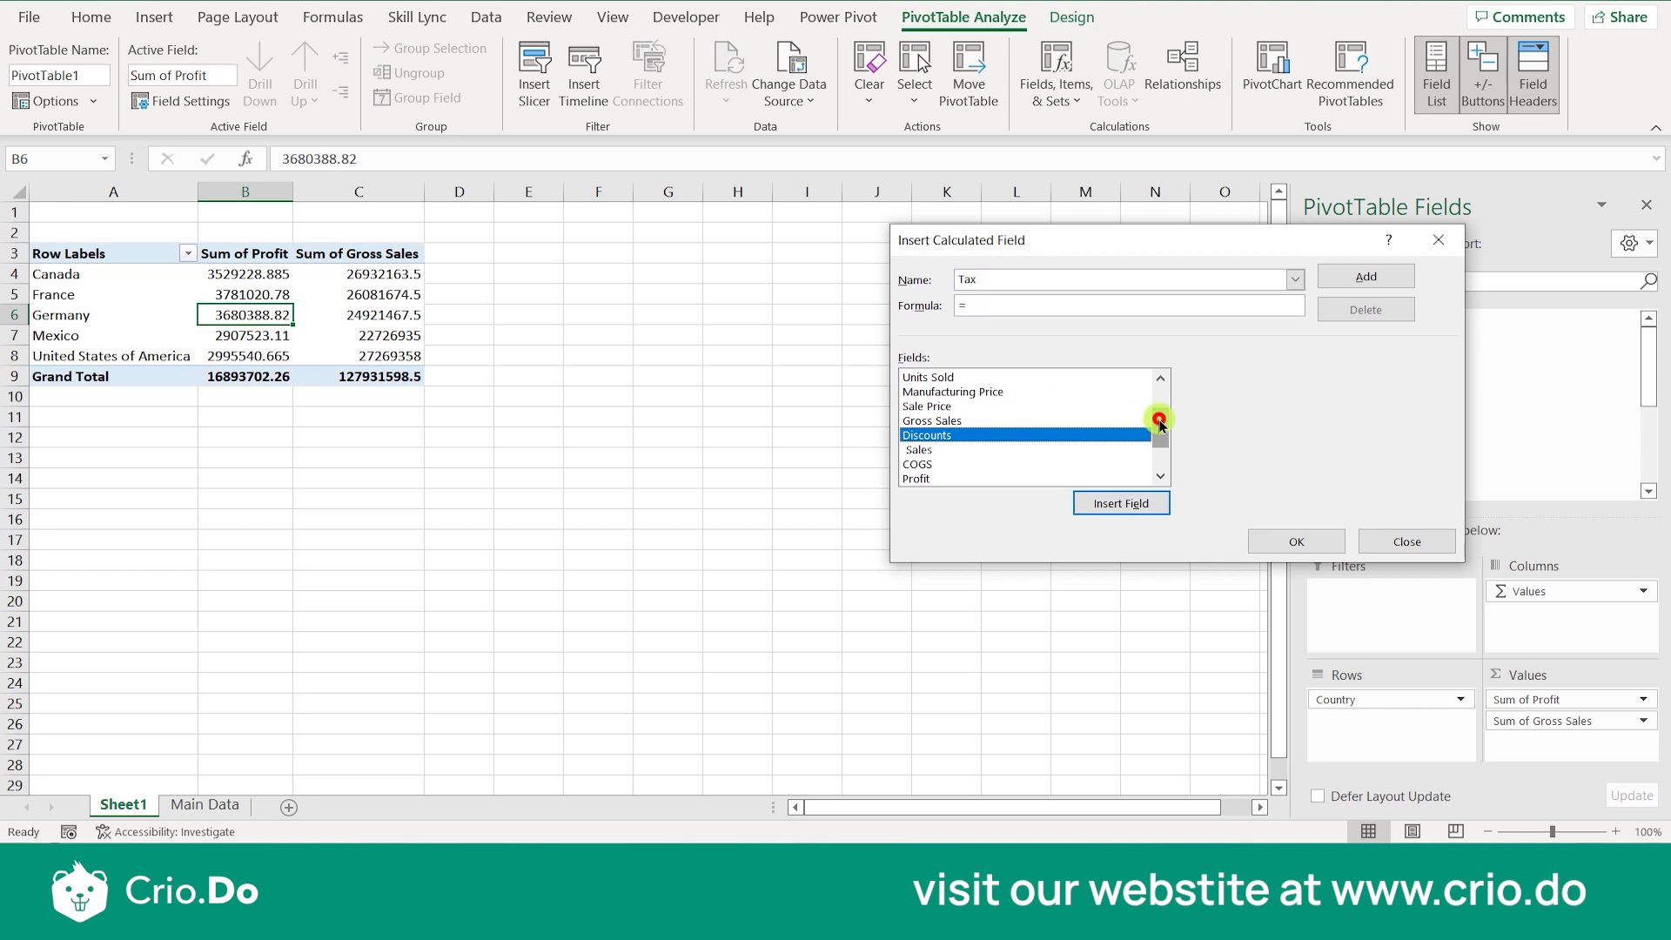
drag(1159, 421, 1166, 439)
click(961, 419)
click(962, 438)
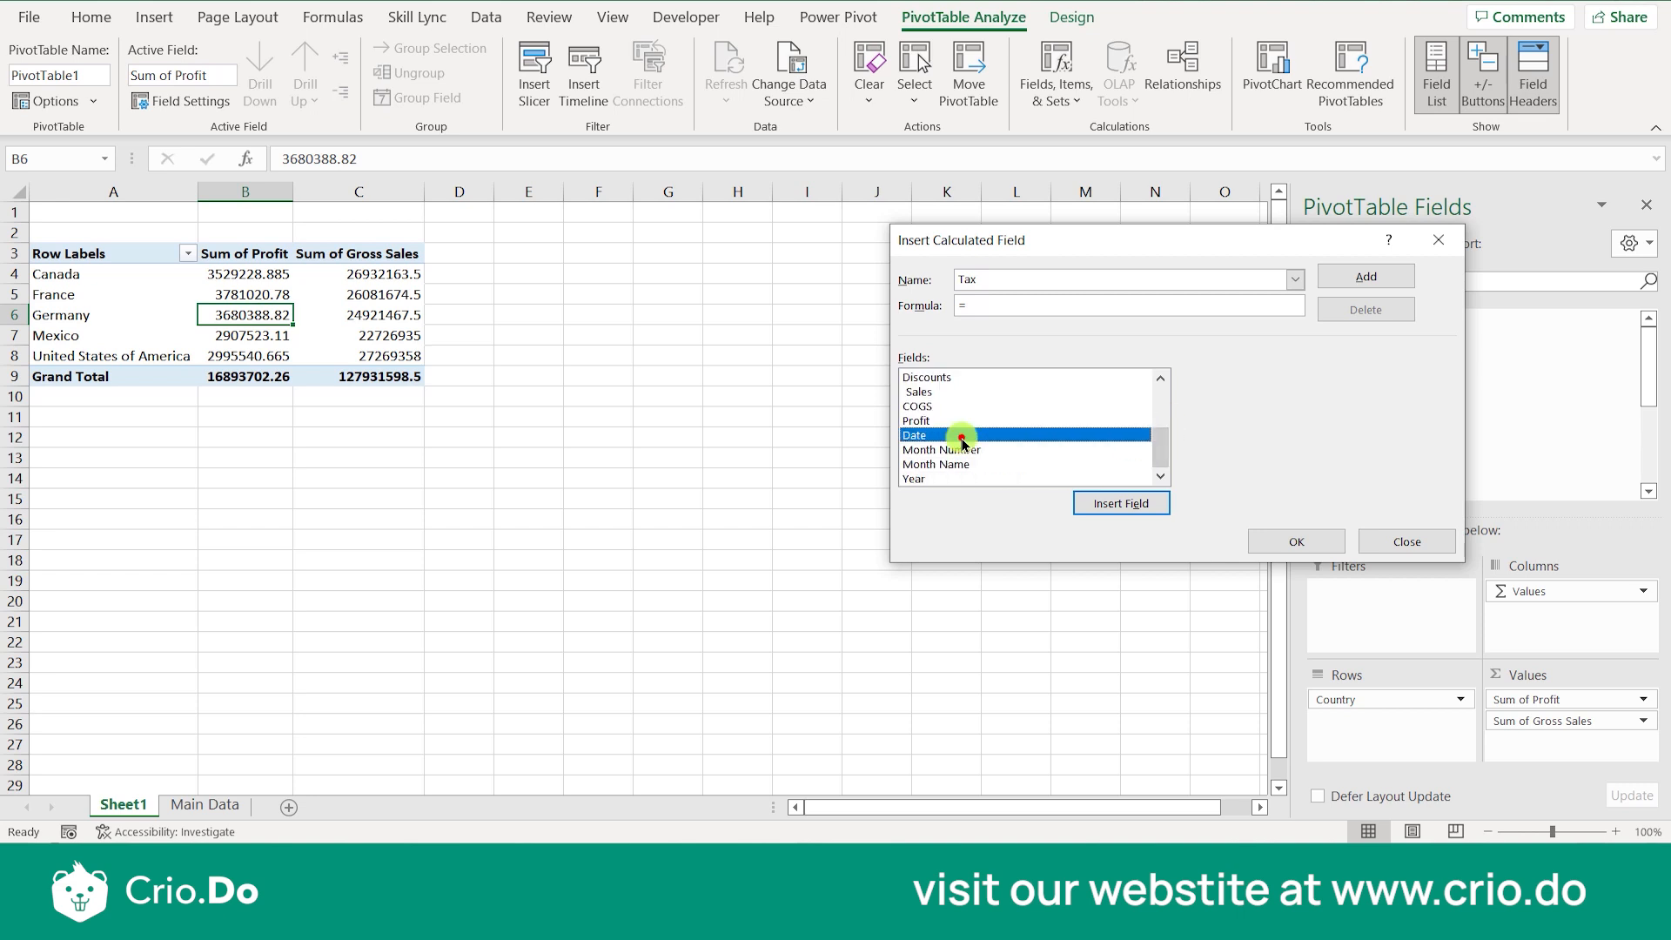
click(964, 449)
click(968, 463)
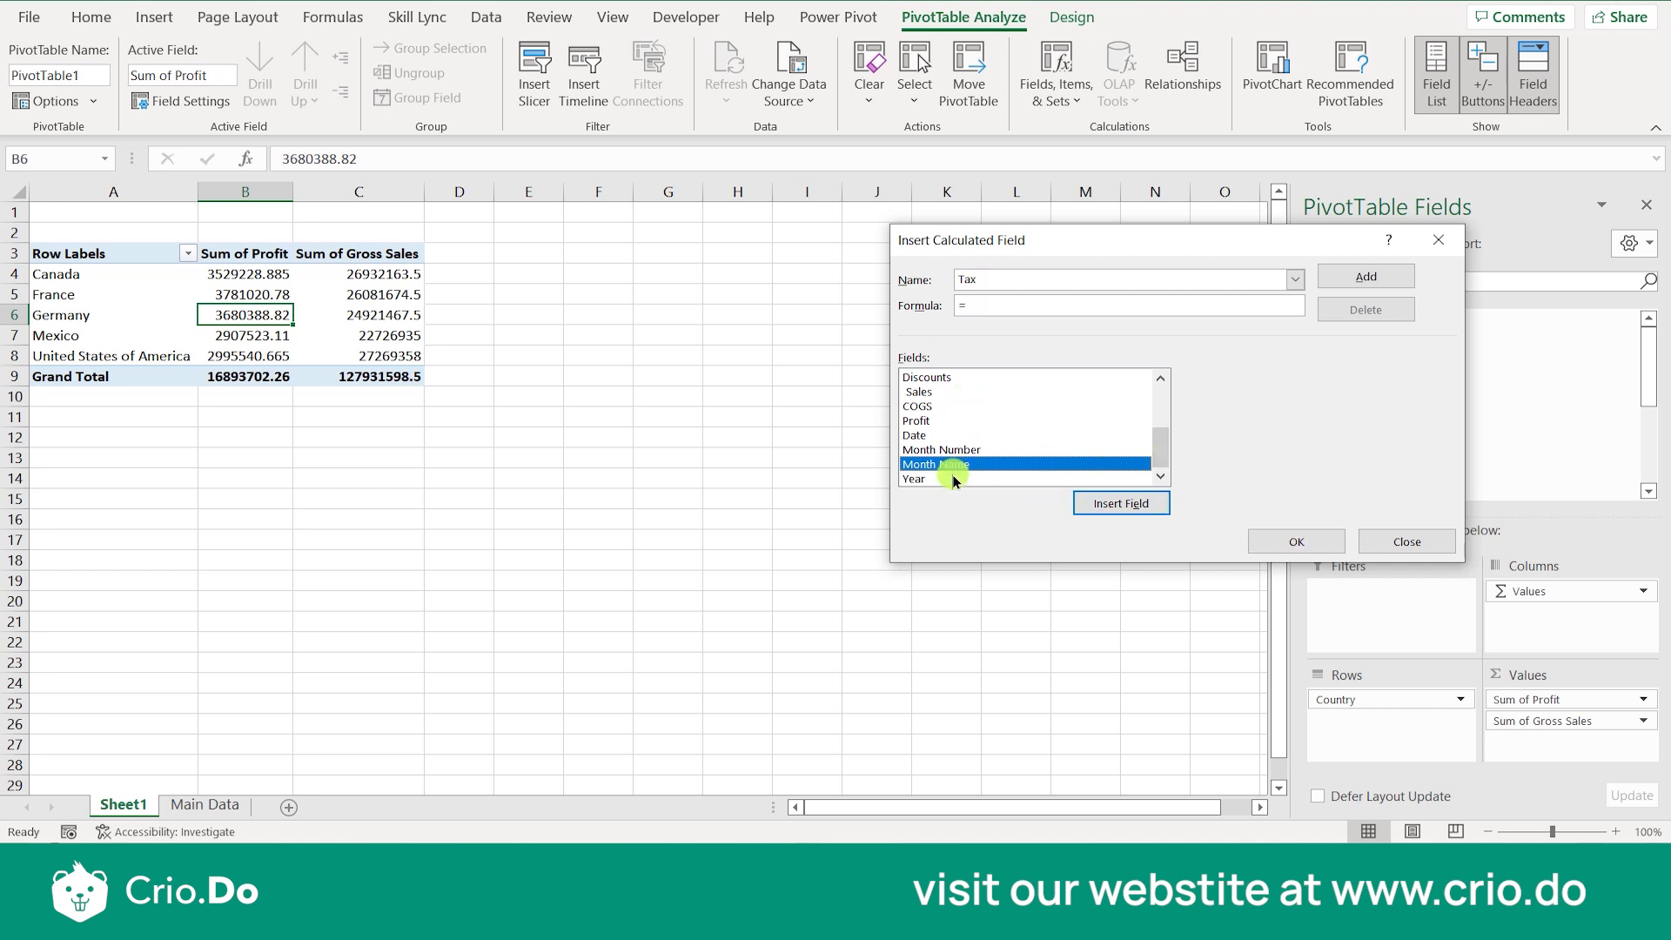
click(1385, 542)
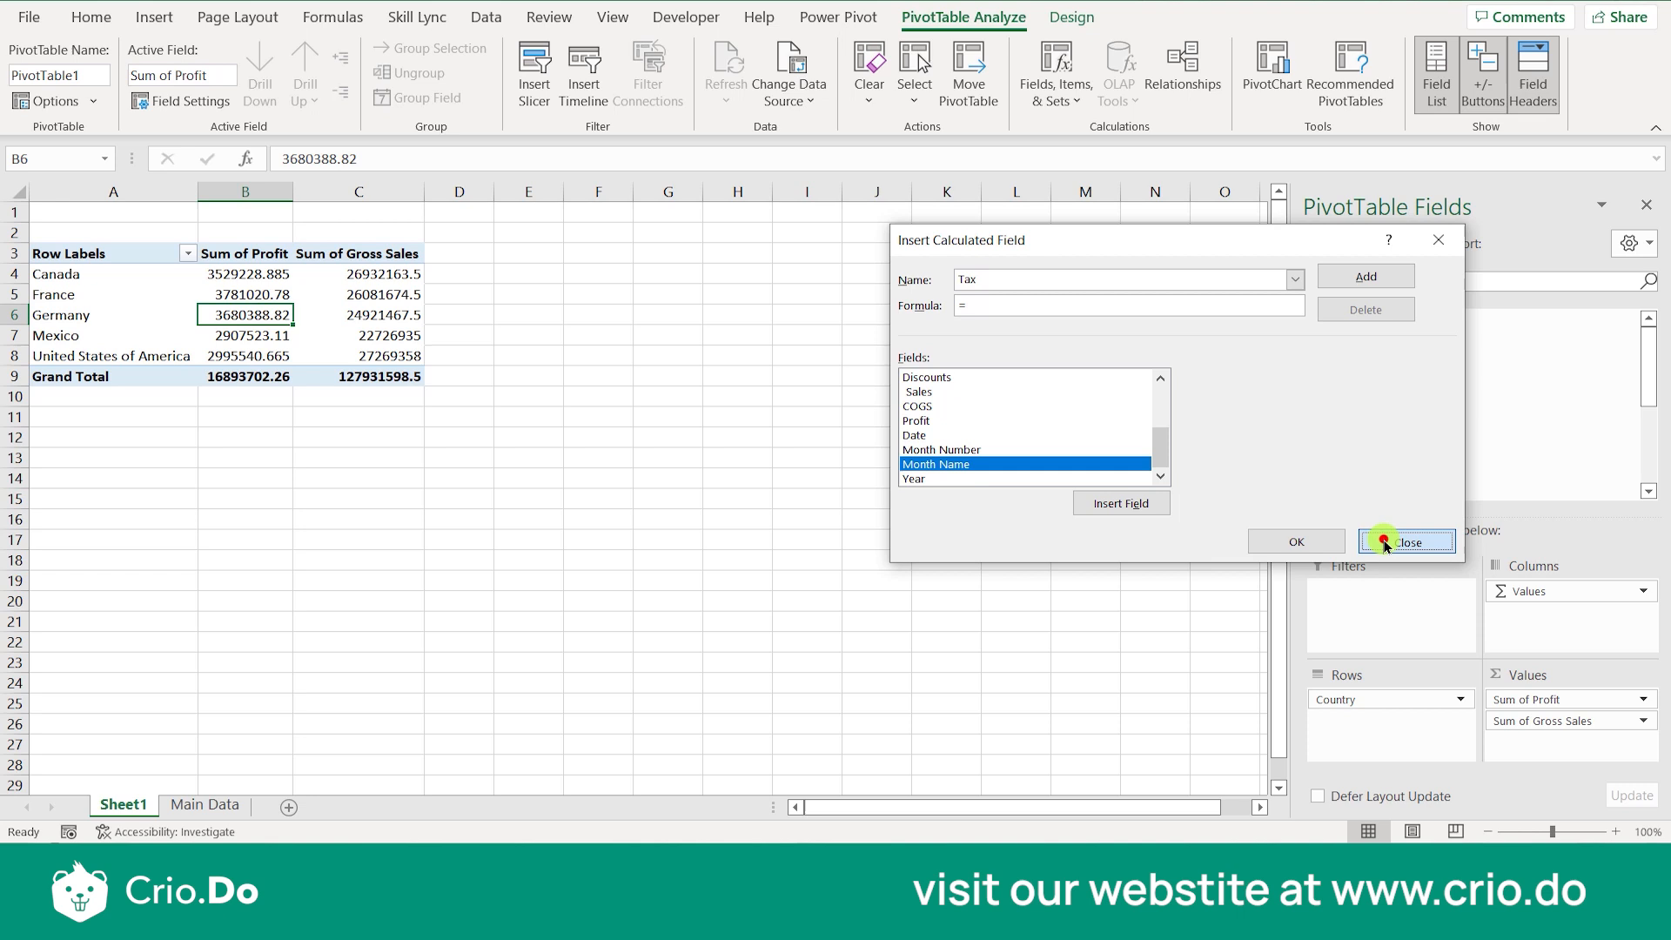
Examine the column headers of the source table on the Main Data sheet up to its last columns and return to Sheet1.
click(205, 805)
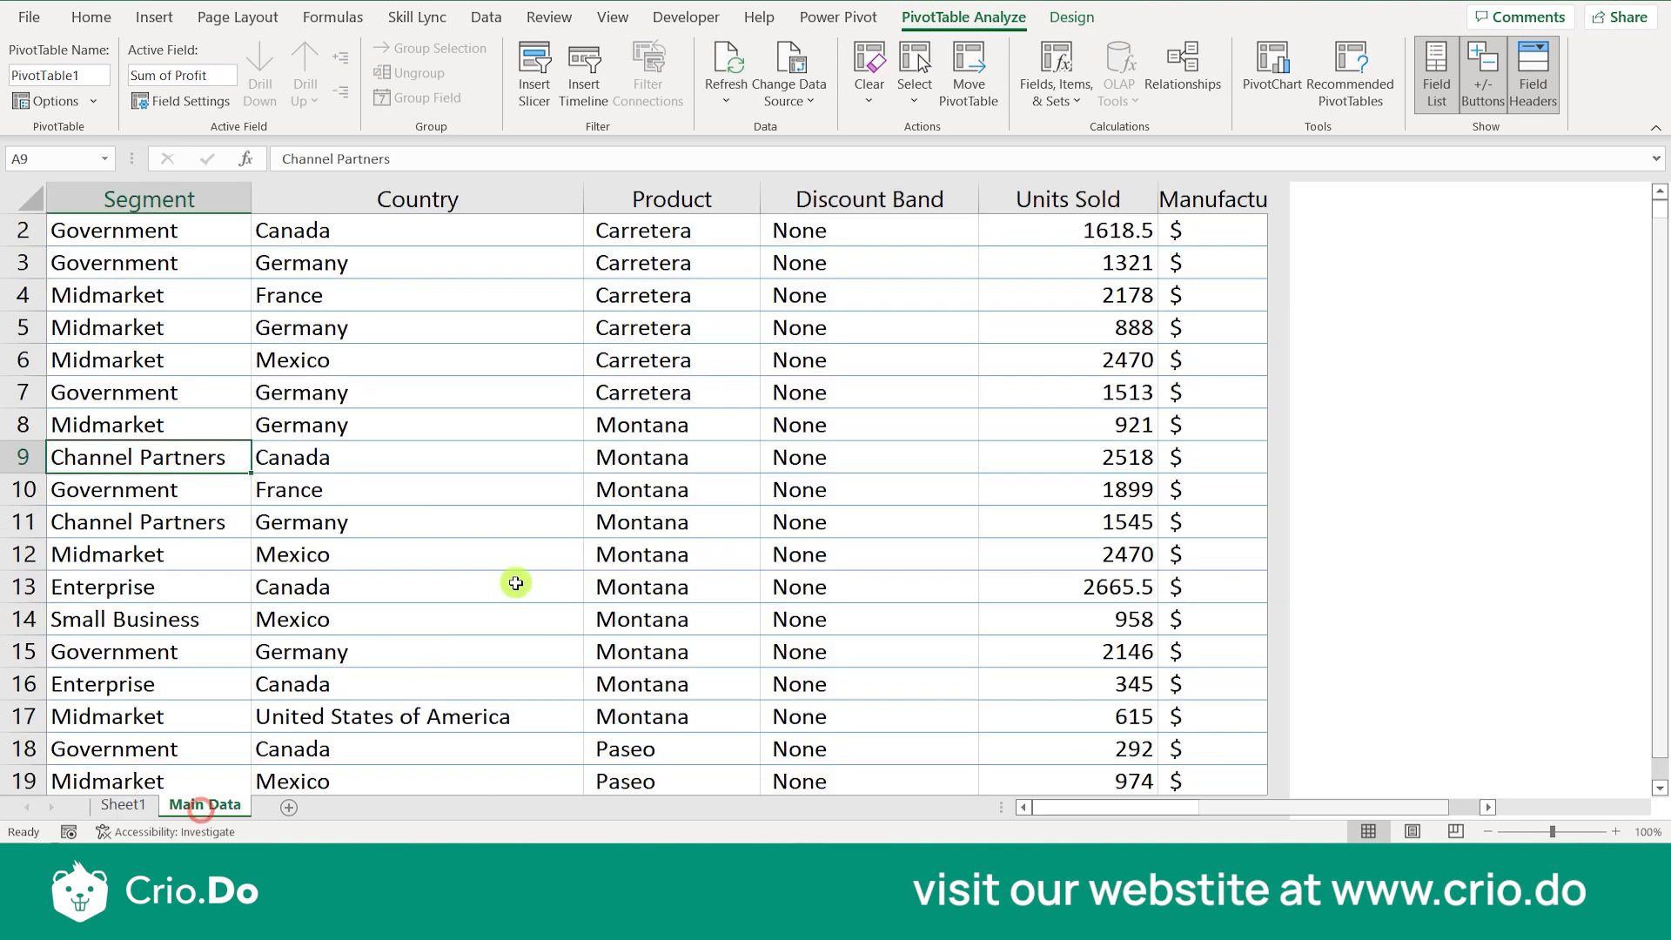
scroll(643, 490, right, 6)
scroll(645, 493, left, 4)
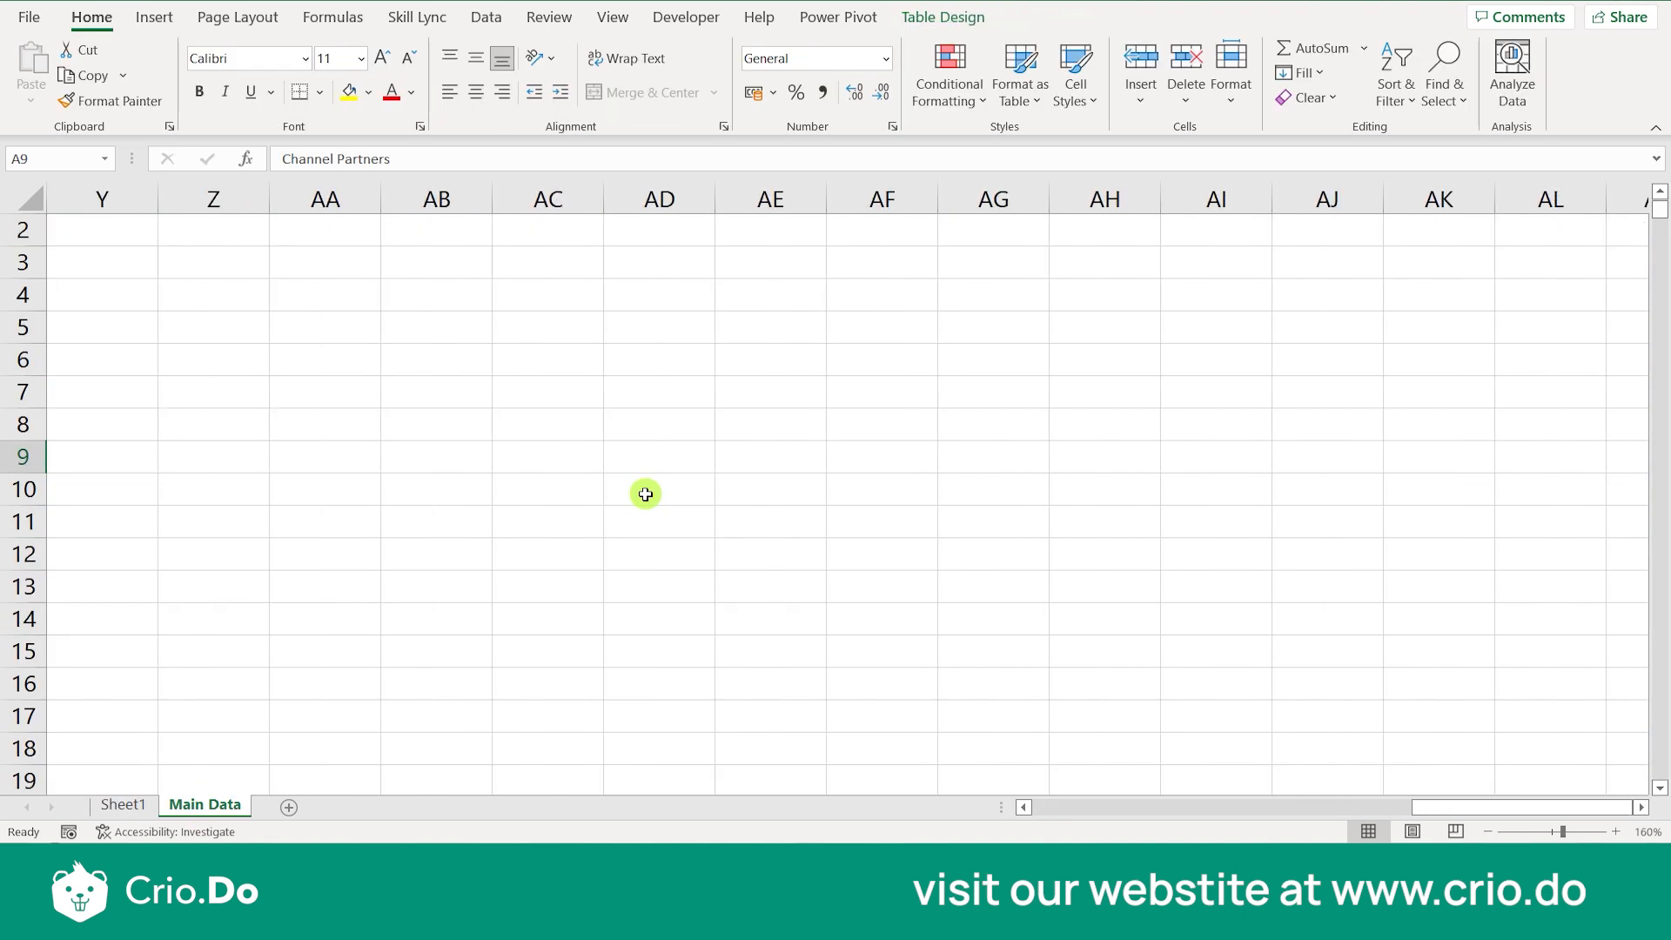
scroll(644, 487, left, 10)
scroll(643, 488, right, 2)
click(946, 367)
key(ctrl+Up)
key(Right)
key(Right)
key(Right)
key(Right)
key(Right)
key(Right)
key(Right)
key(Right)
key(Right)
key(Right)
key(Right)
key(Right)
key(Right)
key(Right)
key(Right)
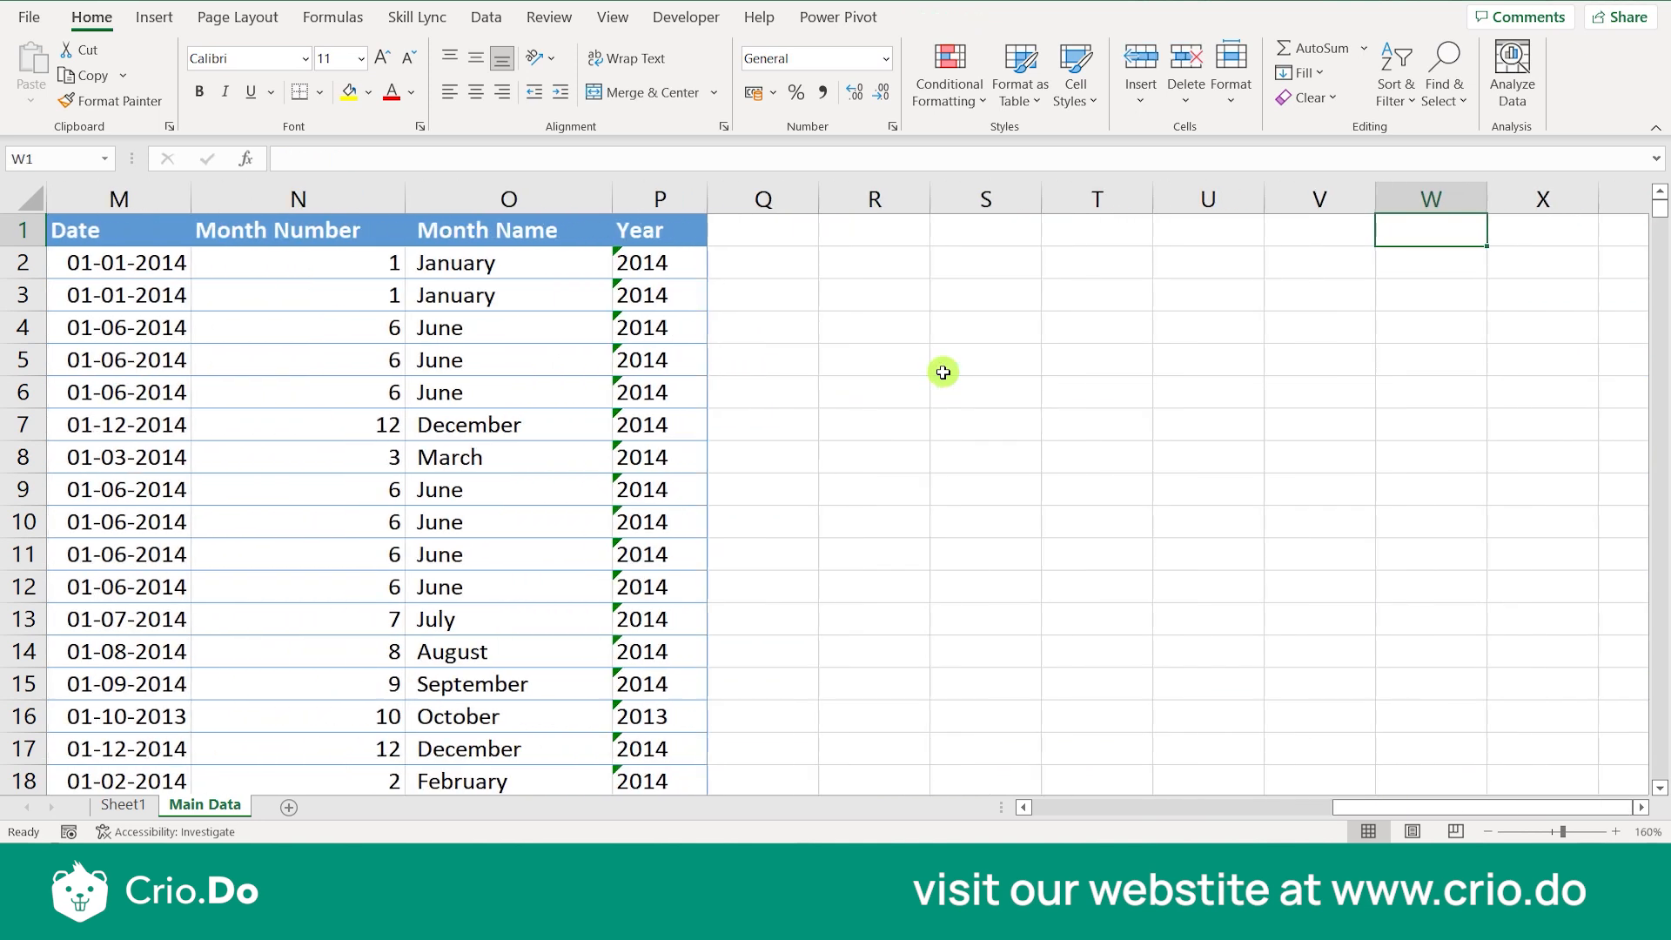
click(537, 244)
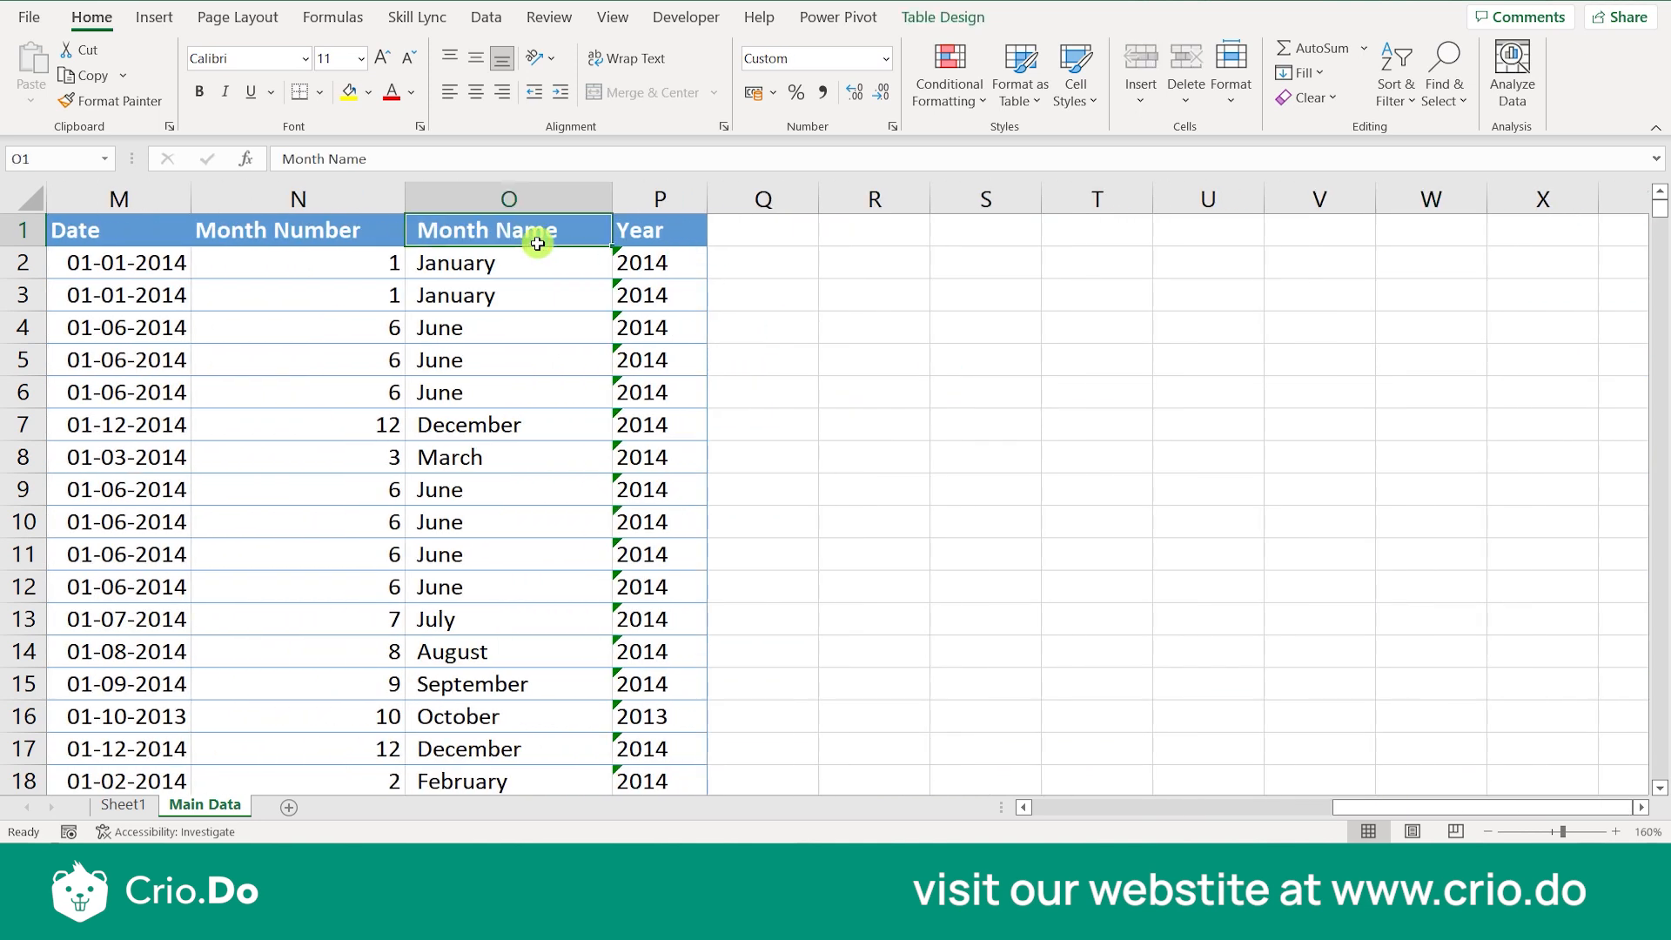
click(119, 806)
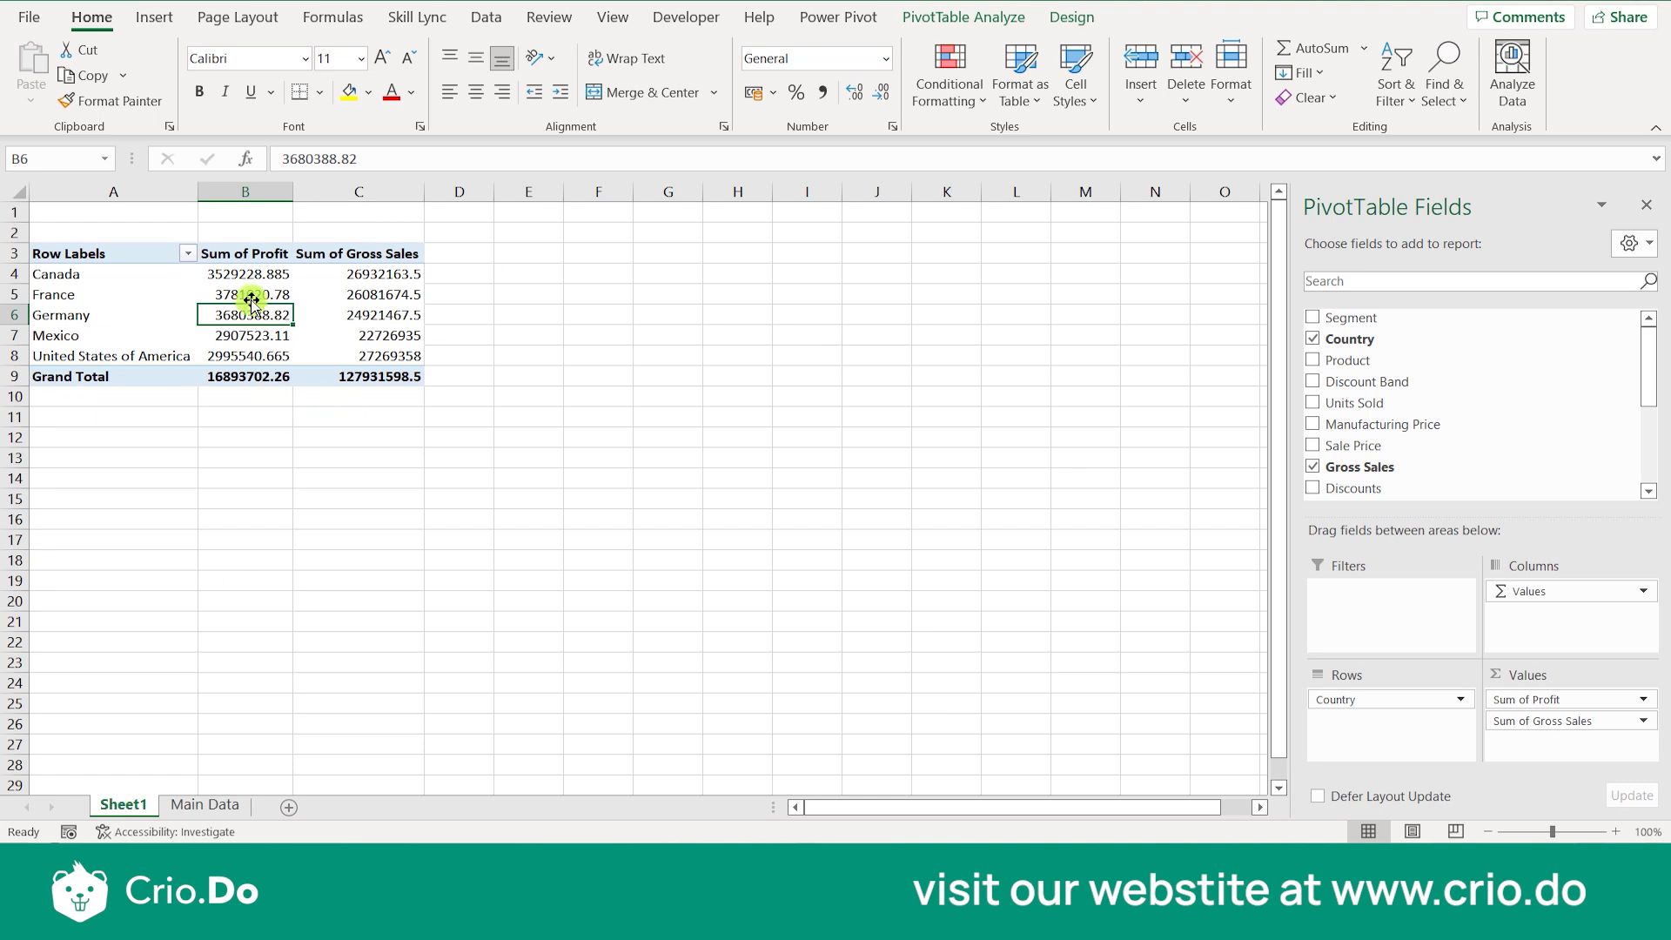
Add a calculated field named Tax with the constant formula = 100 to the PivotTable.
click(994, 22)
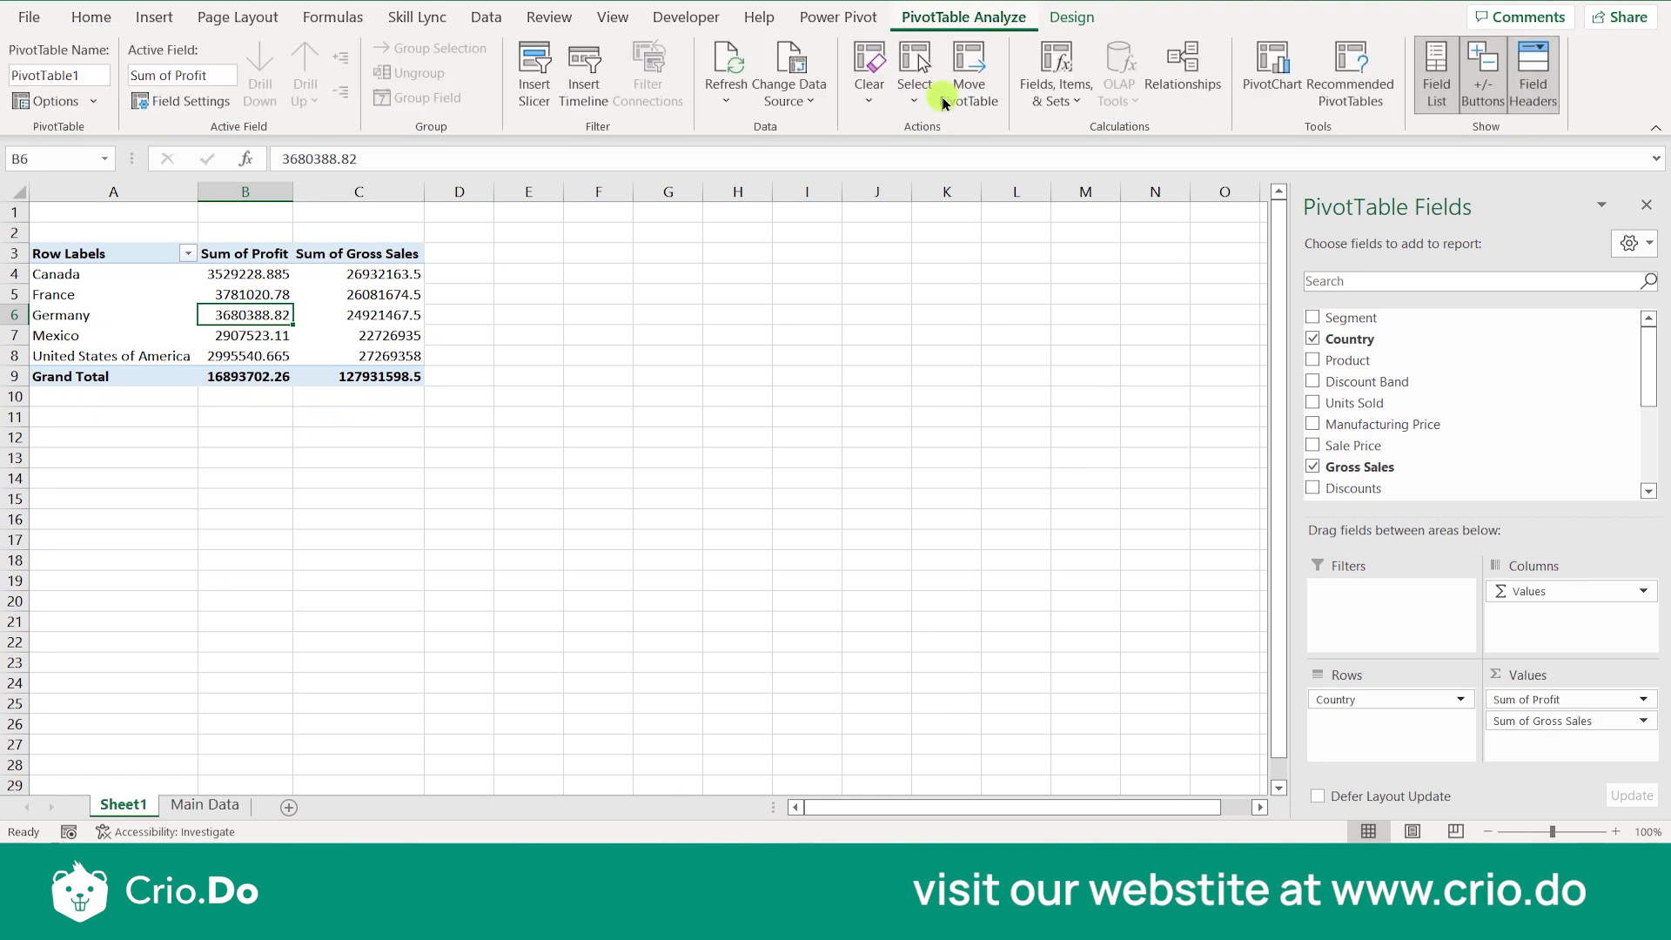
click(1053, 87)
click(1039, 132)
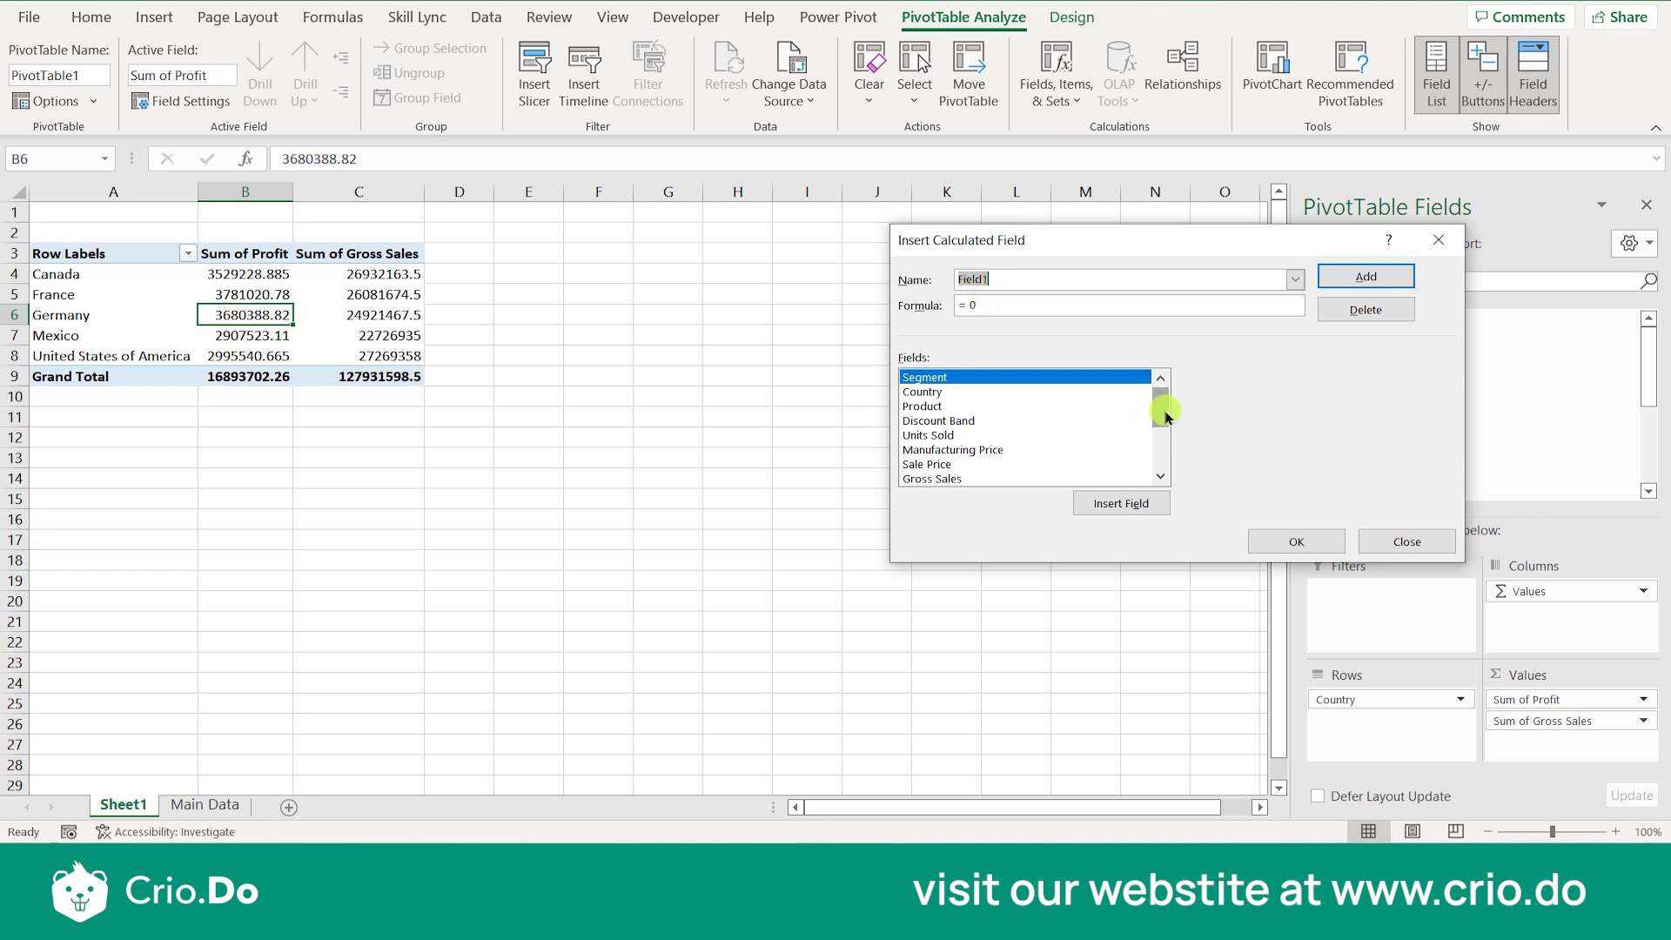
mouse_move(1162, 413)
mouse_down()
mouse_move(1161, 455)
mouse_move(1165, 425)
mouse_up()
click(984, 422)
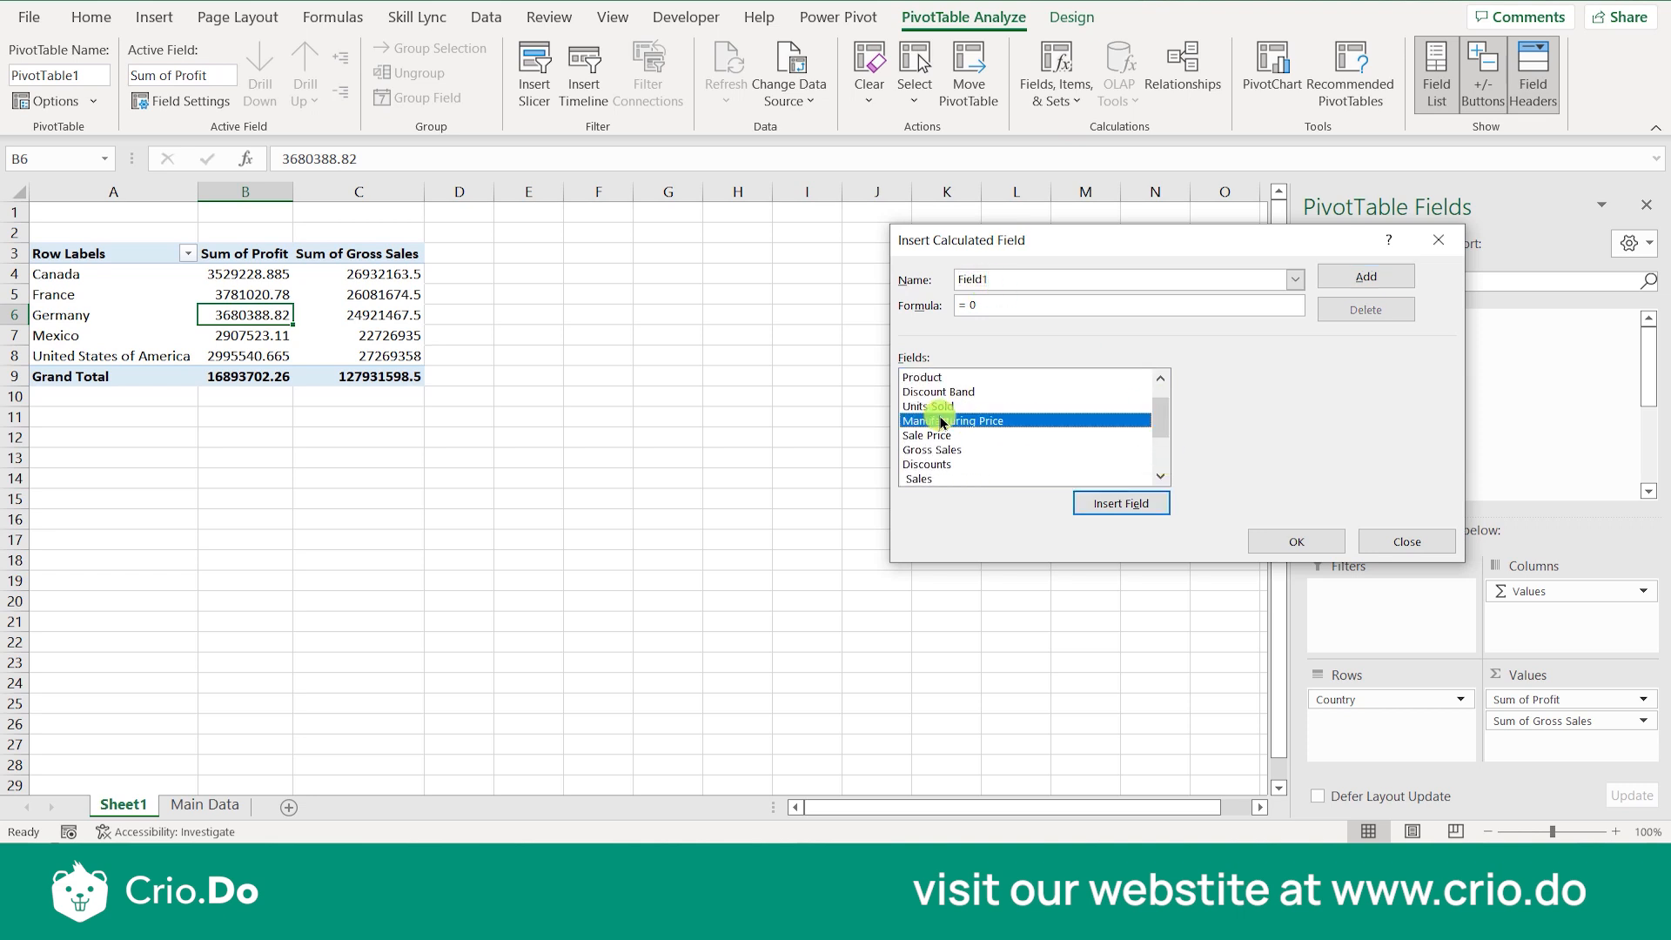
drag(1155, 409, 1168, 316)
double_click(1007, 275)
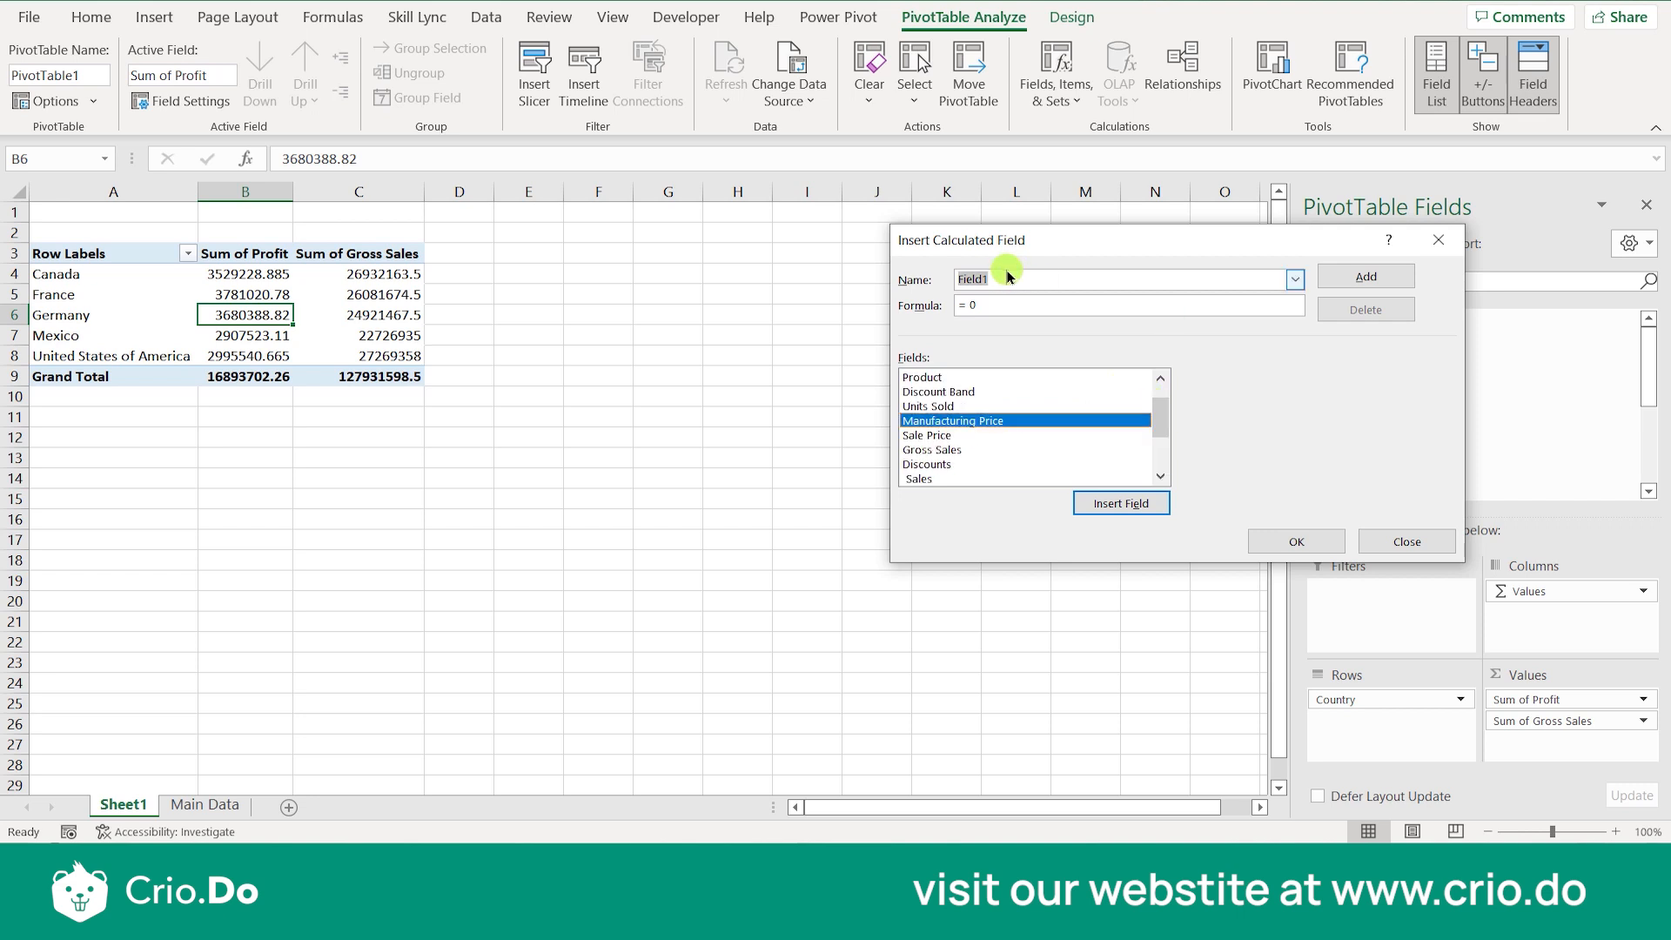
key(BackSpace)
text(Tax)
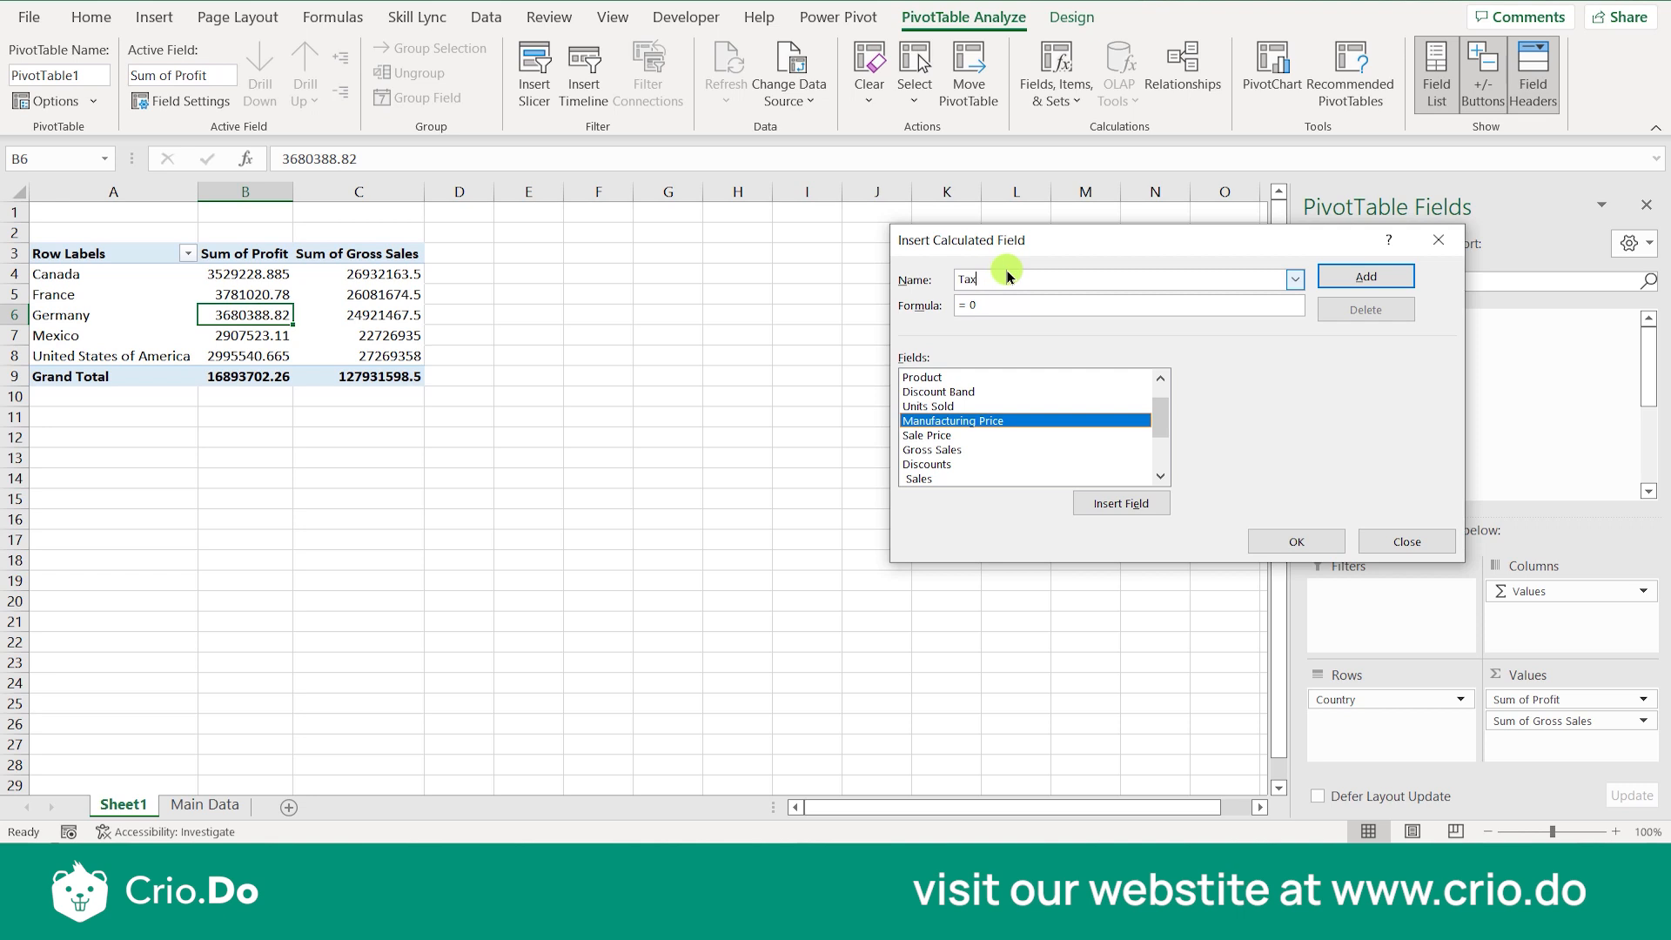
click(980, 305)
key(BackSpace)
click(1334, 279)
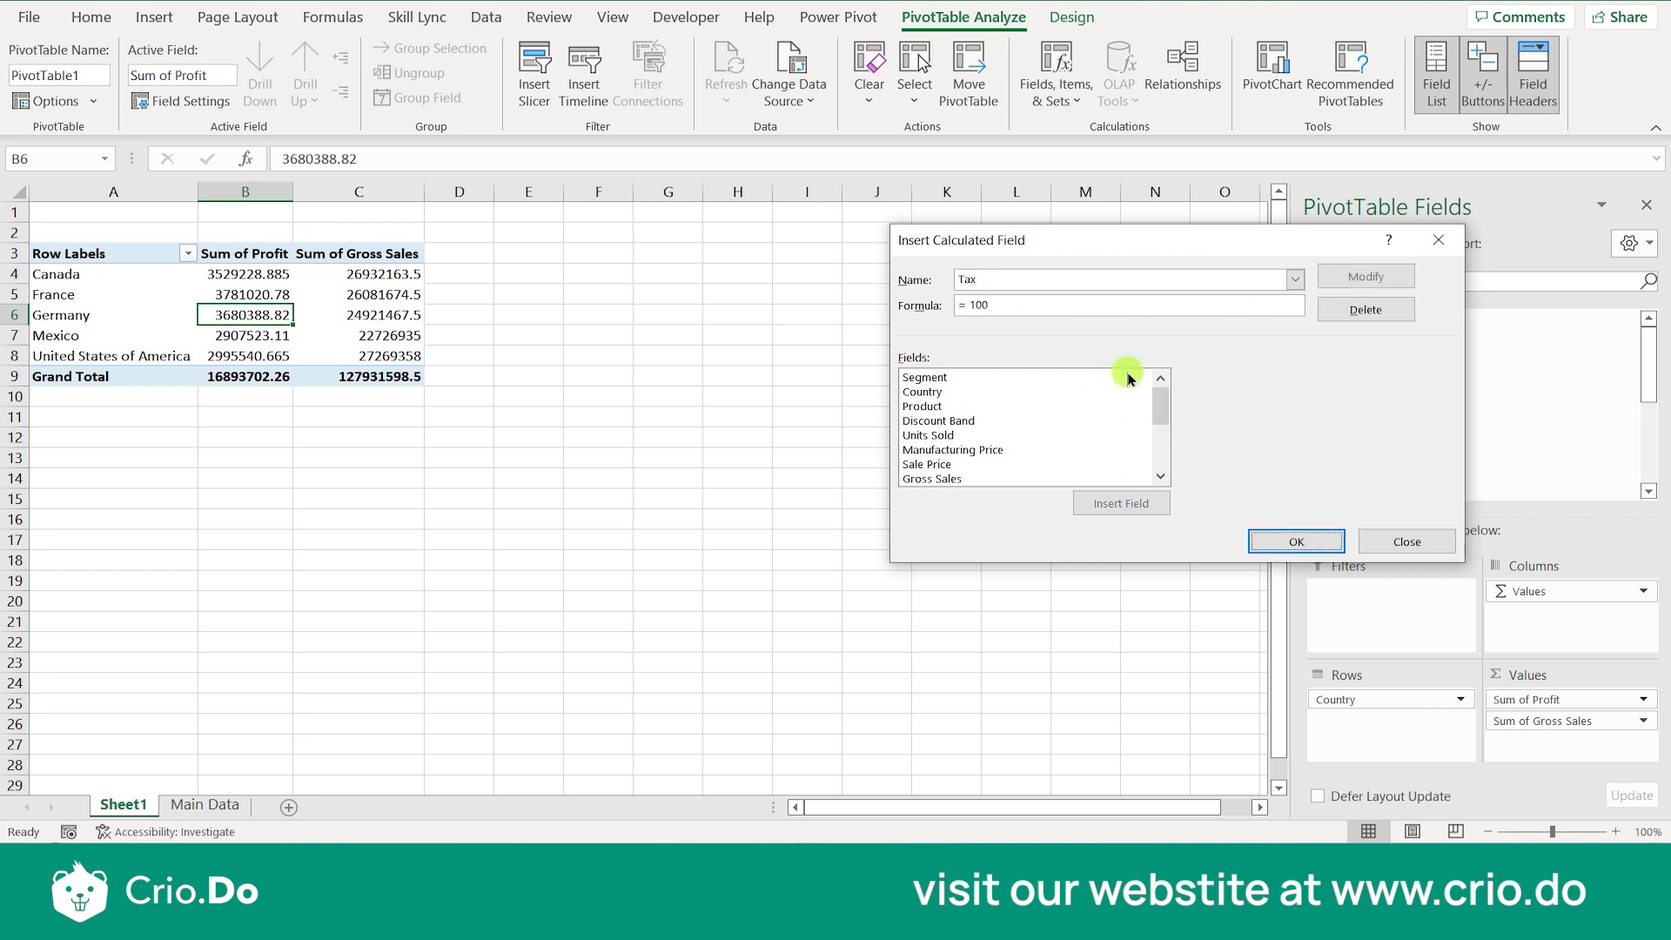
Find Tax in the calculated field list and confirm it with the formula = 100 so it joins the PivotTable's values.
drag(1163, 403, 1160, 447)
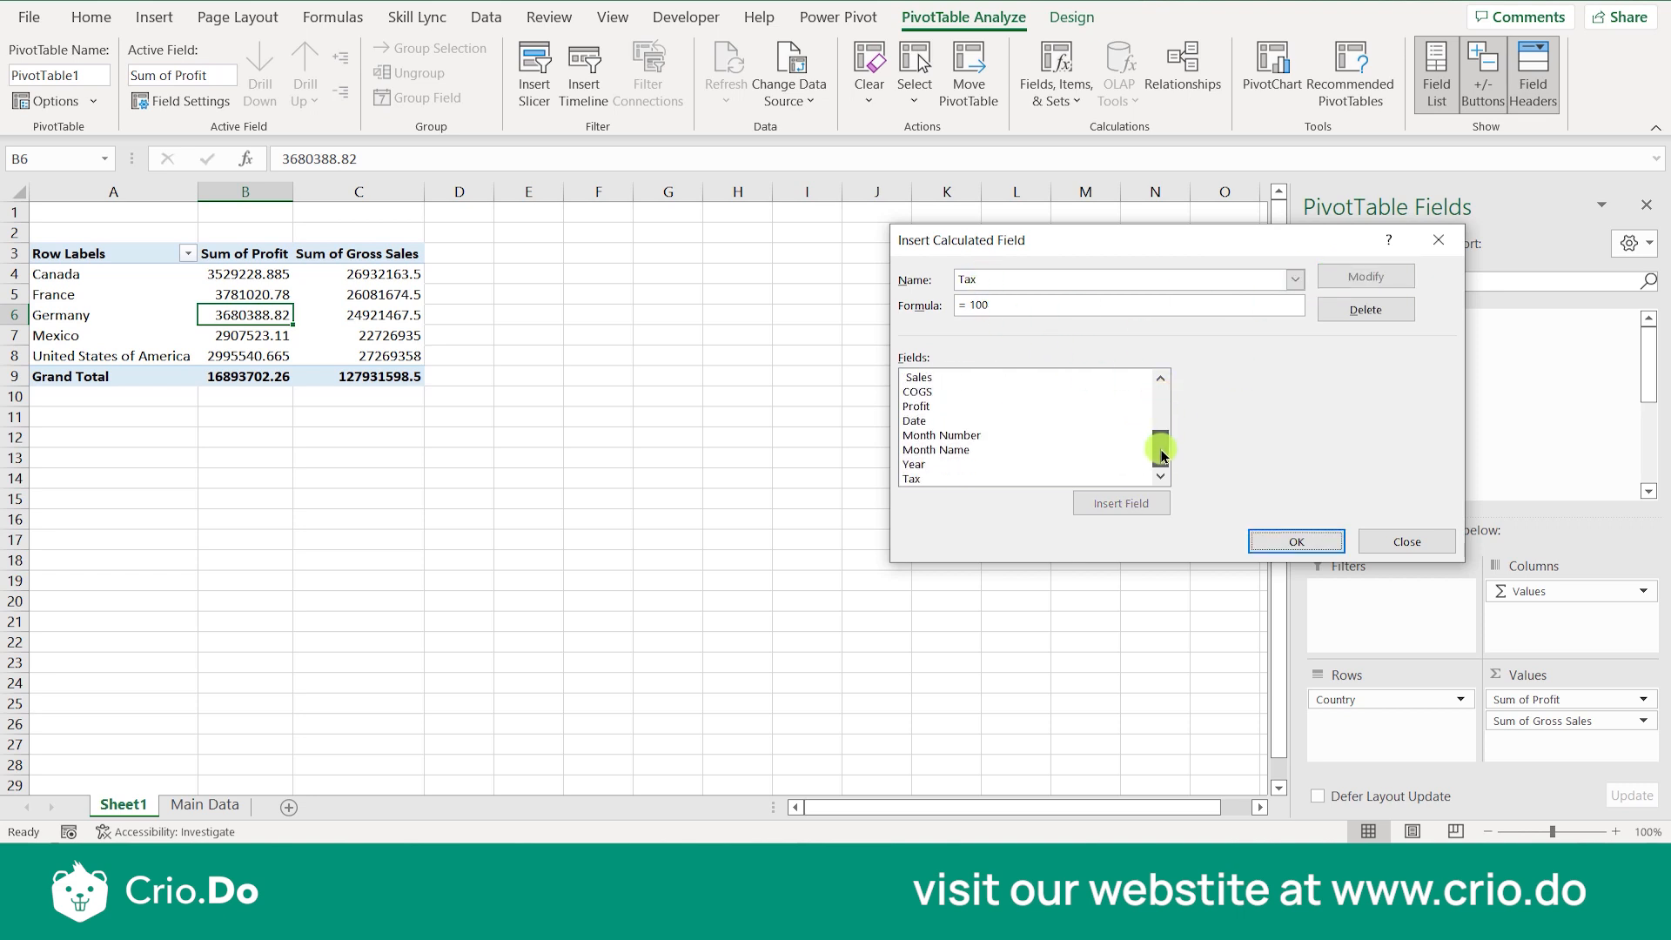
click(964, 479)
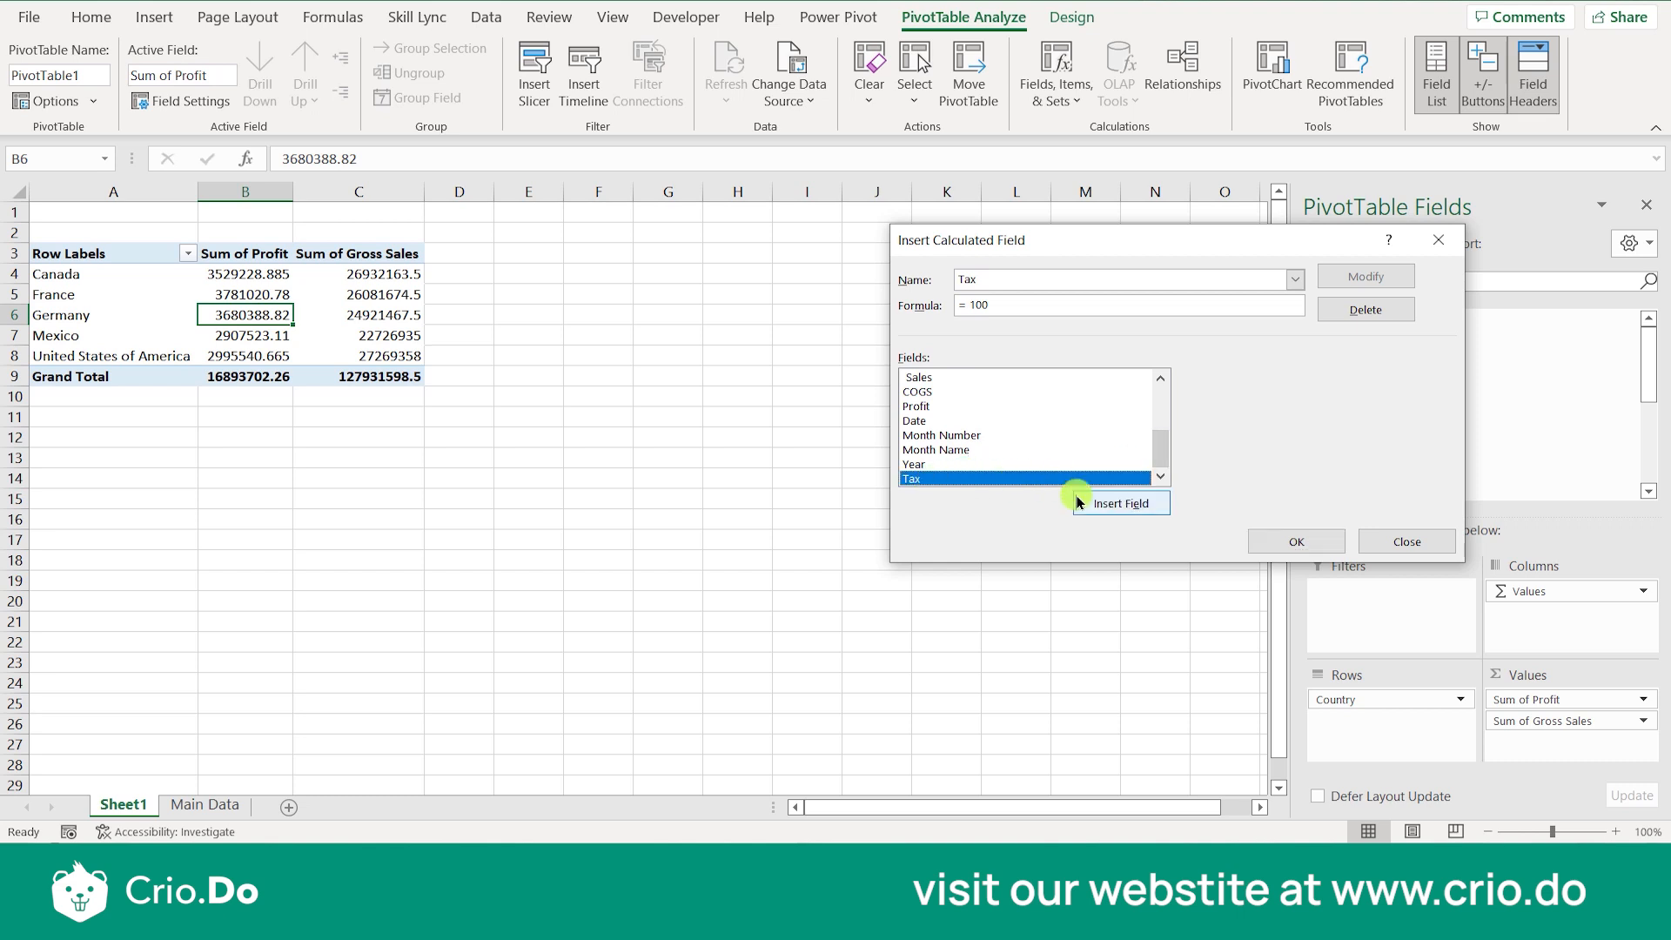
click(1146, 505)
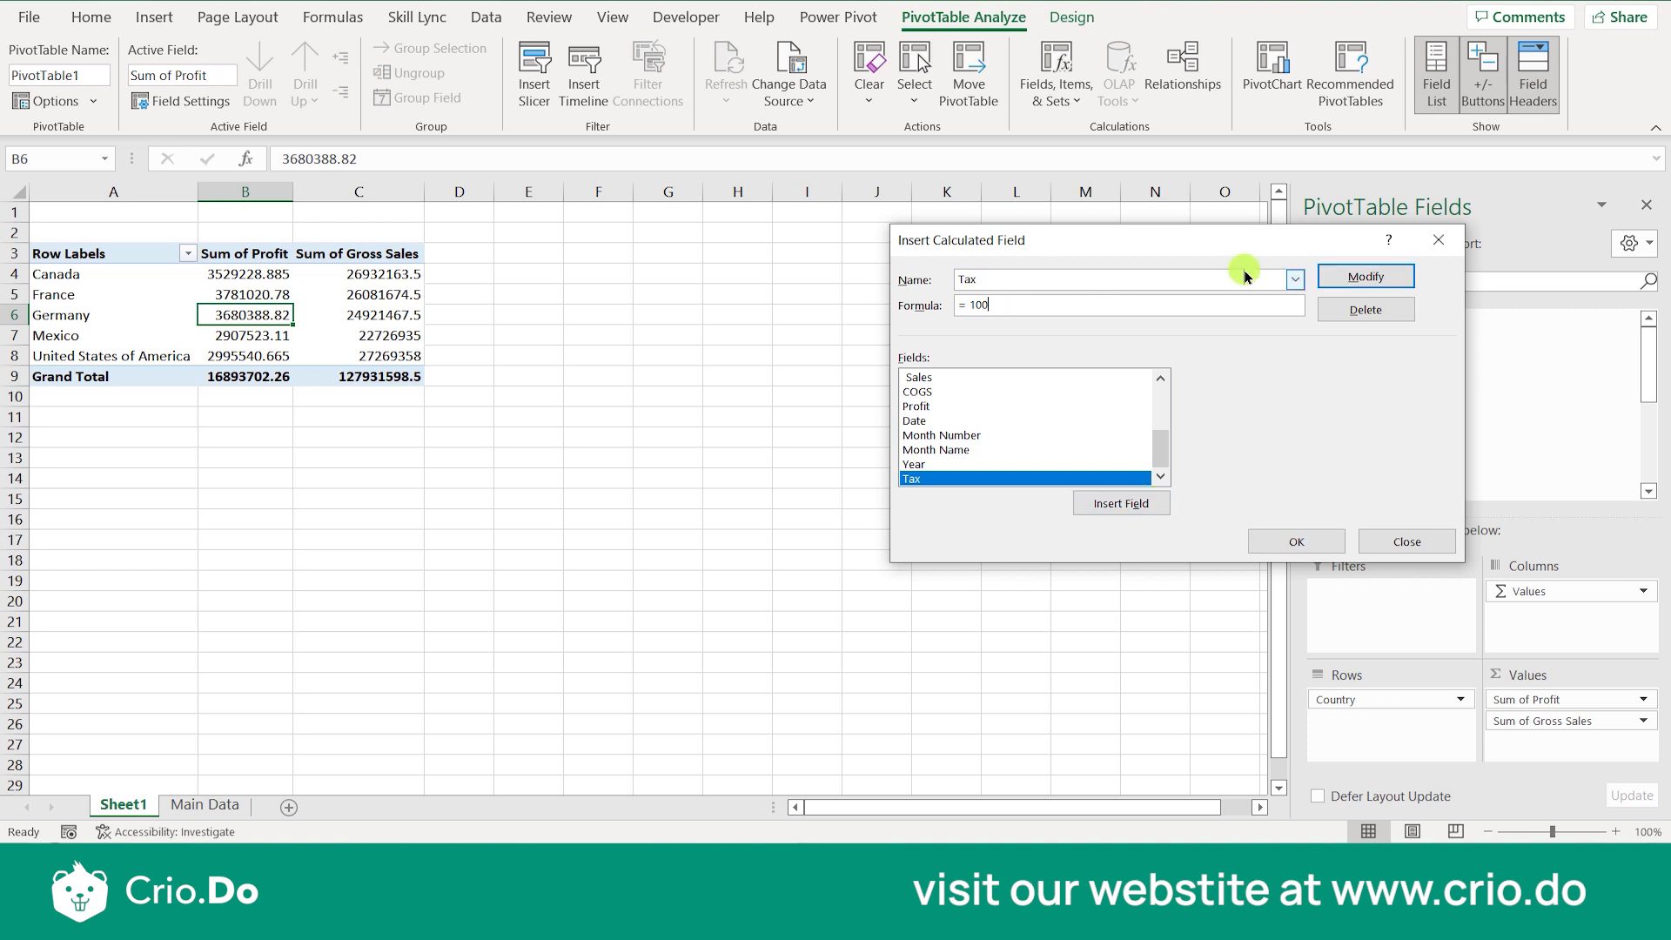
click(1267, 539)
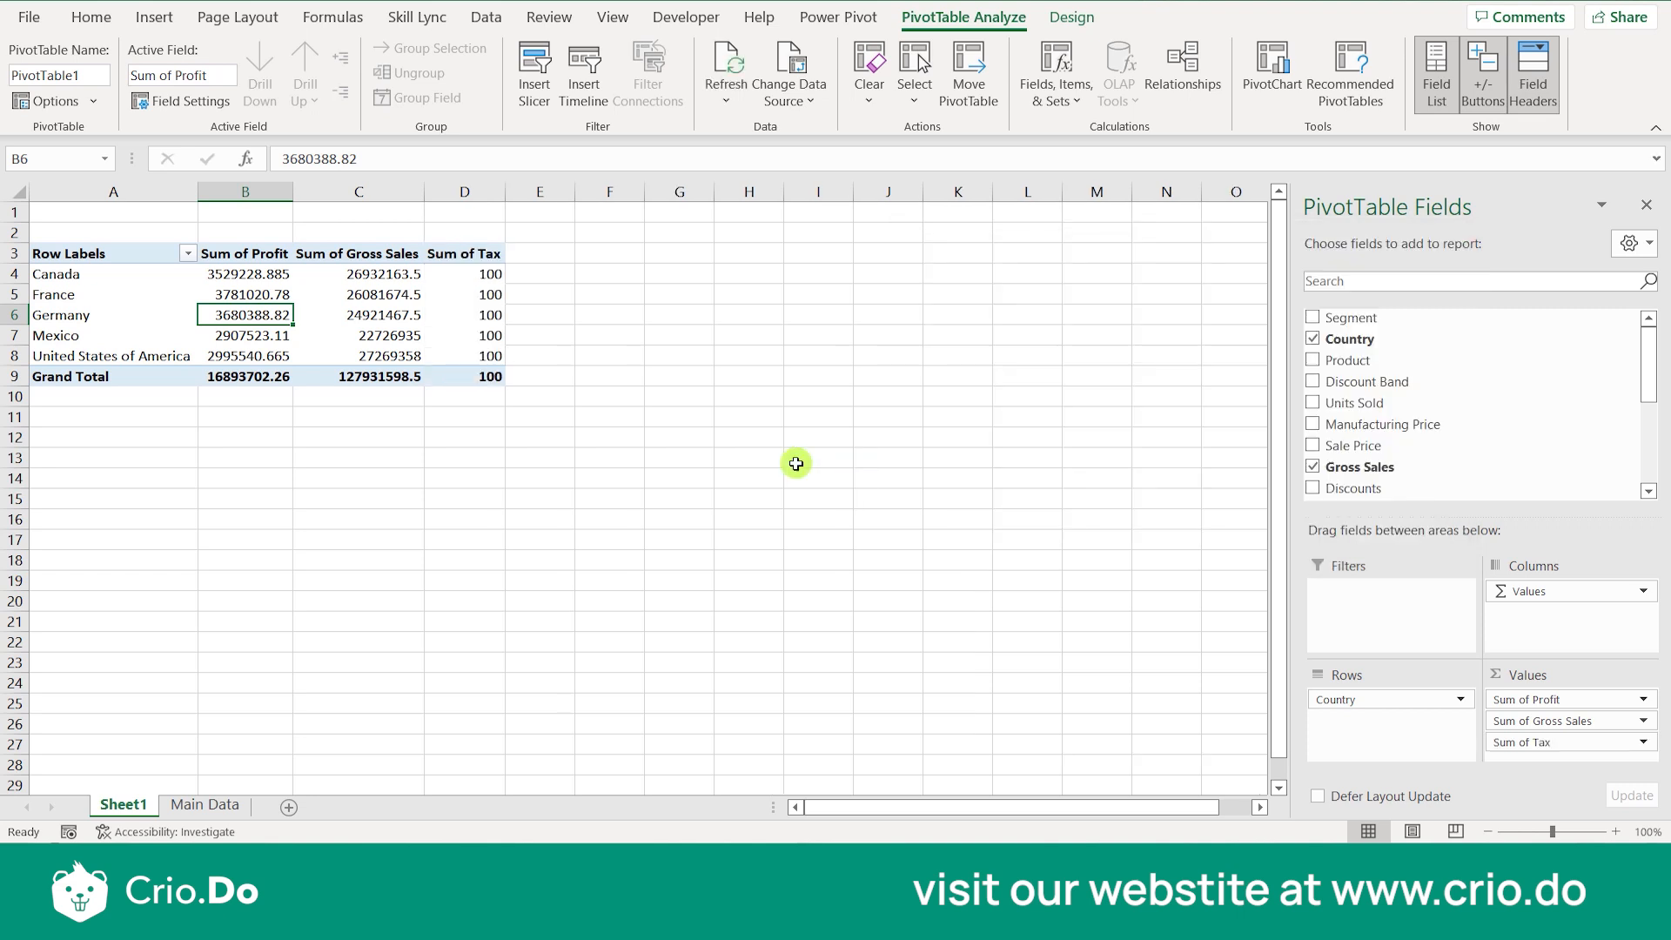
Start inserting another calculated field from the PivotTable's Sum of Tax column.
click(480, 263)
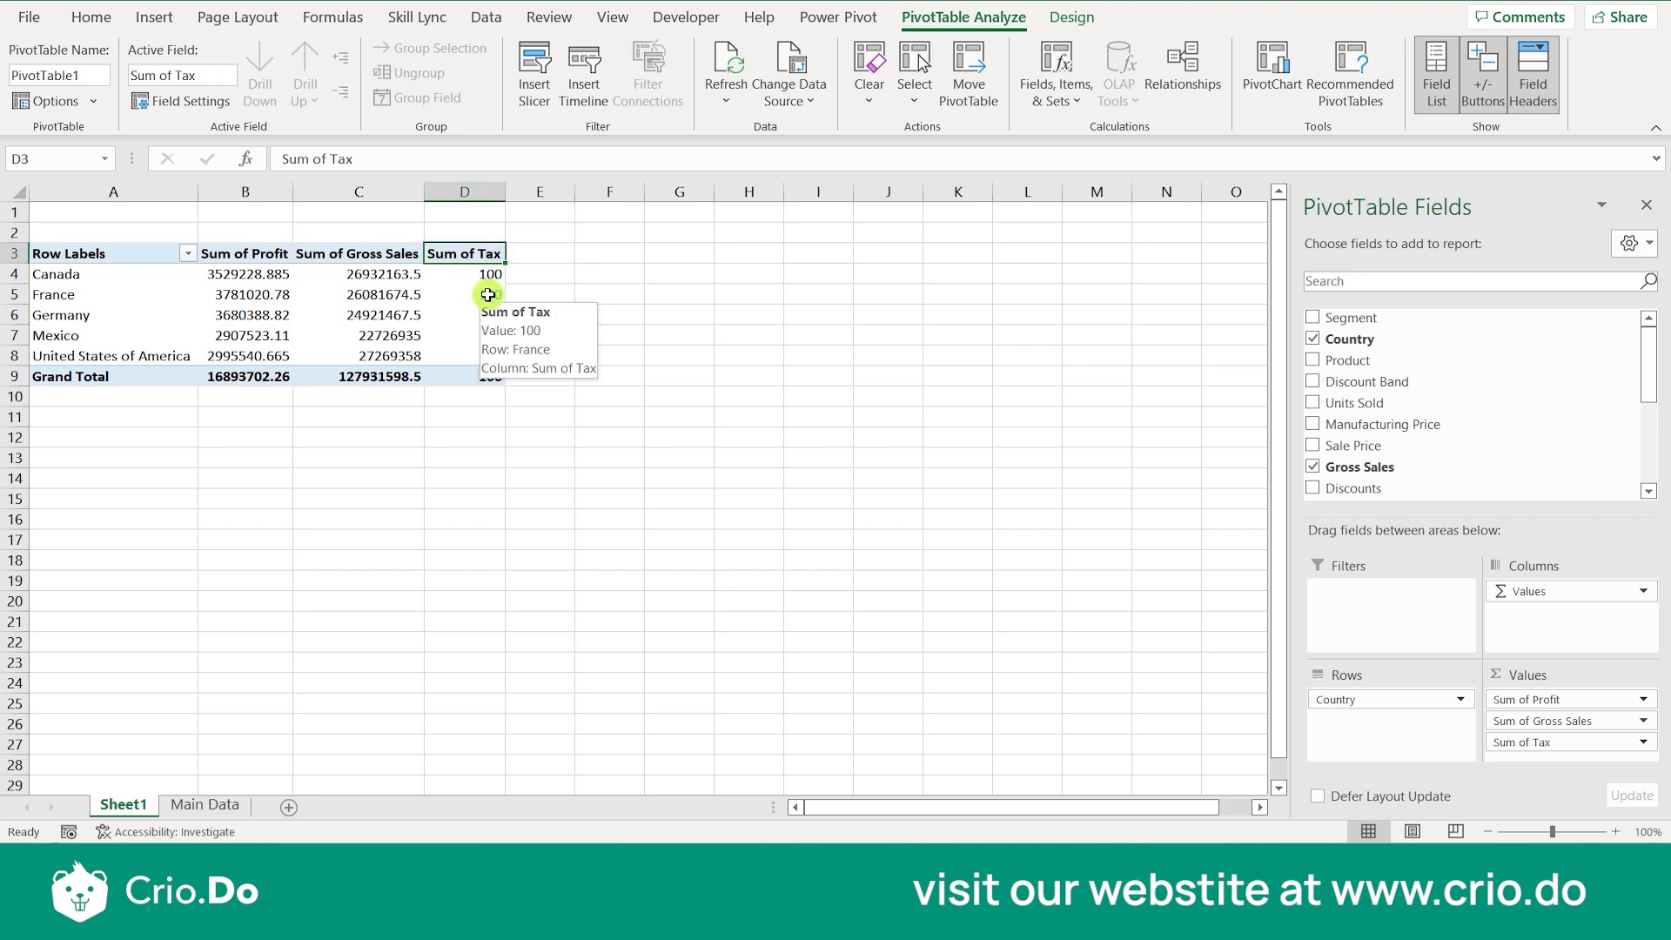
click(487, 297)
click(1052, 111)
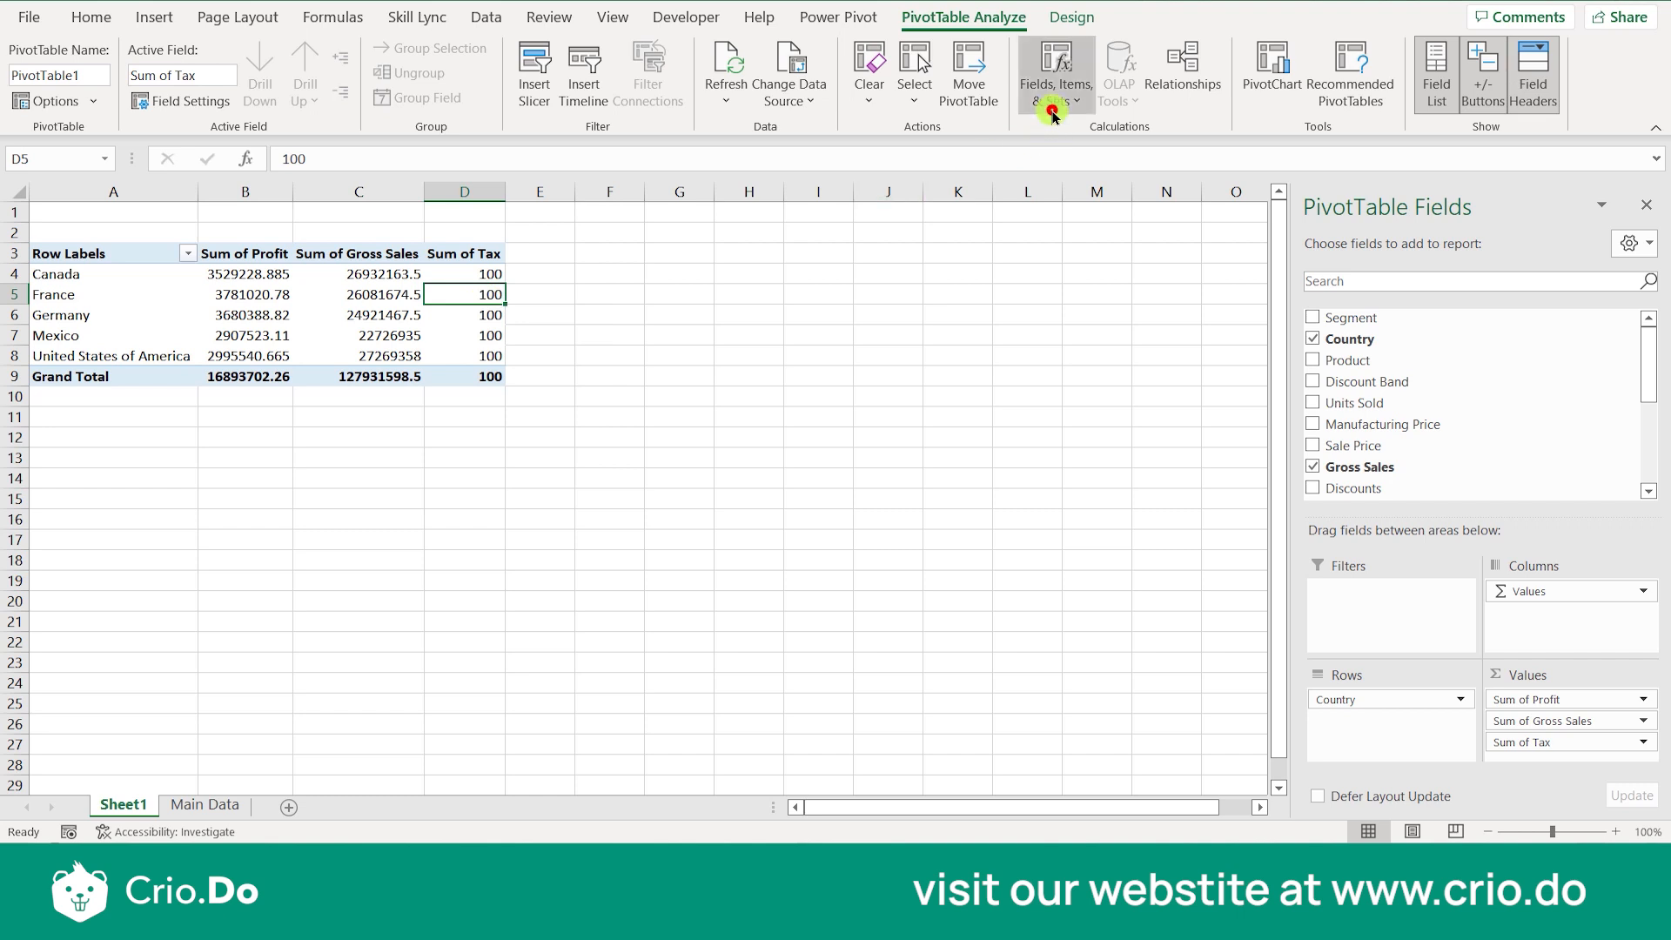
click(1058, 132)
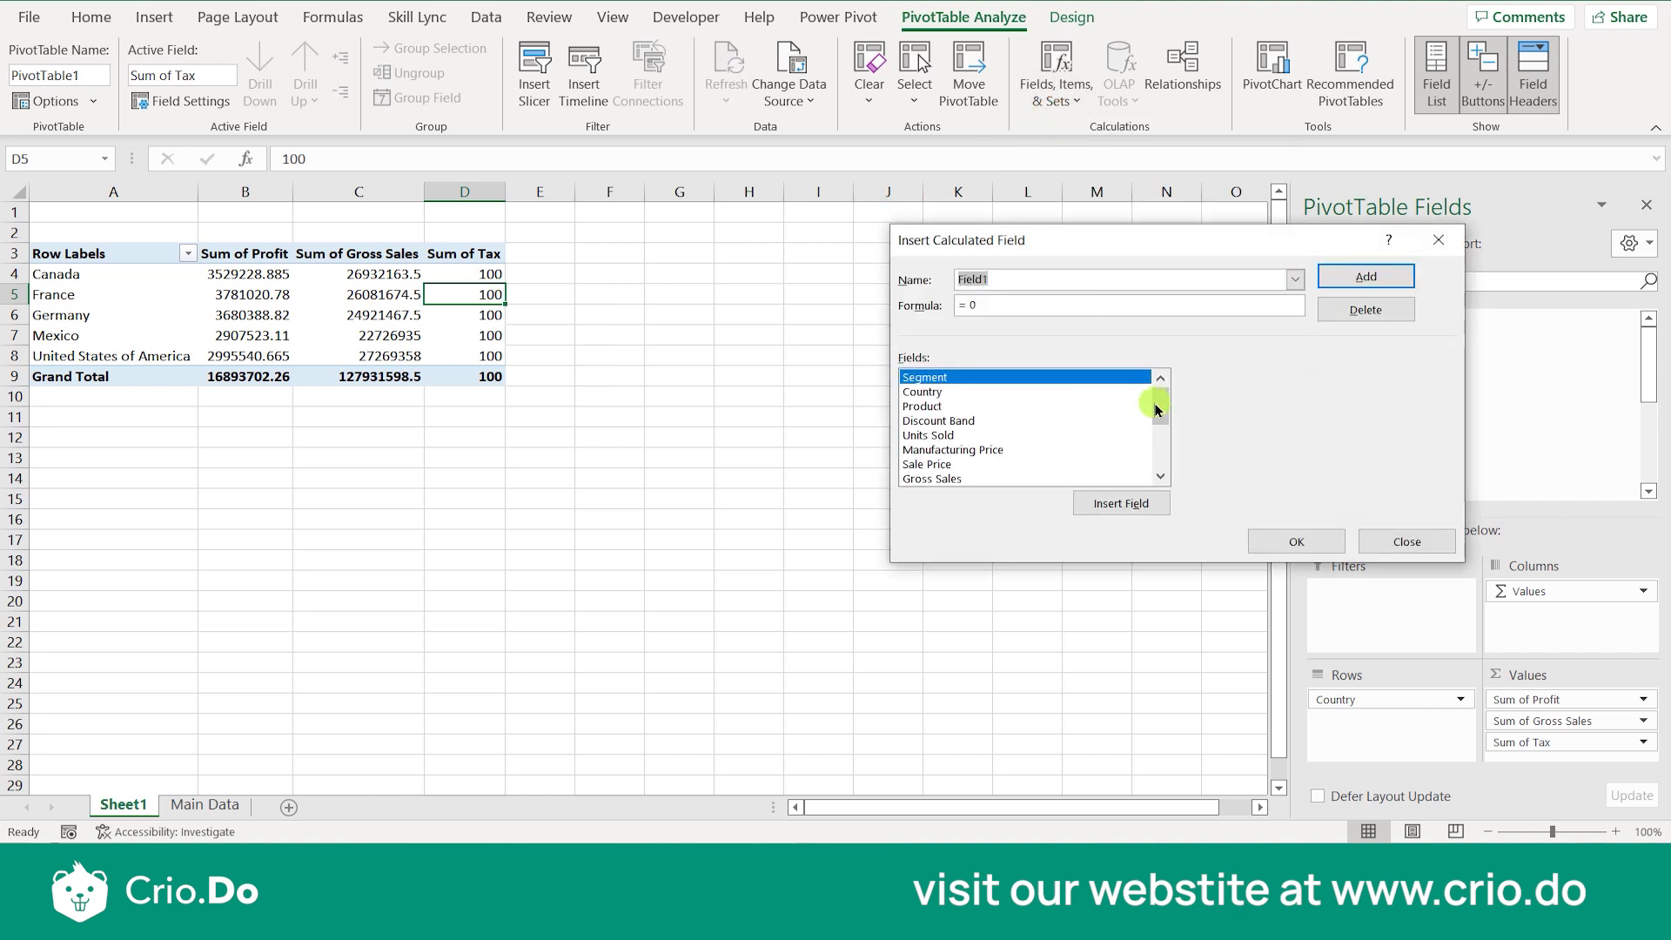
Try using the existing Tax field as the new calculated field's formula and browse the other source fields.
drag(1160, 406, 1160, 451)
click(947, 477)
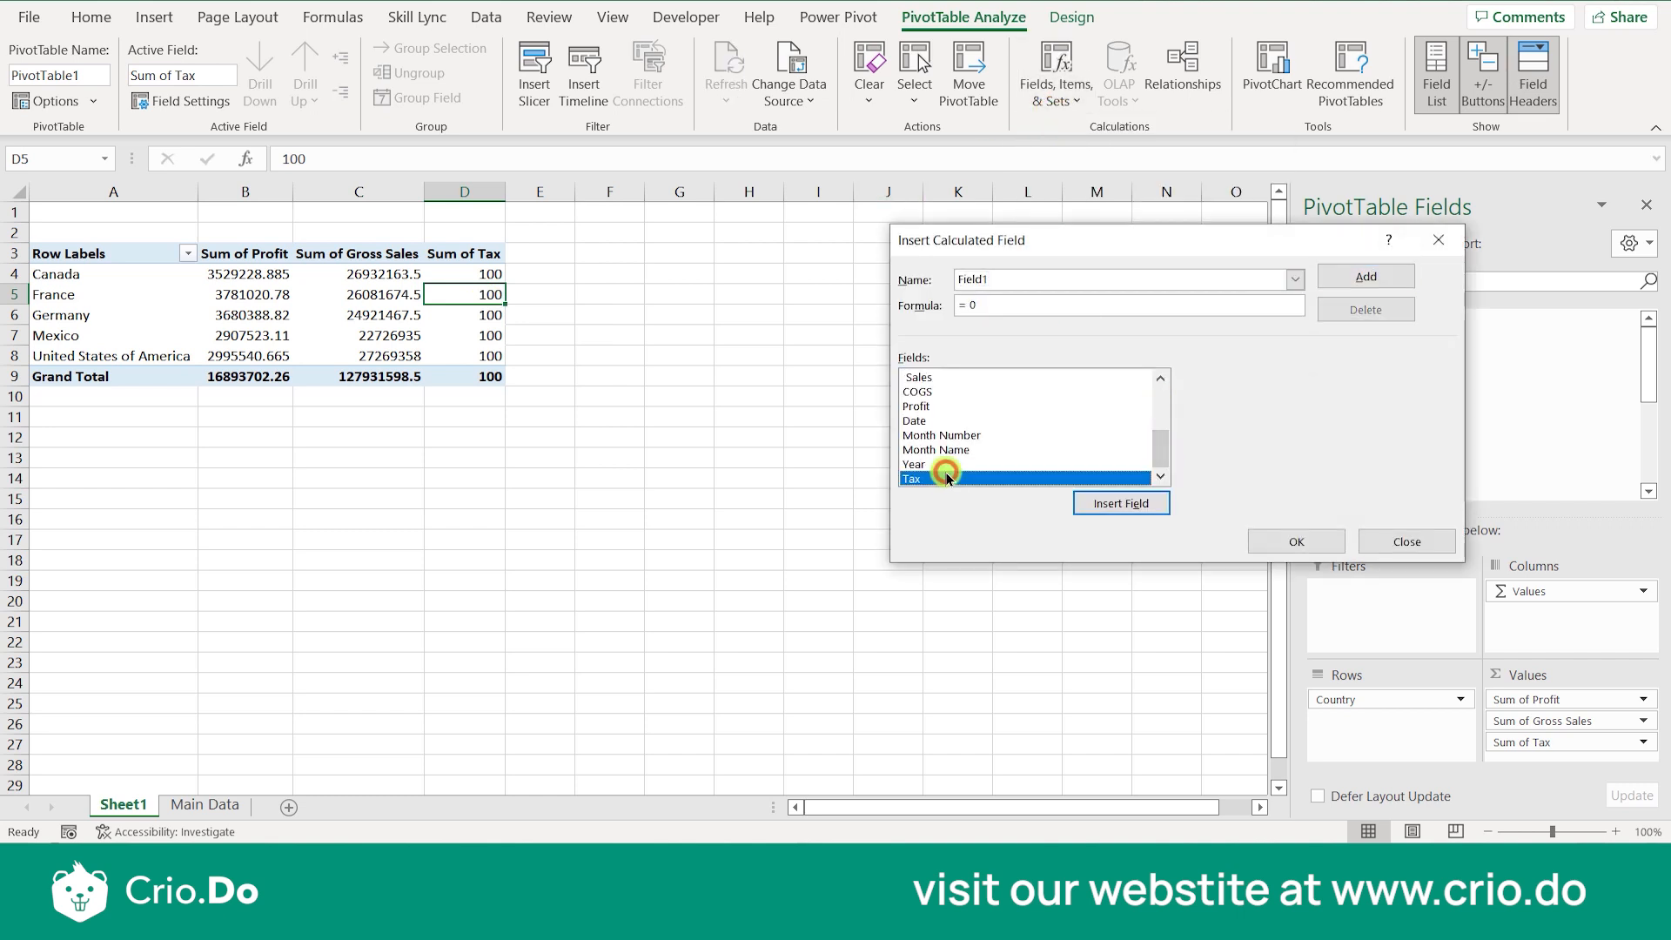
double_click(947, 477)
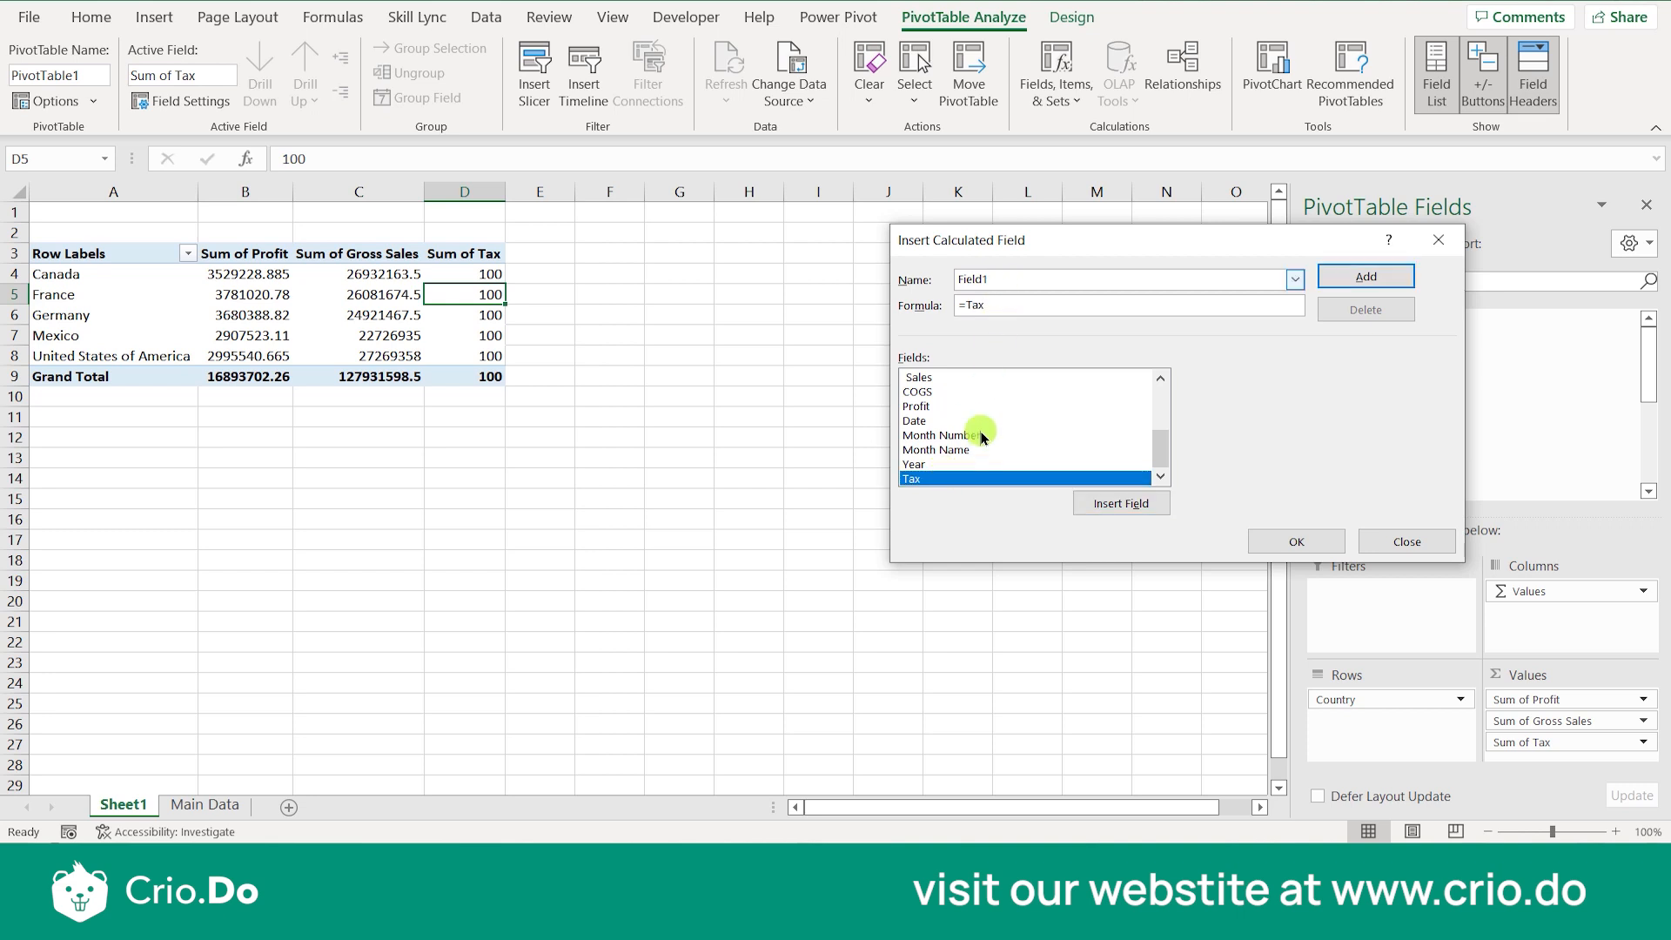
click(1049, 447)
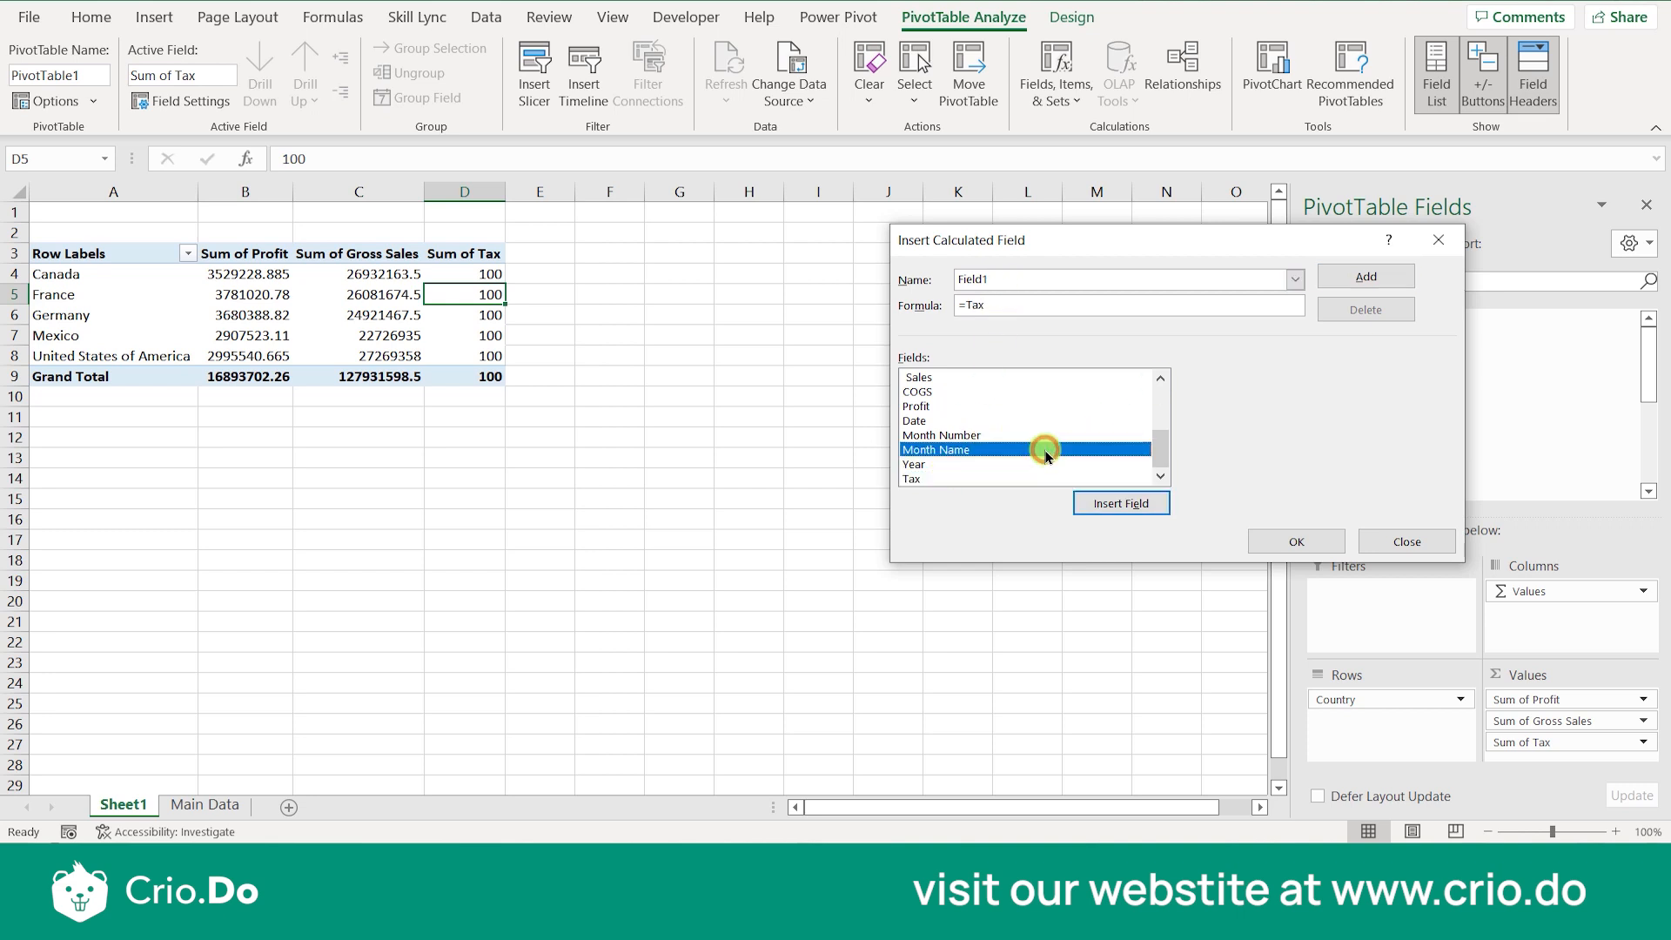
click(922, 479)
click(1020, 421)
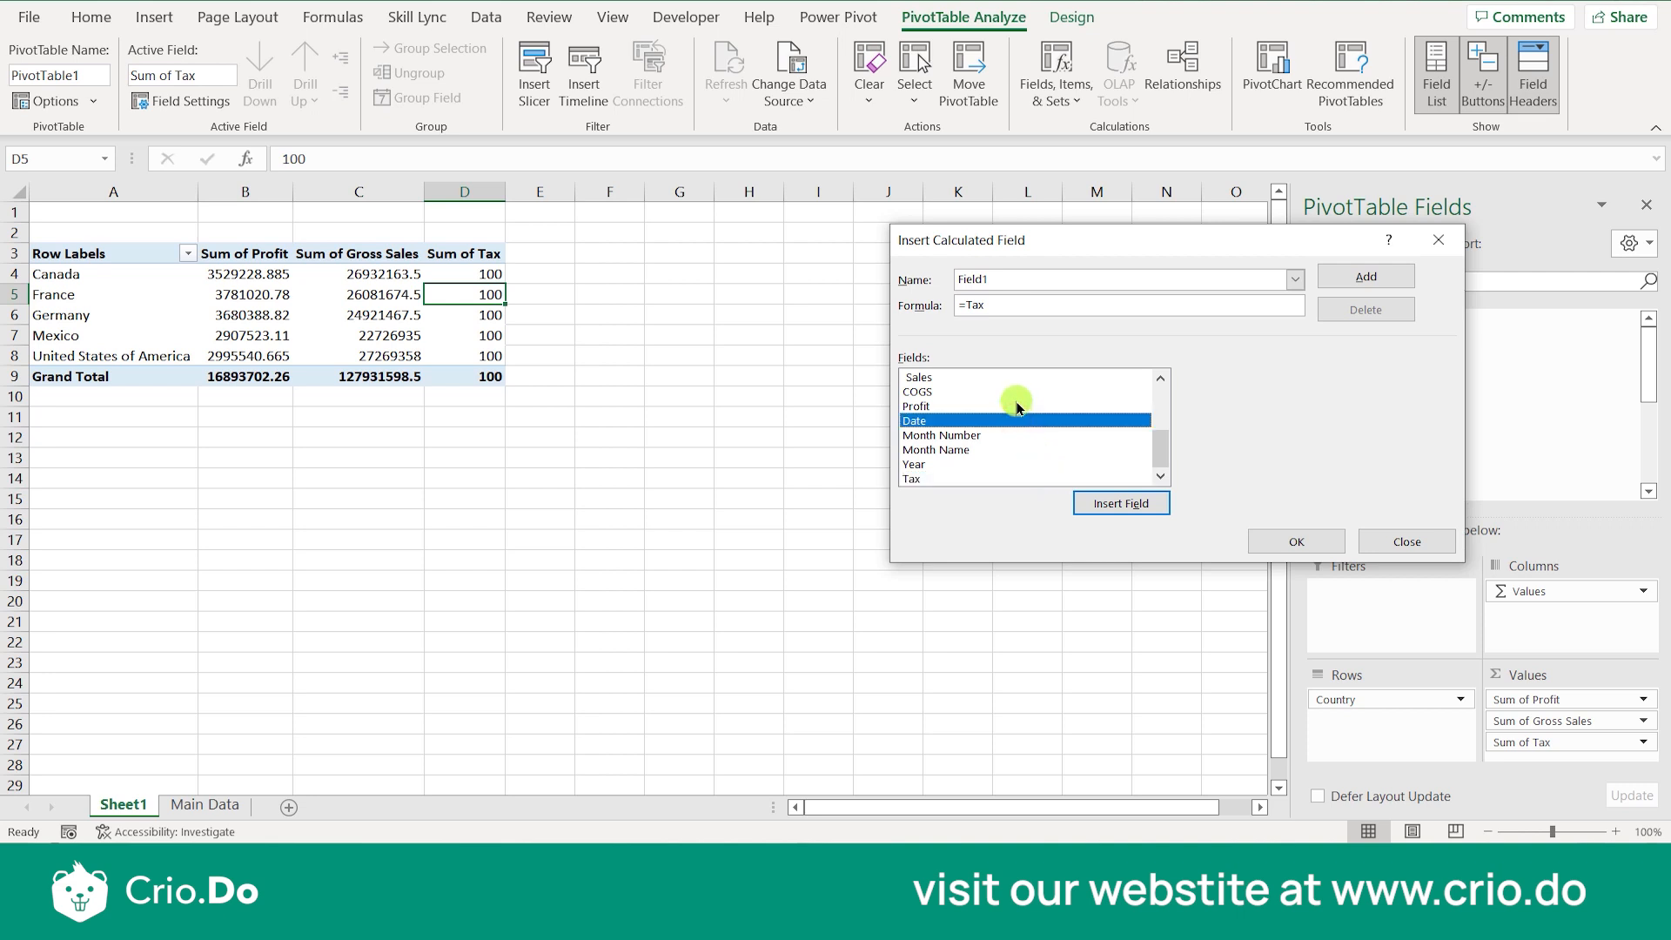
scroll(961, 402, up, 1)
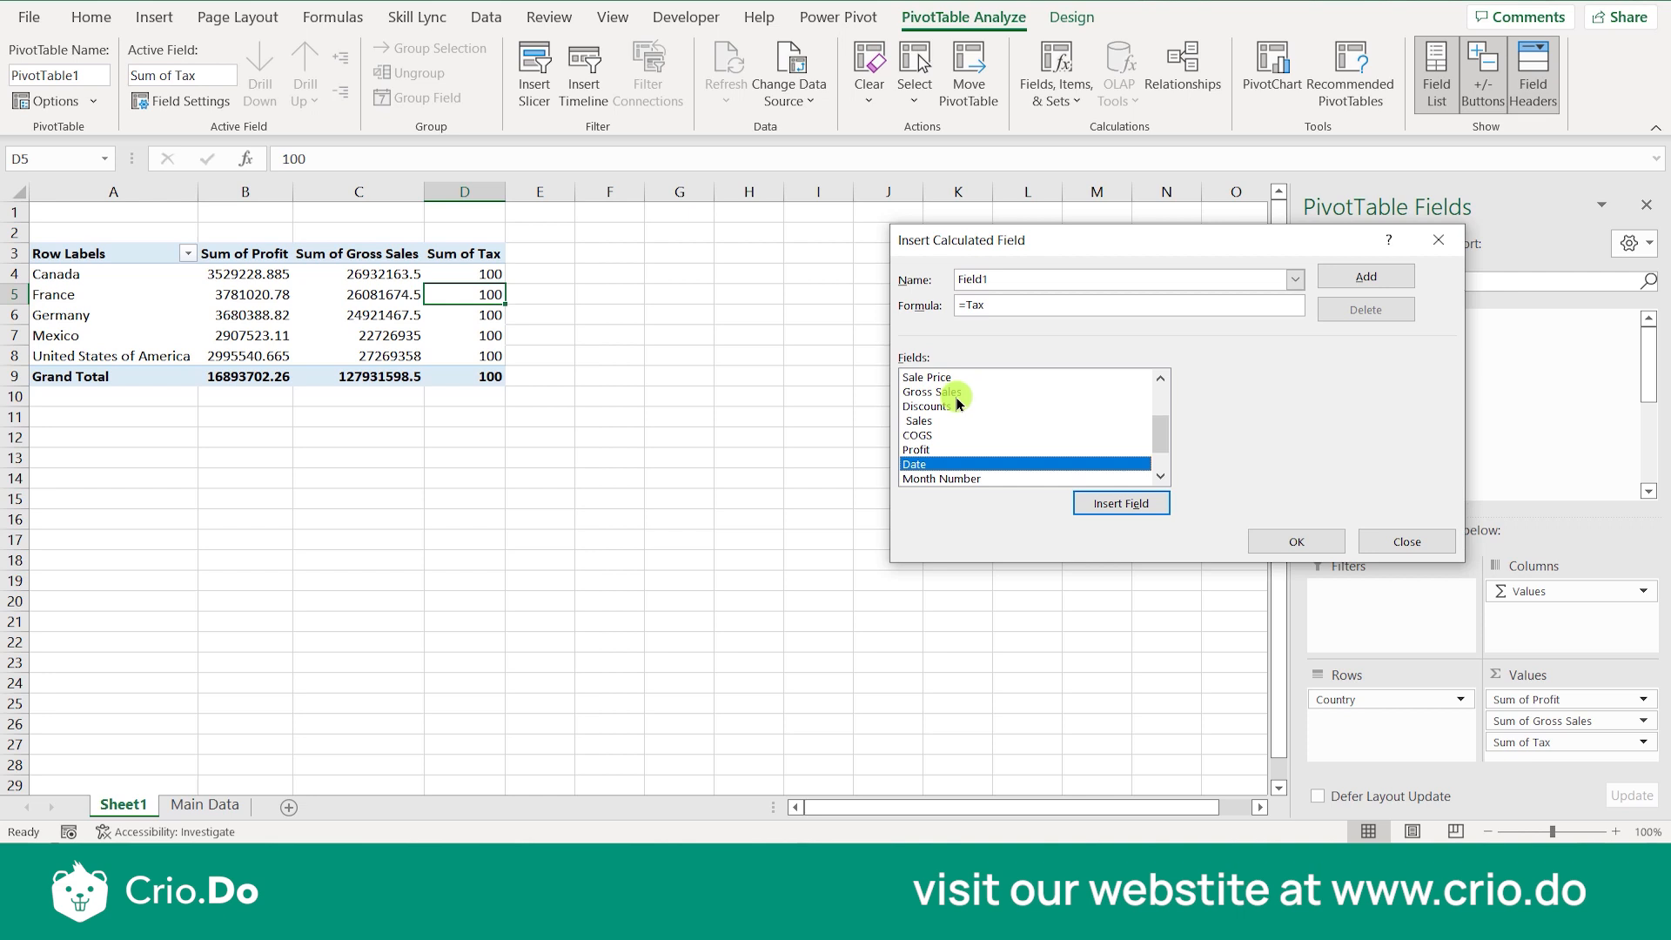
Name the calculated field Tax1, set its formula to = 'Gross Sales'*0.2, and add it.
double_click(1006, 280)
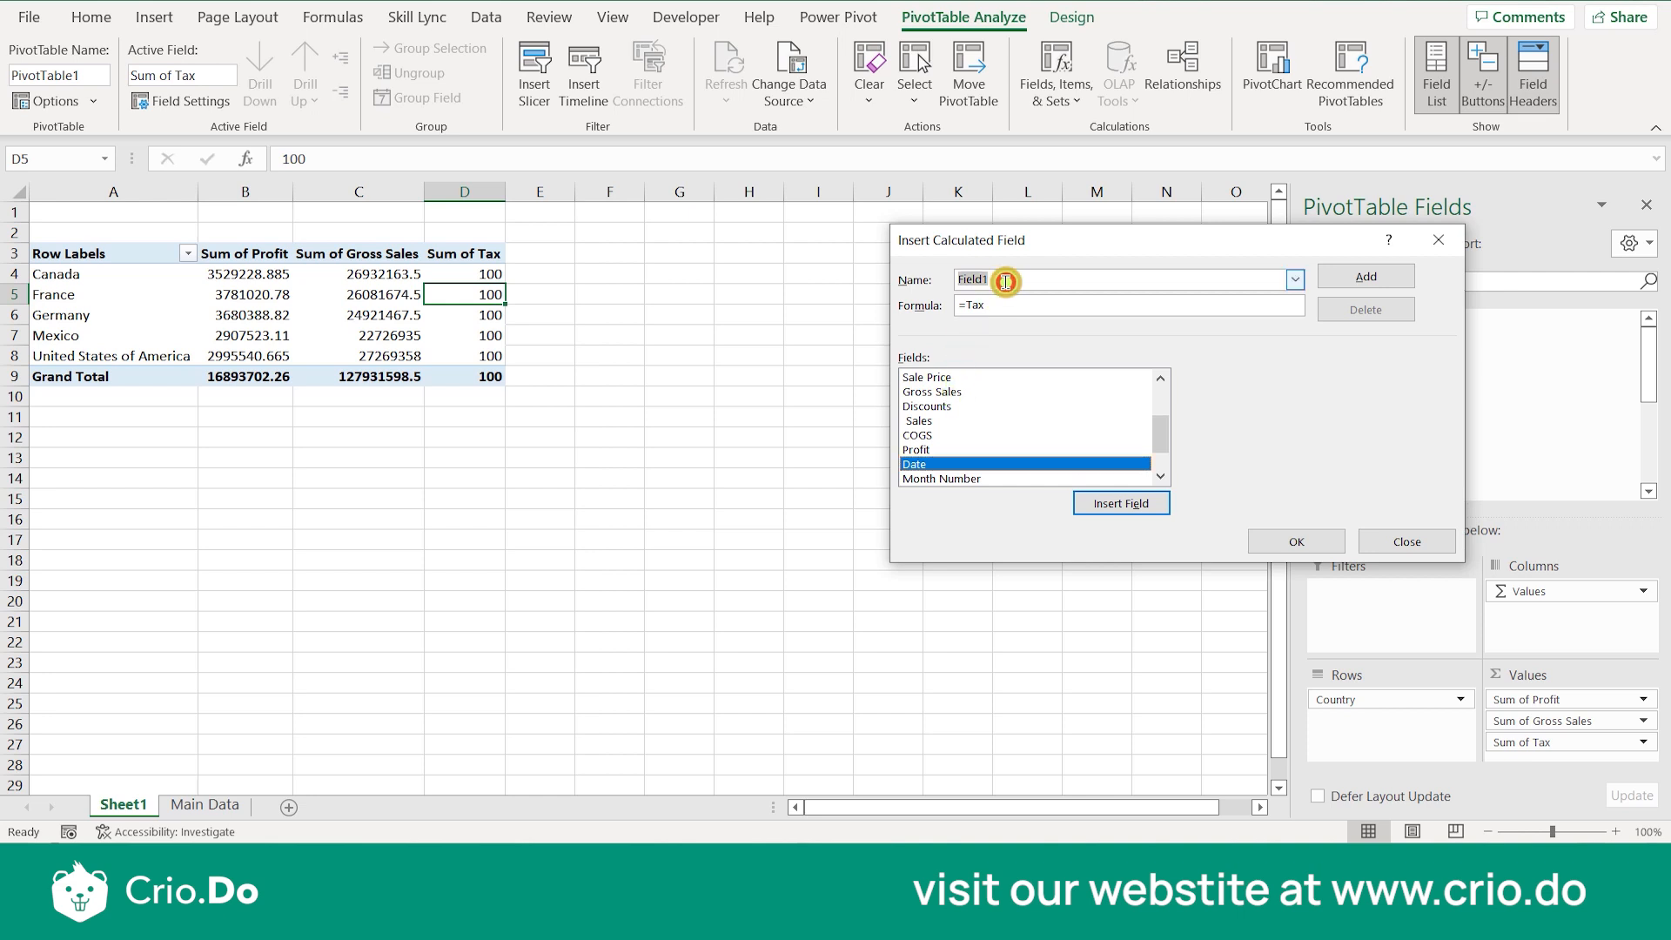
text(Ta)
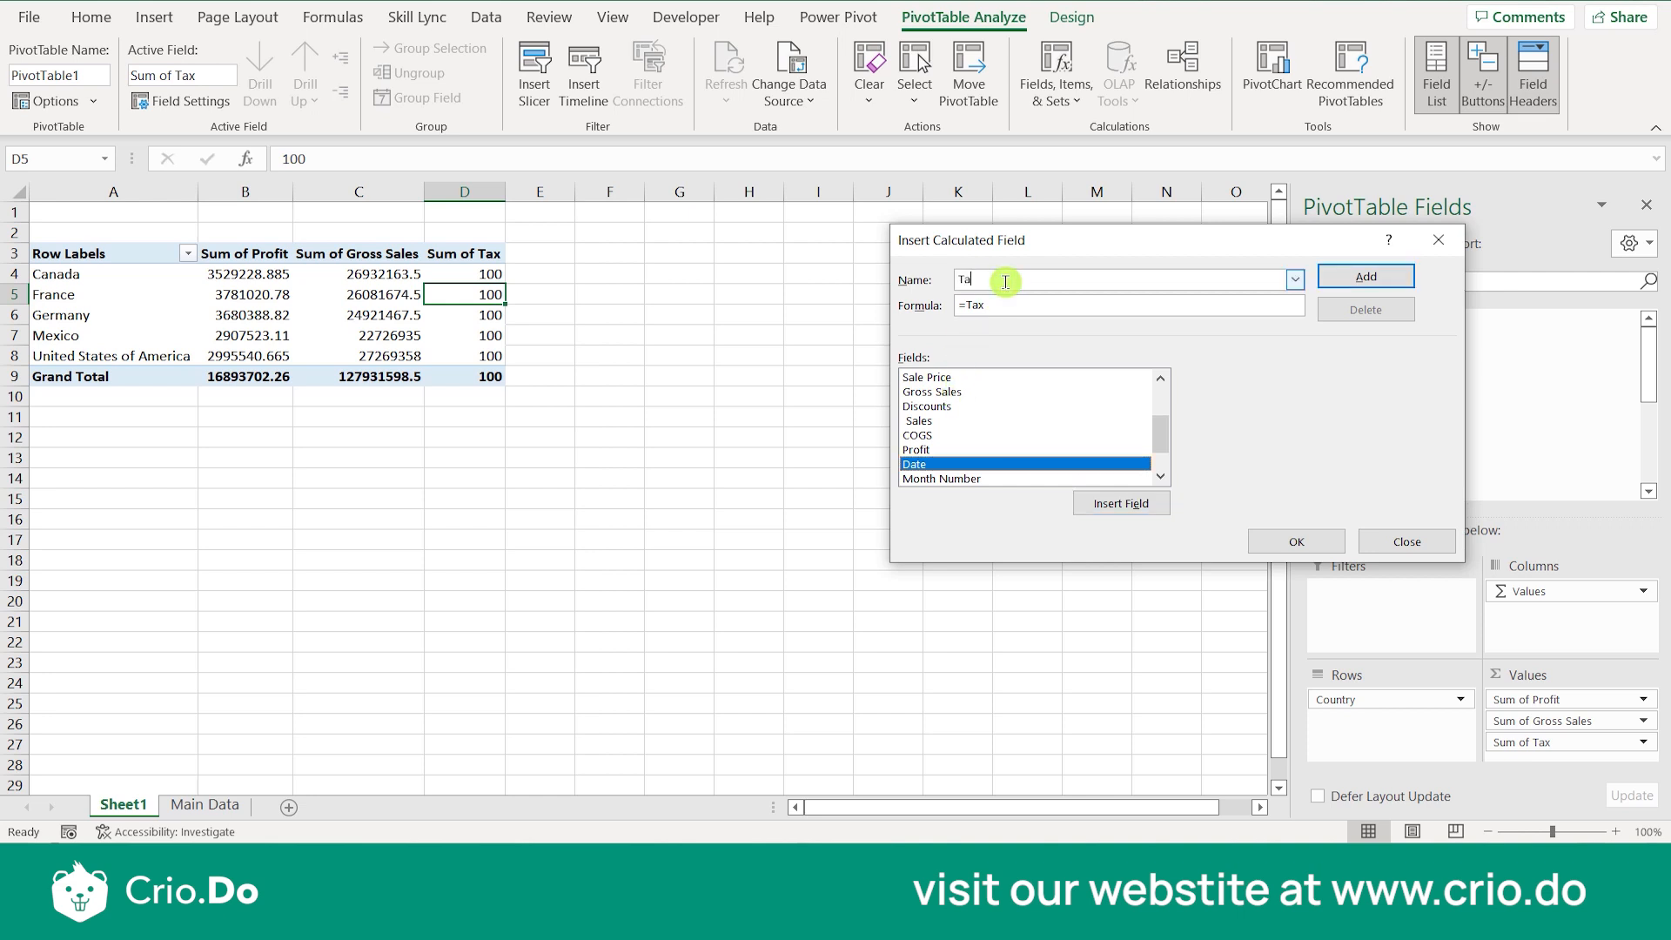
text(x1)
click(997, 308)
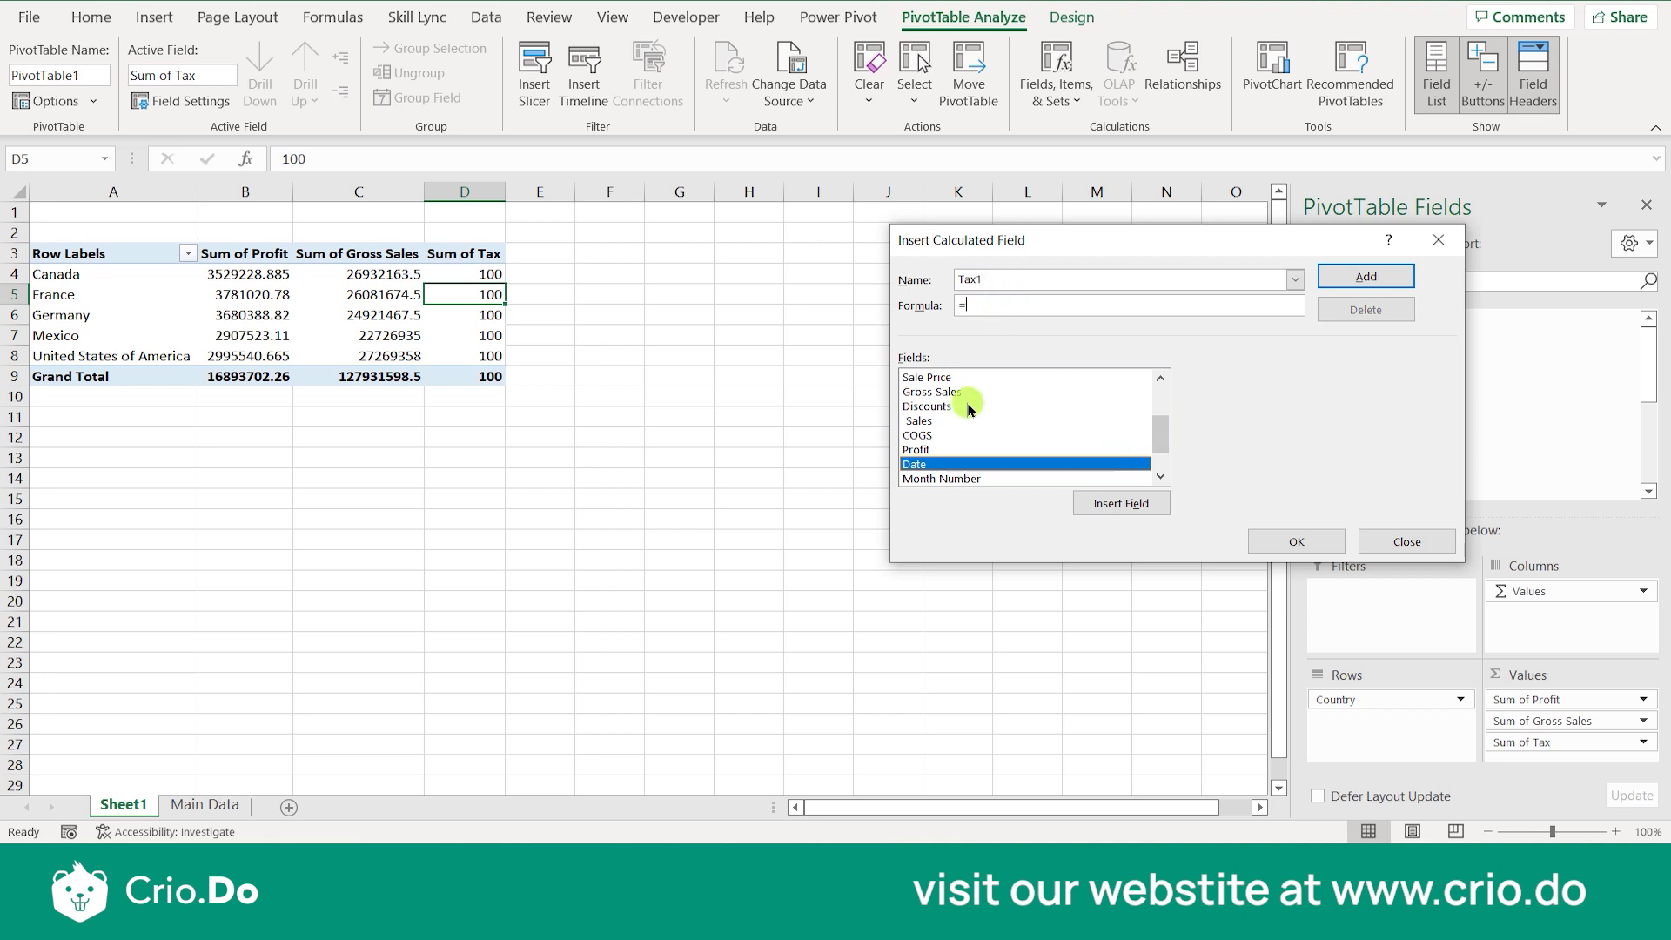
click(944, 392)
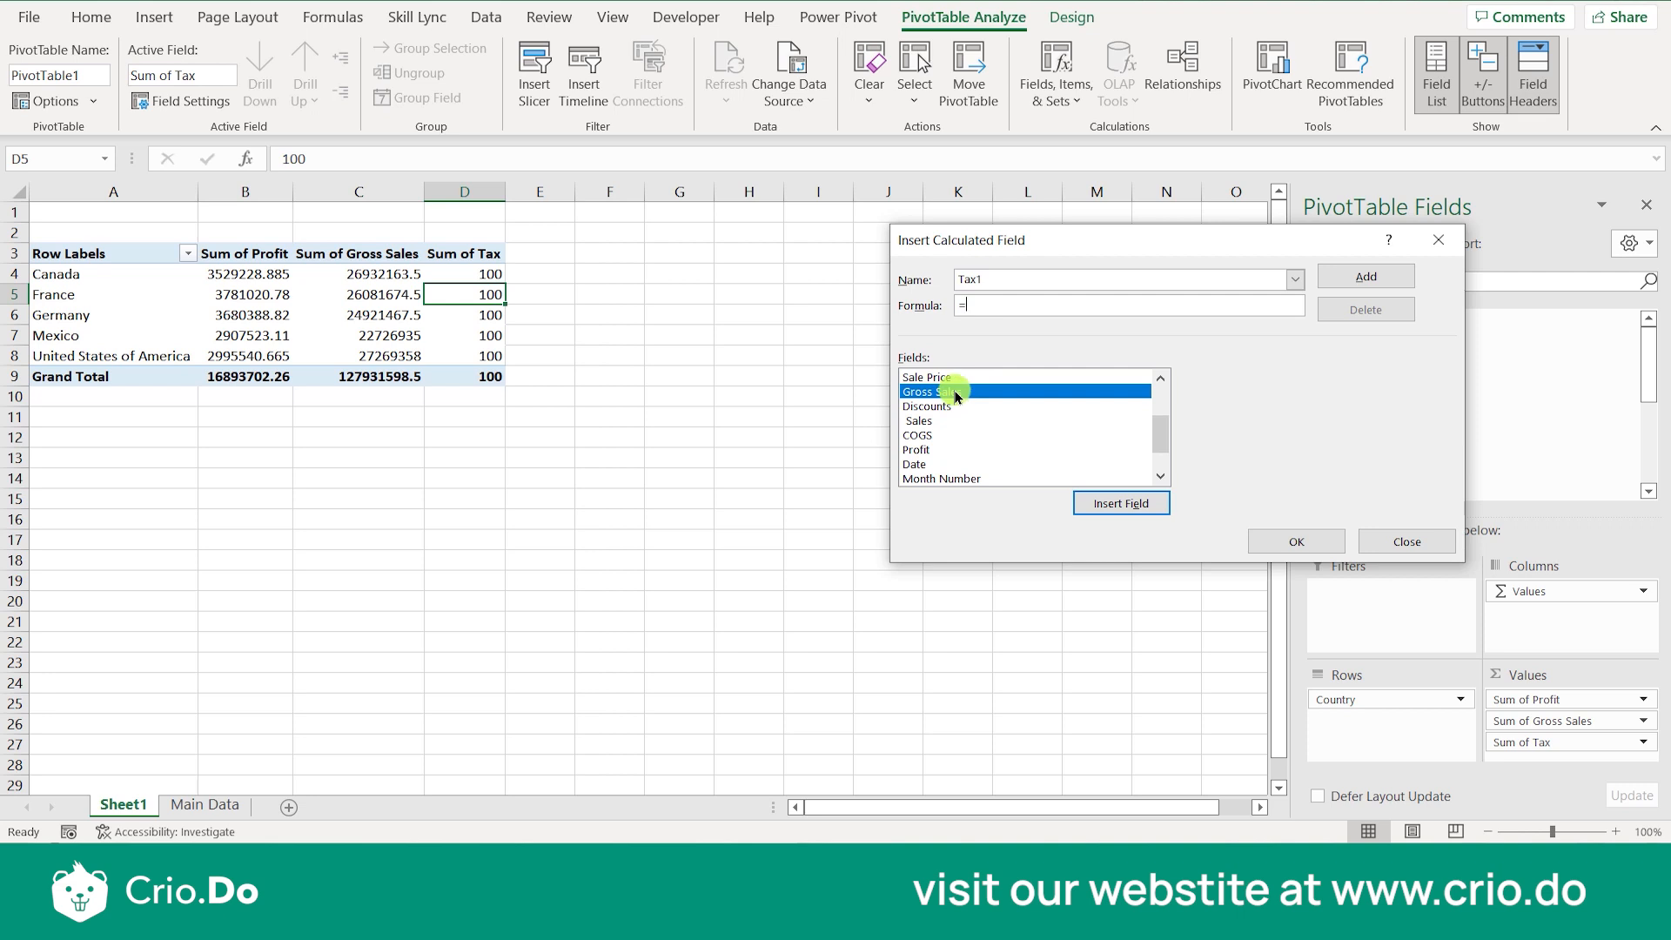
click(1083, 508)
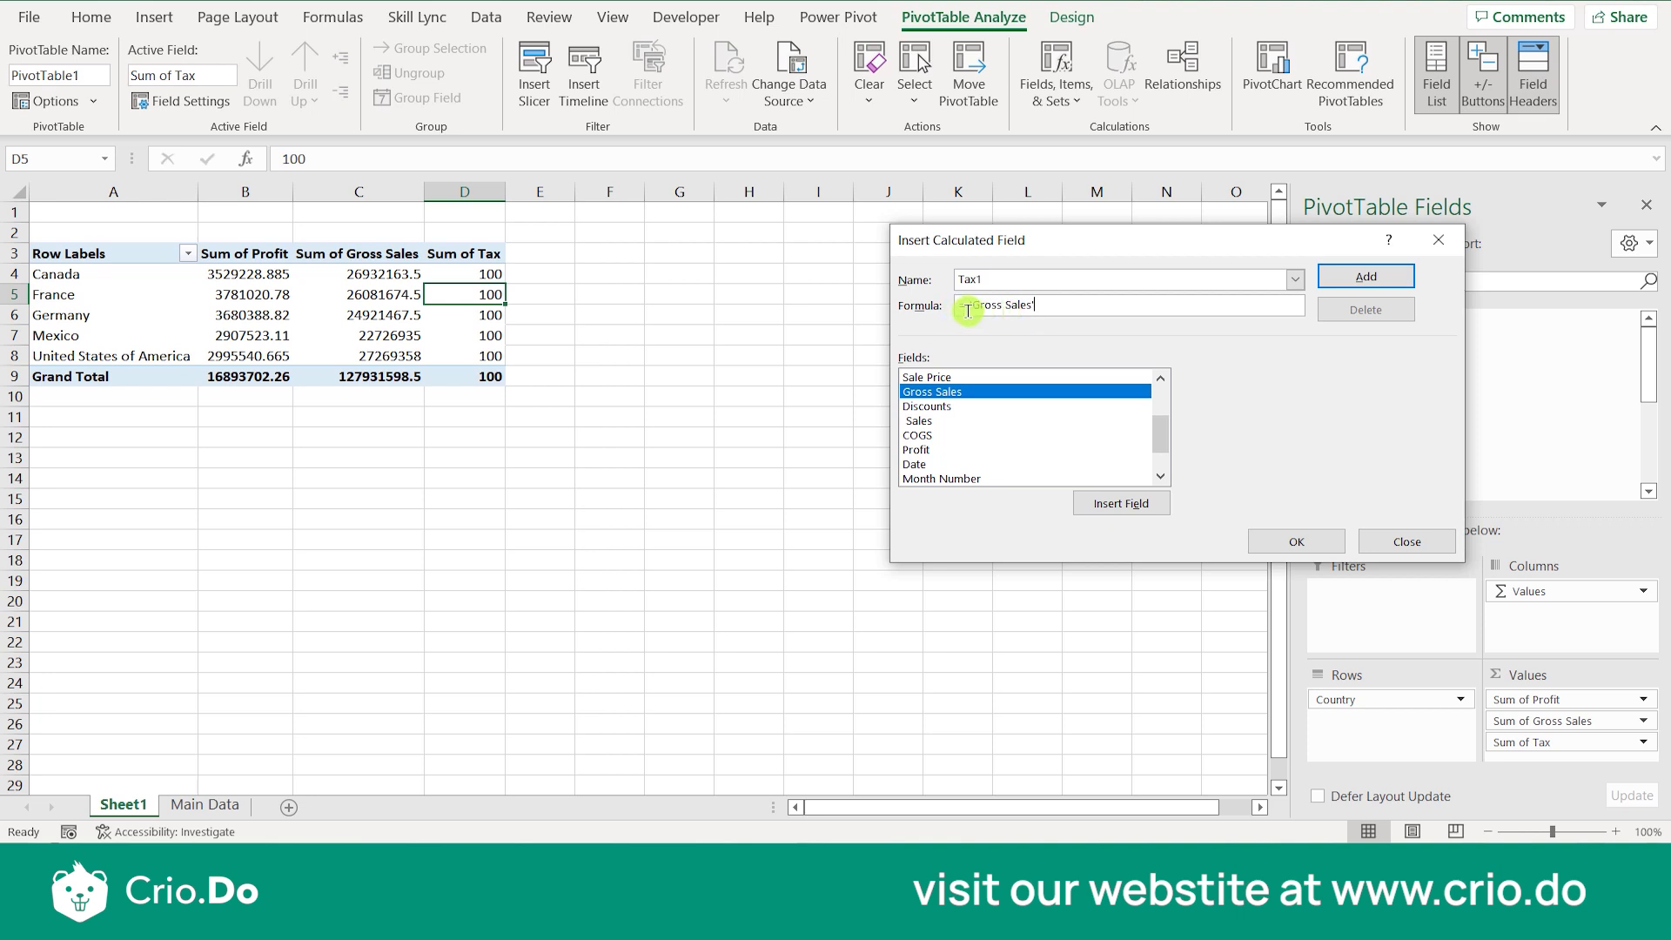
click(1070, 305)
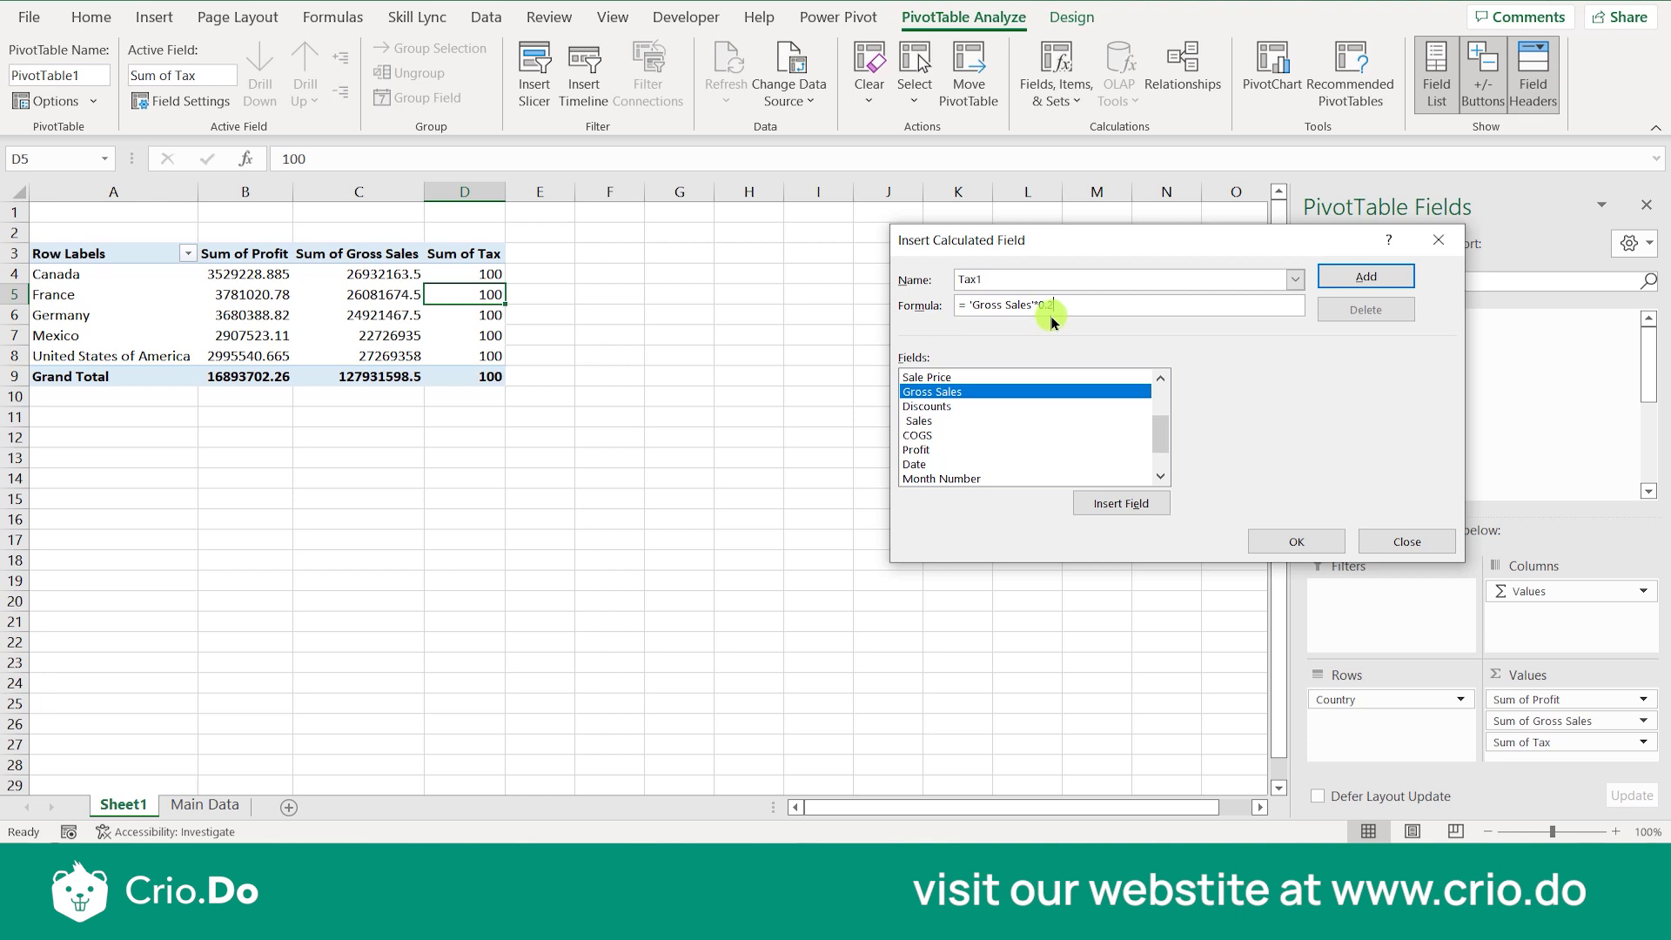
click(1367, 276)
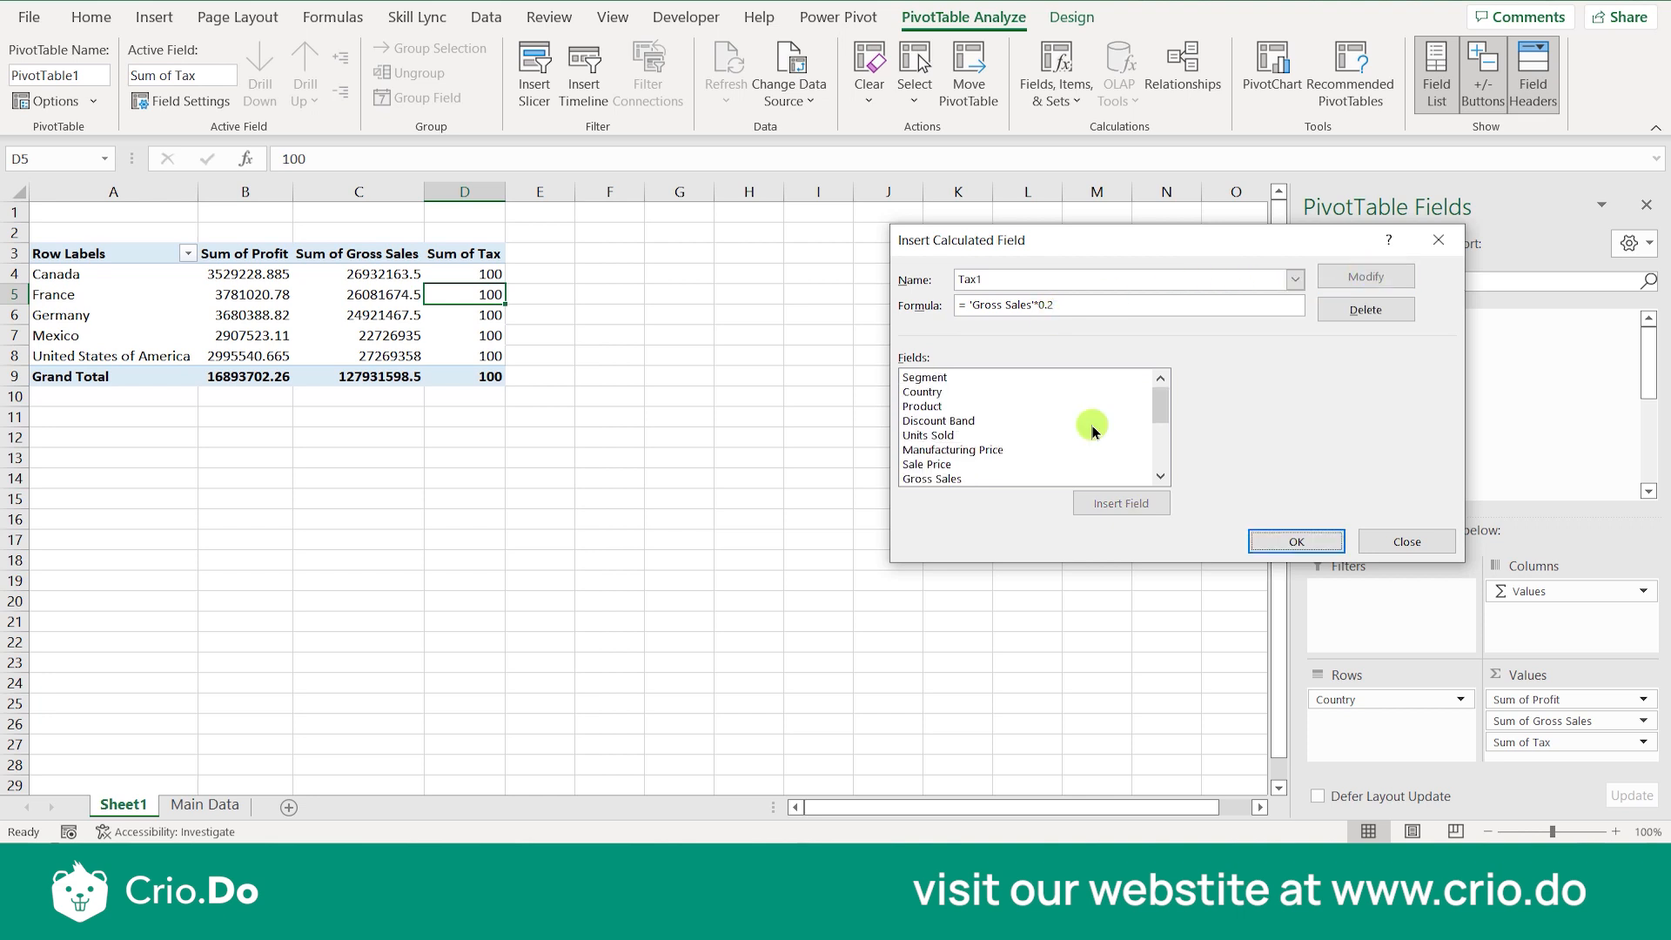
Find Tax1 in the field list and confirm the calculated field so it joins the PivotTable's values.
drag(1158, 399, 1161, 448)
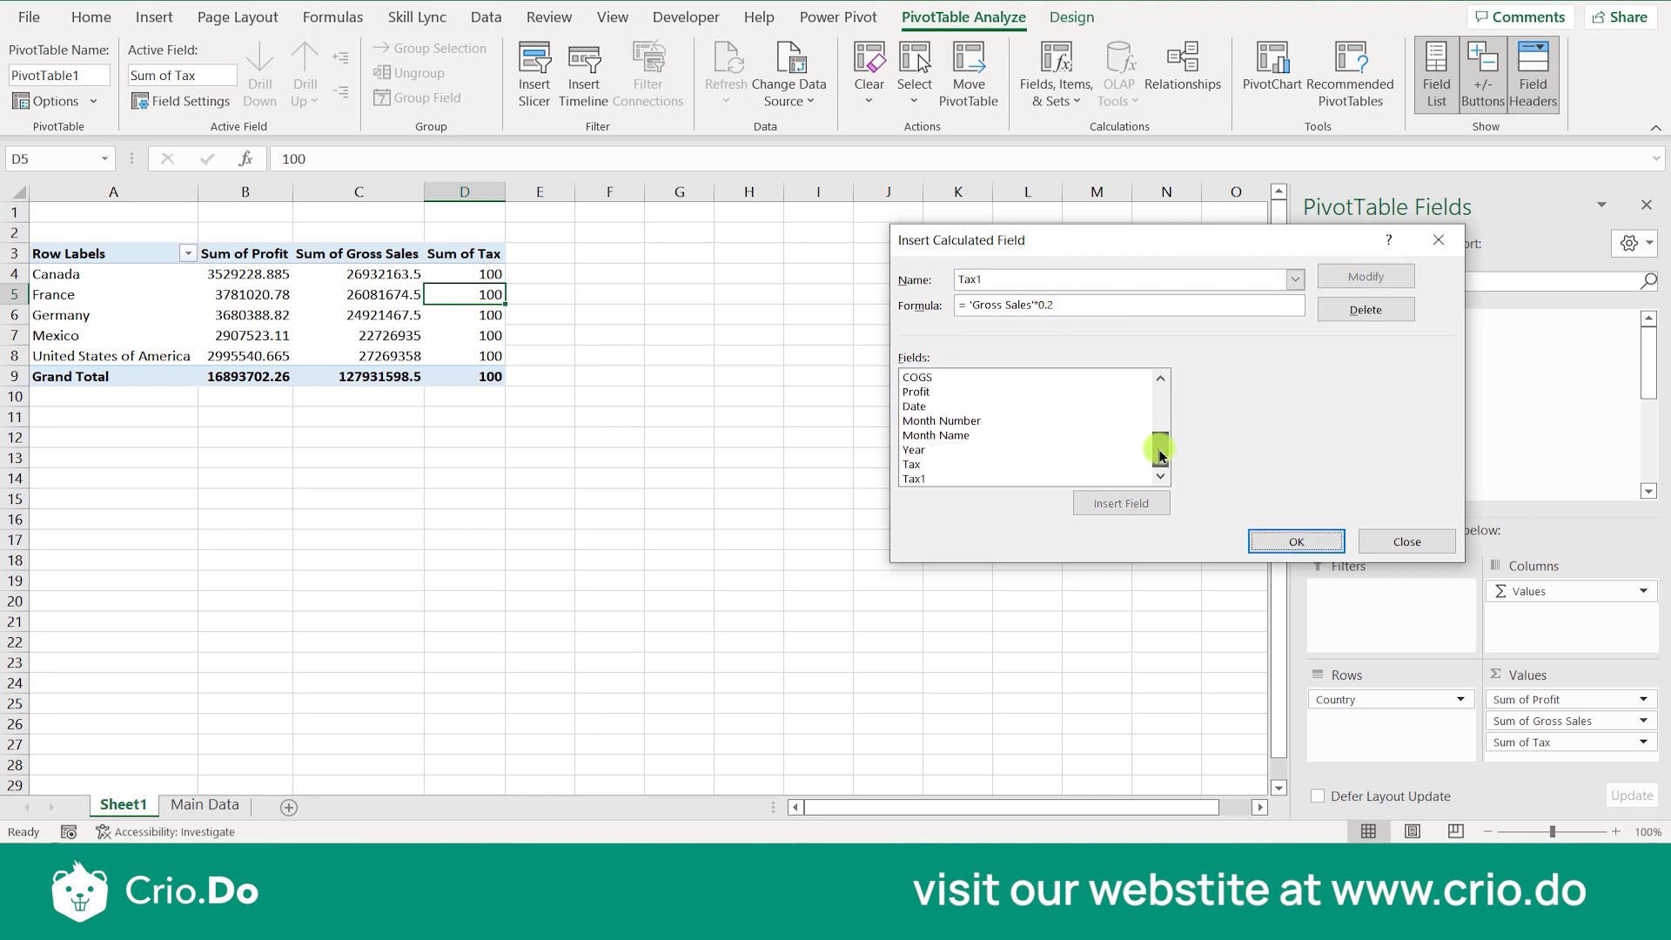
click(957, 479)
click(1284, 534)
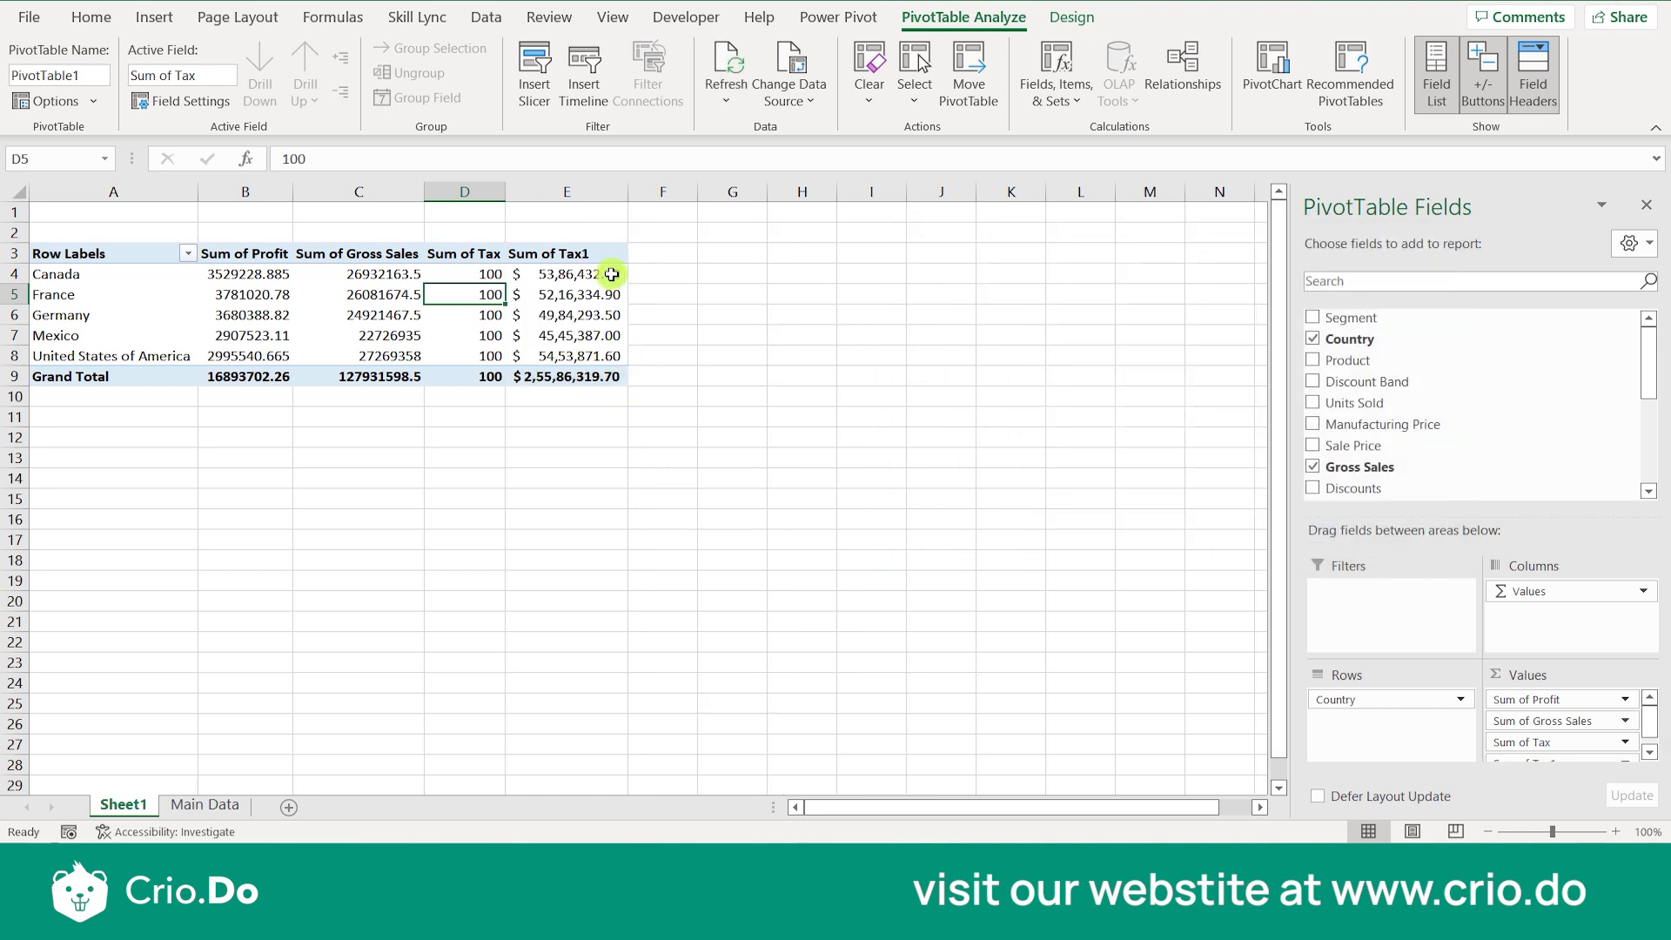
click(610, 273)
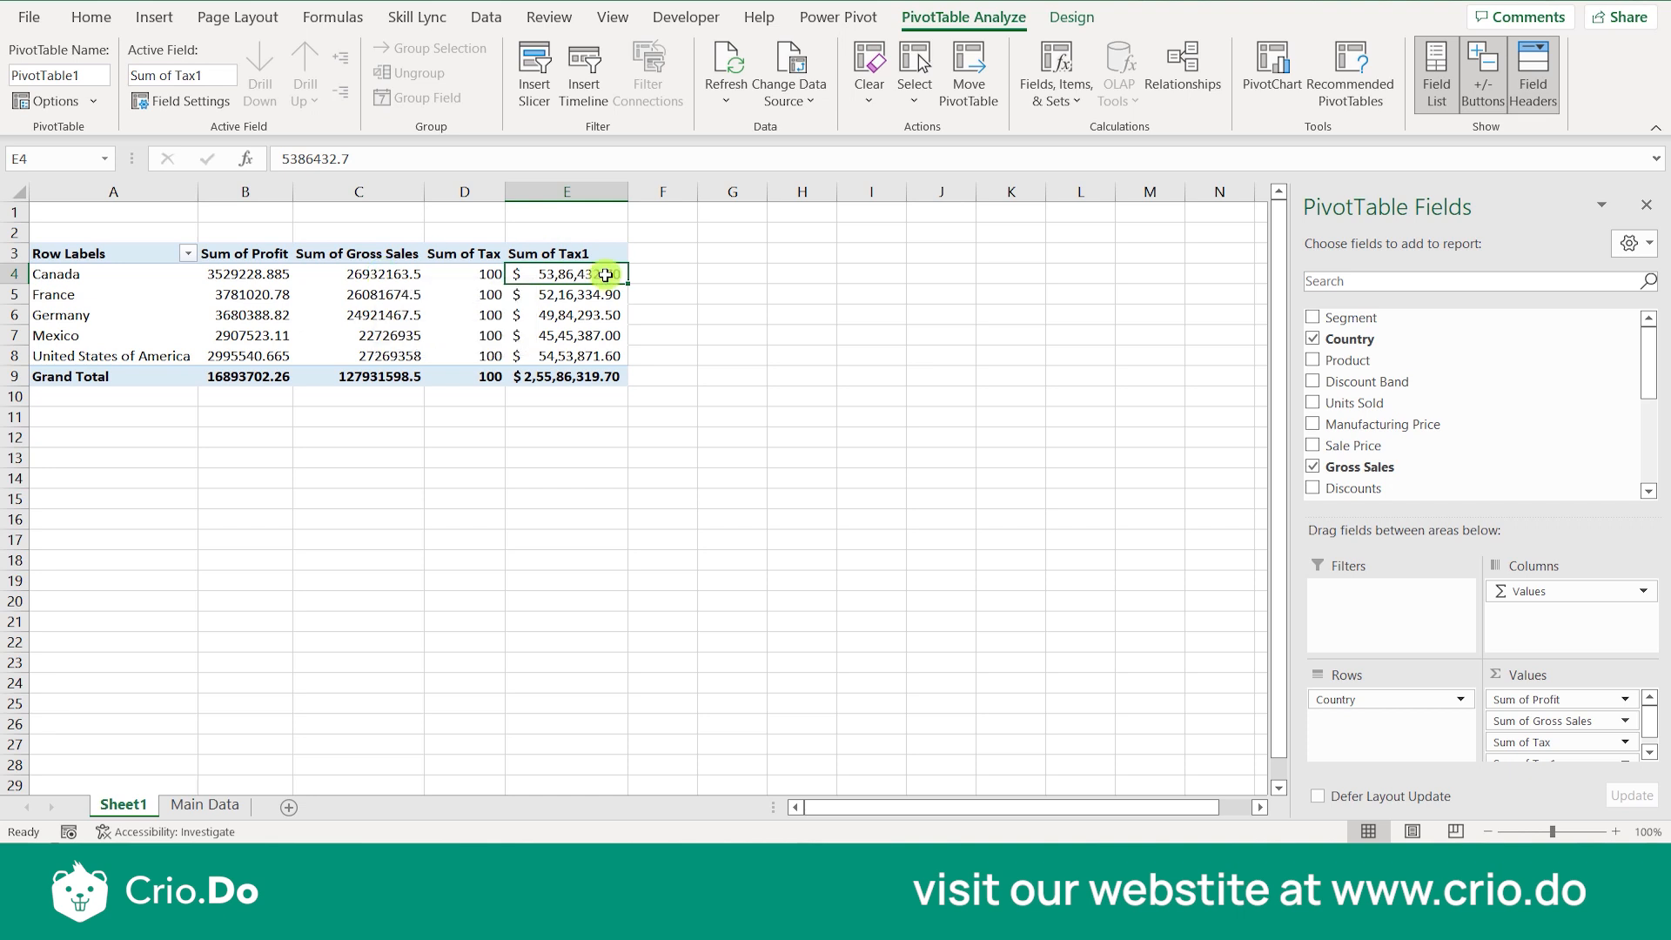
click(663, 251)
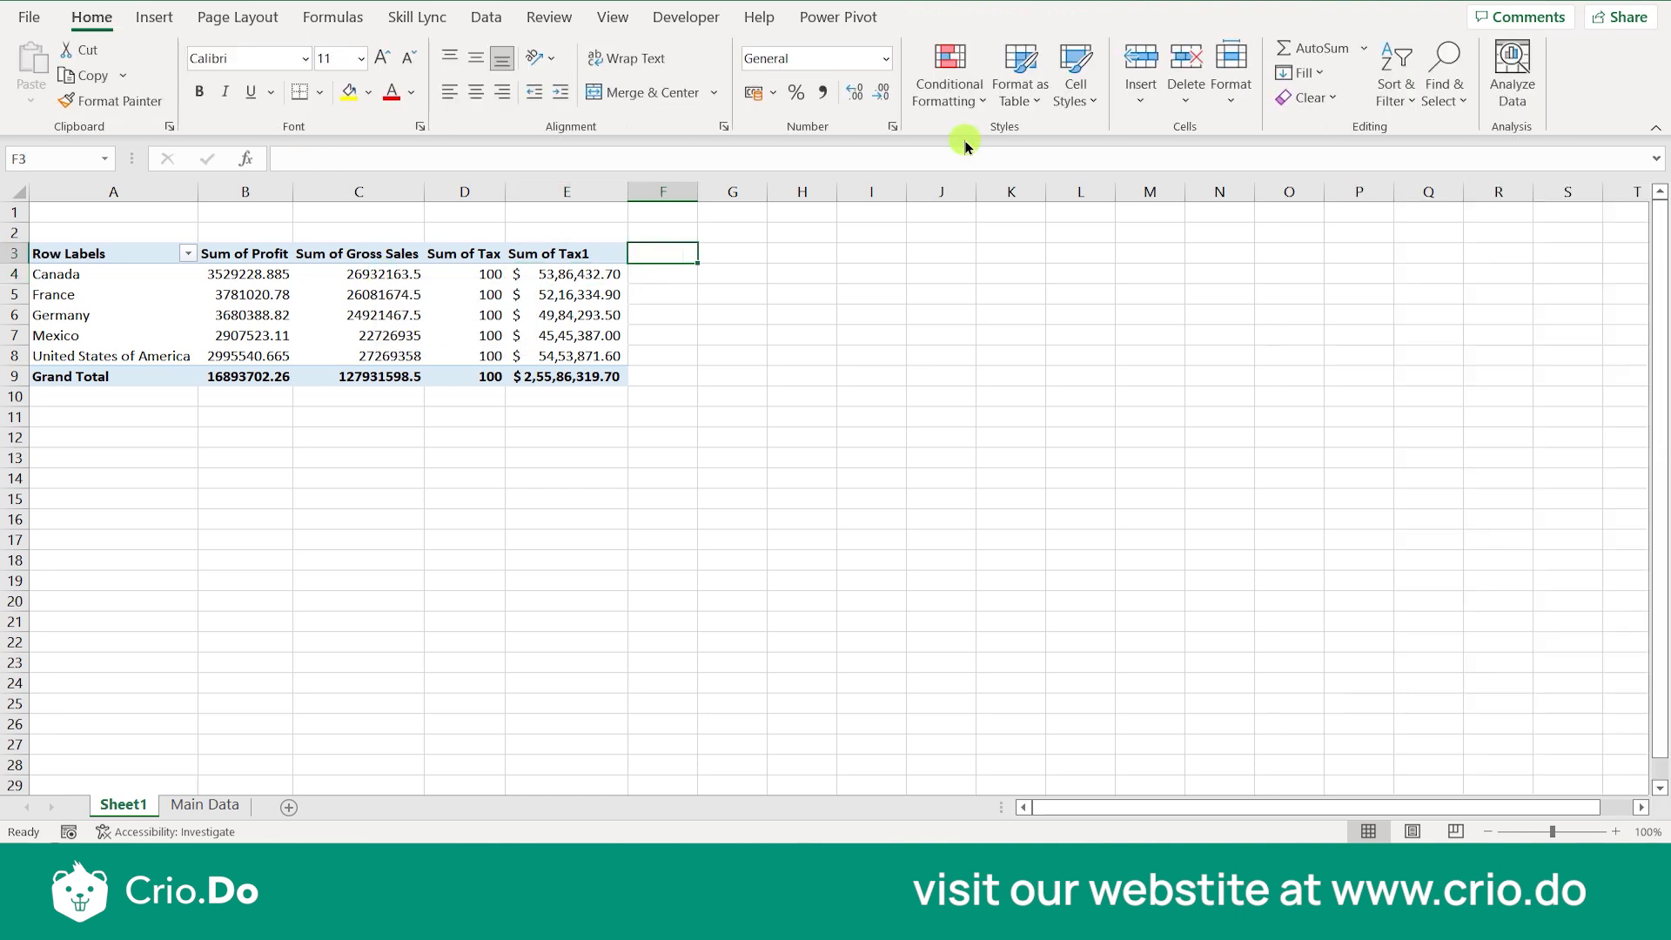
Start a new calculated field in the PivotTable and name it Tax2.
click(465, 292)
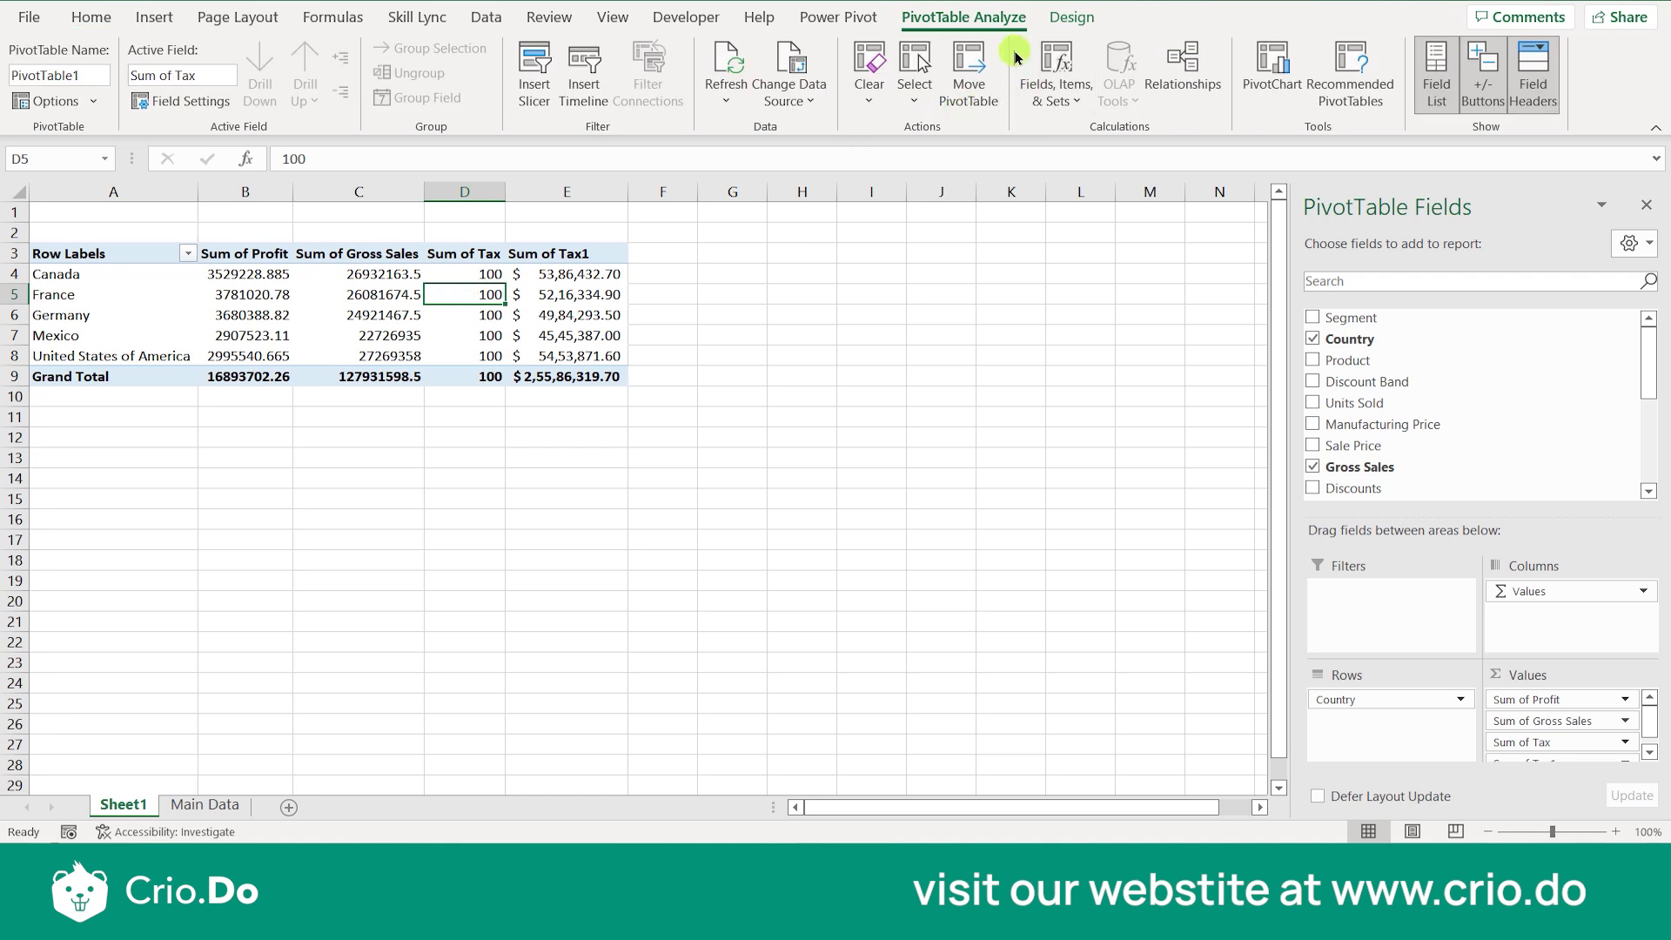
click(1057, 87)
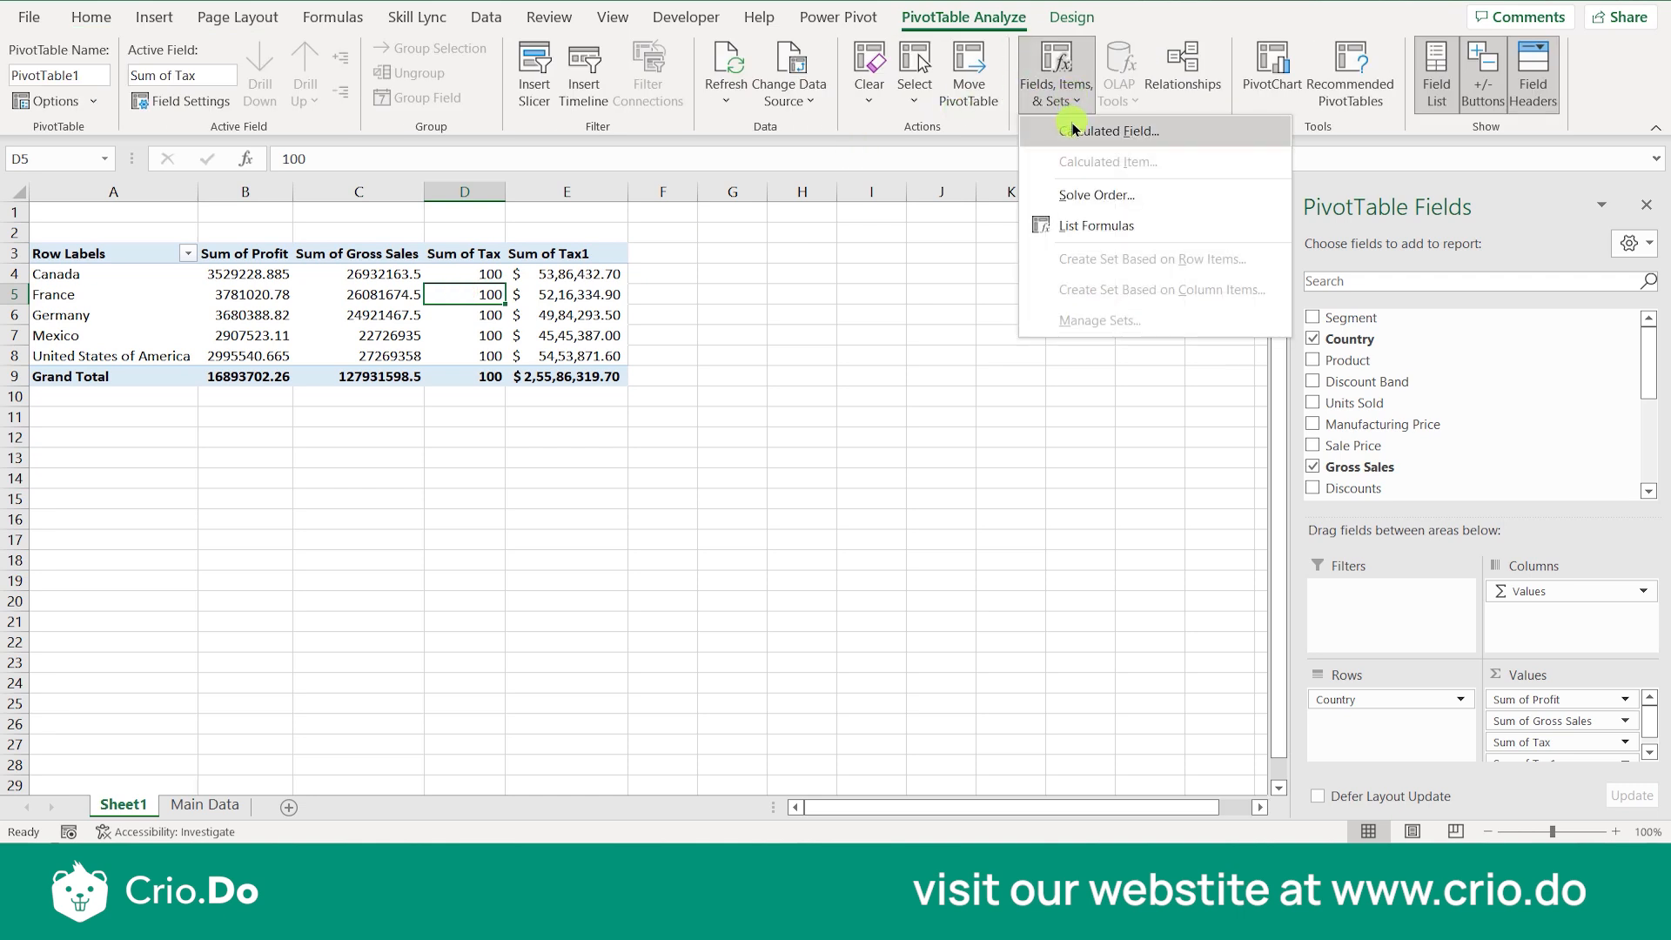
click(1107, 131)
click(1008, 278)
key(BackSpace)
key(BackSpace)
key(BackSpace)
key(BackSpace)
key(BackSpace)
key(BackSpace)
text(Tax2)
Set Tax2's formula to = Profit *0.3 using the Profit source field and add the field.
drag(1163, 392, 1158, 448)
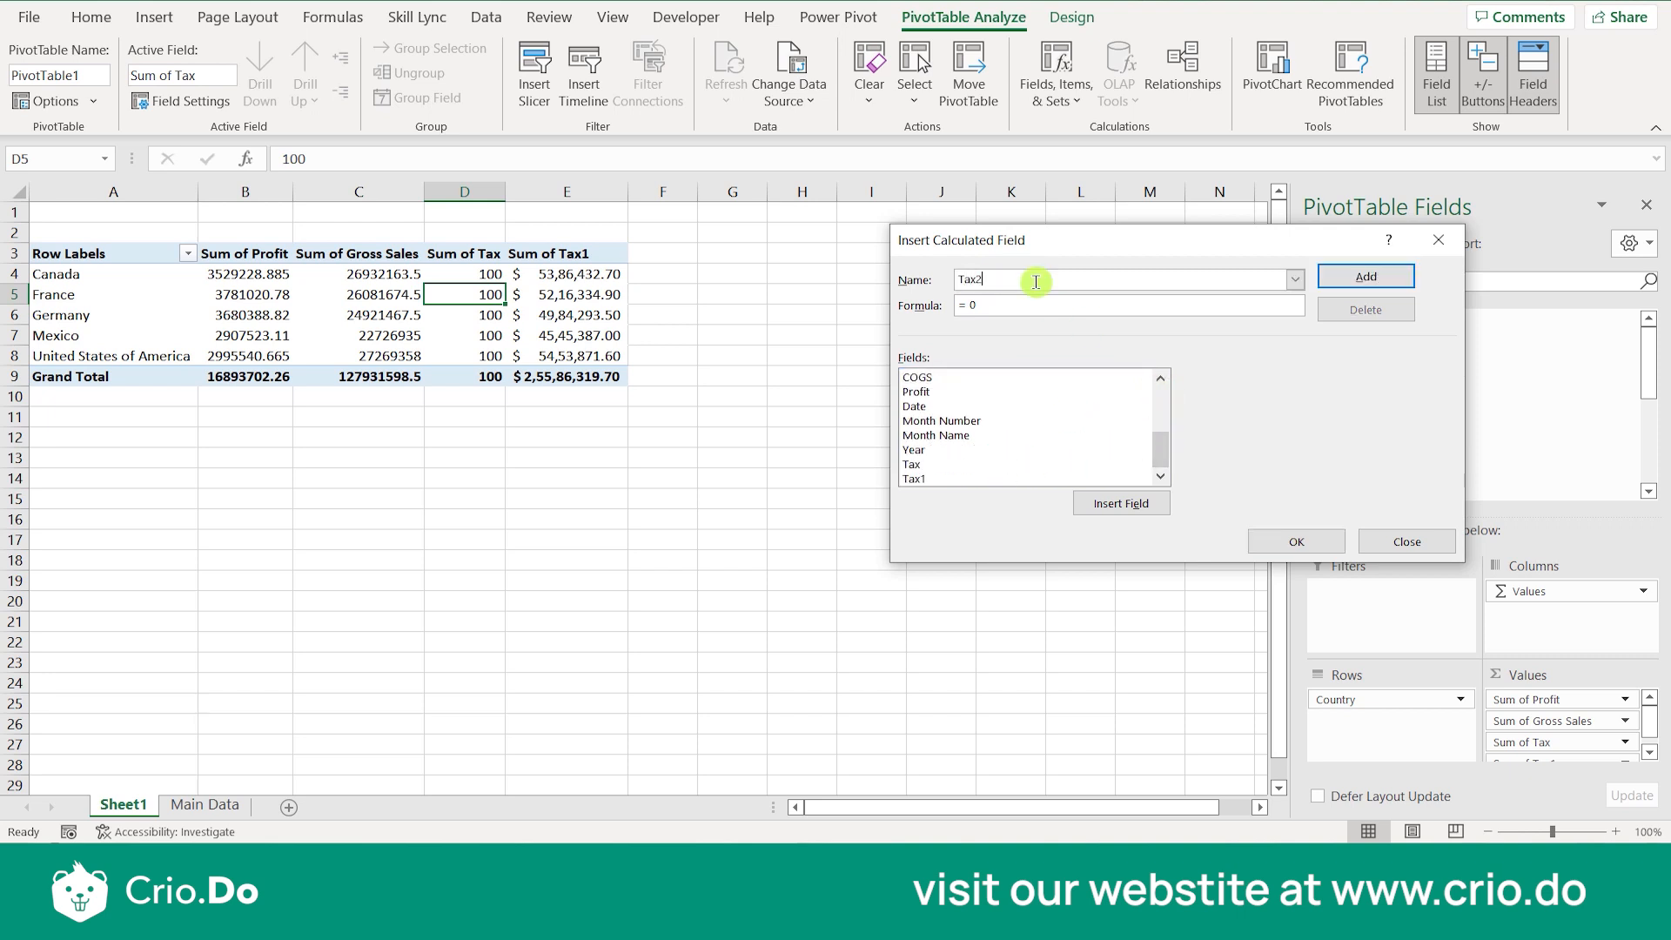
click(1016, 305)
key(BackSpace)
click(928, 391)
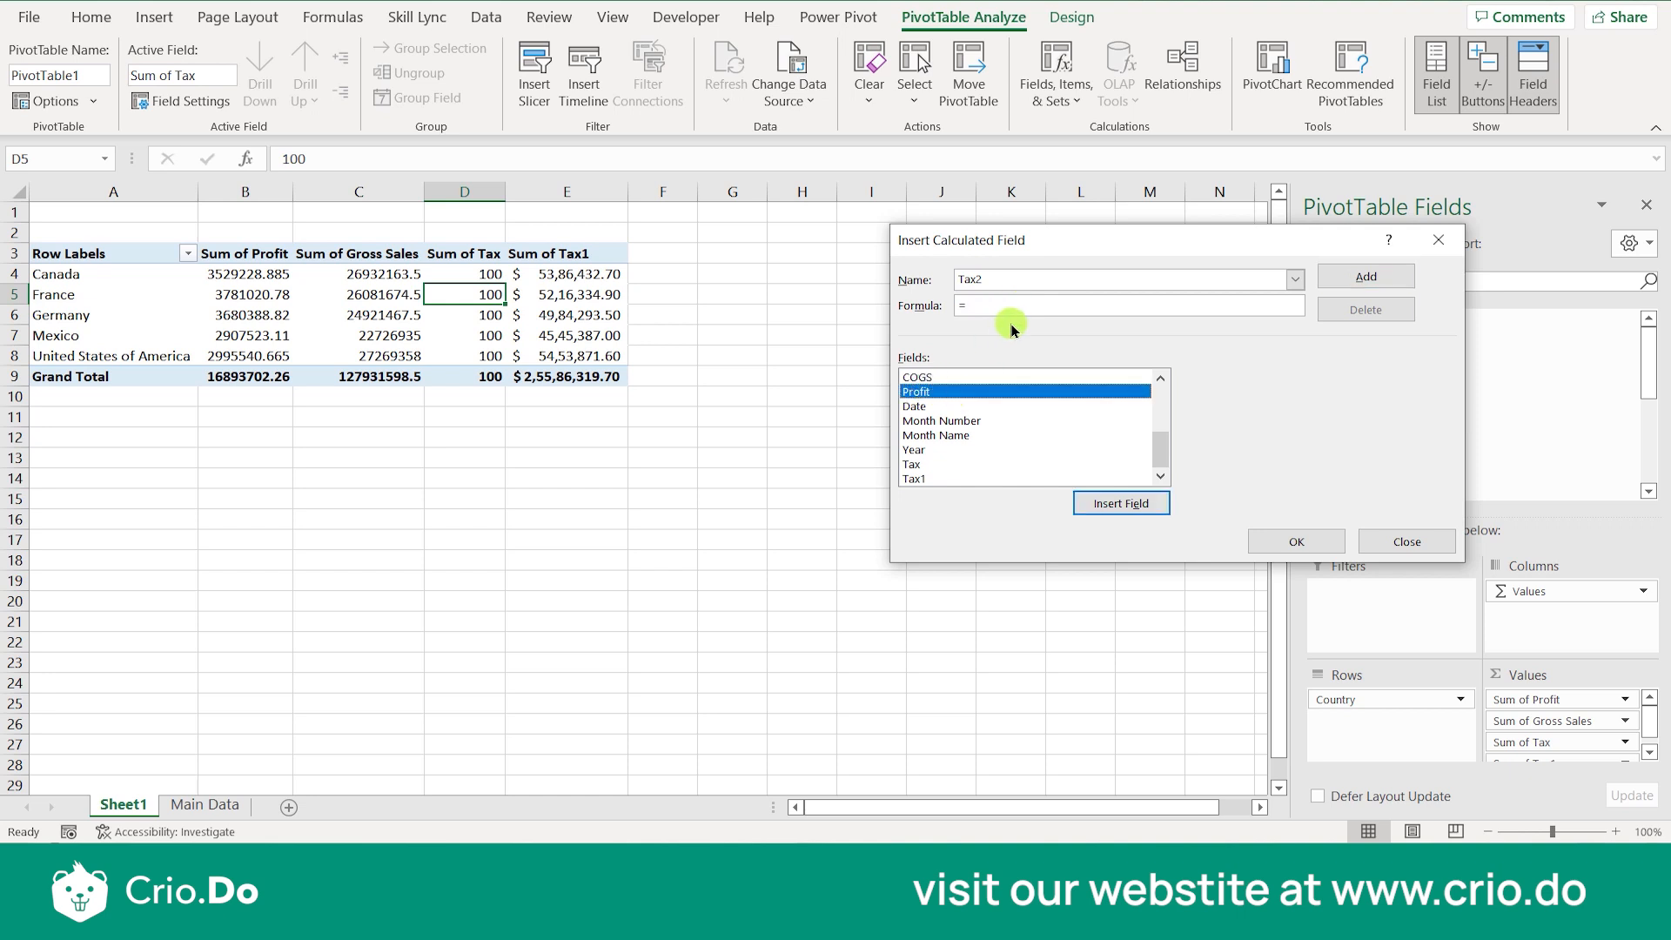
double_click(931, 393)
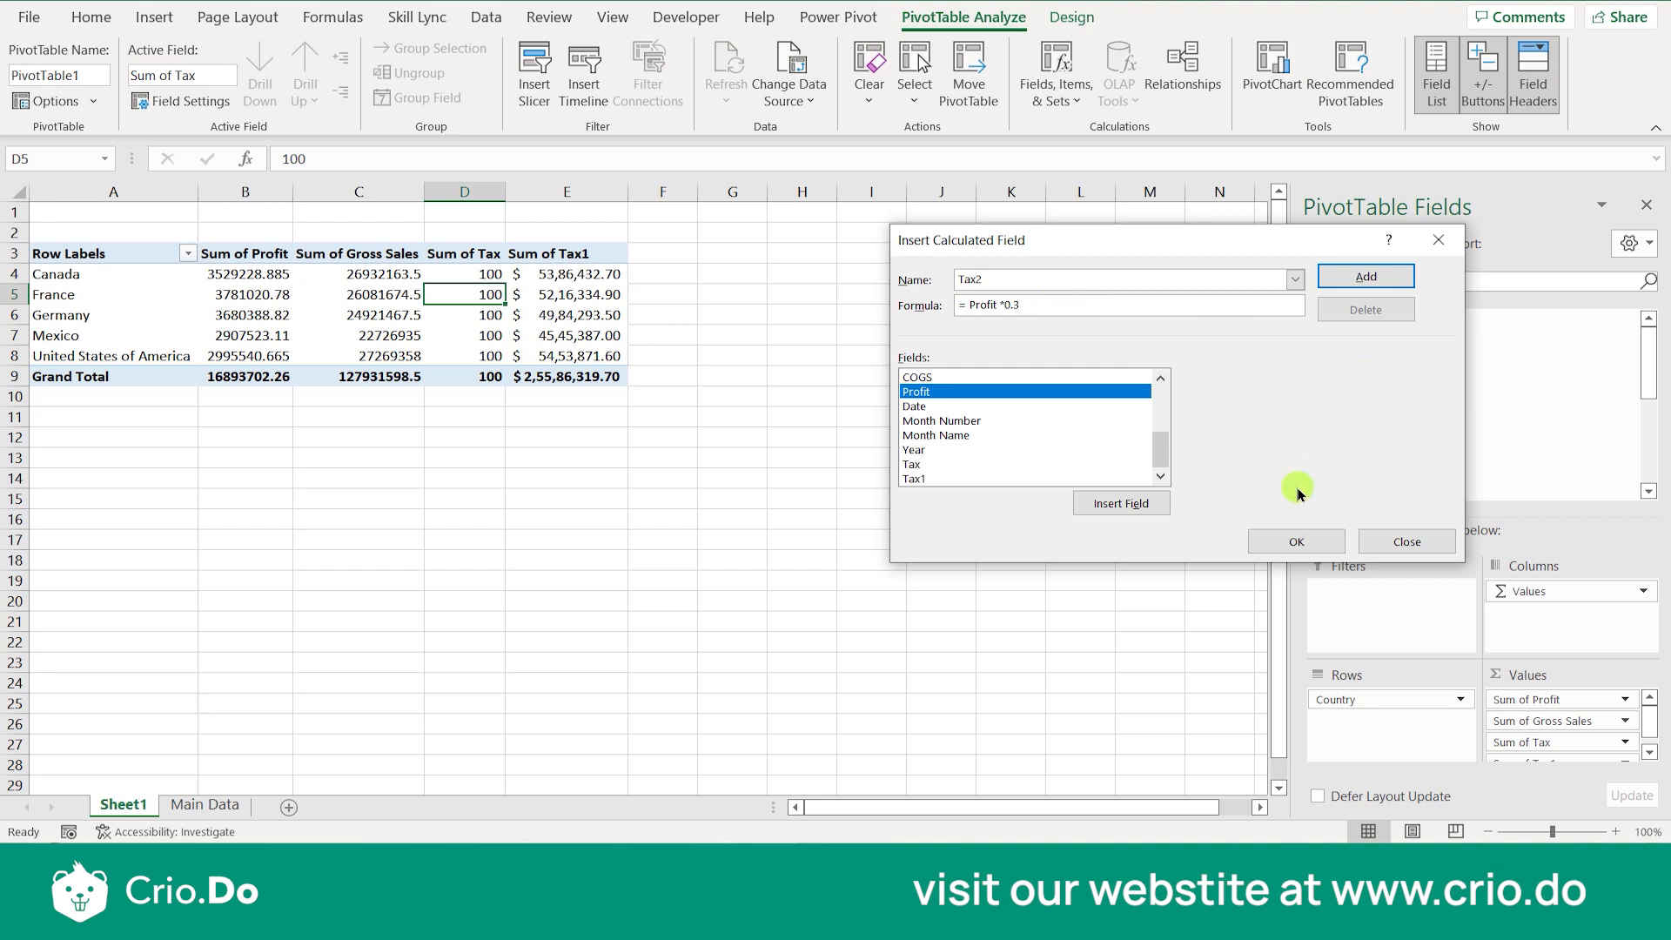
click(1365, 275)
Find Tax2 in the field list and confirm the calculated field so it joins the PivotTable's values.
drag(1159, 389, 1162, 438)
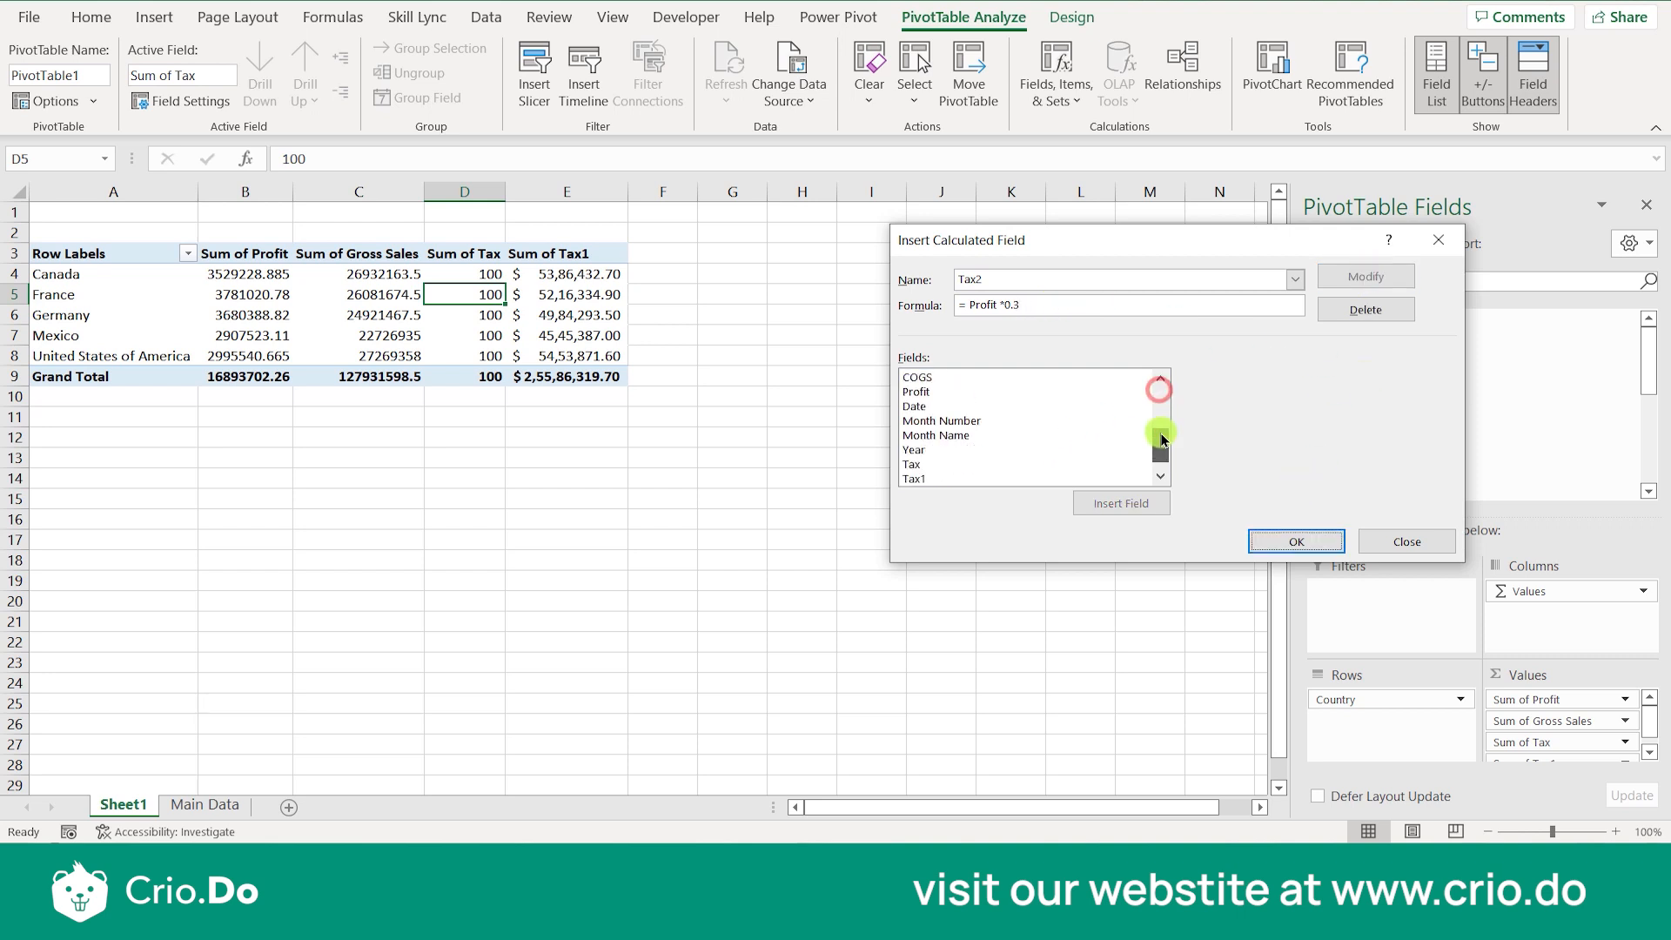
scroll(957, 466, down, 1)
click(916, 479)
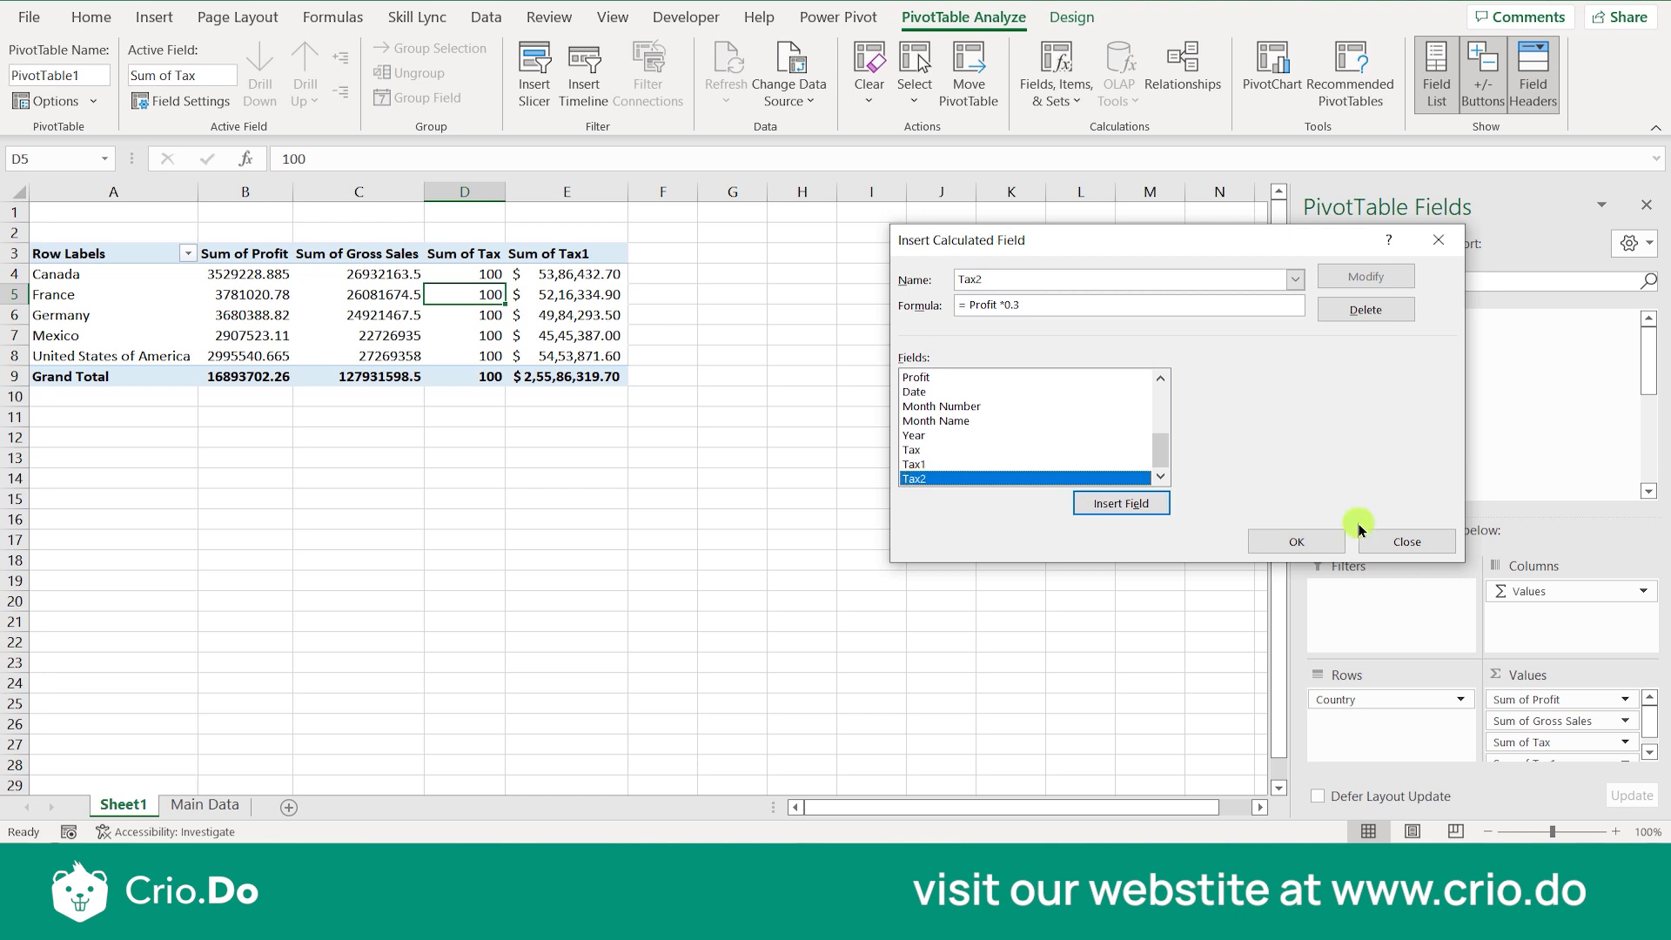
click(1300, 541)
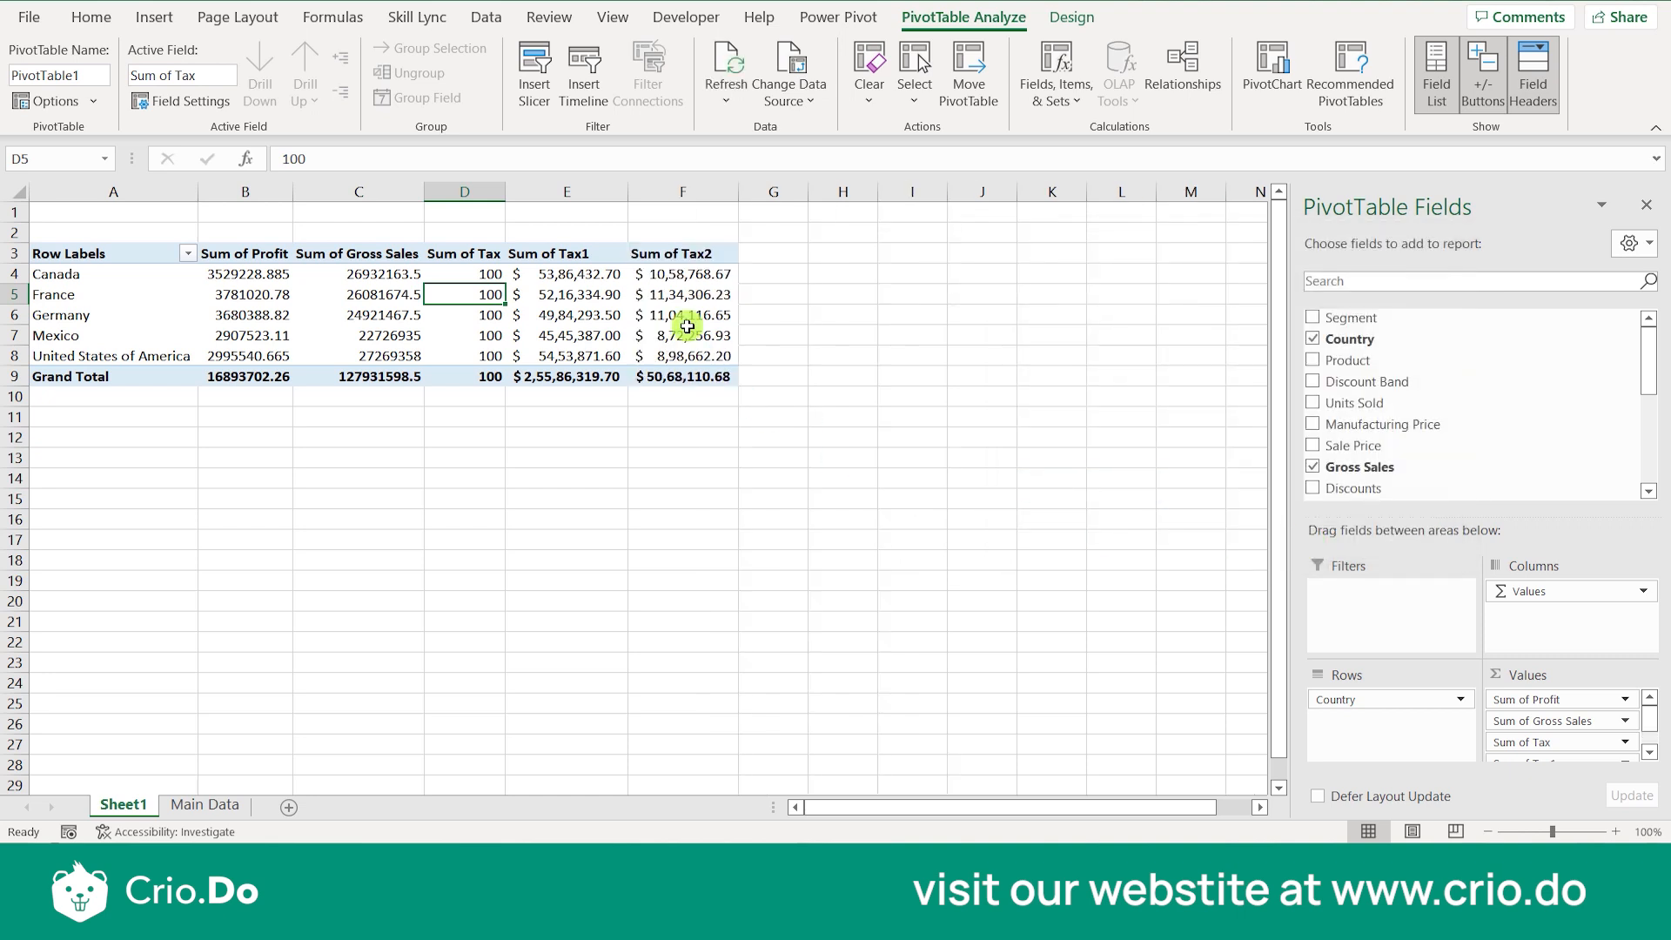
Examine the source table on the Main Data sheet back to its first columns and return to Sheet1.
click(206, 804)
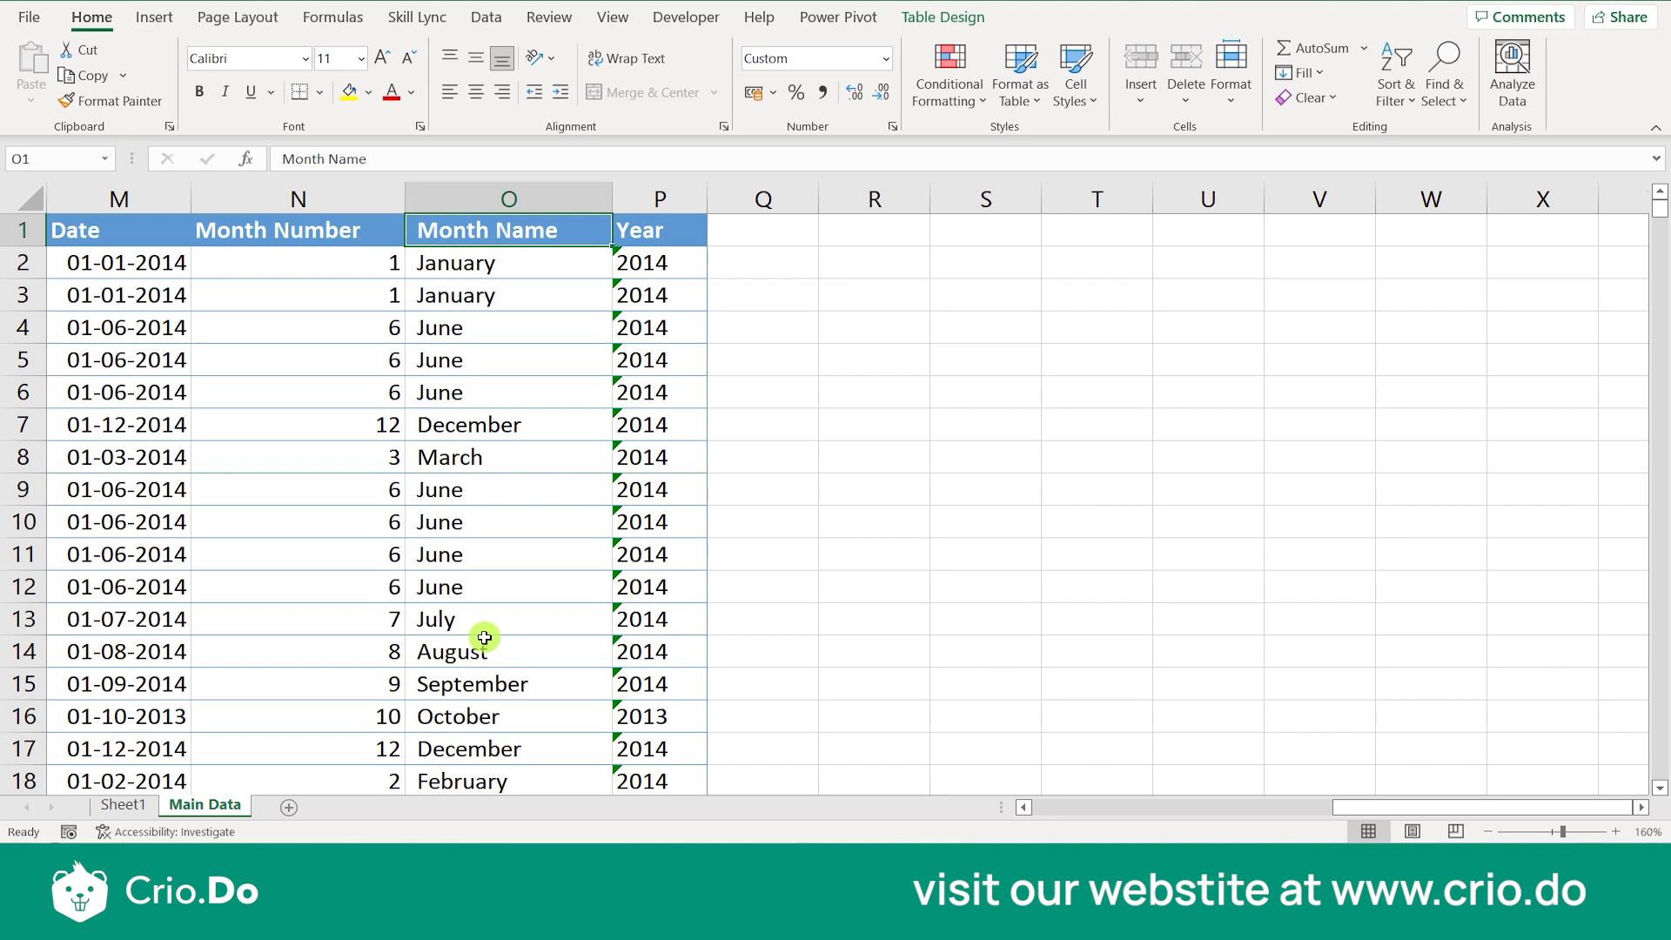
scroll(485, 638, left, 4)
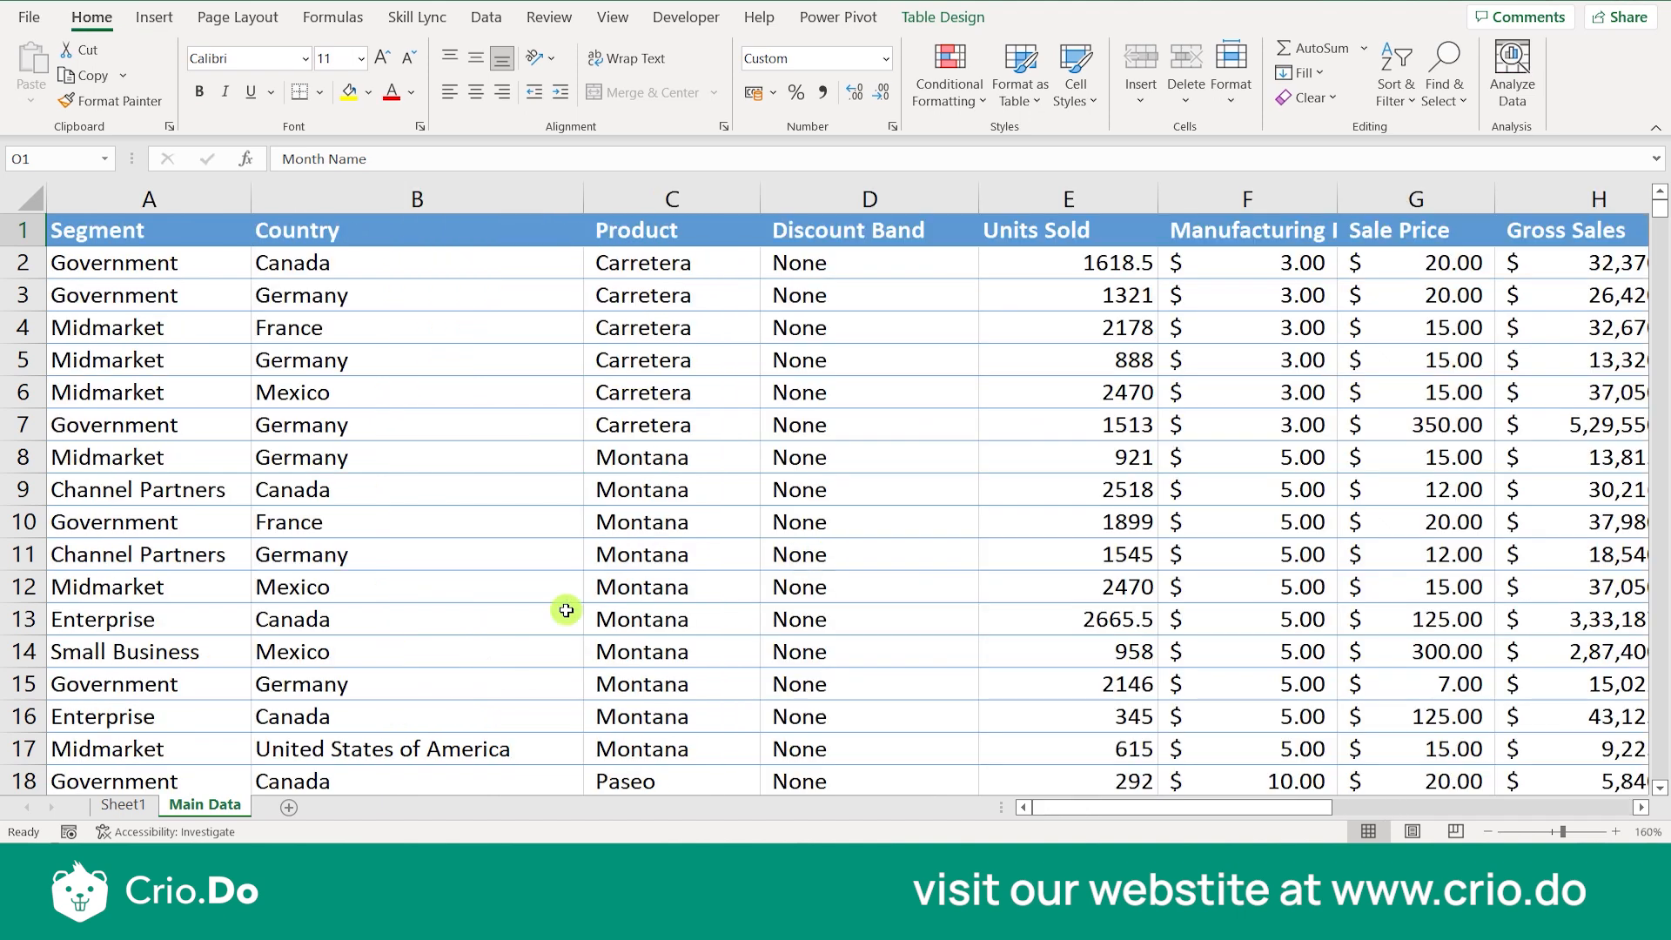
click(116, 806)
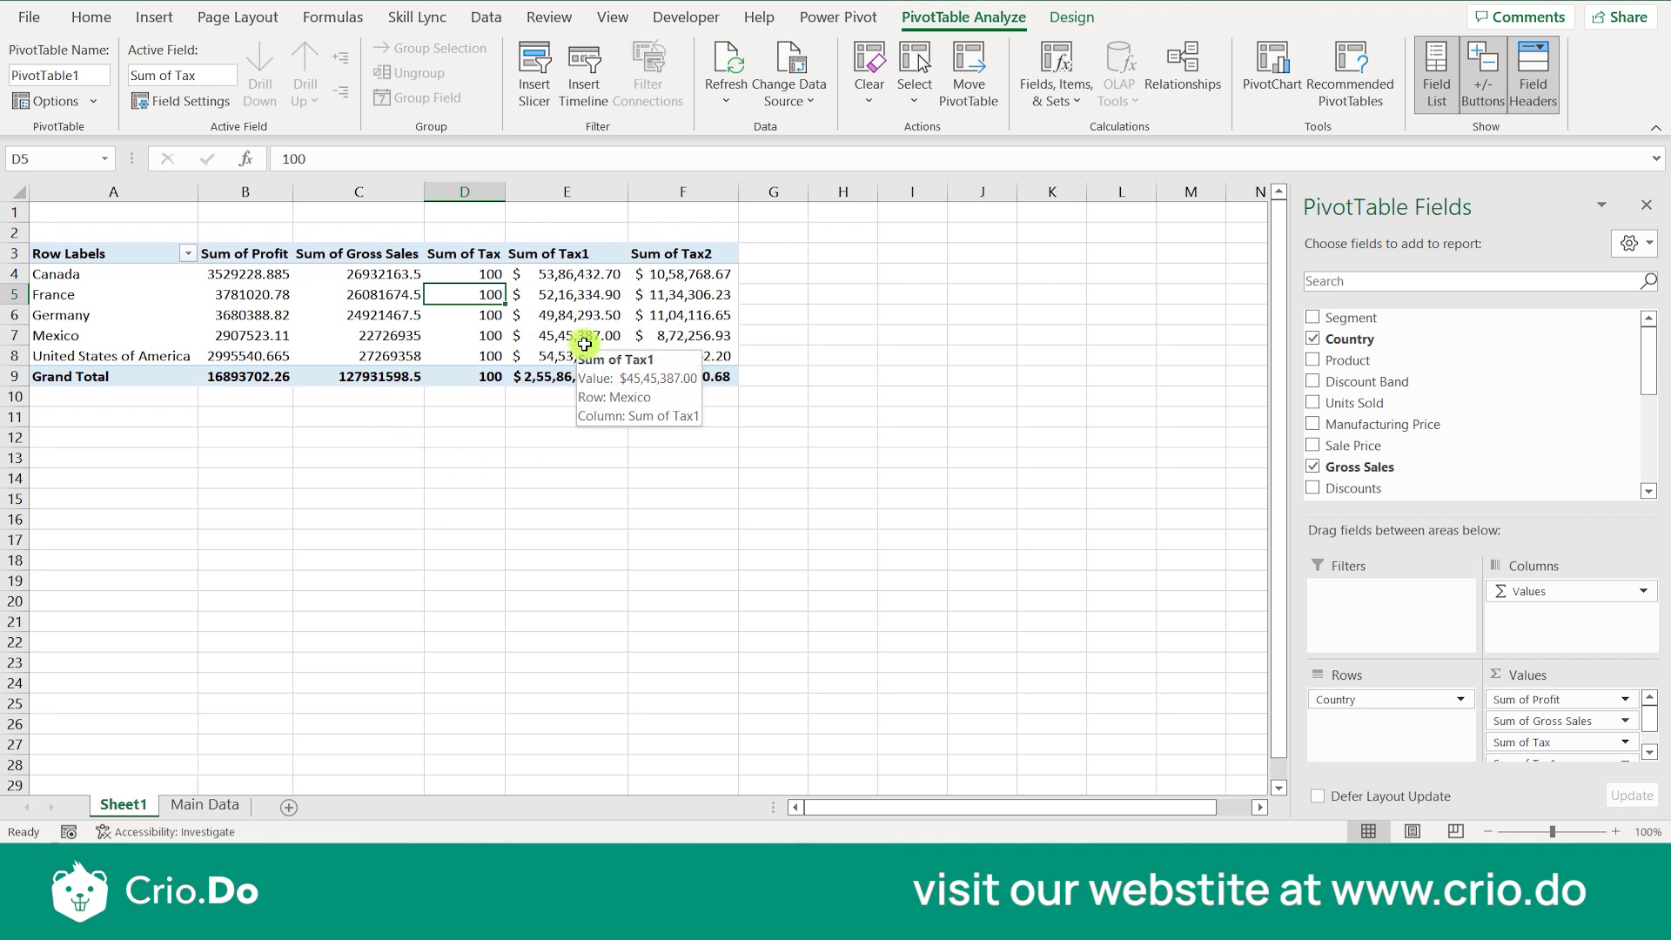
Start another calculated field in the PivotTable and name it Tax3.
click(1078, 117)
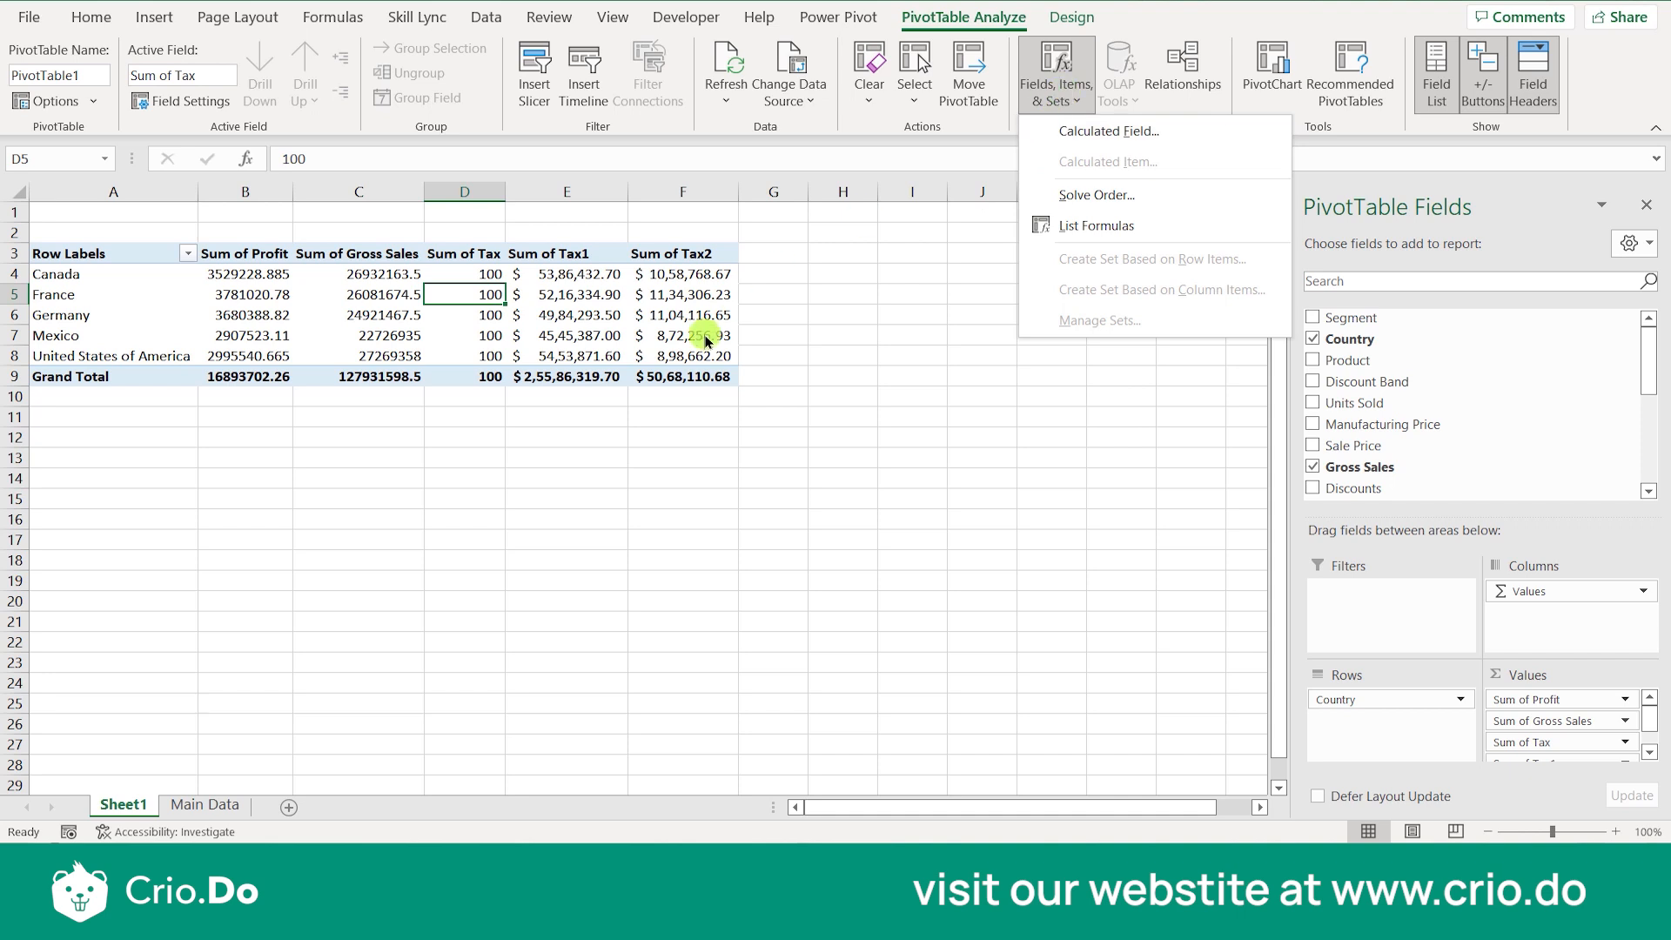
click(505, 338)
click(1049, 101)
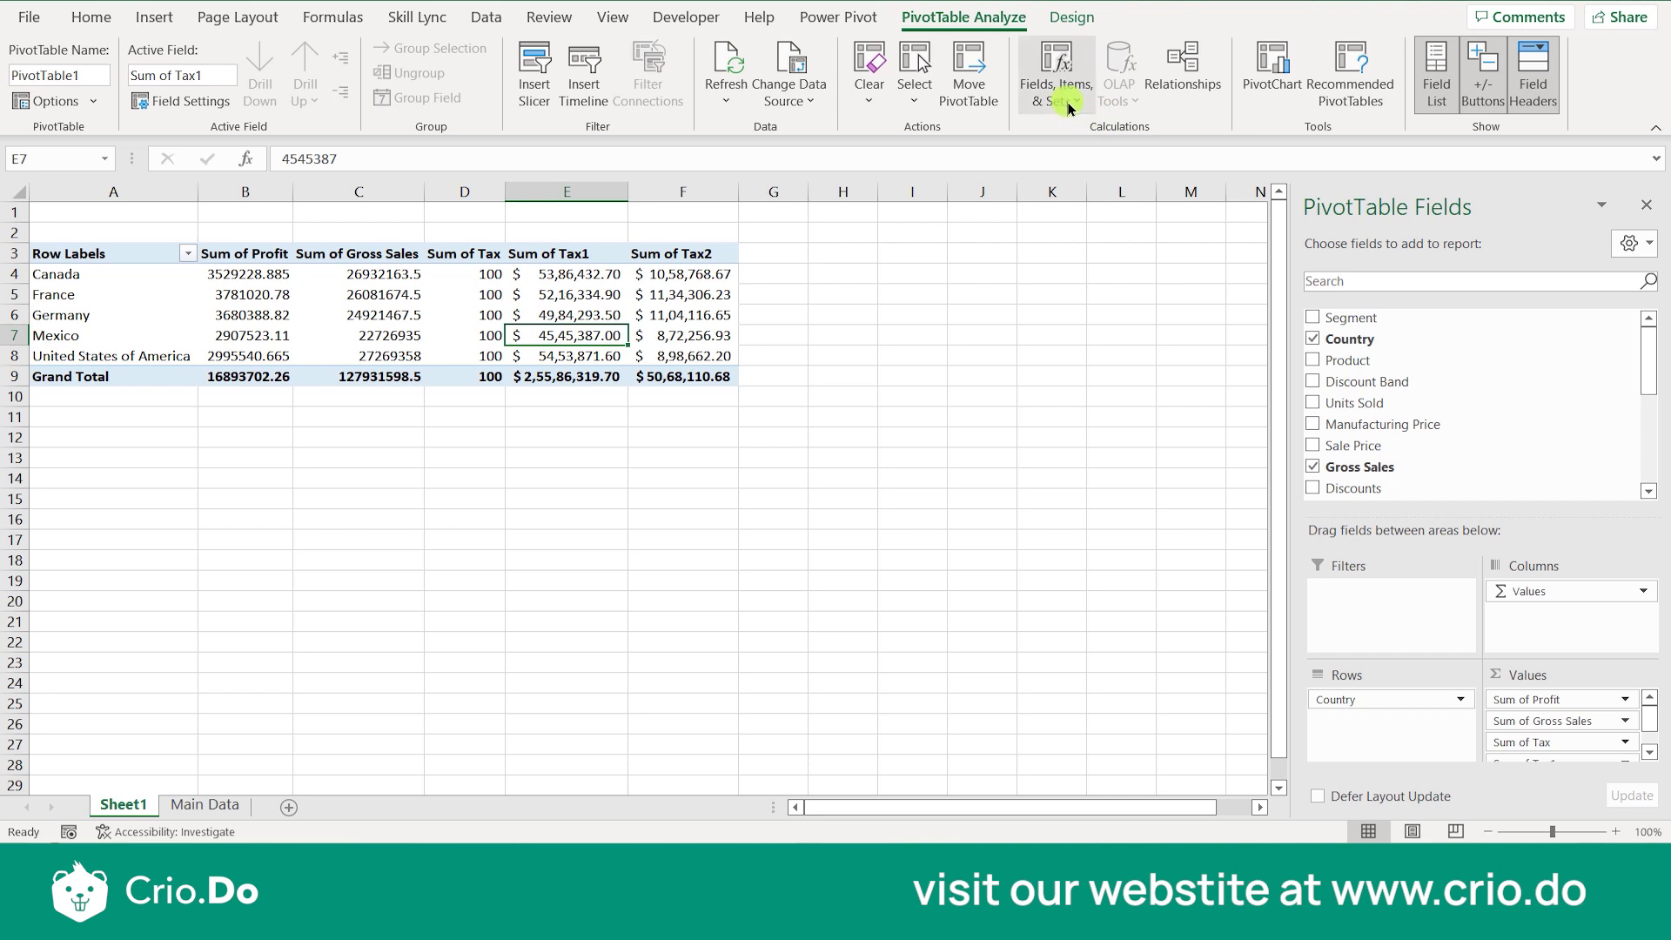
click(1069, 106)
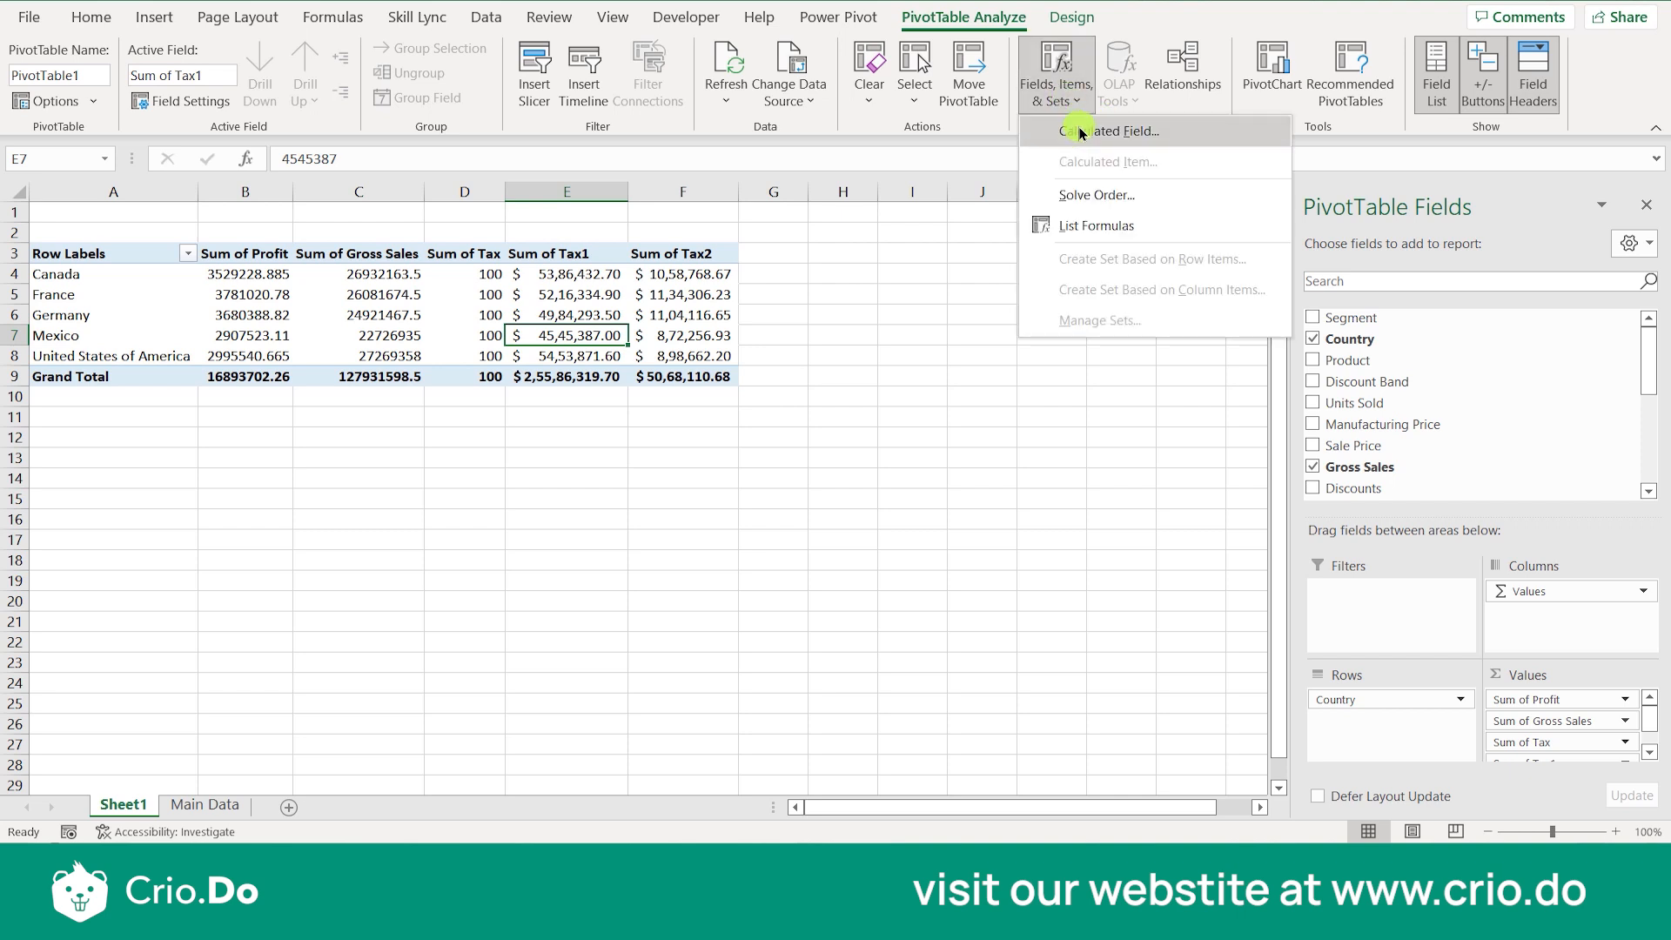
click(1077, 131)
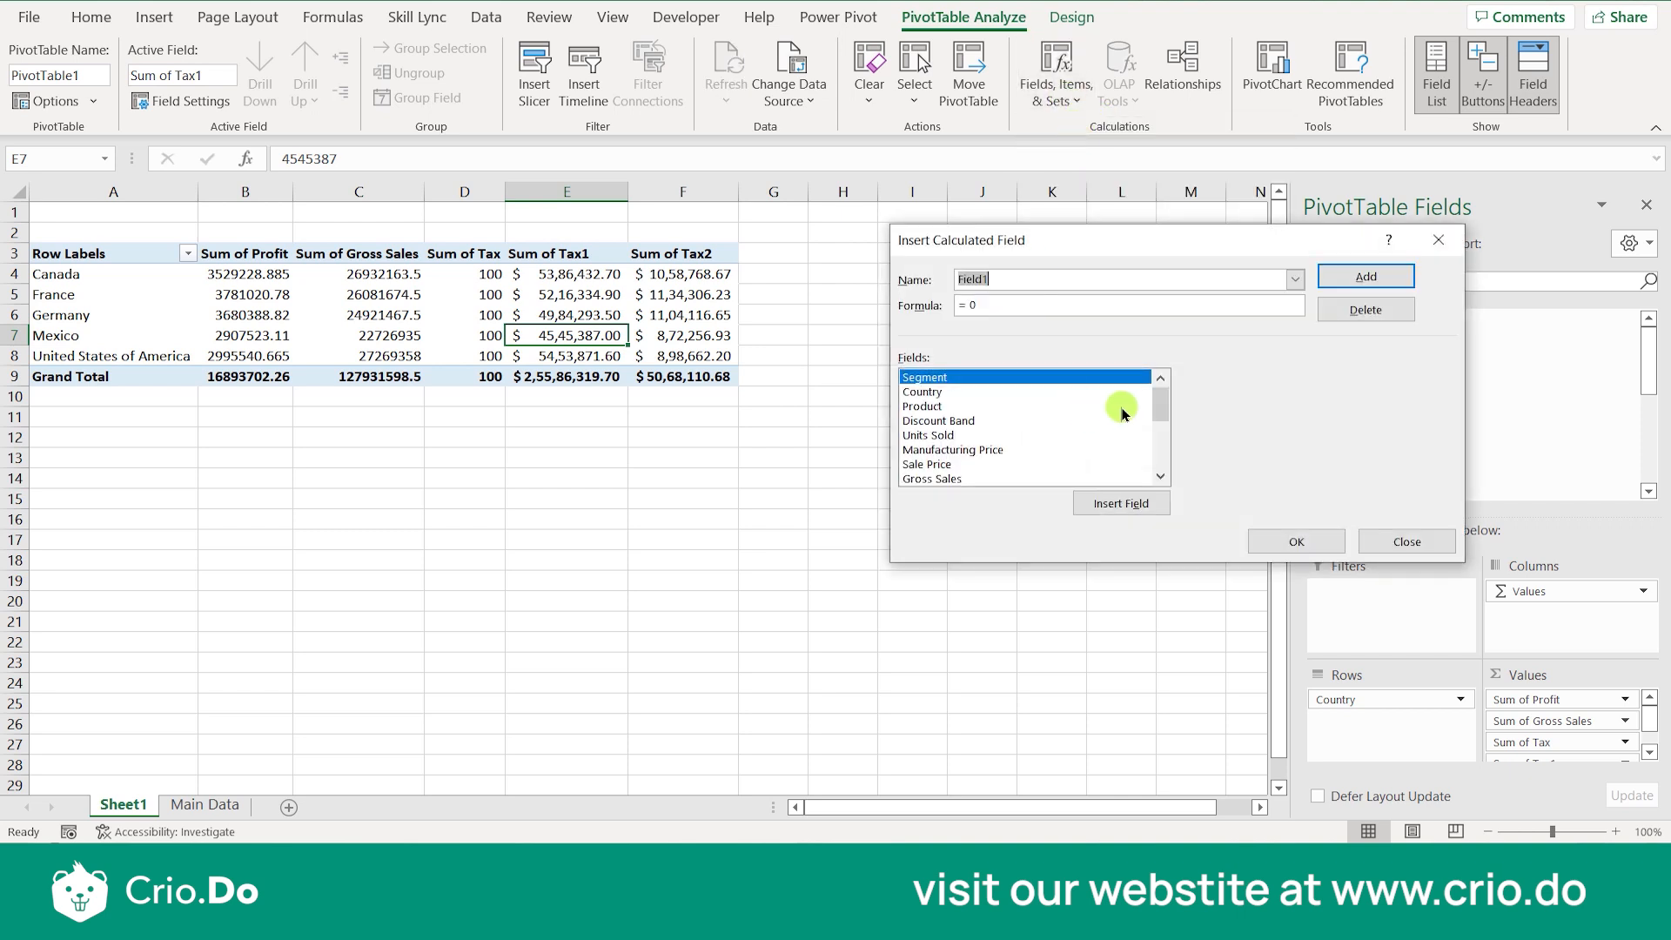
click(1015, 290)
key(BackSpace)
key(BackSpace)
key(BackSpace)
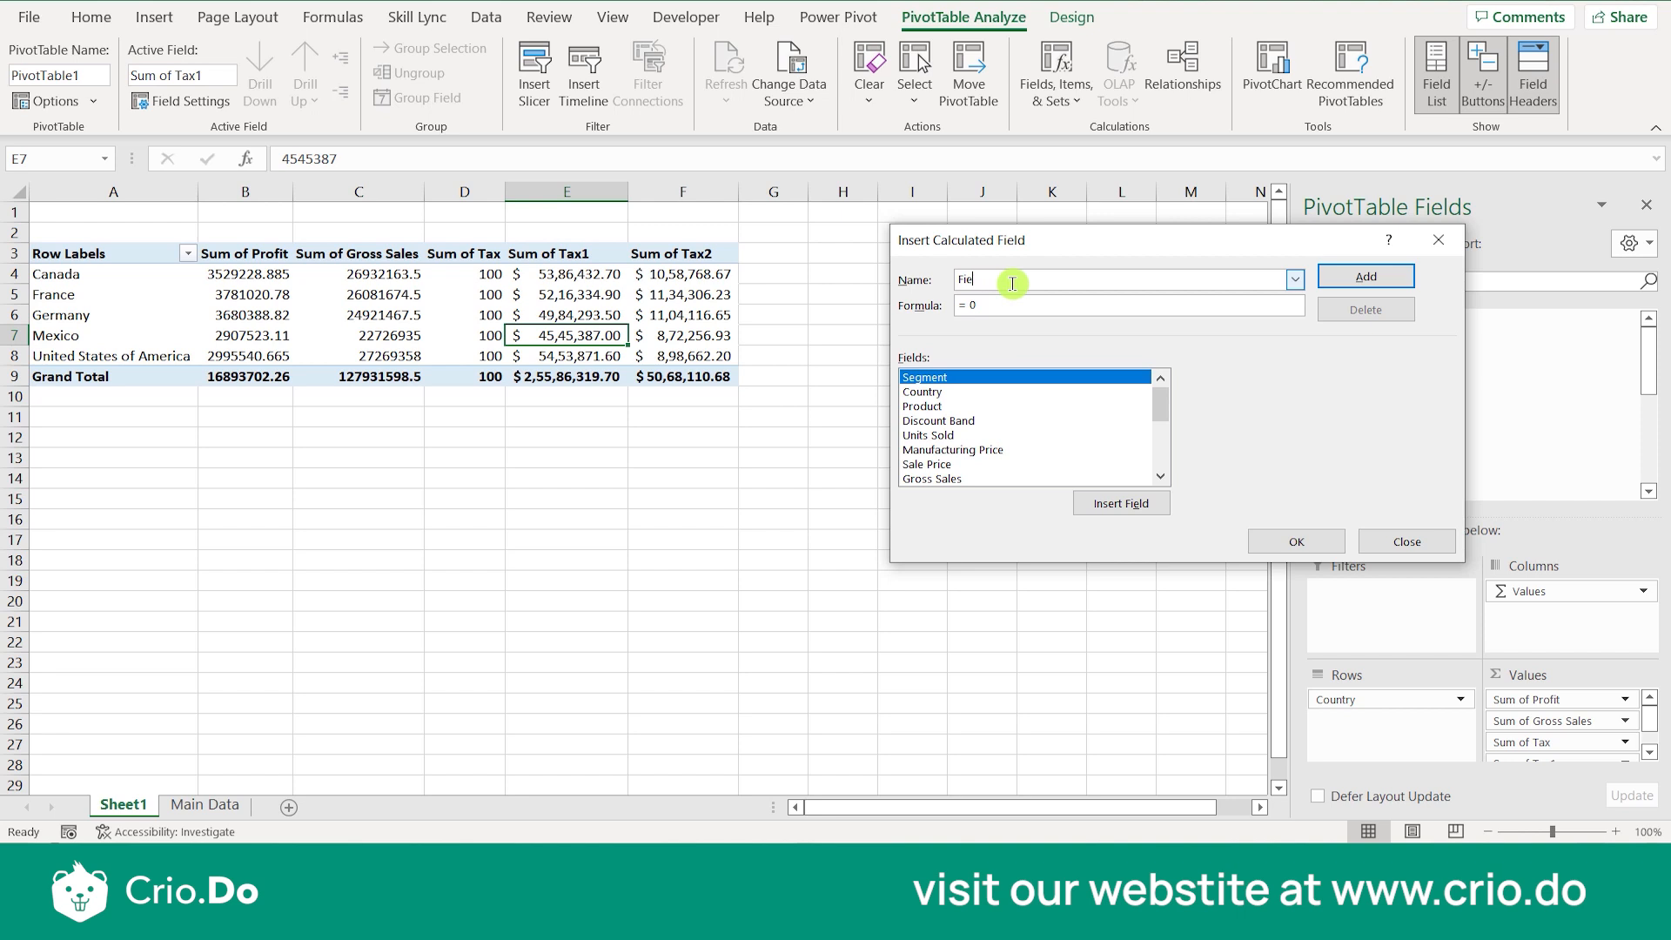
text(Tax3)
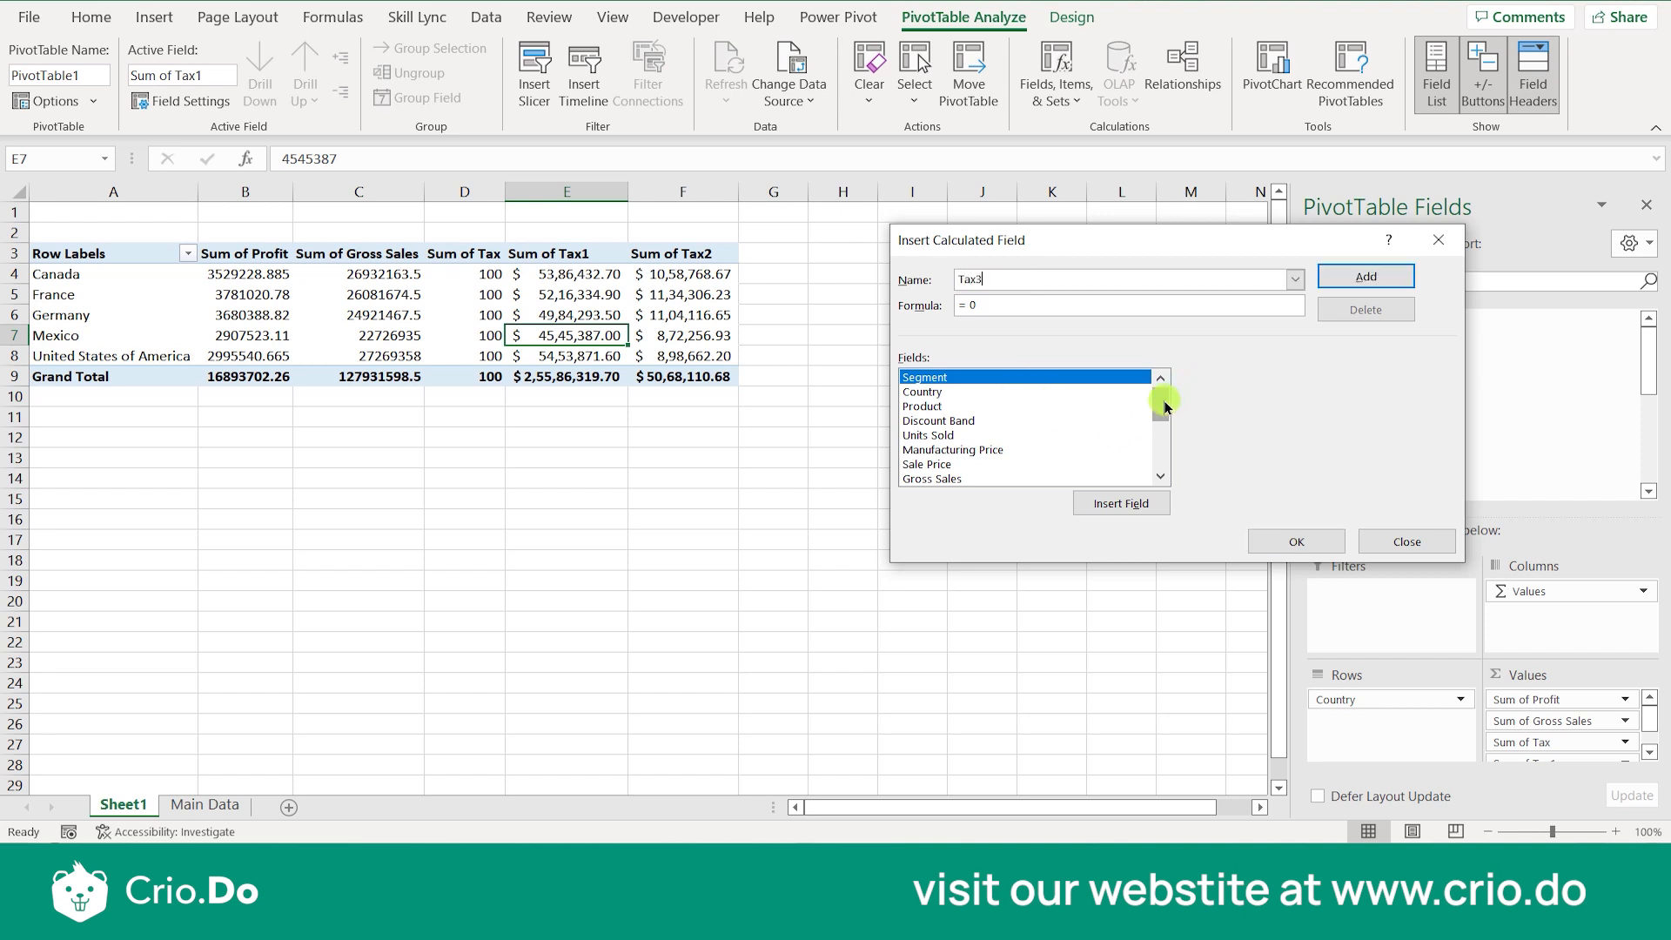
Set Tax3's formula to = 'Sale Price' *0.1 using the Sale Price source field and add the field.
drag(1167, 407, 1163, 451)
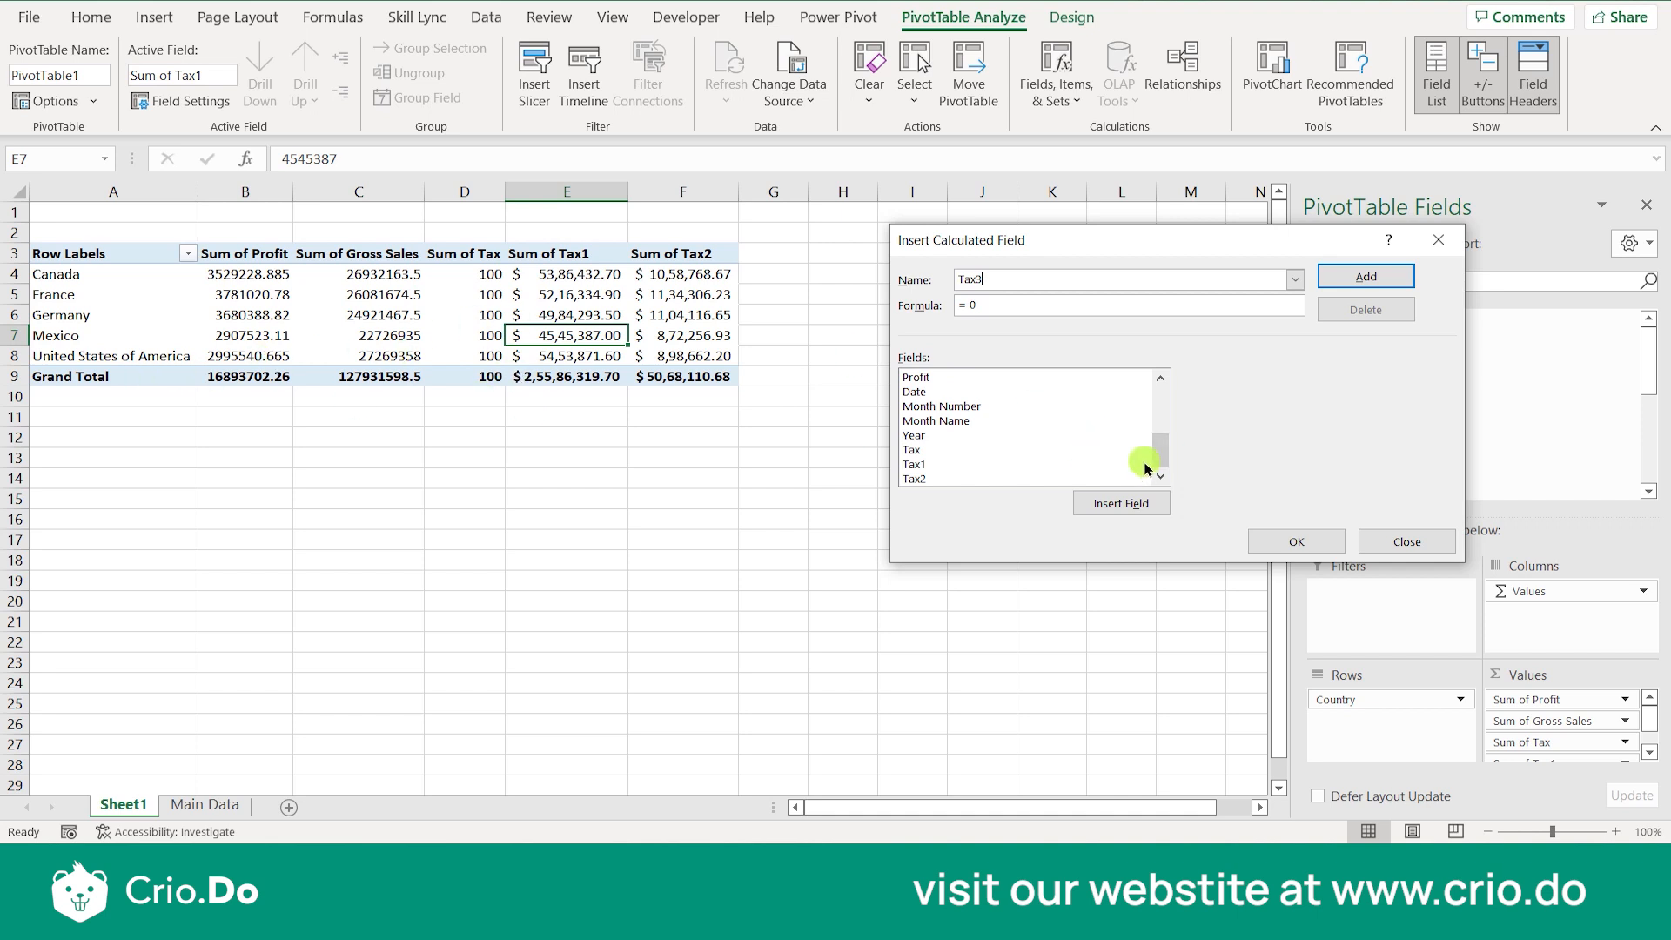
mouse_move(1160, 436)
mouse_down()
mouse_move(1160, 388)
mouse_move(1169, 416)
mouse_up()
click(962, 391)
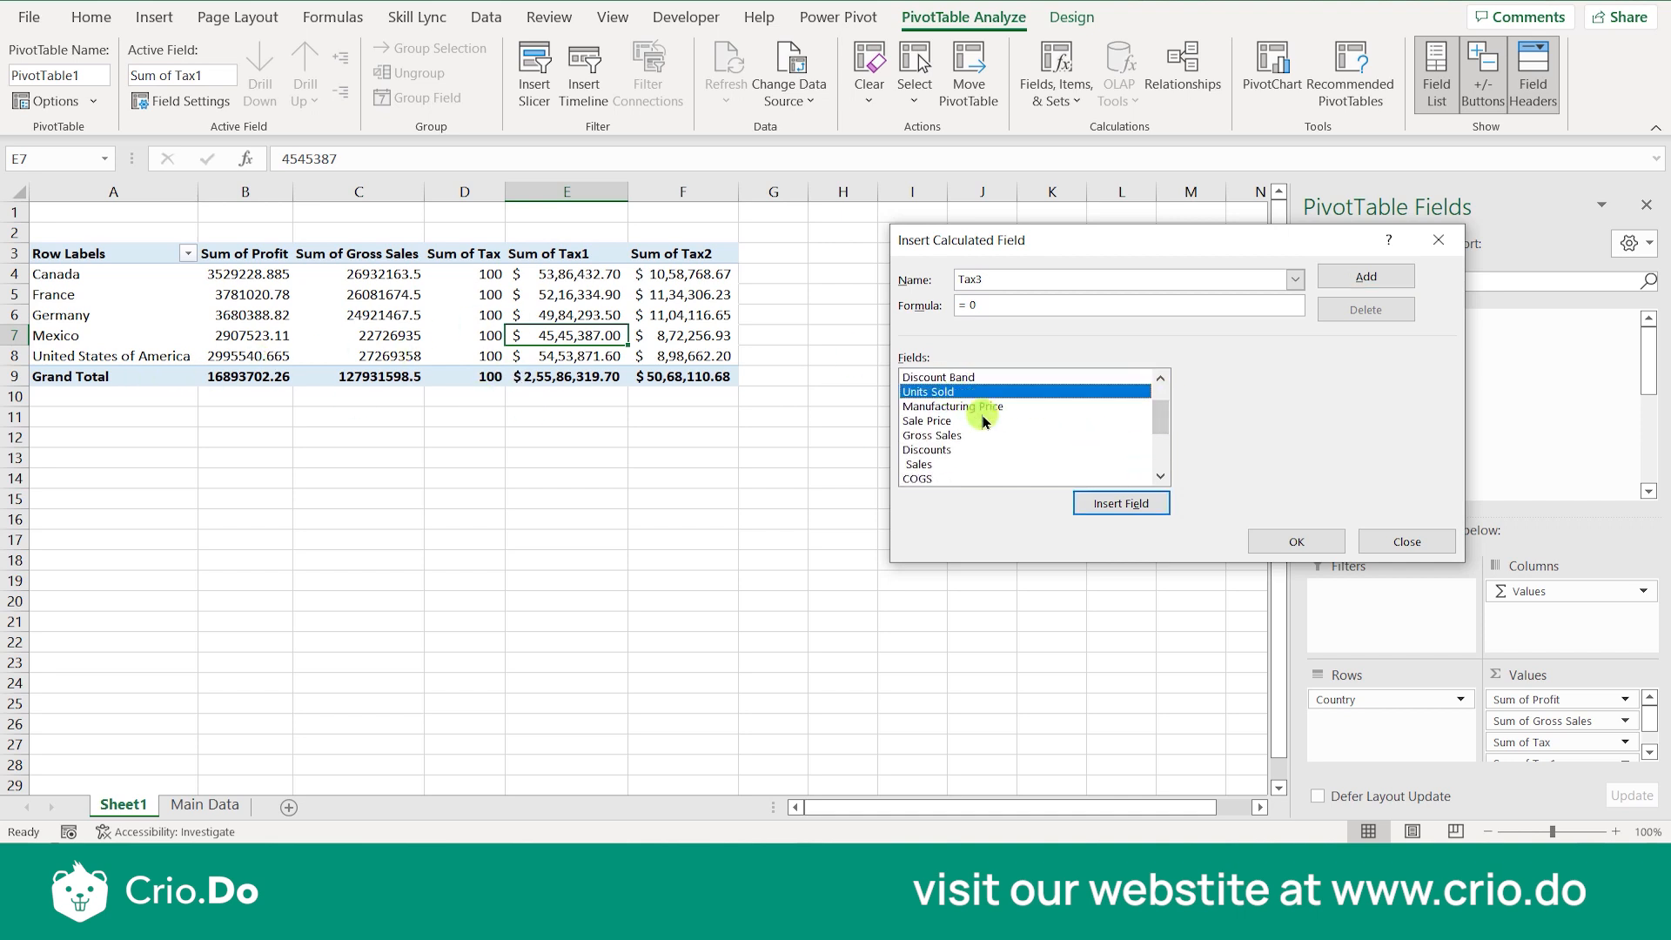
click(949, 421)
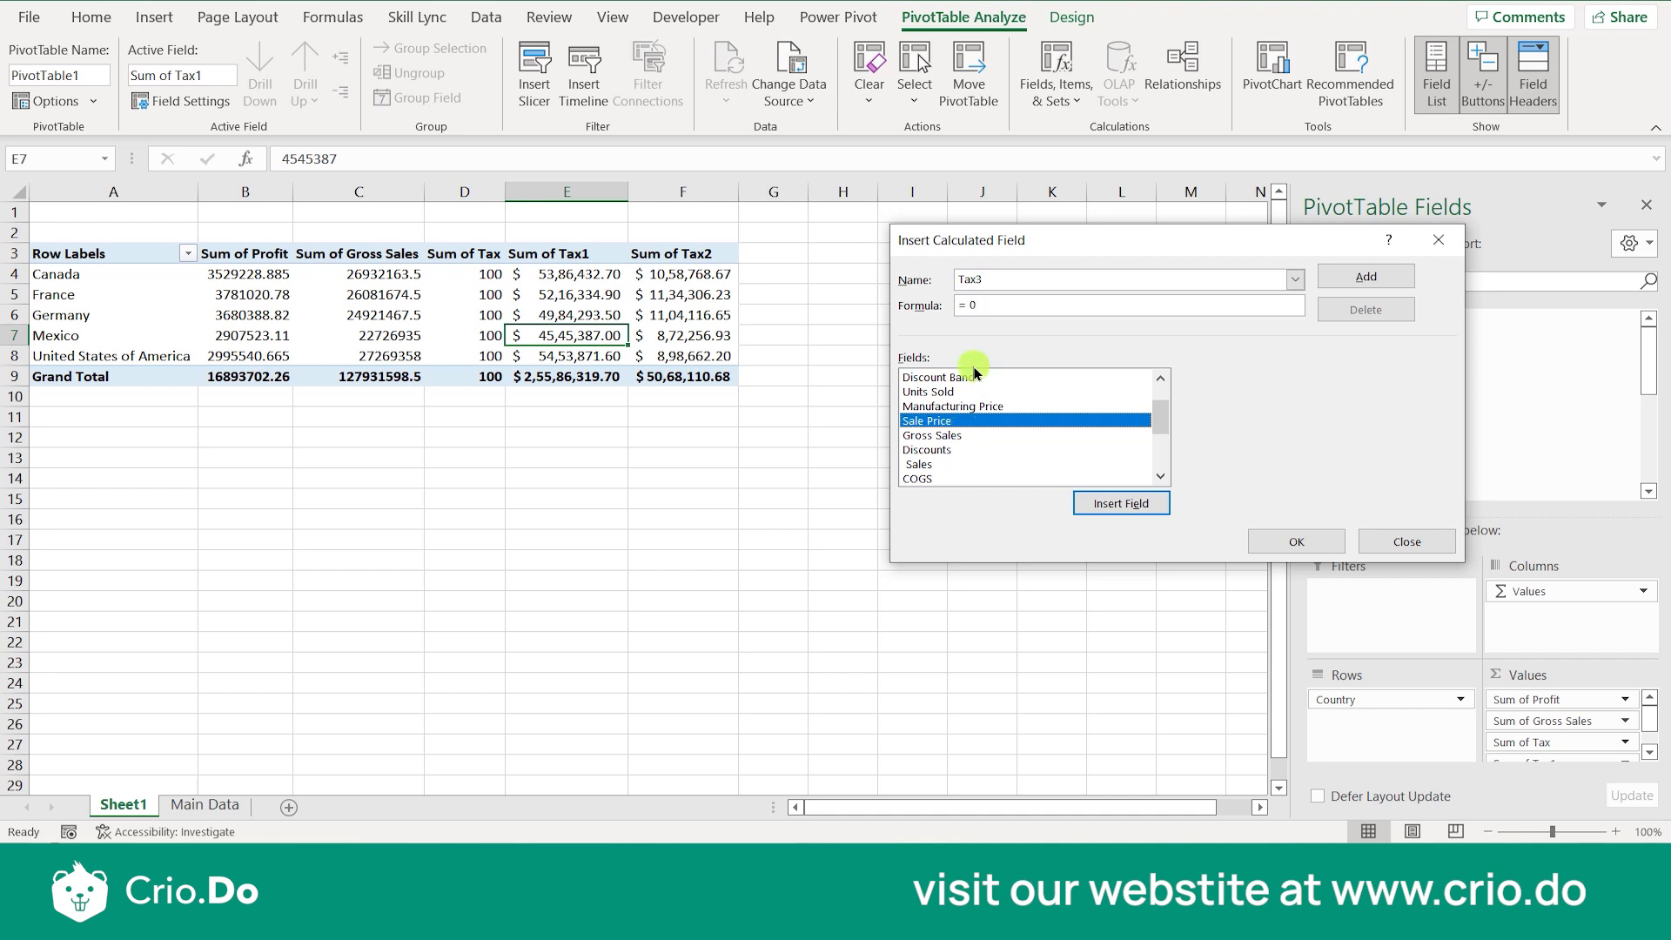
click(984, 307)
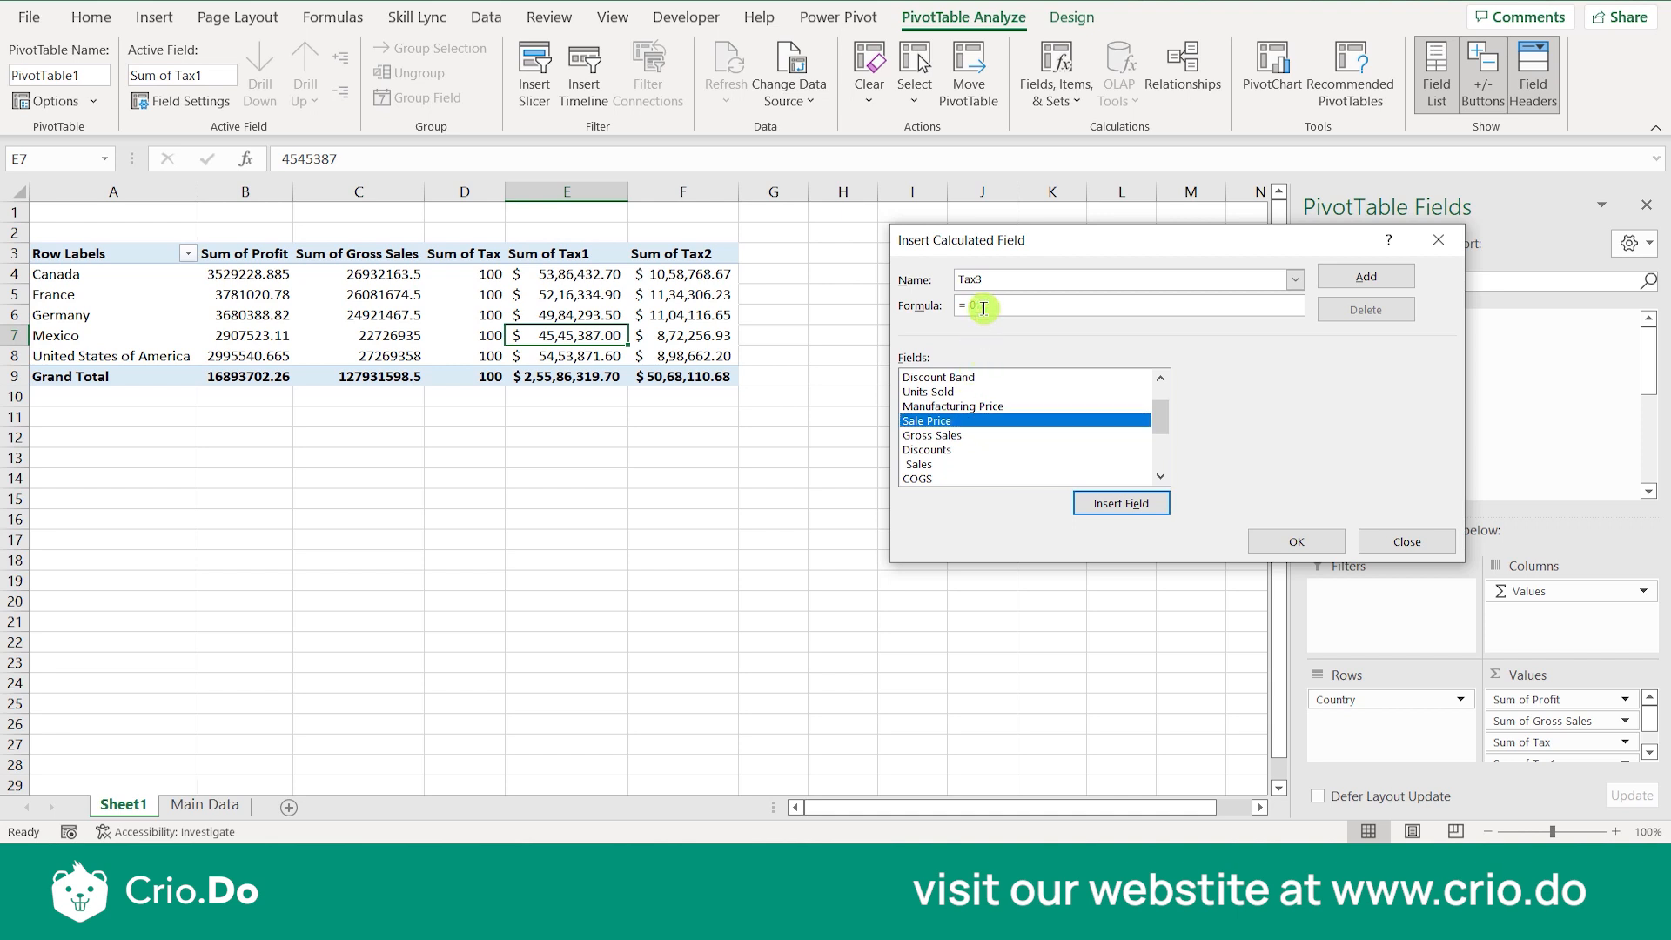
key(BackSpace)
click(923, 420)
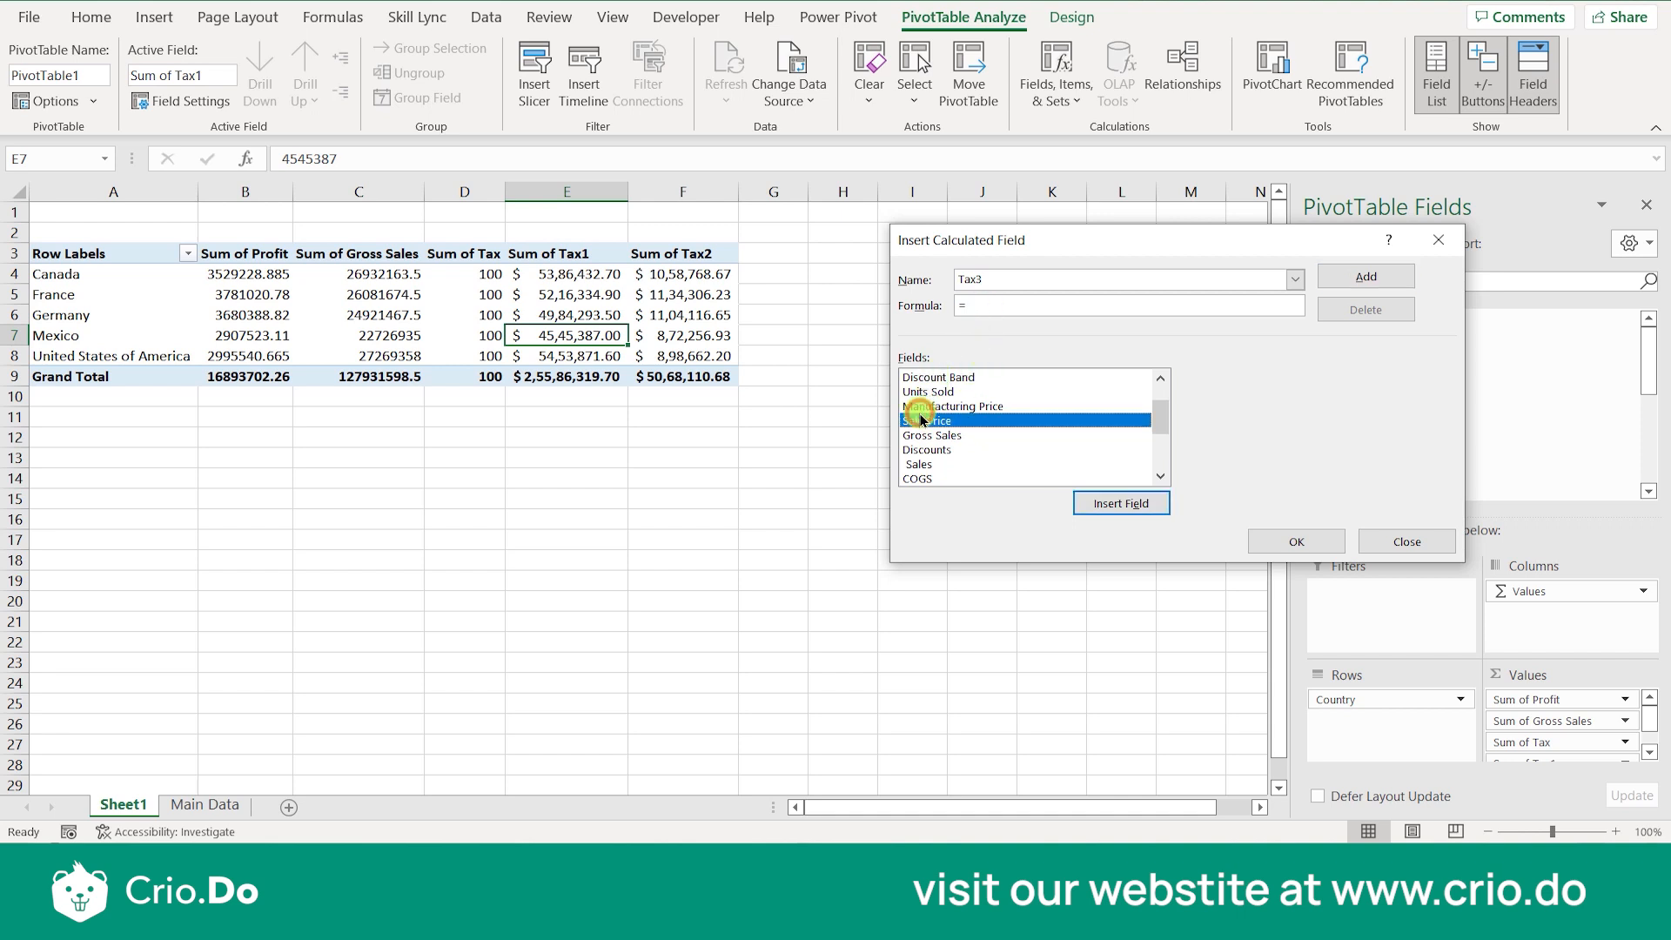
click(1118, 501)
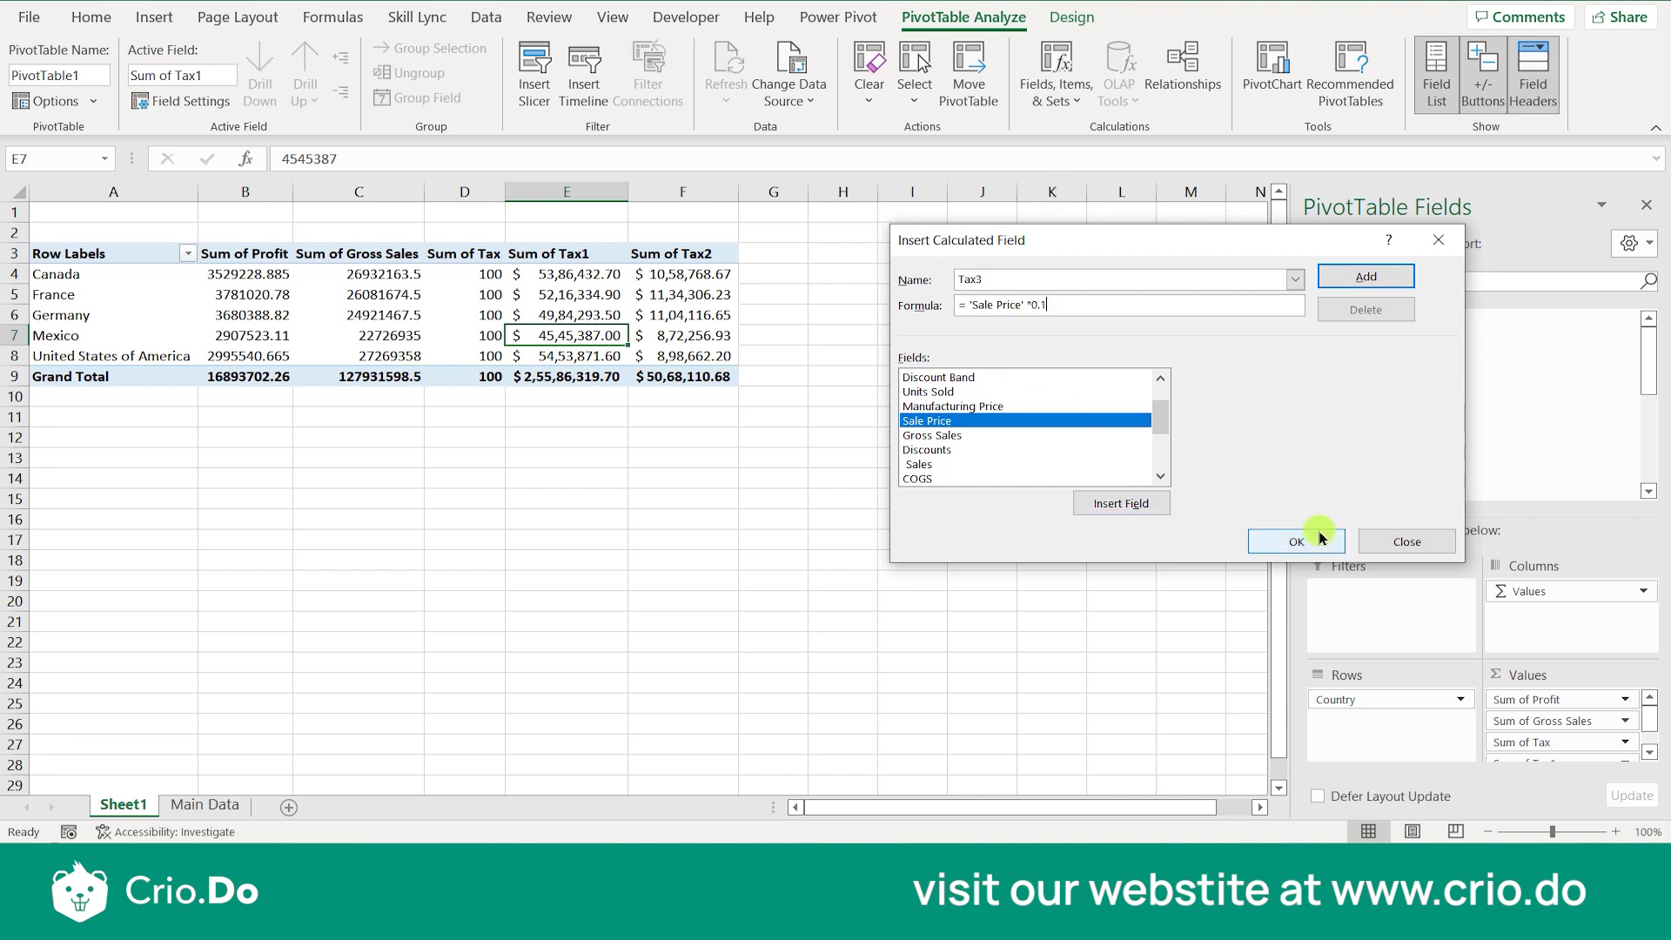
click(1393, 279)
Select Tax3 in the list of fields and confirm the calculated field so it joins the PivotTable's values.
drag(1159, 387, 1158, 449)
click(973, 478)
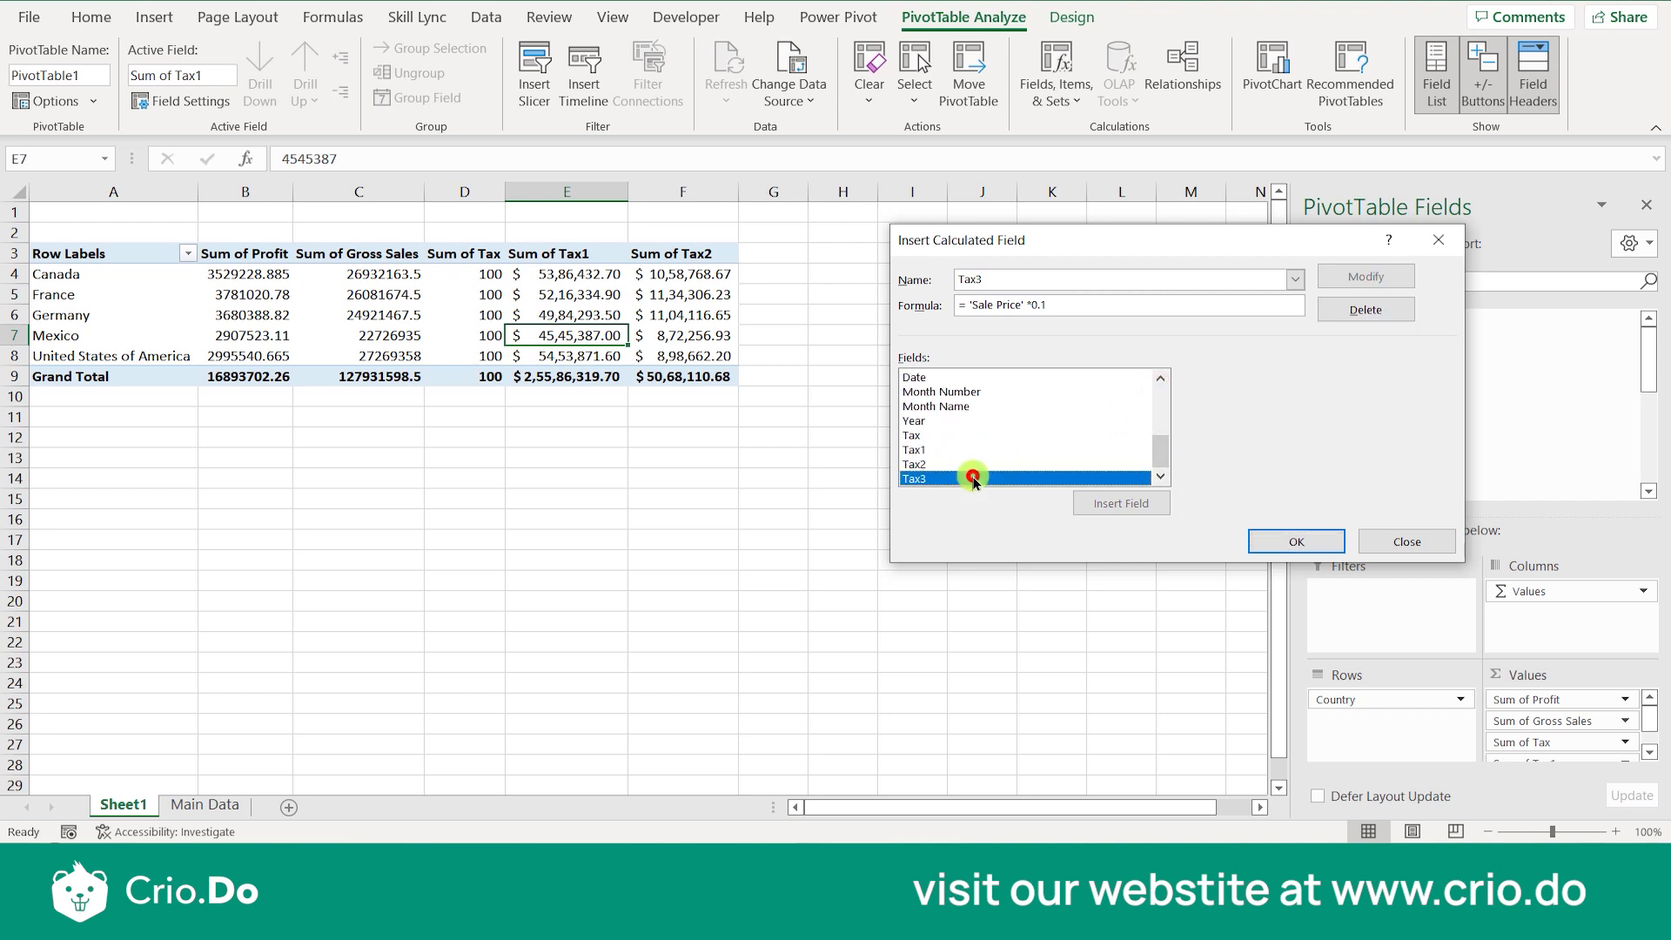
click(1288, 540)
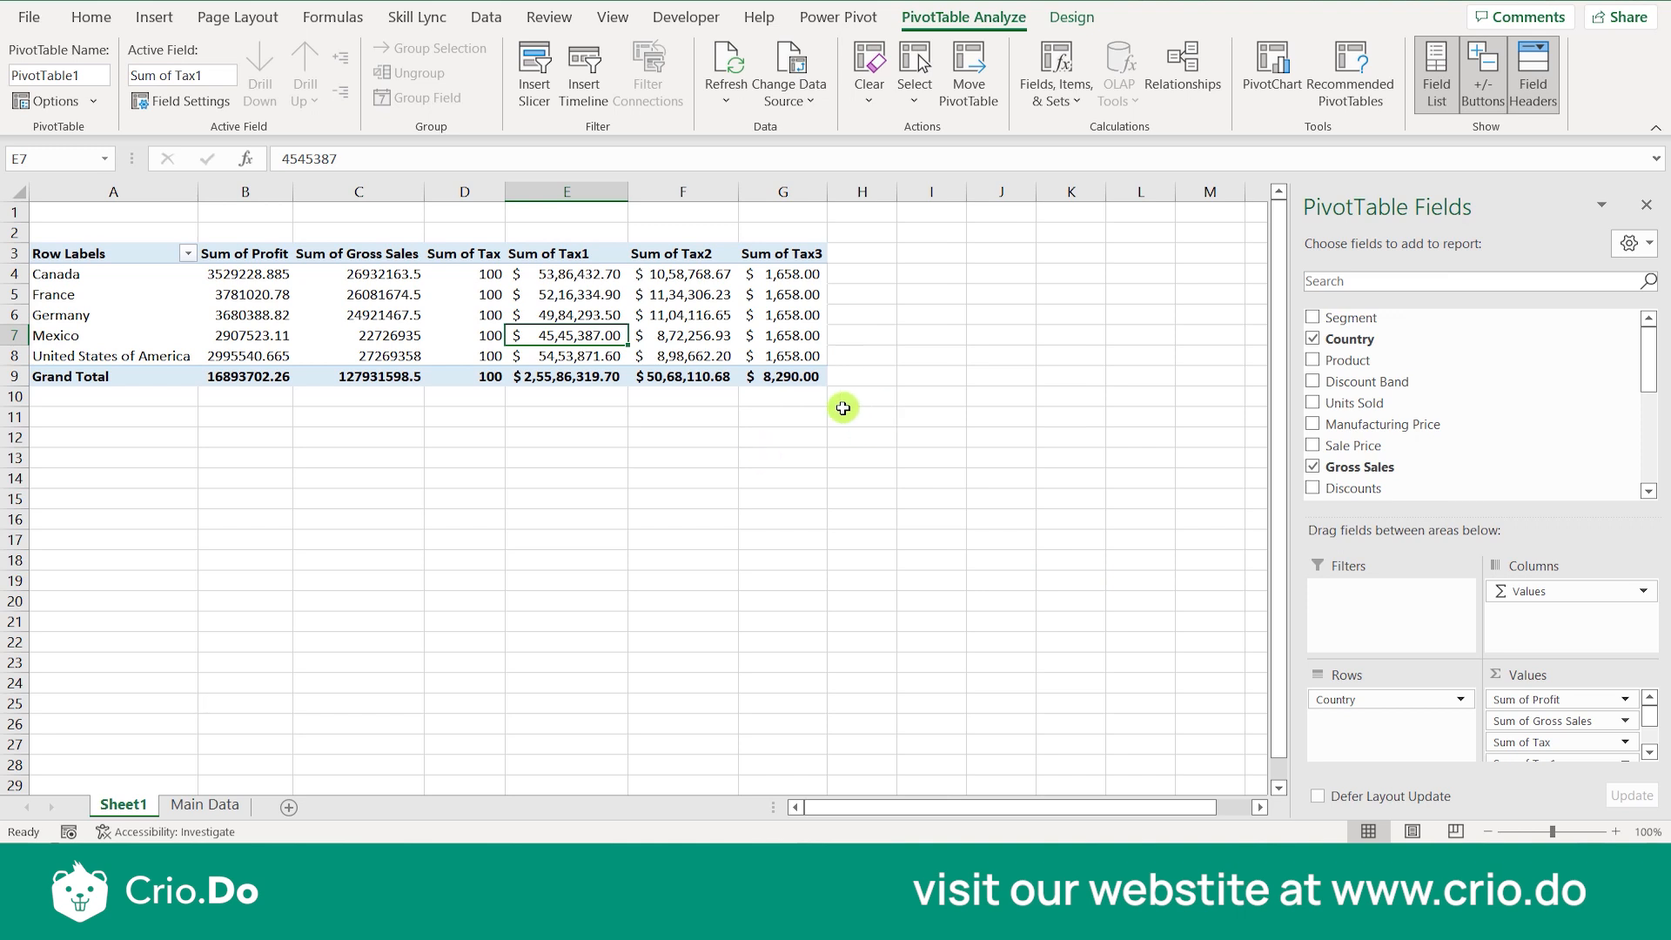
click(806, 353)
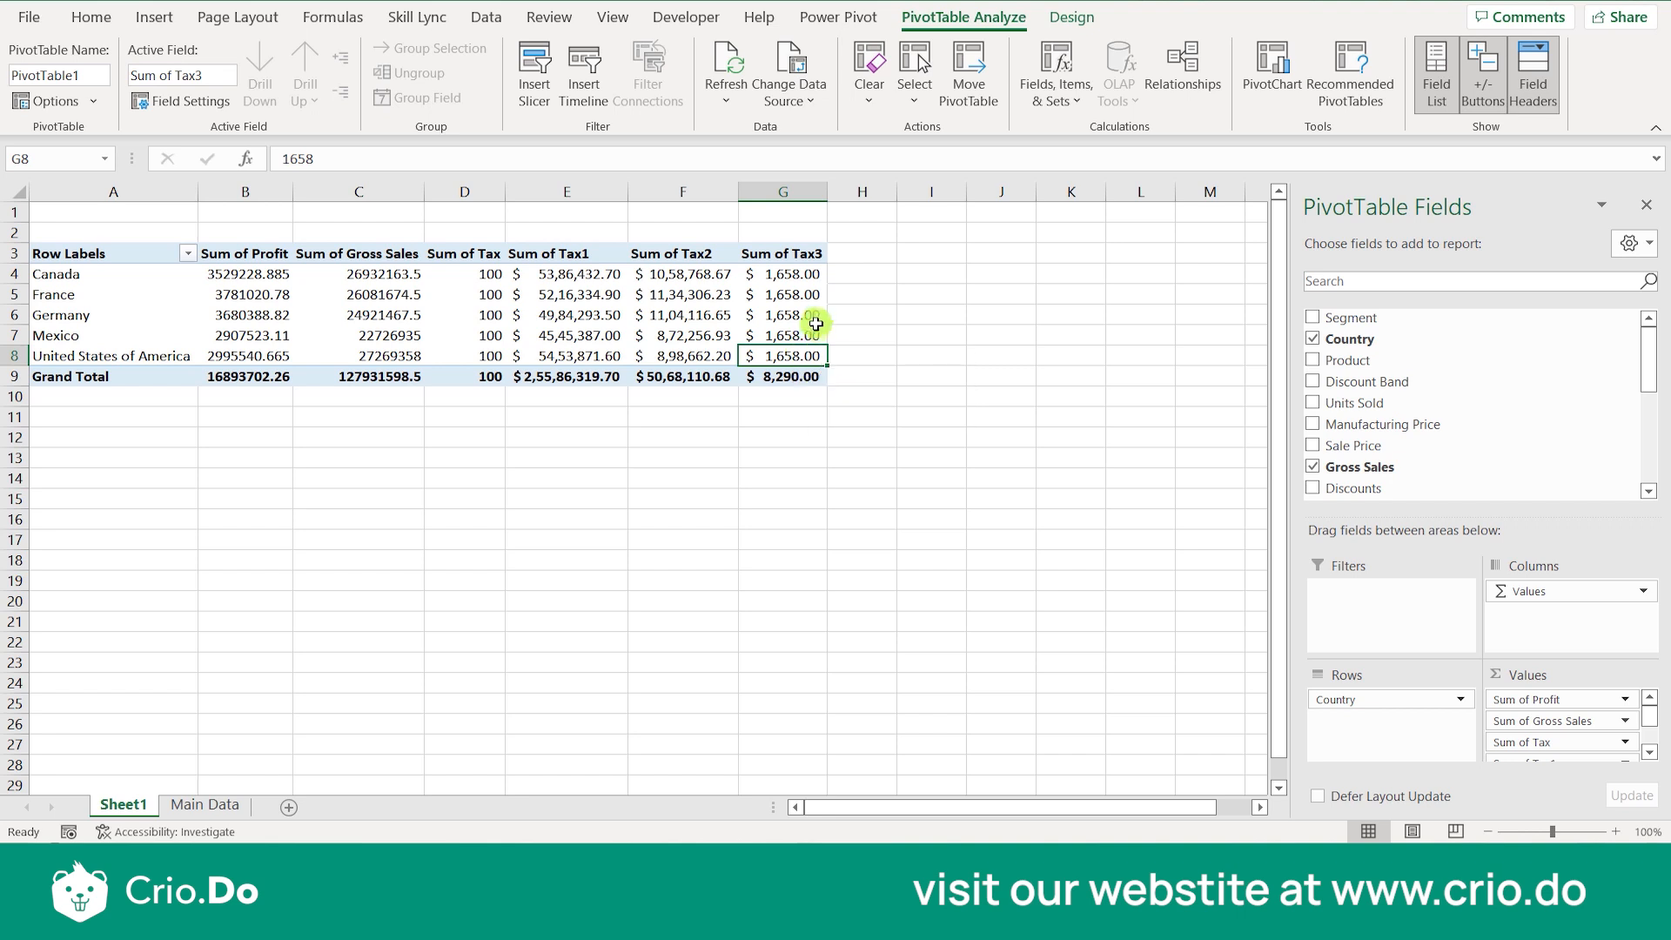
mouse_move(818, 318)
click(1042, 100)
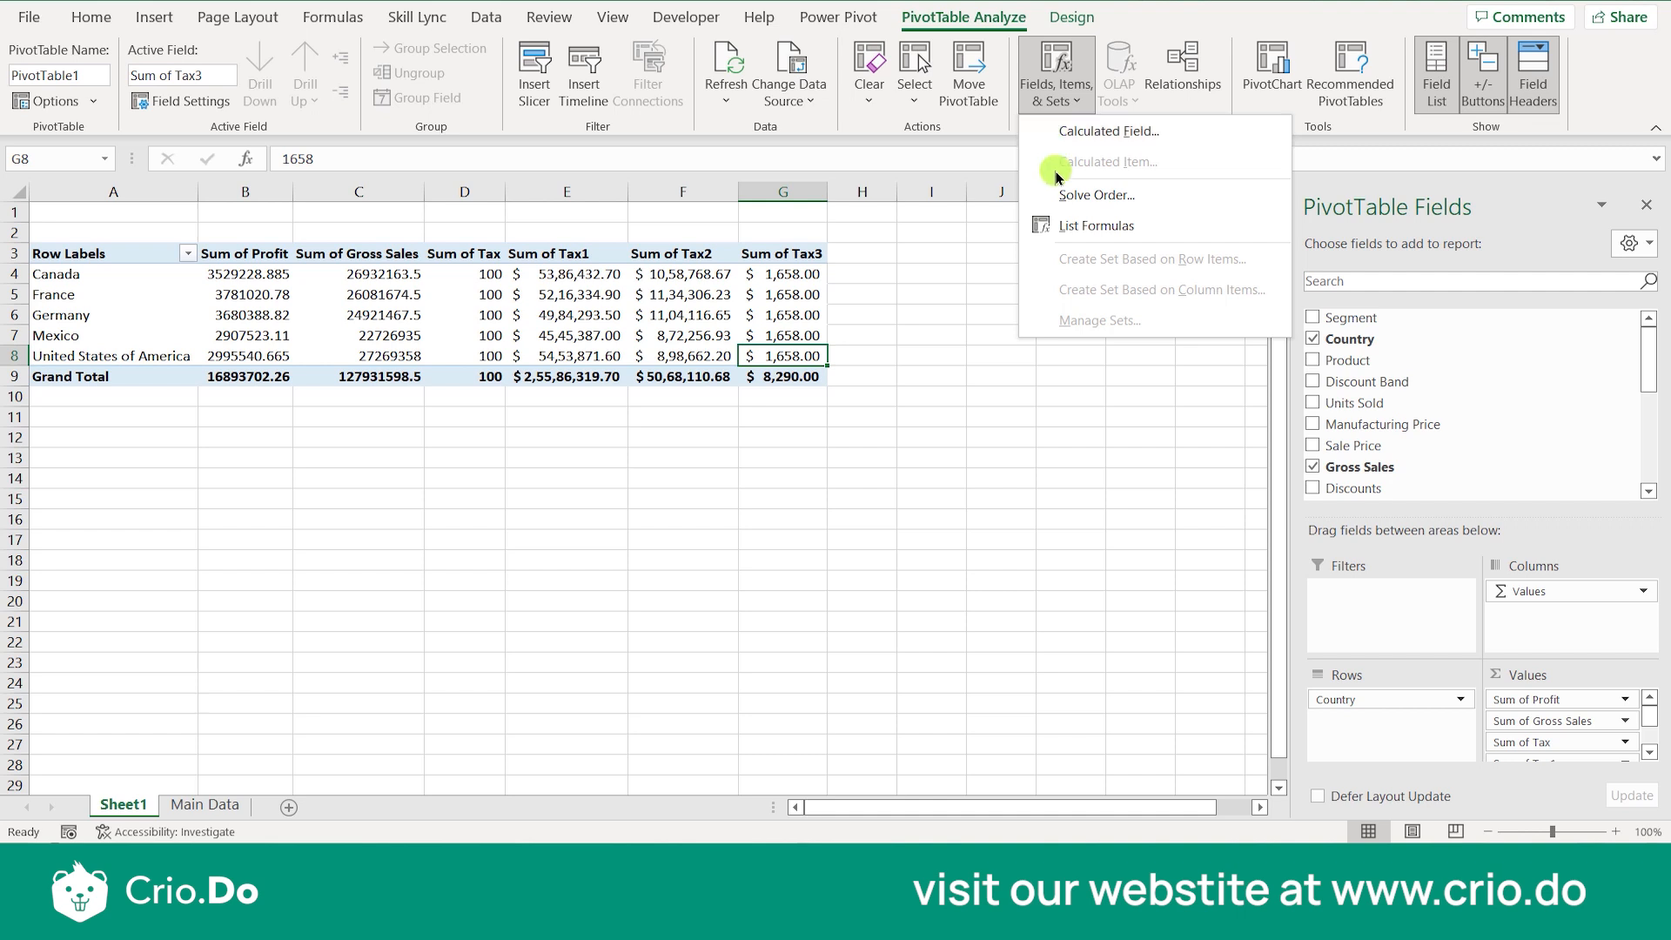
click(853, 283)
click(1064, 67)
click(891, 298)
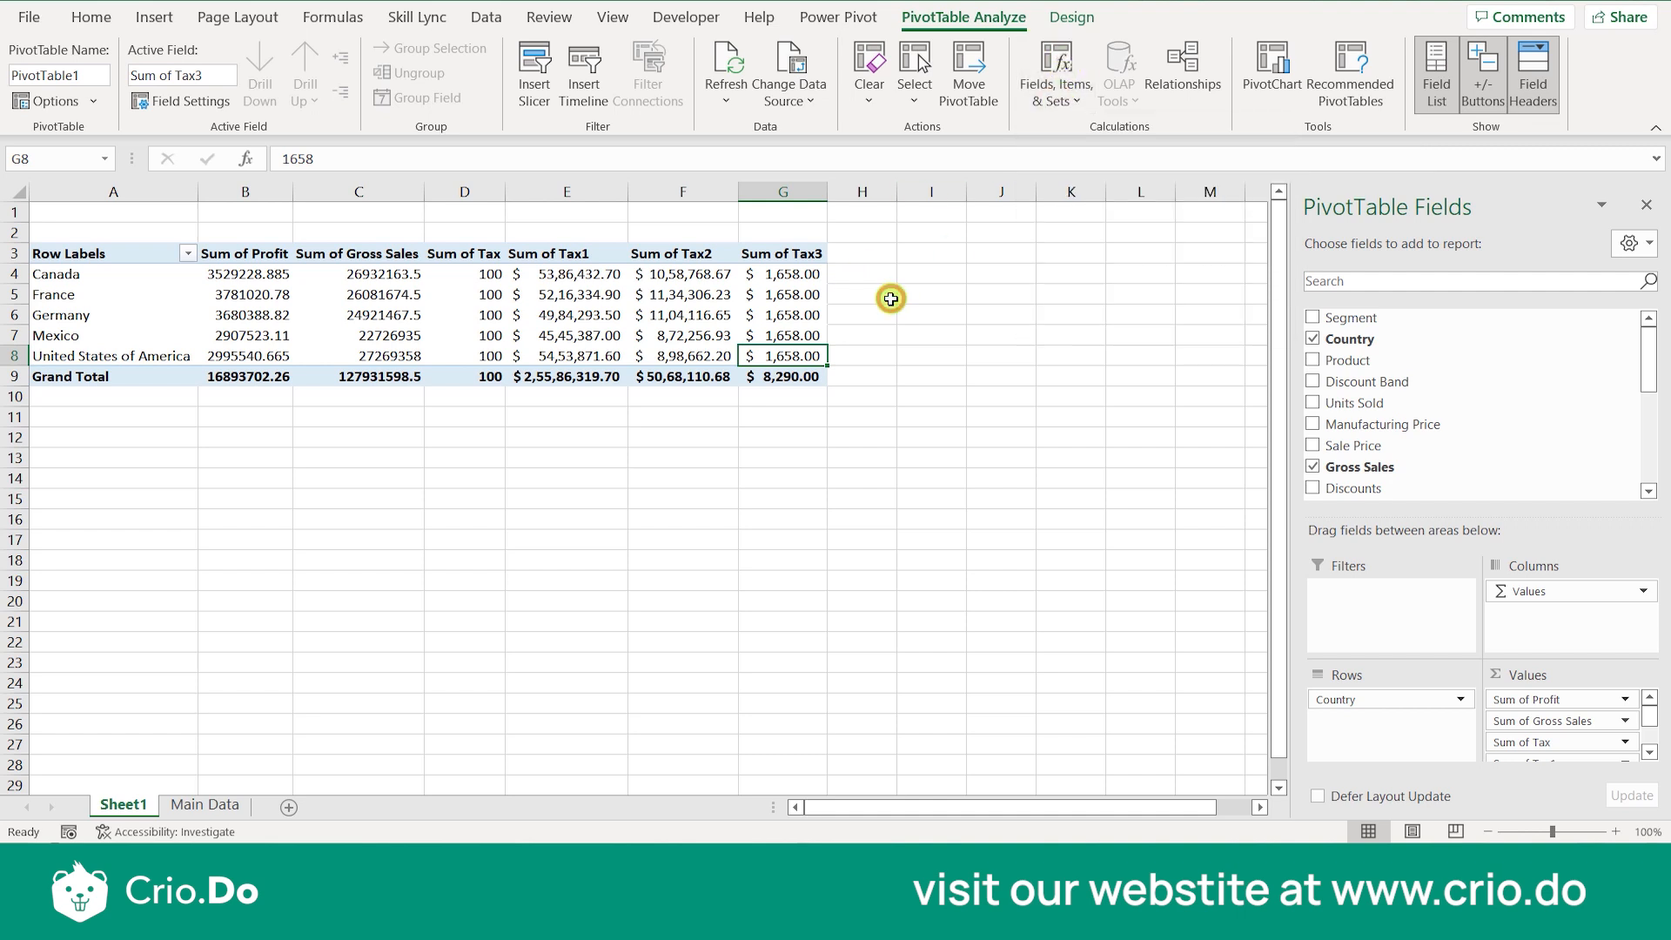
click(1057, 74)
click(905, 276)
Start a calculated item in the Country field from the Germany row label.
click(146, 312)
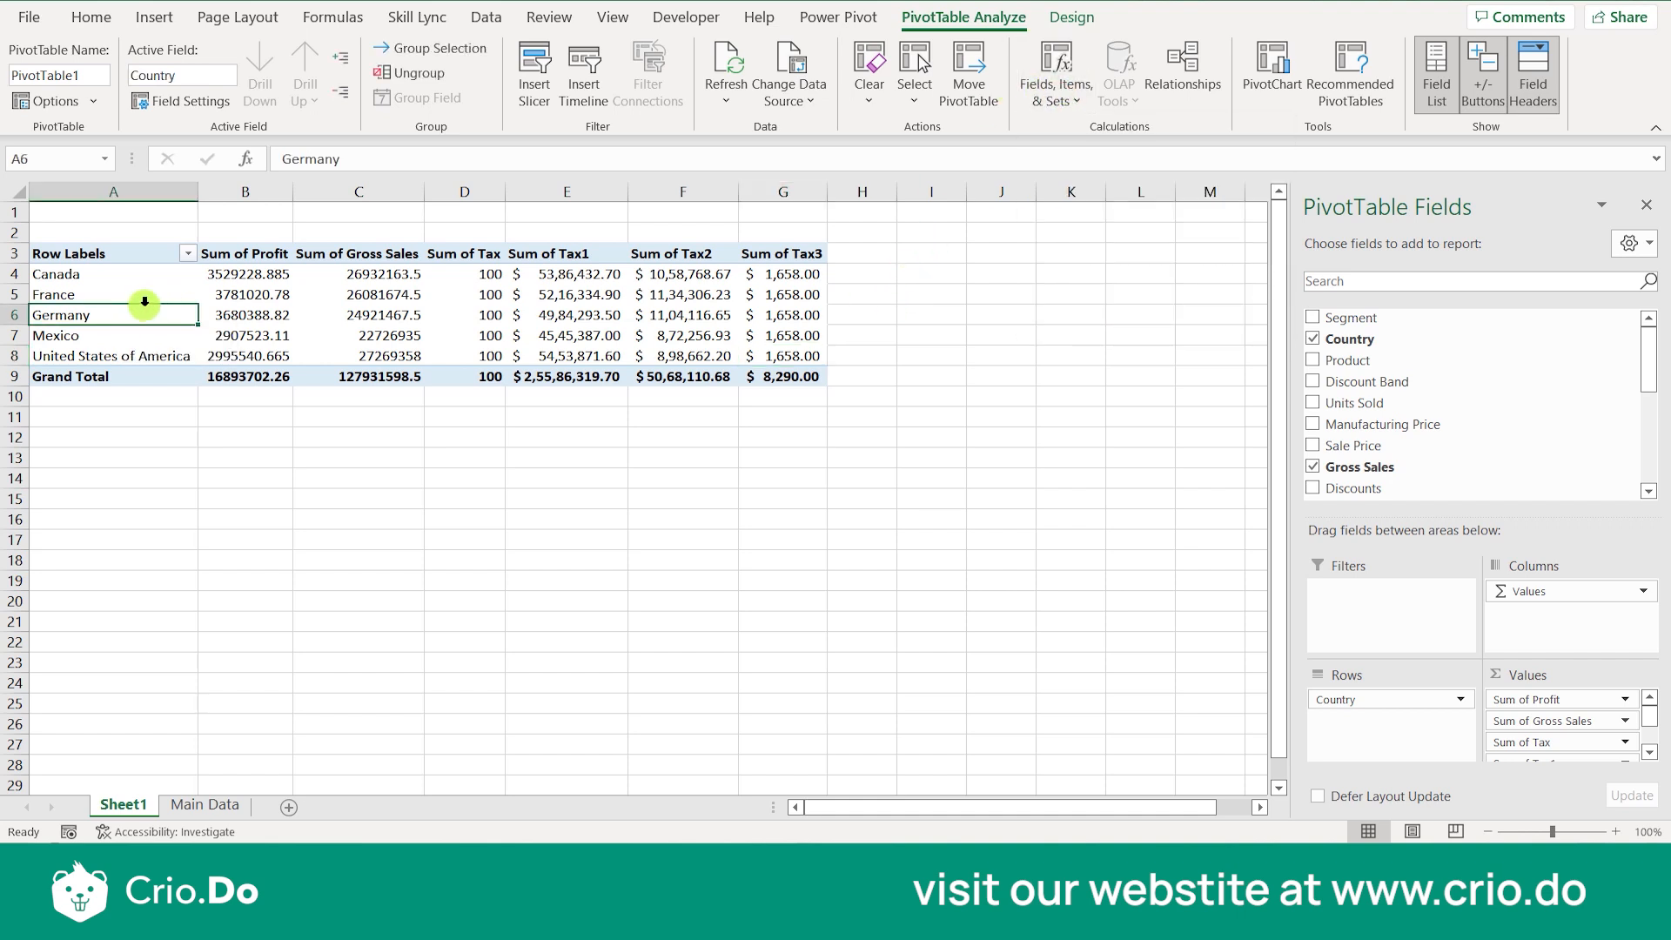
click(1061, 101)
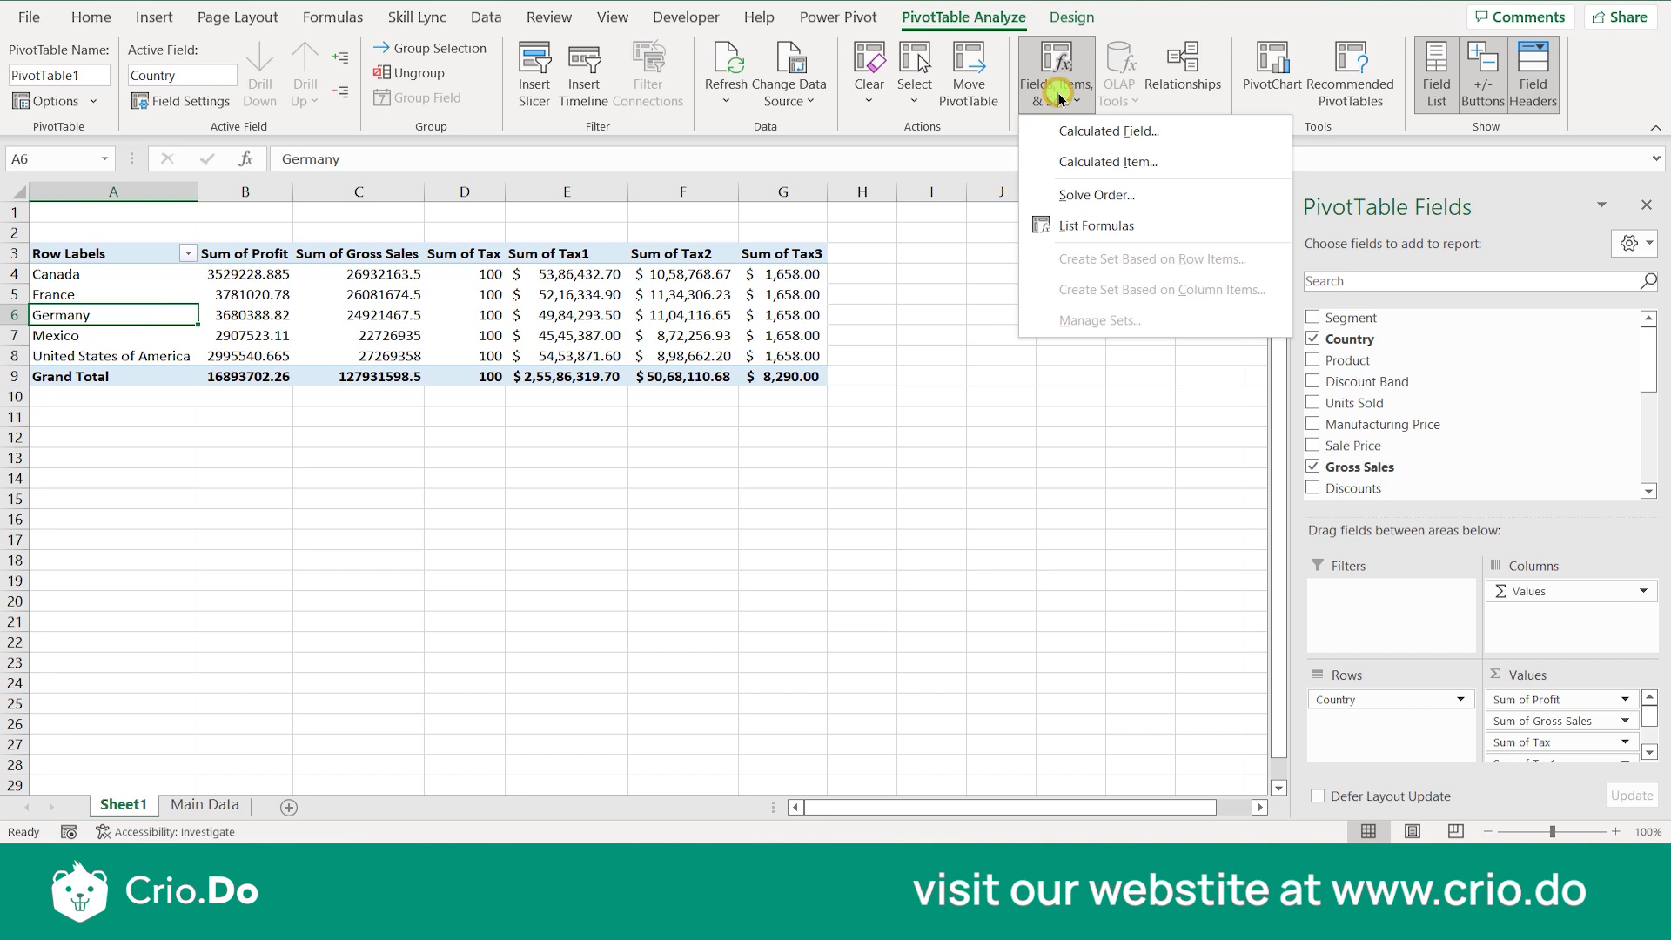
click(1125, 174)
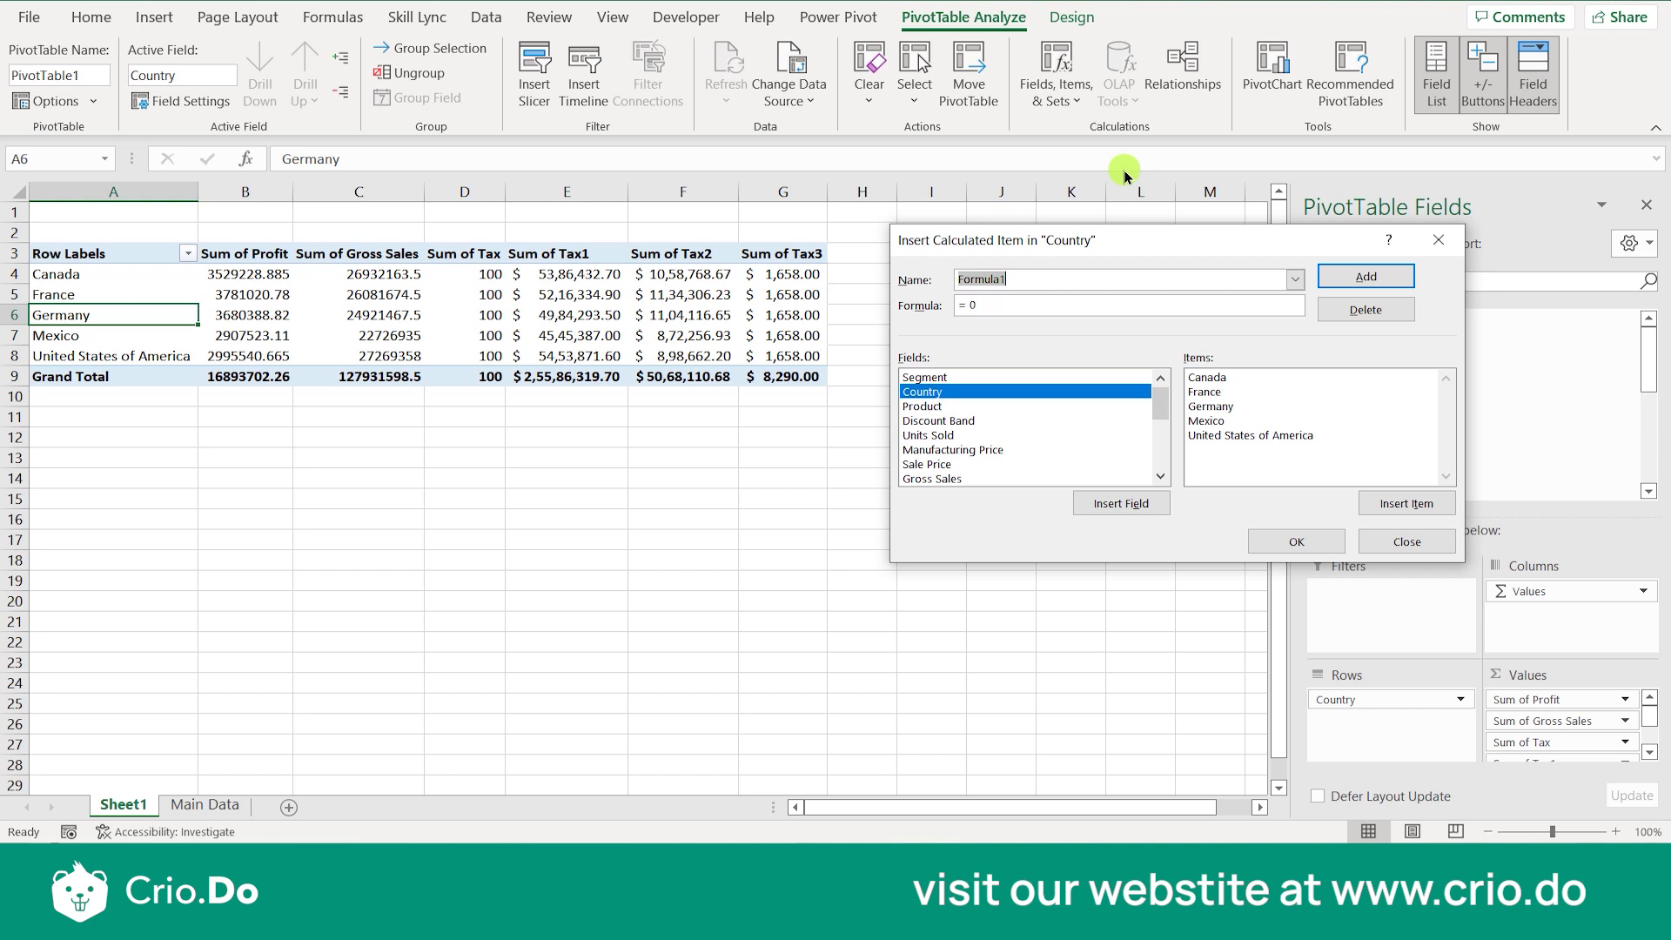
Examine which items the source fields offer, from Segment through Discounts, and return to the Country field's items.
click(929, 379)
click(934, 389)
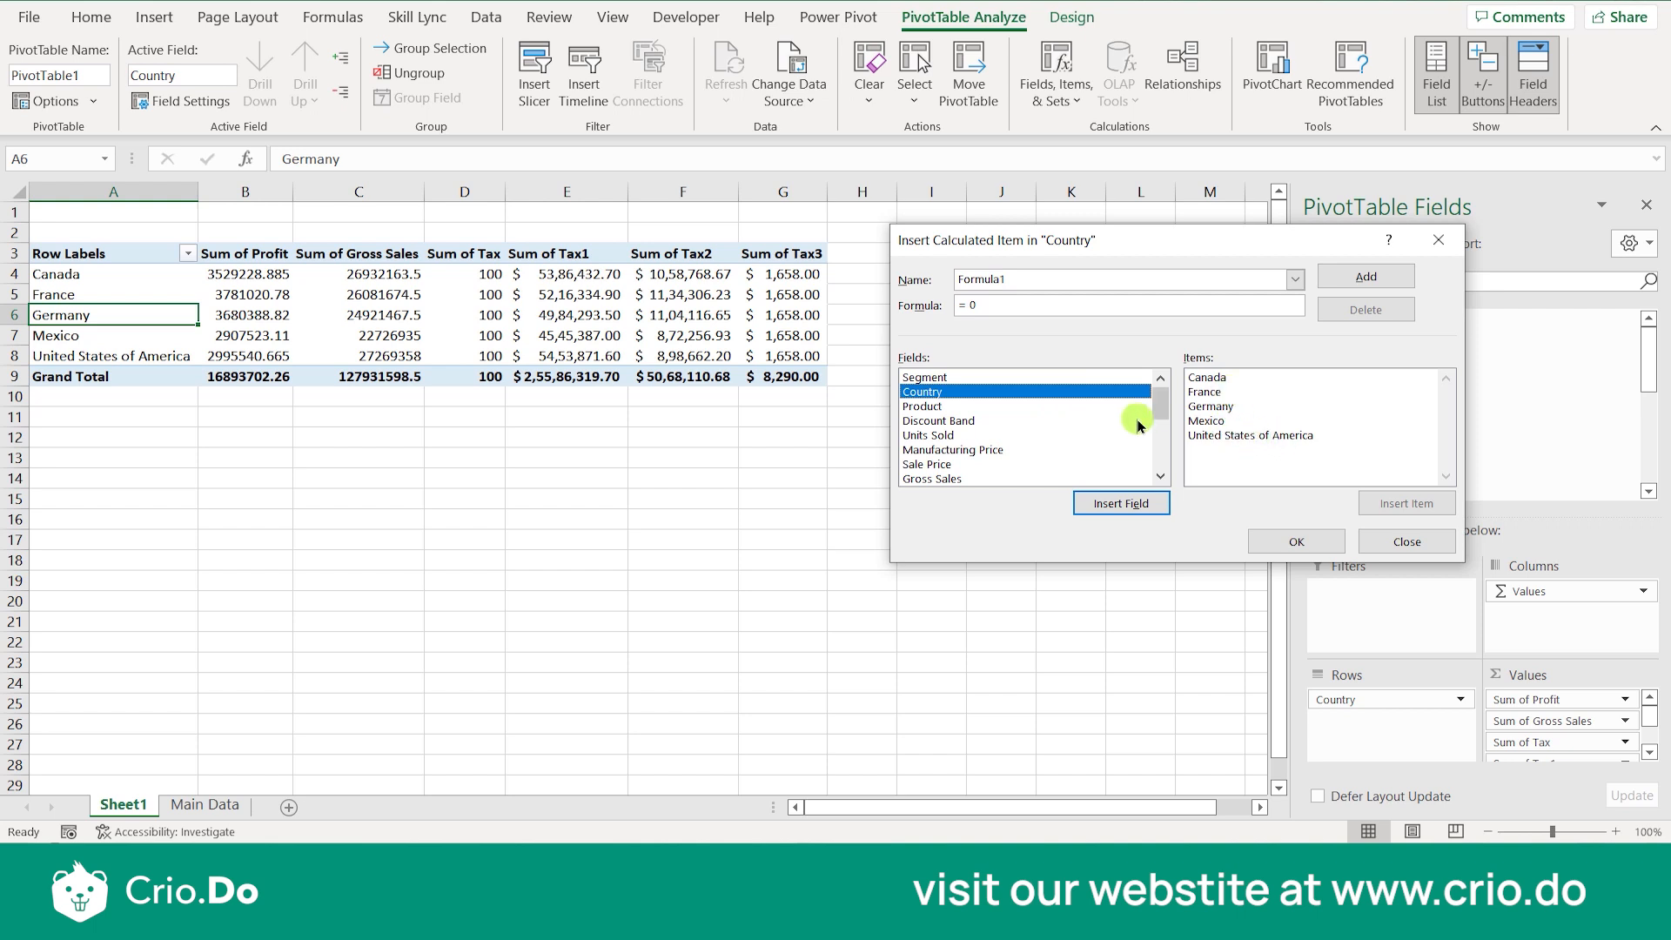
click(969, 407)
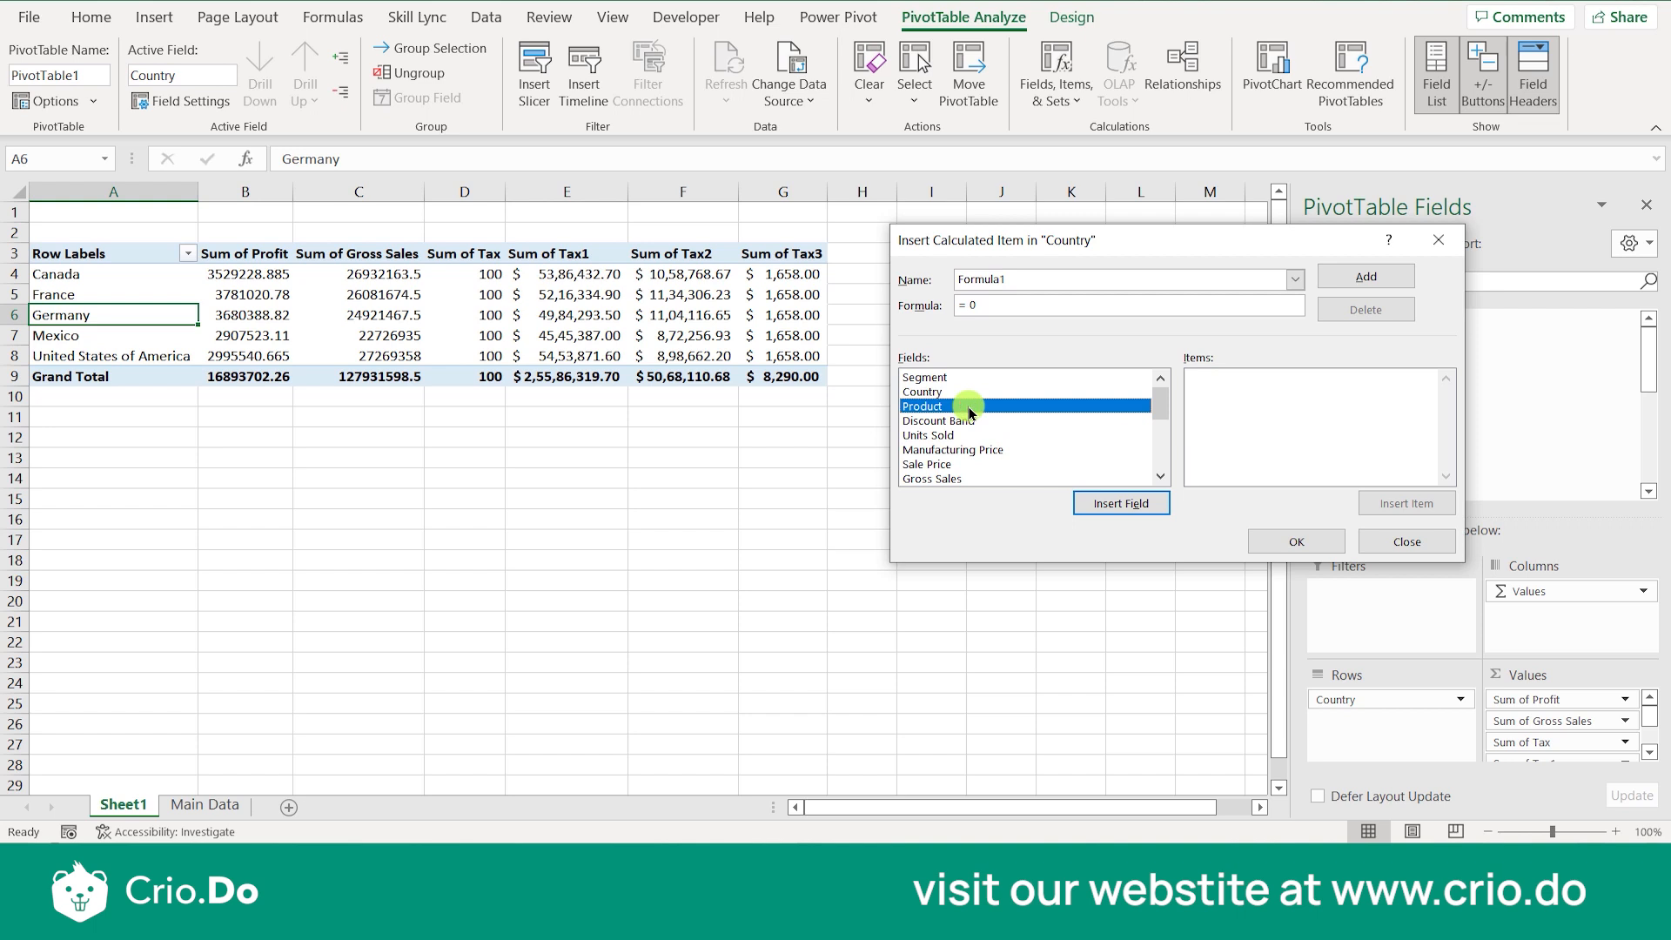
key(Down)
key(Down)
key(Down)
key(Down)
key(Down)
key(Down)
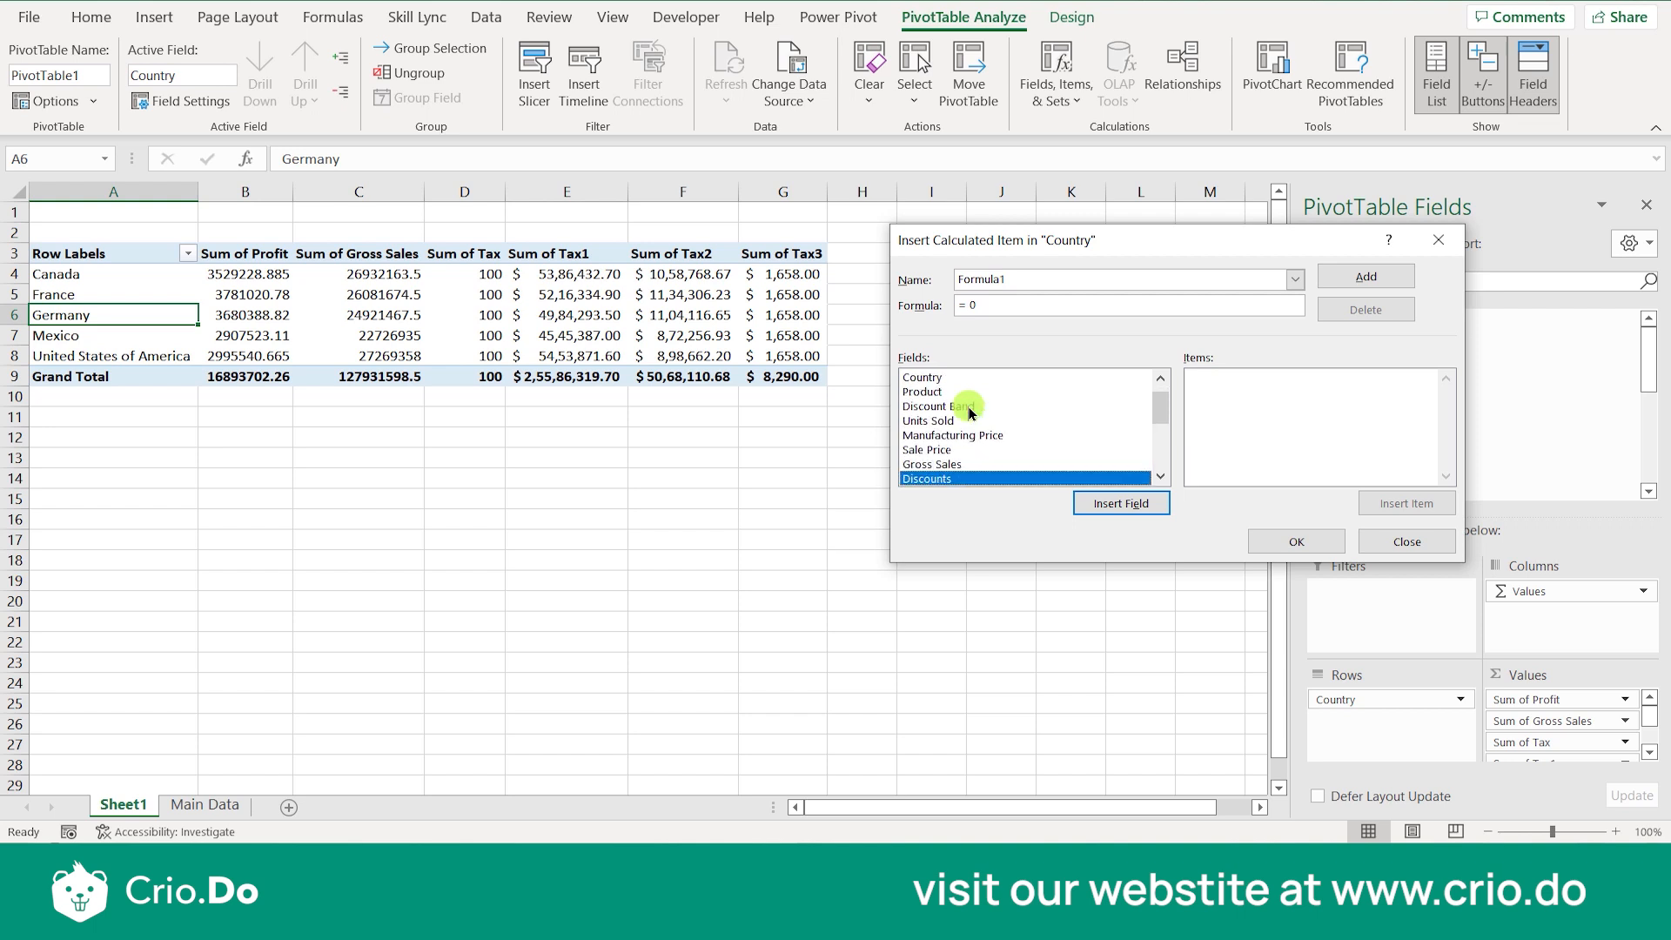
key(Up)
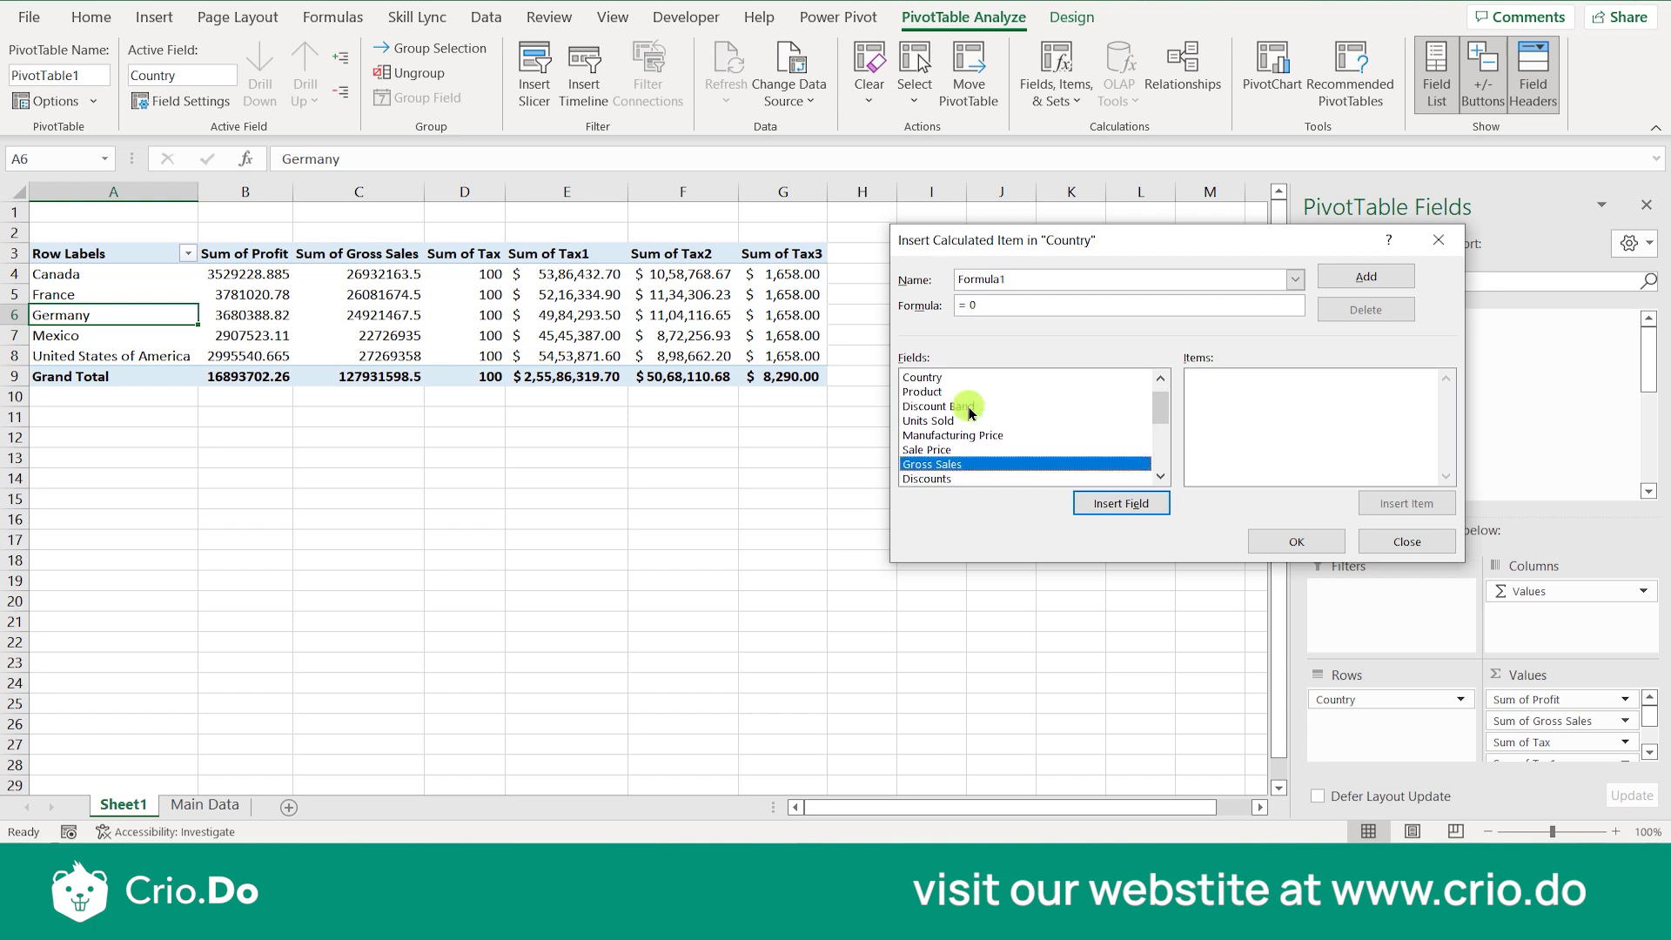
key(Up)
key(Up)
key(Up)
key(Up)
key(Up)
key(Up)
key(Up)
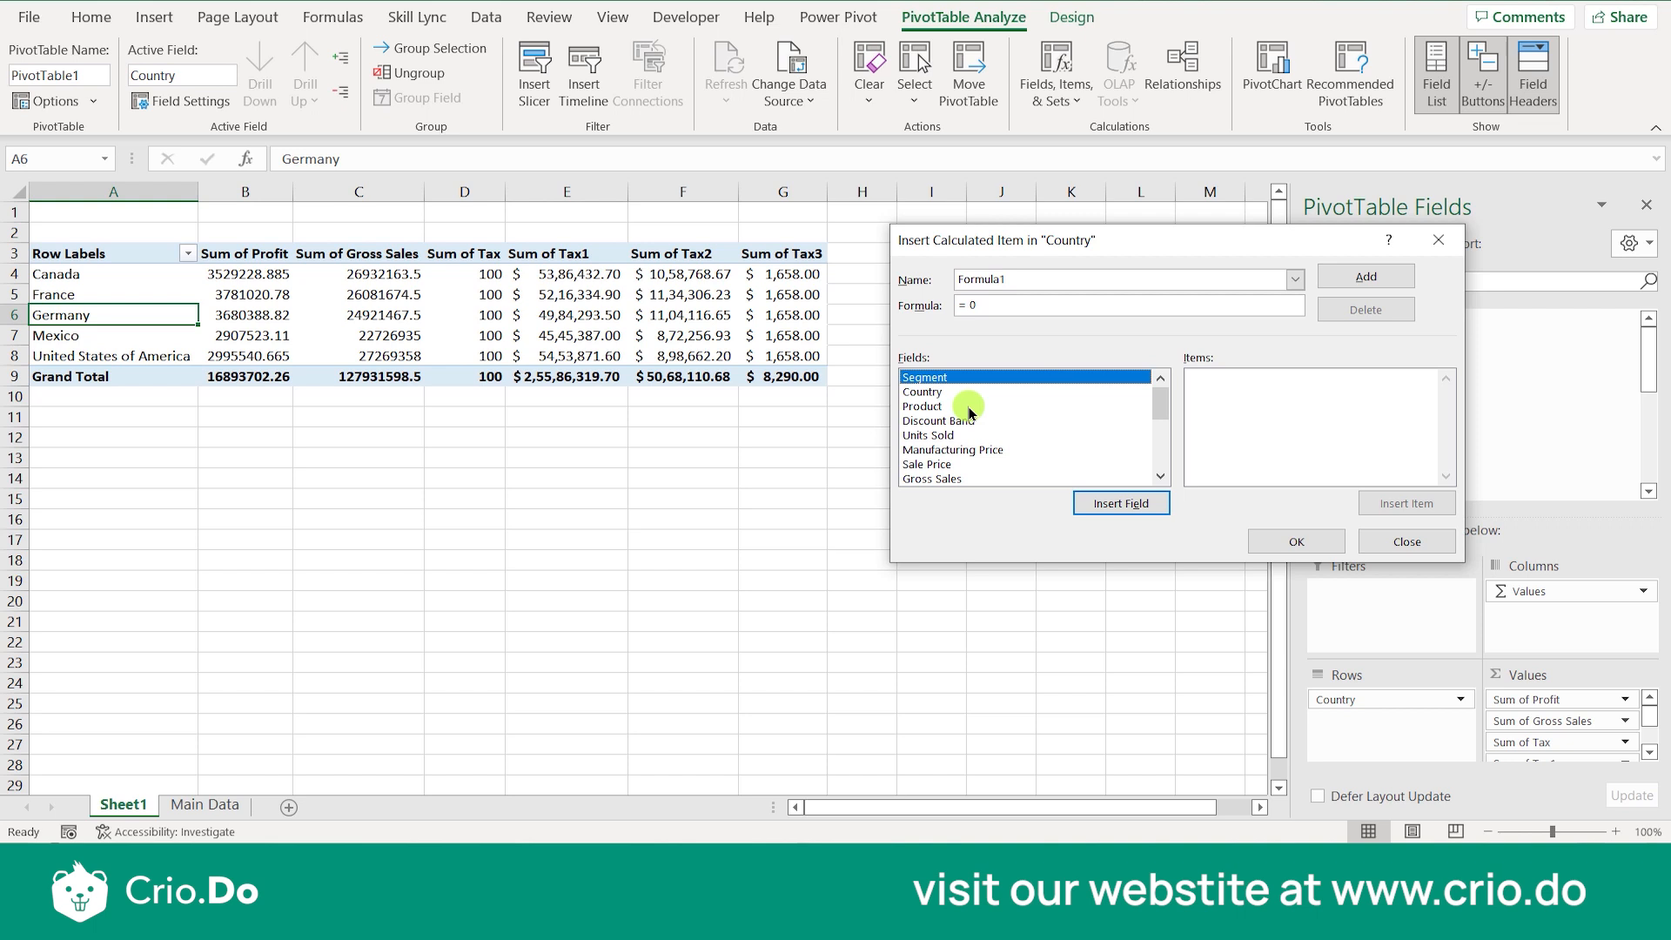
click(925, 391)
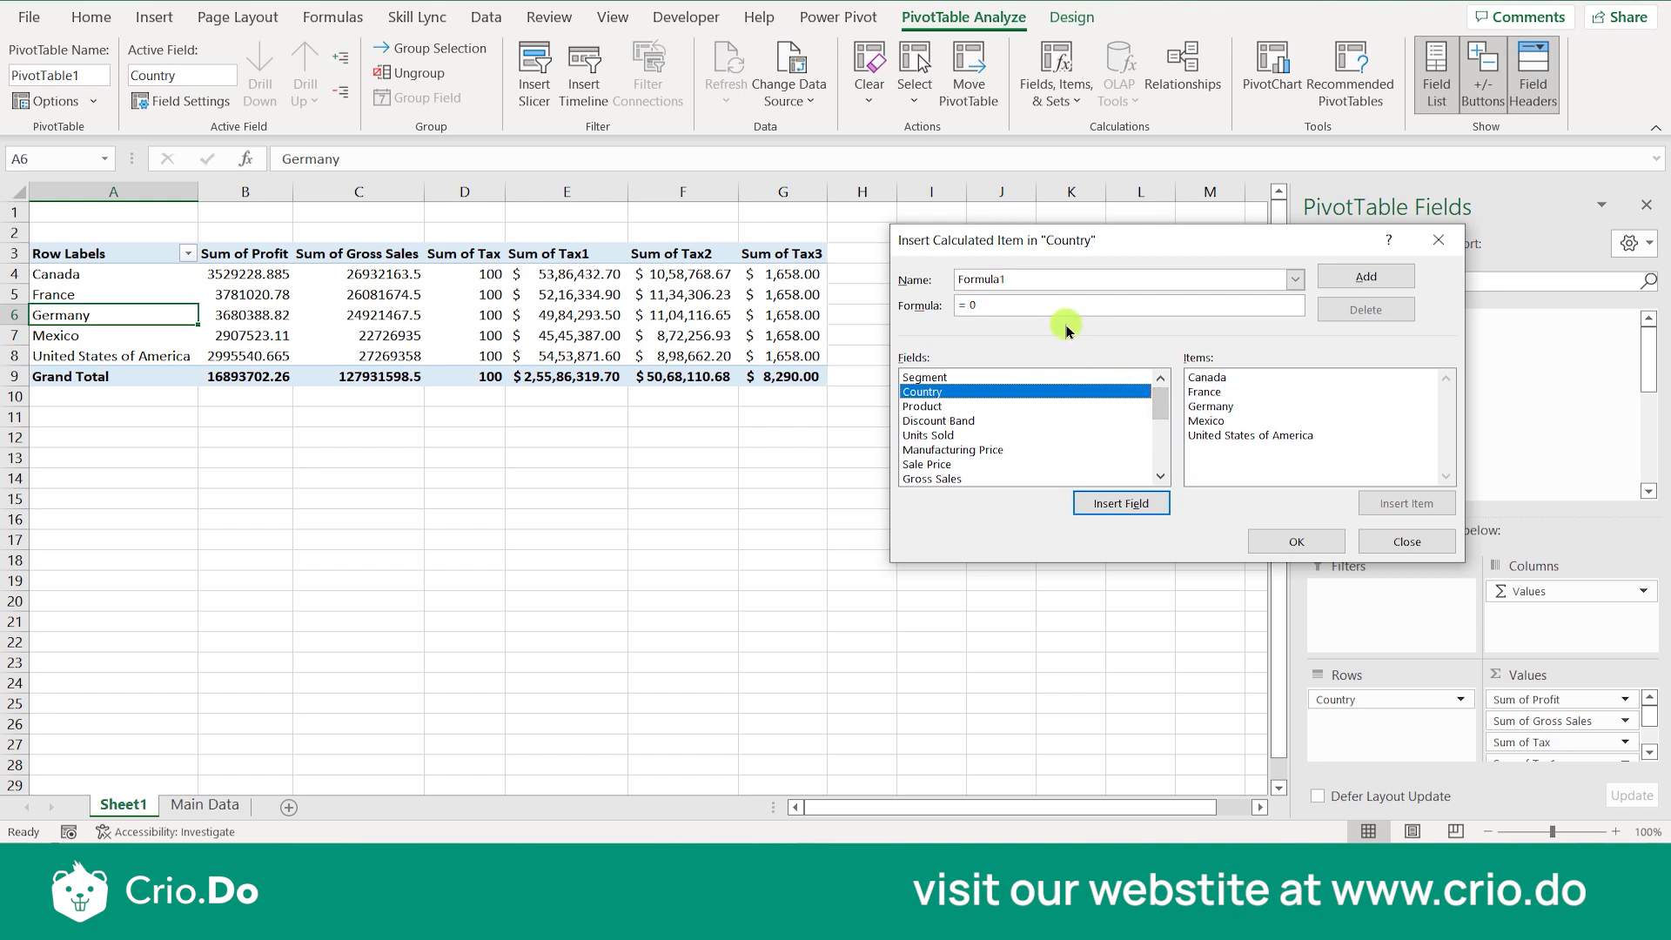
Name the calculated item OTax1.
click(1055, 277)
key(BackSpace)
key(BackSpace)
key(BackSpace)
key(BackSpace)
key(BackSpace)
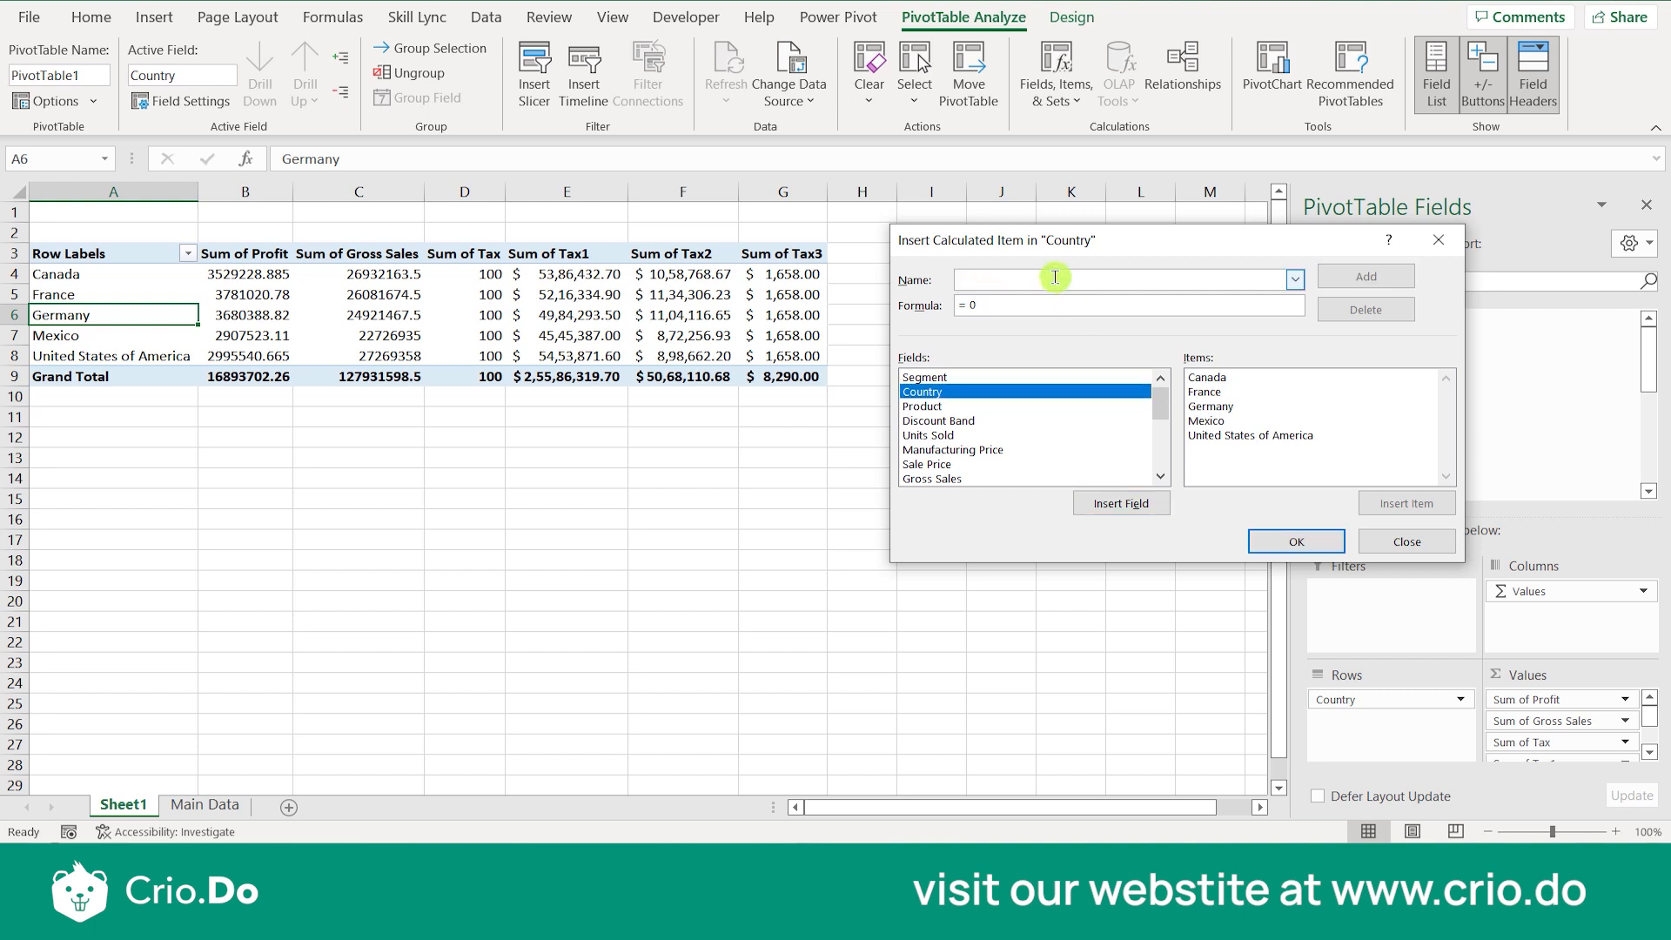
text(OTax)
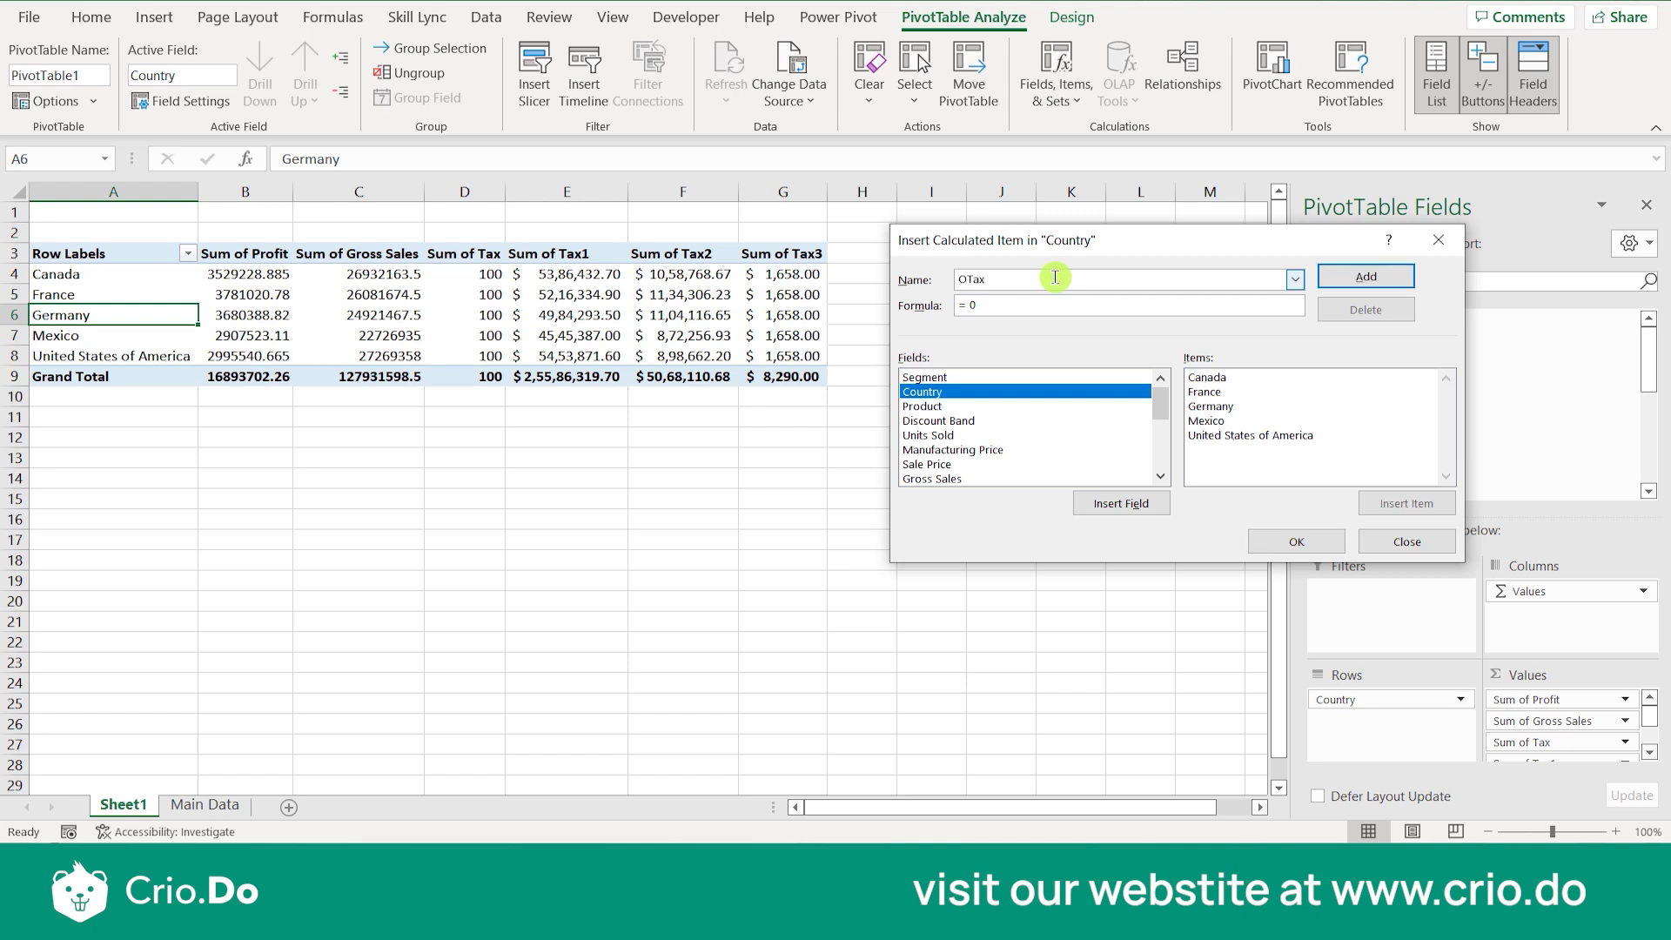
Set OTax1's formula to = Canada * 2 using the Canada item and add the calculated item.
click(1007, 308)
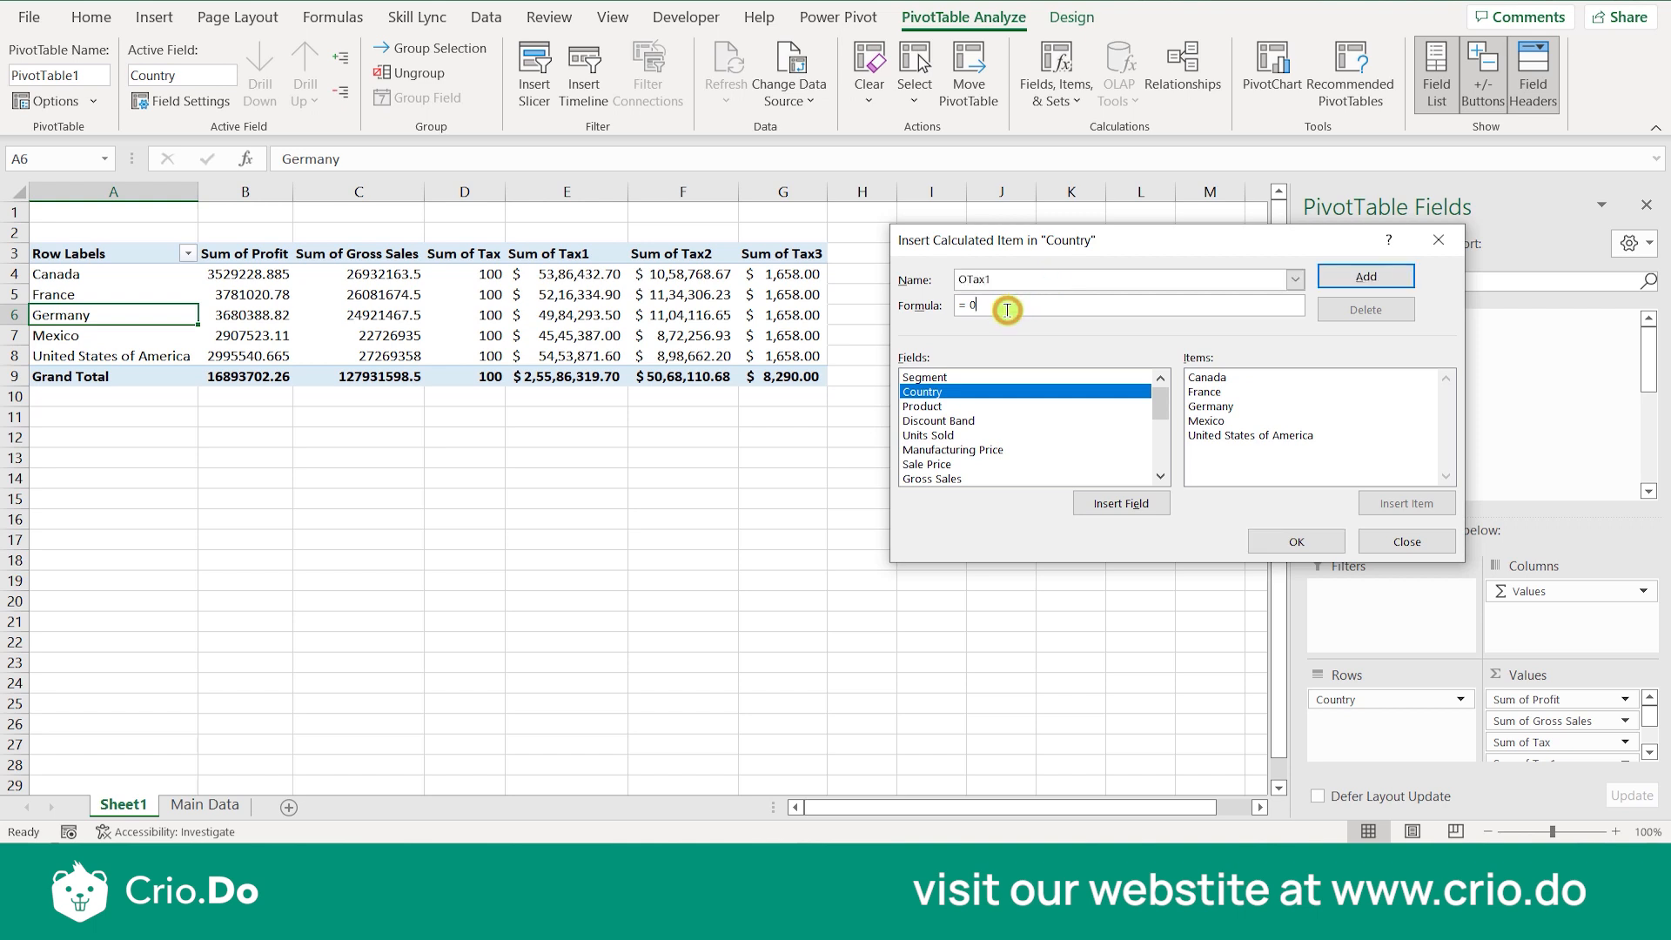
click(1207, 377)
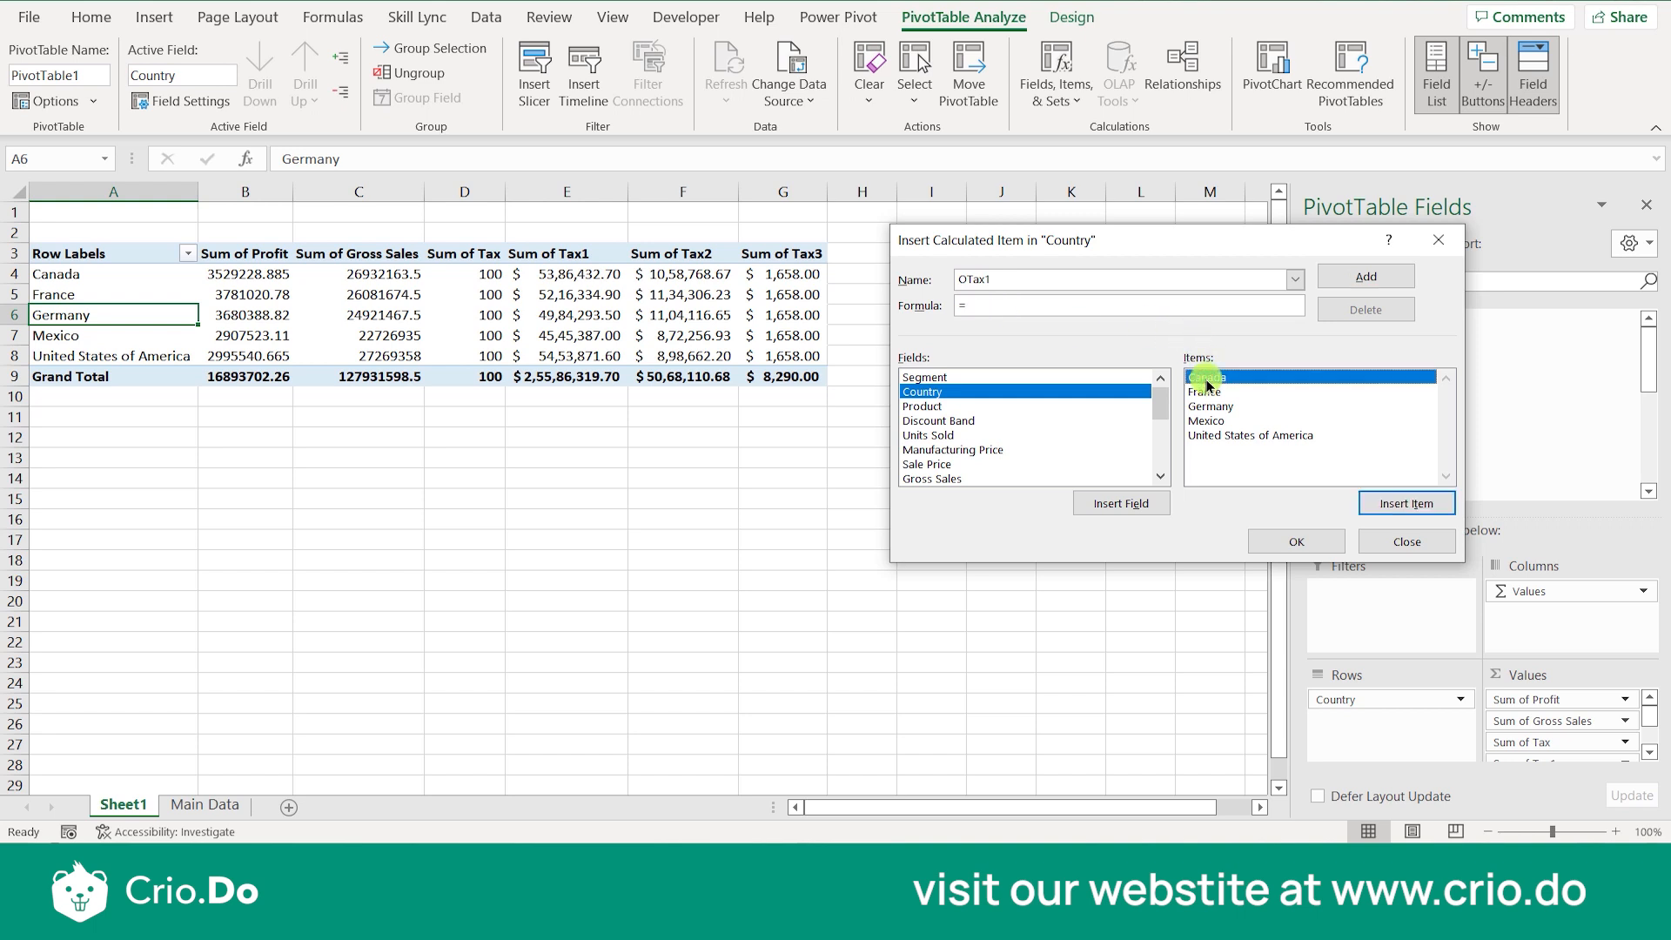
double_click(1207, 380)
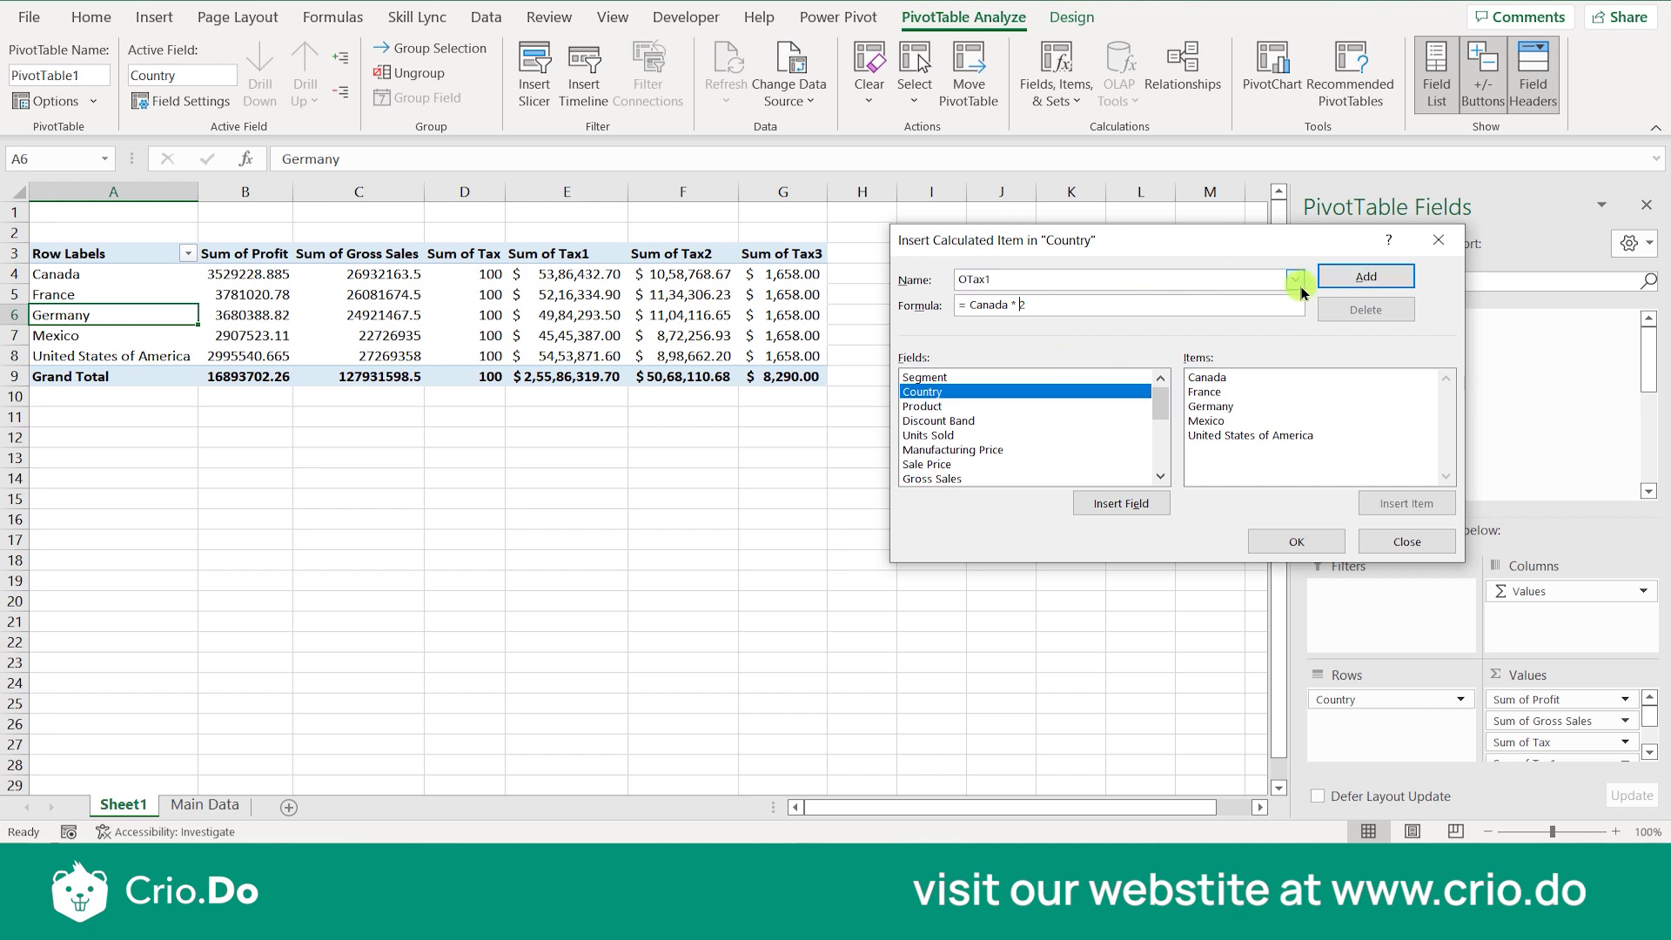
click(1338, 279)
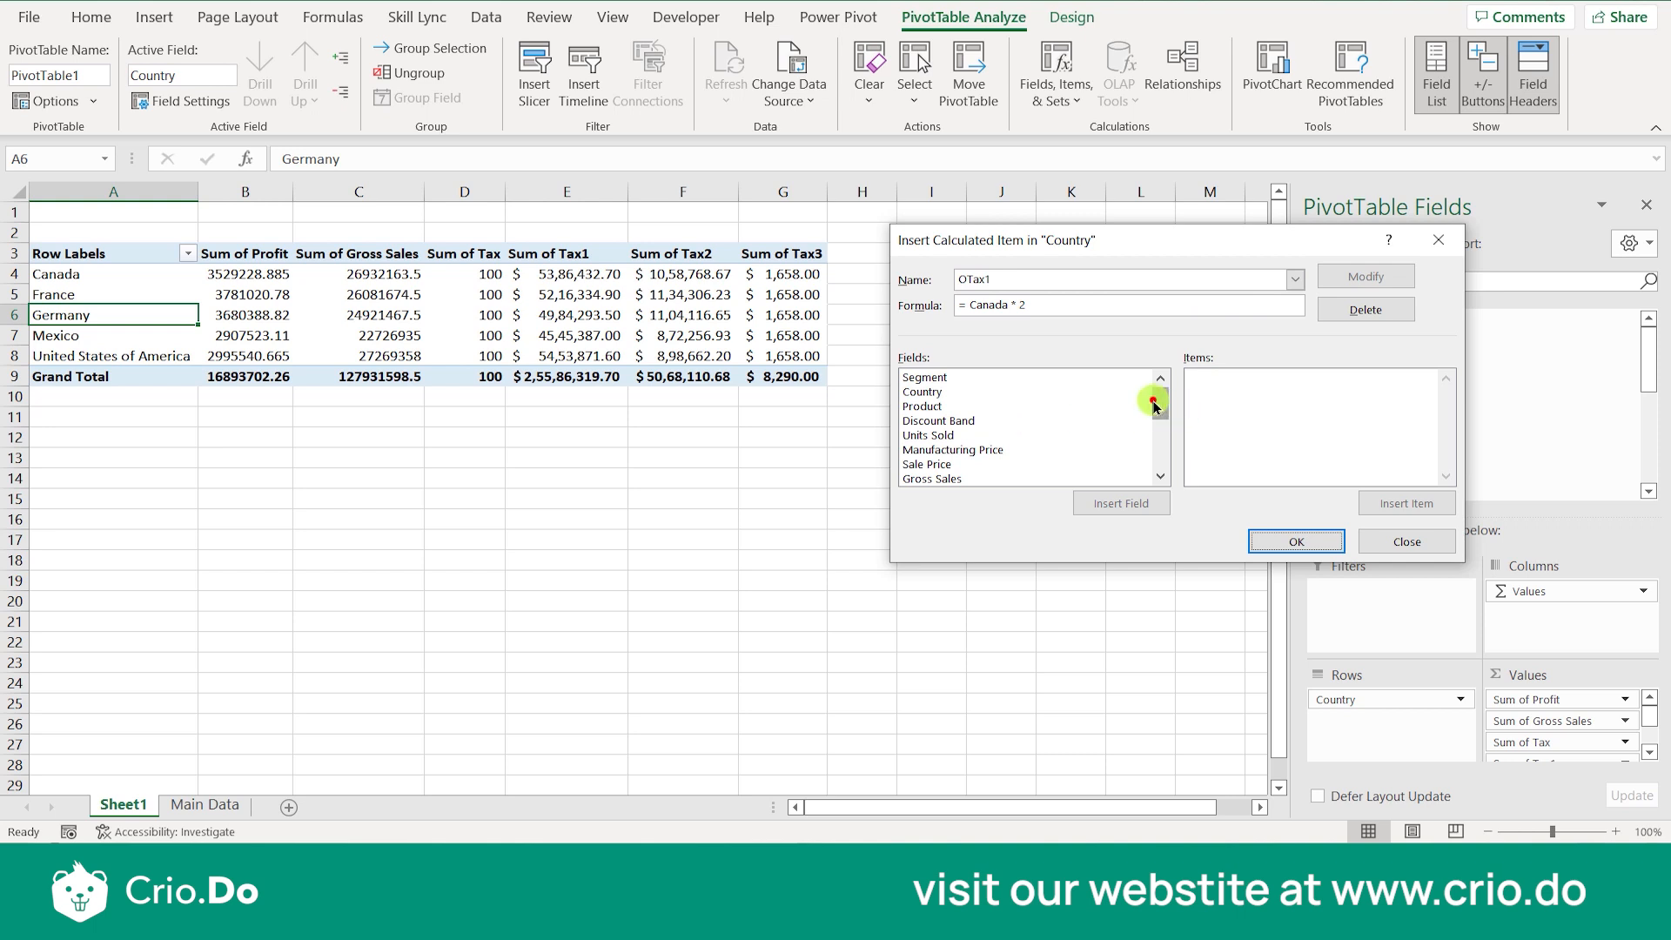
Look through the calculated item's field list down to the tax fields and back to its start.
drag(1160, 398, 1160, 462)
click(978, 409)
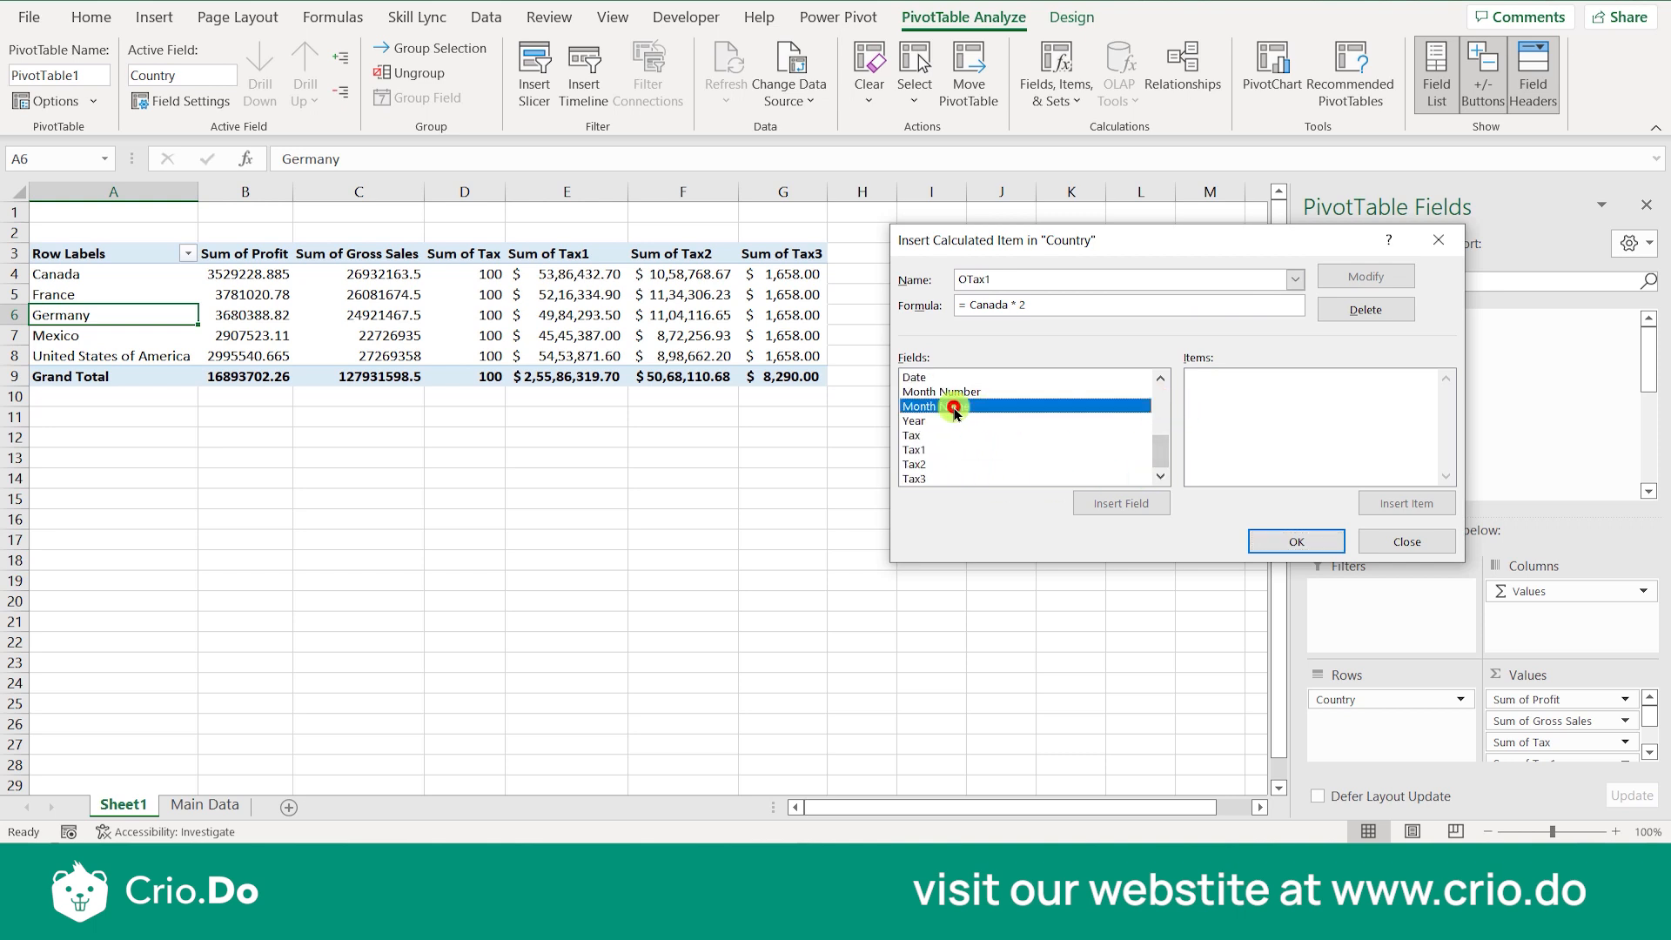
scroll(957, 413, up, 1)
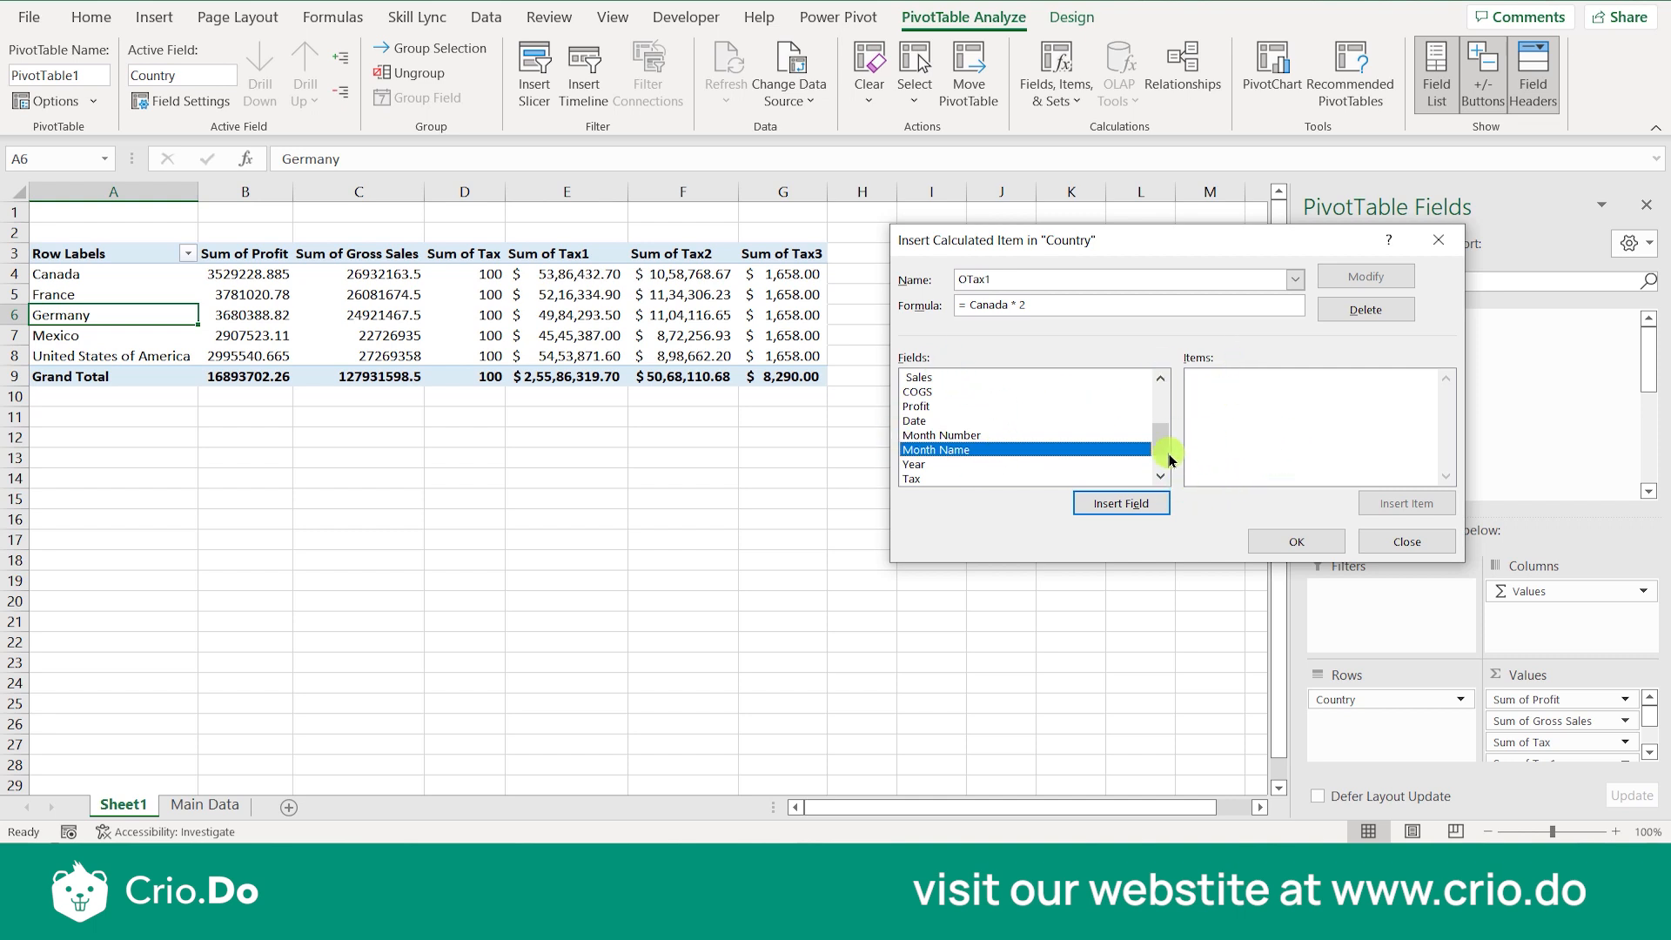
drag(1161, 452, 1144, 383)
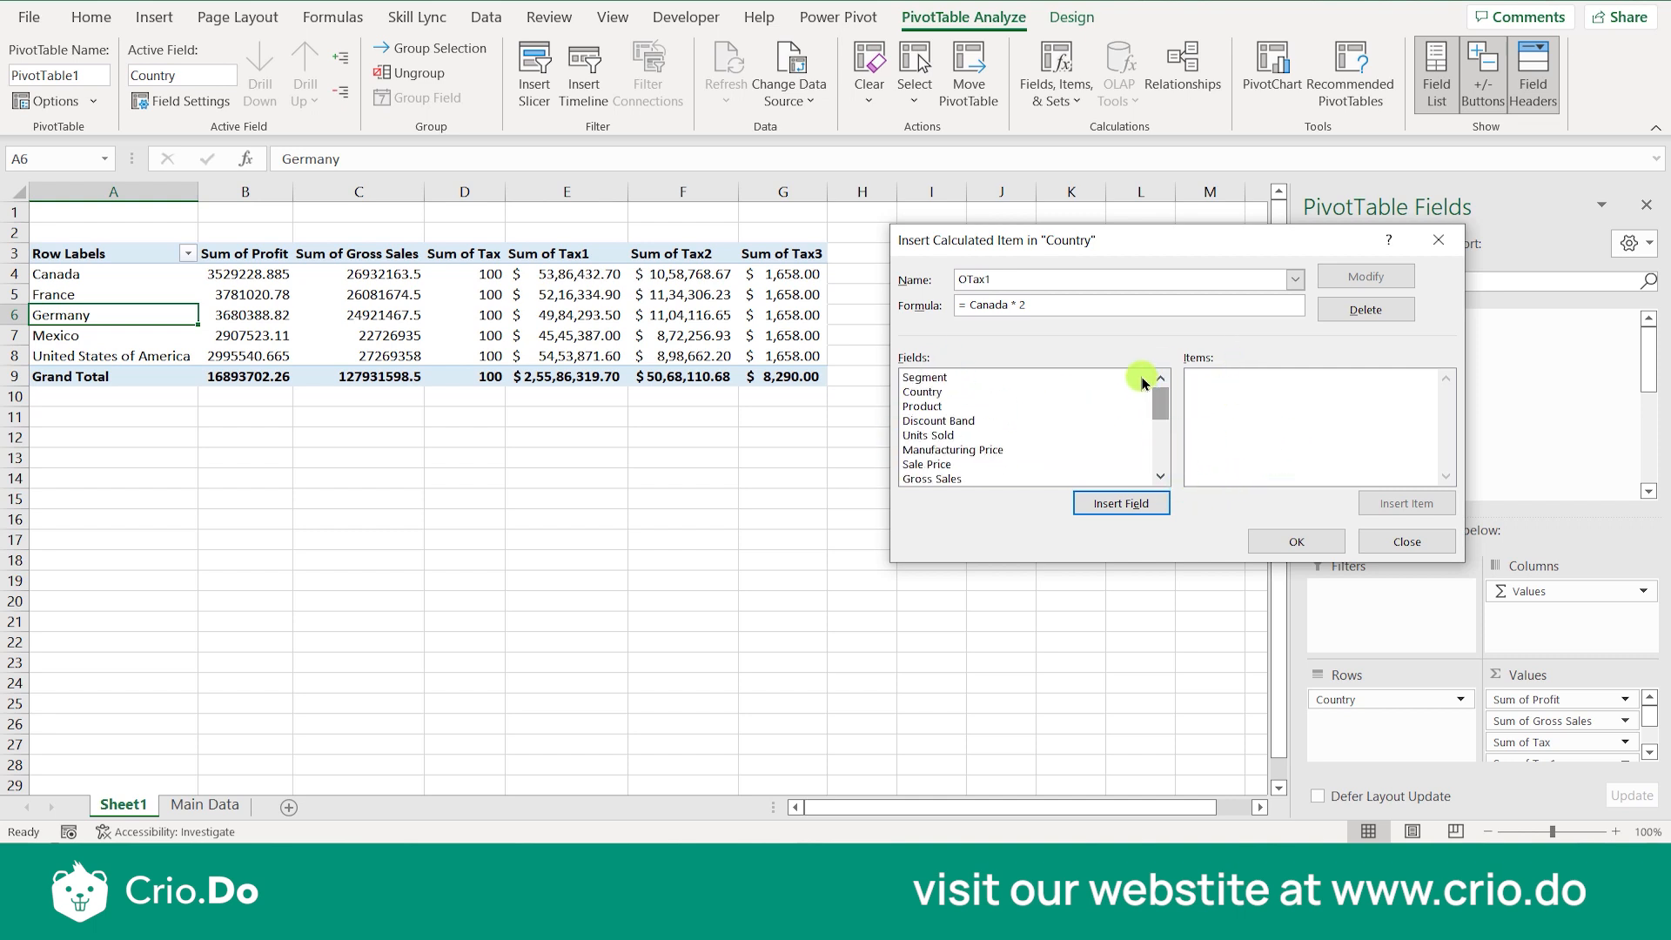
Check that OTax1 is among the Country items and apply the calculated item to the PivotTable.
click(928, 392)
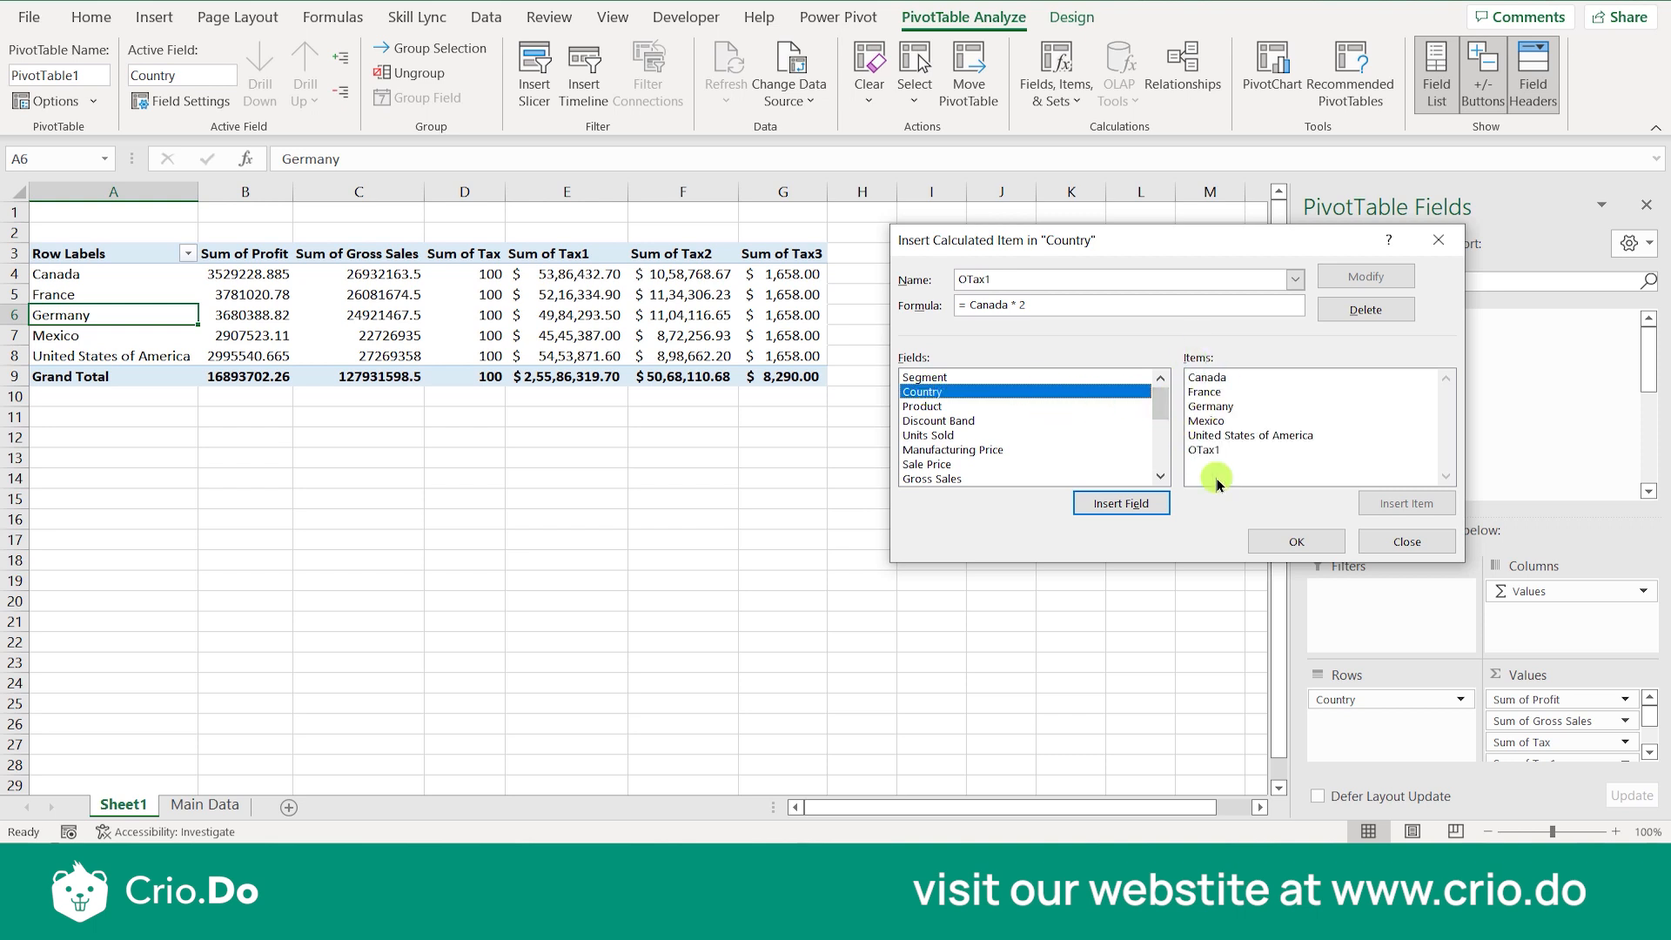
click(1213, 451)
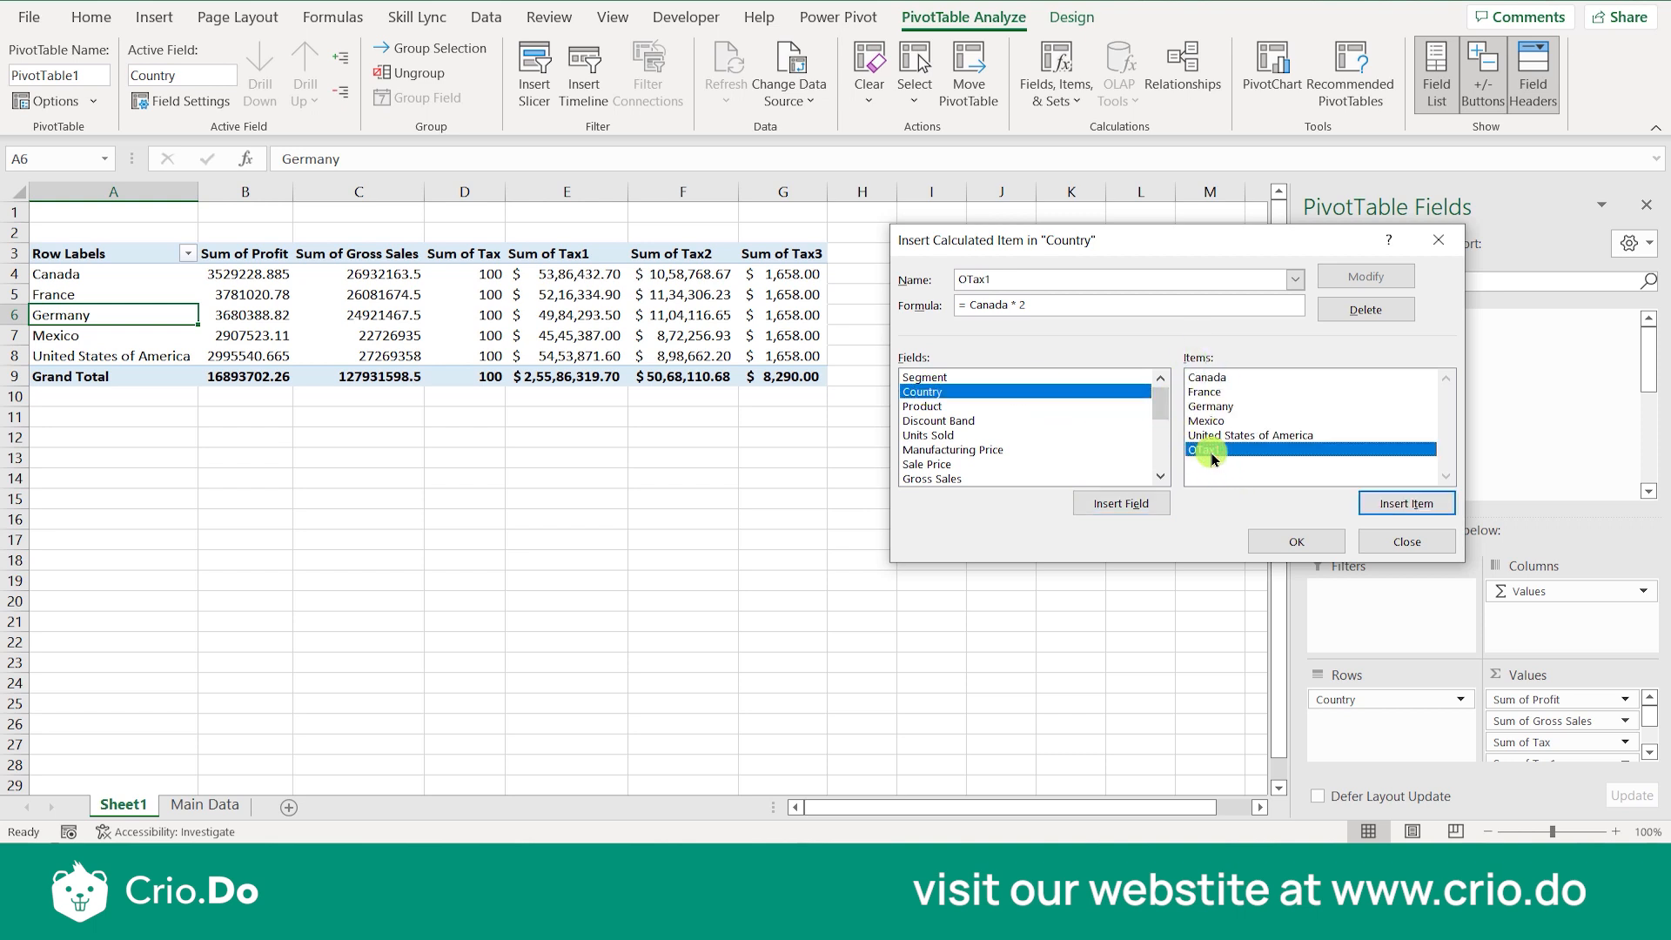
click(1287, 539)
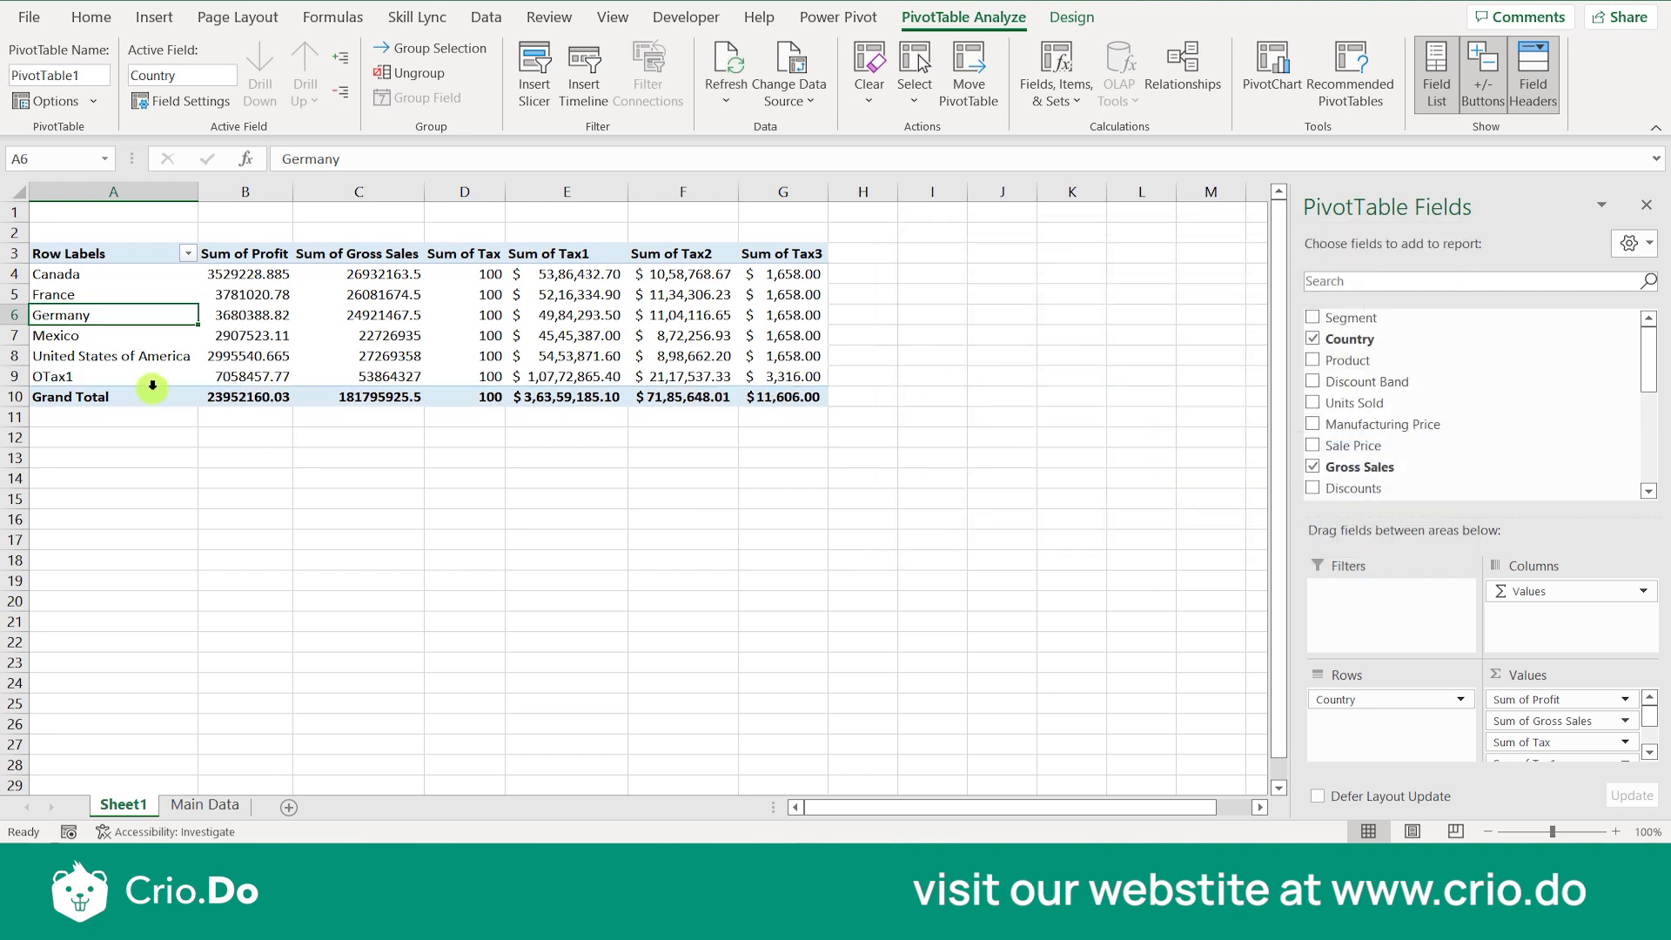
Compare the OTax1 row with the Canada row across the profit, gross sales and tax columns.
click(227, 384)
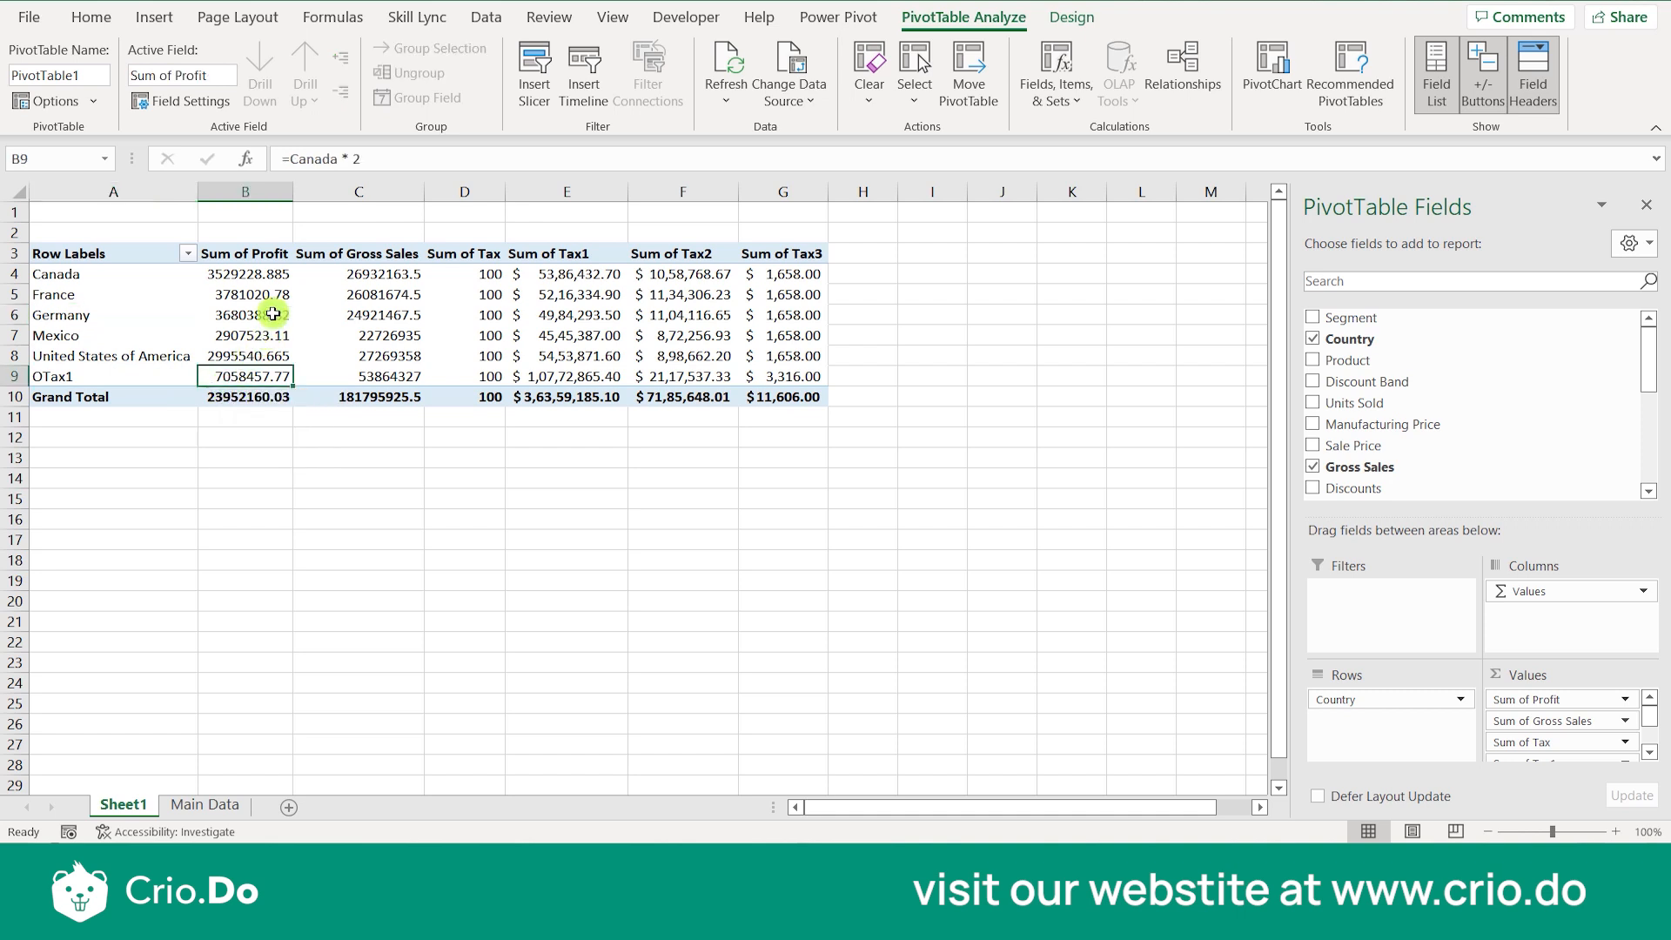
click(269, 281)
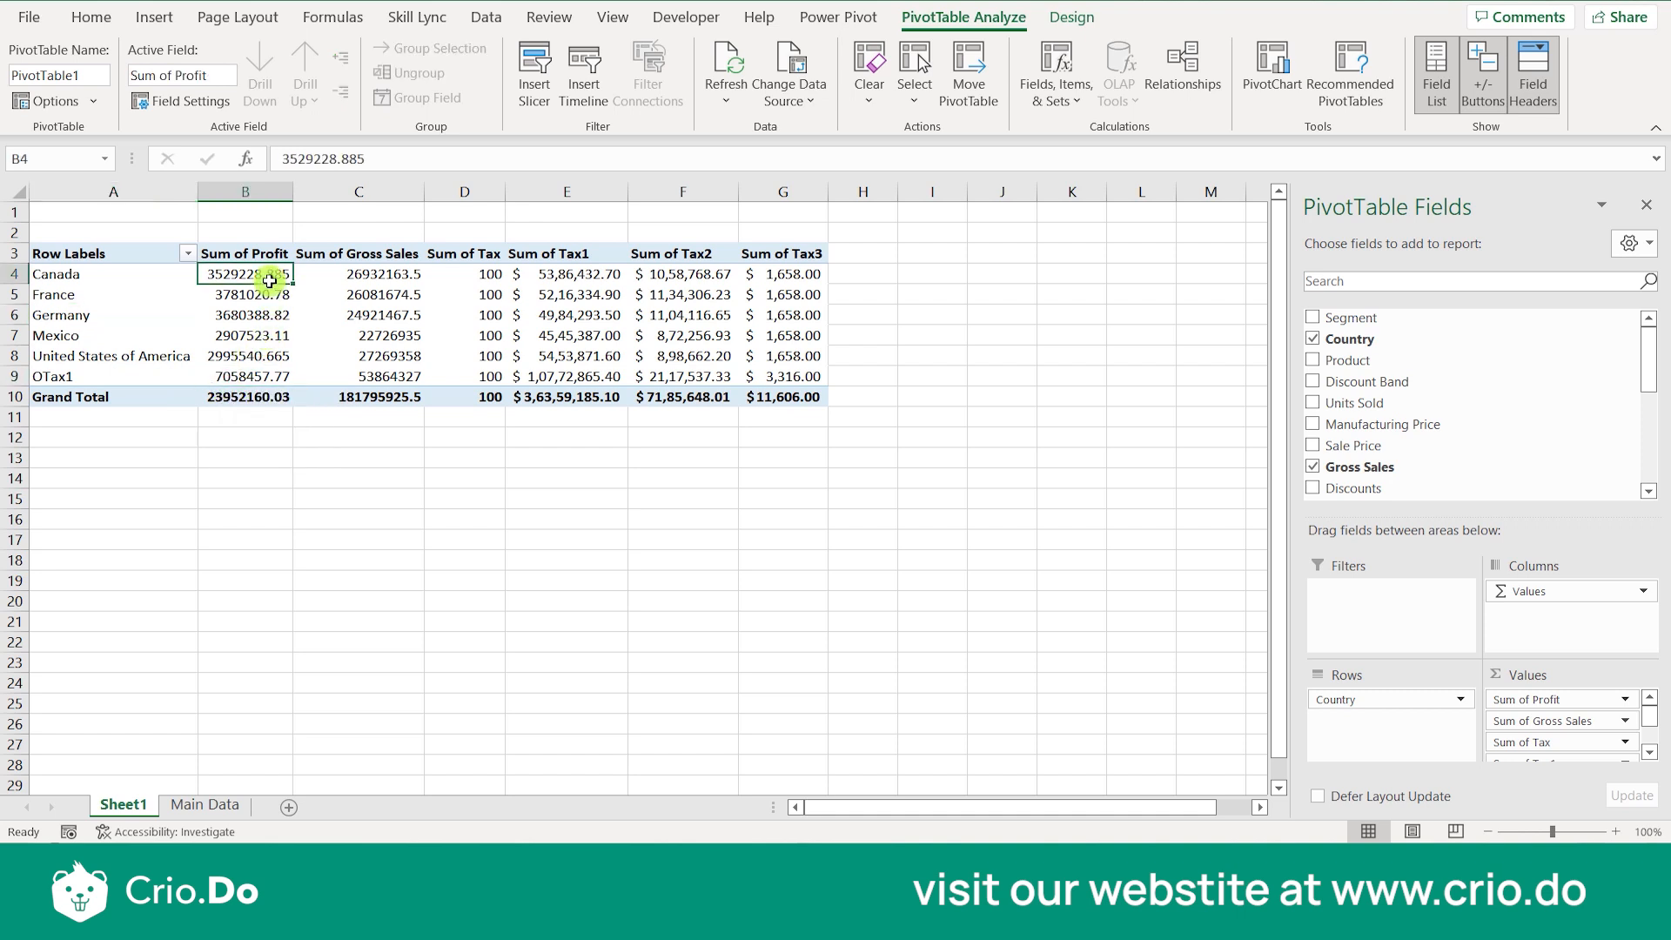
click(350, 274)
click(487, 277)
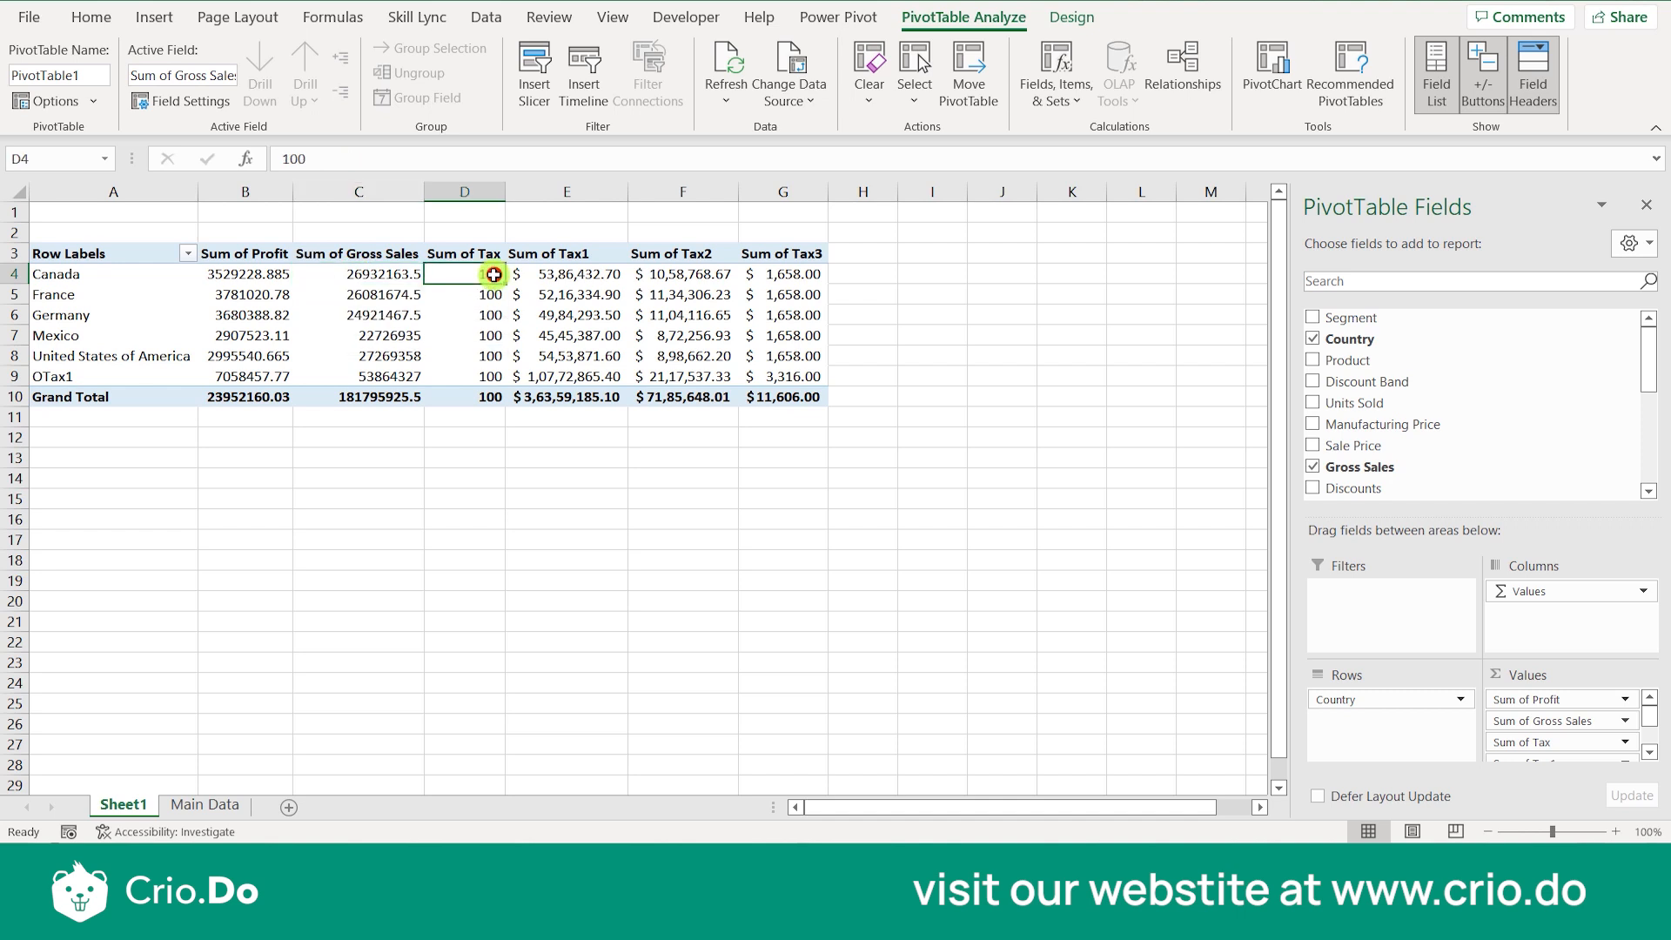
click(557, 274)
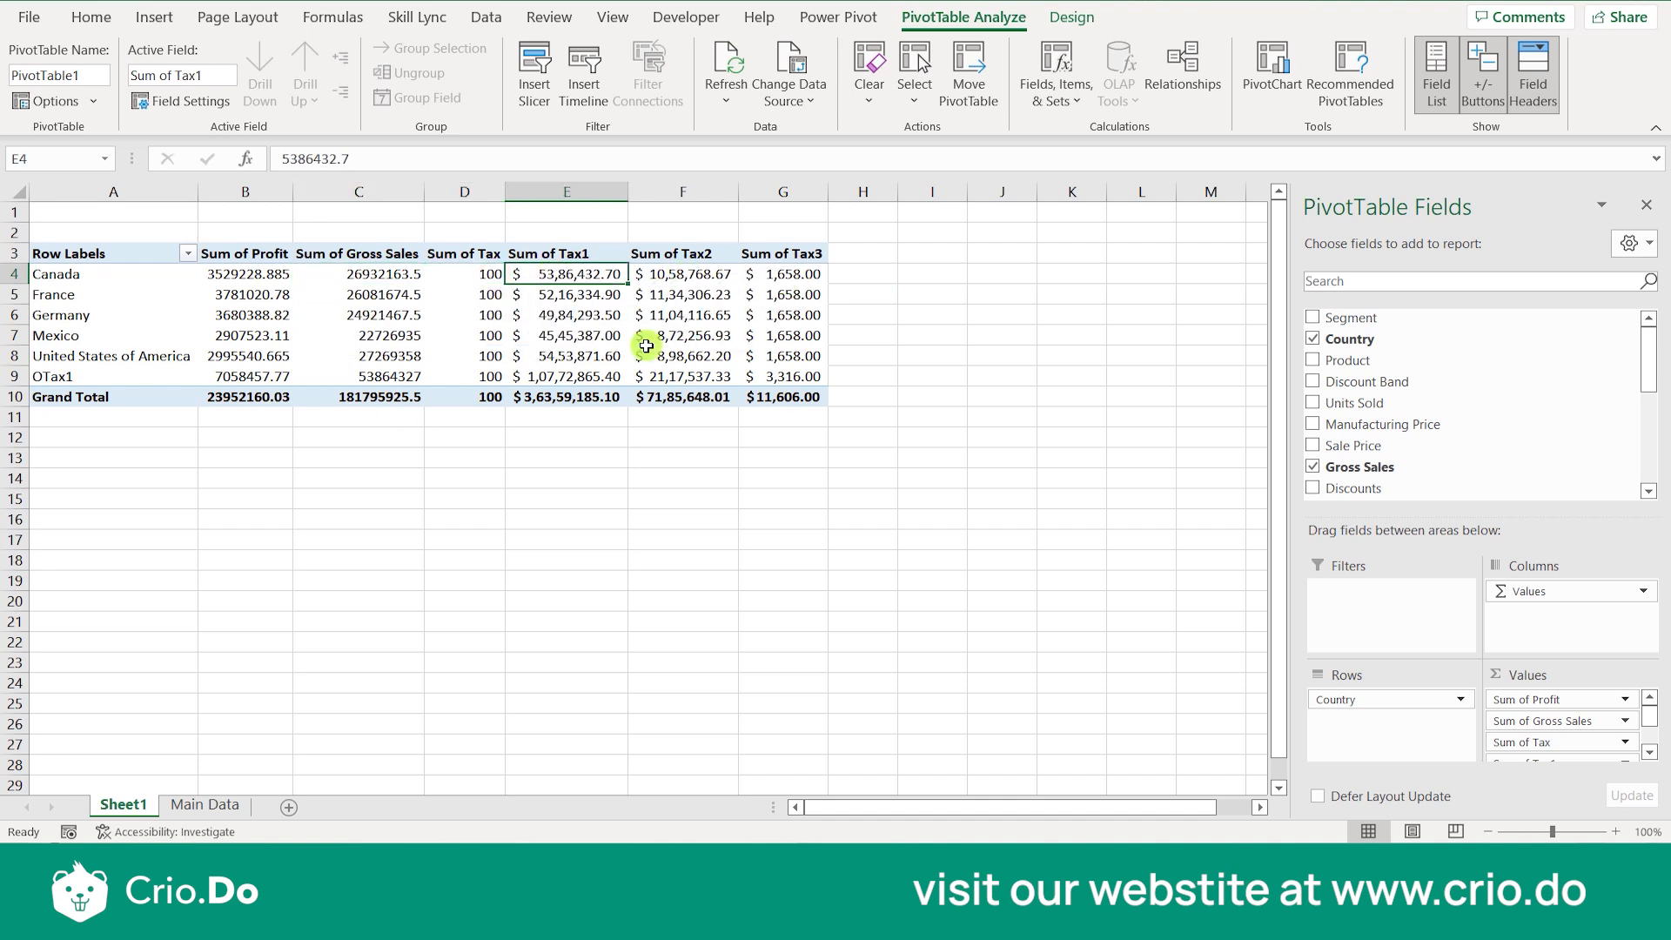
mouse_move(605, 387)
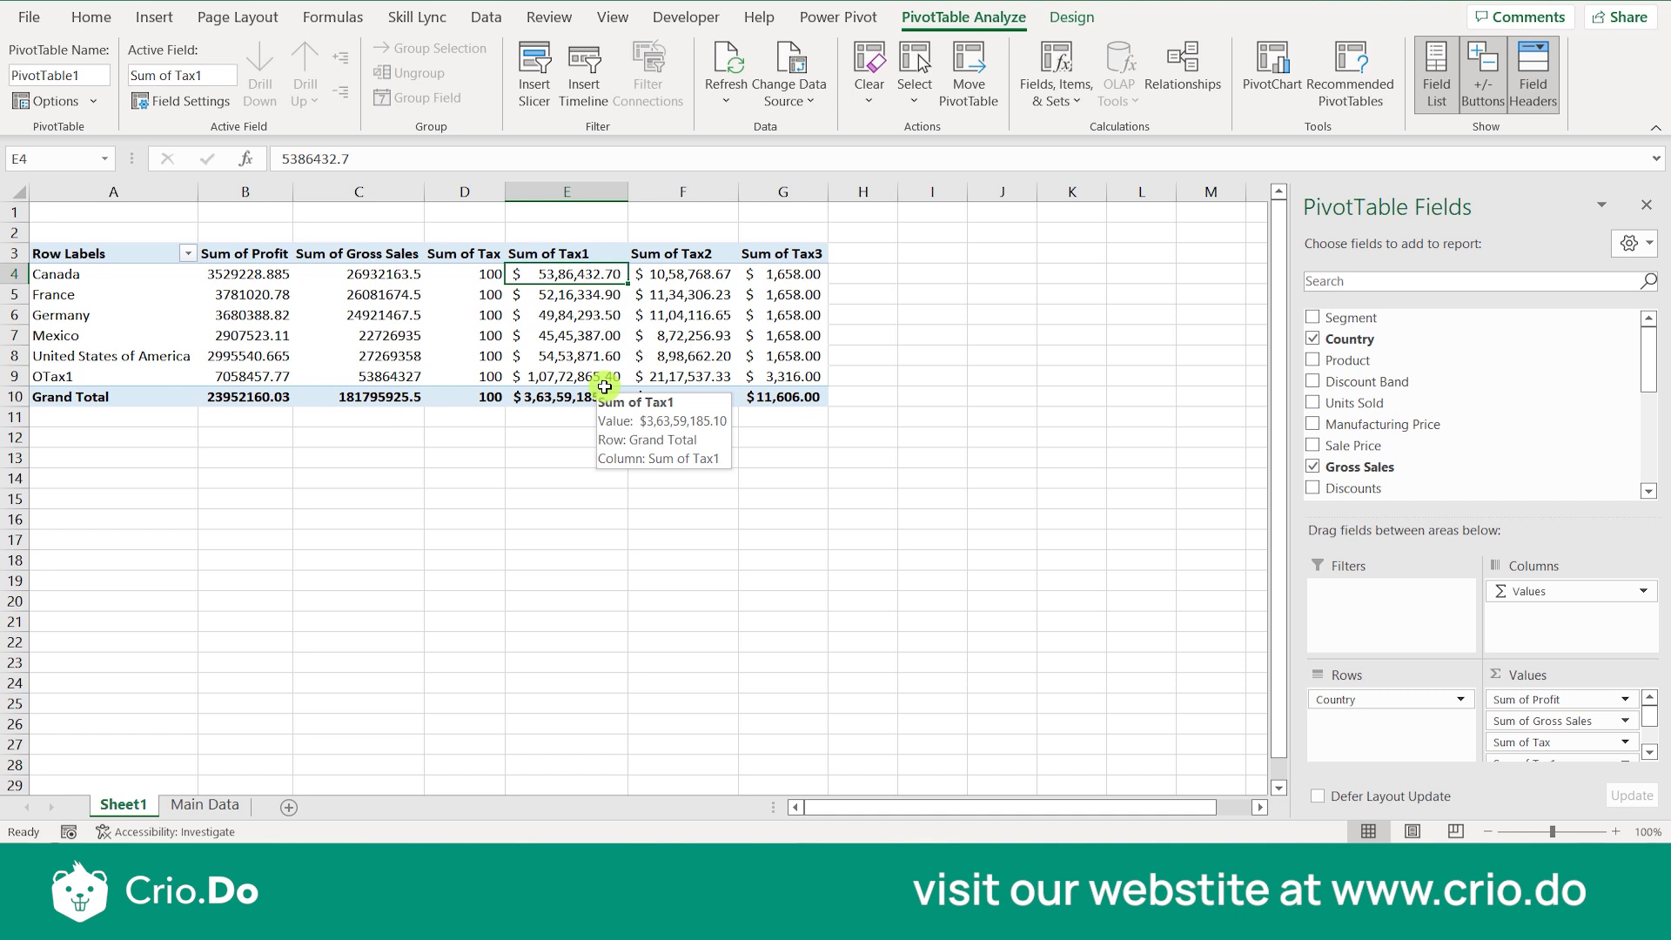
click(267, 384)
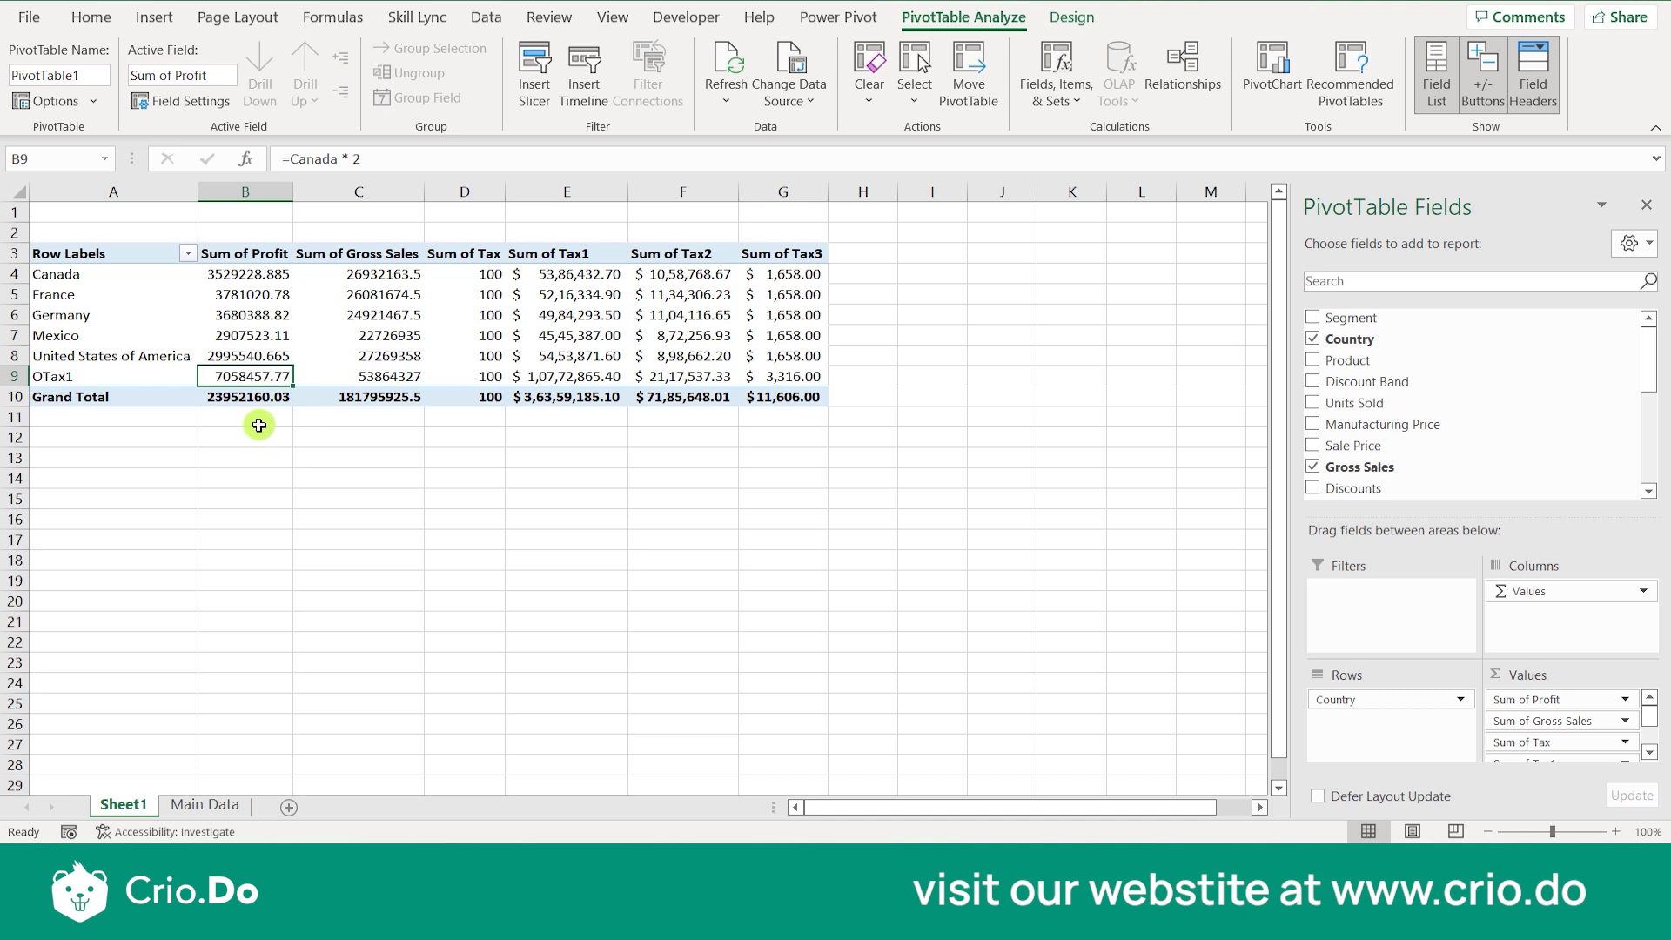
Enter a check formula in B12 that divides OTax1's Sum of Profit by 2, and delete it again.
click(259, 440)
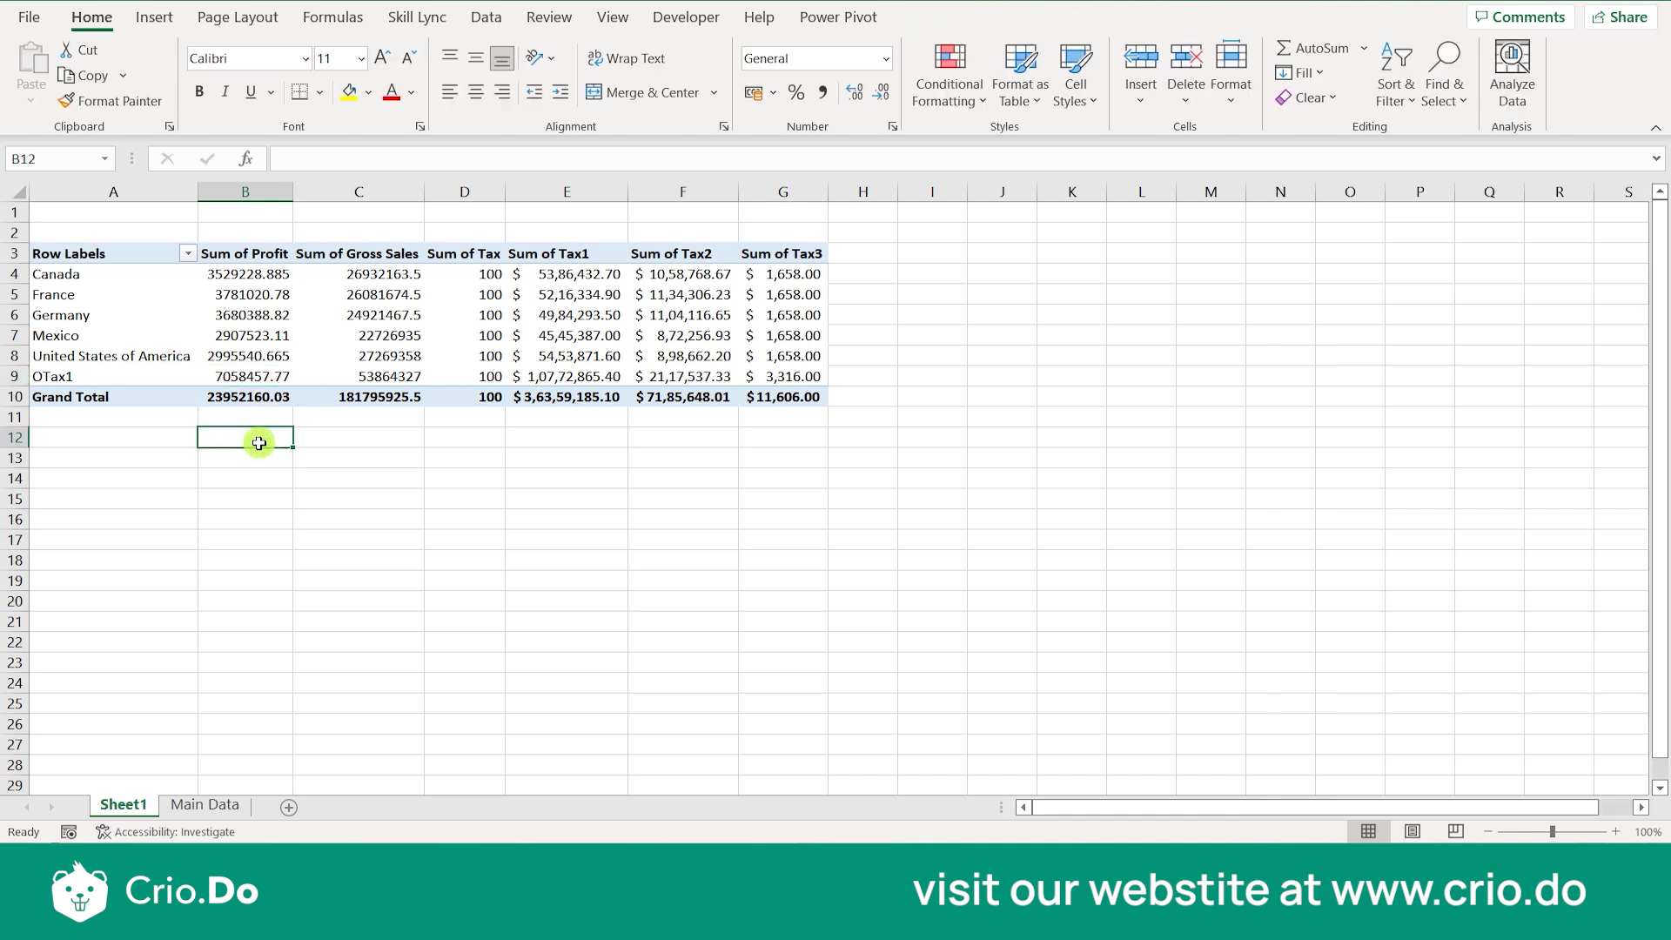
text(=)
click(239, 371)
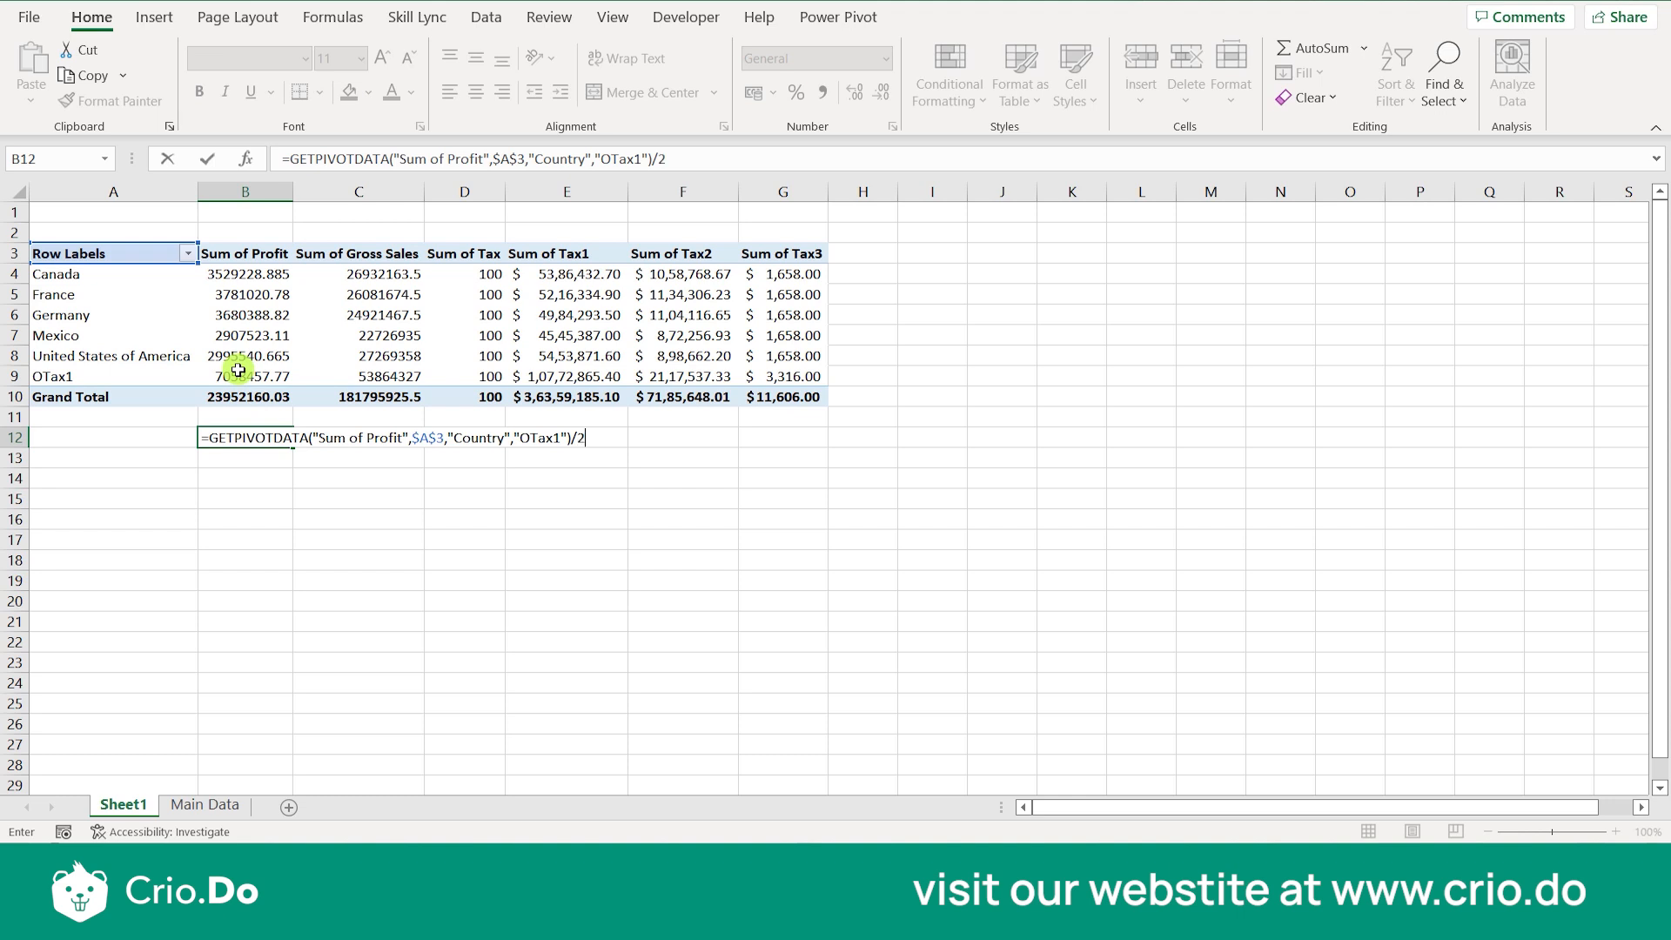
key(Return)
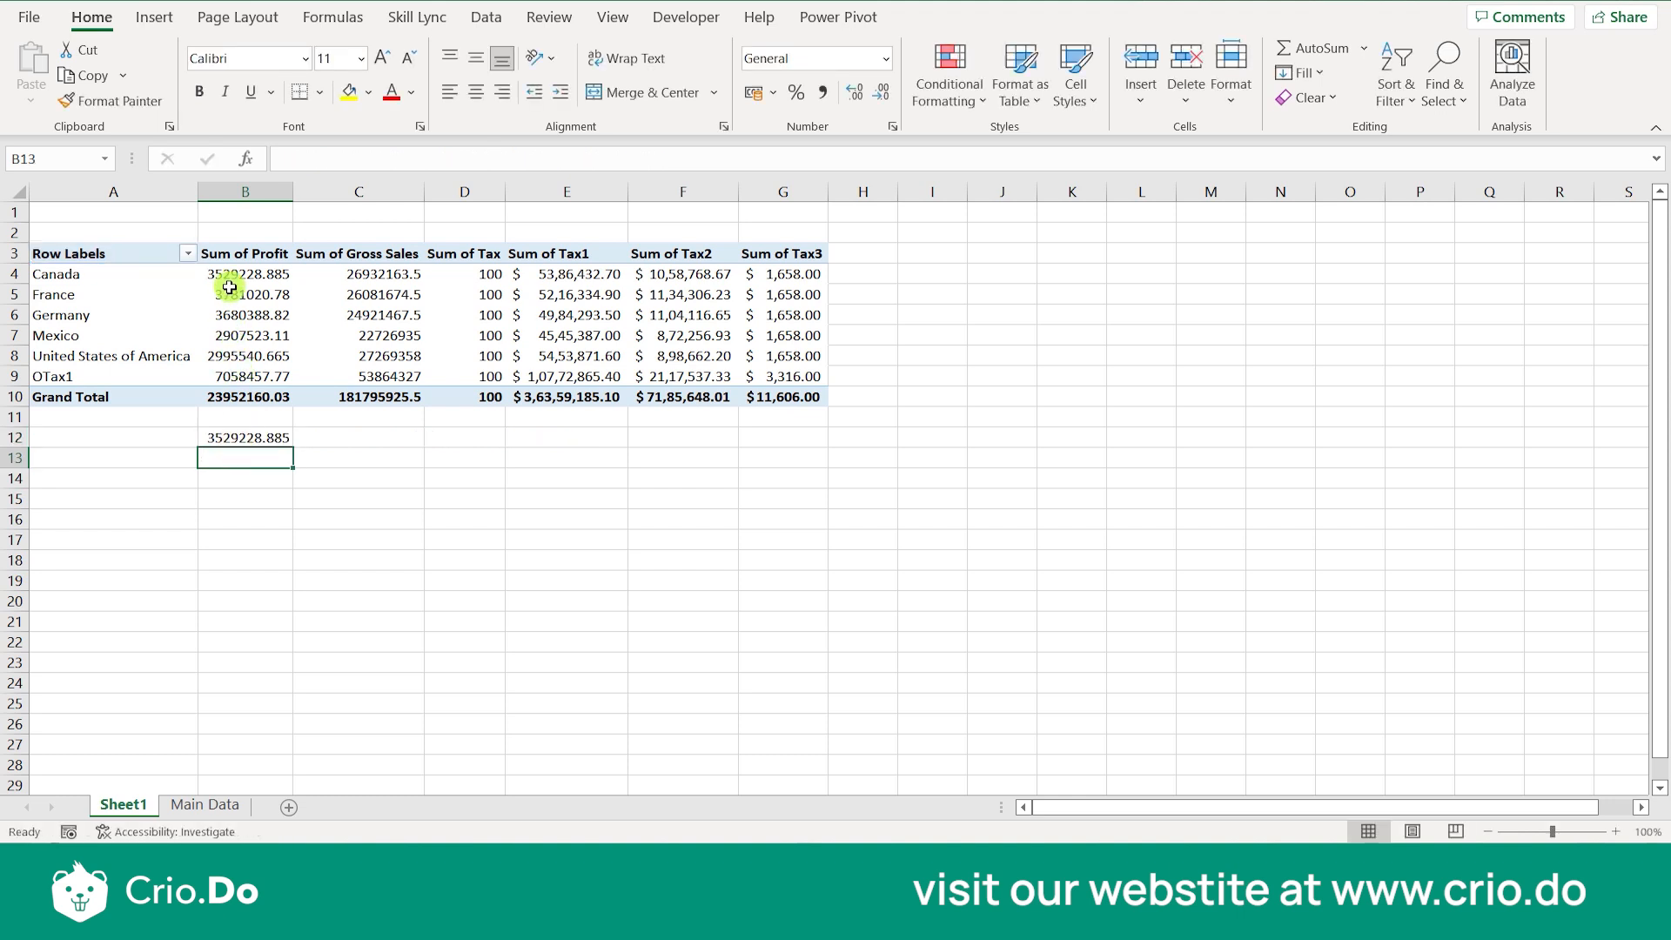
click(284, 434)
key(Delete)
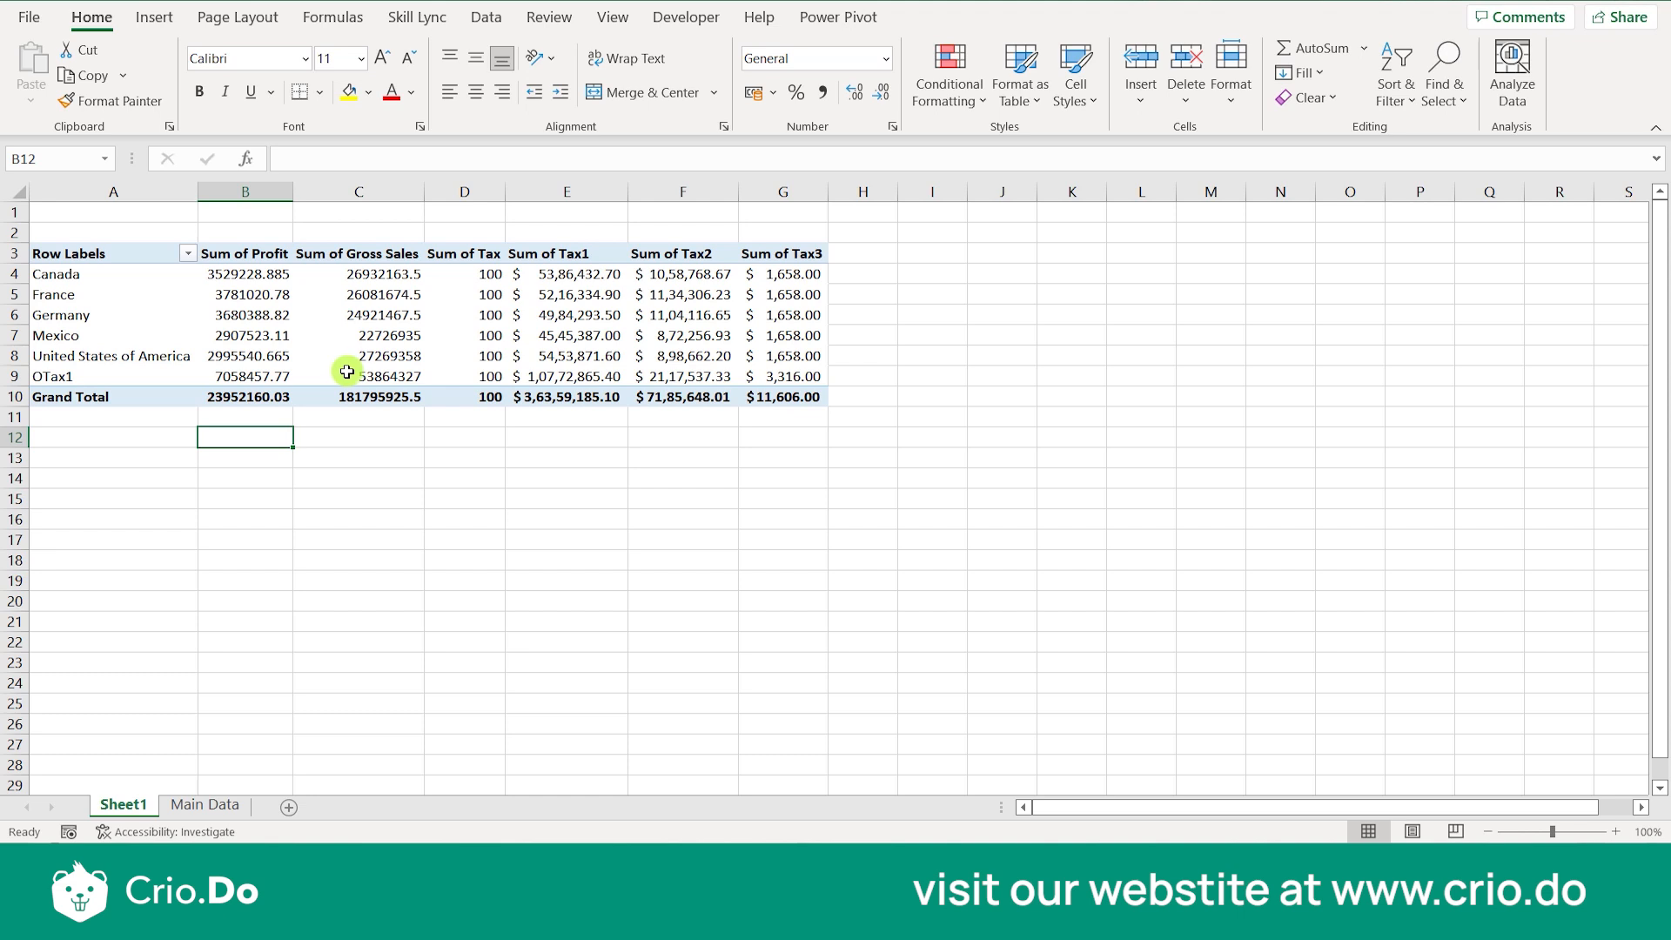
mouse_move(346, 363)
click(268, 453)
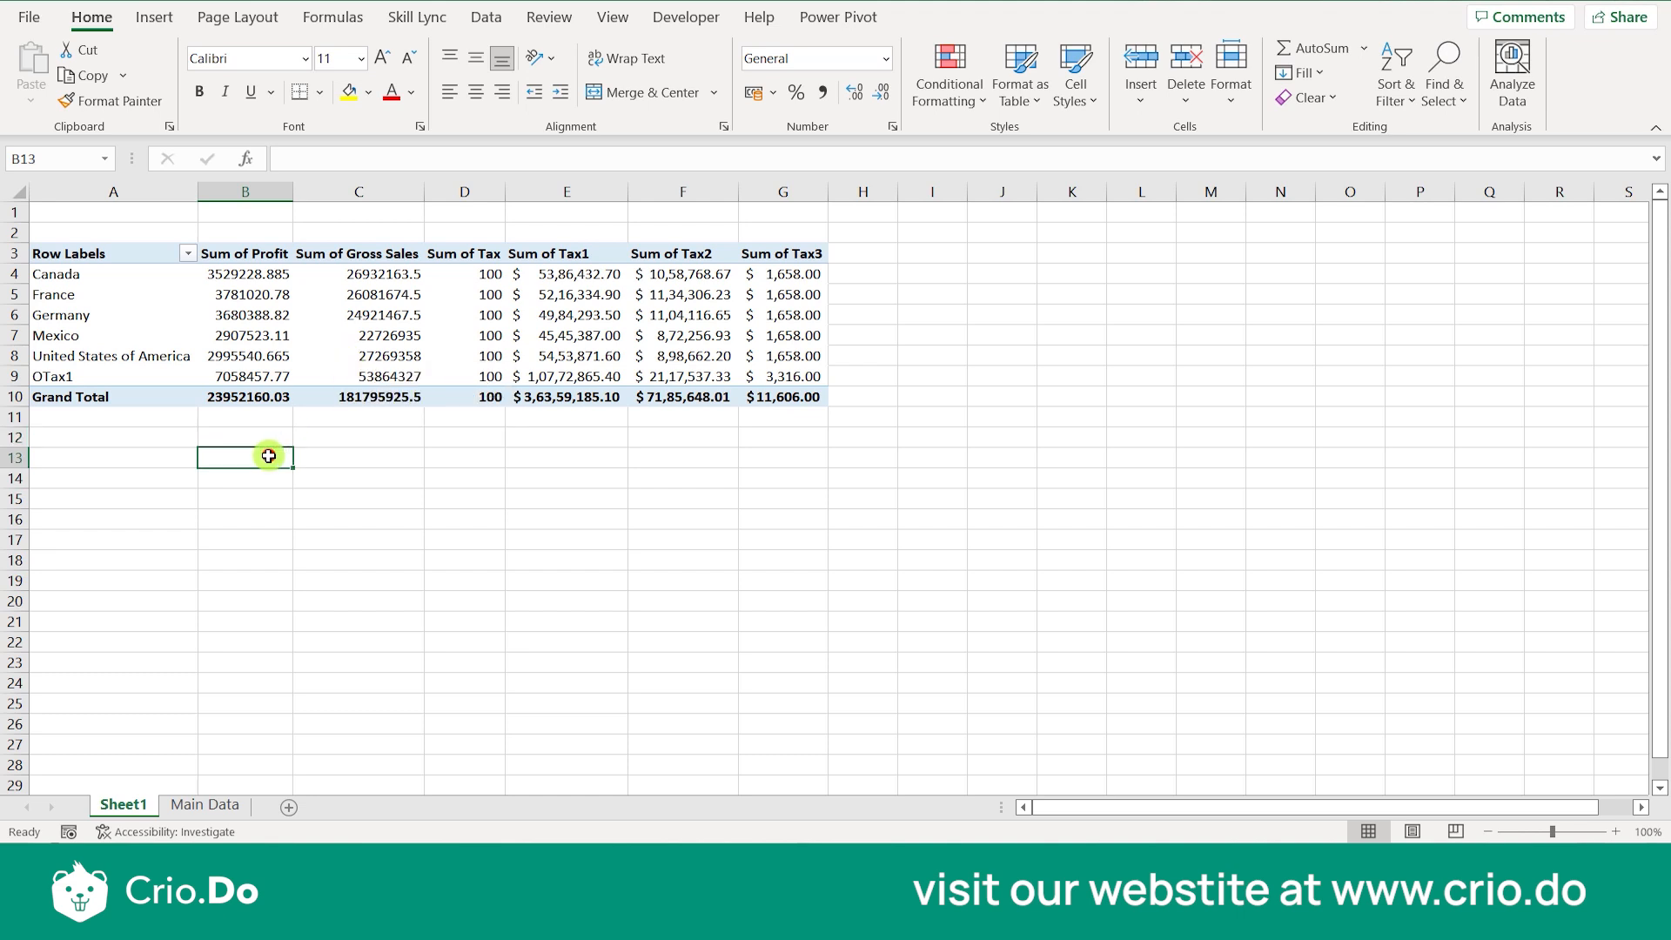
Start another calculated item for the Country field and name it OTax2.
click(279, 338)
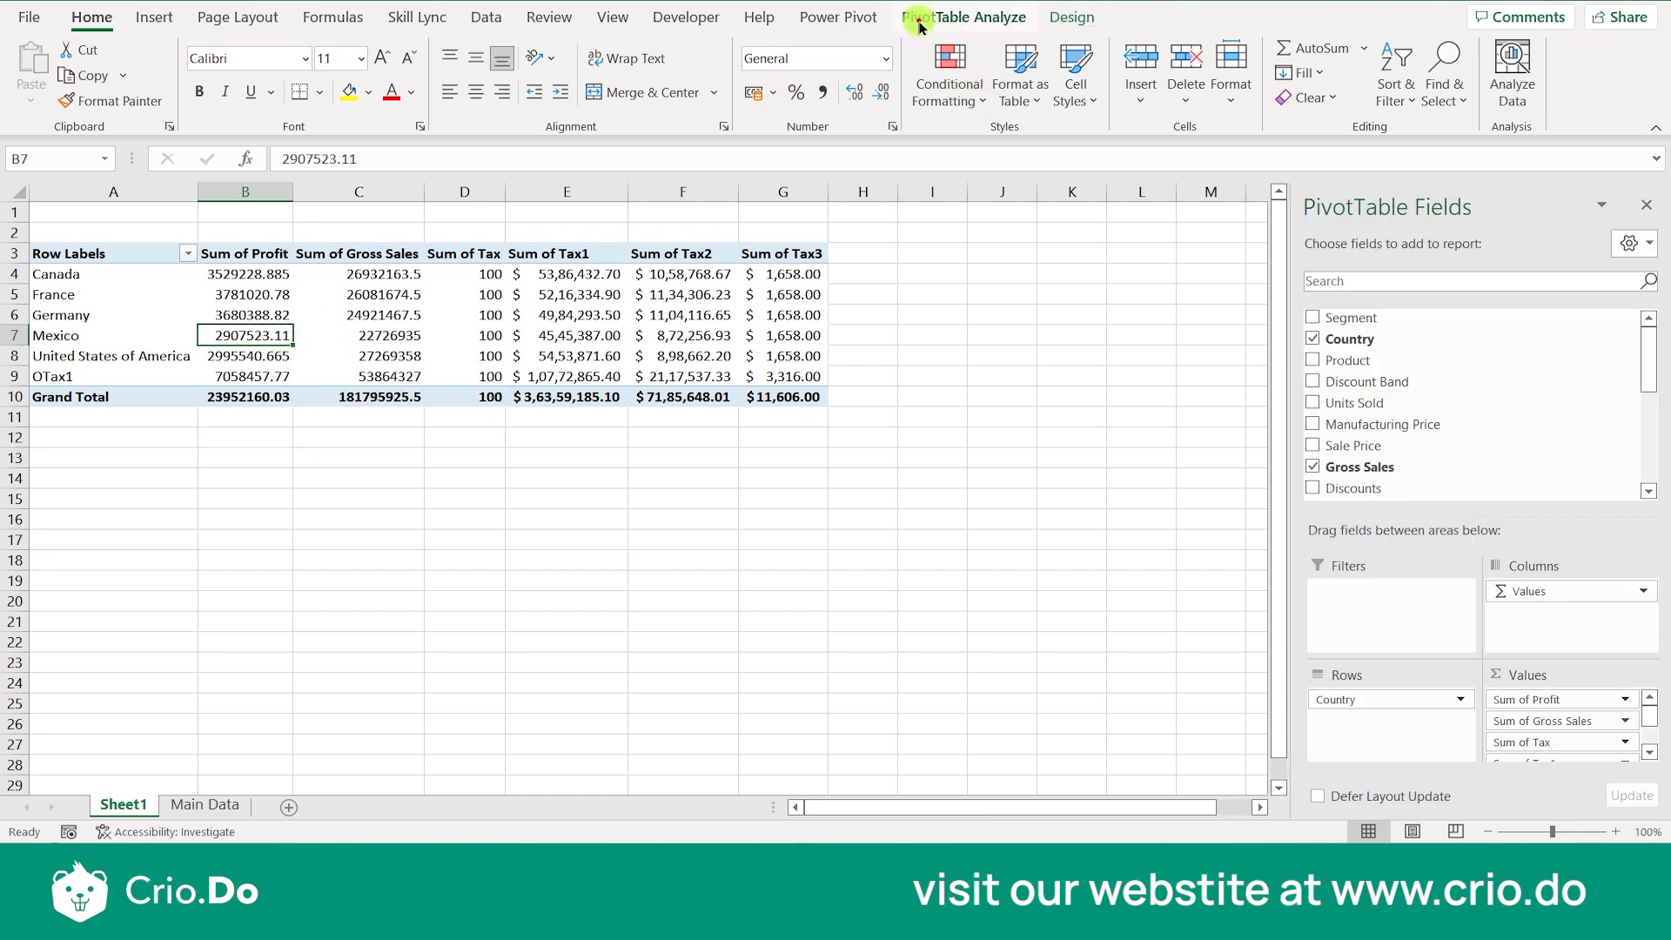
click(918, 26)
click(1041, 96)
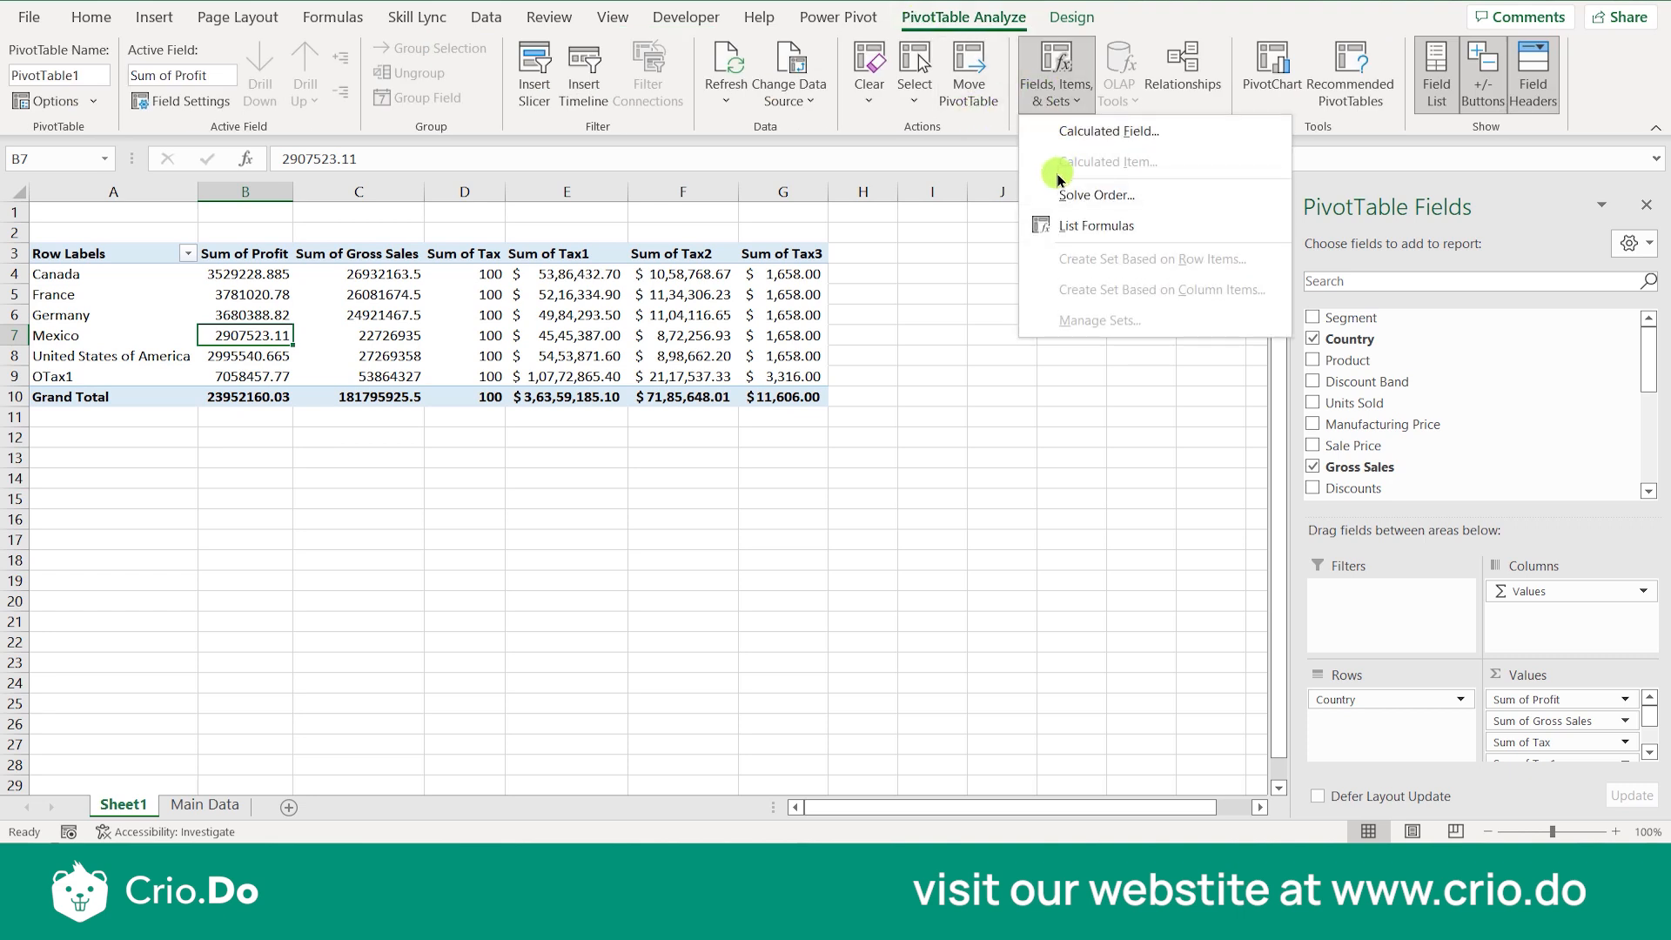
click(70, 319)
click(69, 318)
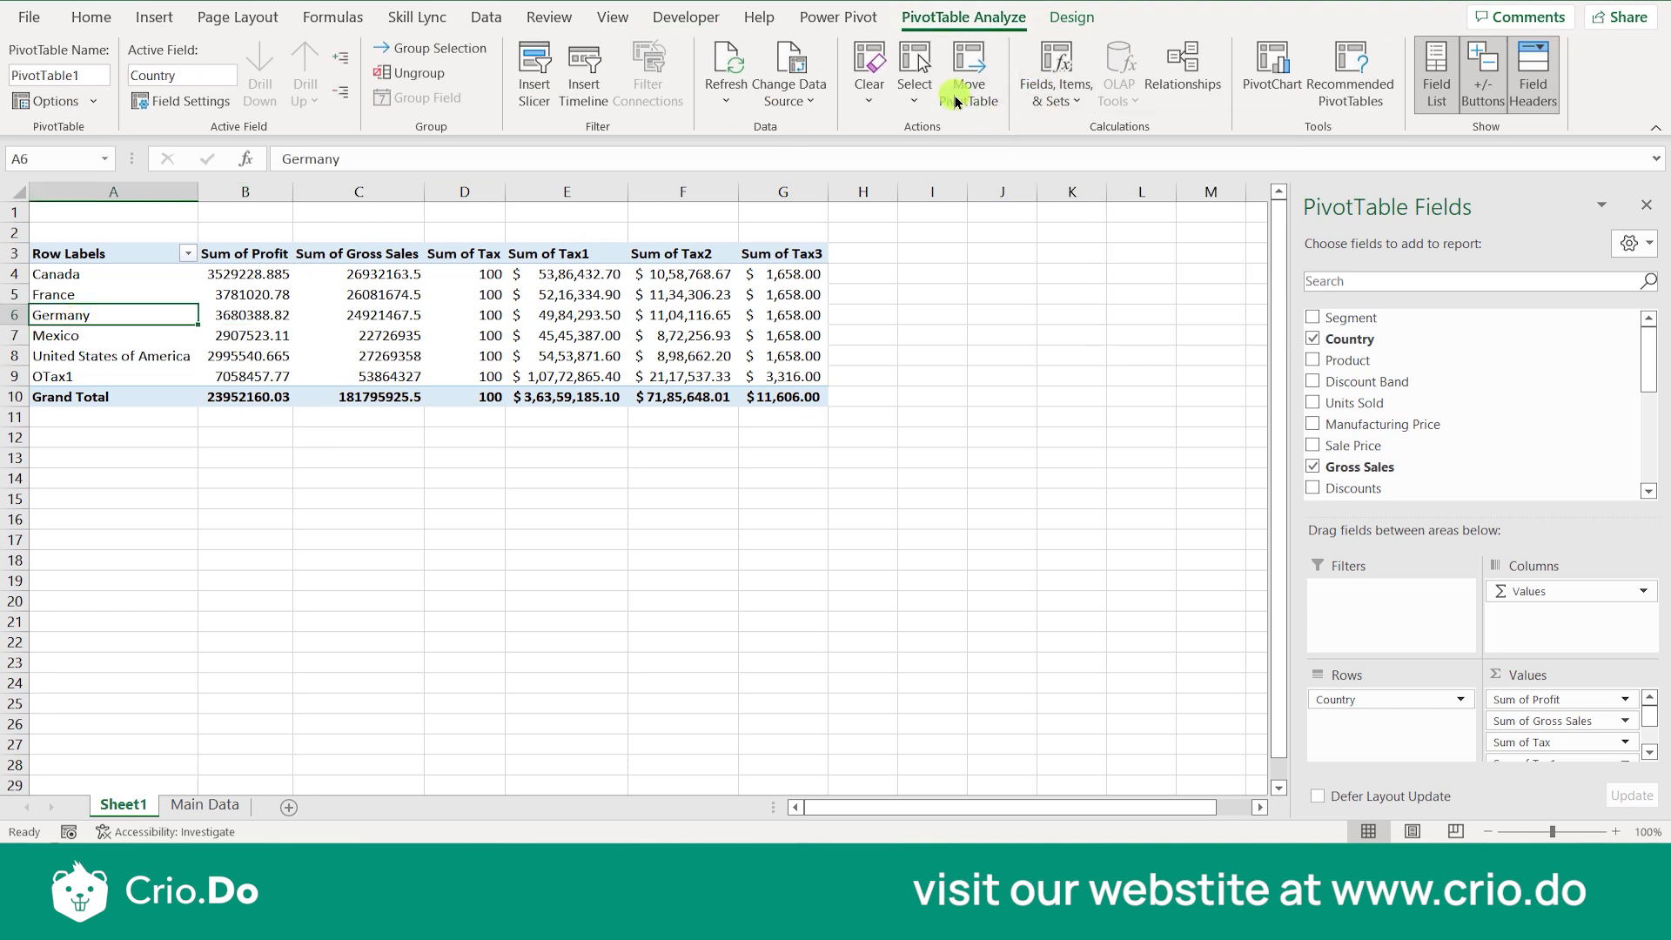
click(1080, 106)
click(1108, 161)
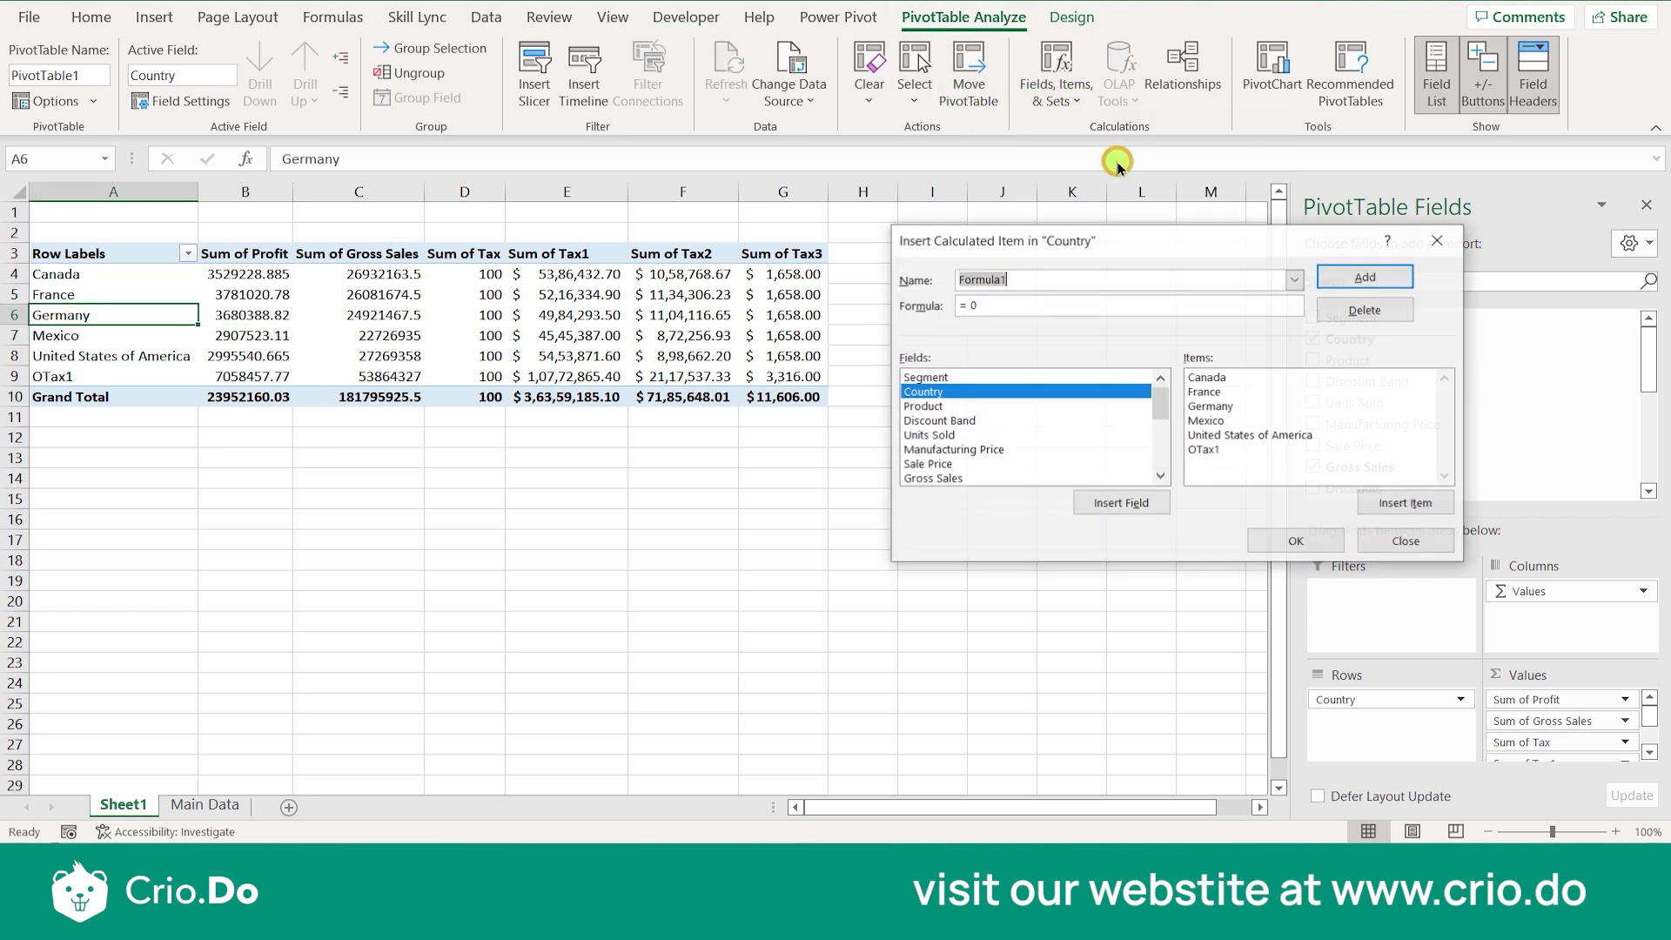
click(1027, 278)
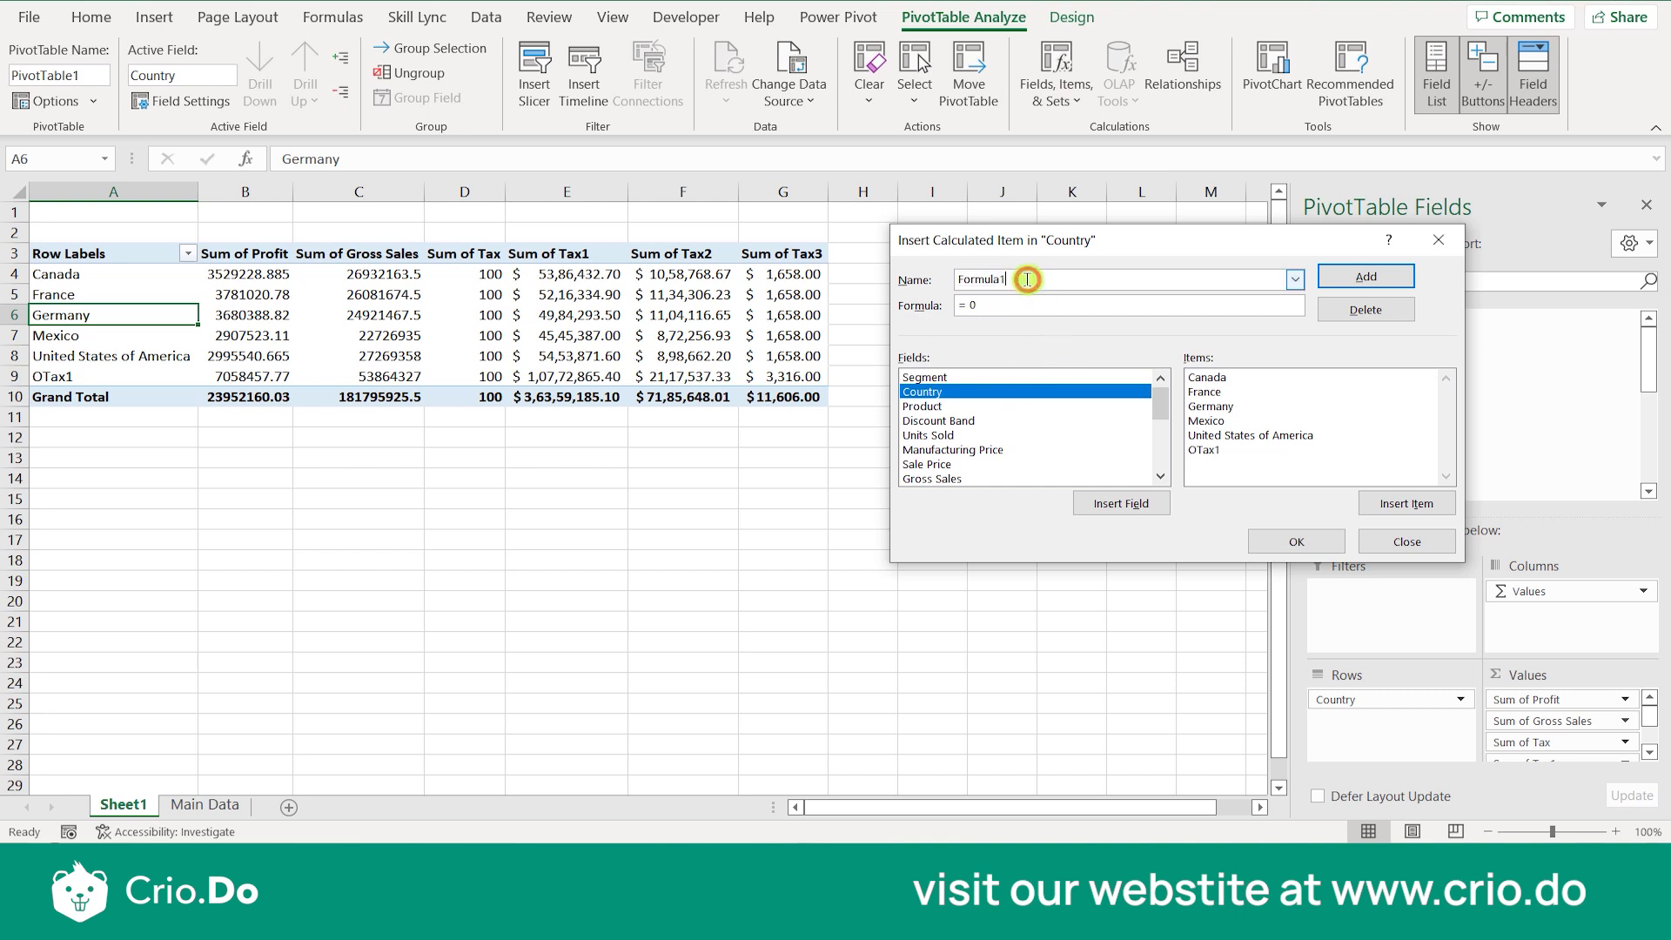
key(BackSpace)
key(BackSpace)
key(BackSpace)
key(BackSpace)
key(BackSpace)
key(BackSpace)
key(BackSpace)
key(BackSpace)
text(O)
Set OTax2's formula to = France *3 using the France item and add the calculated item.
click(1214, 392)
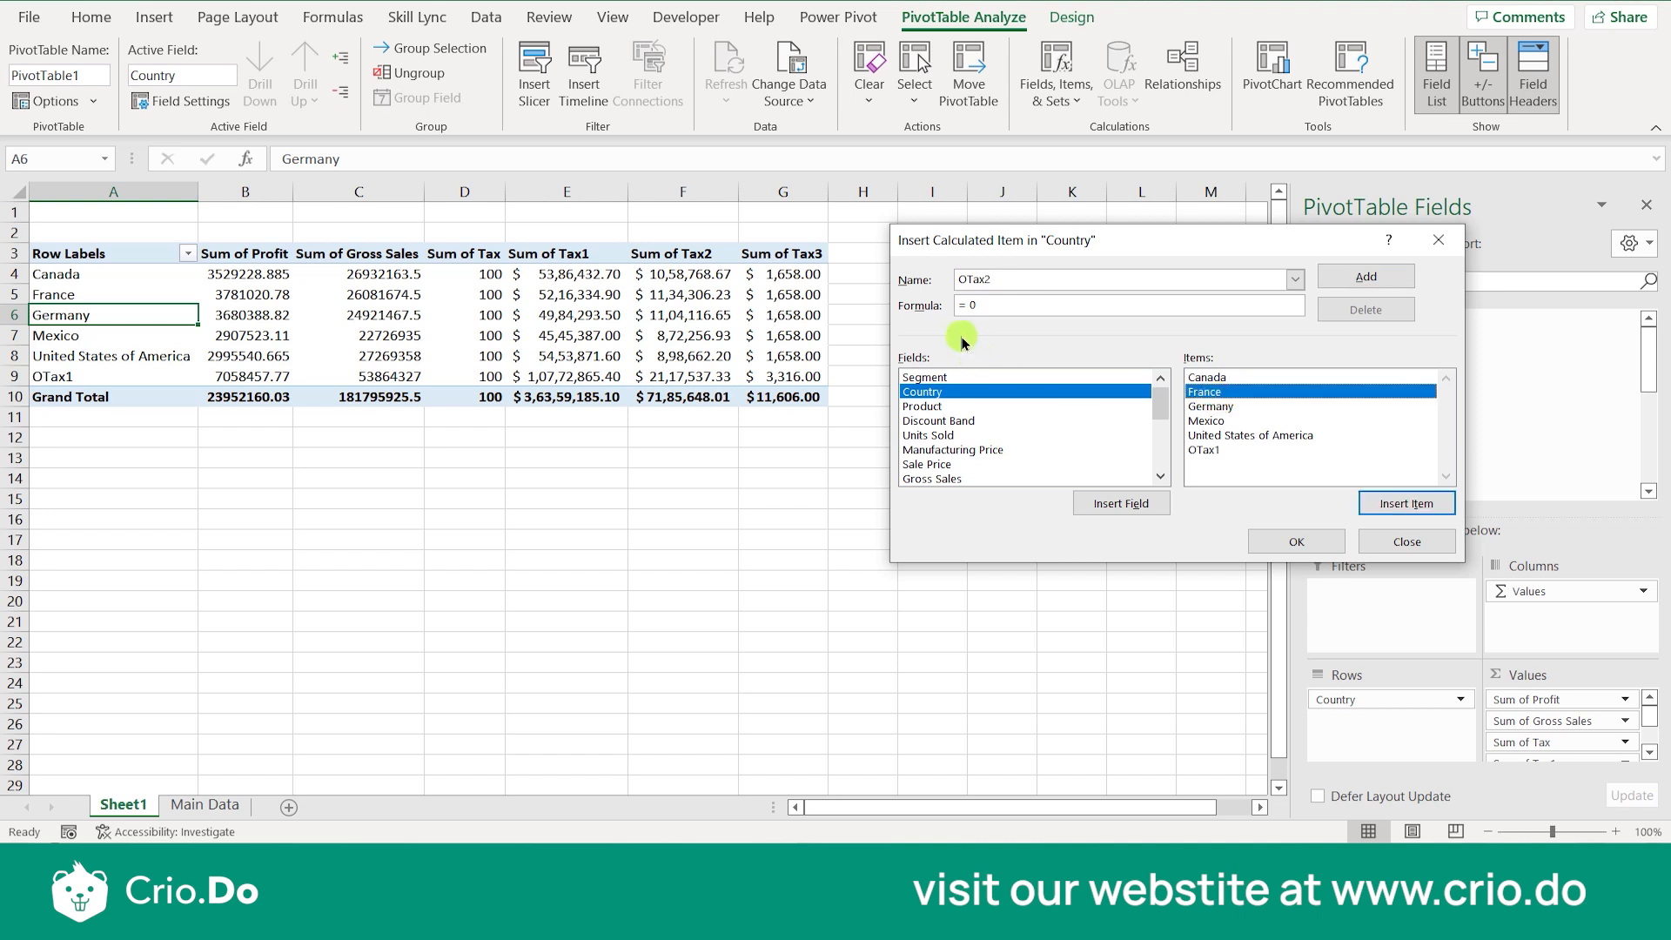
key(BackSpace)
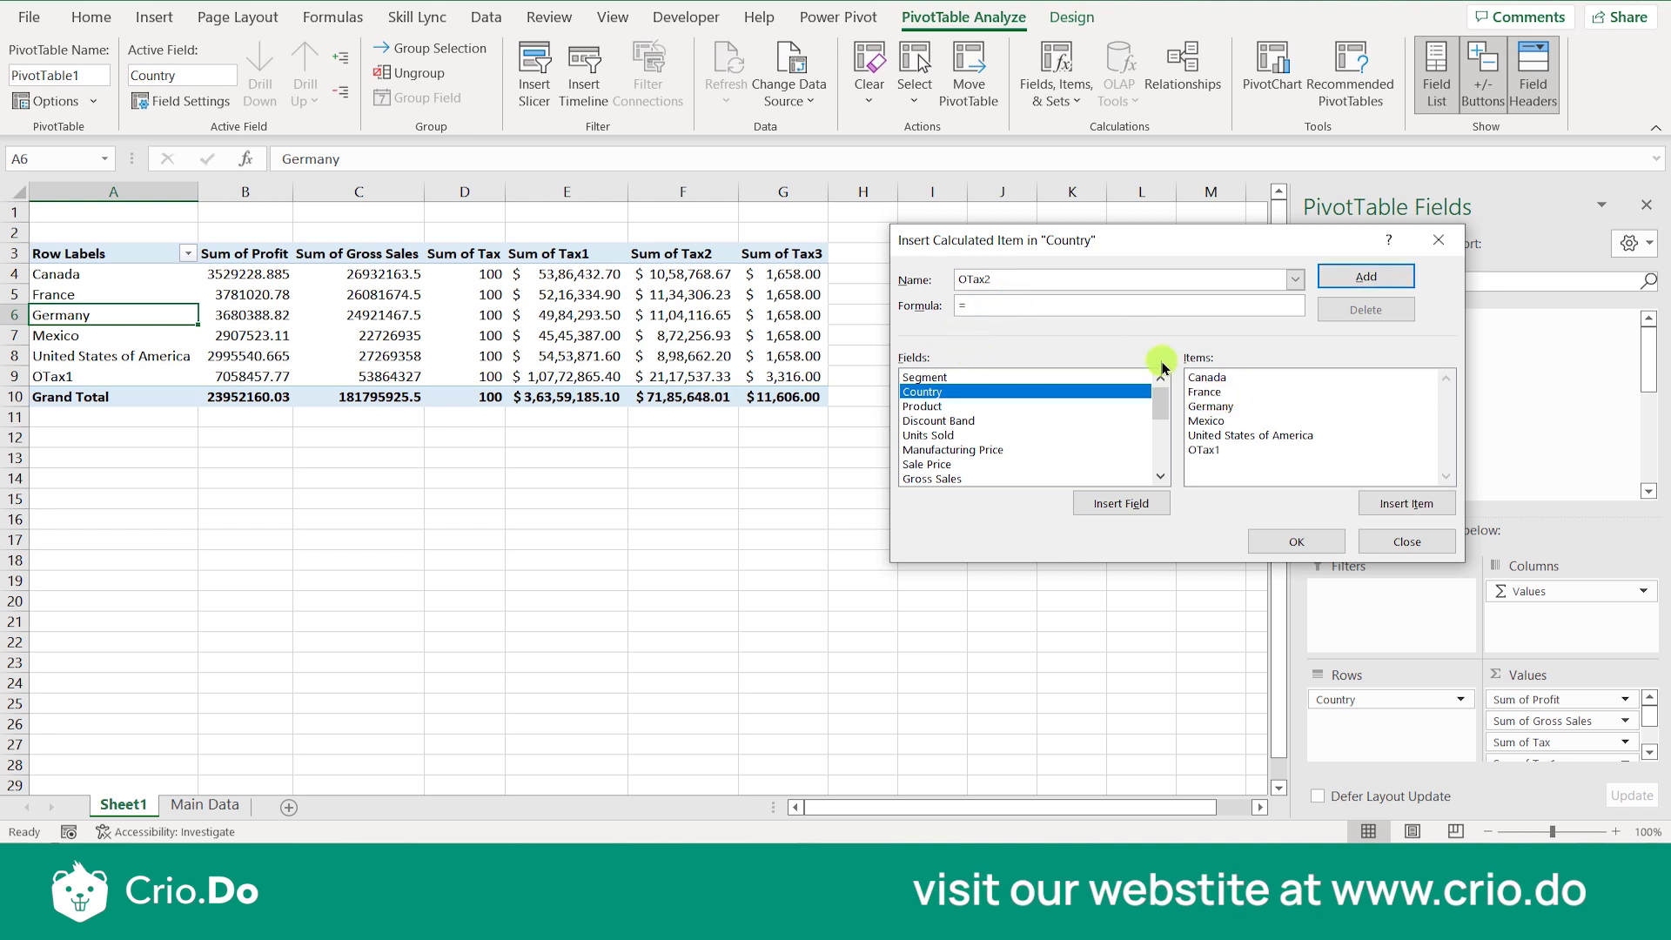
double_click(1194, 392)
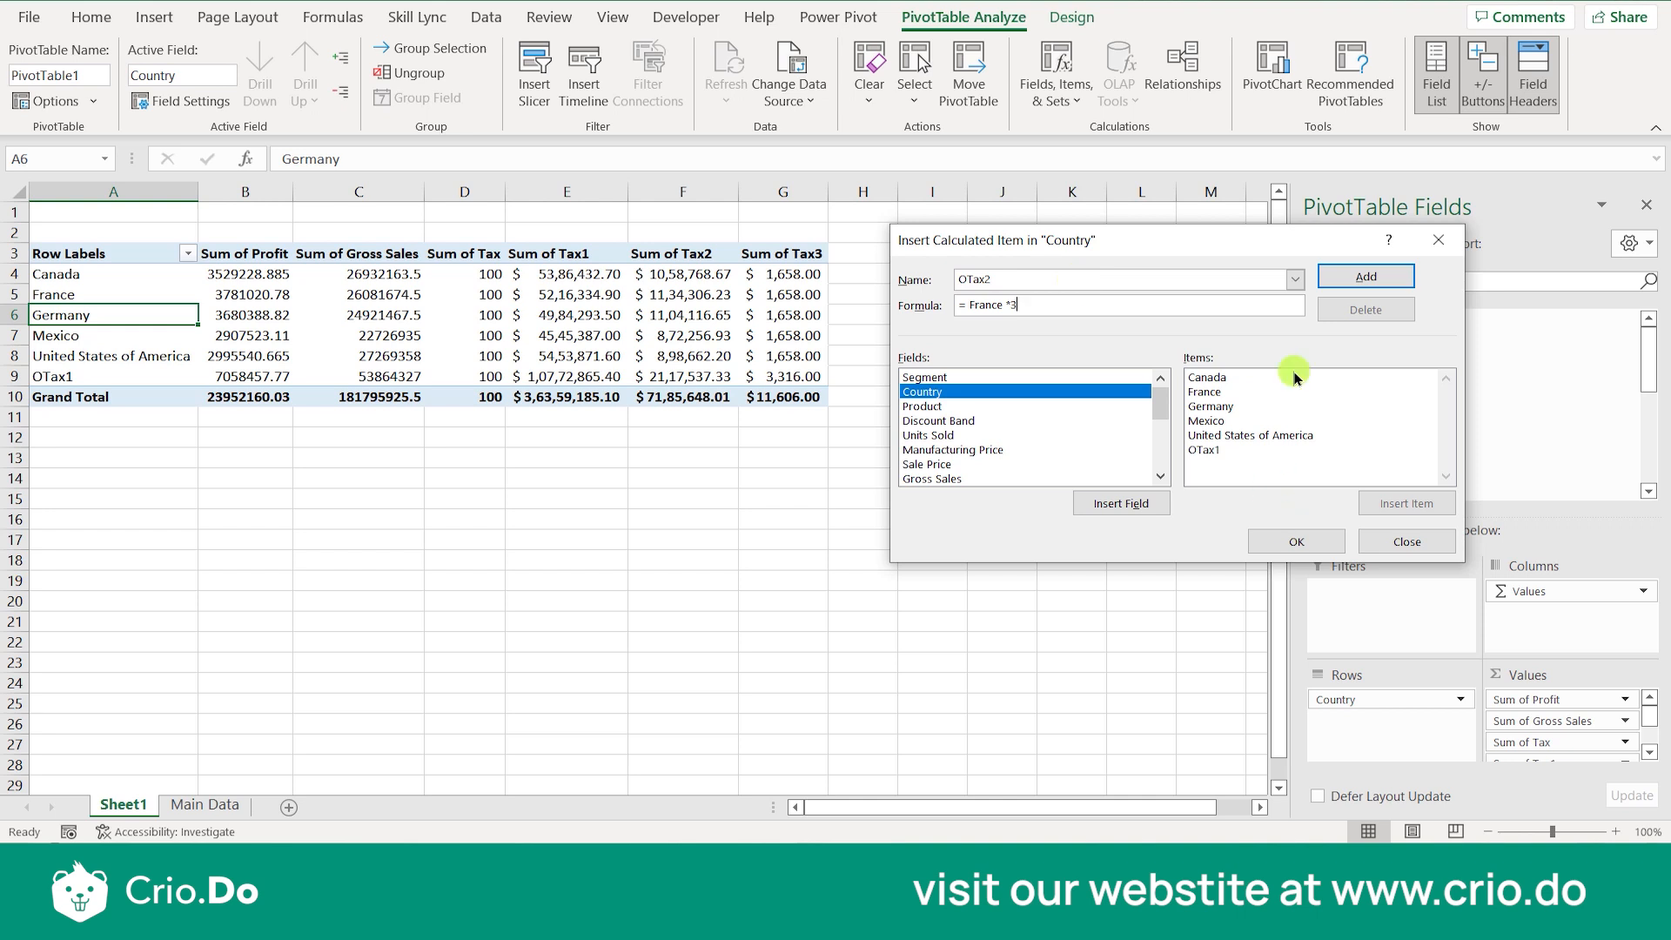
click(1366, 276)
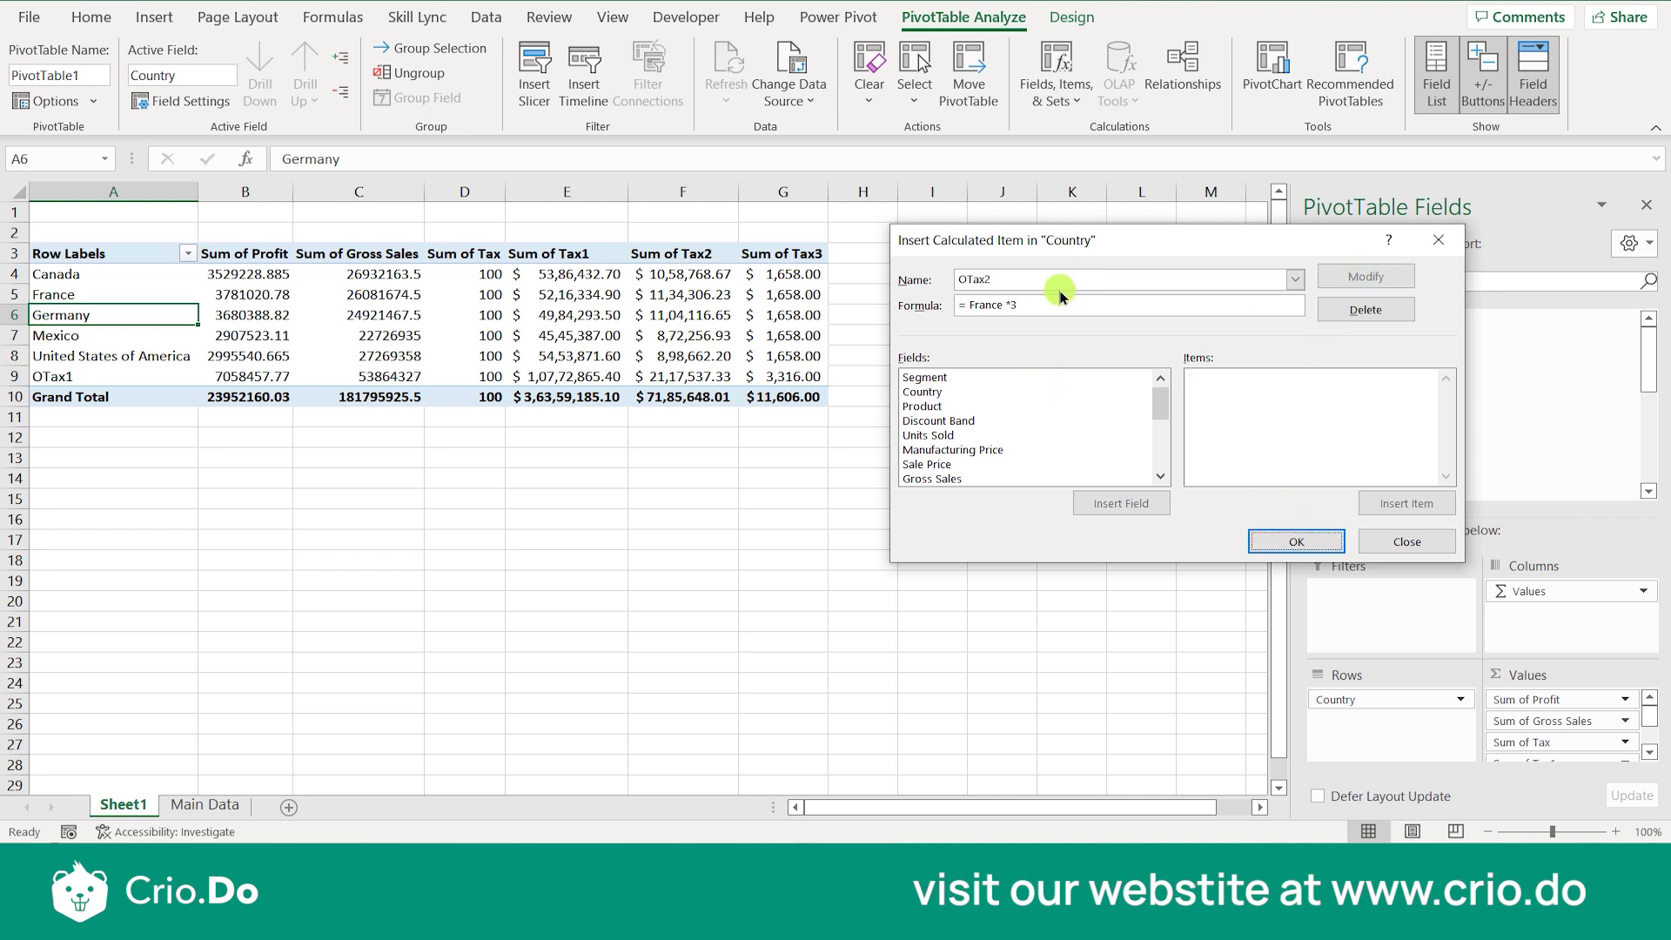
Add a calculated Country item named OTax3 with the formula = Germany *4.
click(953, 405)
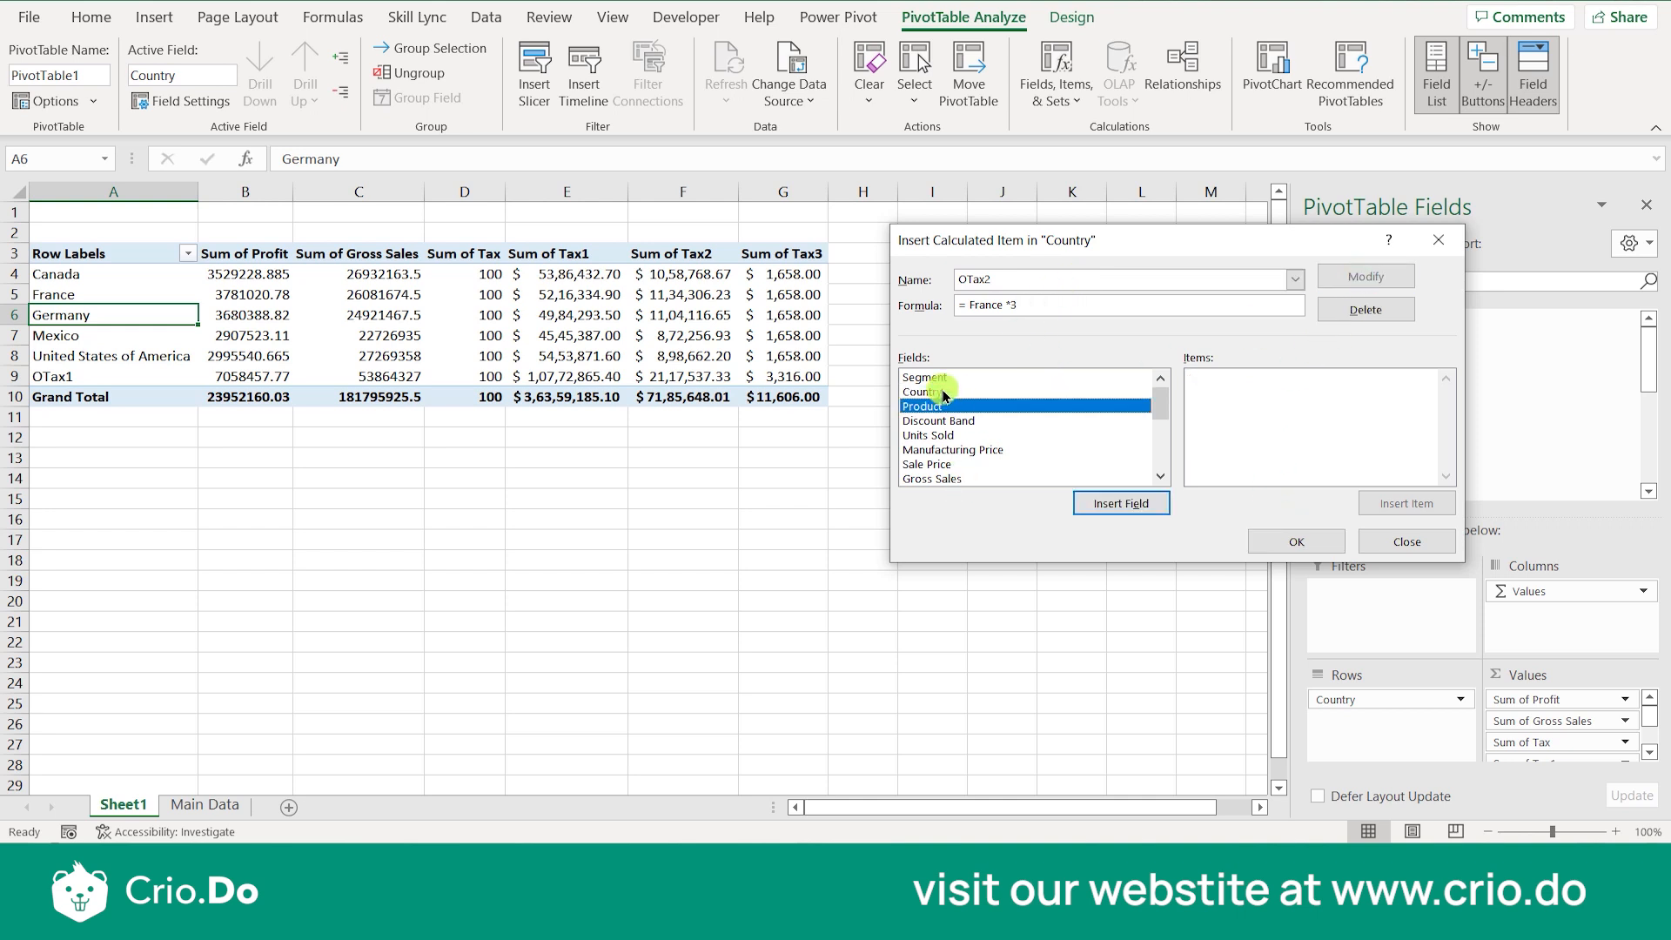
click(945, 391)
click(1075, 275)
key(BackSpace)
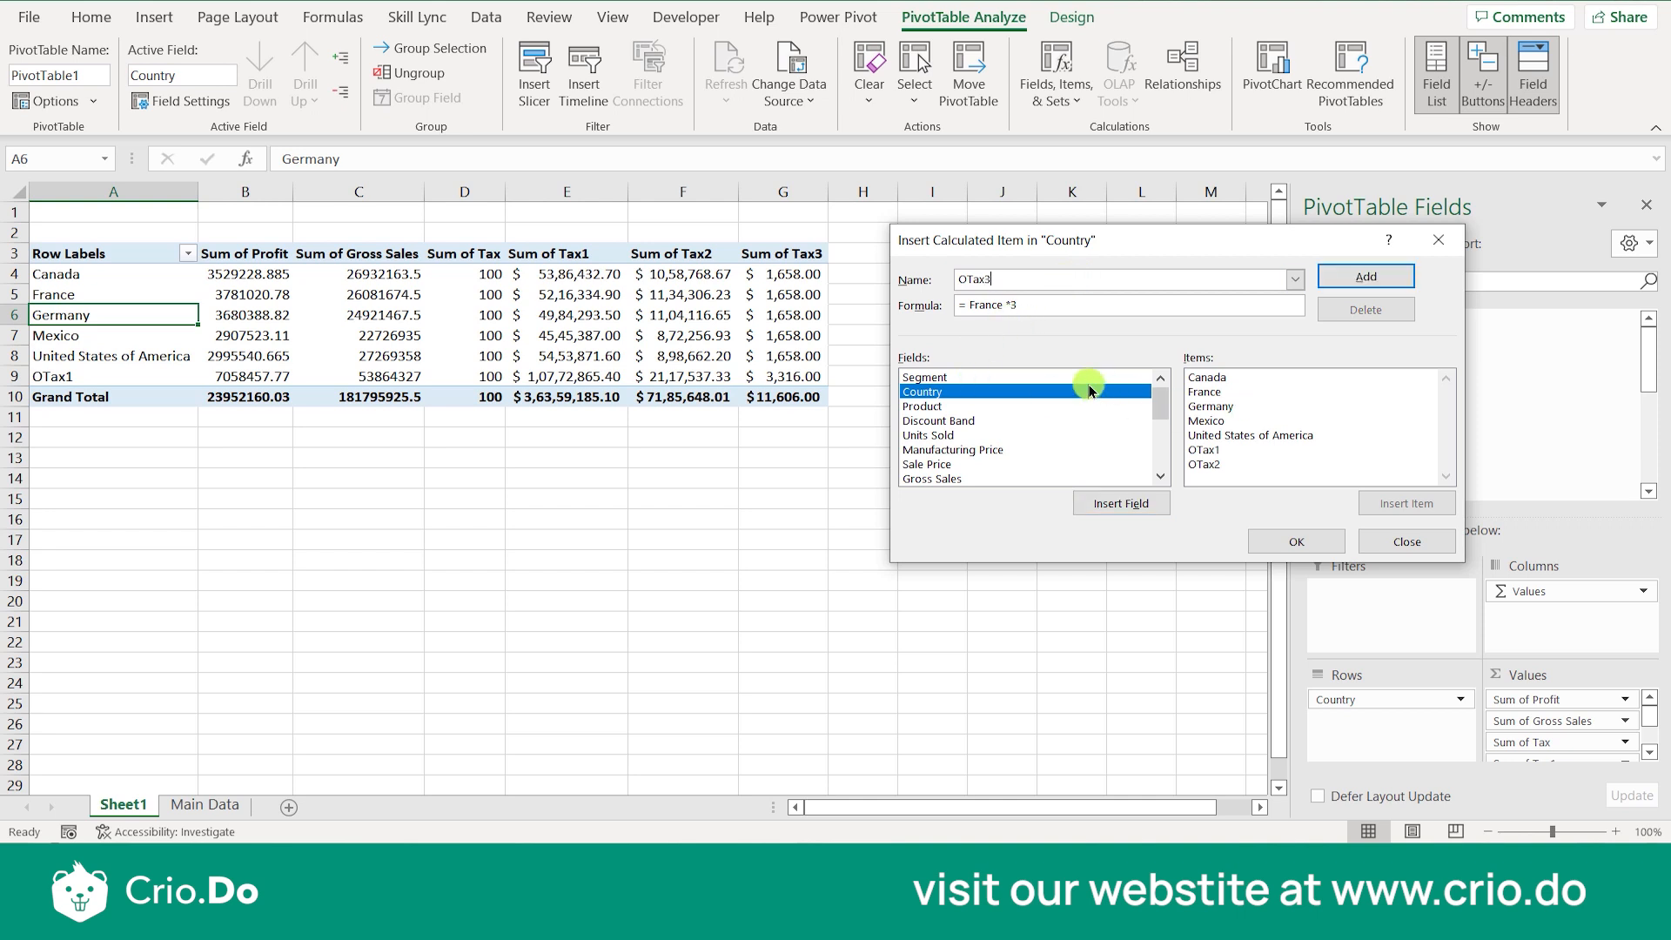
double_click(982, 304)
double_click(1206, 406)
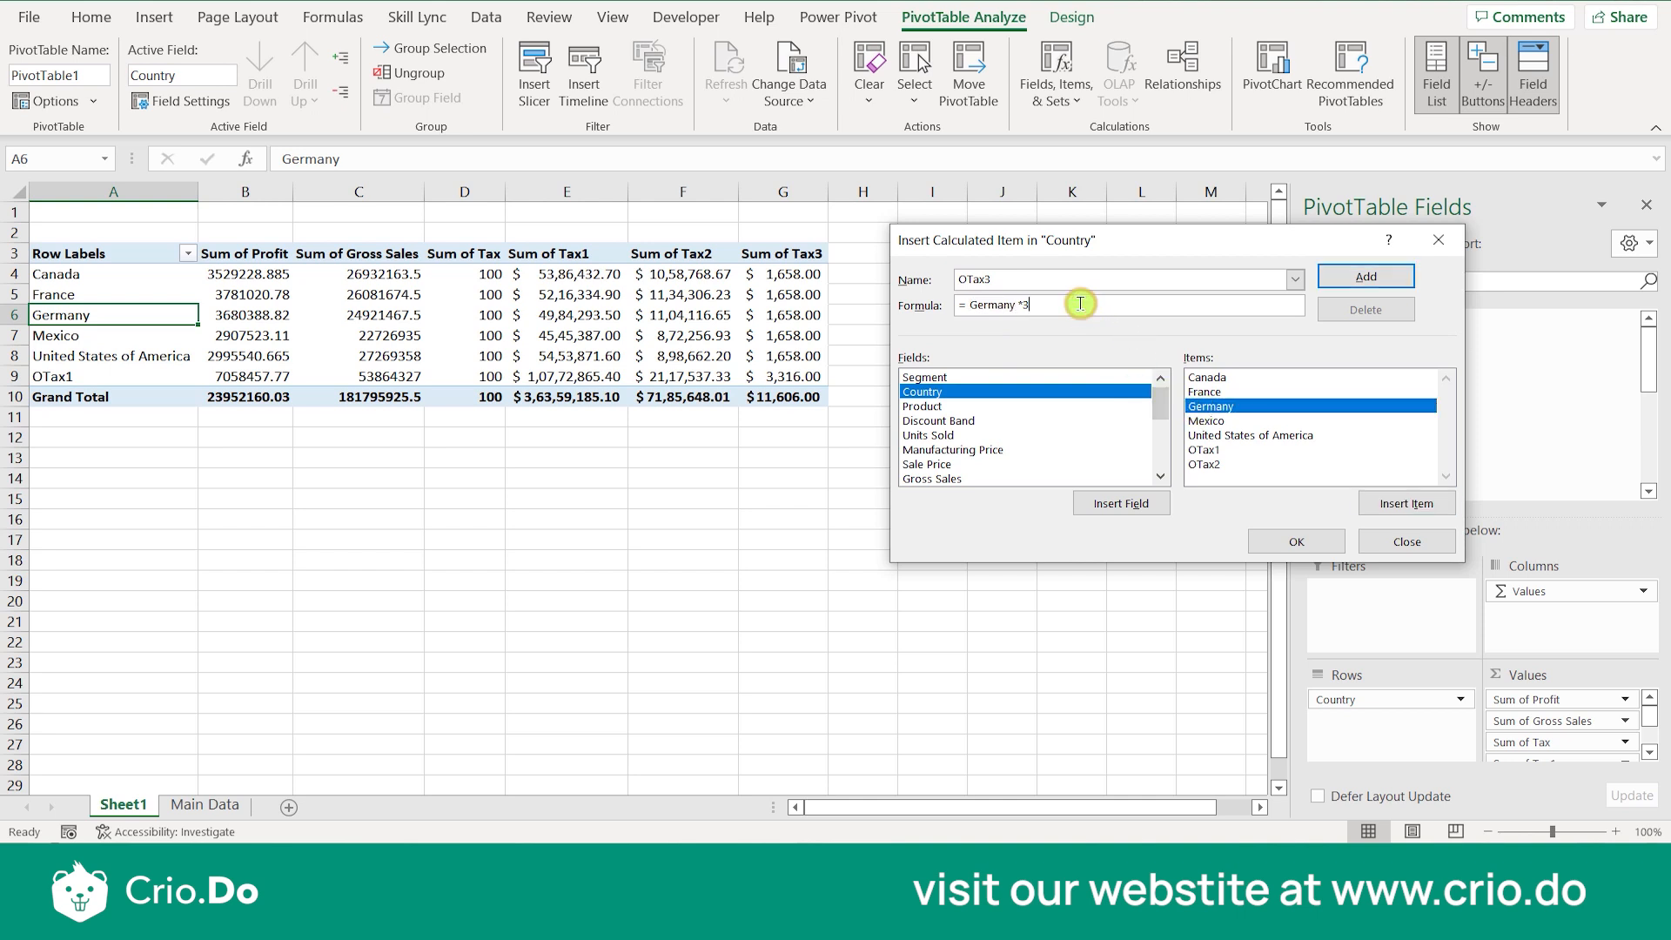
key(BackSpace)
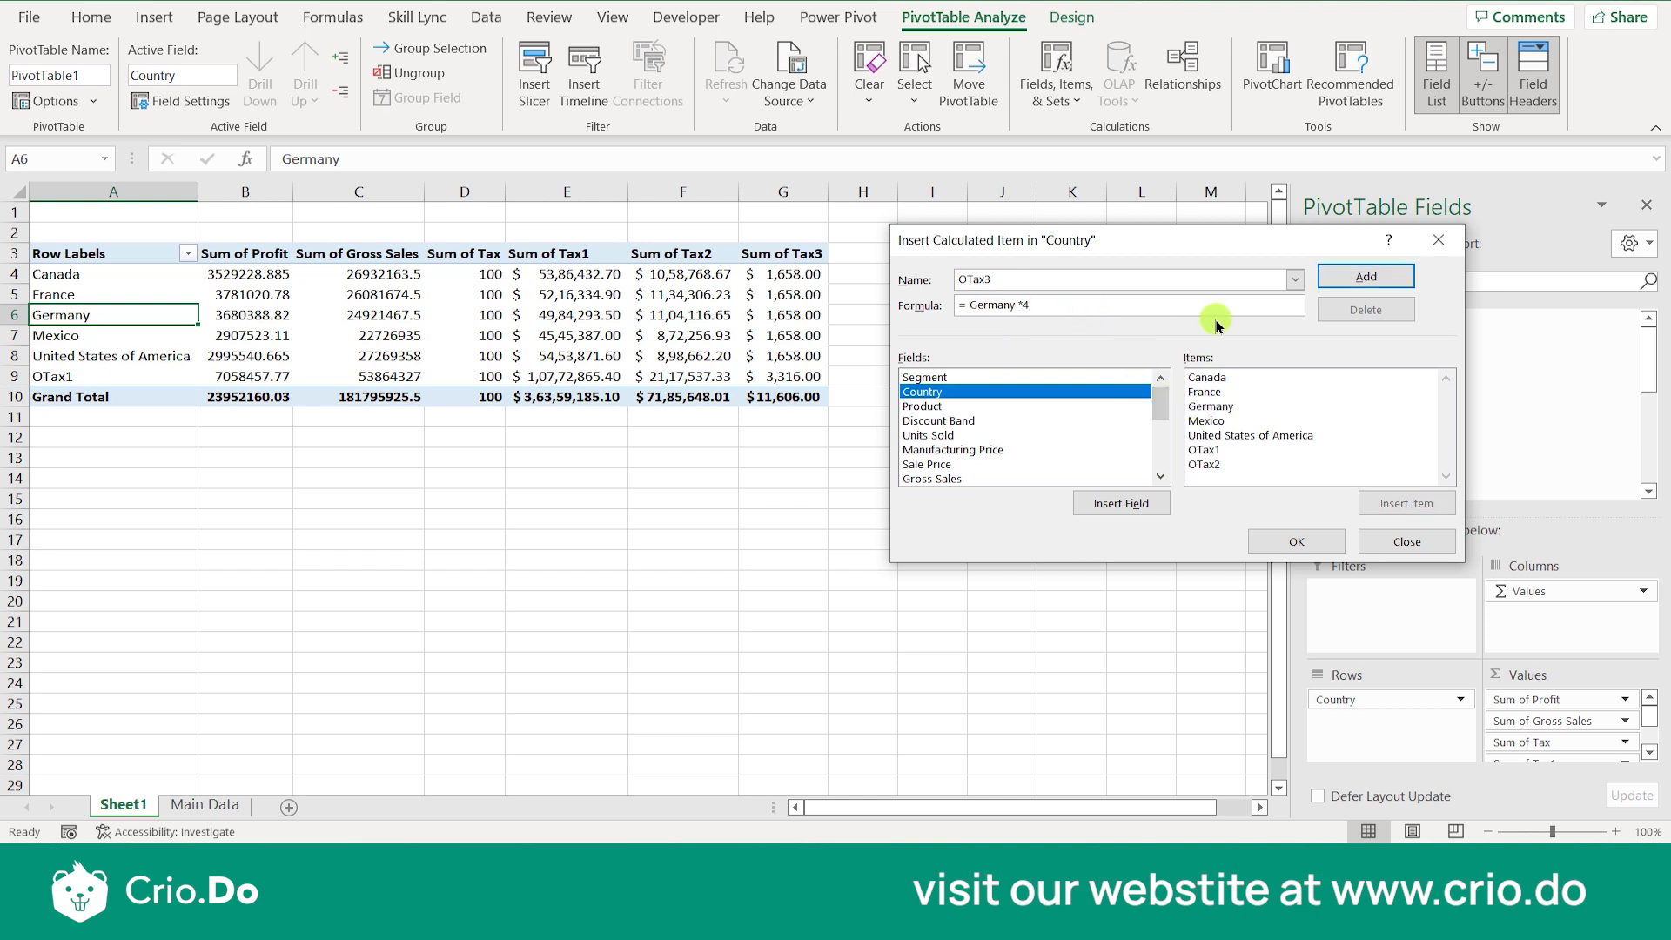
click(1361, 275)
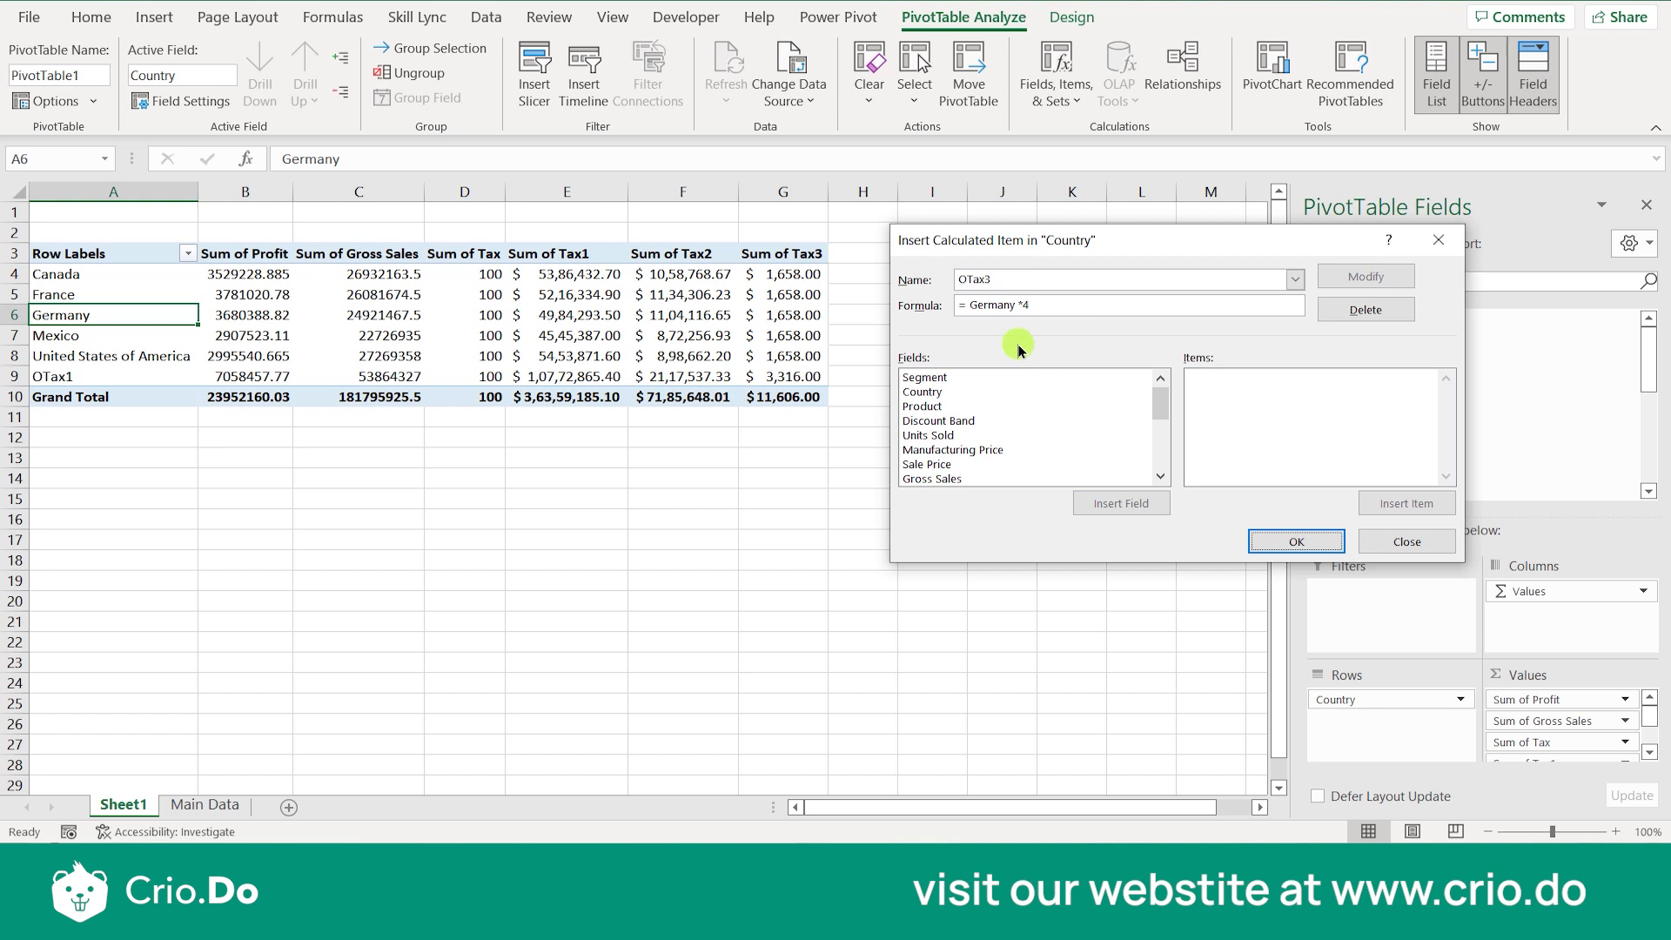
Add a calculated Country item named OTax4 with the formula = Mexico *5.
click(996, 421)
click(941, 394)
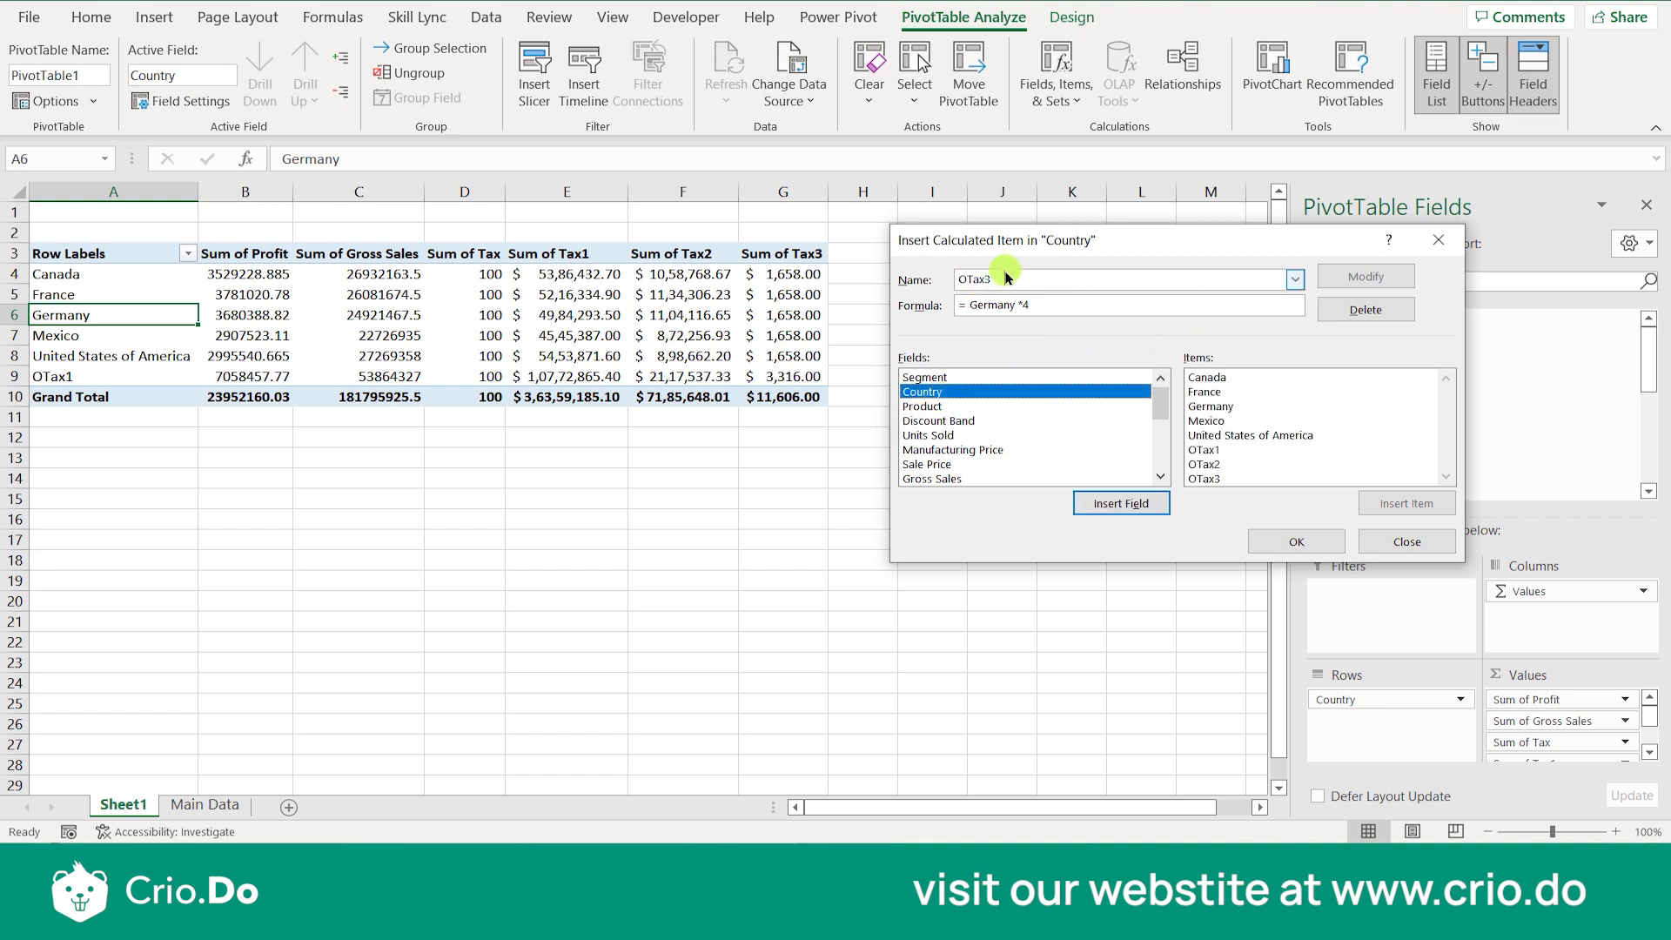
key(BackSpace)
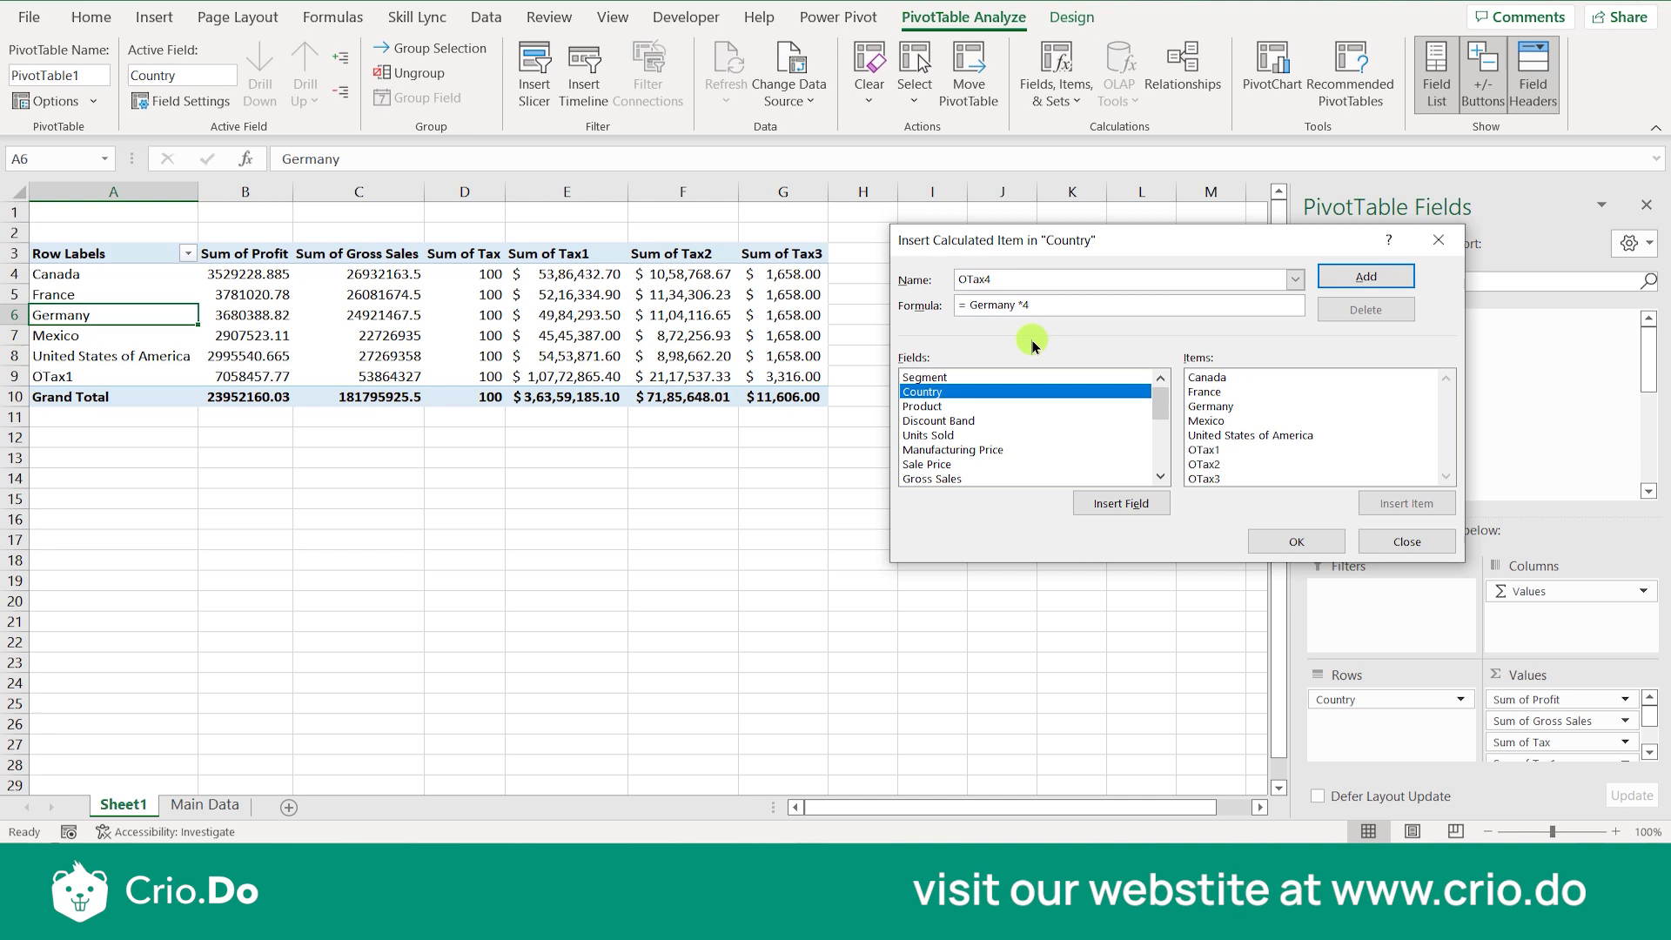
click(1205, 421)
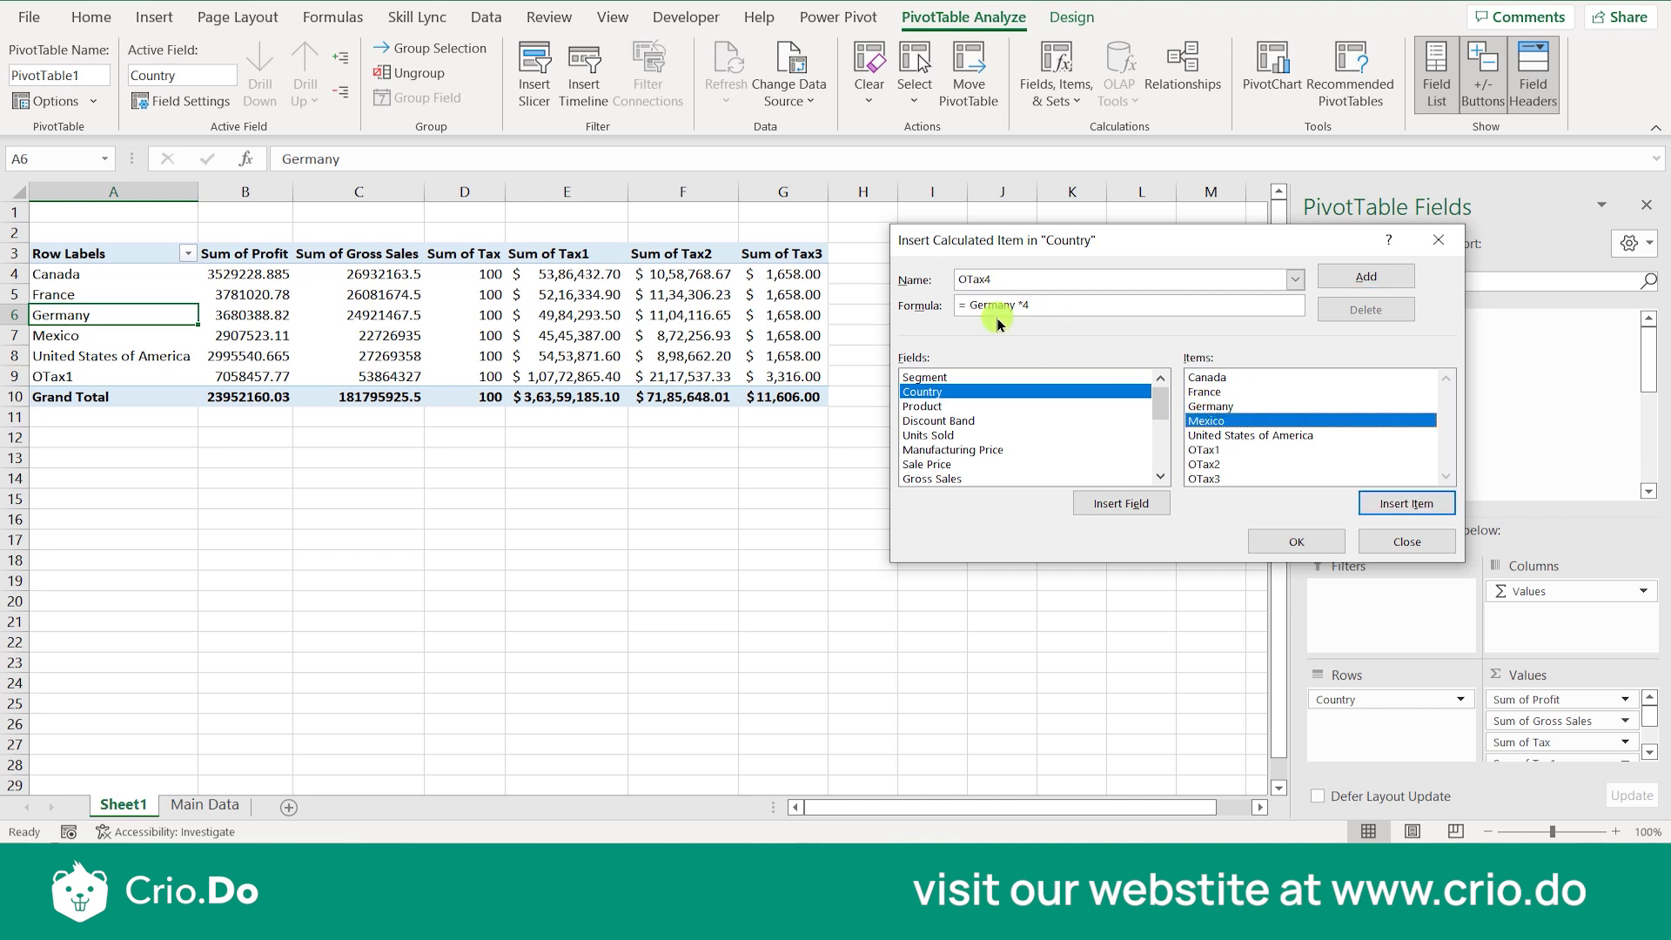
double_click(991, 304)
double_click(1210, 422)
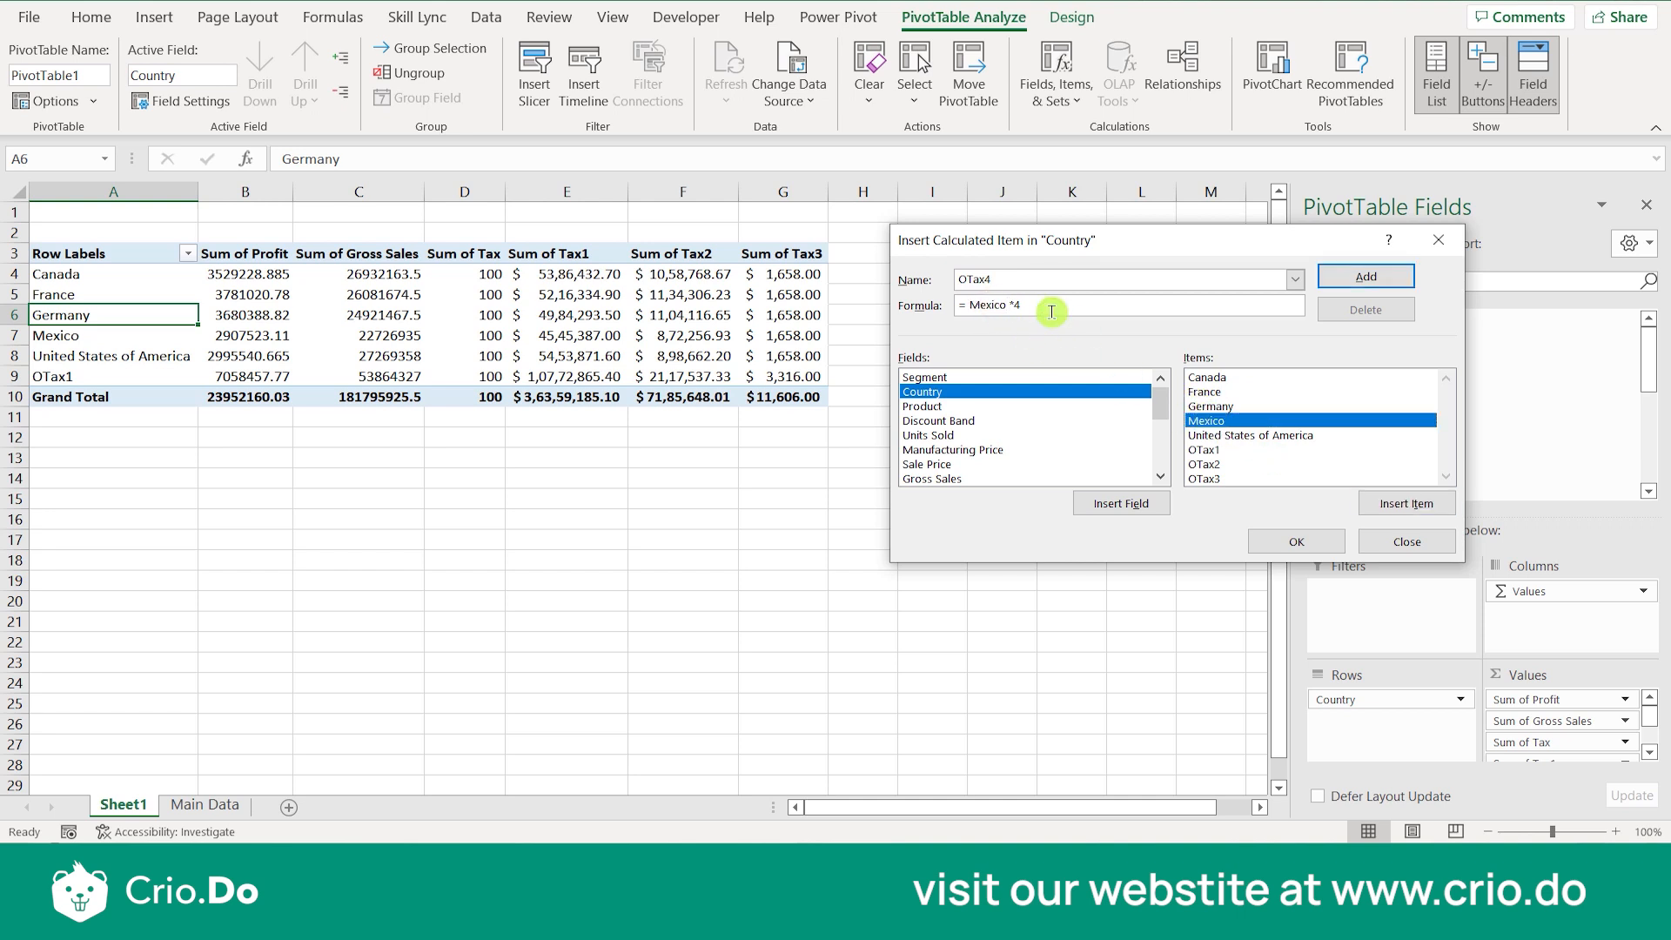
key(BackSpace)
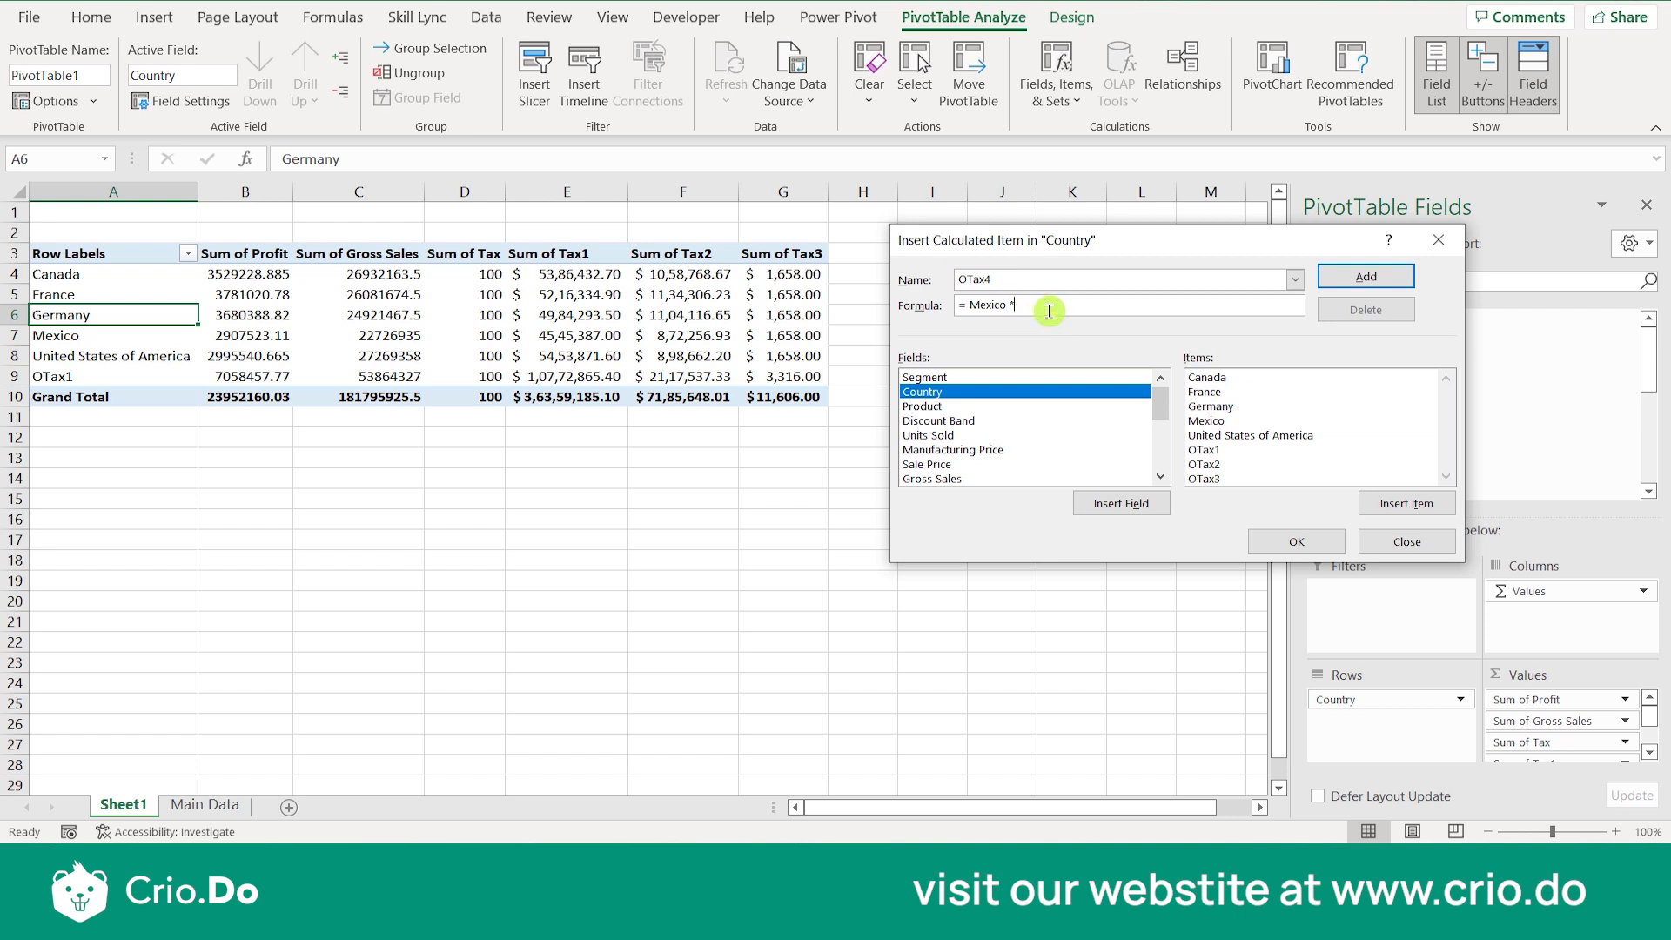
text(5)
click(1374, 276)
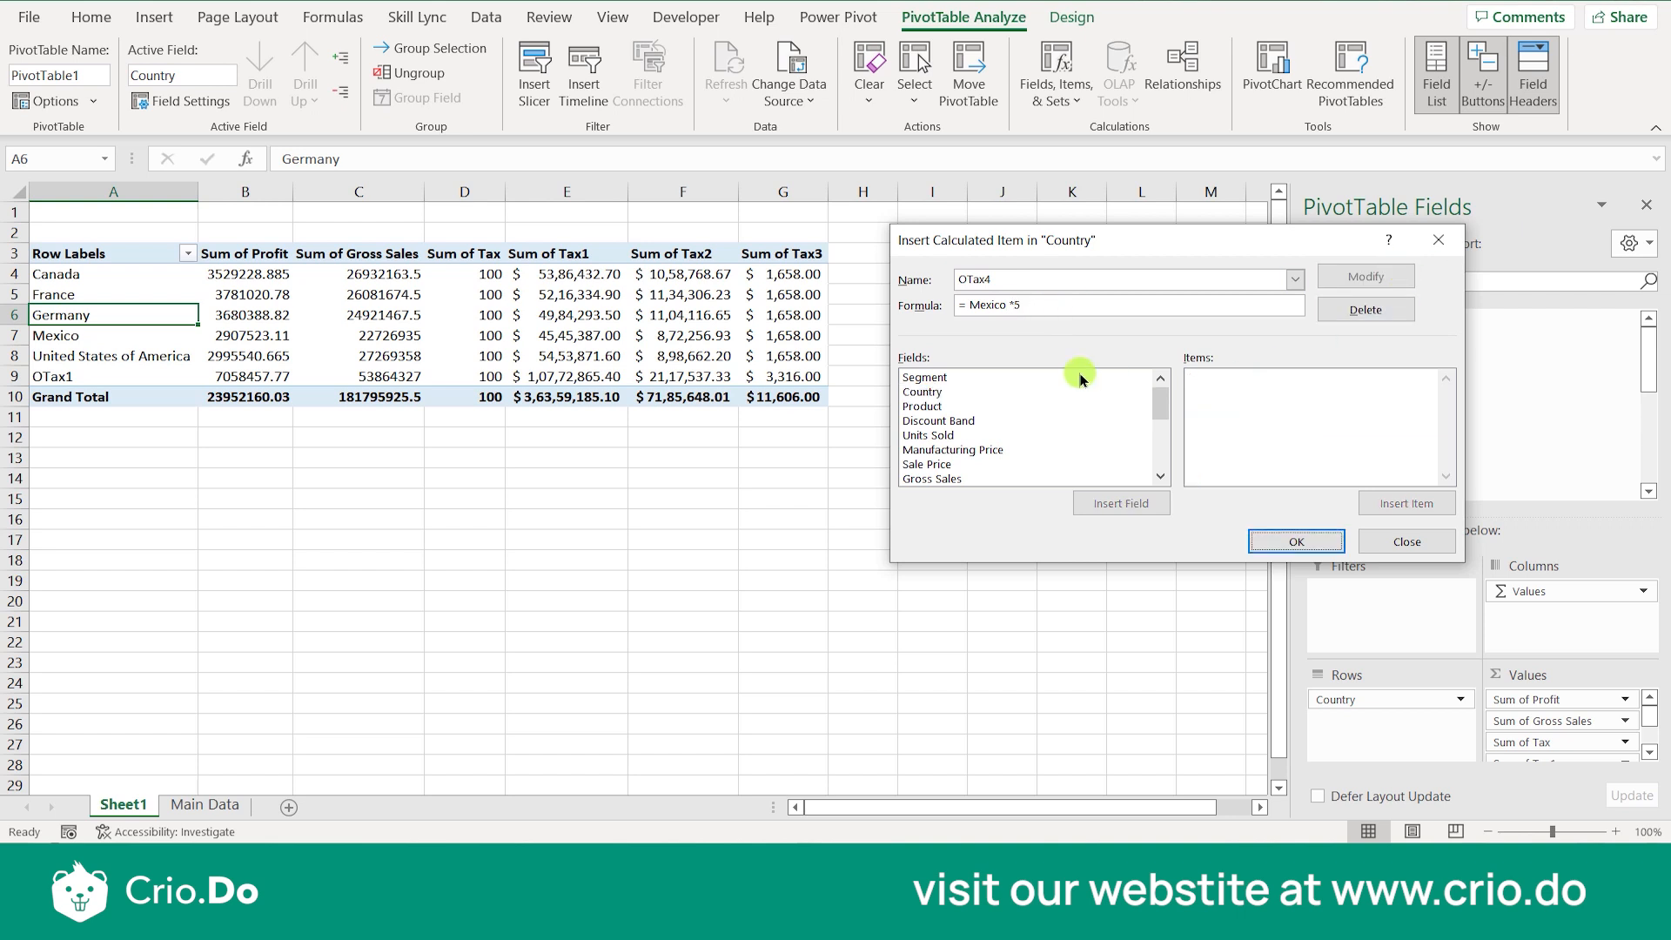
Check the Country field's item list for OTax1 to OTax4 and close the calculated item dialog without adding another item.
click(997, 394)
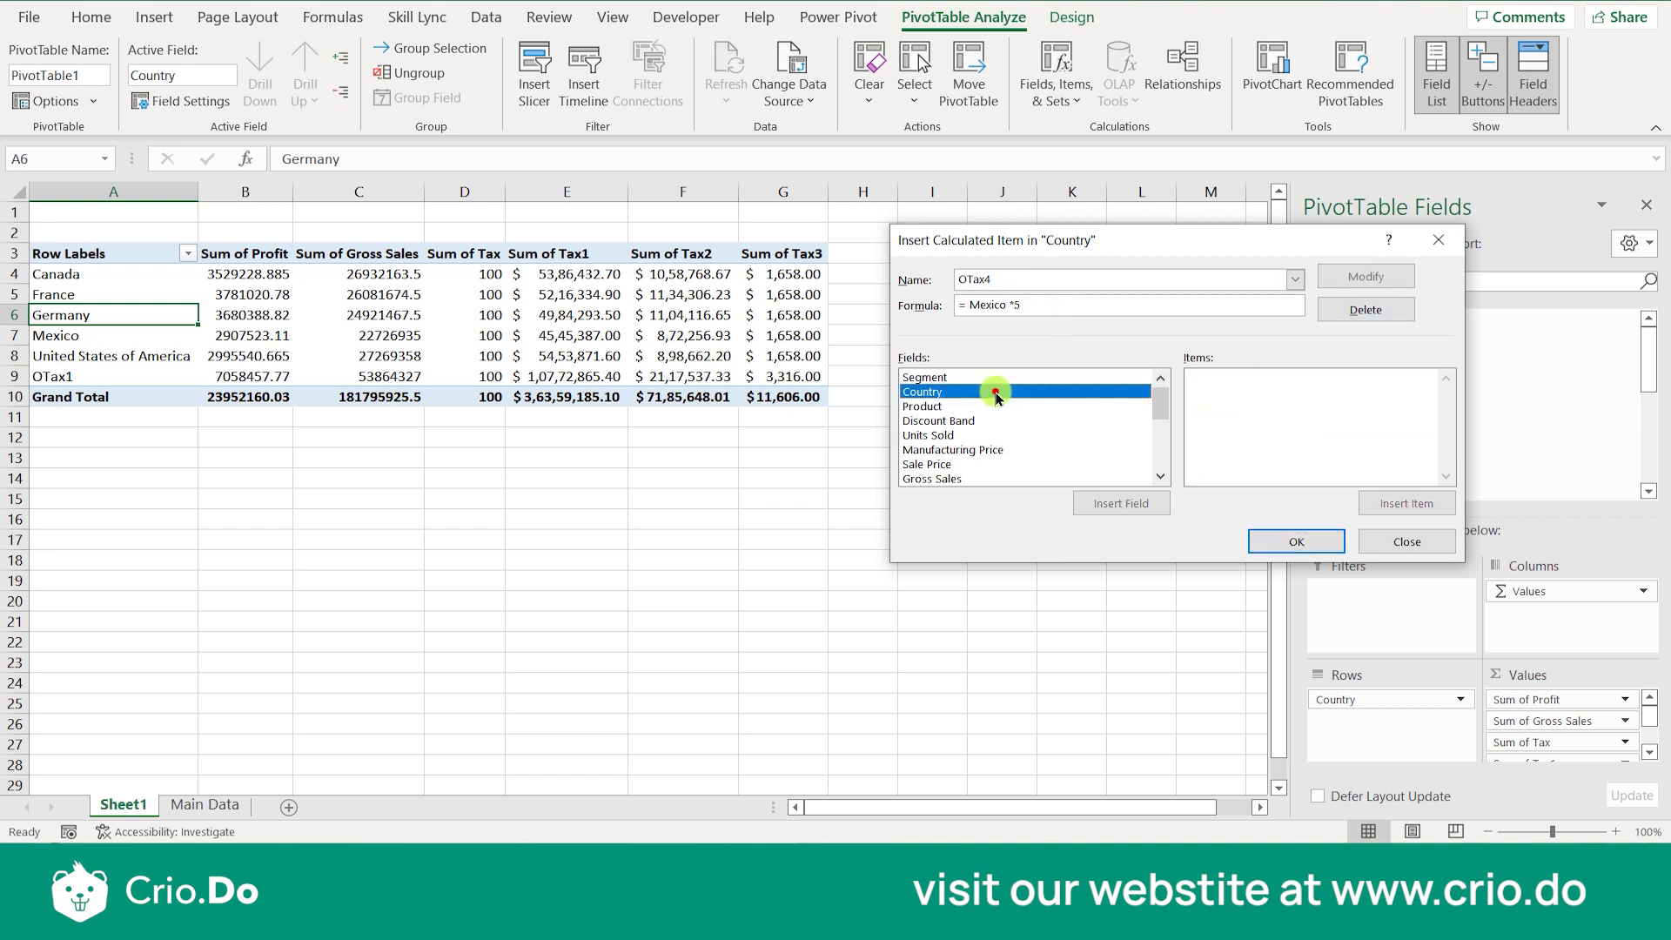
double_click(1070, 393)
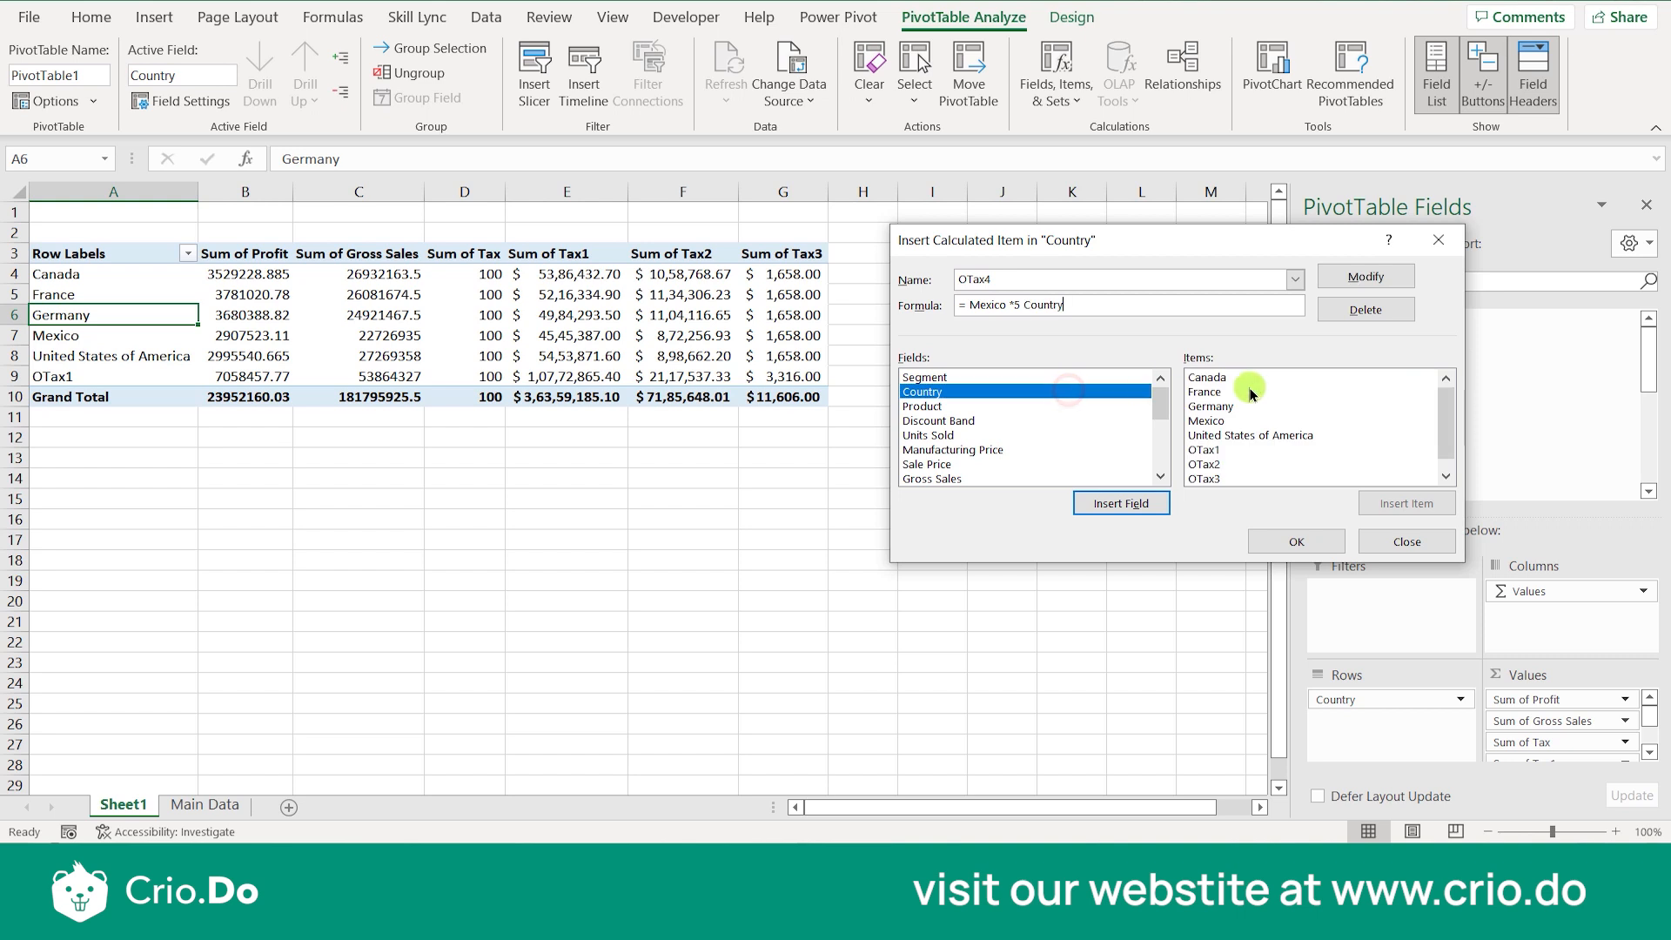
click(1214, 449)
key(Down)
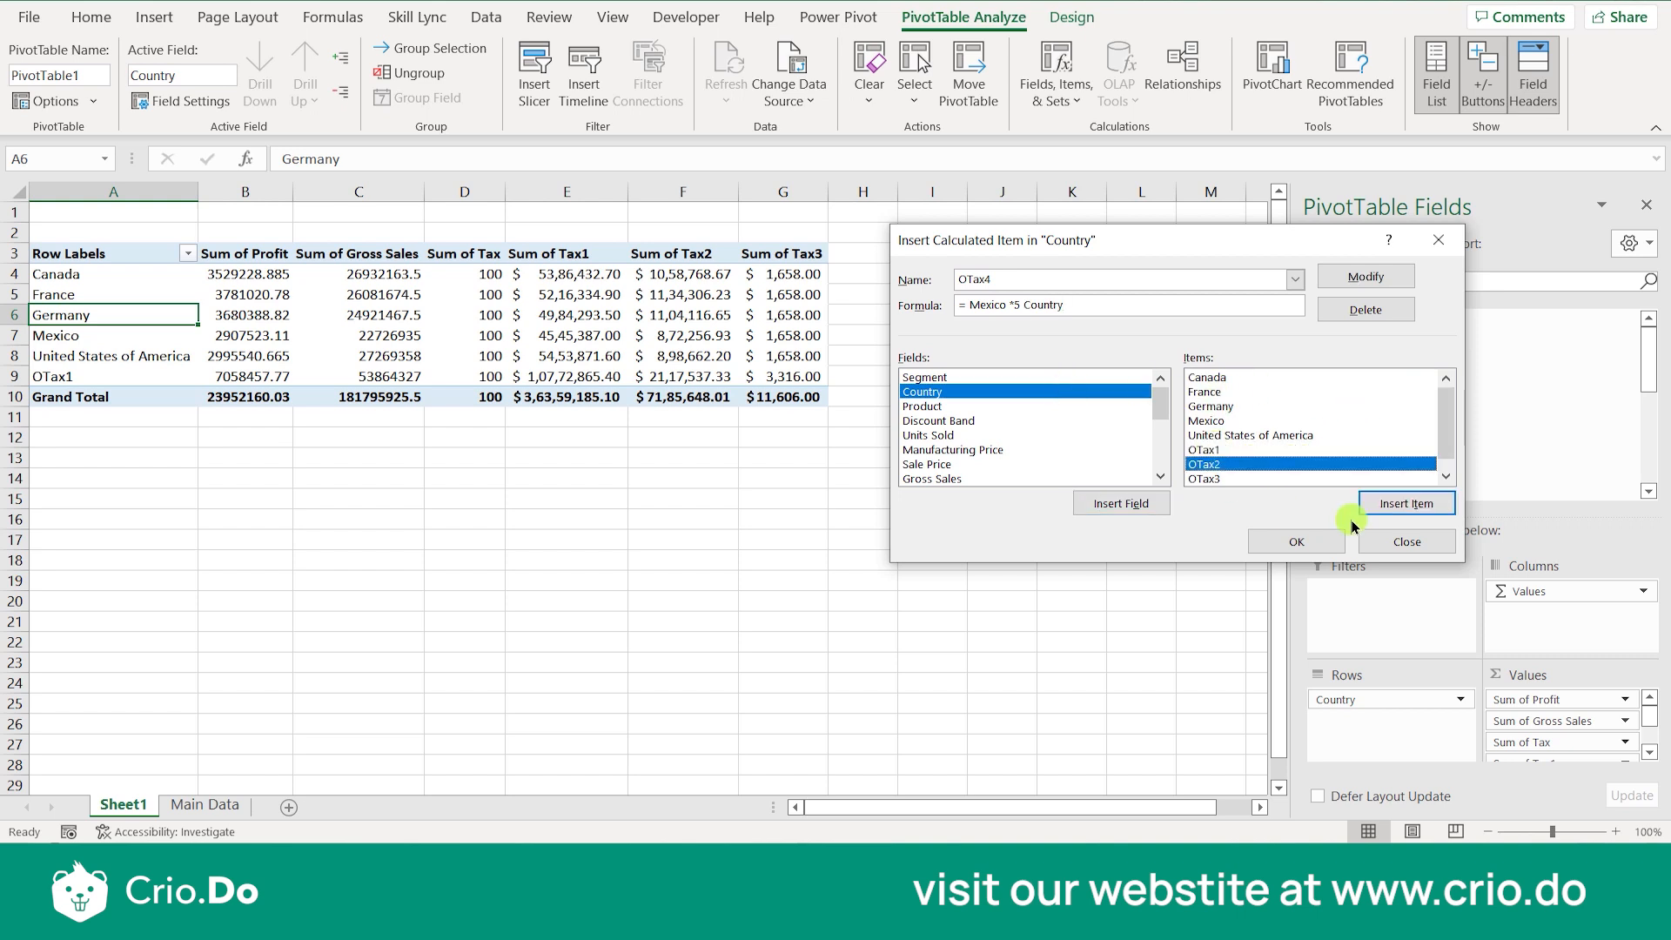
key(Down)
key(Down)
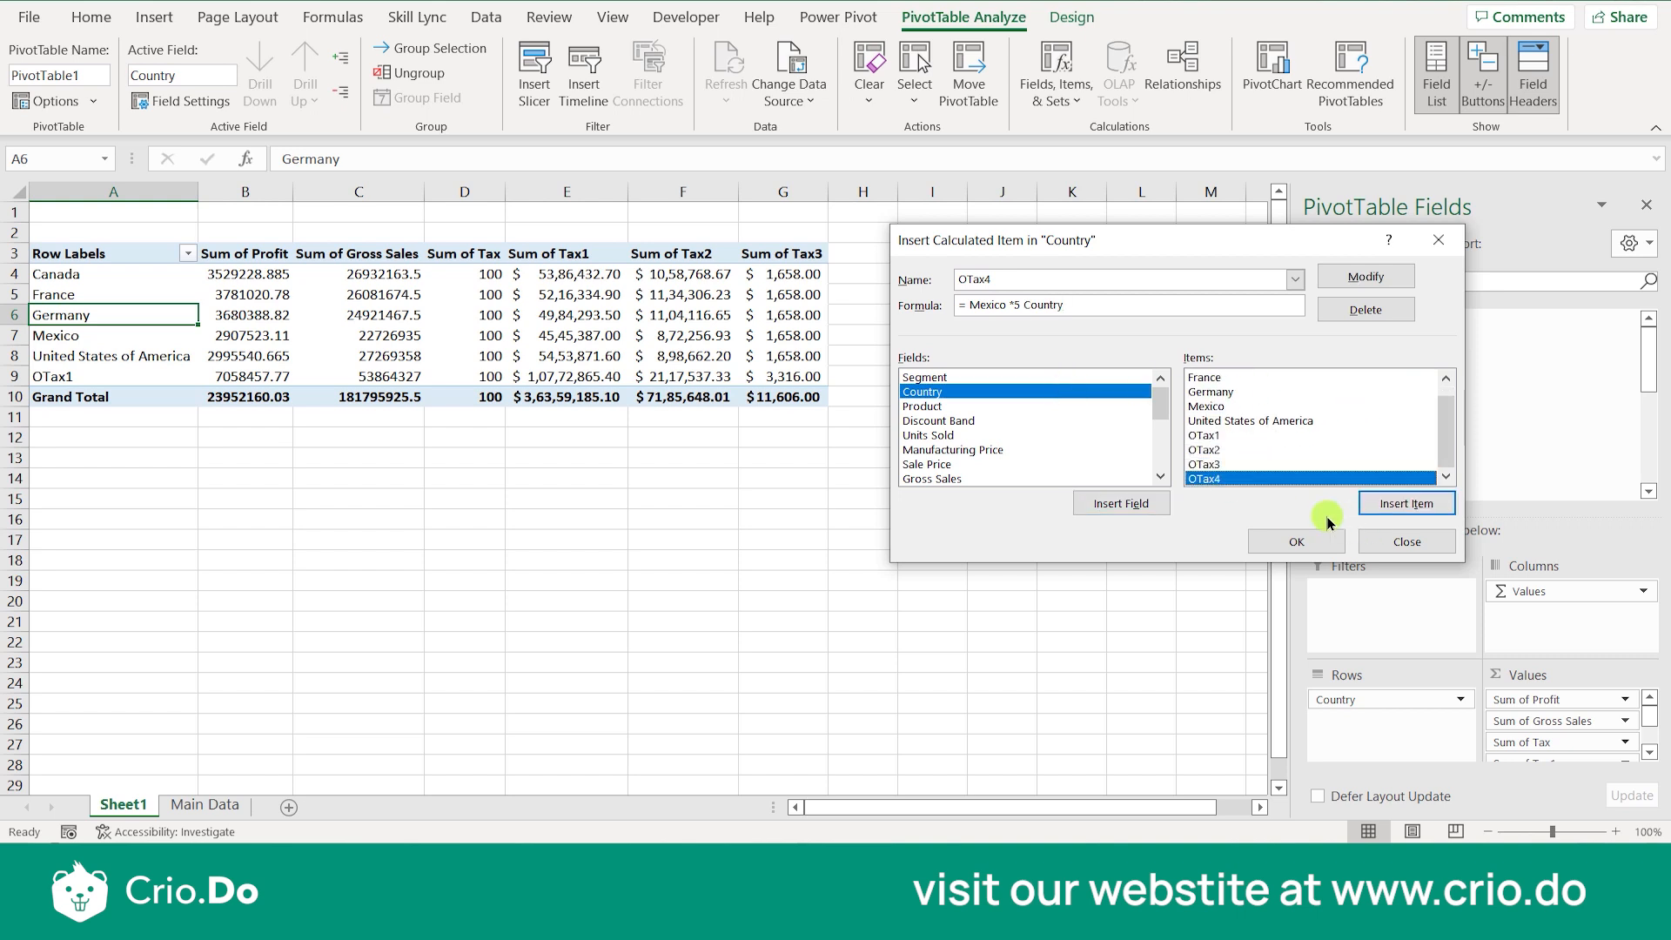
click(1201, 451)
click(1271, 539)
click(836, 473)
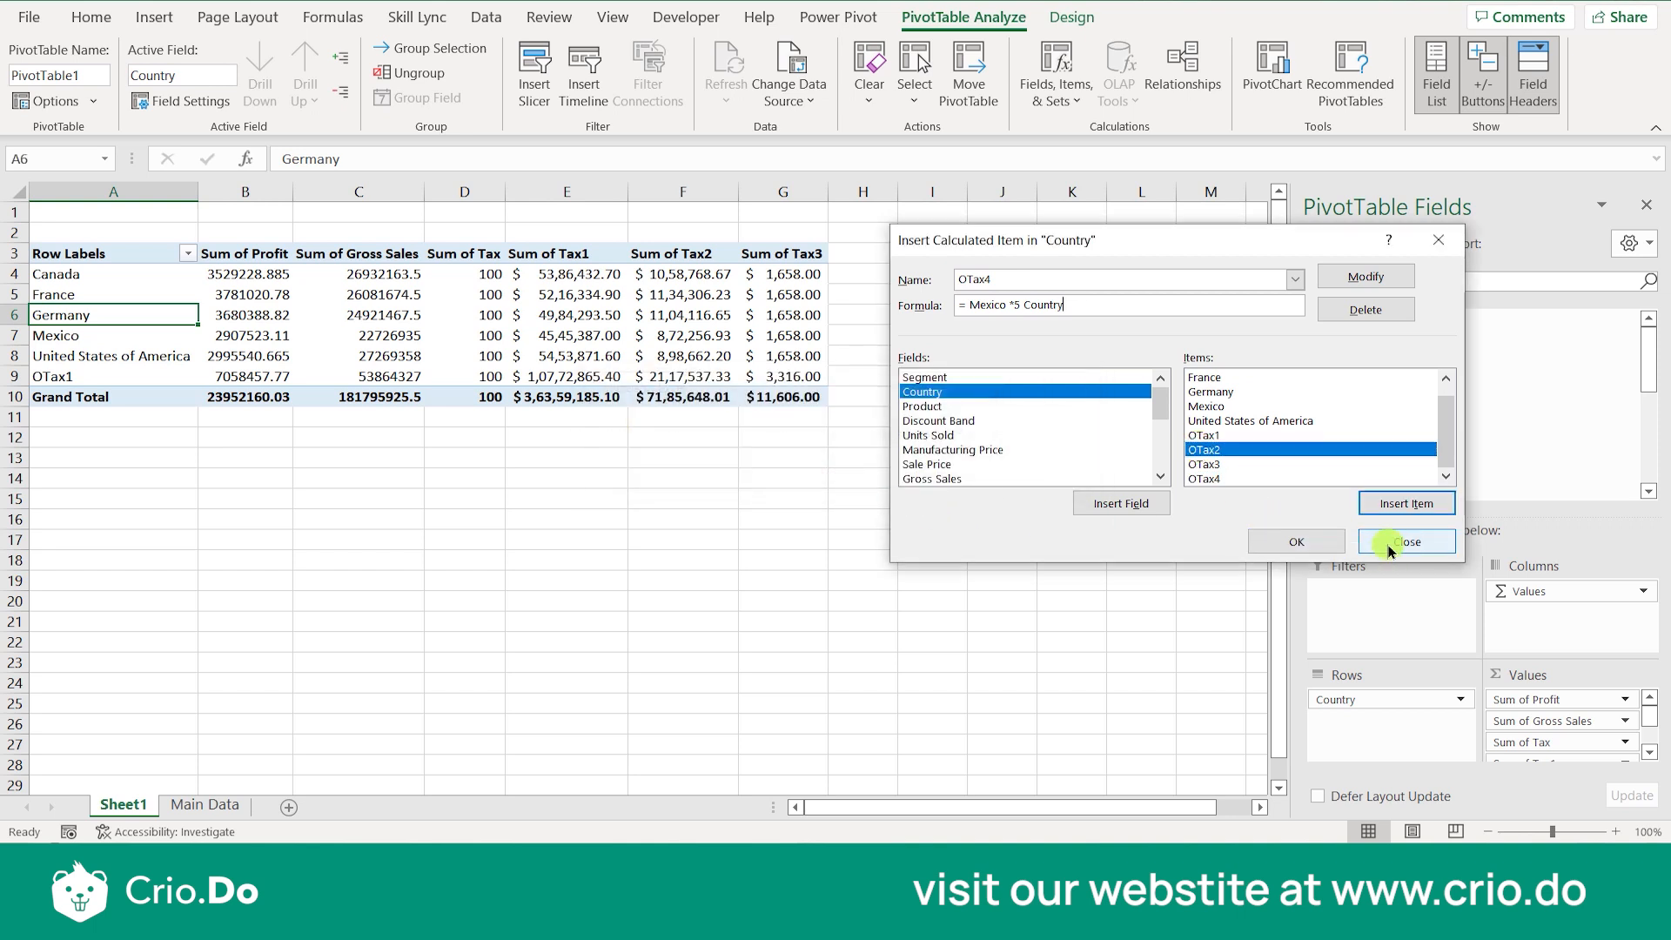
click(1390, 542)
Examine the calculated item rows OTax1 to OTax4 and the calculated tax field columns in the PivotTable.
click(174, 437)
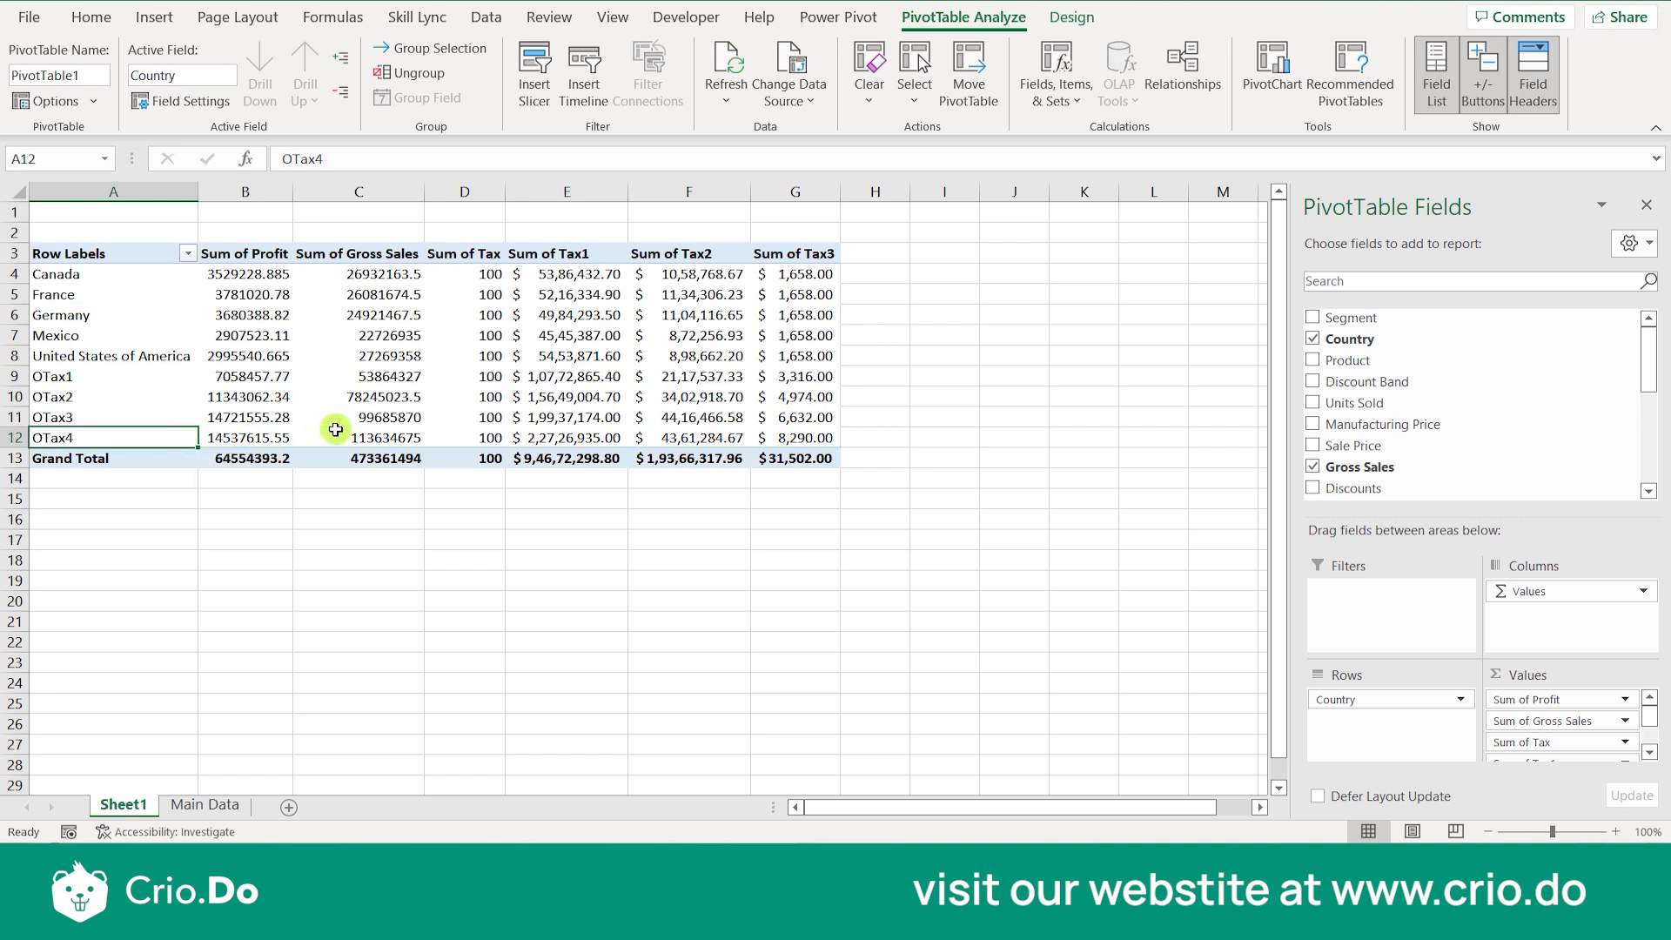
click(106, 387)
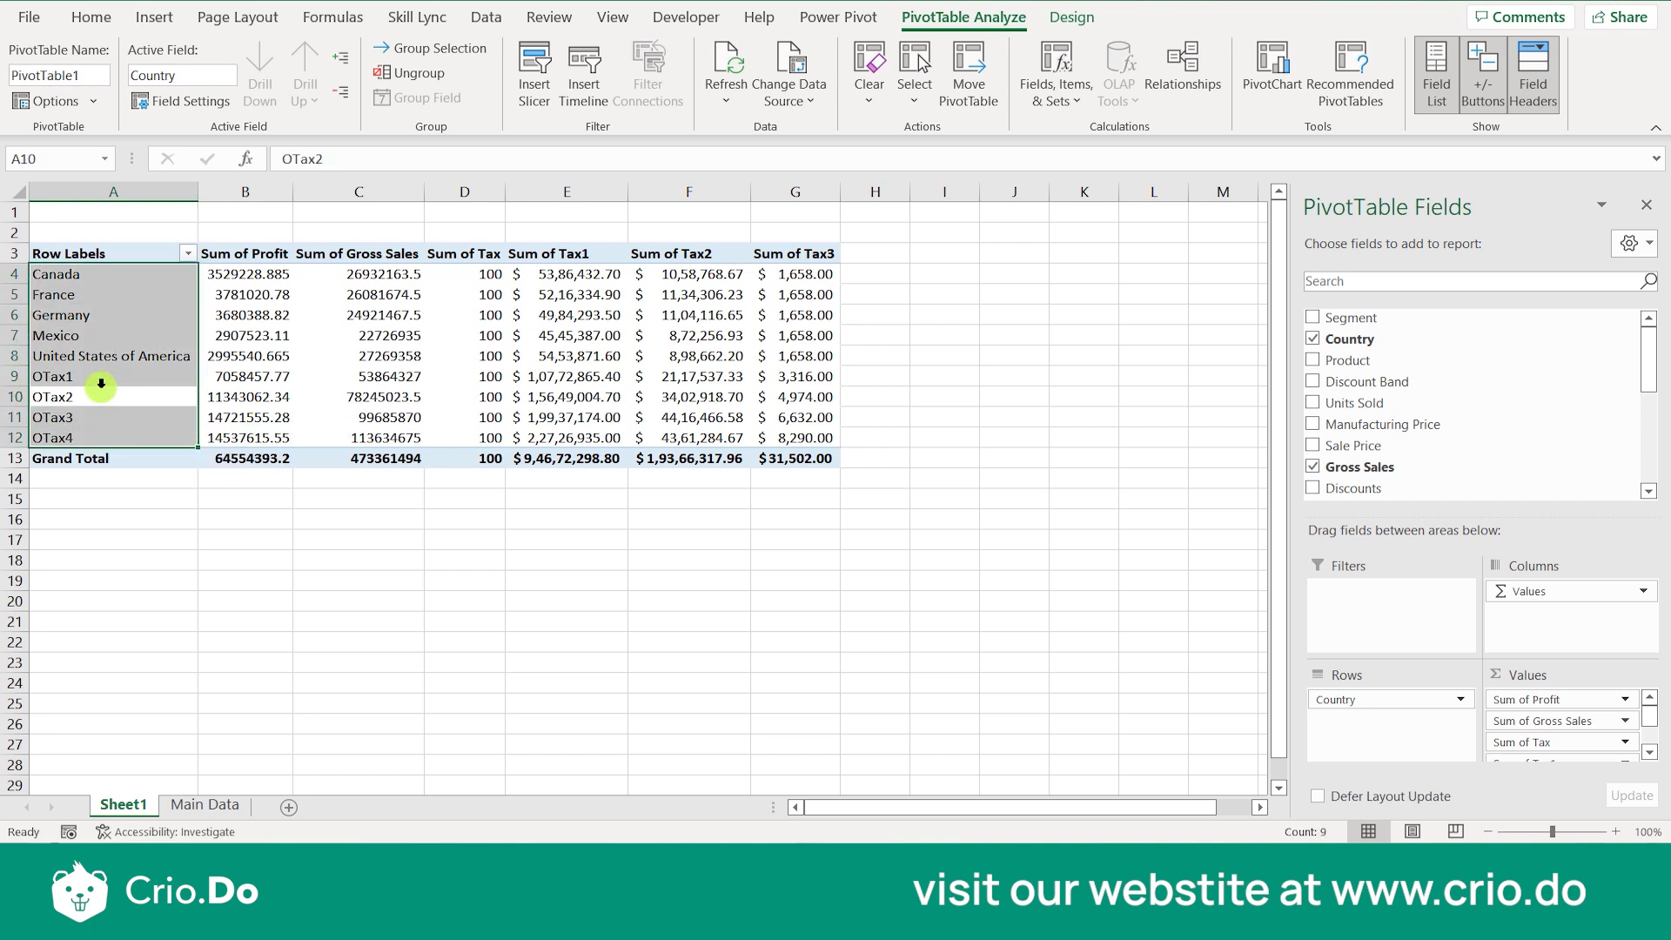
click(101, 386)
click(101, 407)
click(103, 437)
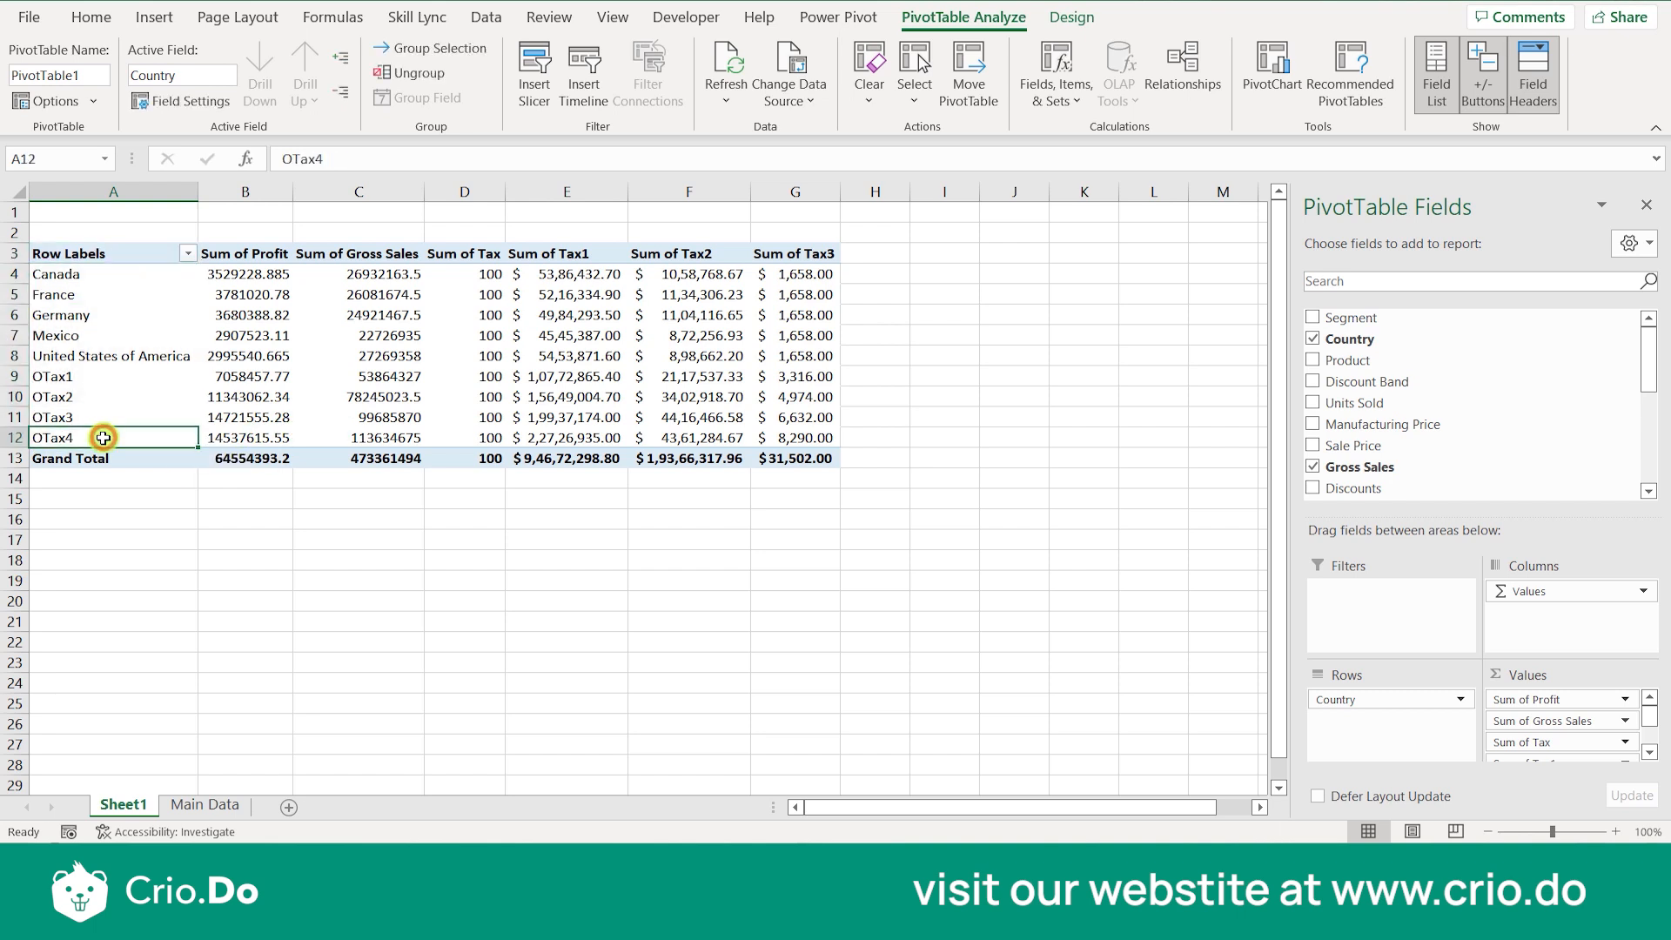
click(132, 498)
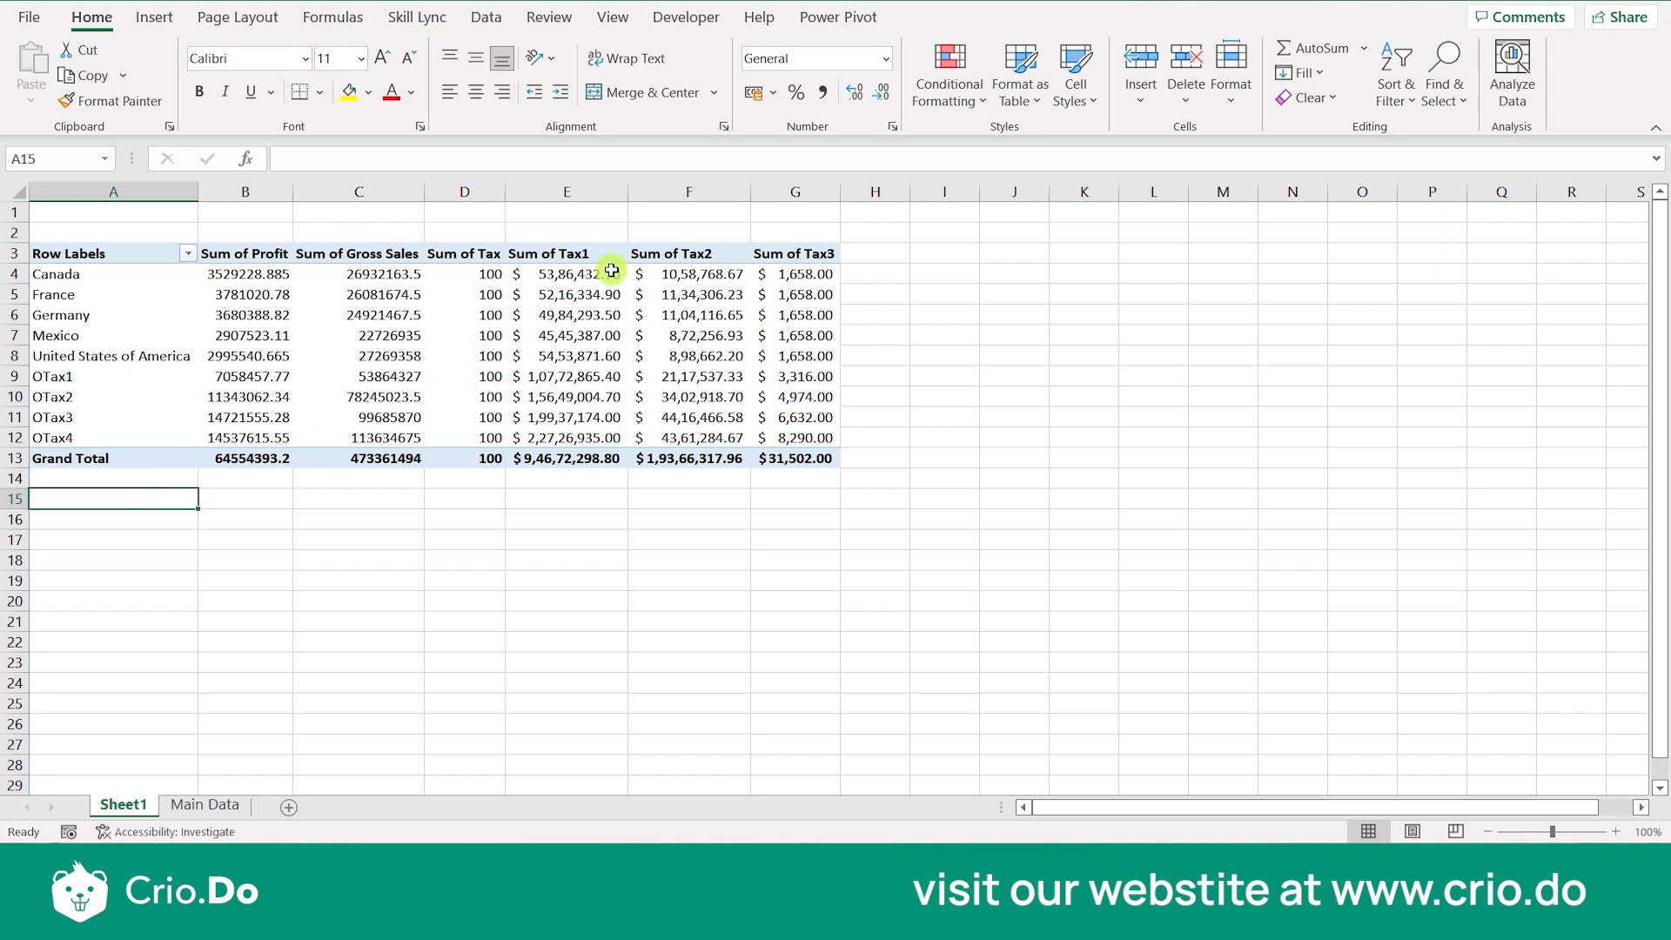
mouse_move(583, 264)
click(494, 257)
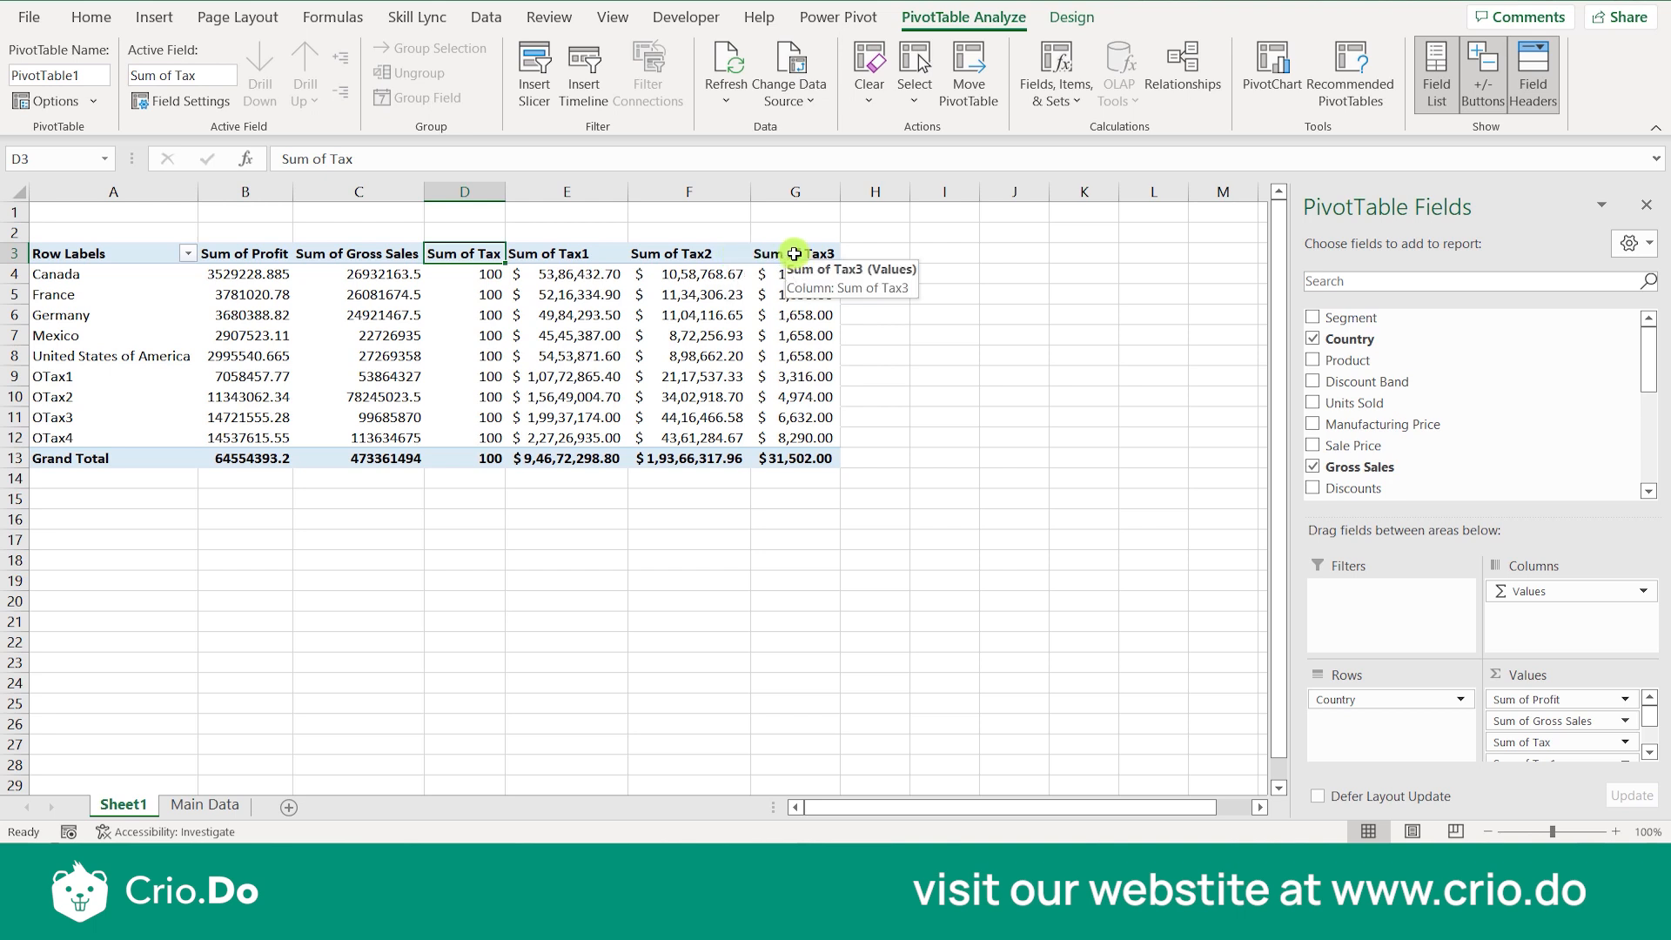
click(137, 377)
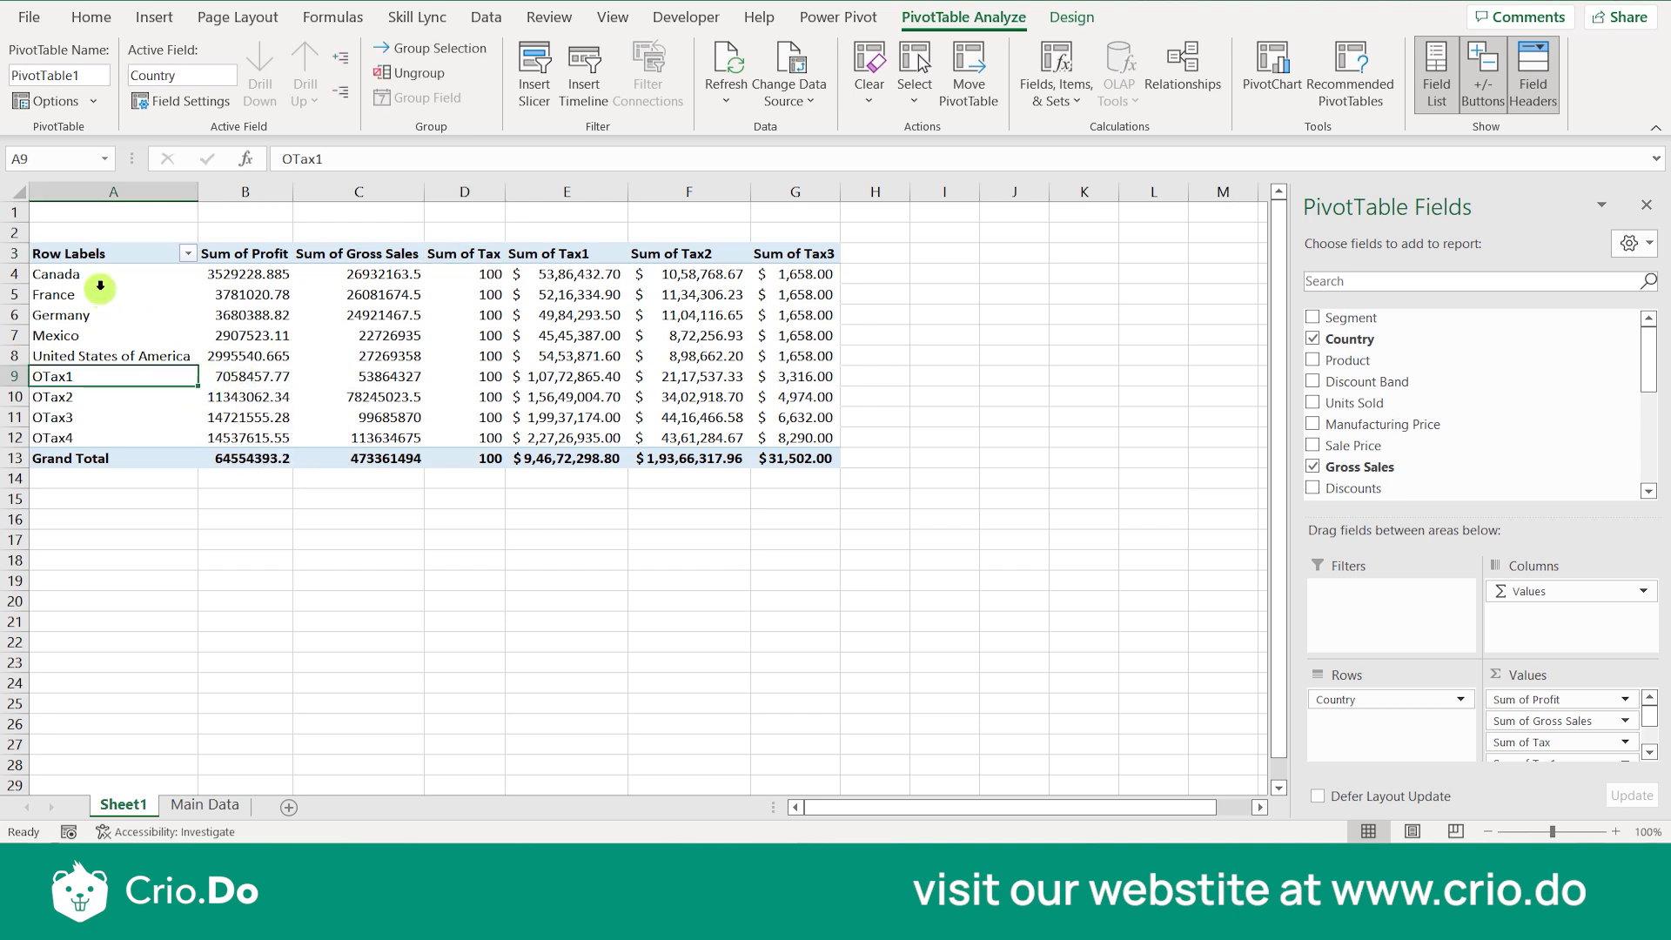
click(112, 403)
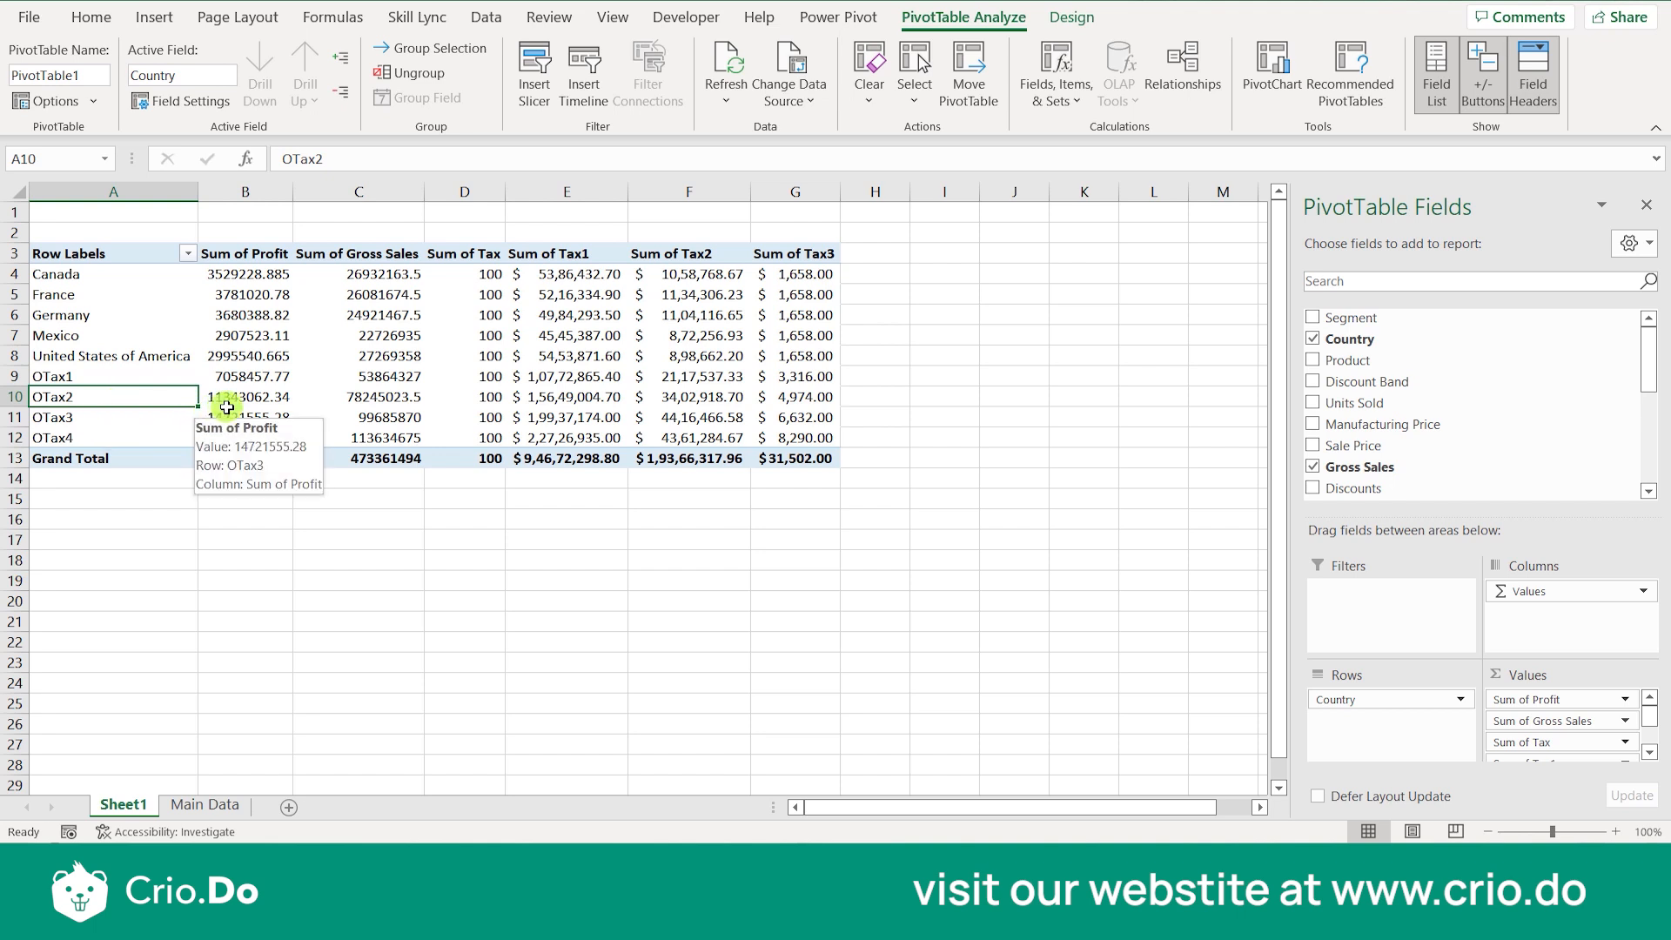
click(122, 418)
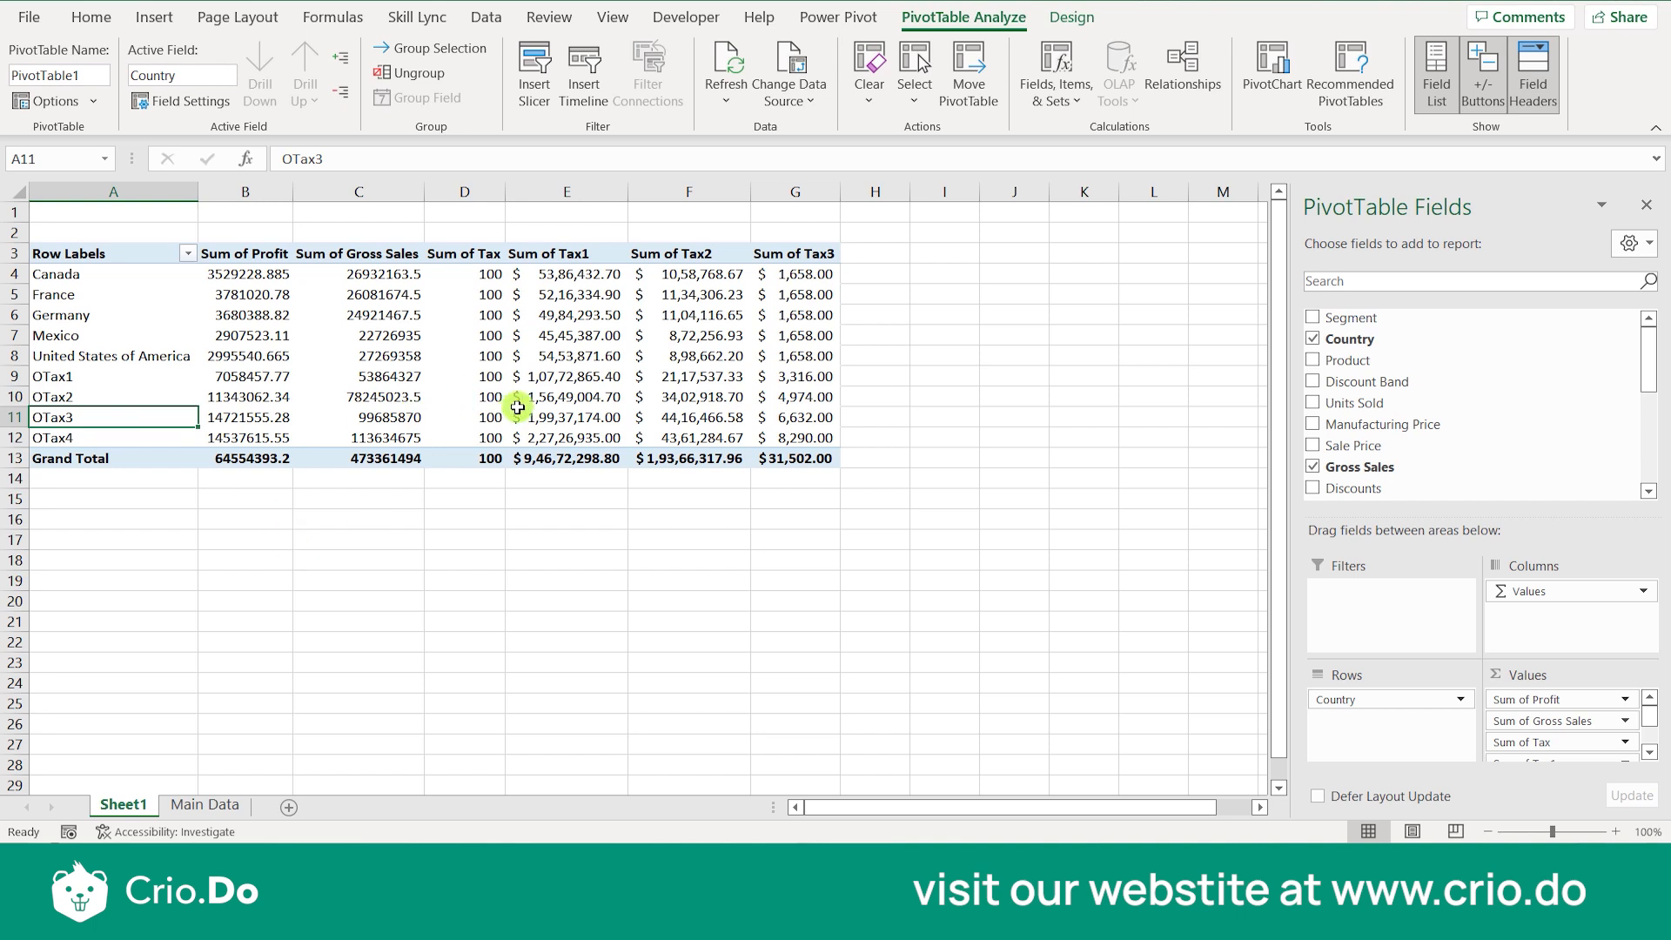
click(1072, 117)
click(543, 565)
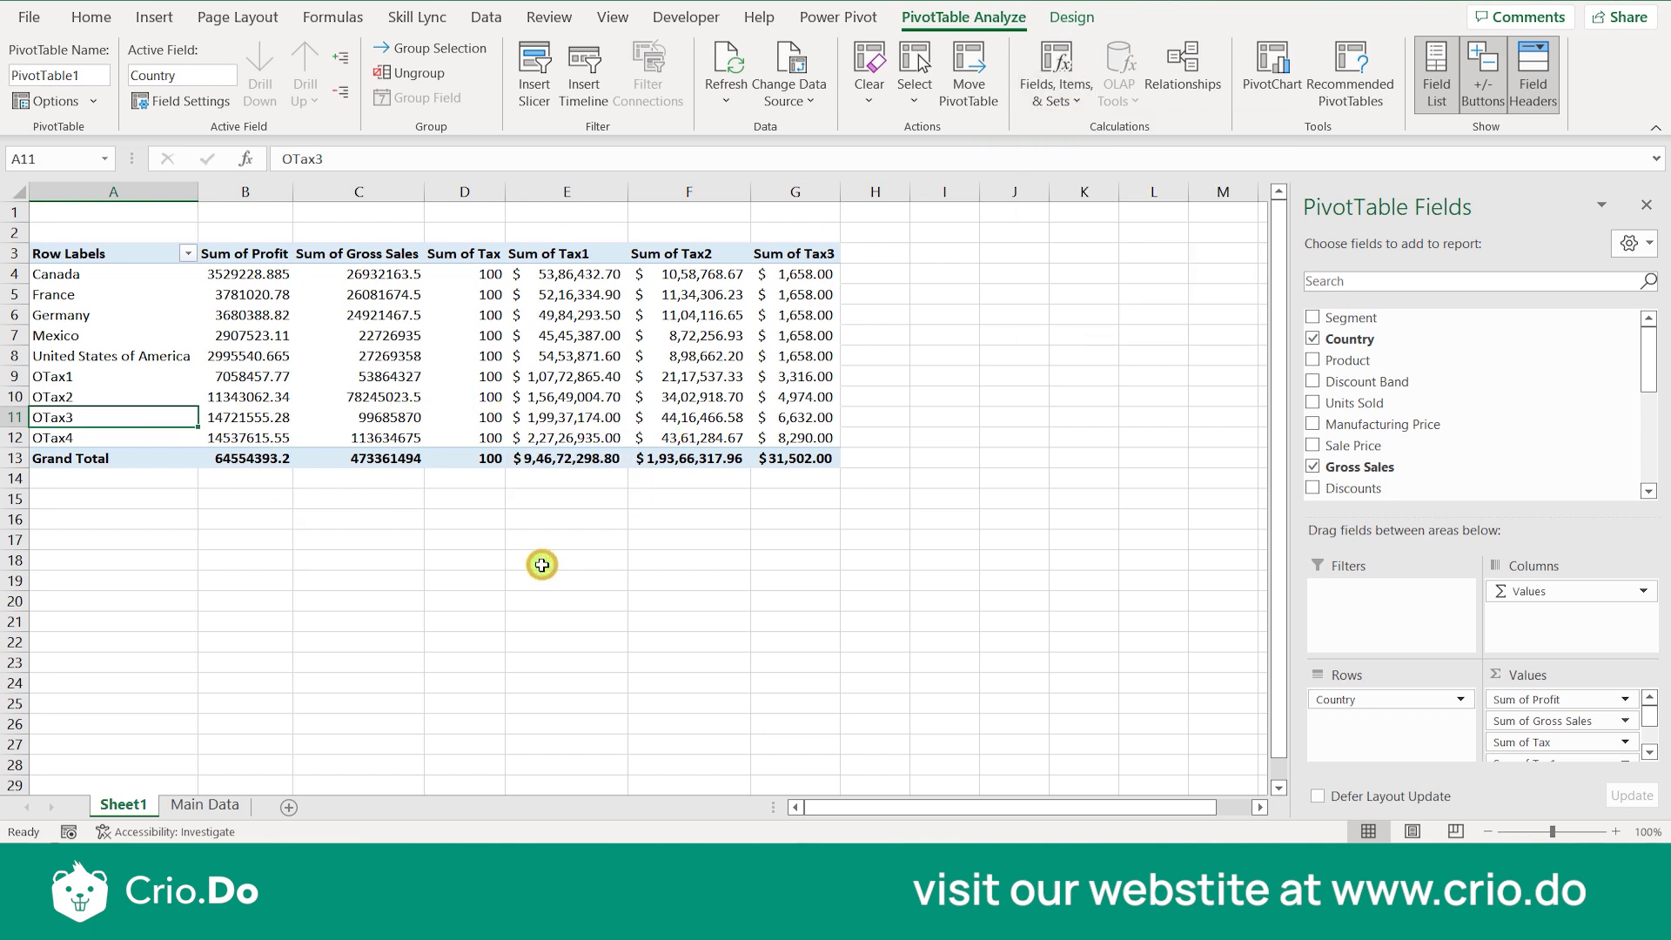
Move the calculated item OTax4 up one place in the solve order, ahead of OTax3.
click(142, 362)
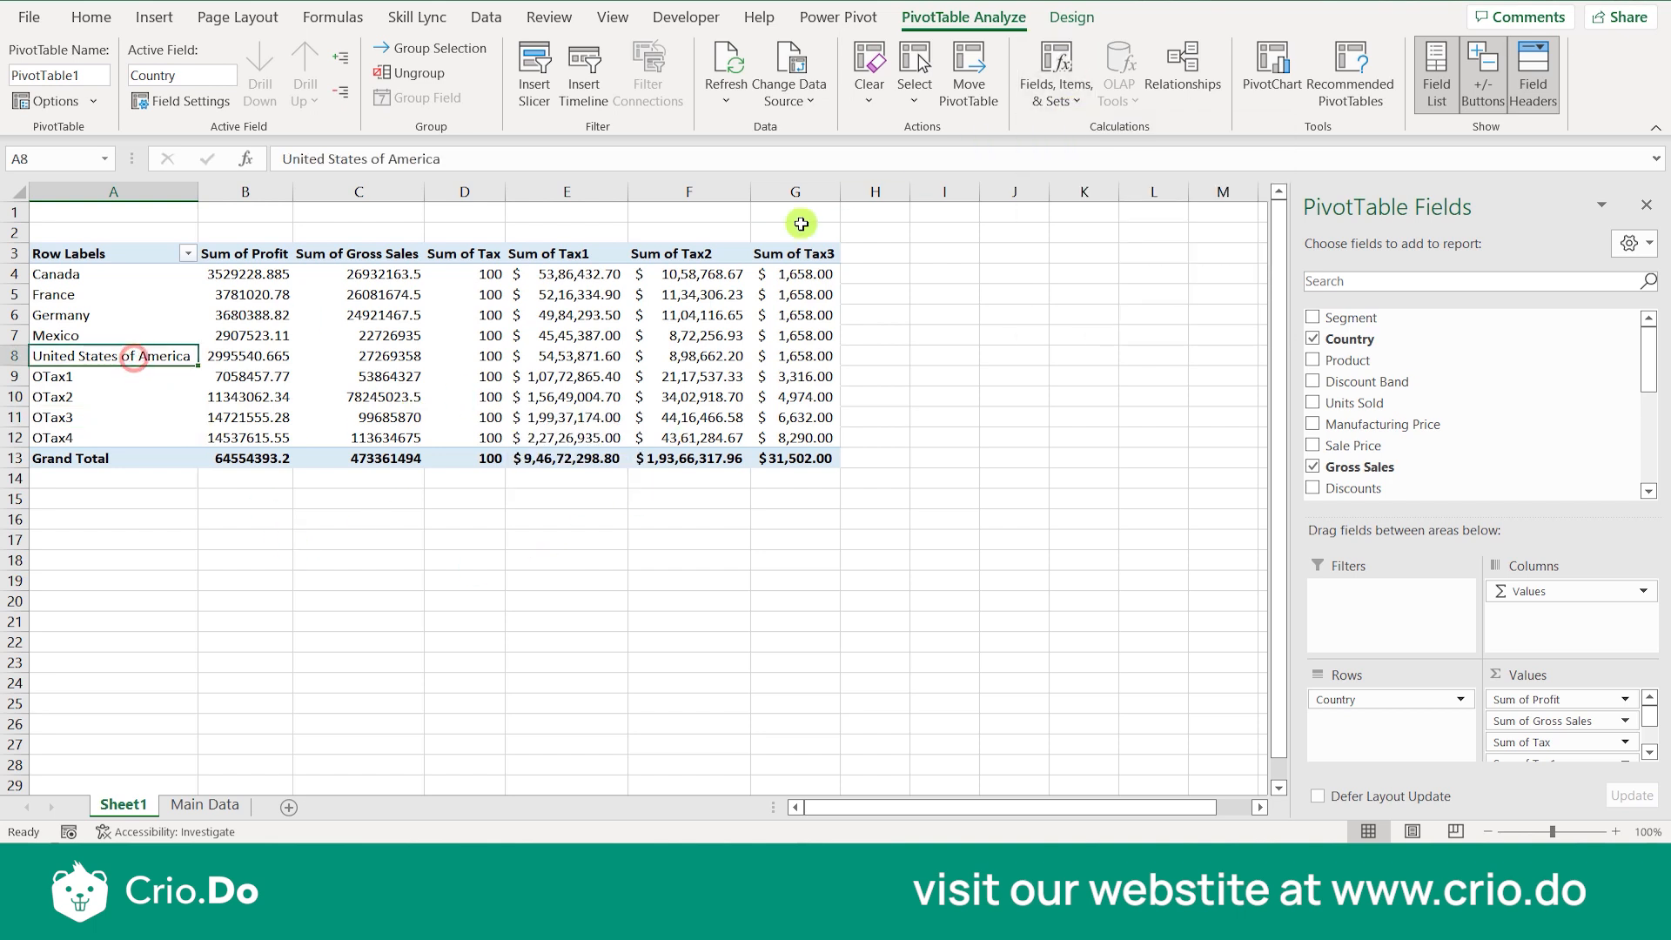
click(1057, 98)
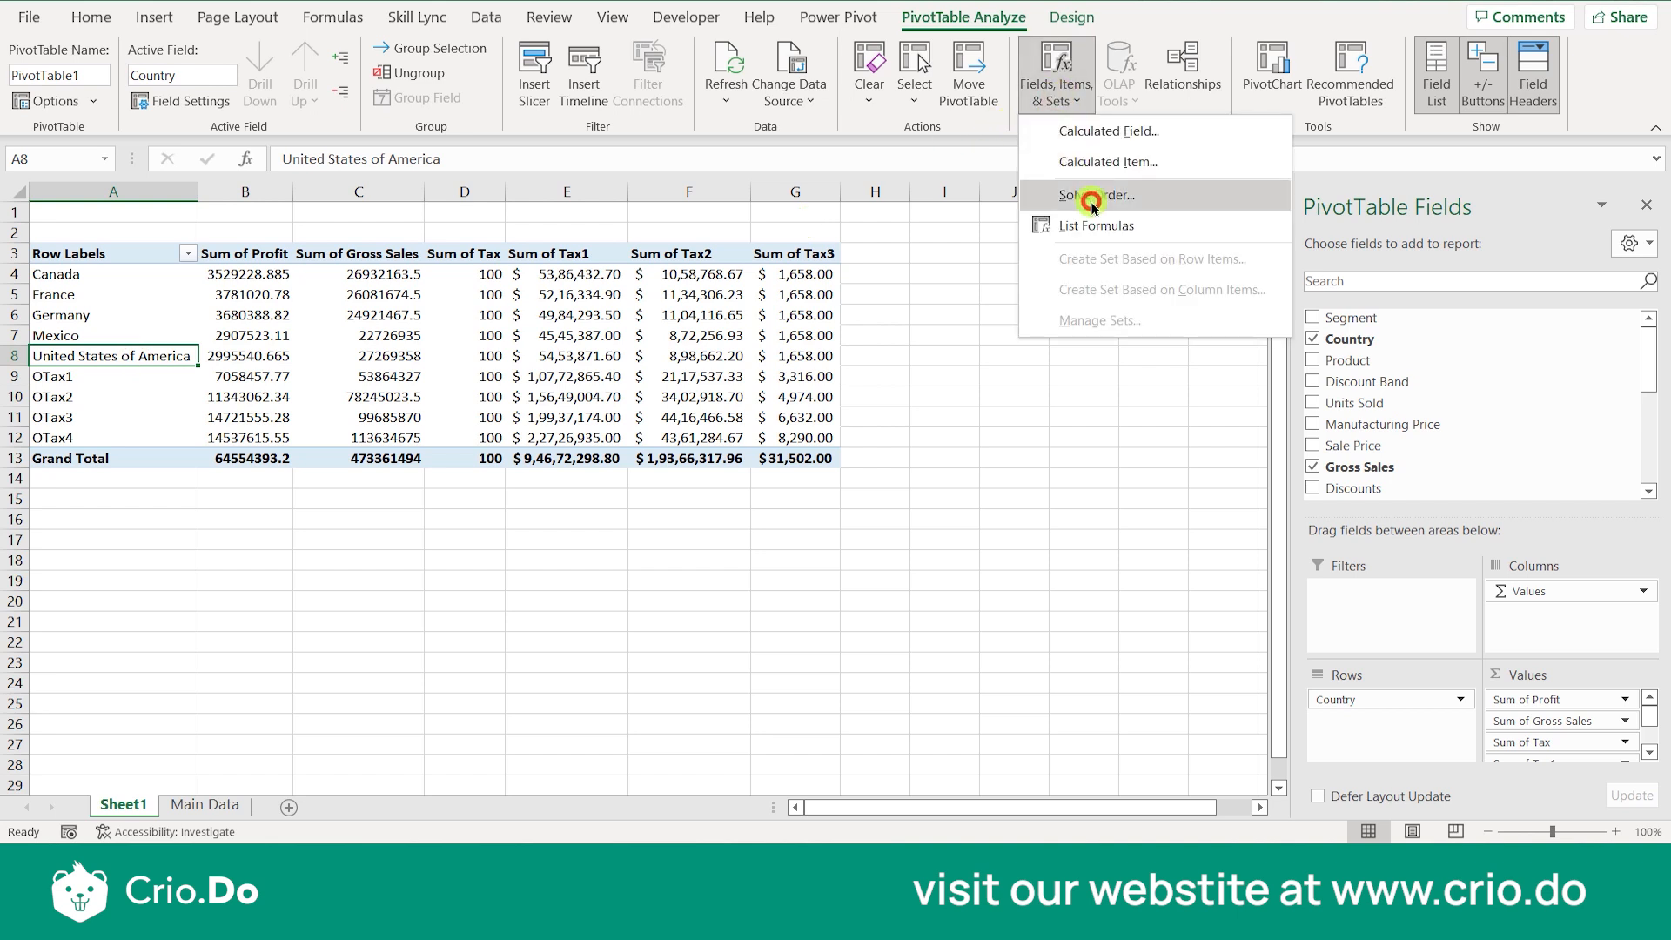
click(1091, 202)
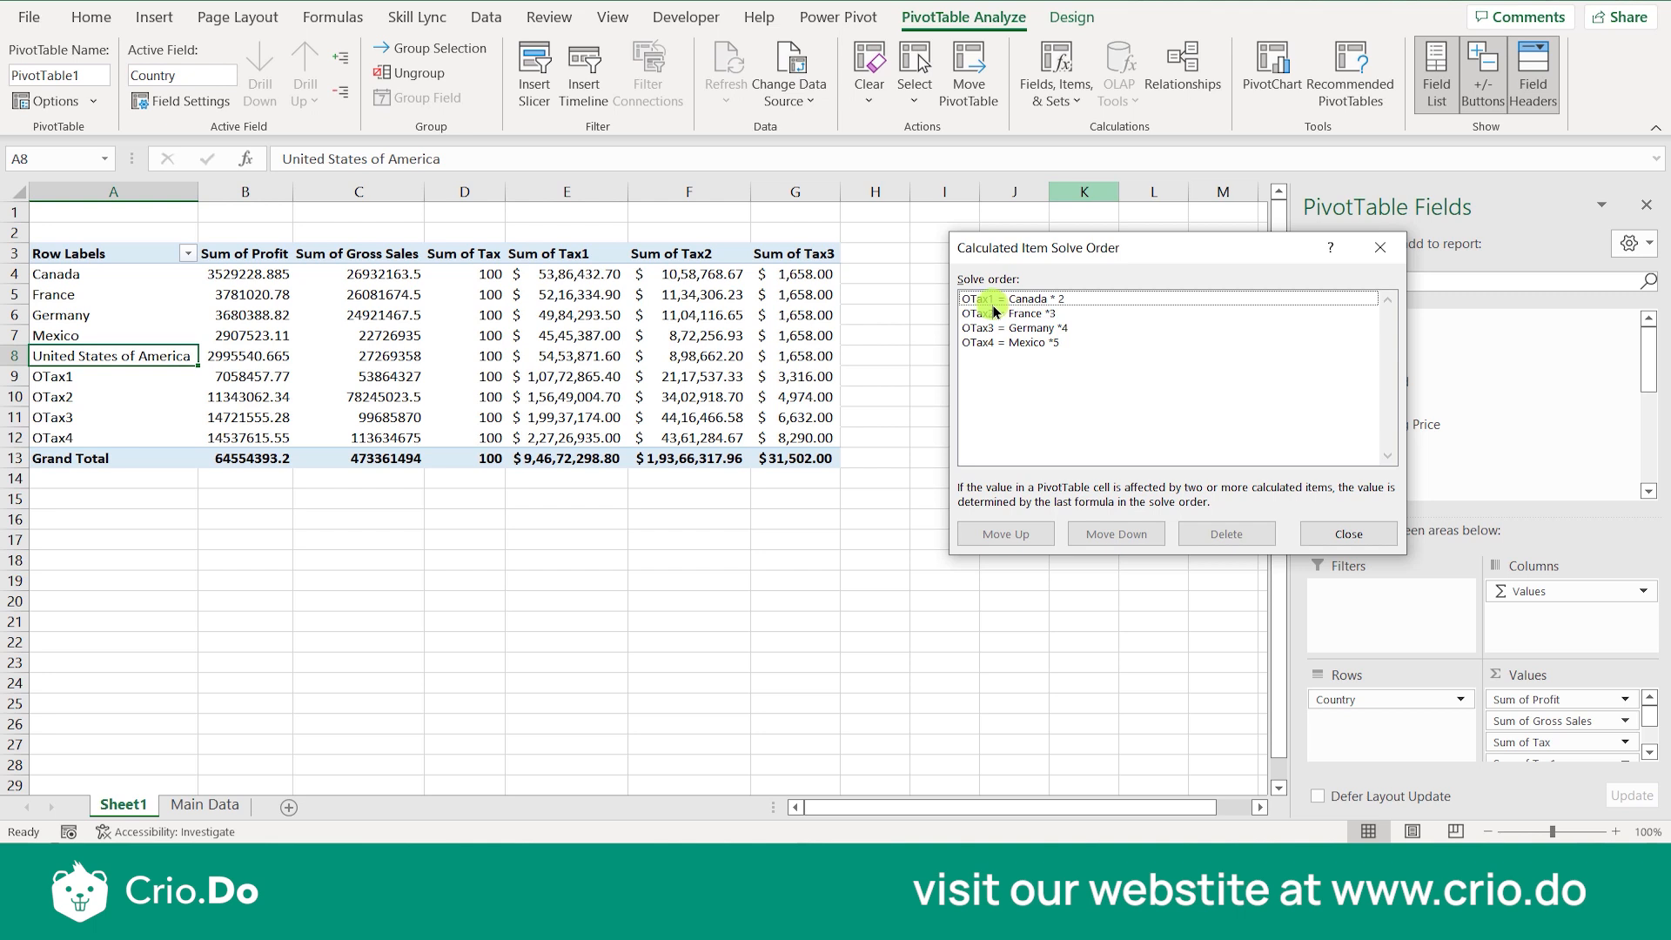
drag(995, 318, 995, 346)
click(991, 331)
click(991, 338)
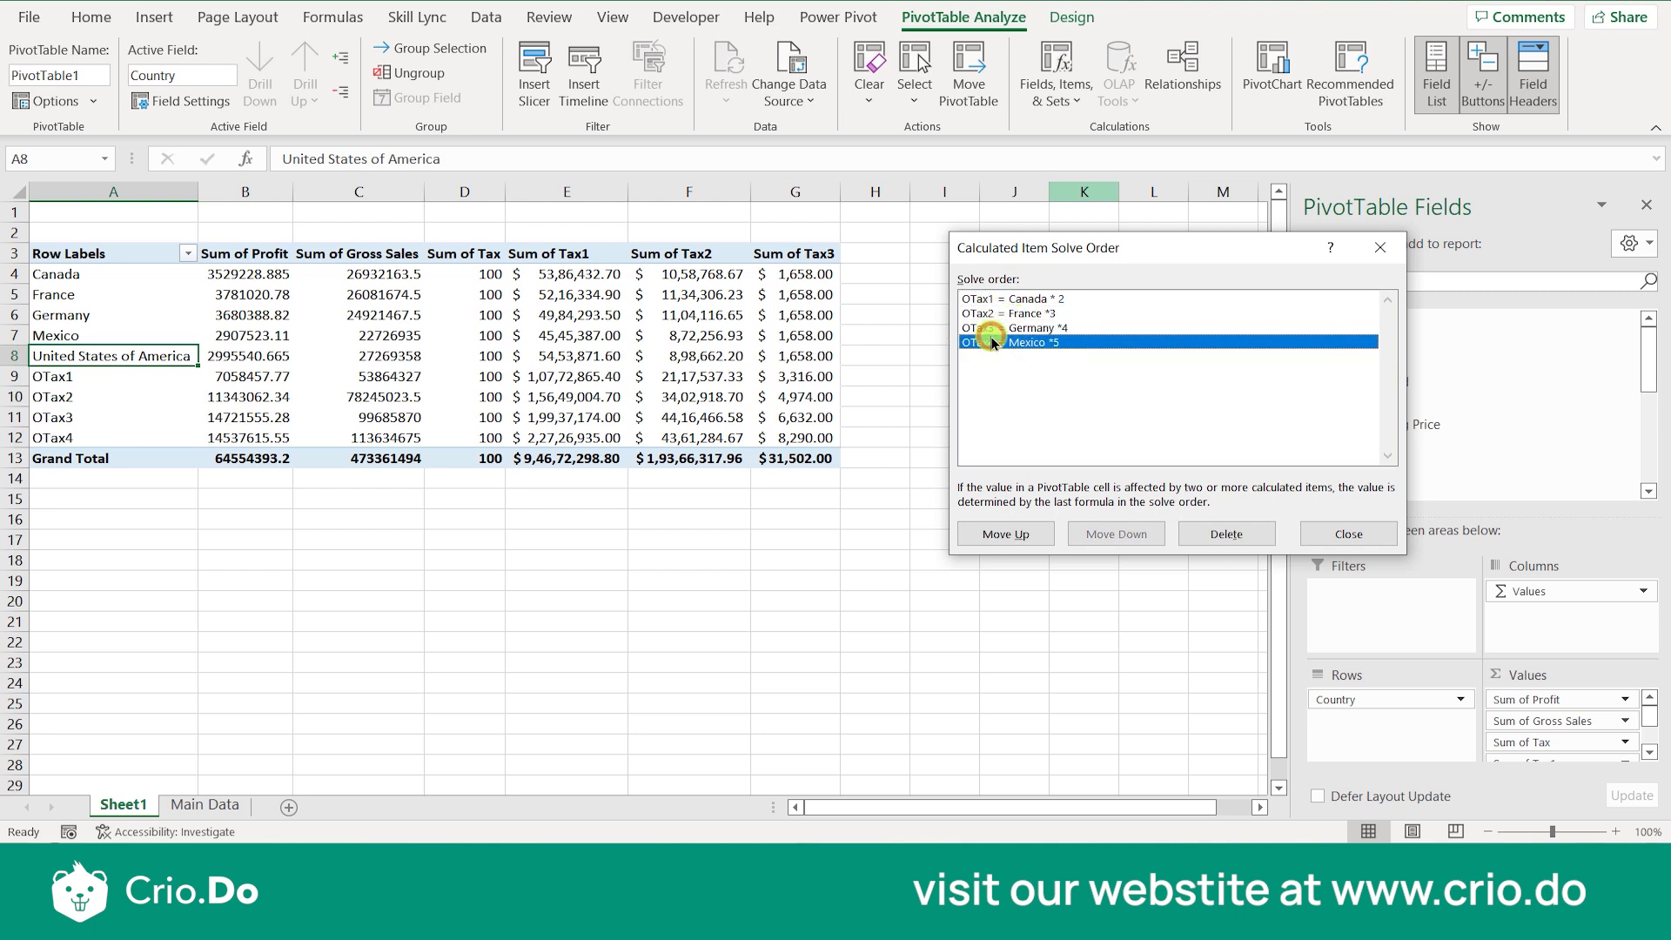
click(1003, 537)
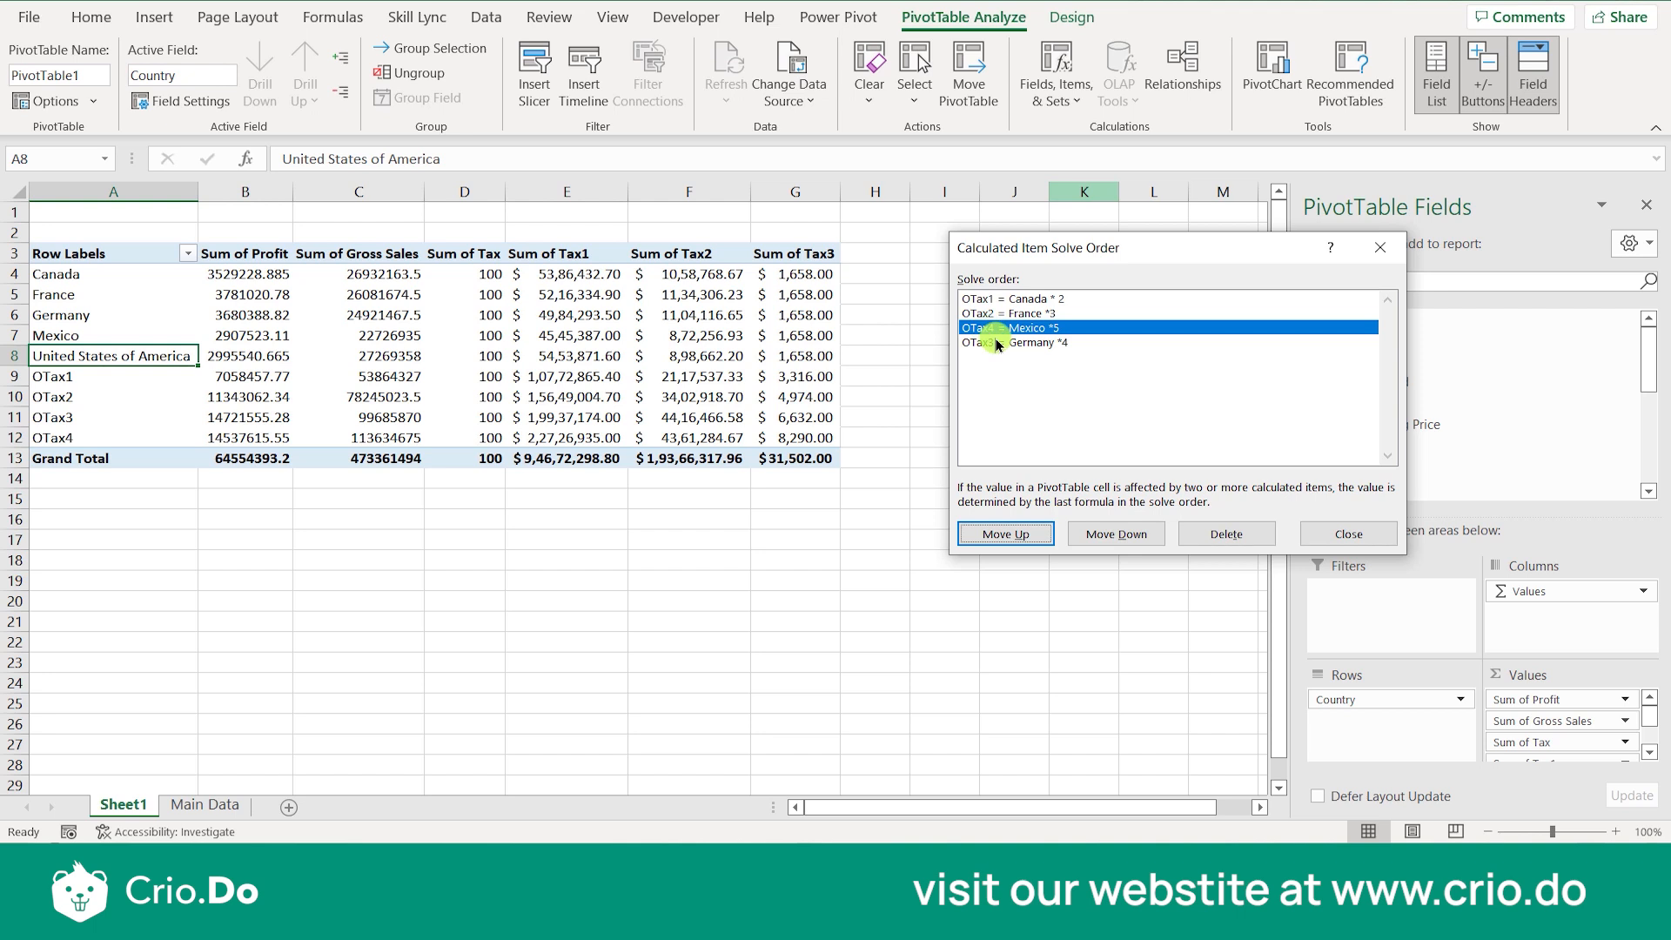
click(1333, 533)
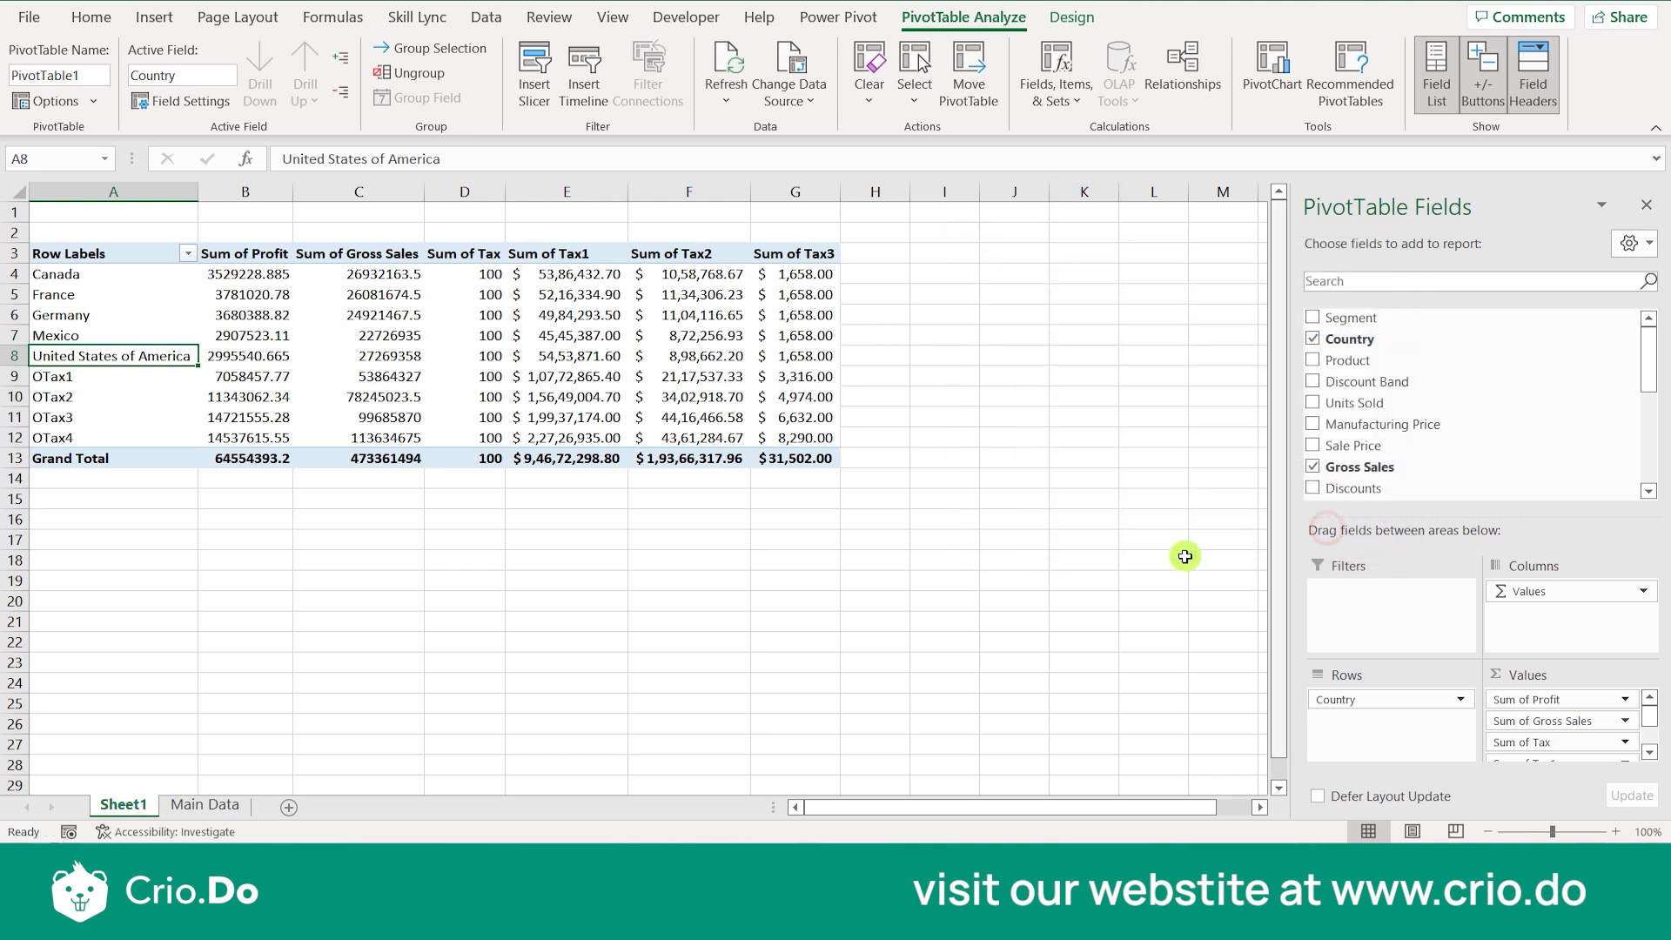
Reopen the calculated item solve order to review the position of OTax4, and close it.
click(1248, 546)
click(130, 403)
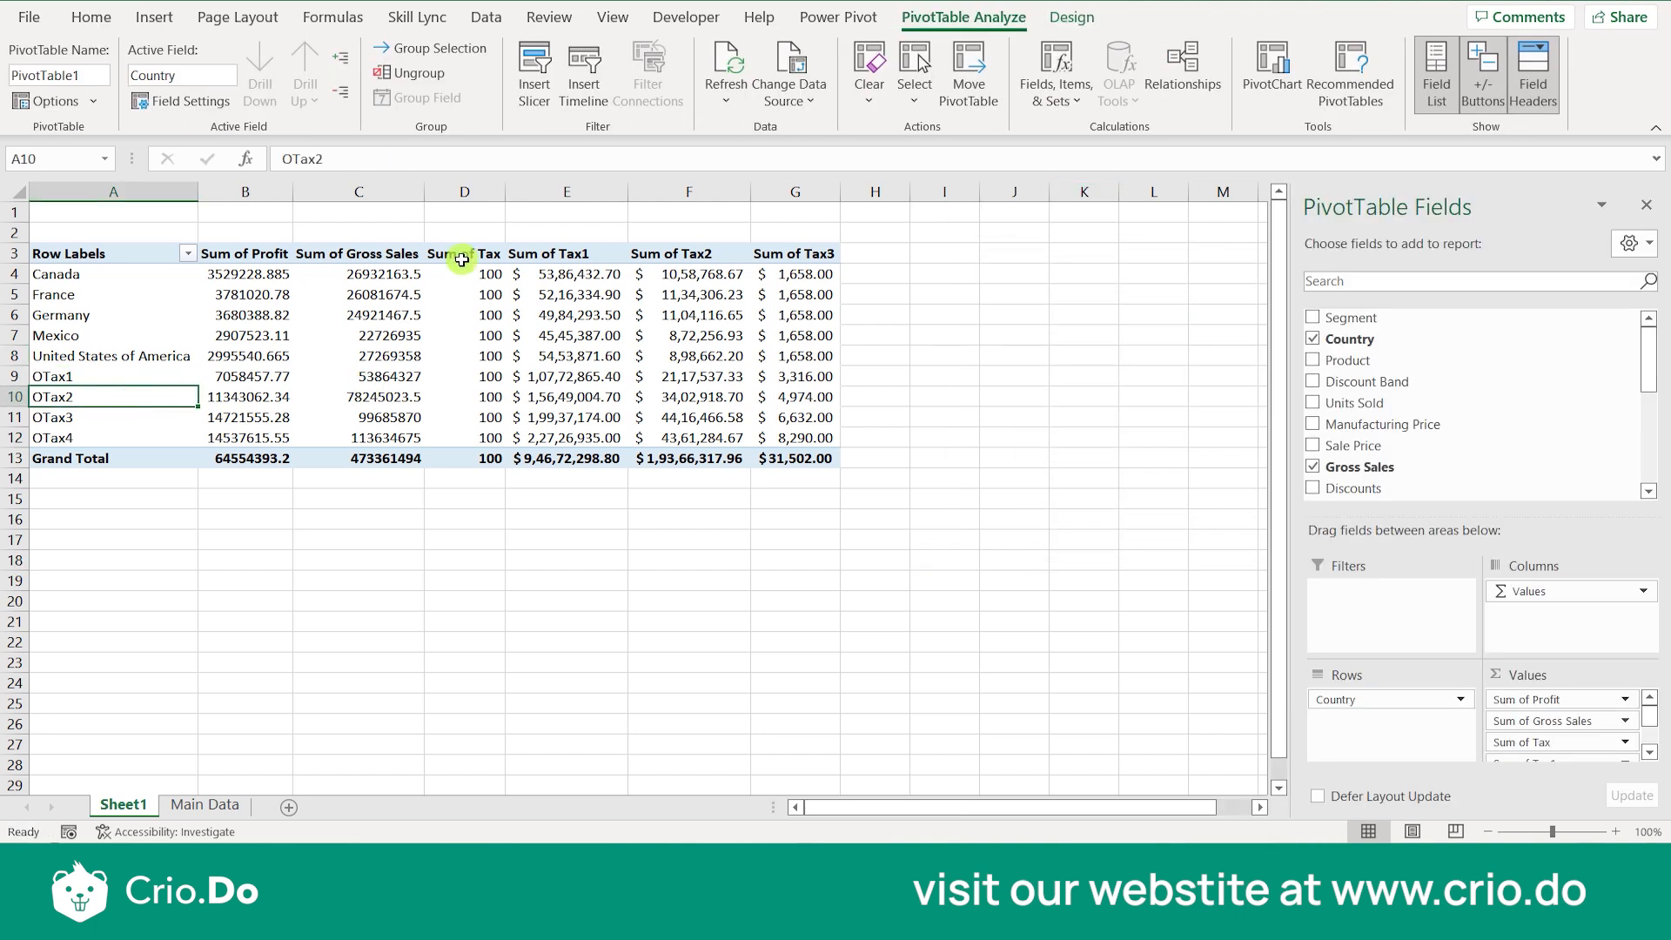
click(1056, 74)
click(1086, 190)
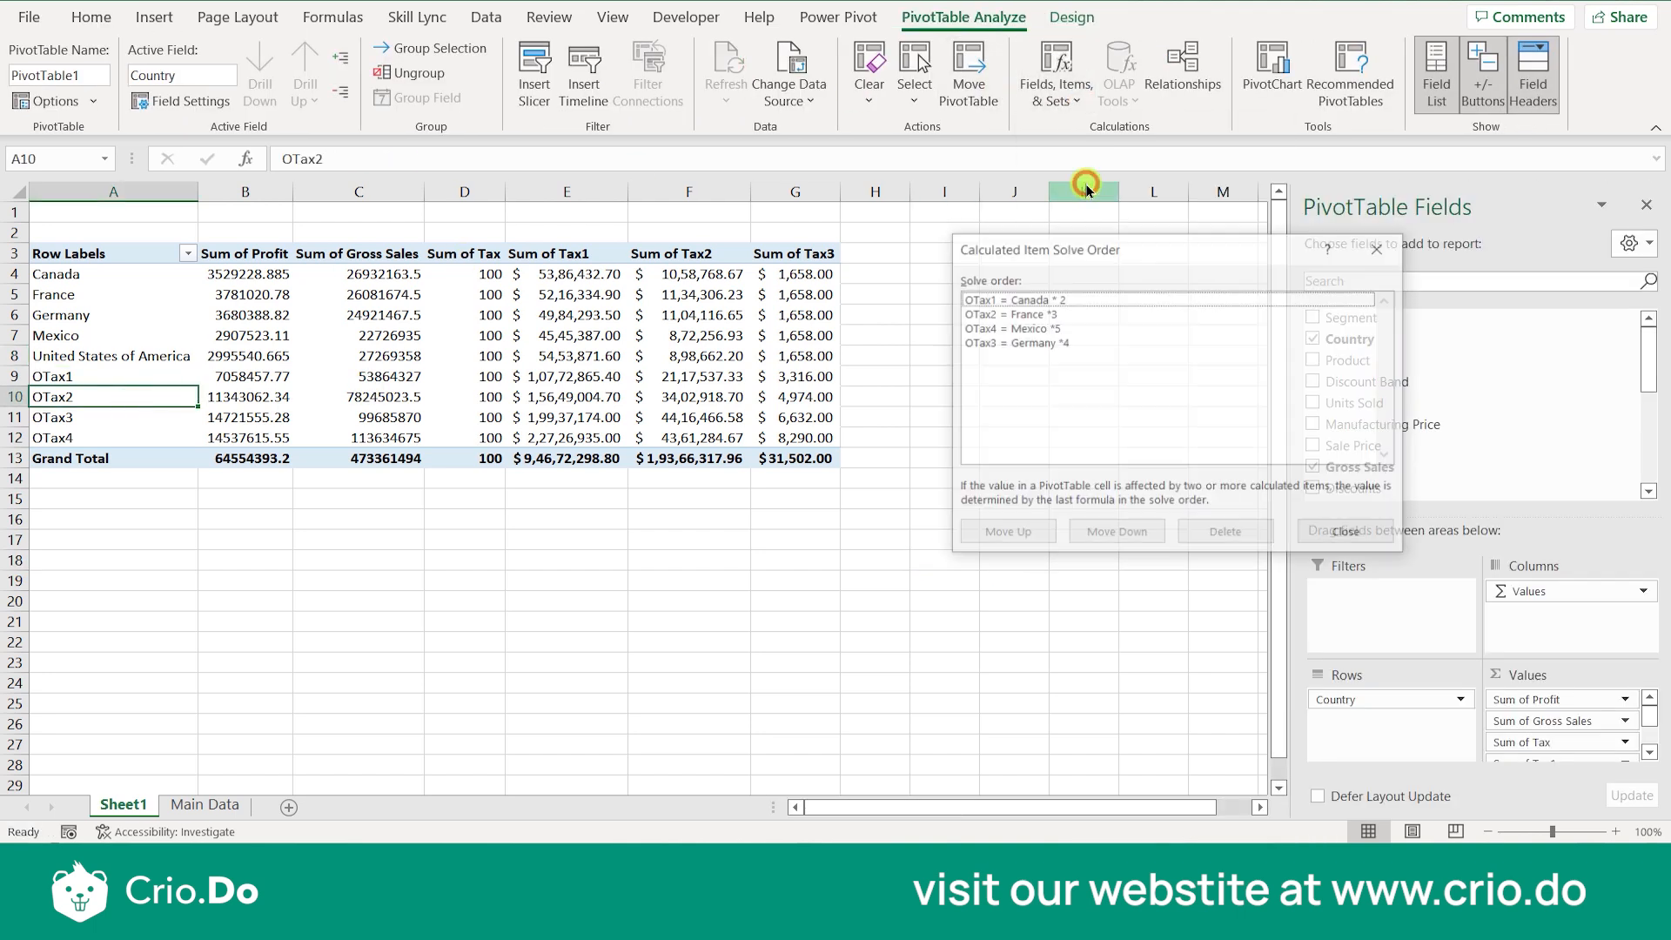
click(1012, 329)
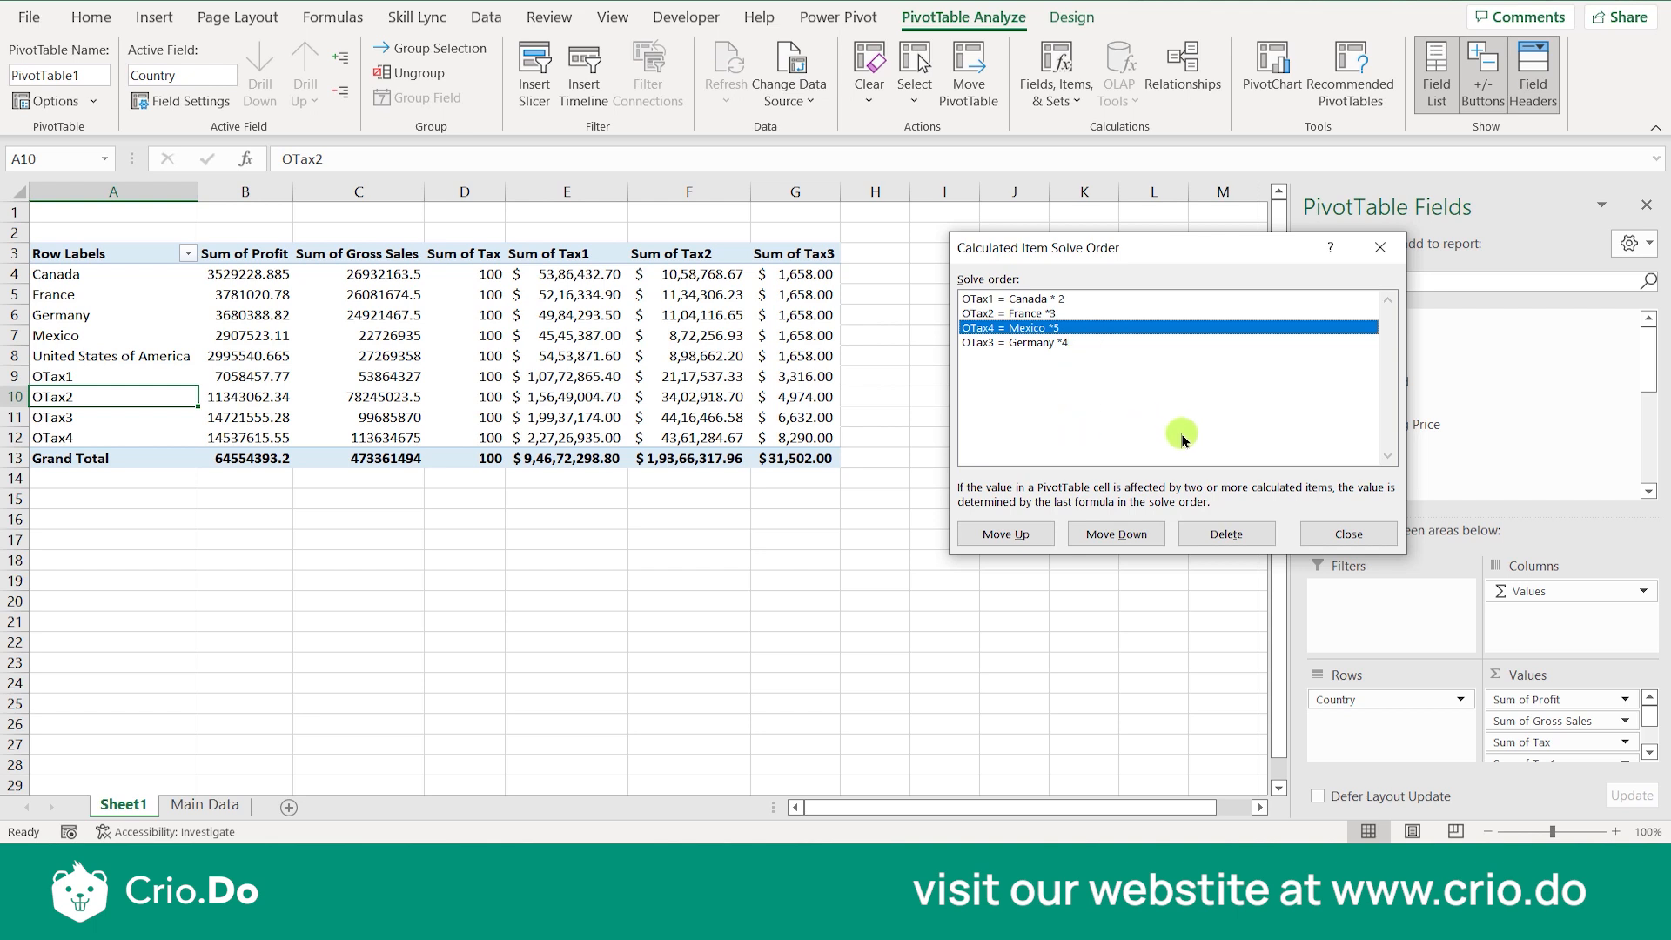
click(1380, 247)
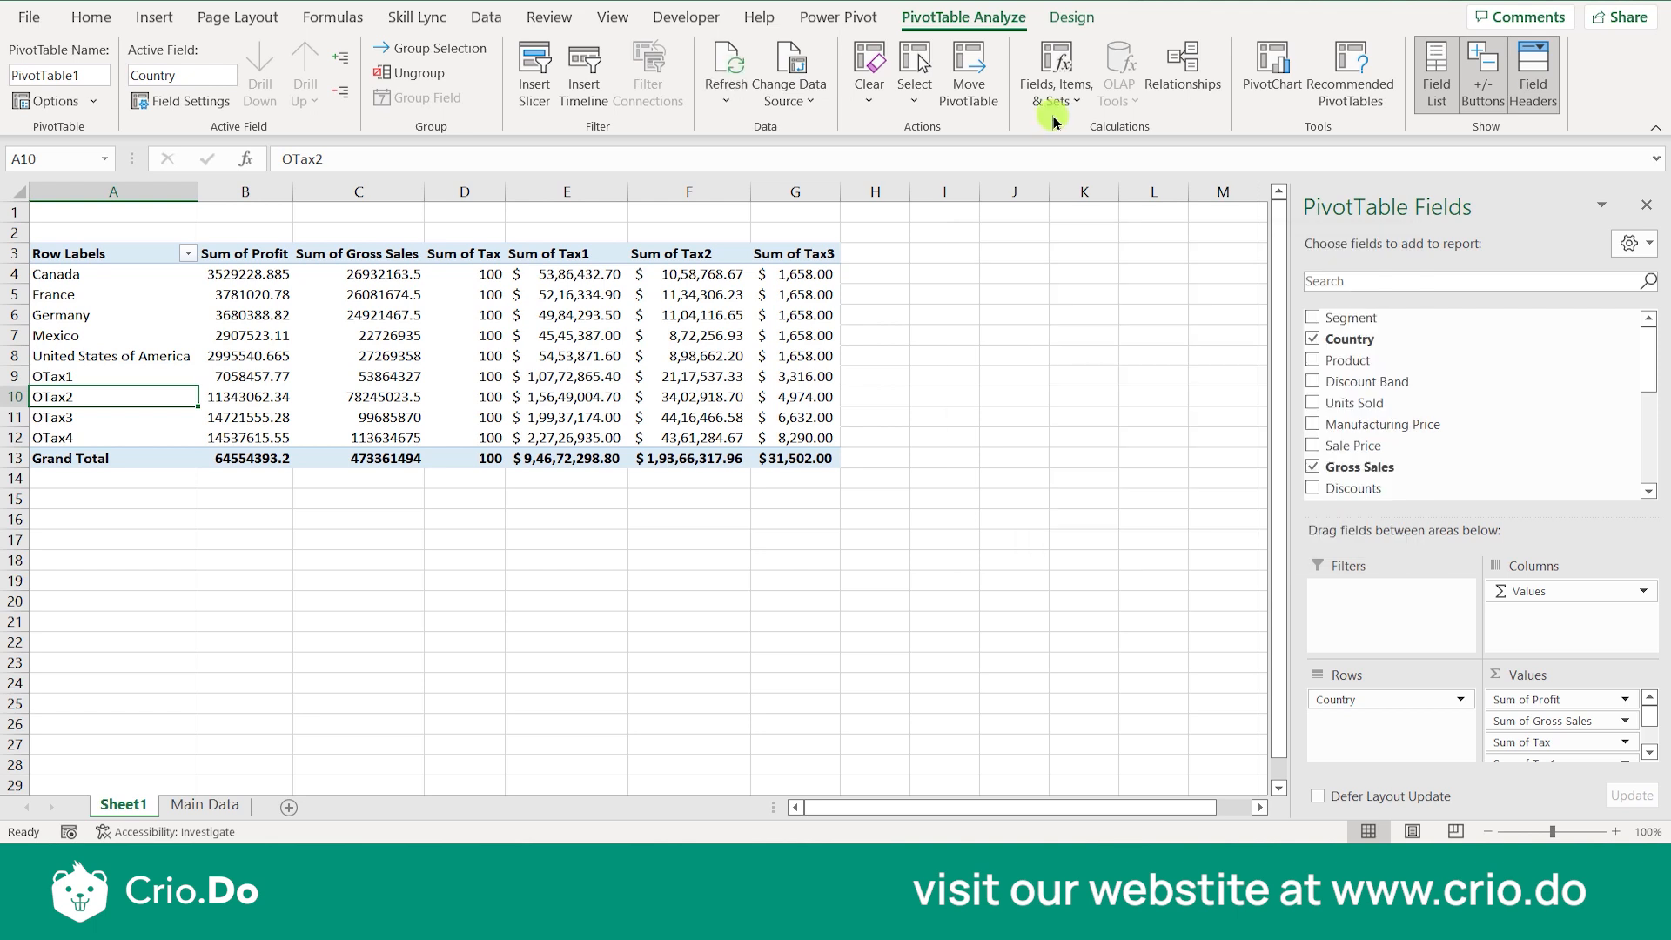
List all the PivotTable's calculated field and item formulas on a new sheet and review the Tax, Tax1 and Tax2 entries.
click(1056, 87)
click(1082, 228)
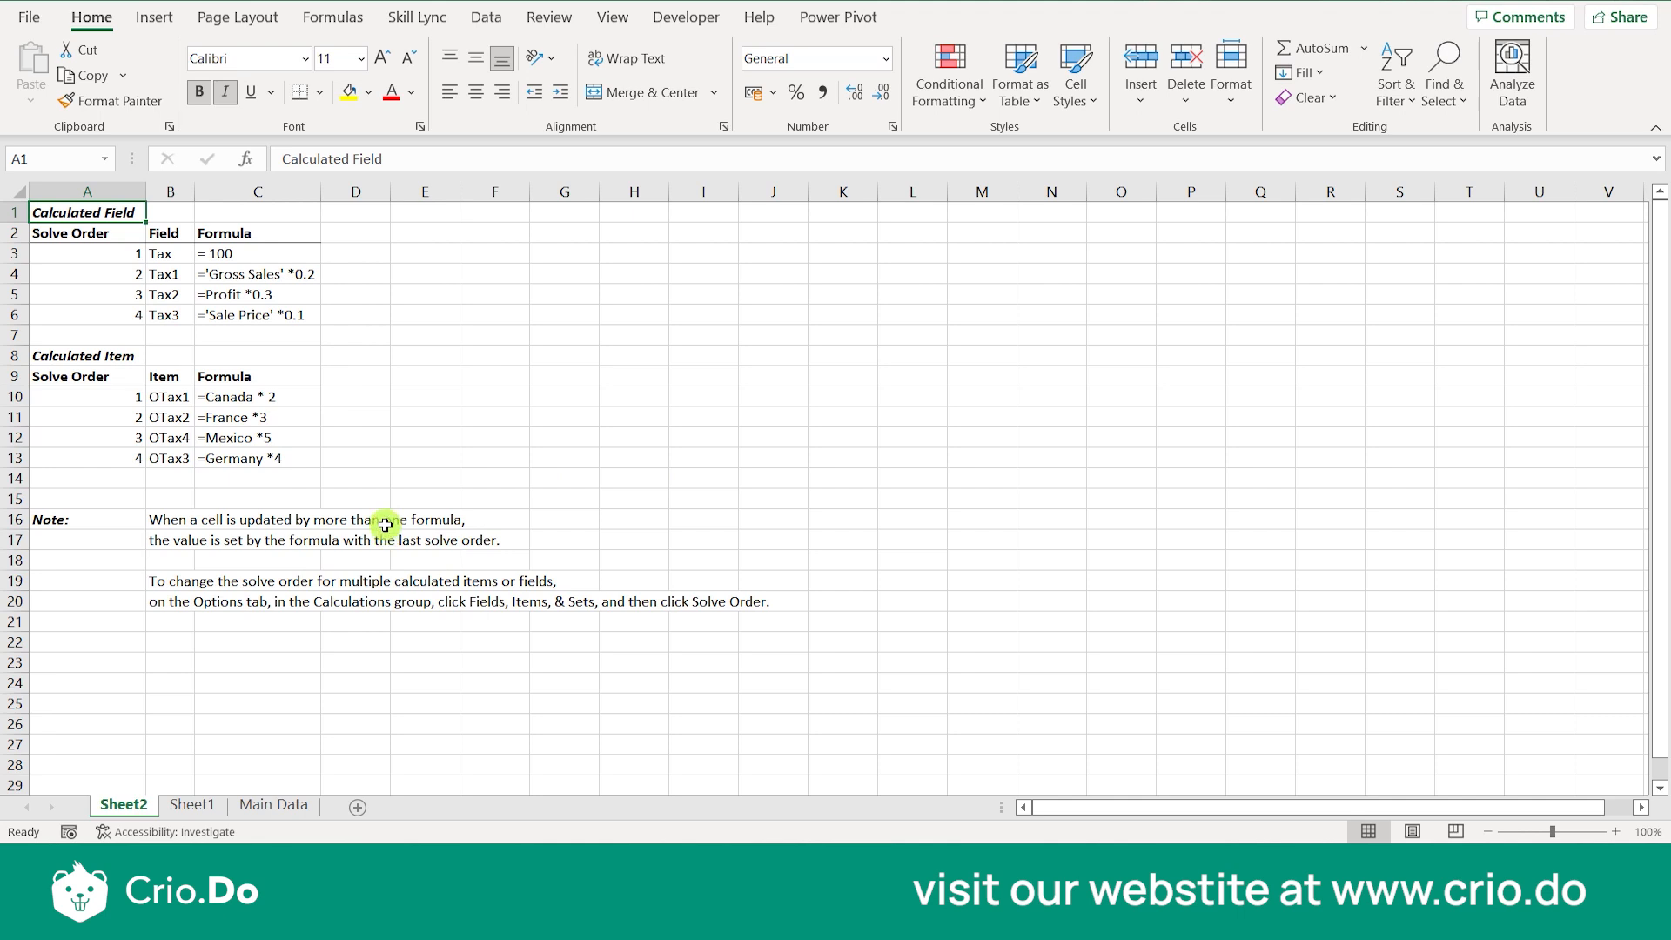
click(165, 298)
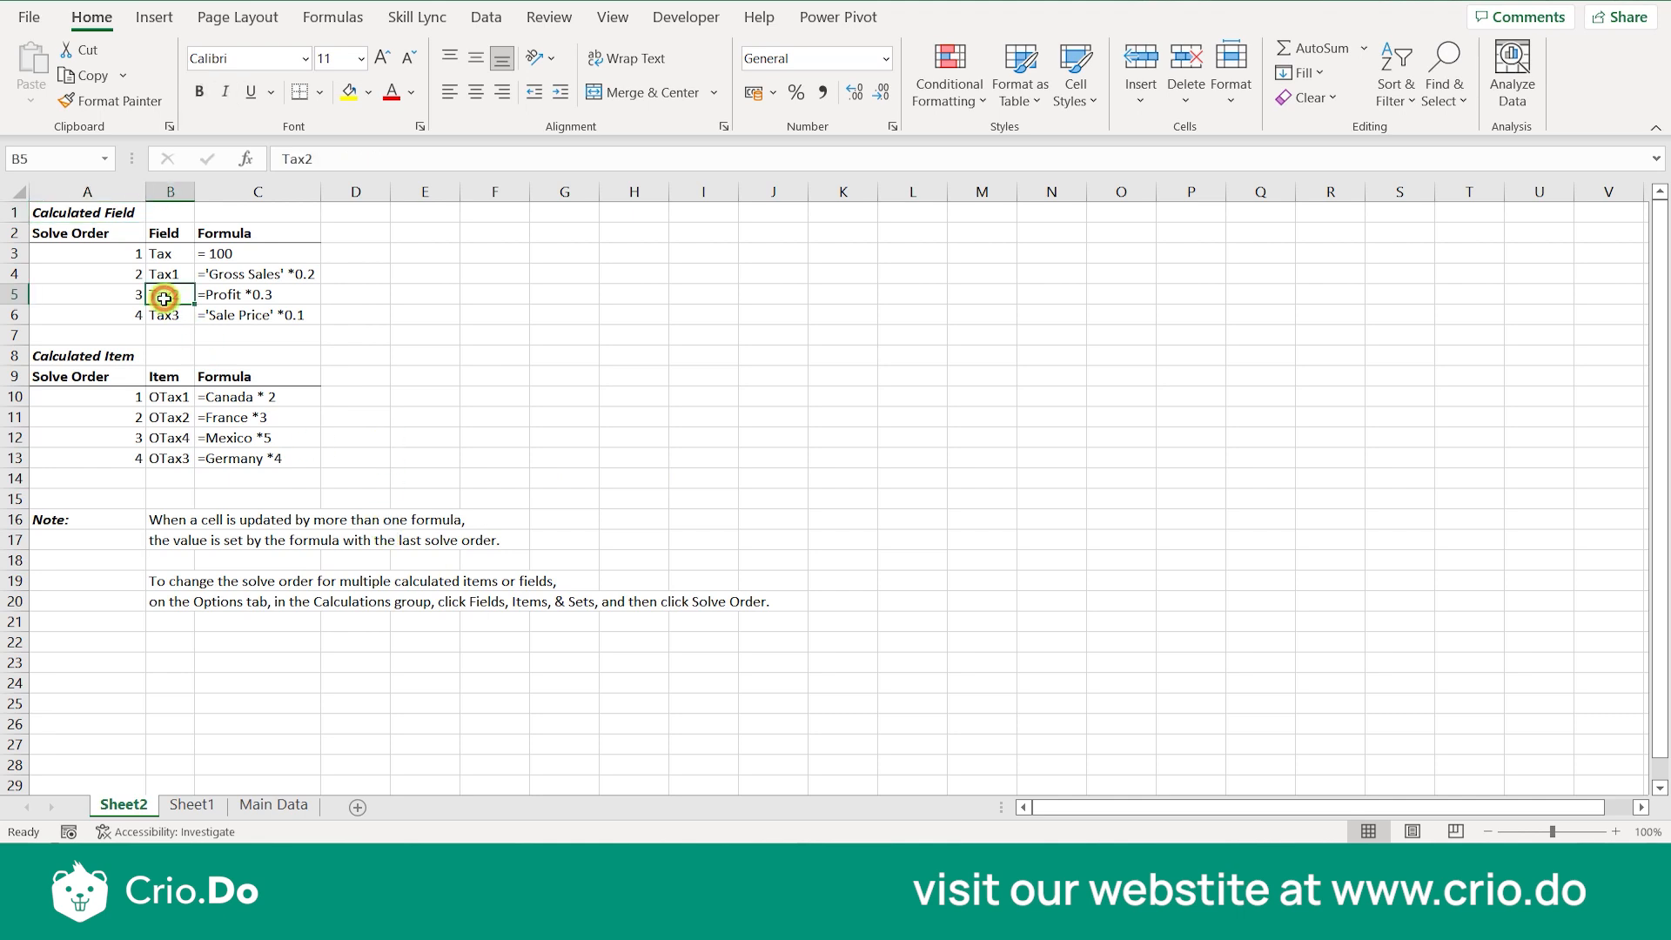
click(167, 254)
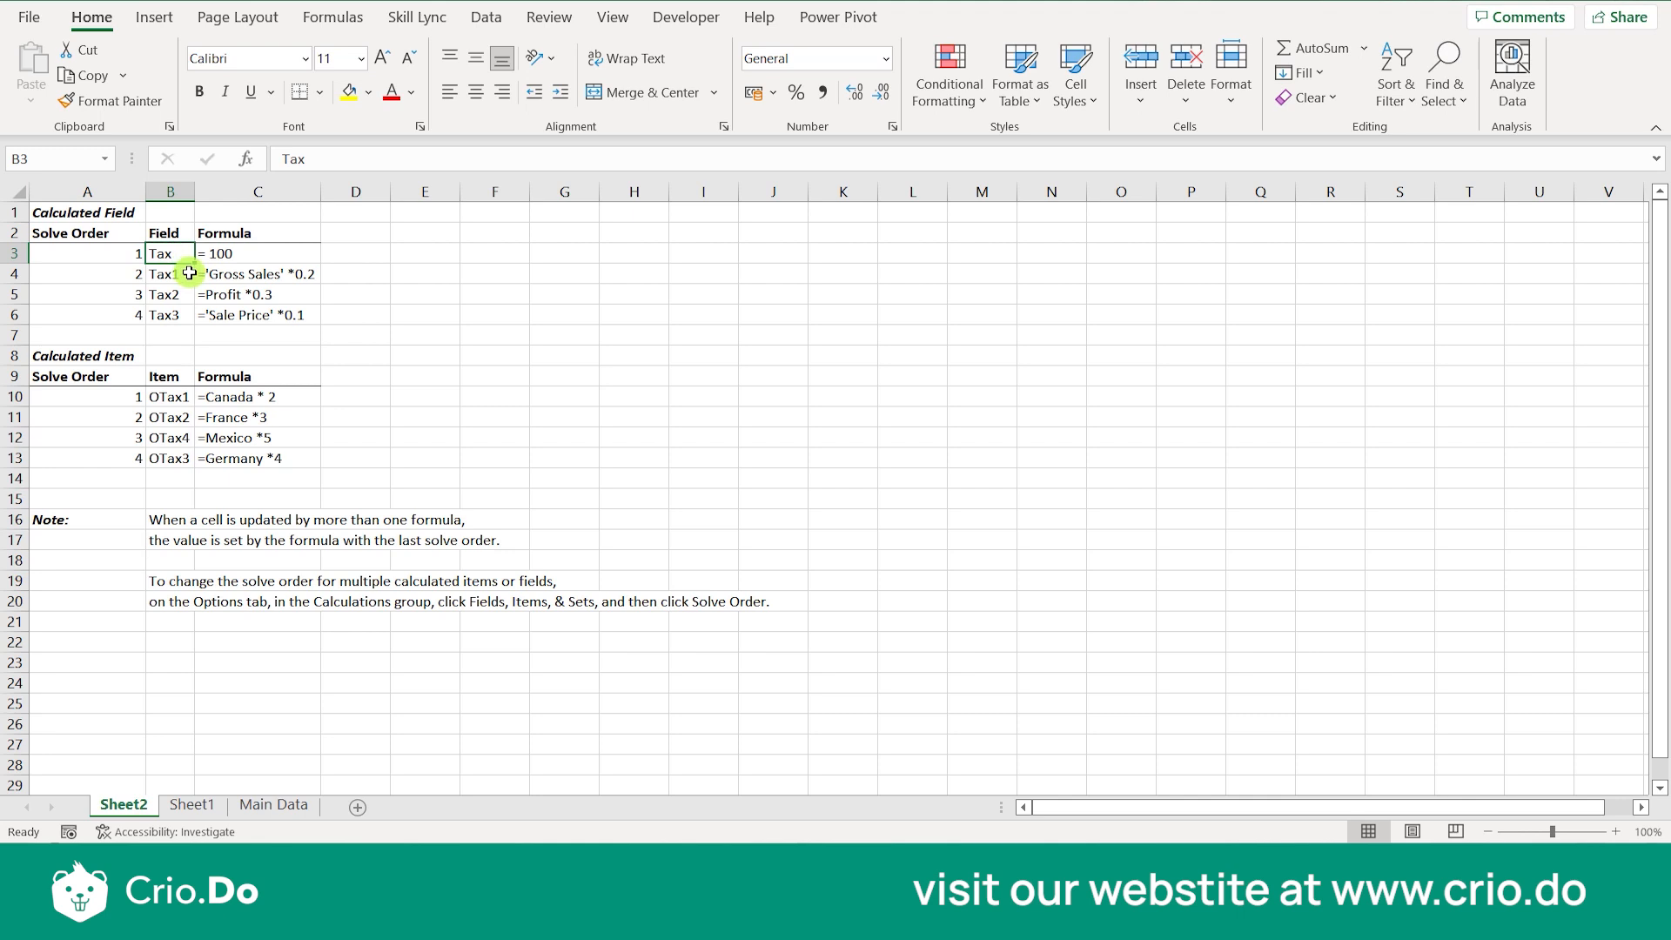
click(175, 275)
click(188, 302)
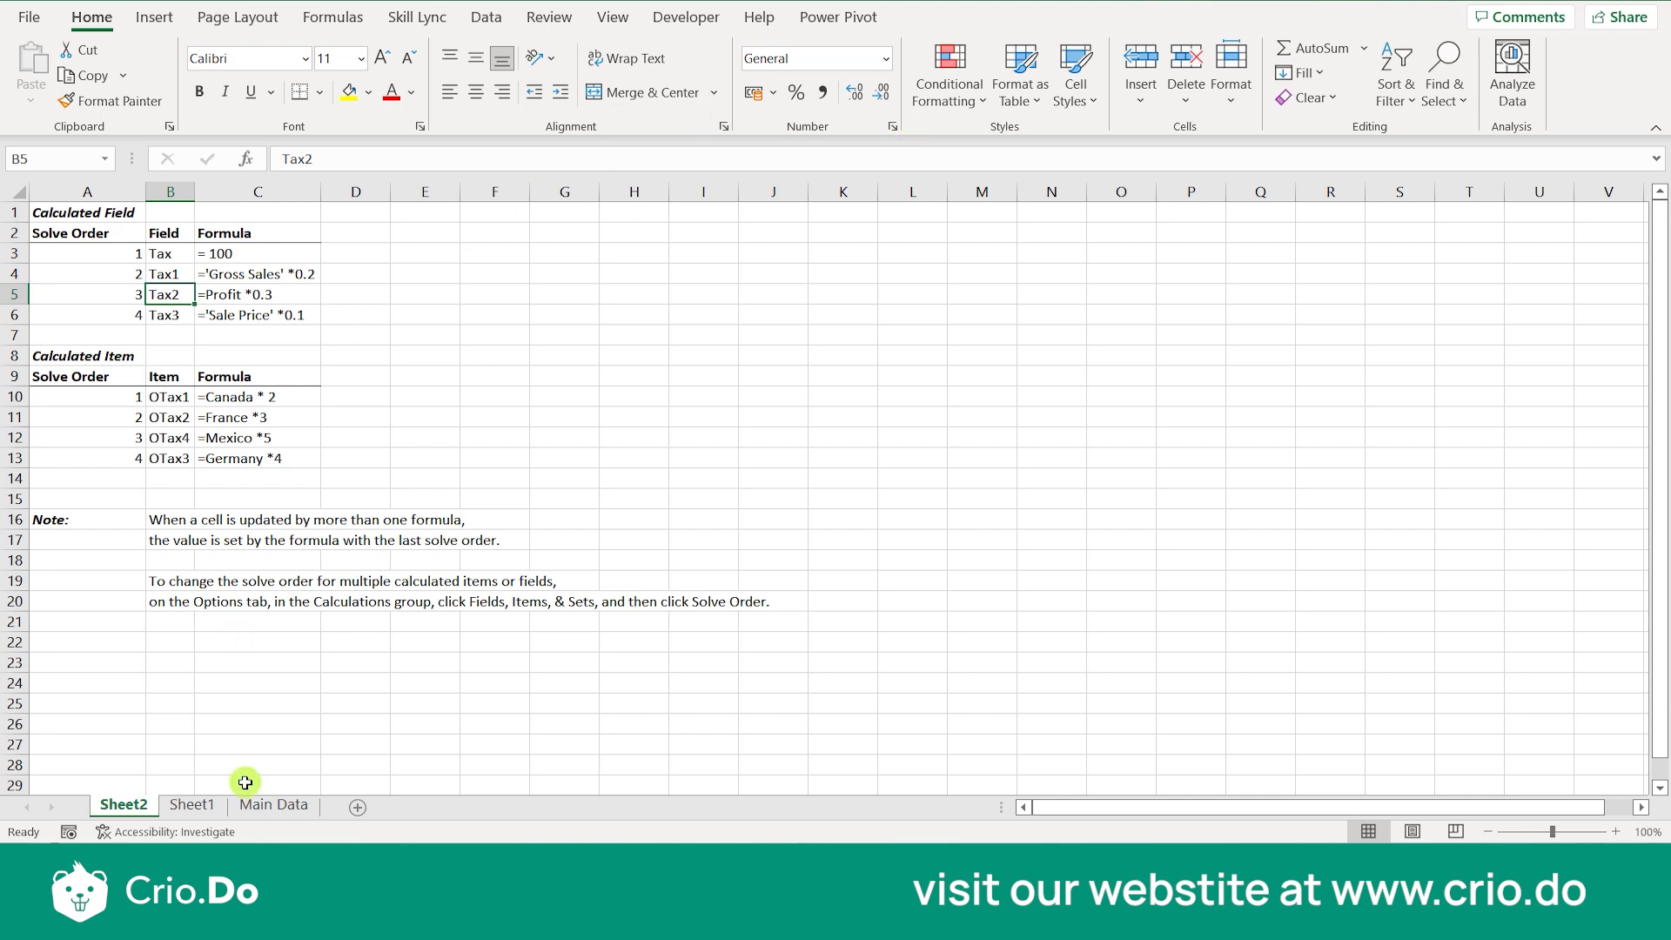
Delete the calculated item OTax3 from the solve order of the PivotTable on Sheet1.
click(187, 805)
click(253, 393)
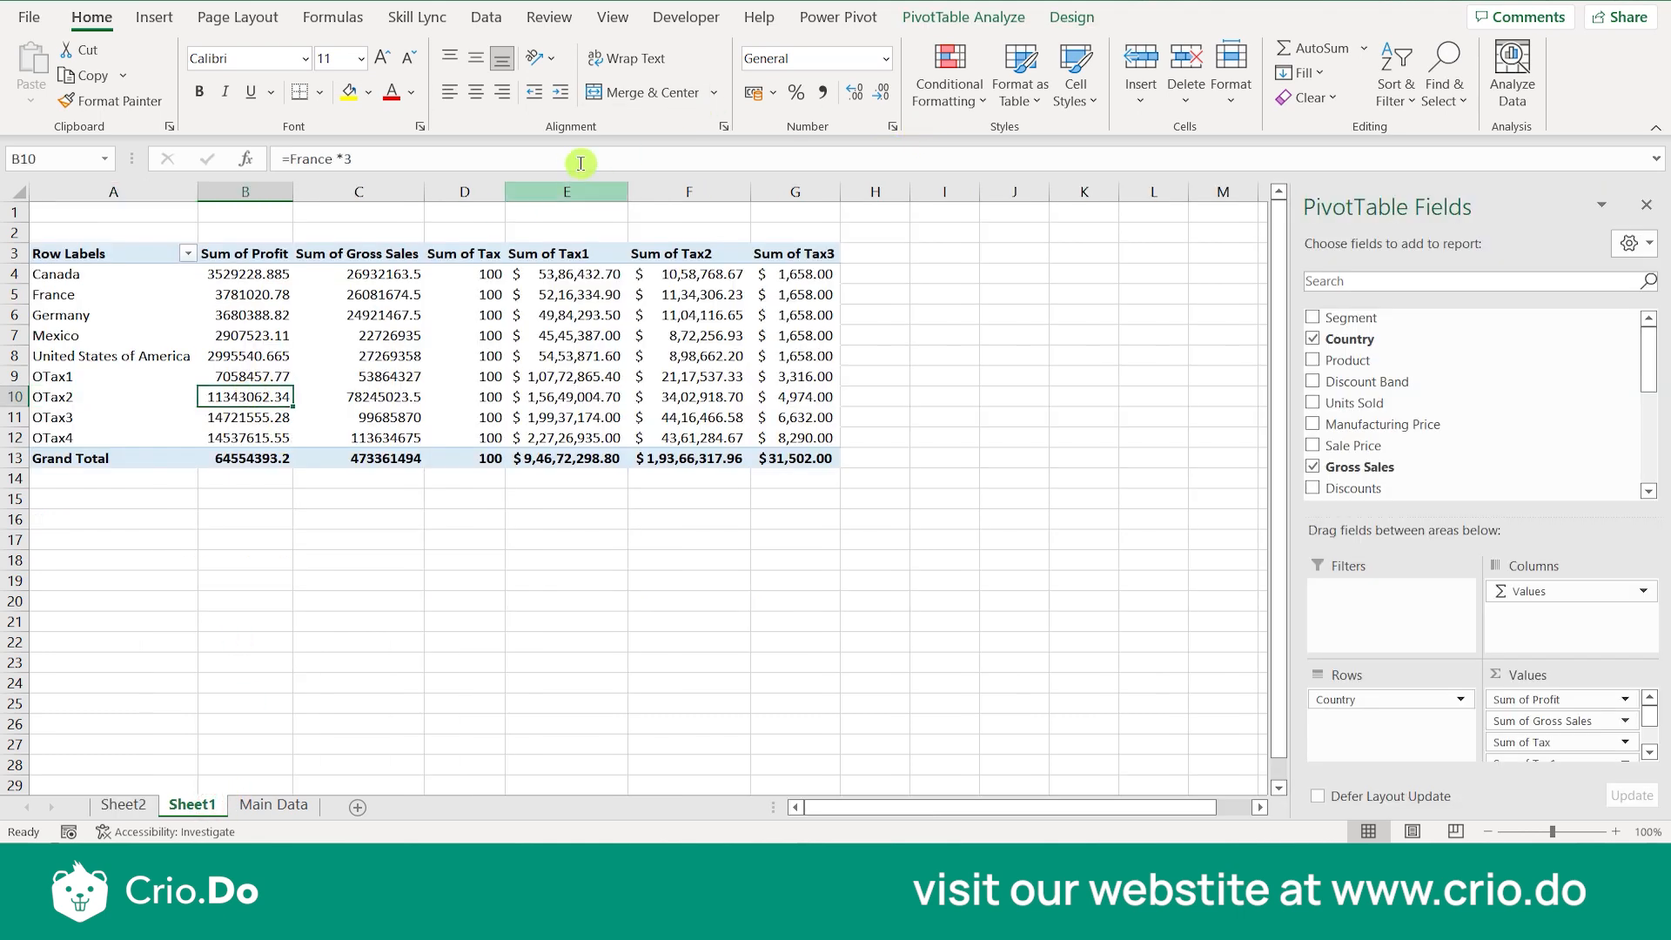
click(961, 17)
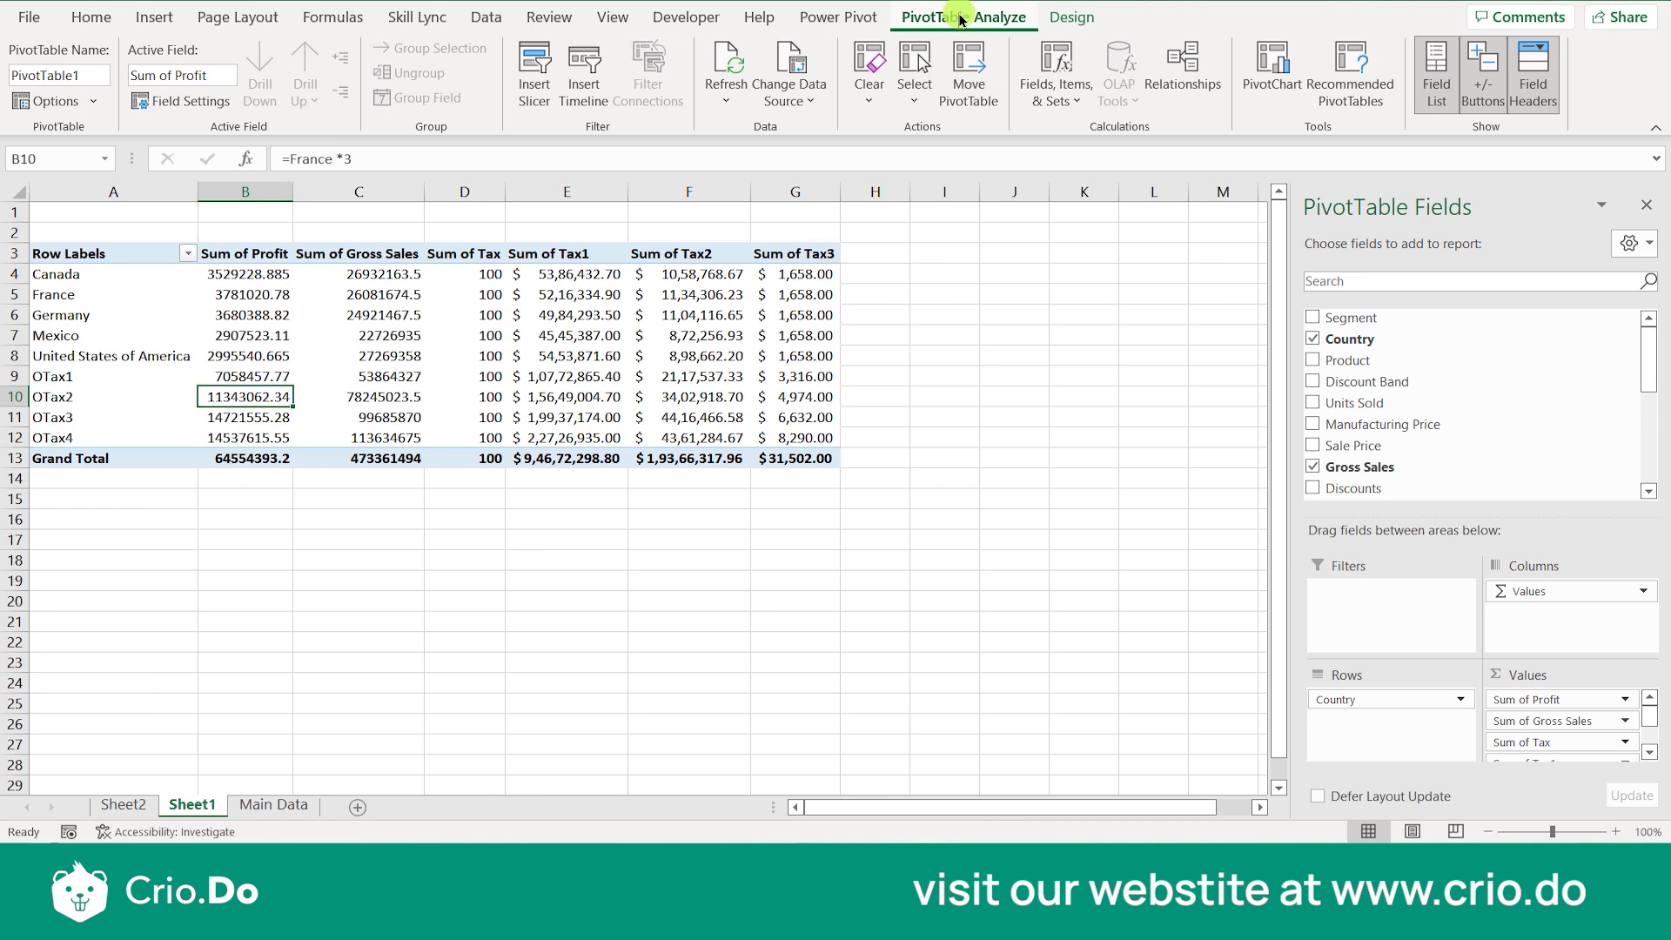
click(1041, 108)
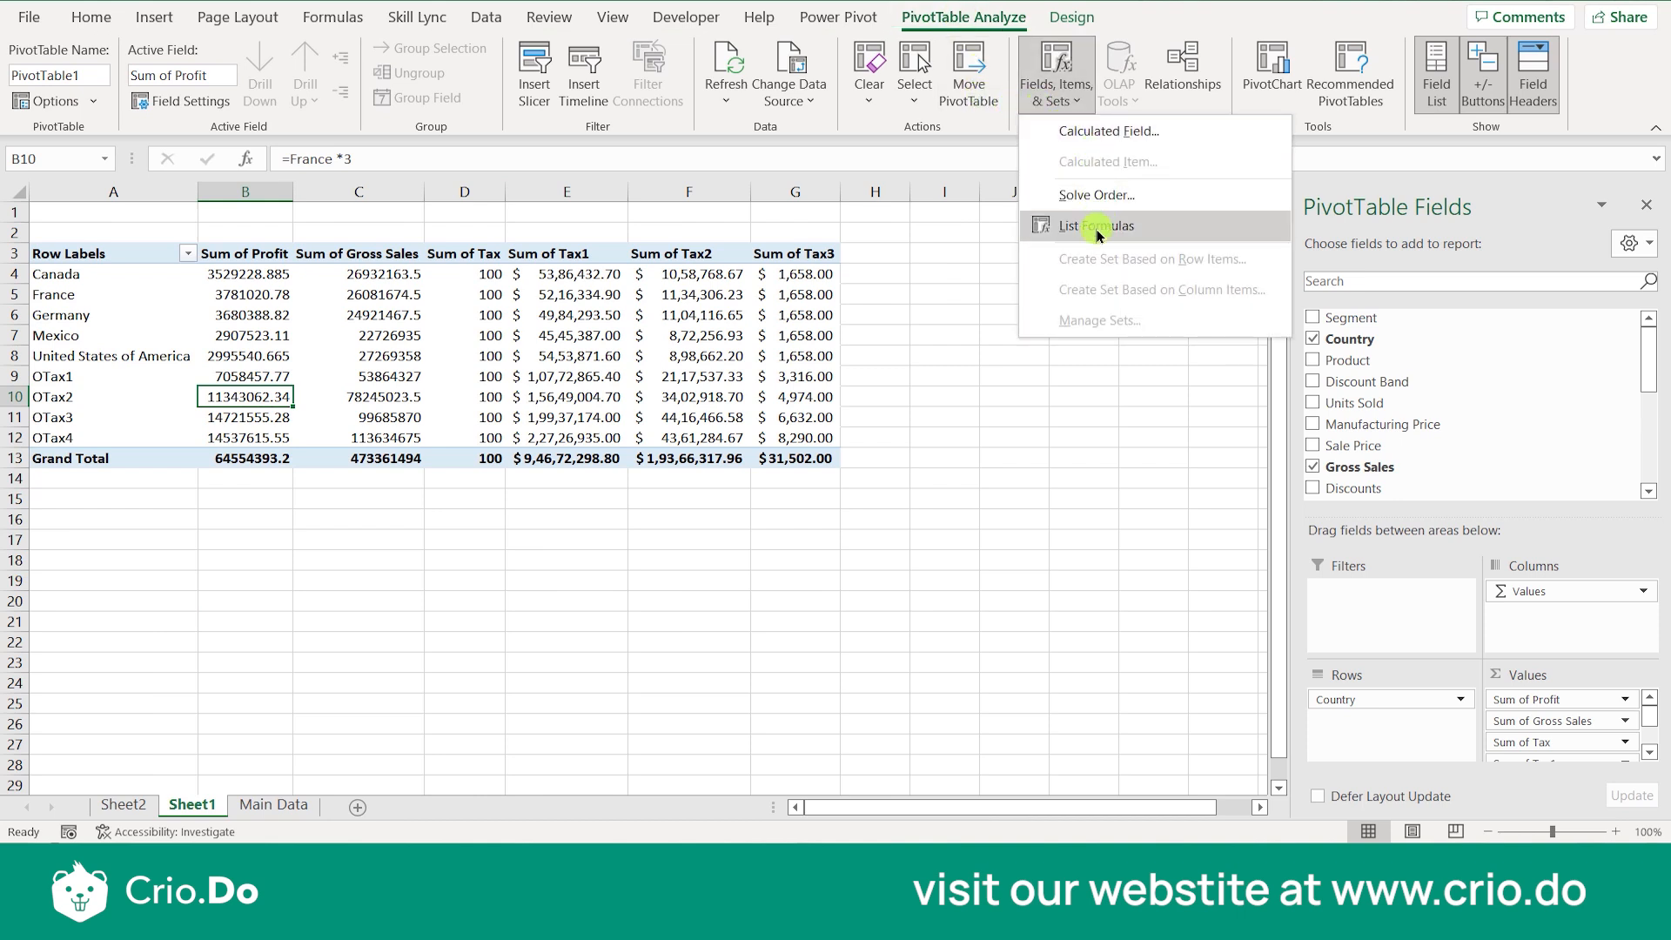
click(1106, 198)
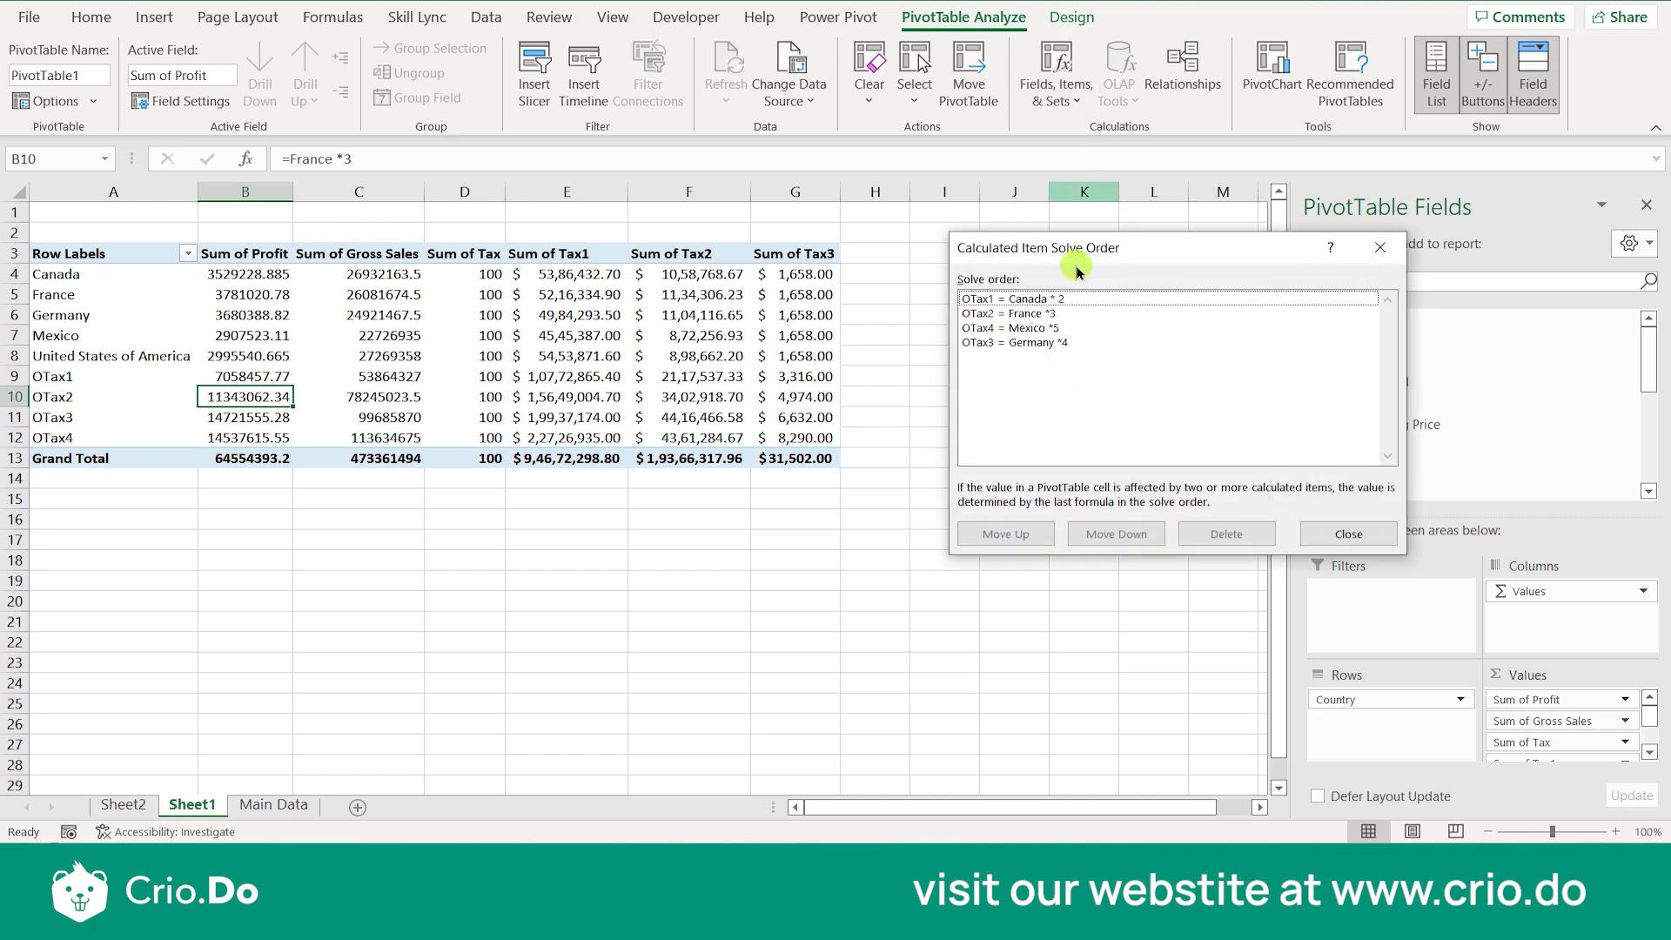
drag(1083, 248, 916, 245)
click(857, 339)
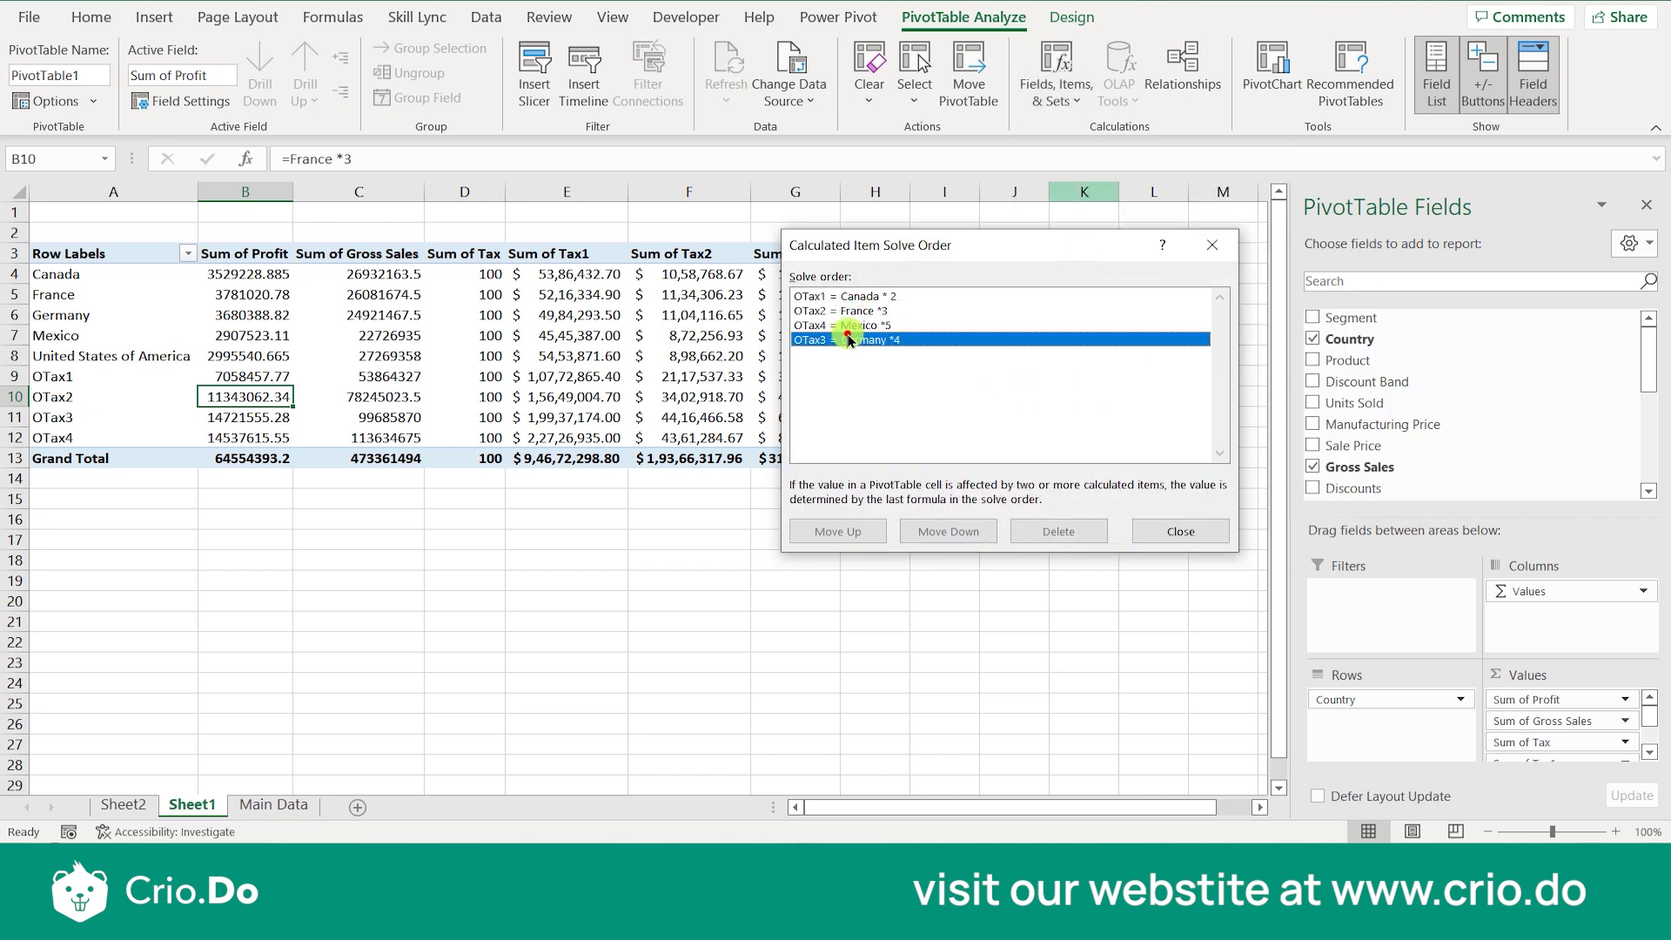
click(1058, 530)
click(1179, 529)
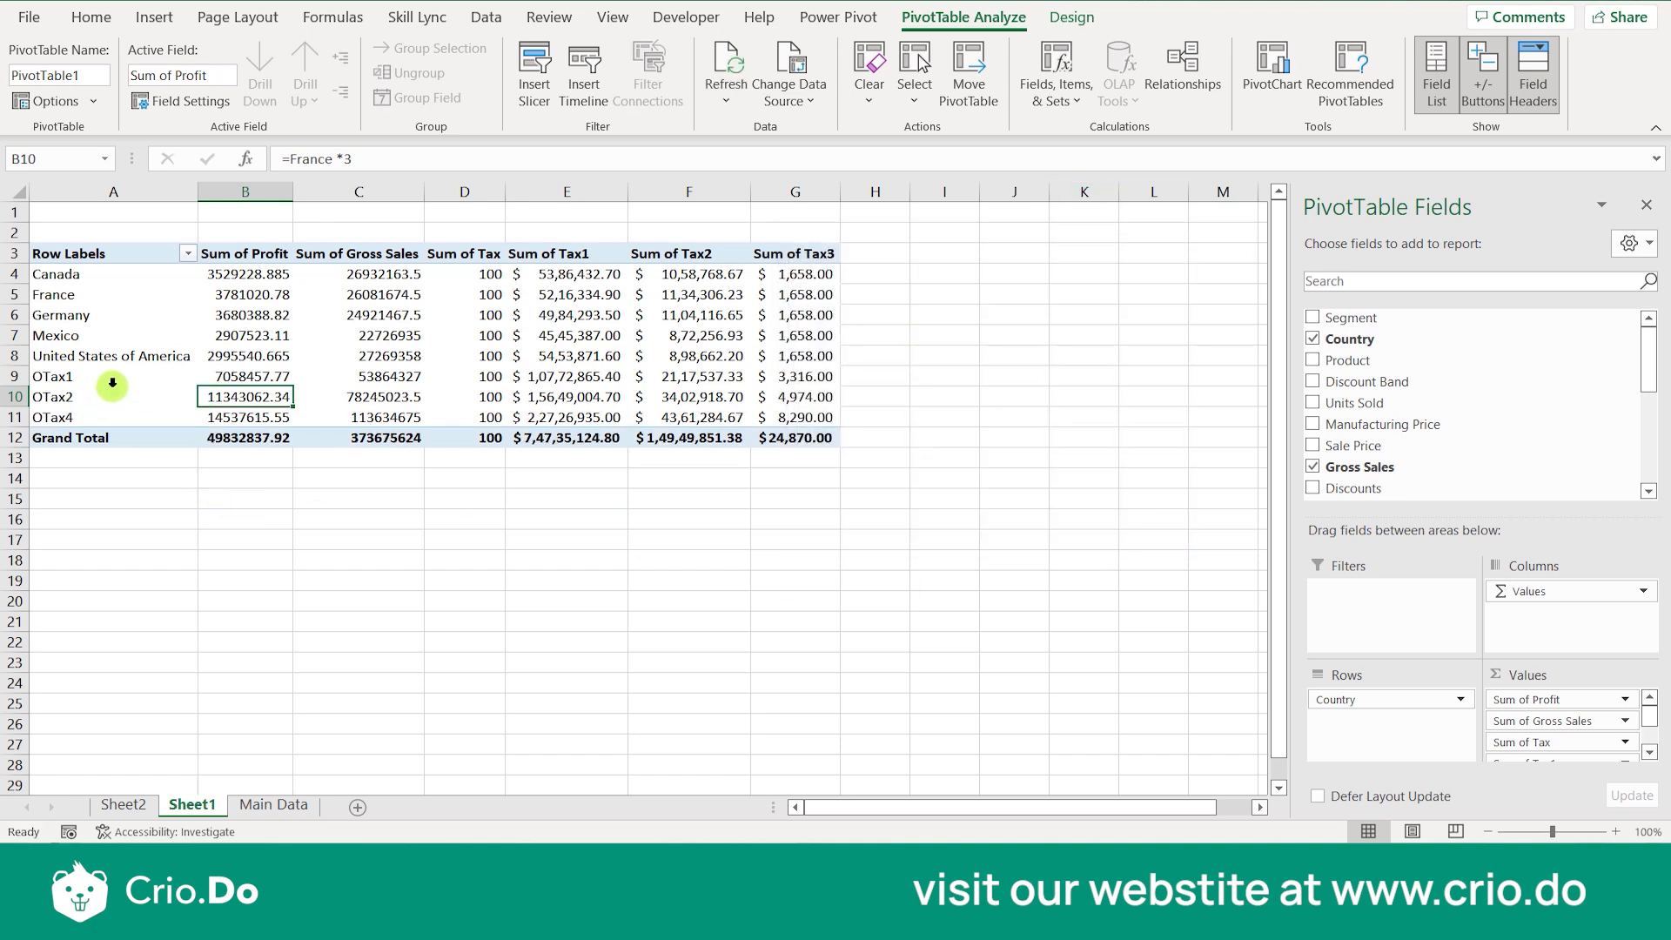
click(118, 416)
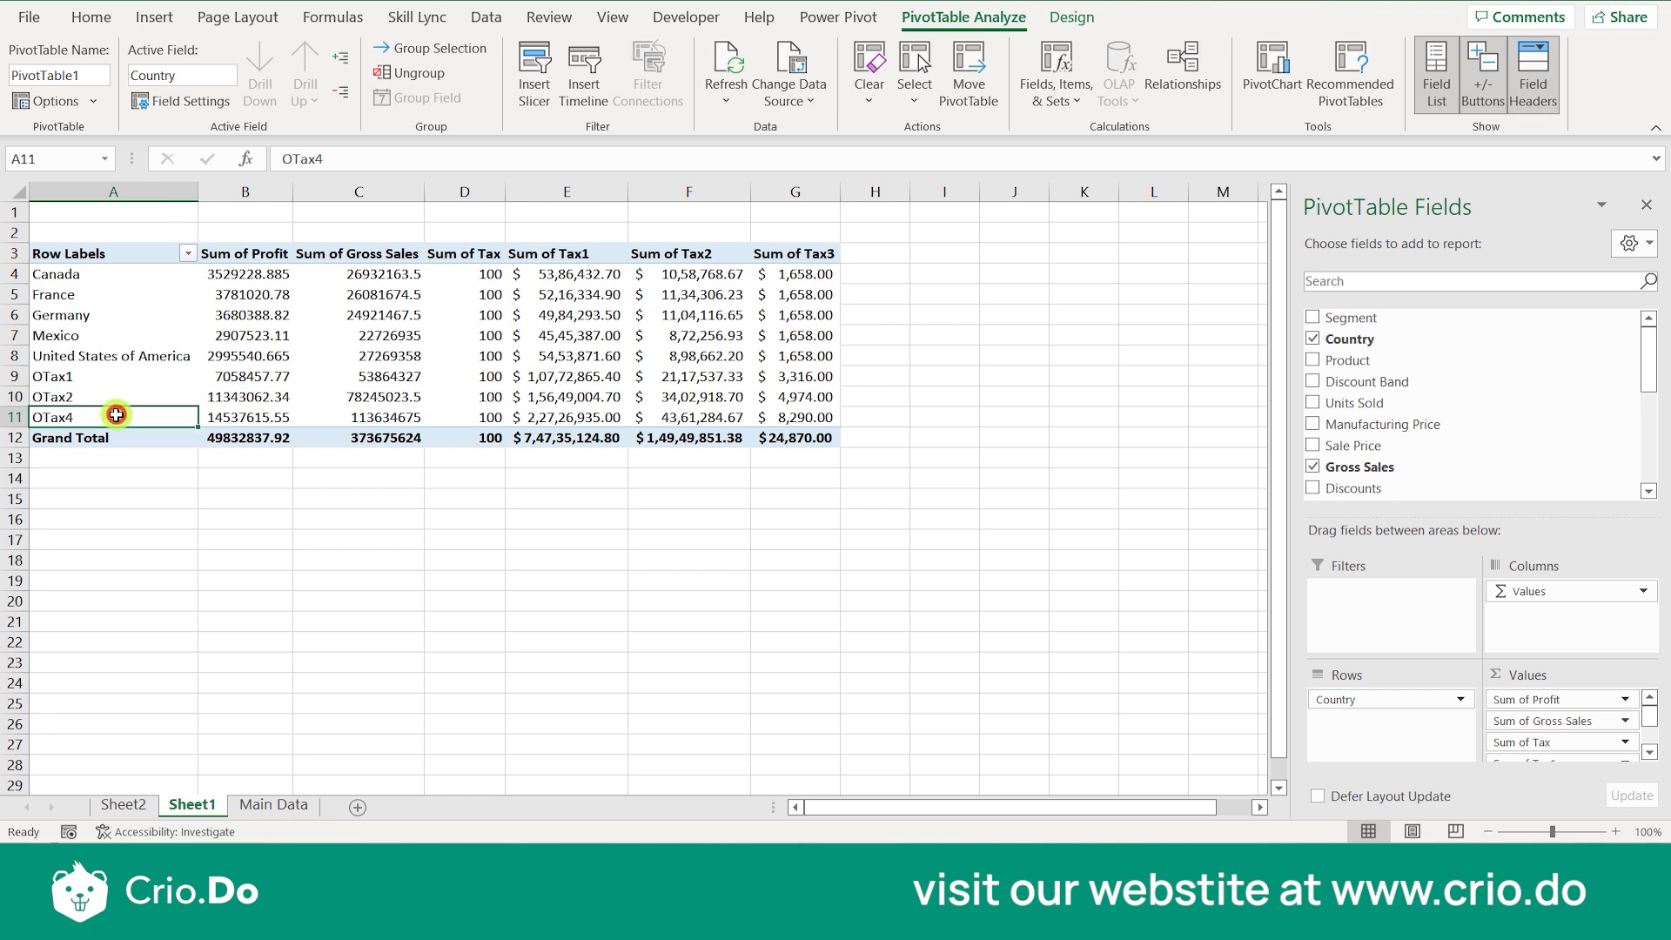
List the PivotTable's formulas on a new sheet again and review the calculated items OTax1, OTax2 and OTax4.
click(1036, 116)
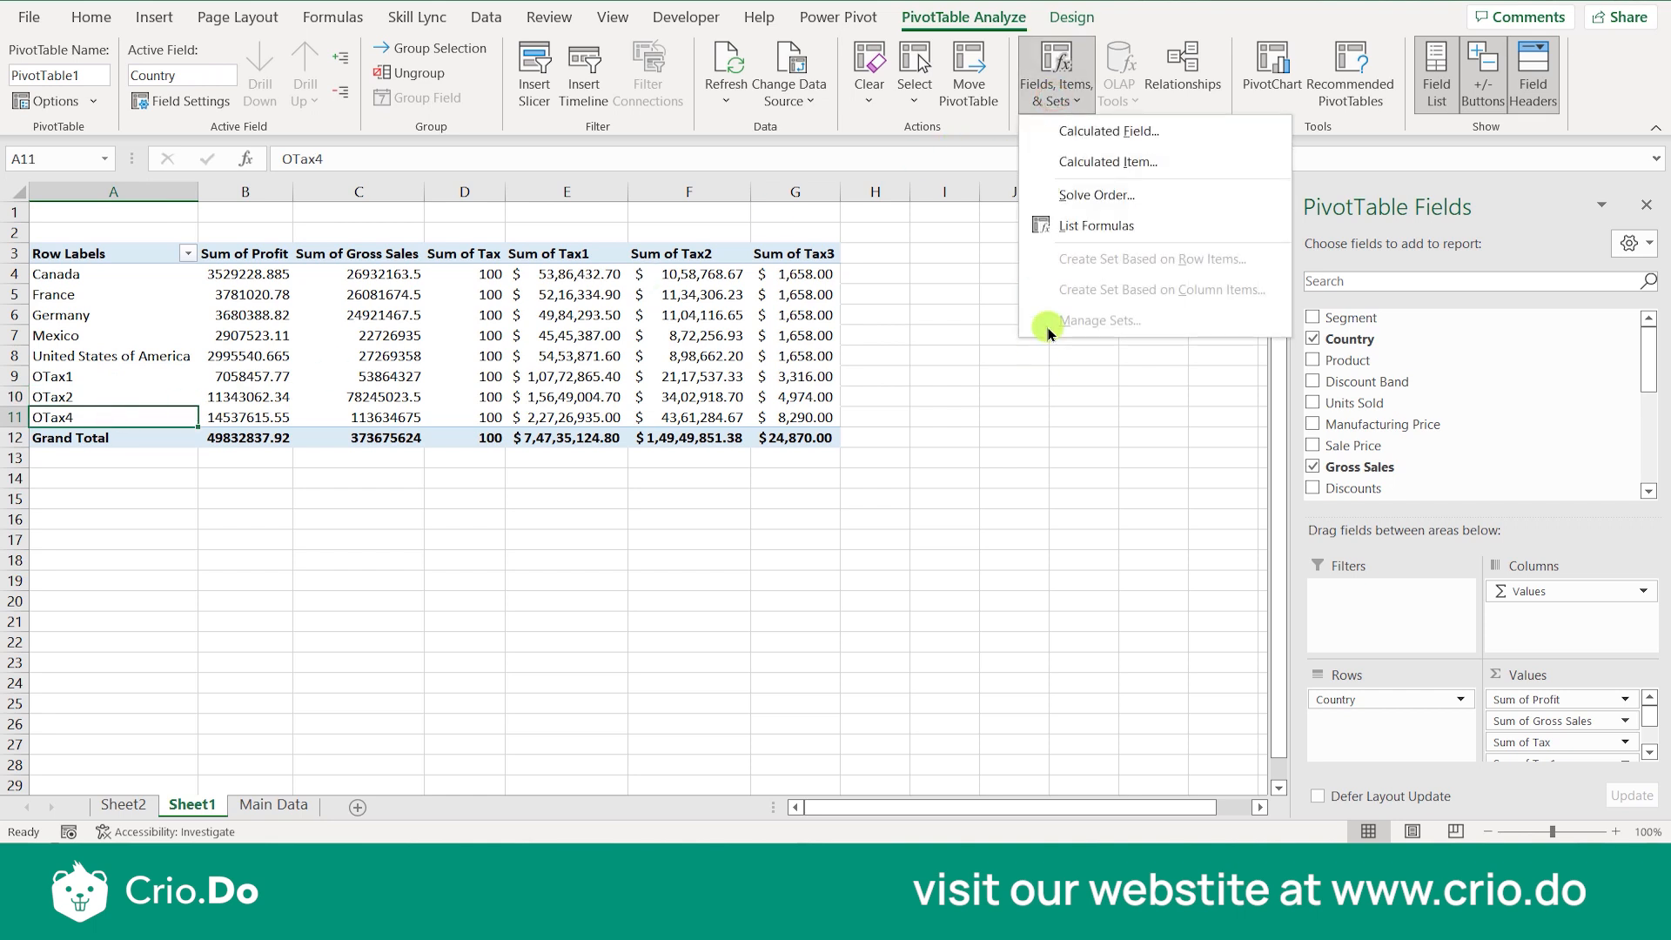
click(1106, 224)
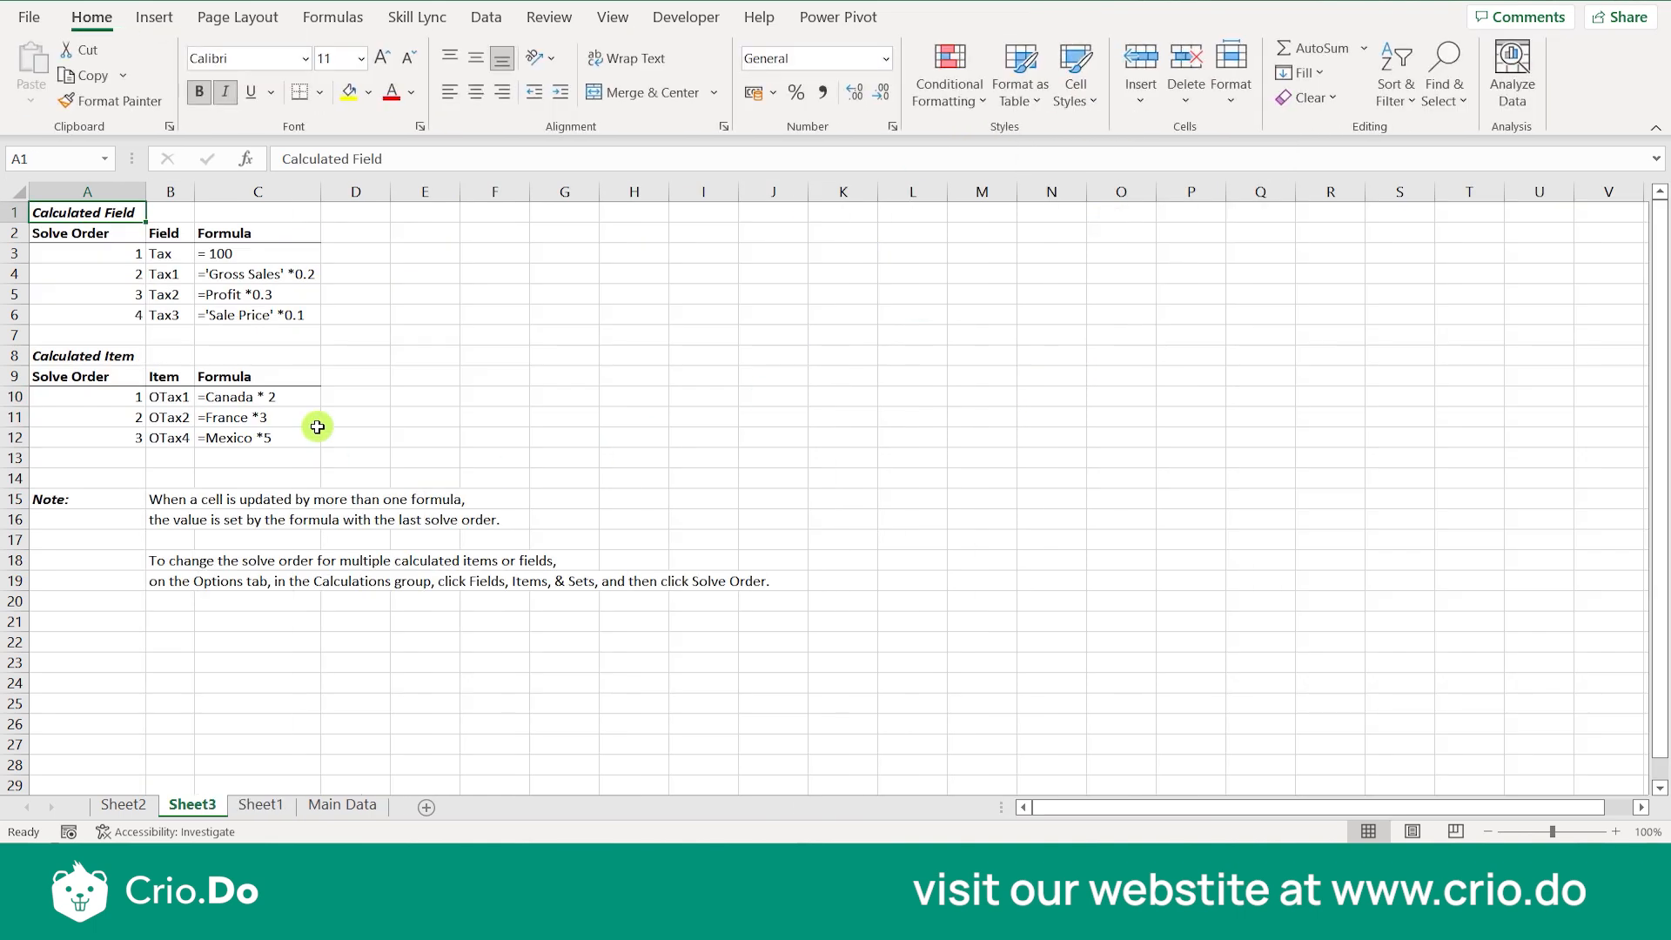
drag(166, 396, 175, 436)
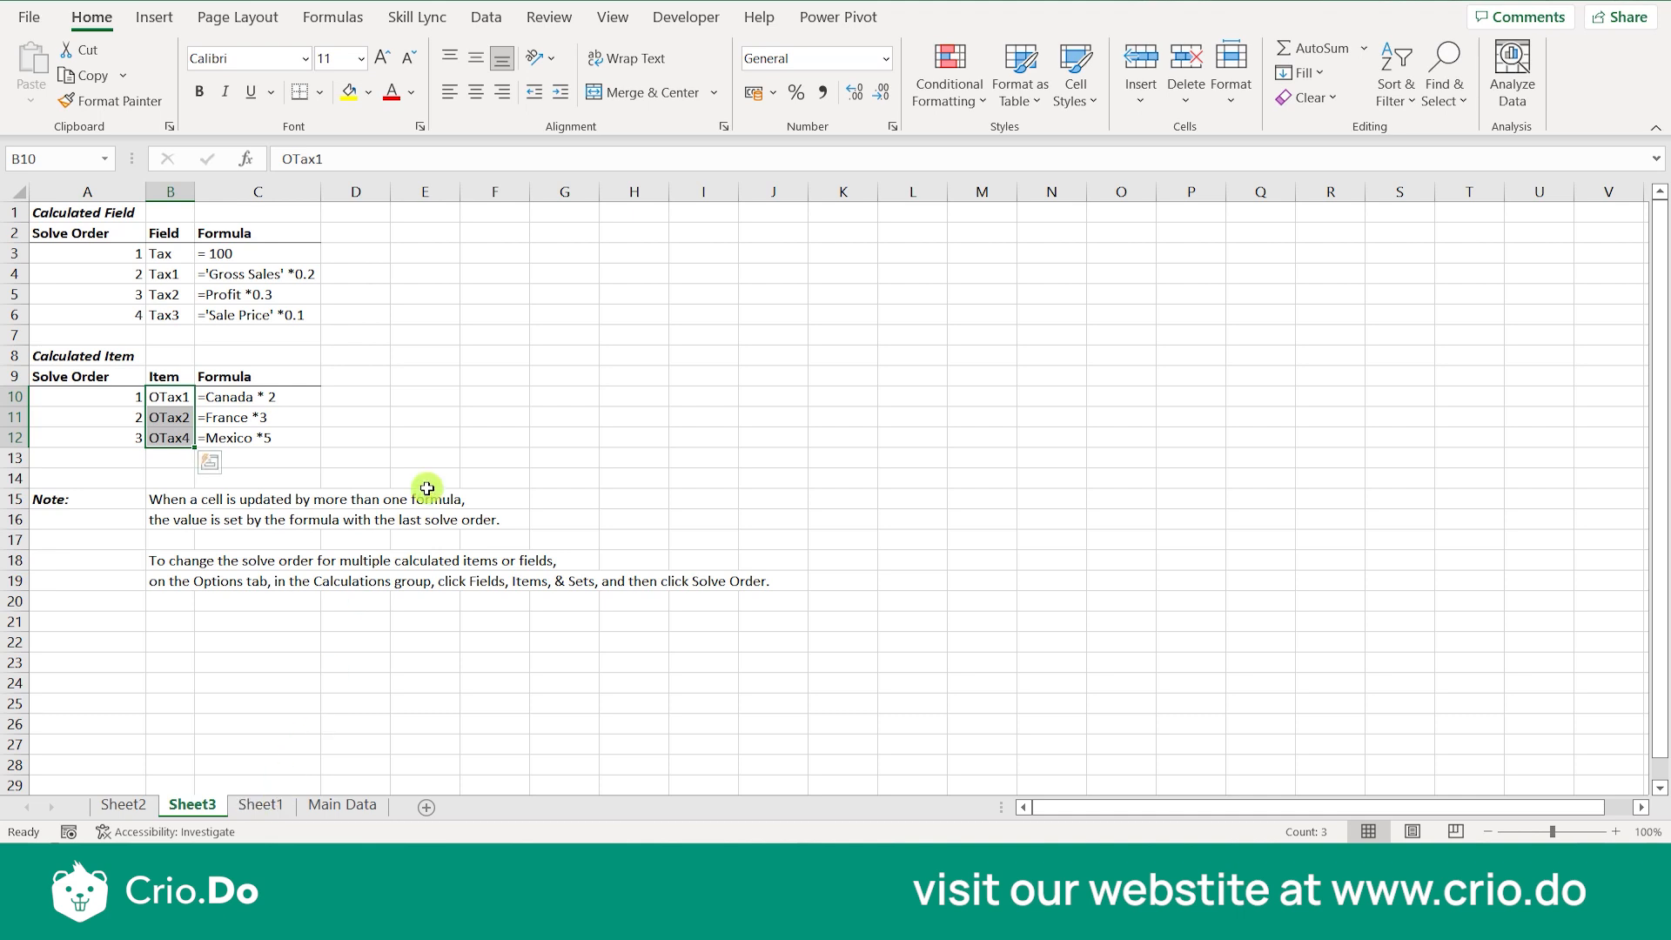
click(260, 805)
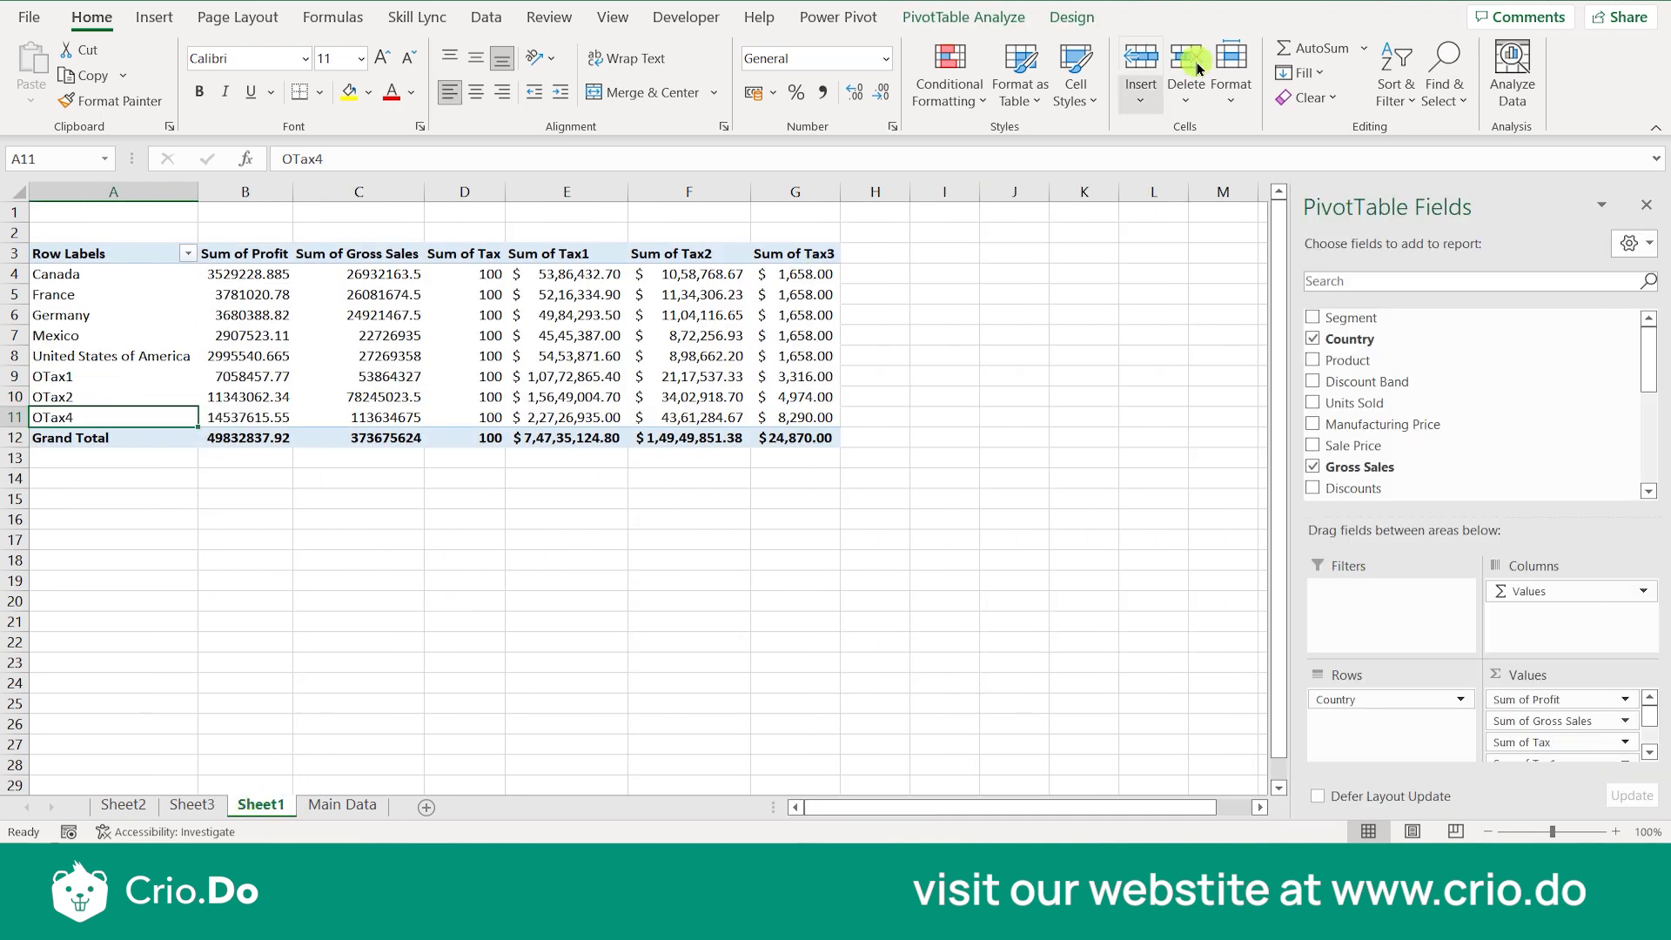
click(589, 401)
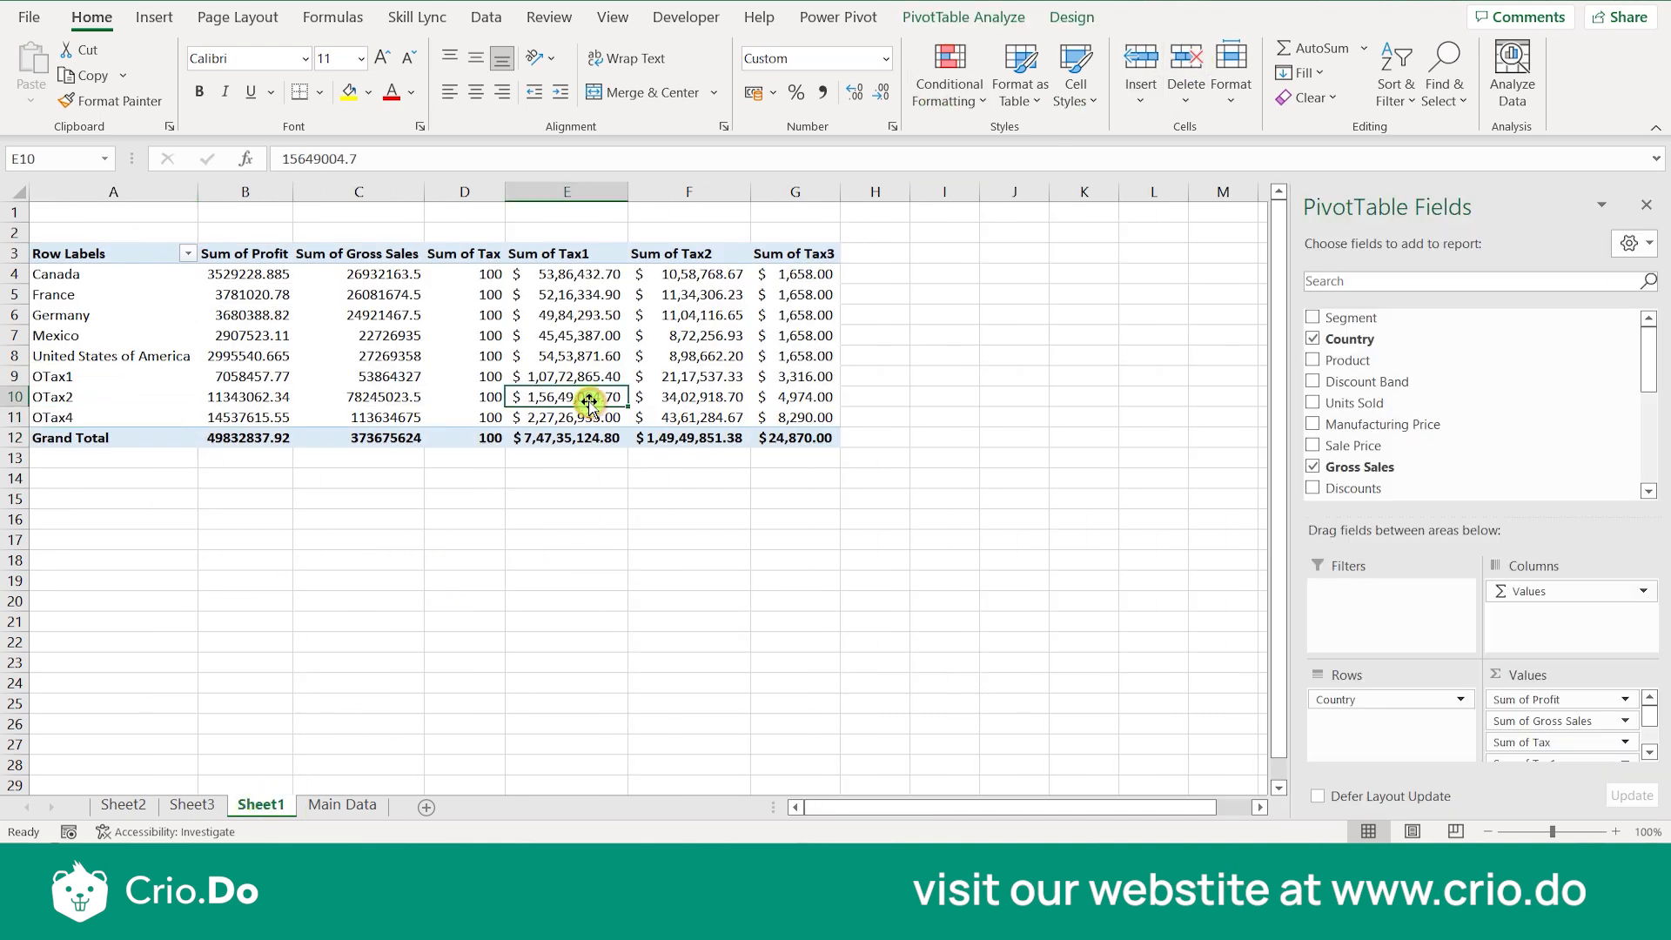
click(937, 19)
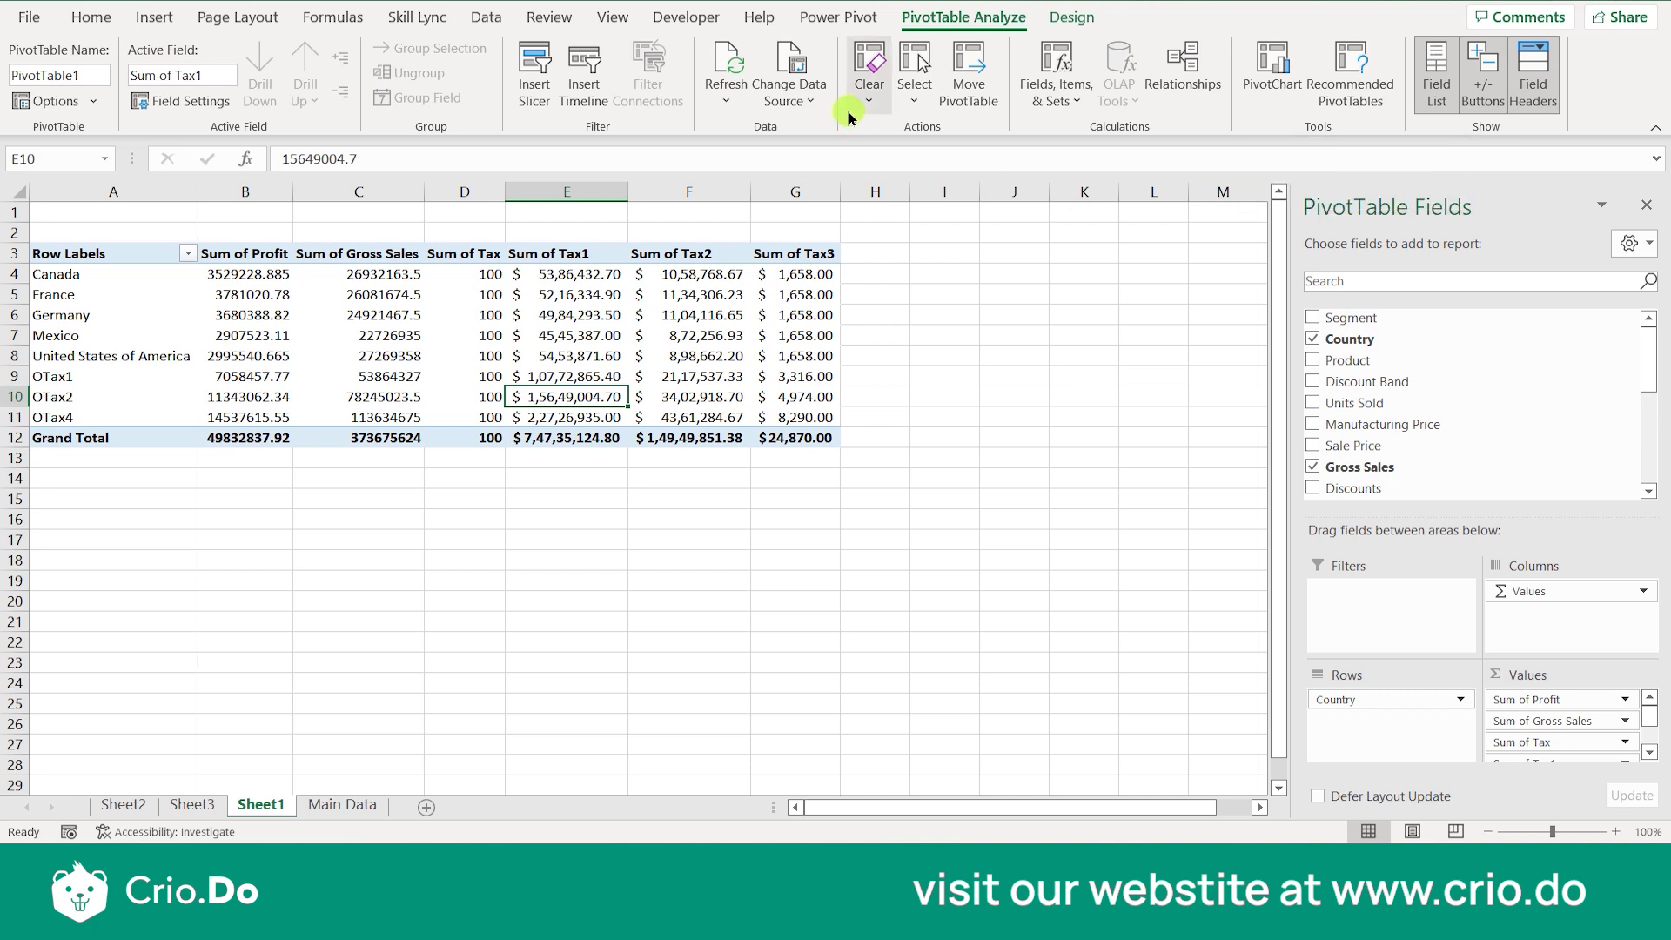
click(173, 15)
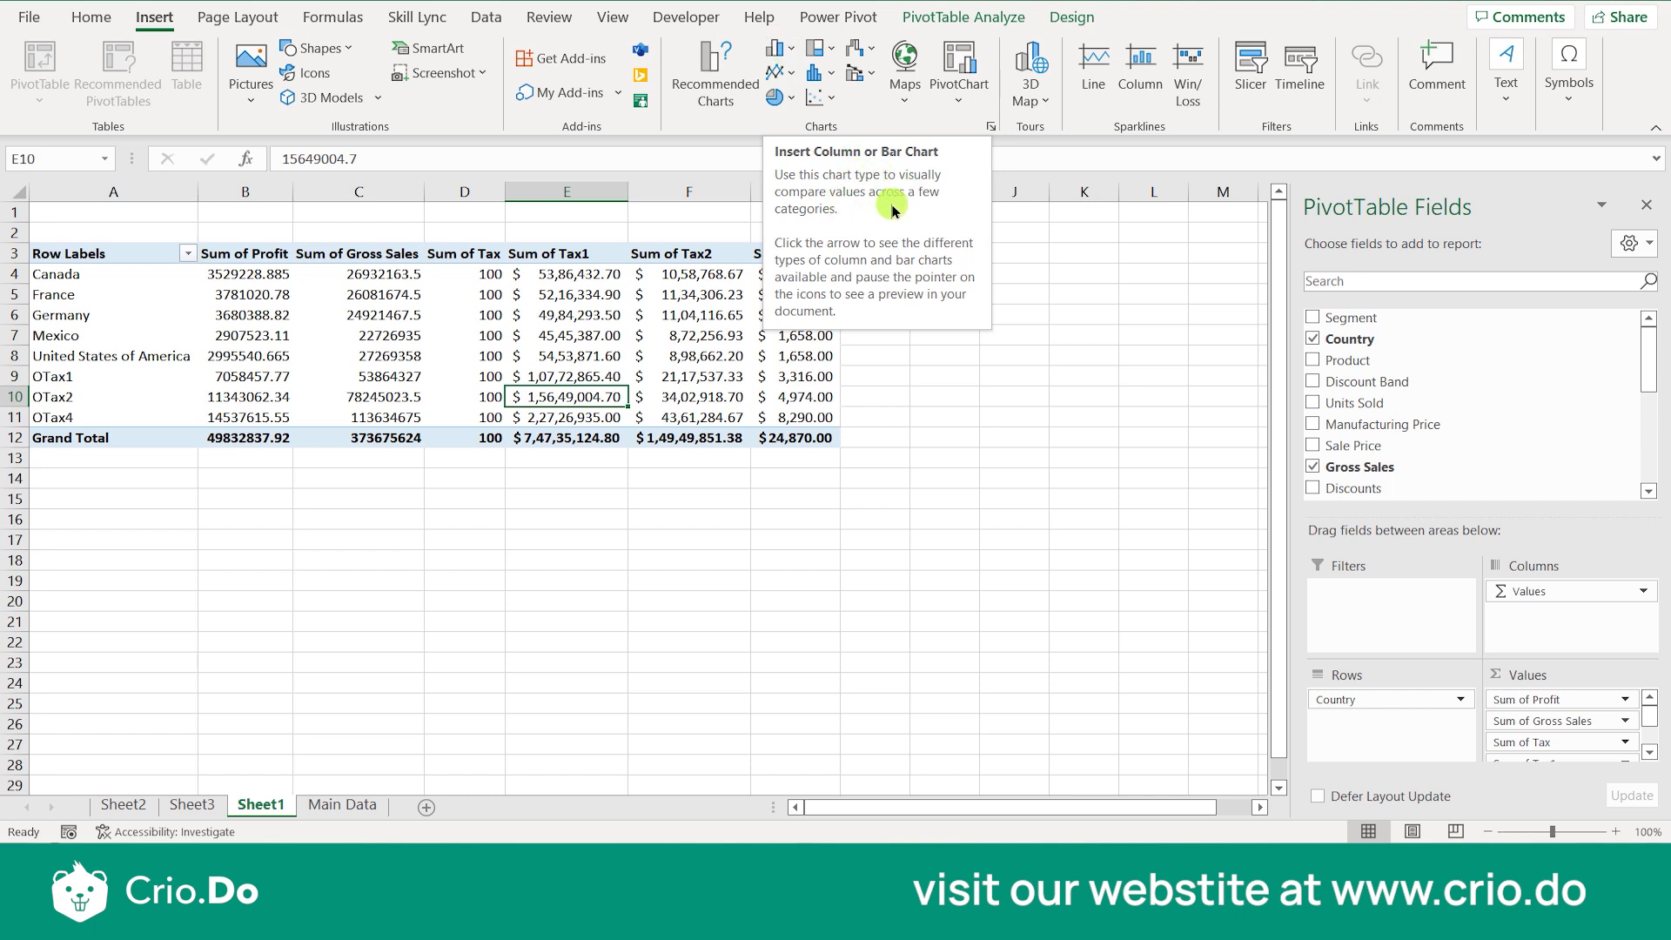
click(875, 458)
click(465, 314)
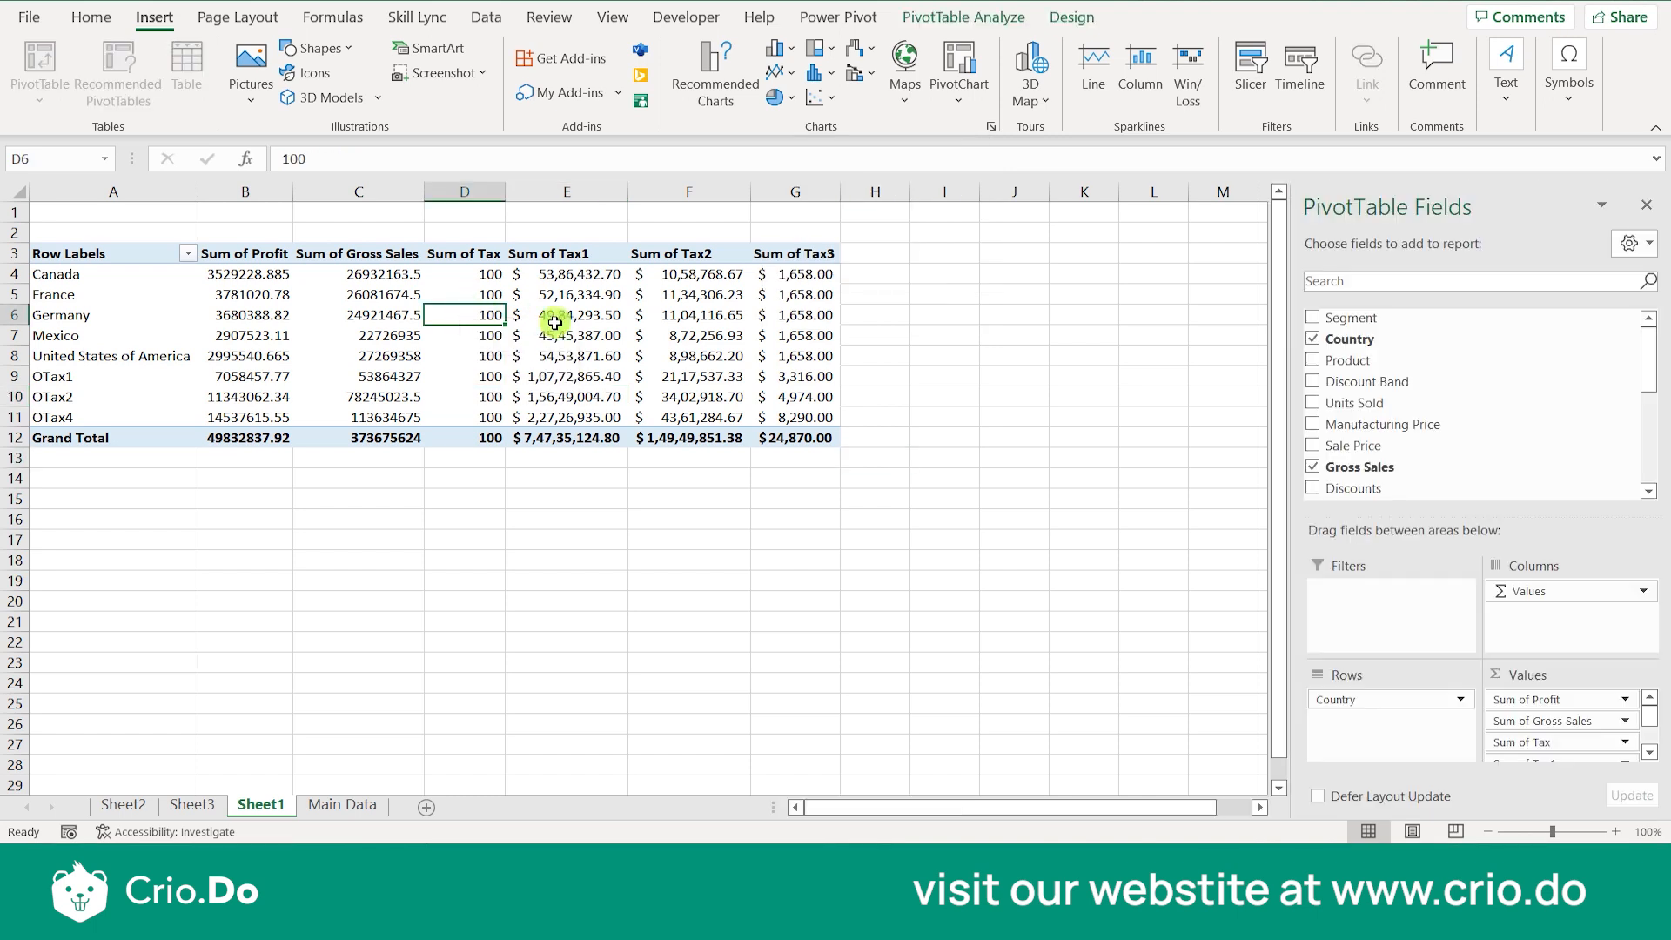
click(560, 325)
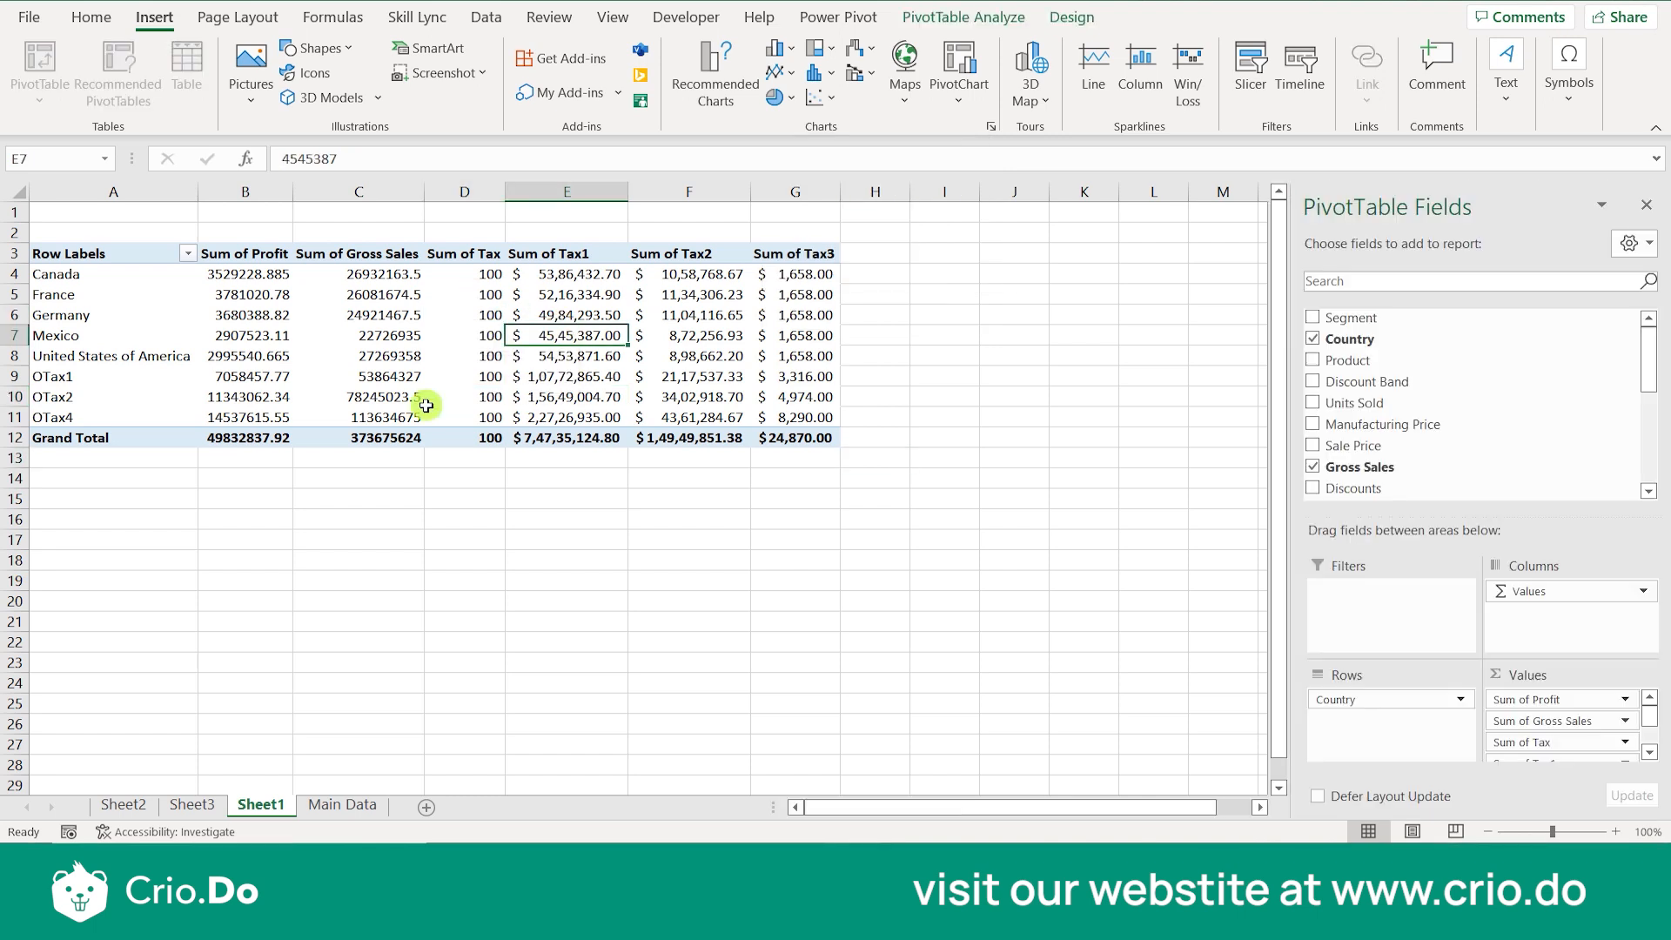
Delete Sheet1, Sheet3 and Sheet2 from the workbook, keeping only the Main Data sheet.
right_click(270, 802)
click(324, 529)
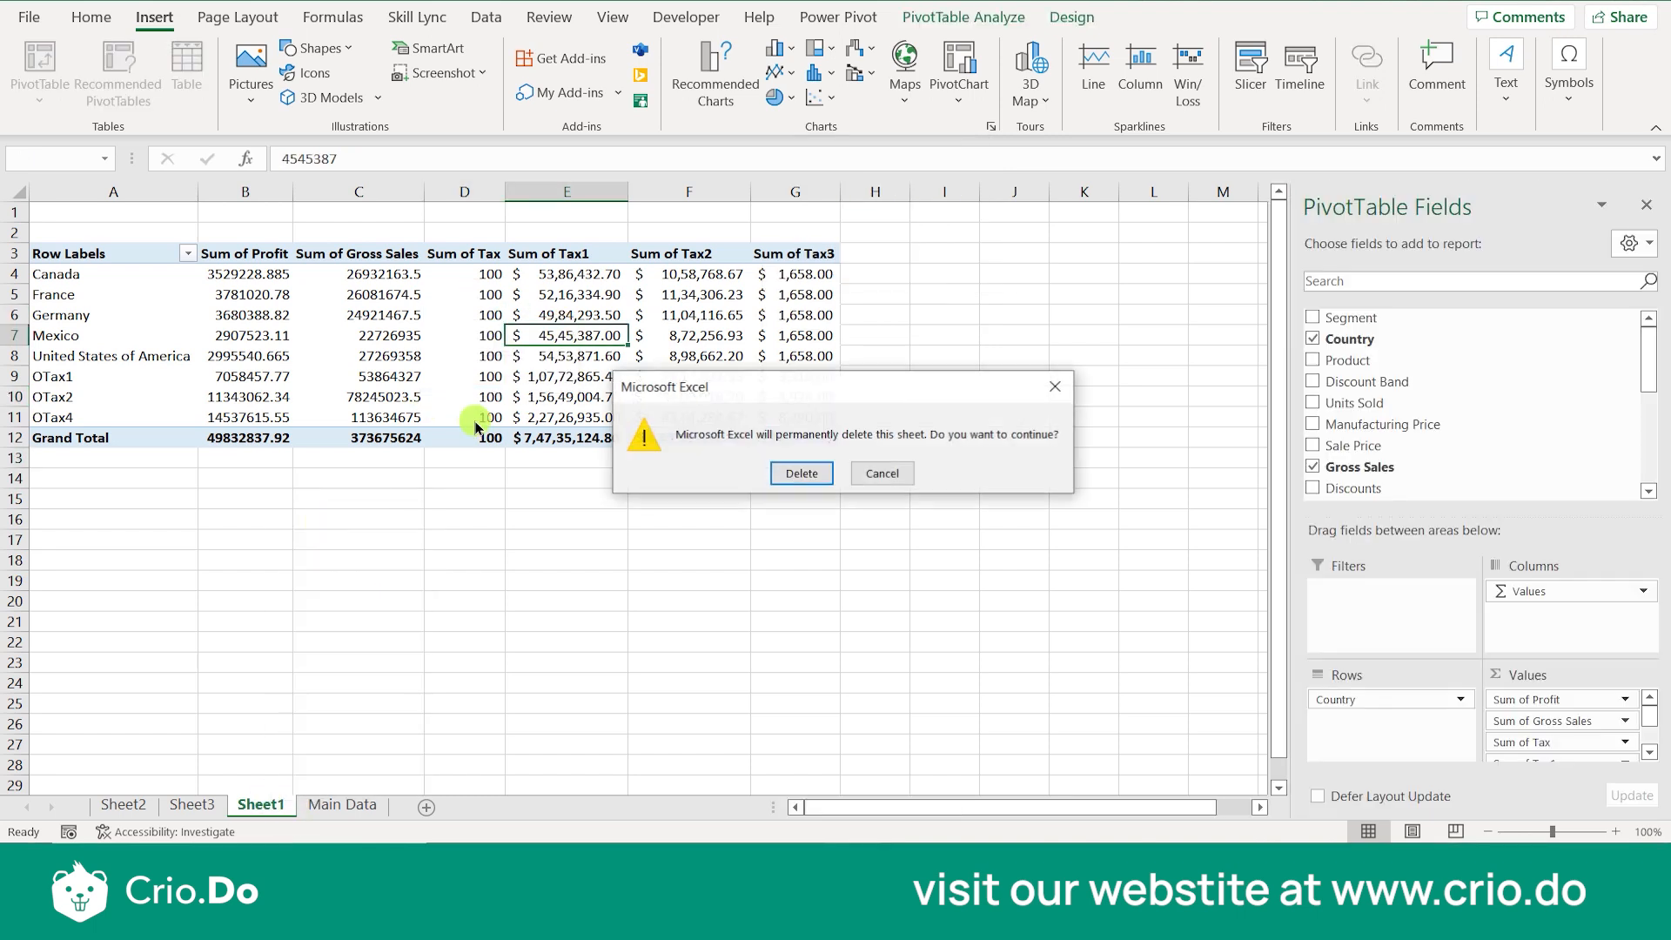
click(808, 472)
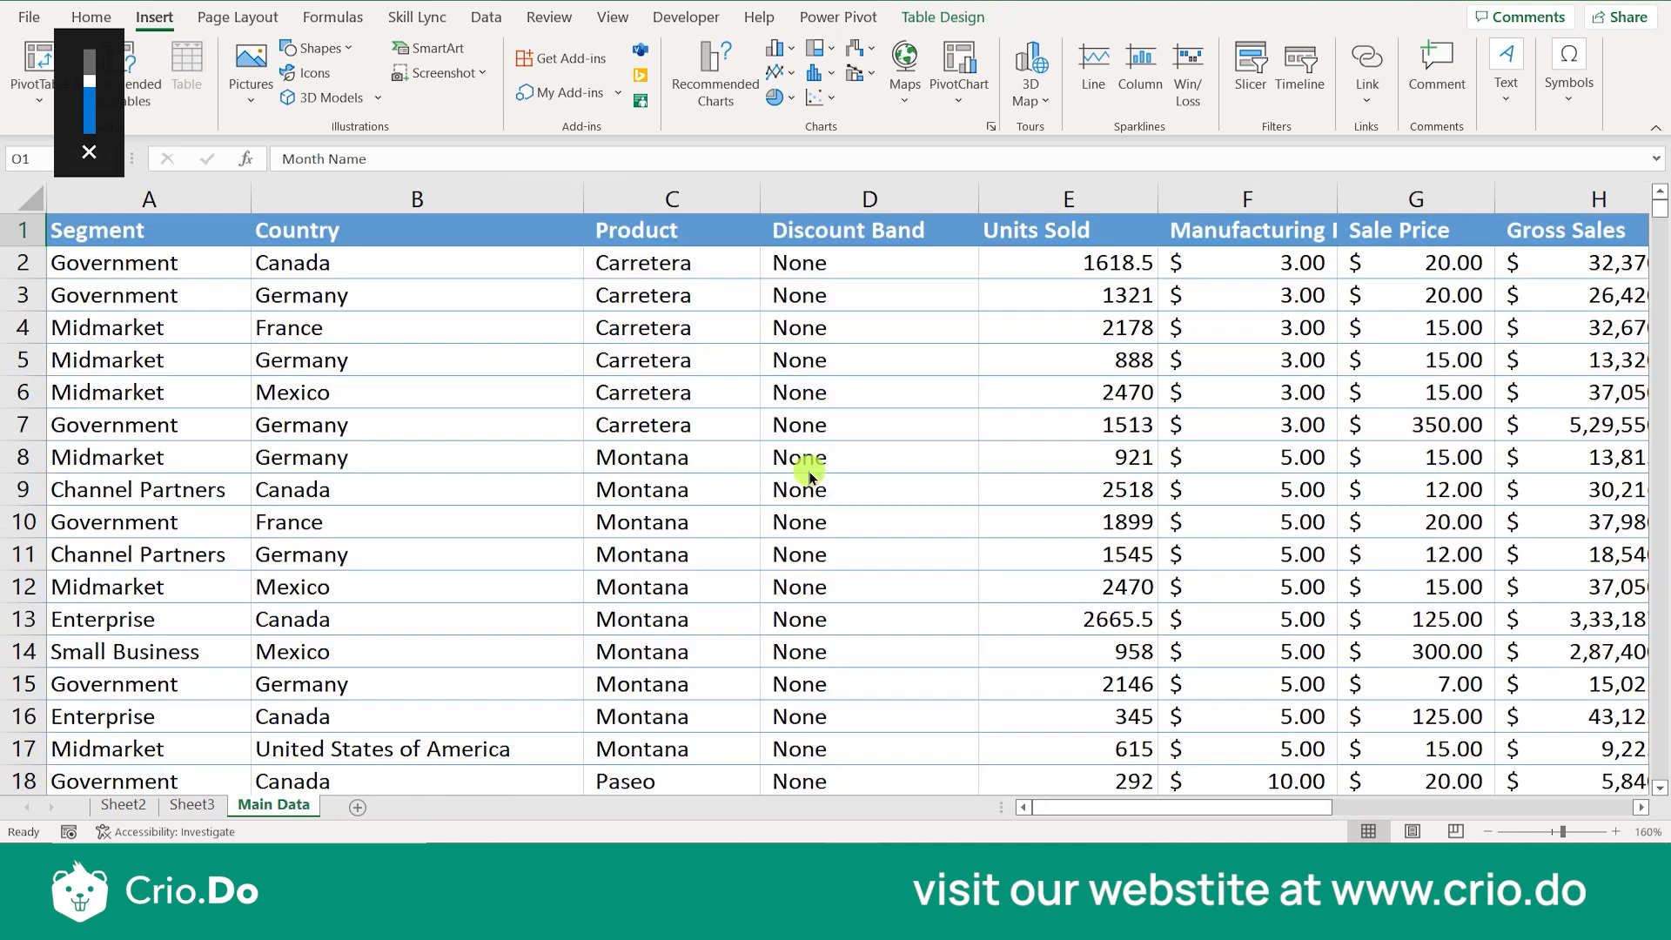
click(191, 805)
right_click(191, 805)
click(266, 533)
click(802, 473)
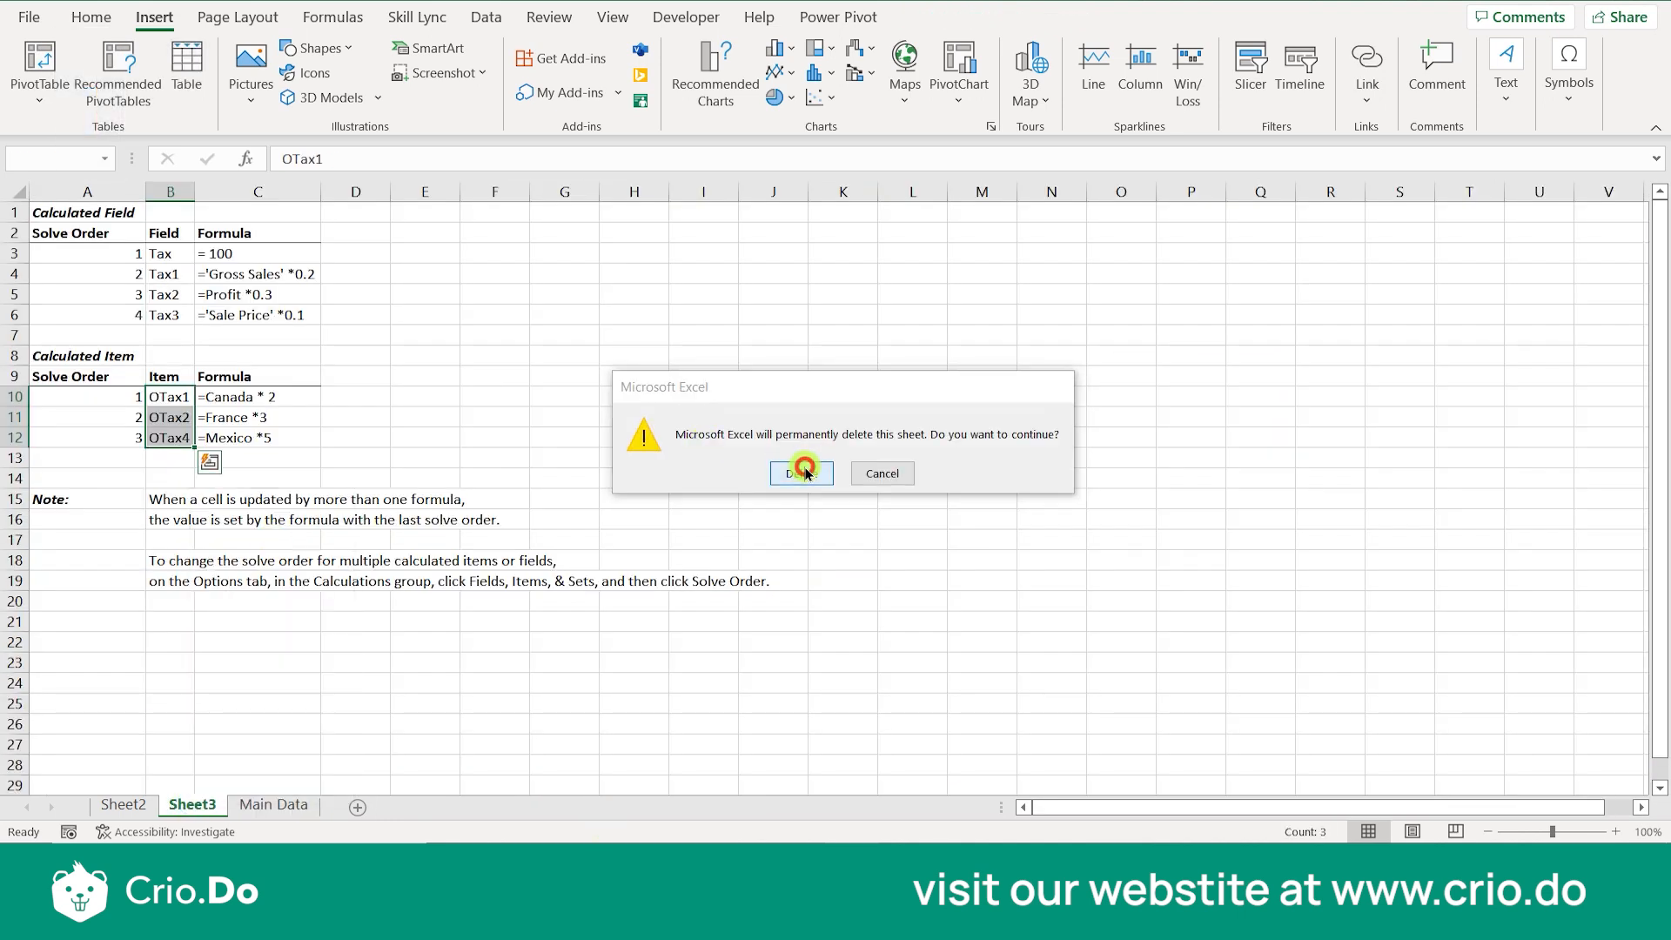
click(130, 807)
right_click(135, 814)
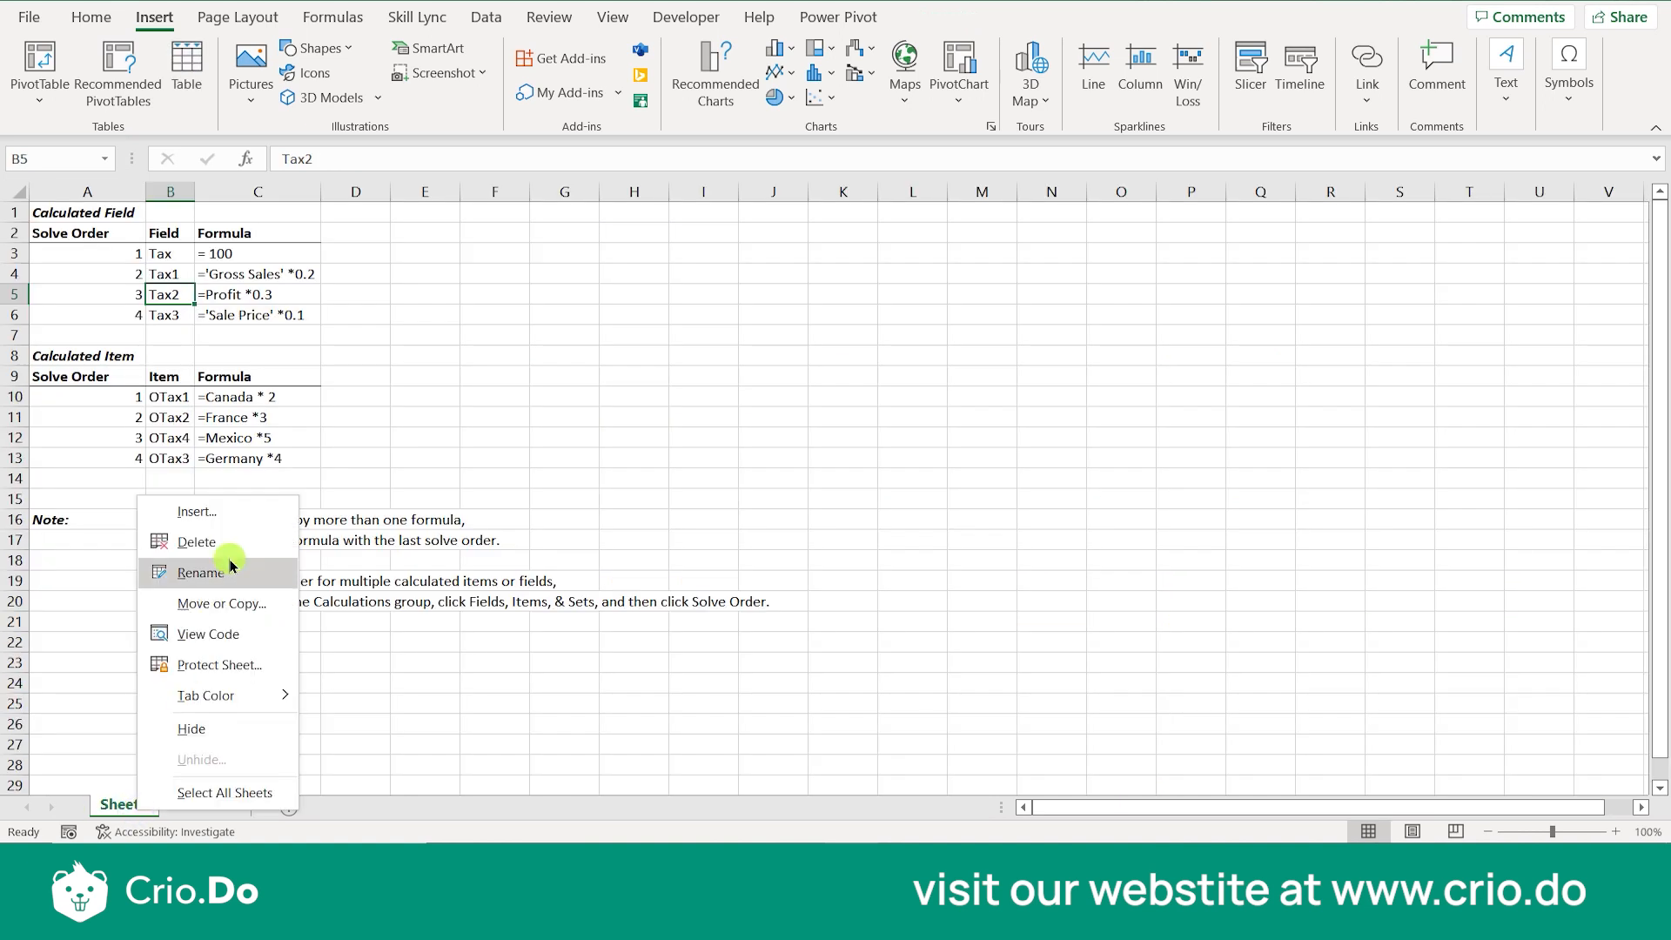
click(222, 539)
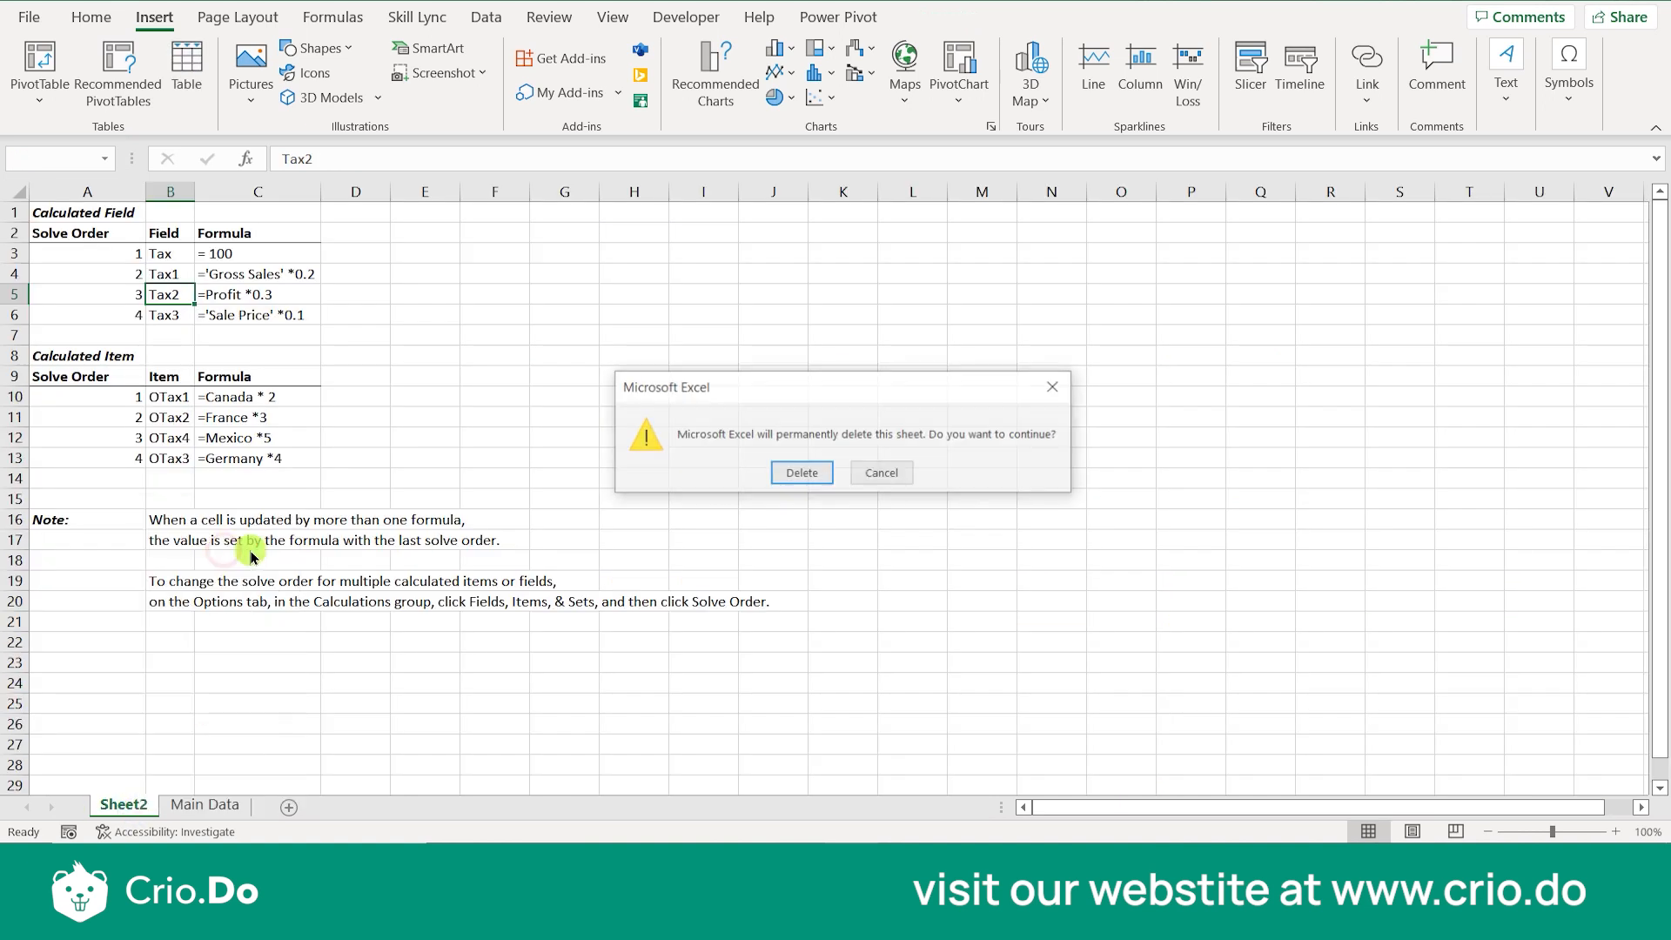
click(801, 472)
Insert a PivotTable based on the financials table in Main Data, placed on a new worksheet.
click(251, 716)
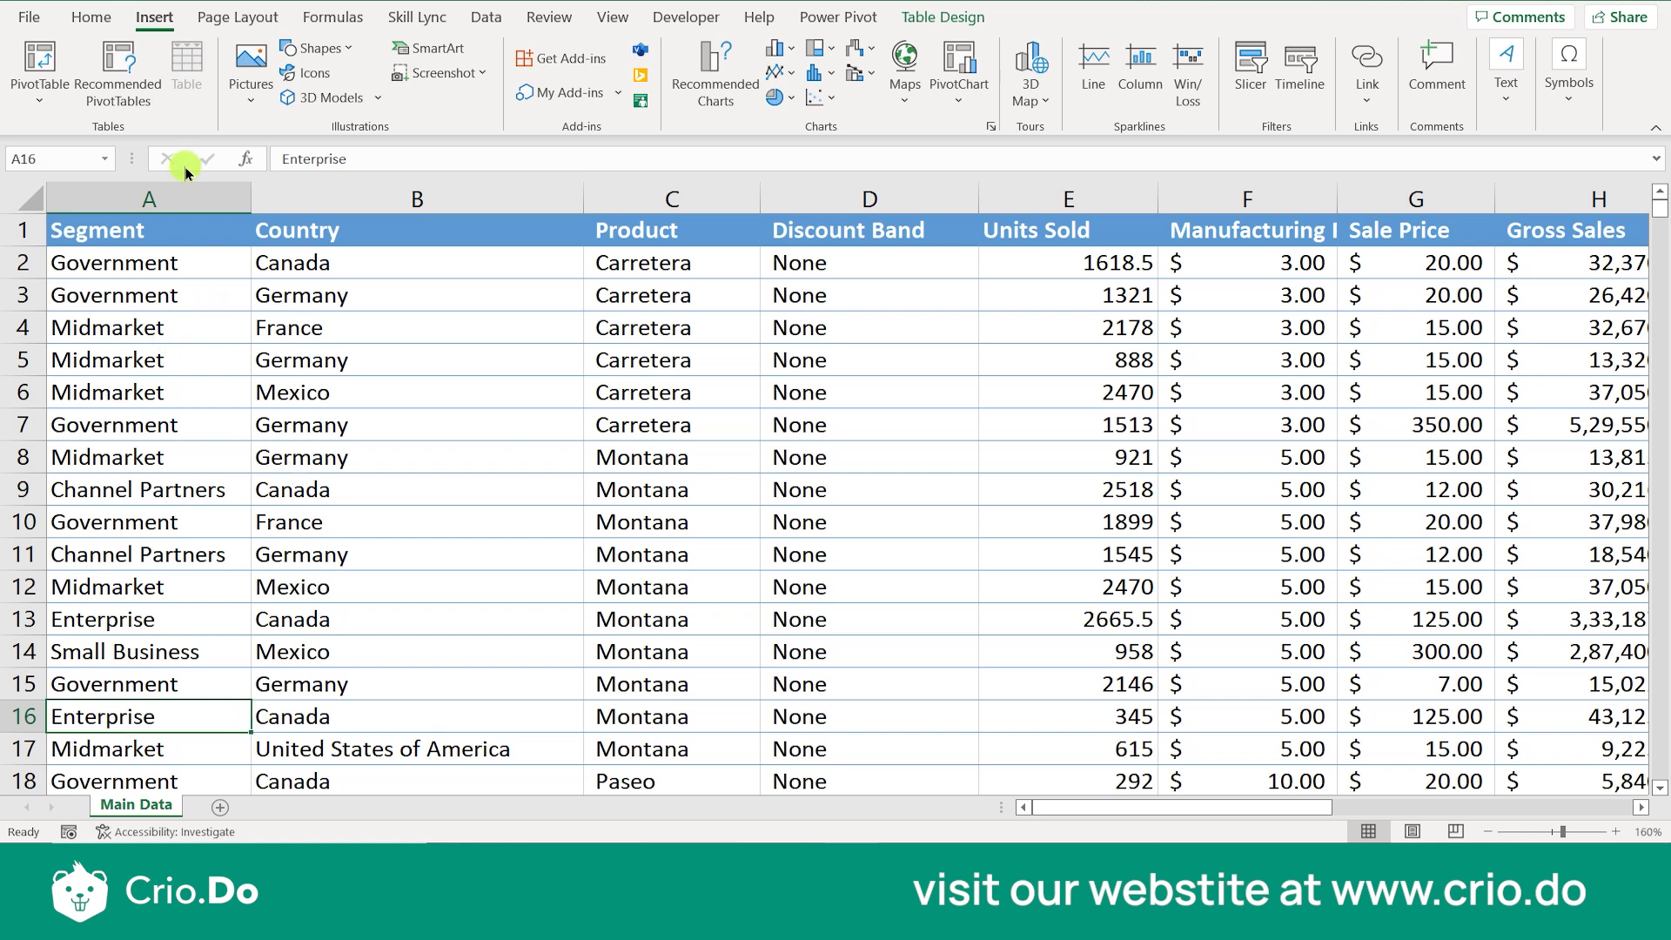
click(26, 68)
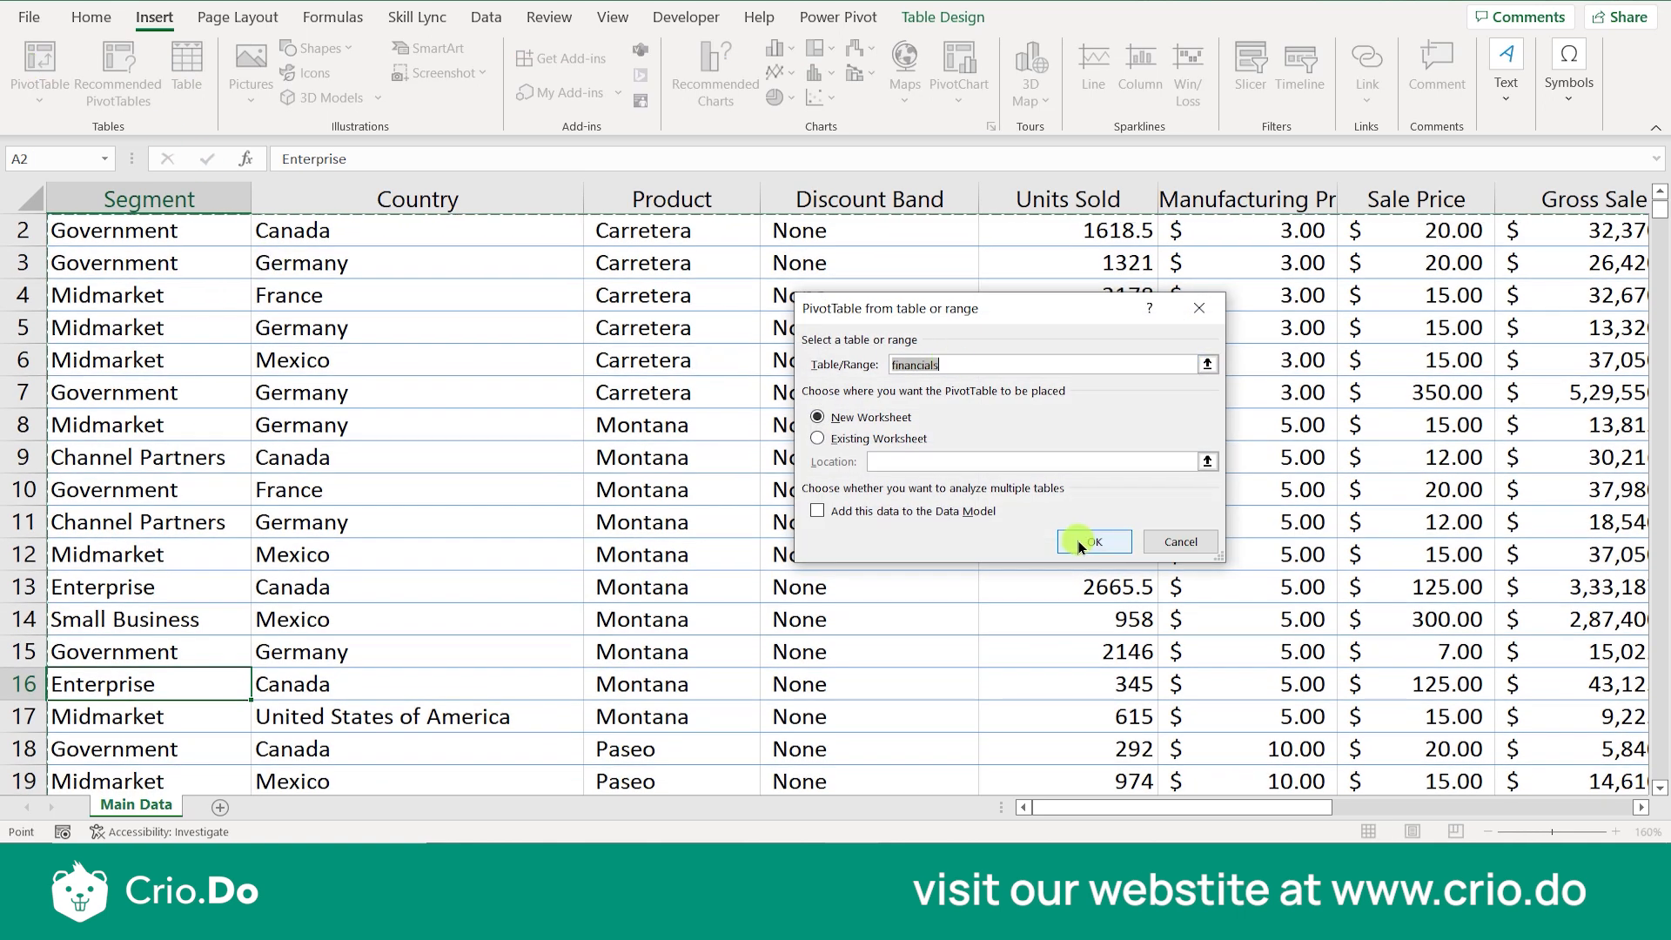
click(1095, 539)
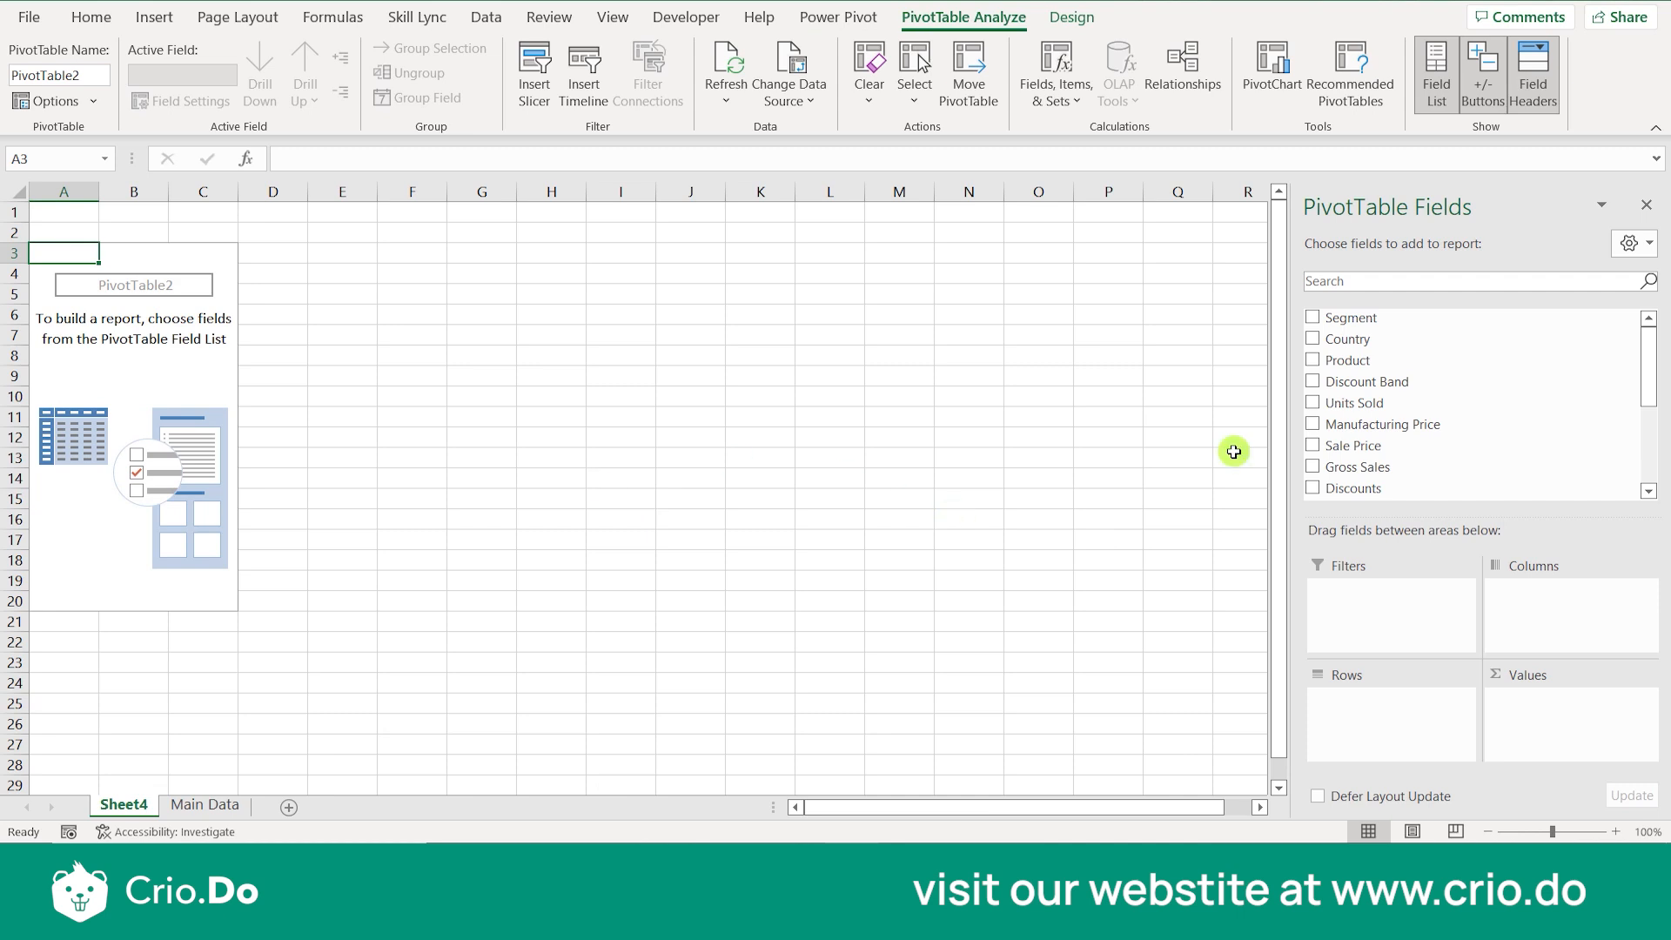
Add Country and Product as row fields and Profit as a summed value in the new PivotTable.
click(1313, 339)
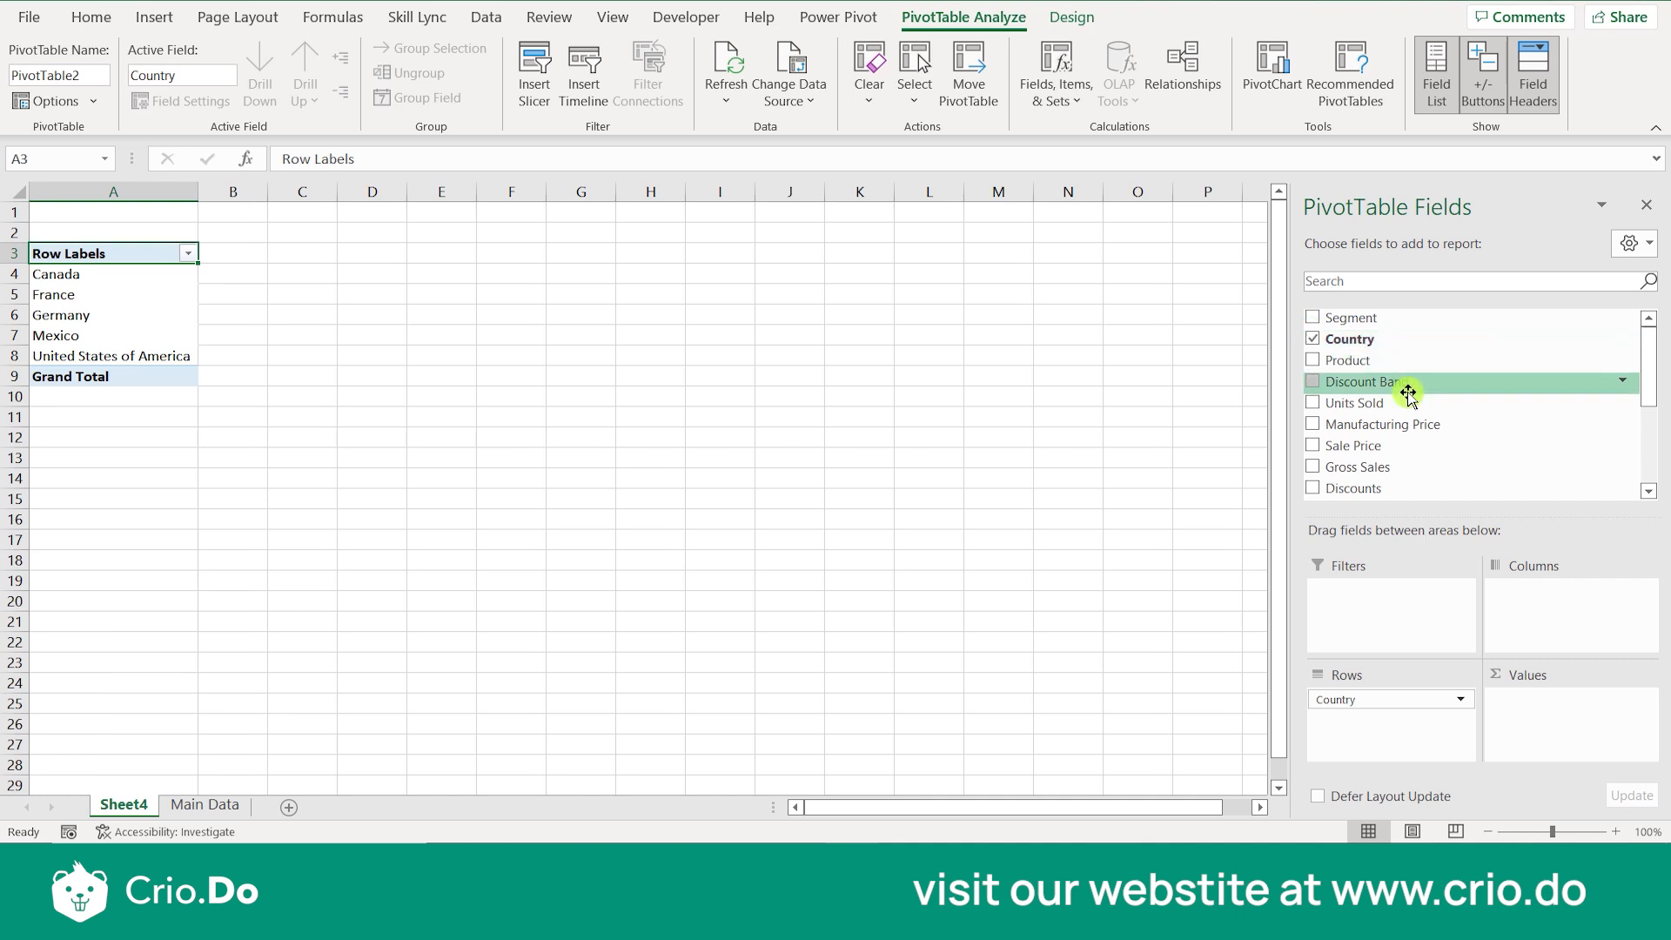
click(1313, 359)
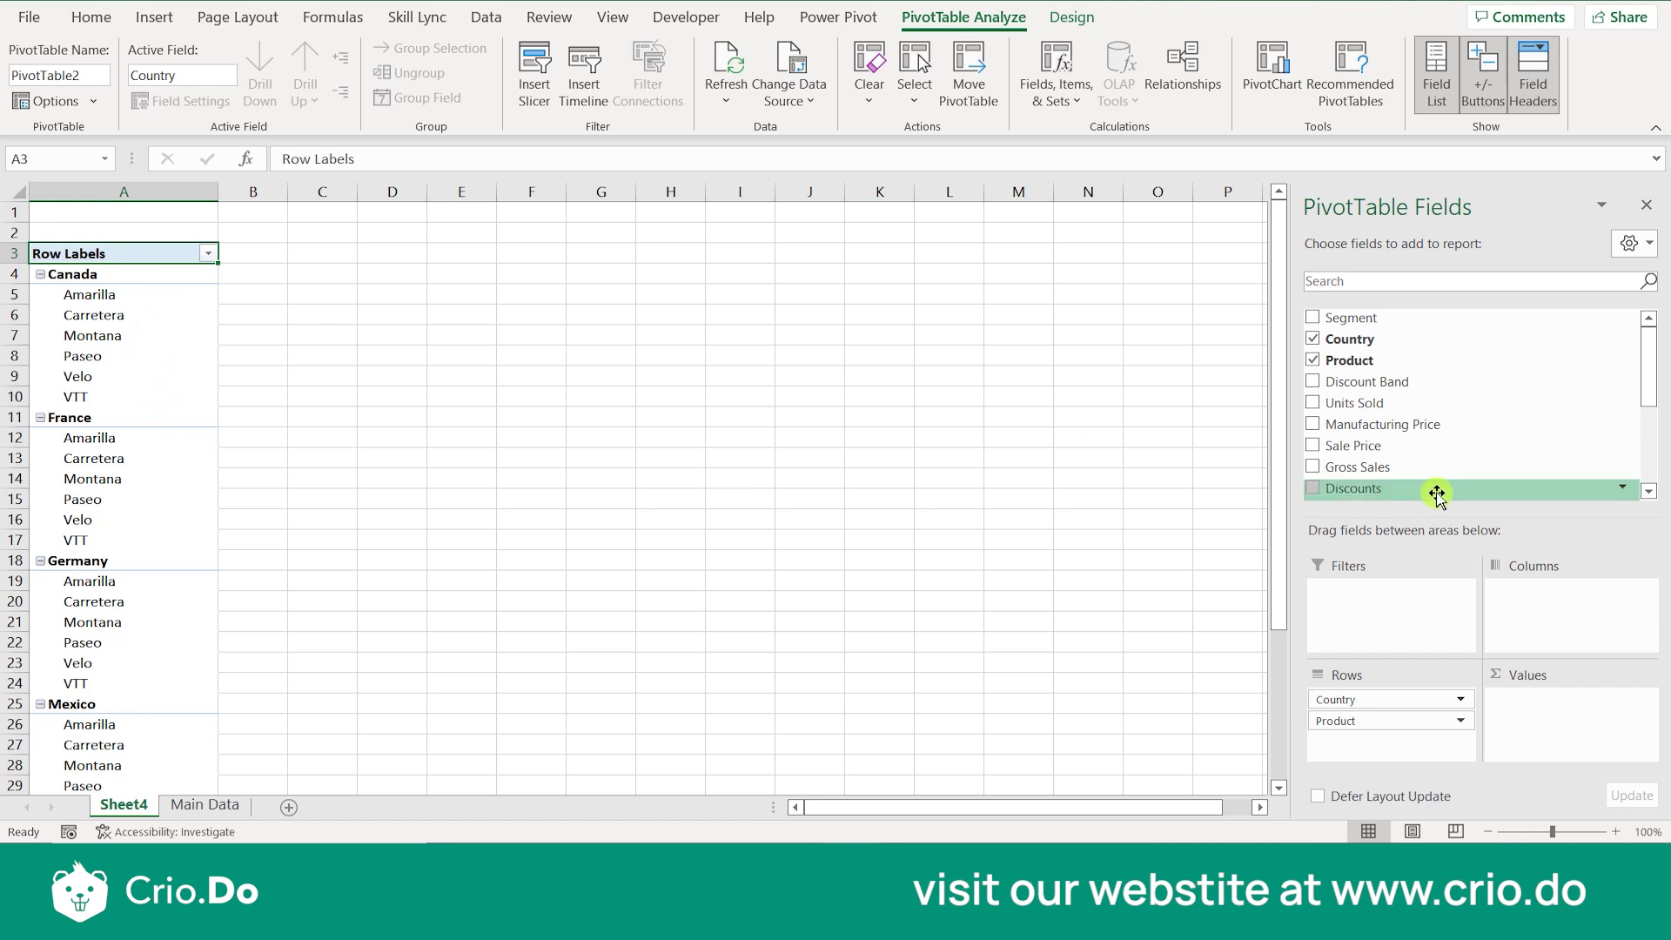
drag(1651, 379, 1647, 436)
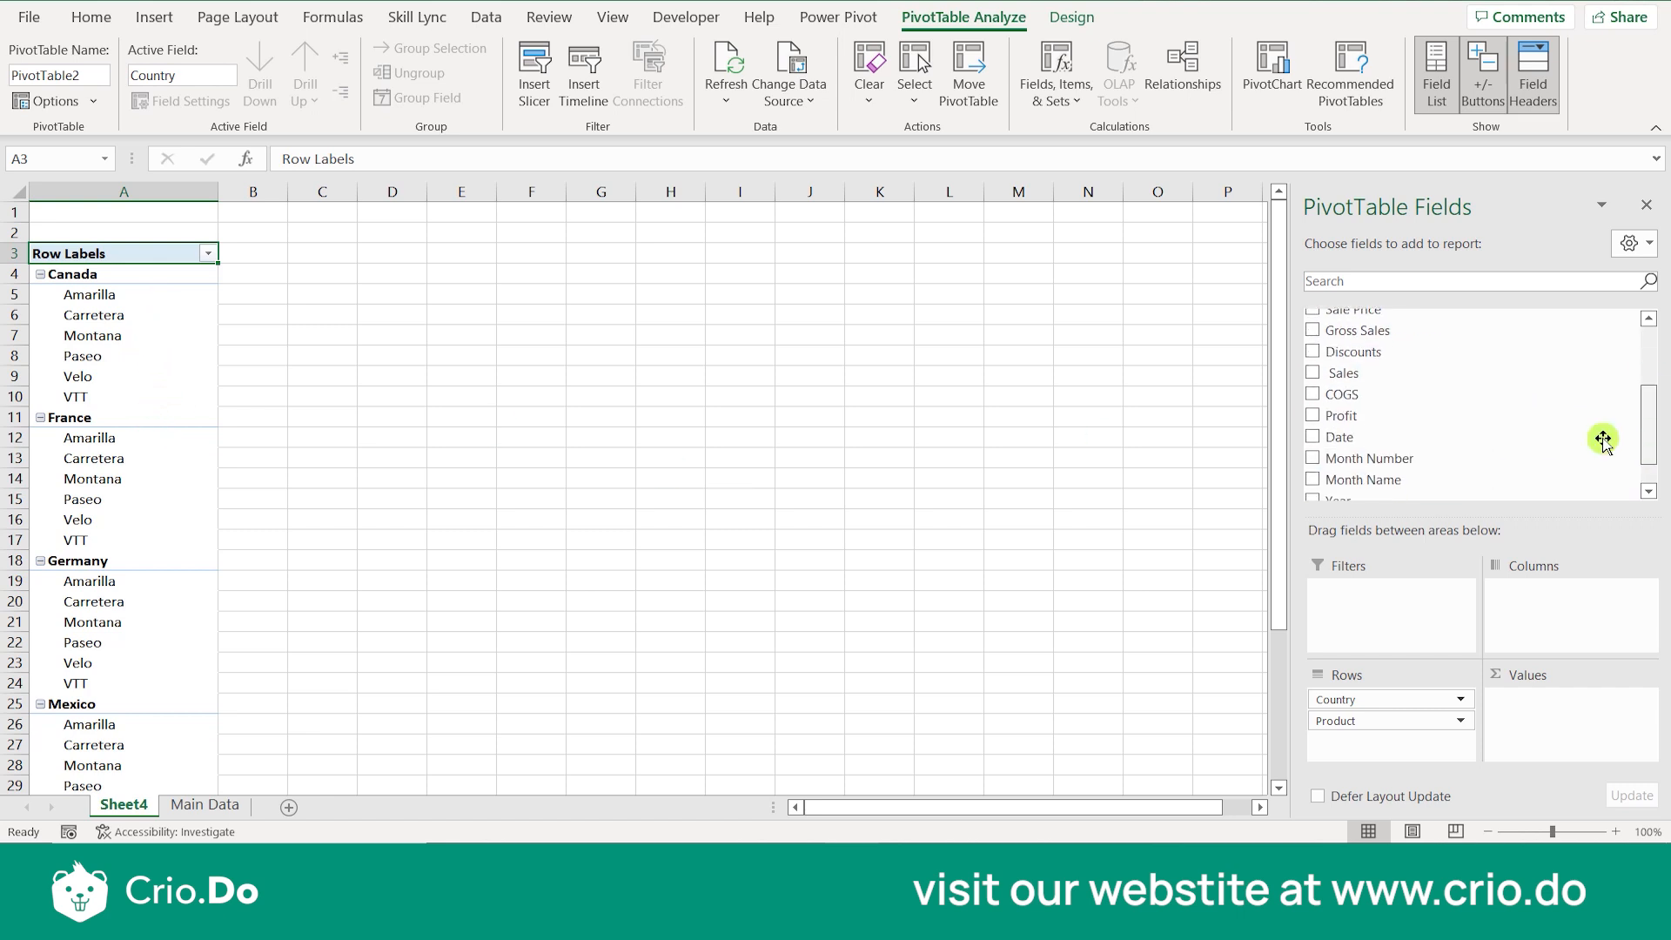
click(1315, 418)
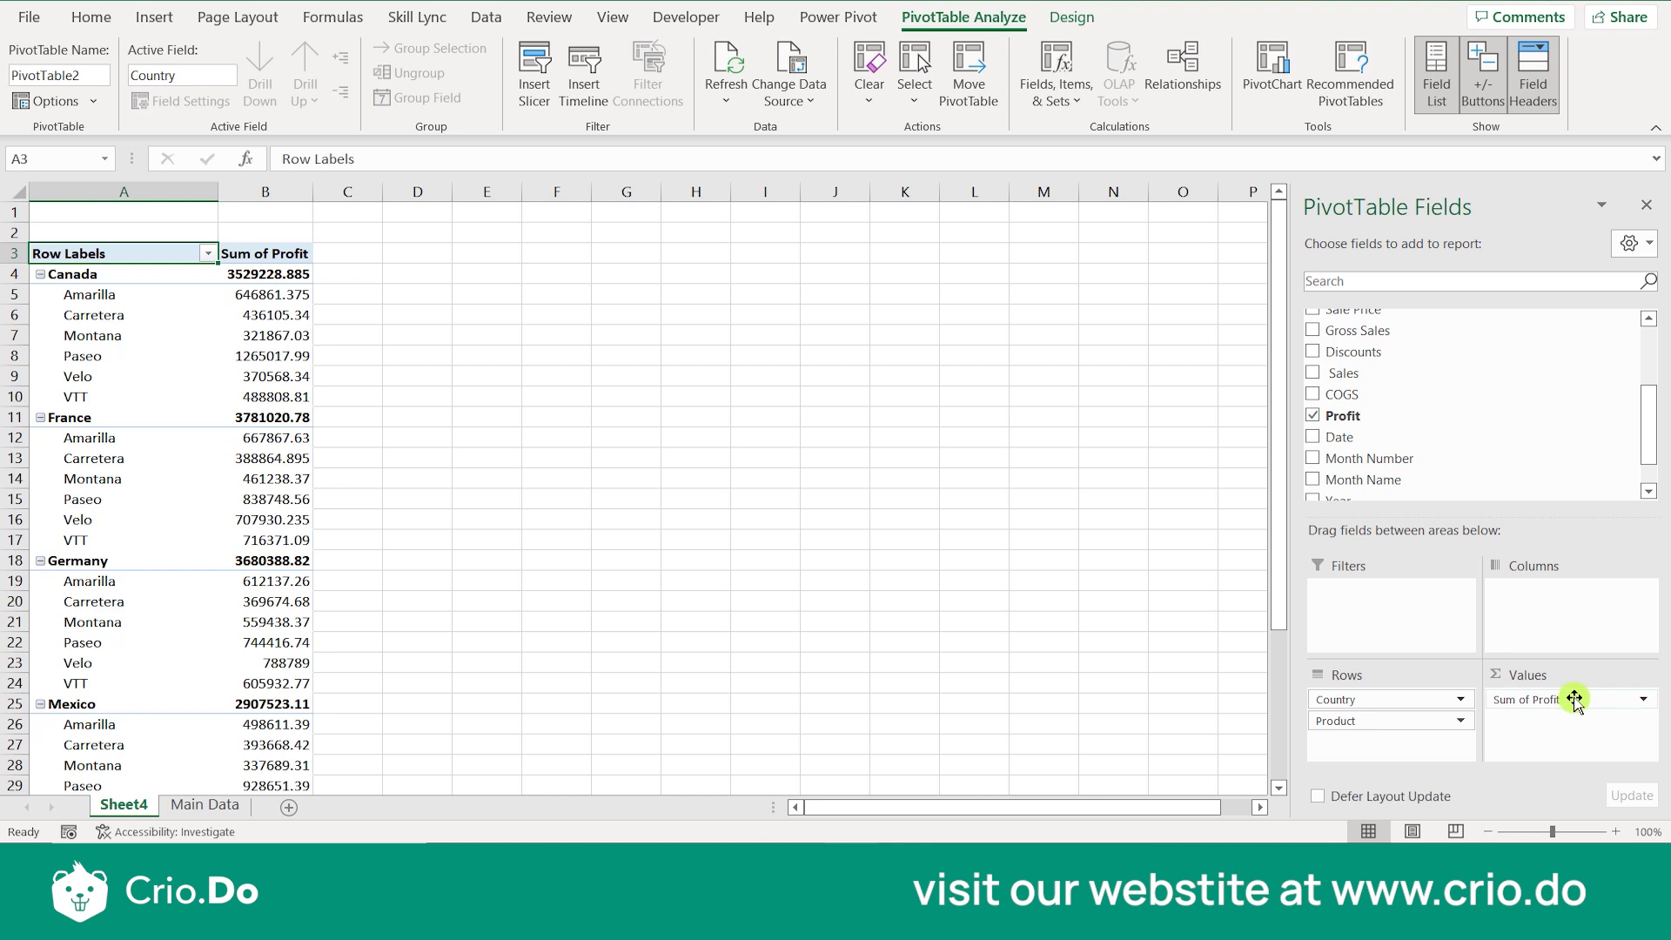
Start inserting a PivotChart for the PivotTable of profit by country and product.
click(156, 522)
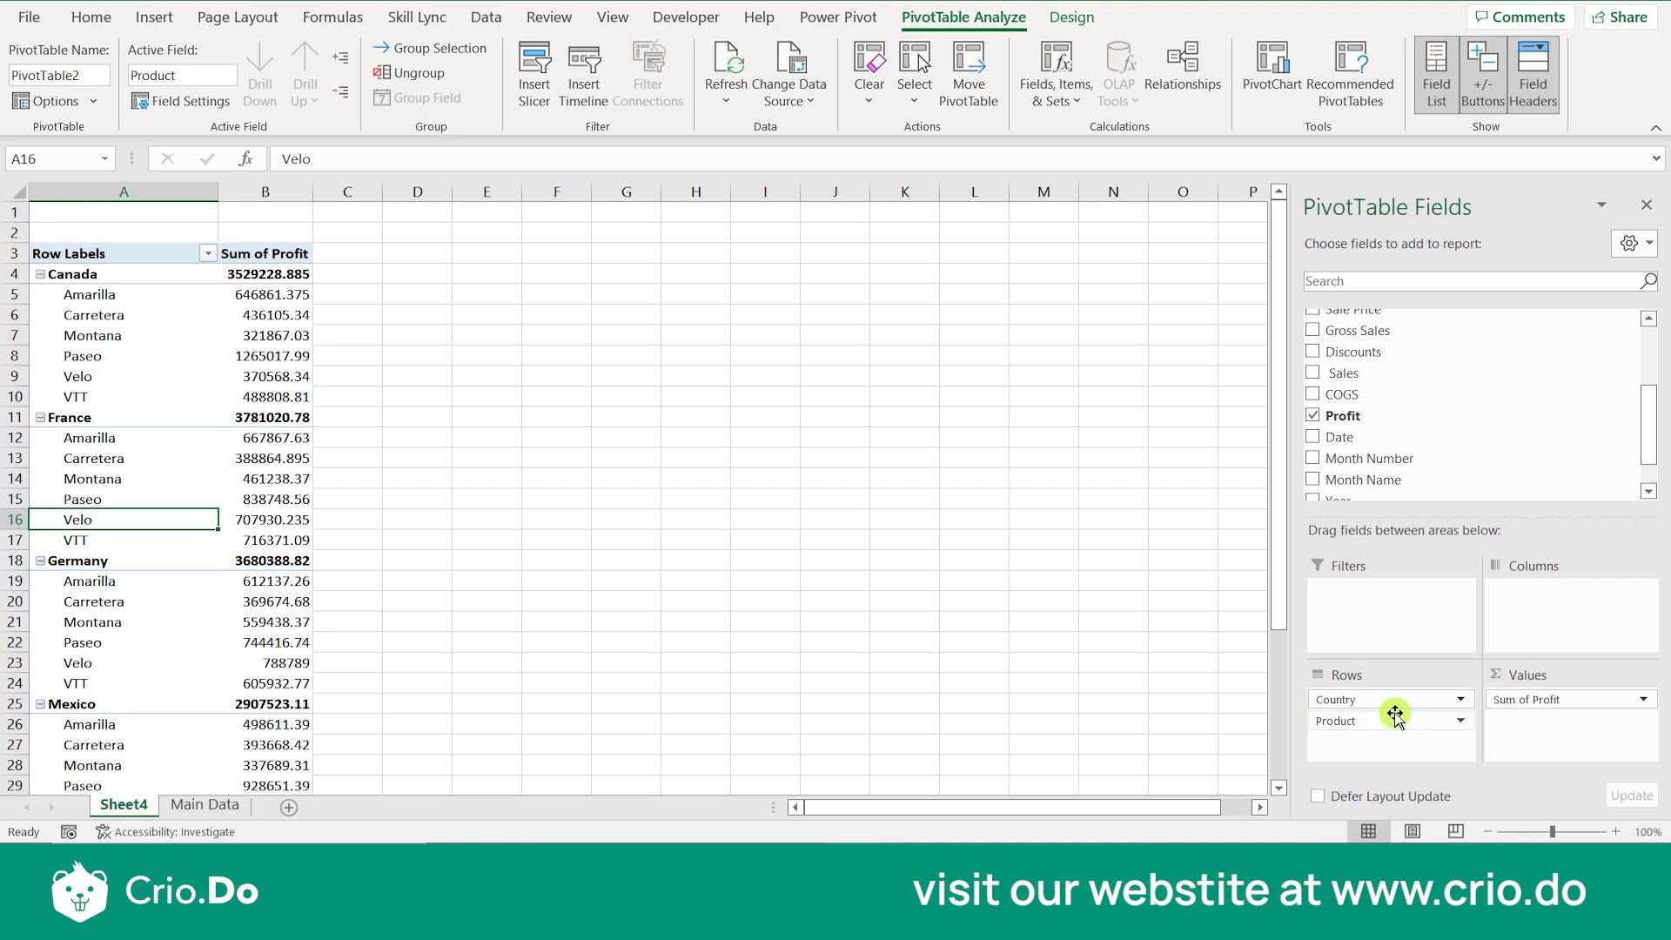
click(118, 348)
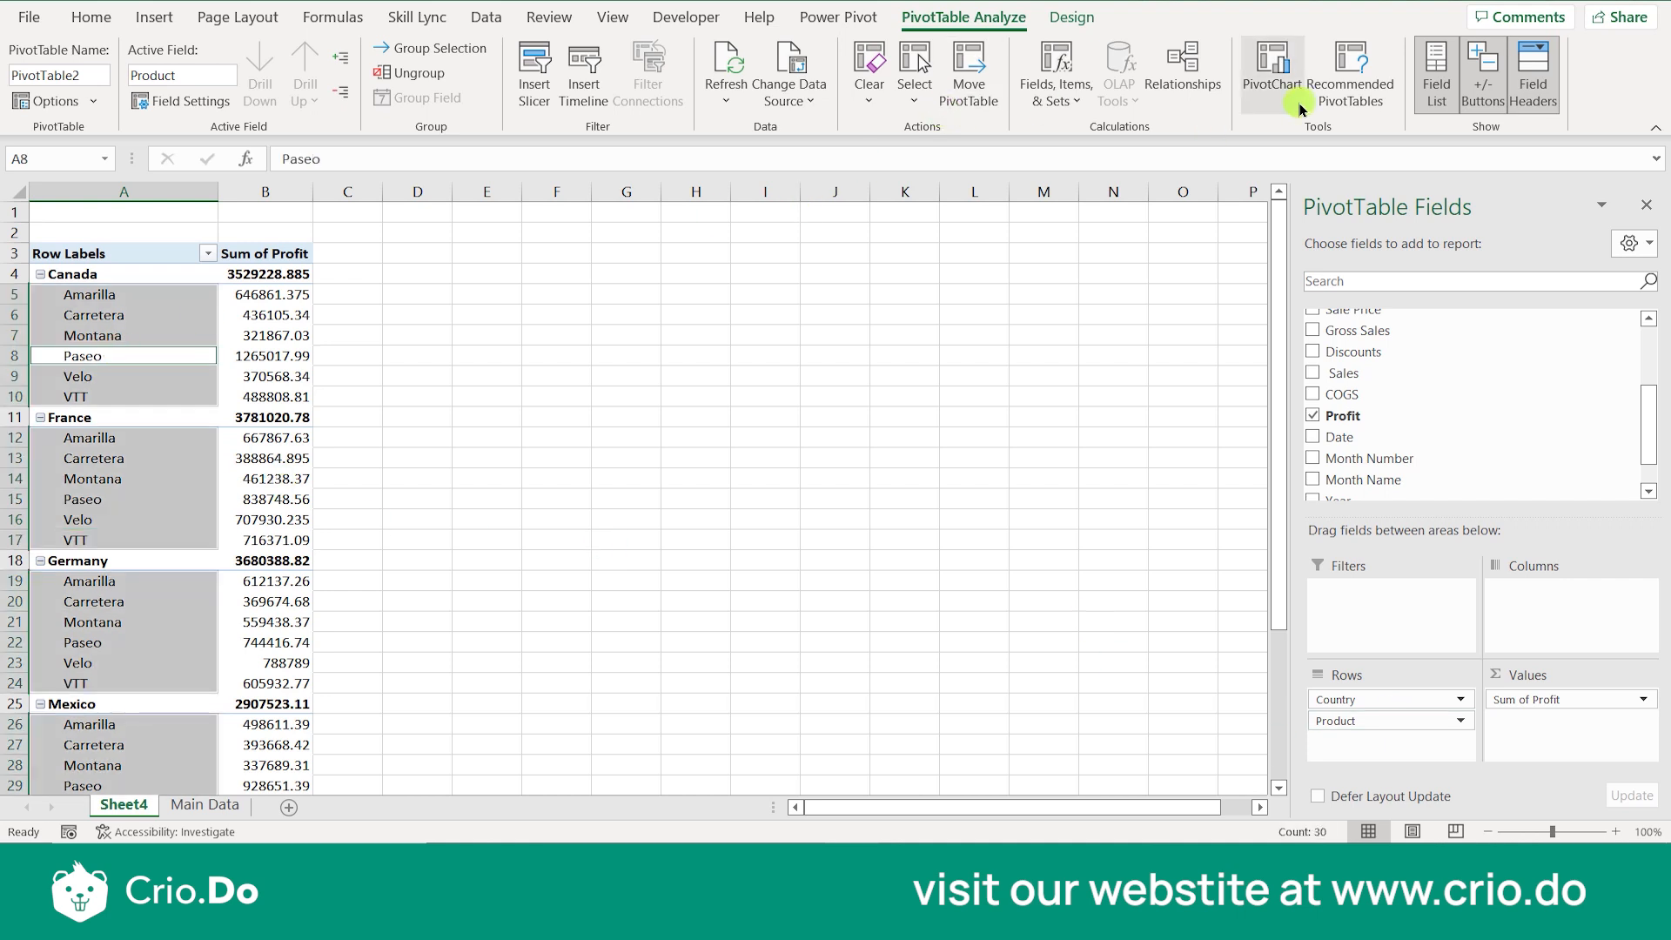
click(1276, 87)
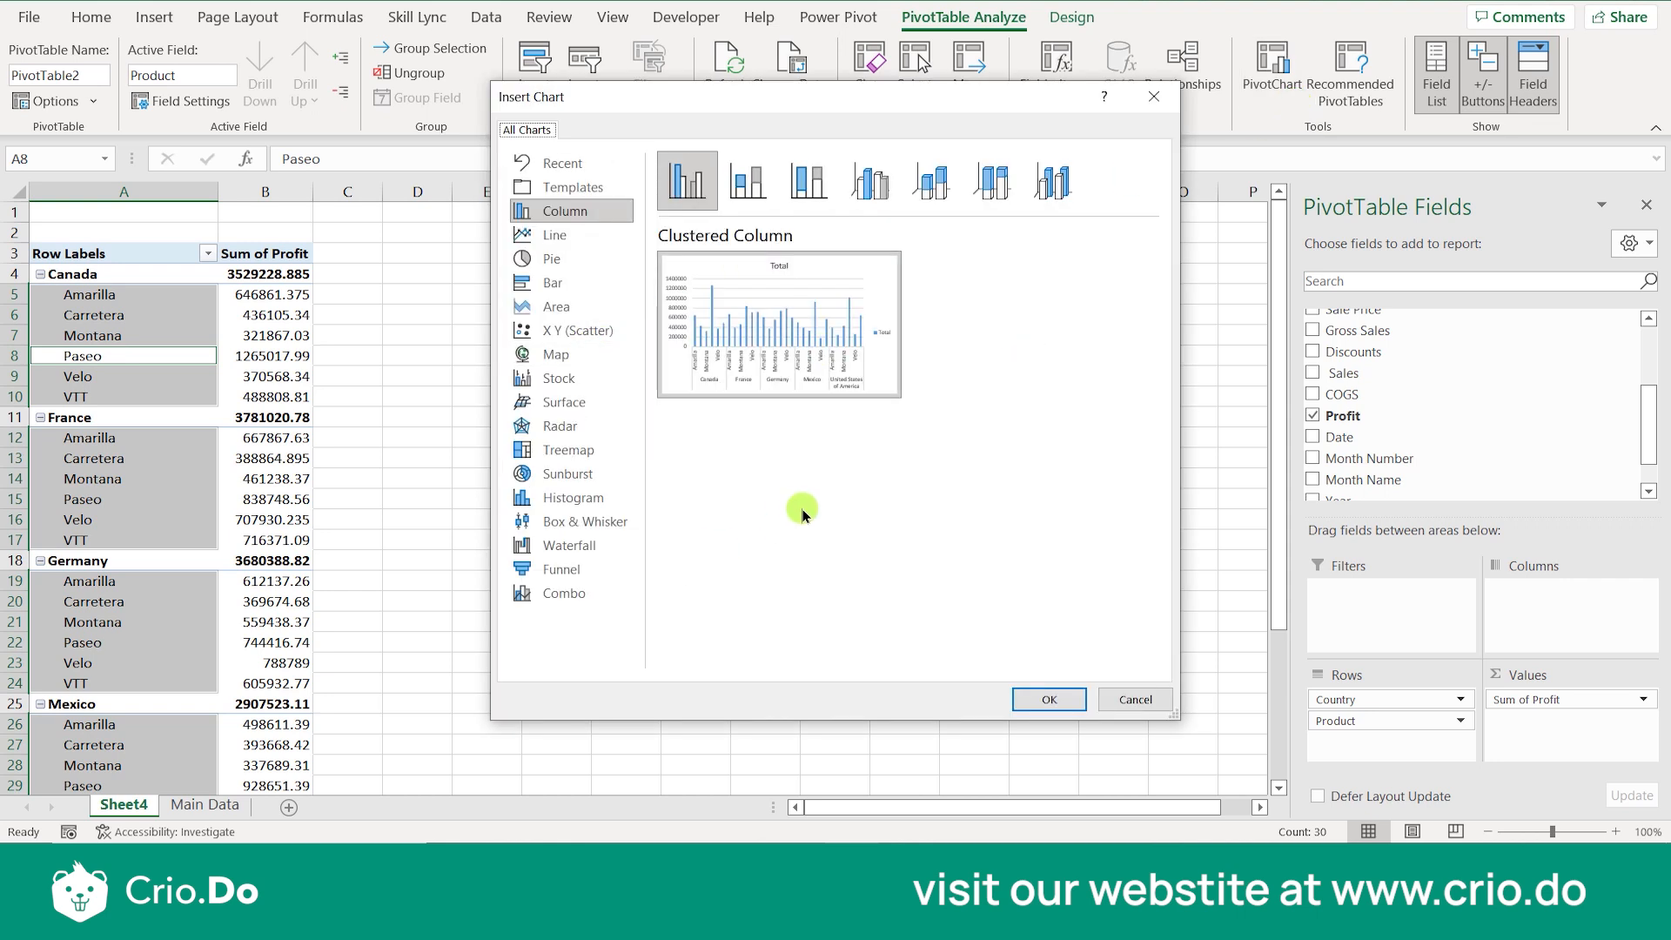
Review the available chart types from Templates through Combo, and return to Clustered Column.
click(573, 189)
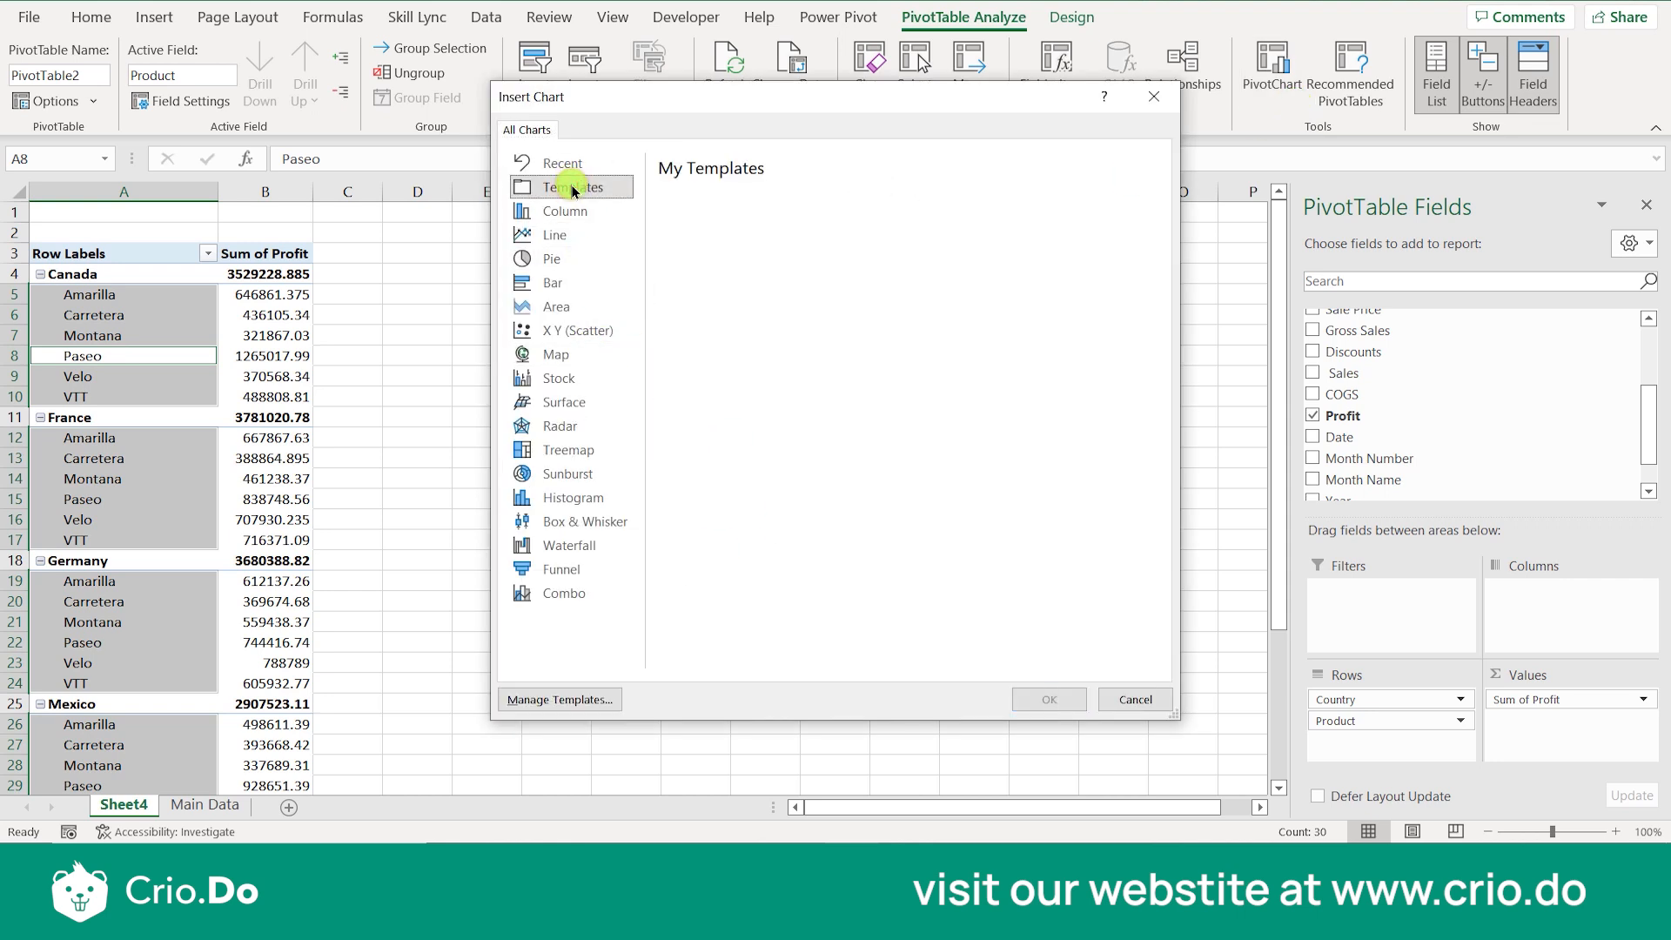
click(572, 214)
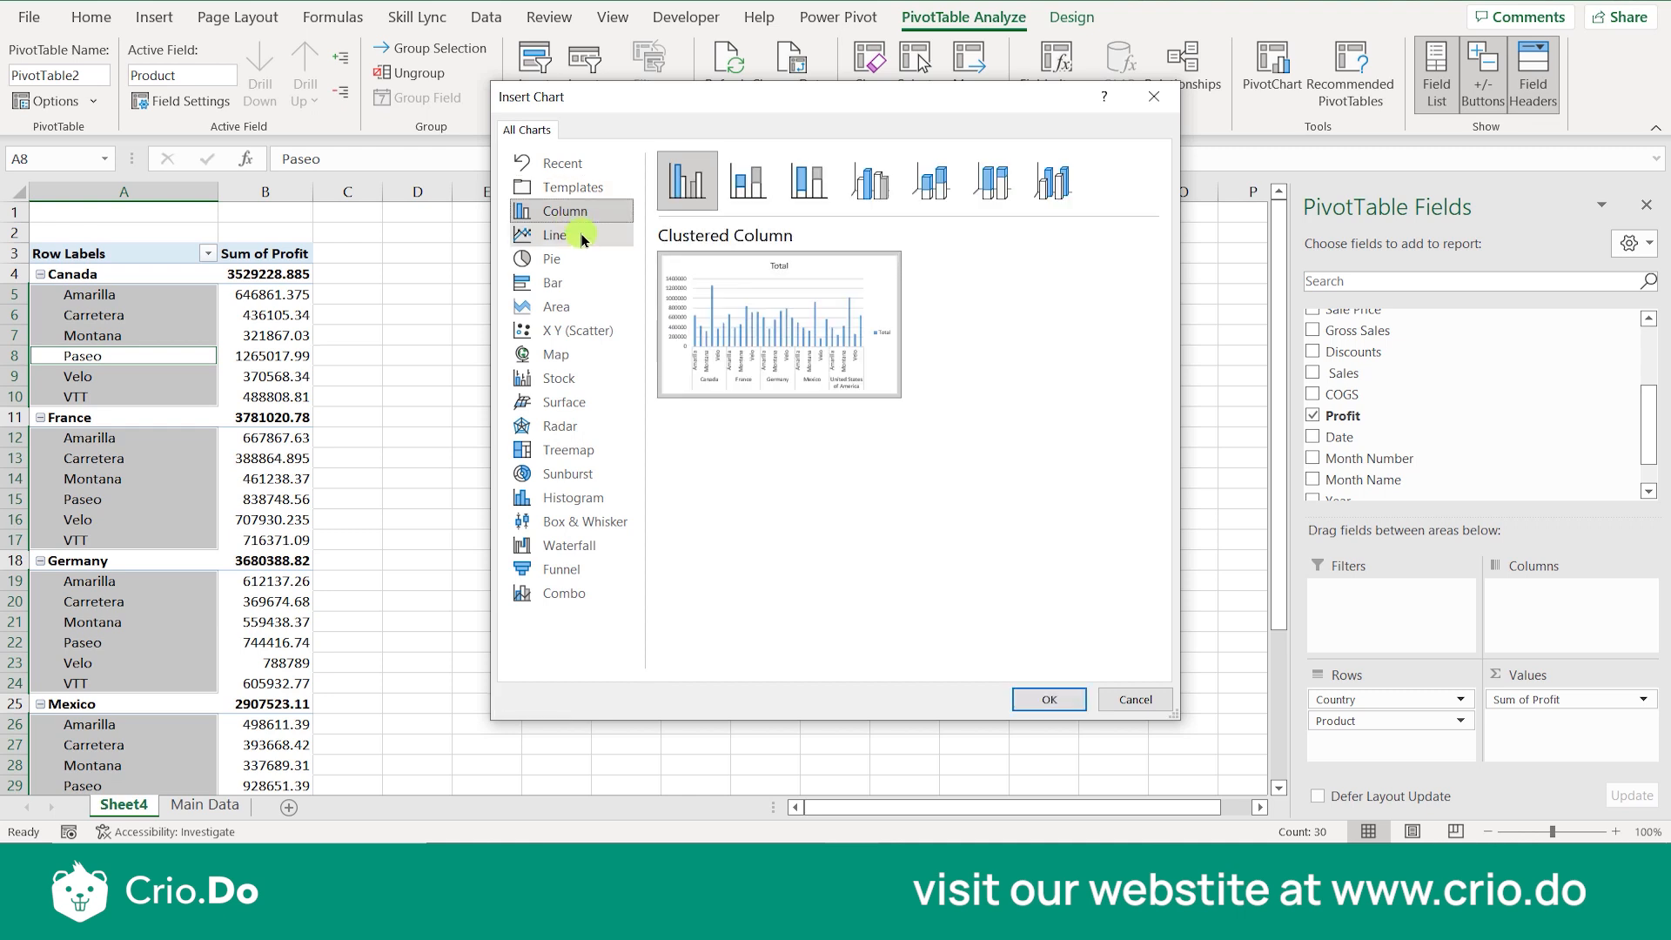
click(582, 240)
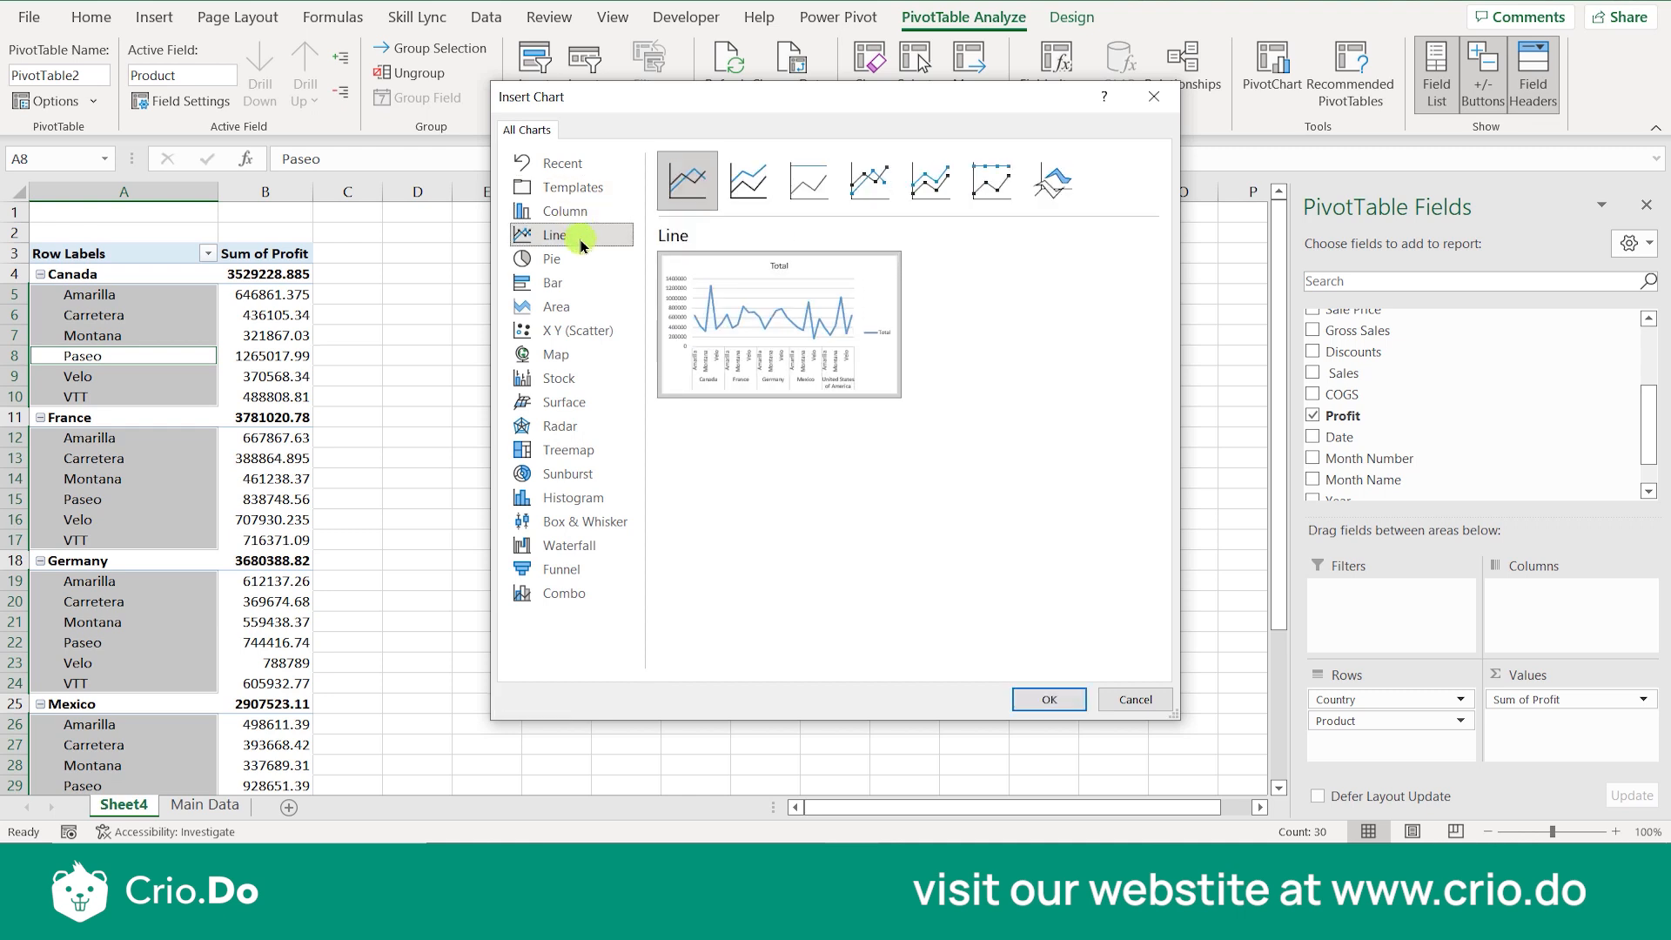
click(578, 260)
click(566, 281)
click(574, 316)
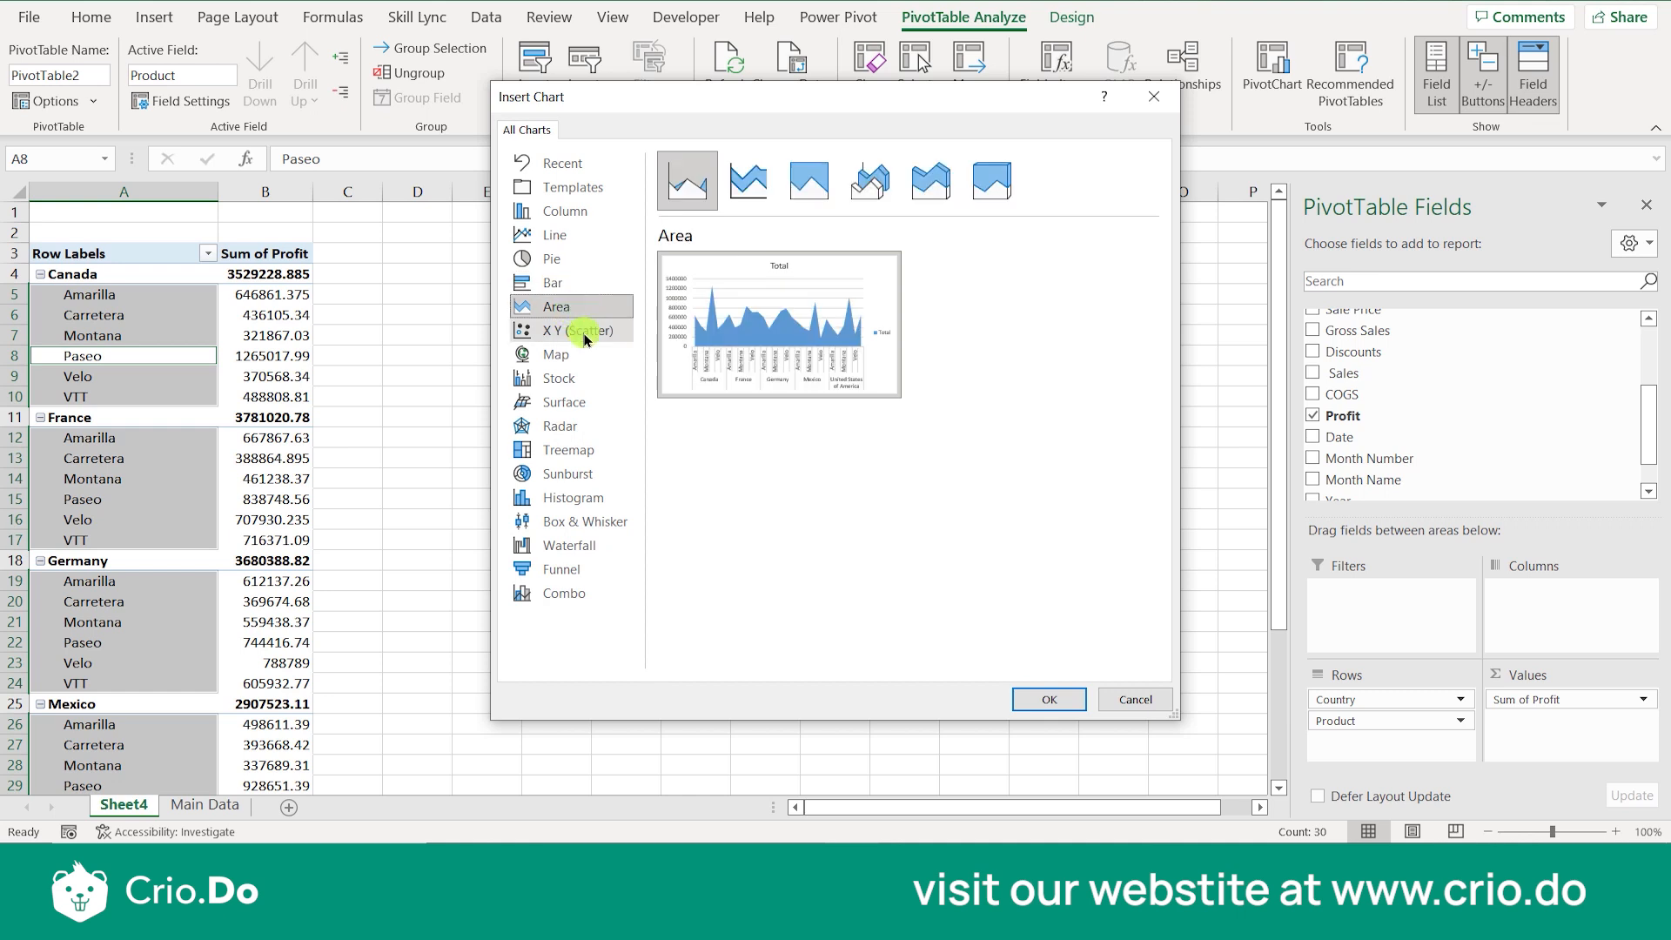
click(578, 332)
click(586, 357)
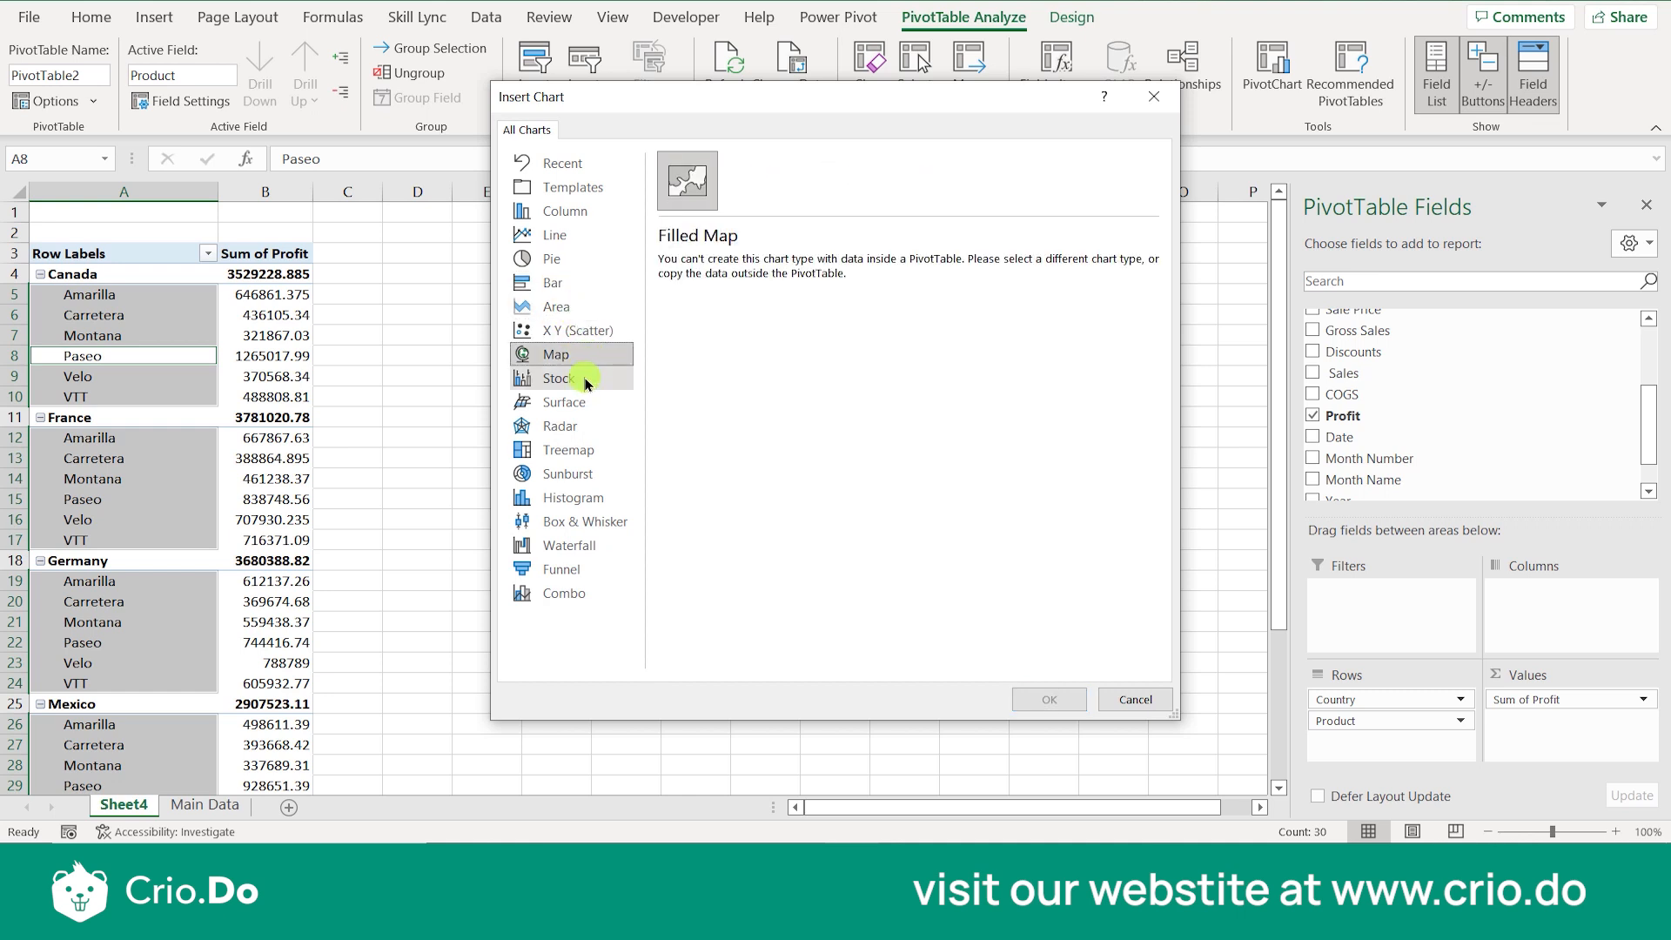
click(585, 380)
click(584, 404)
click(586, 428)
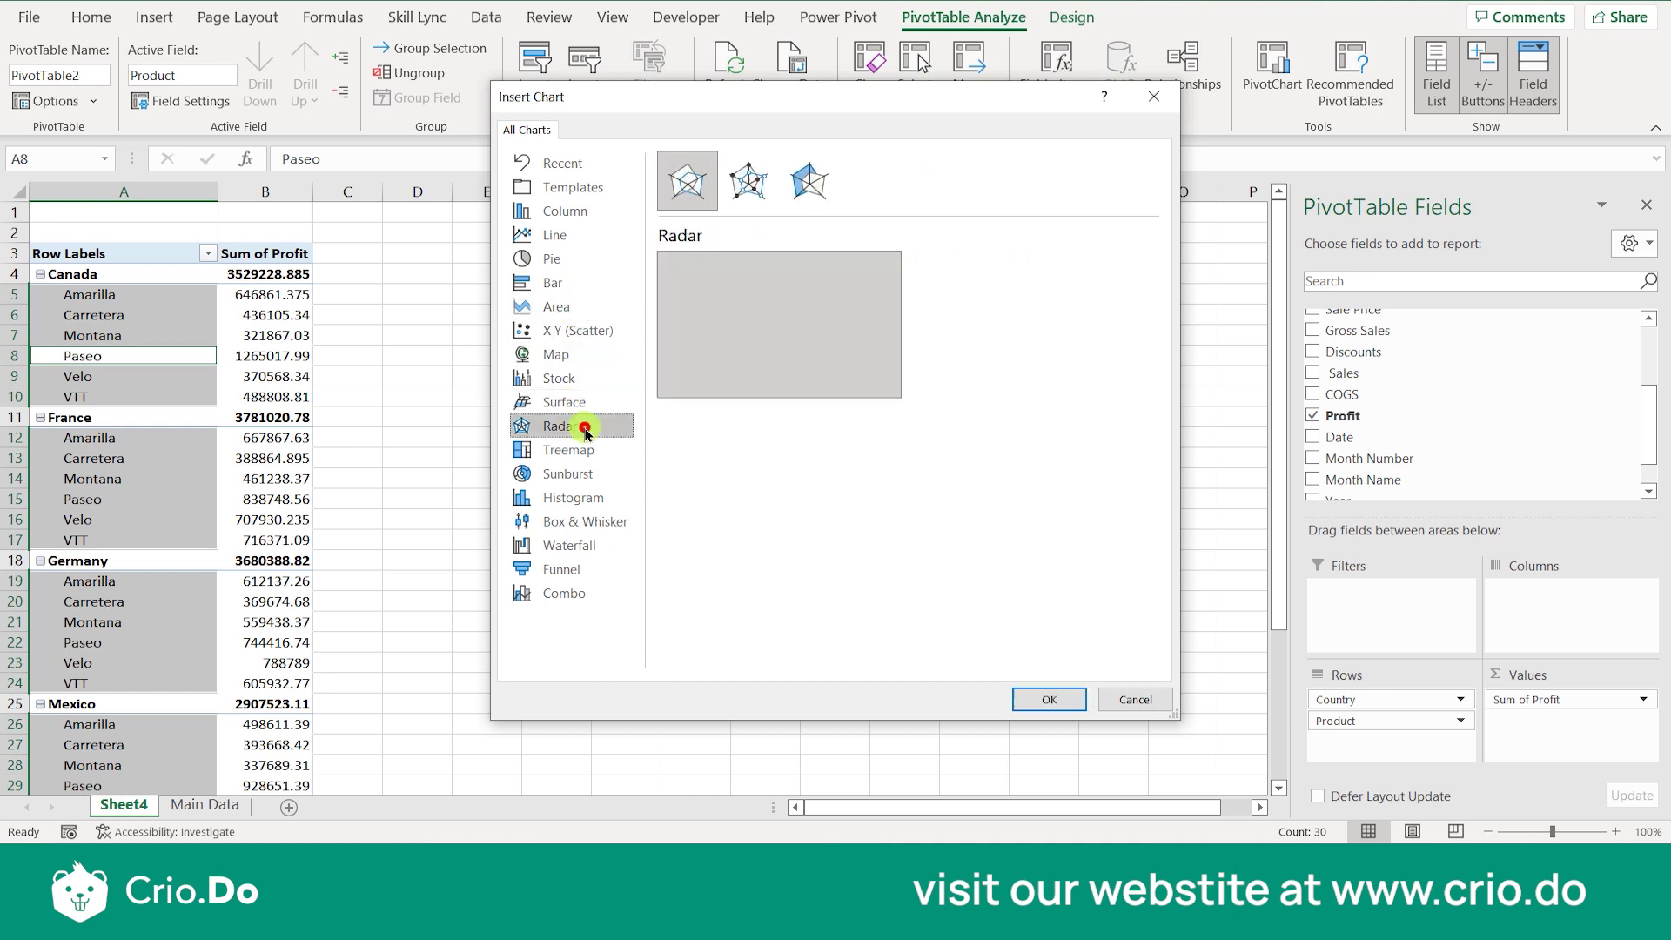
click(594, 456)
click(595, 475)
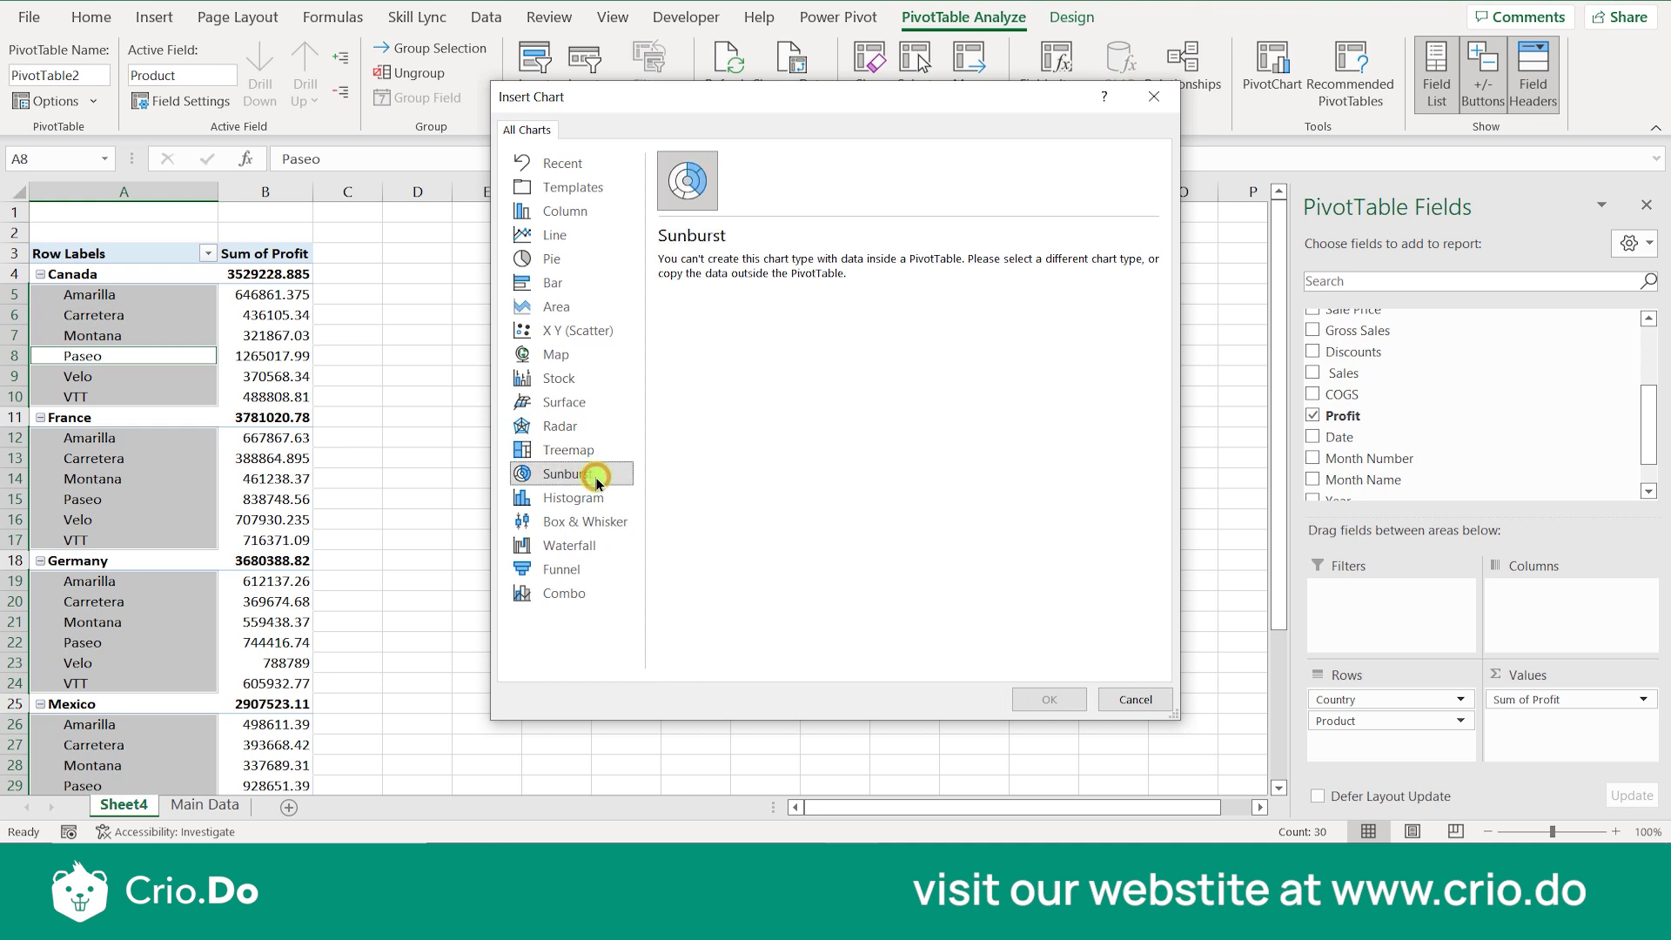
click(597, 503)
click(600, 524)
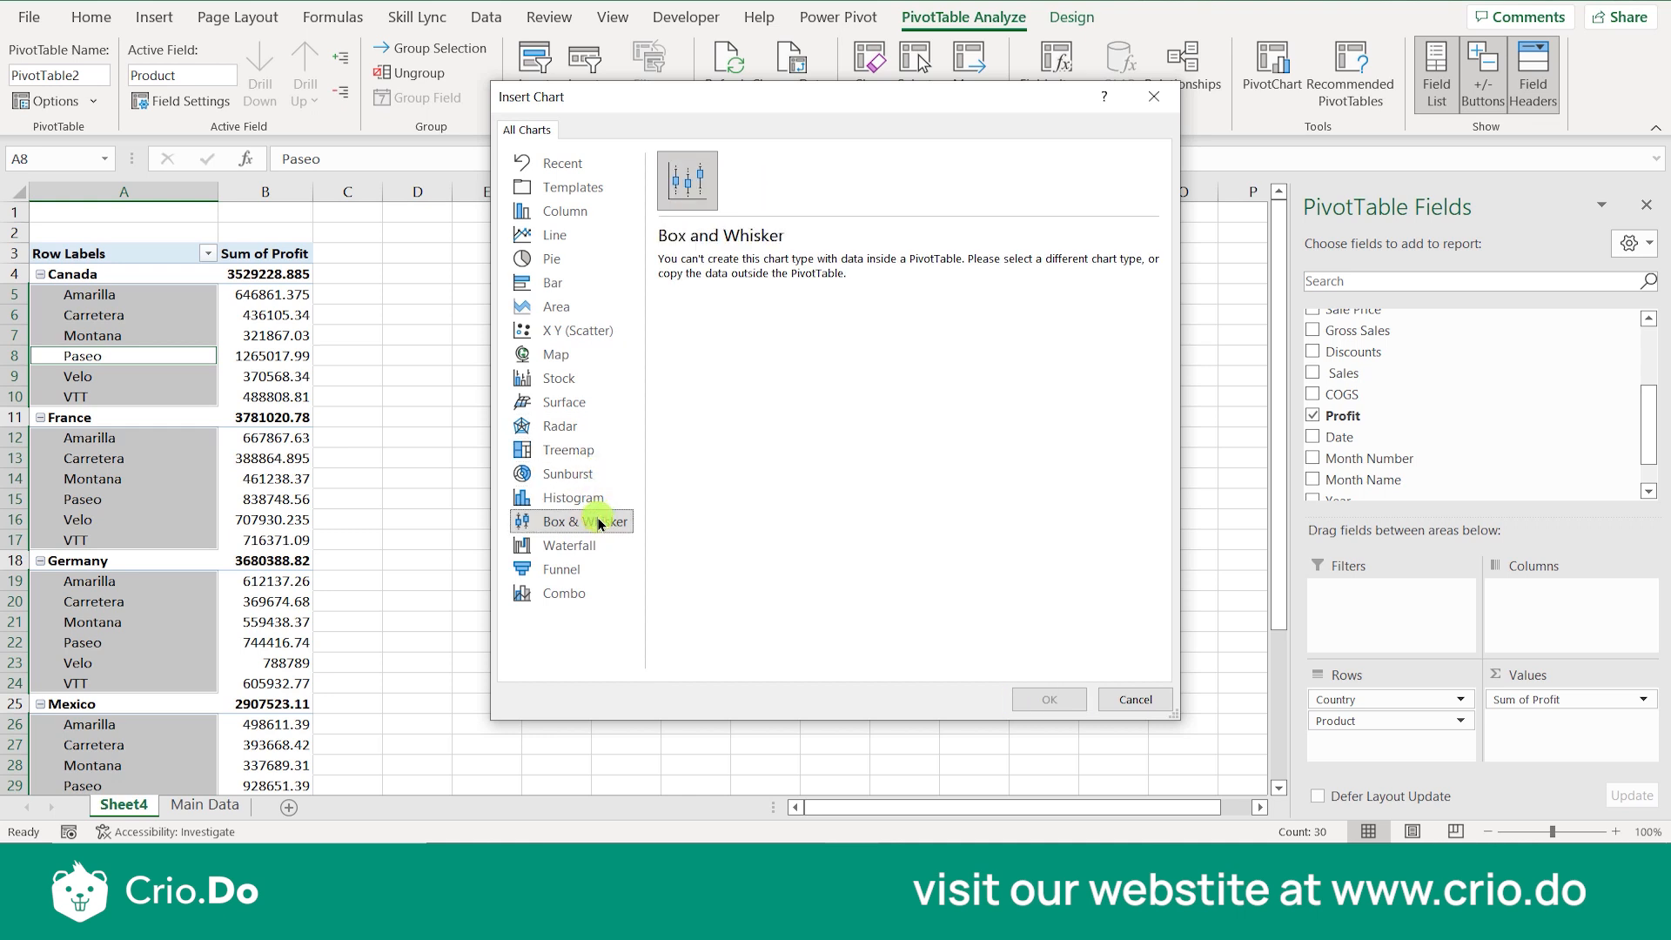
click(594, 548)
click(587, 571)
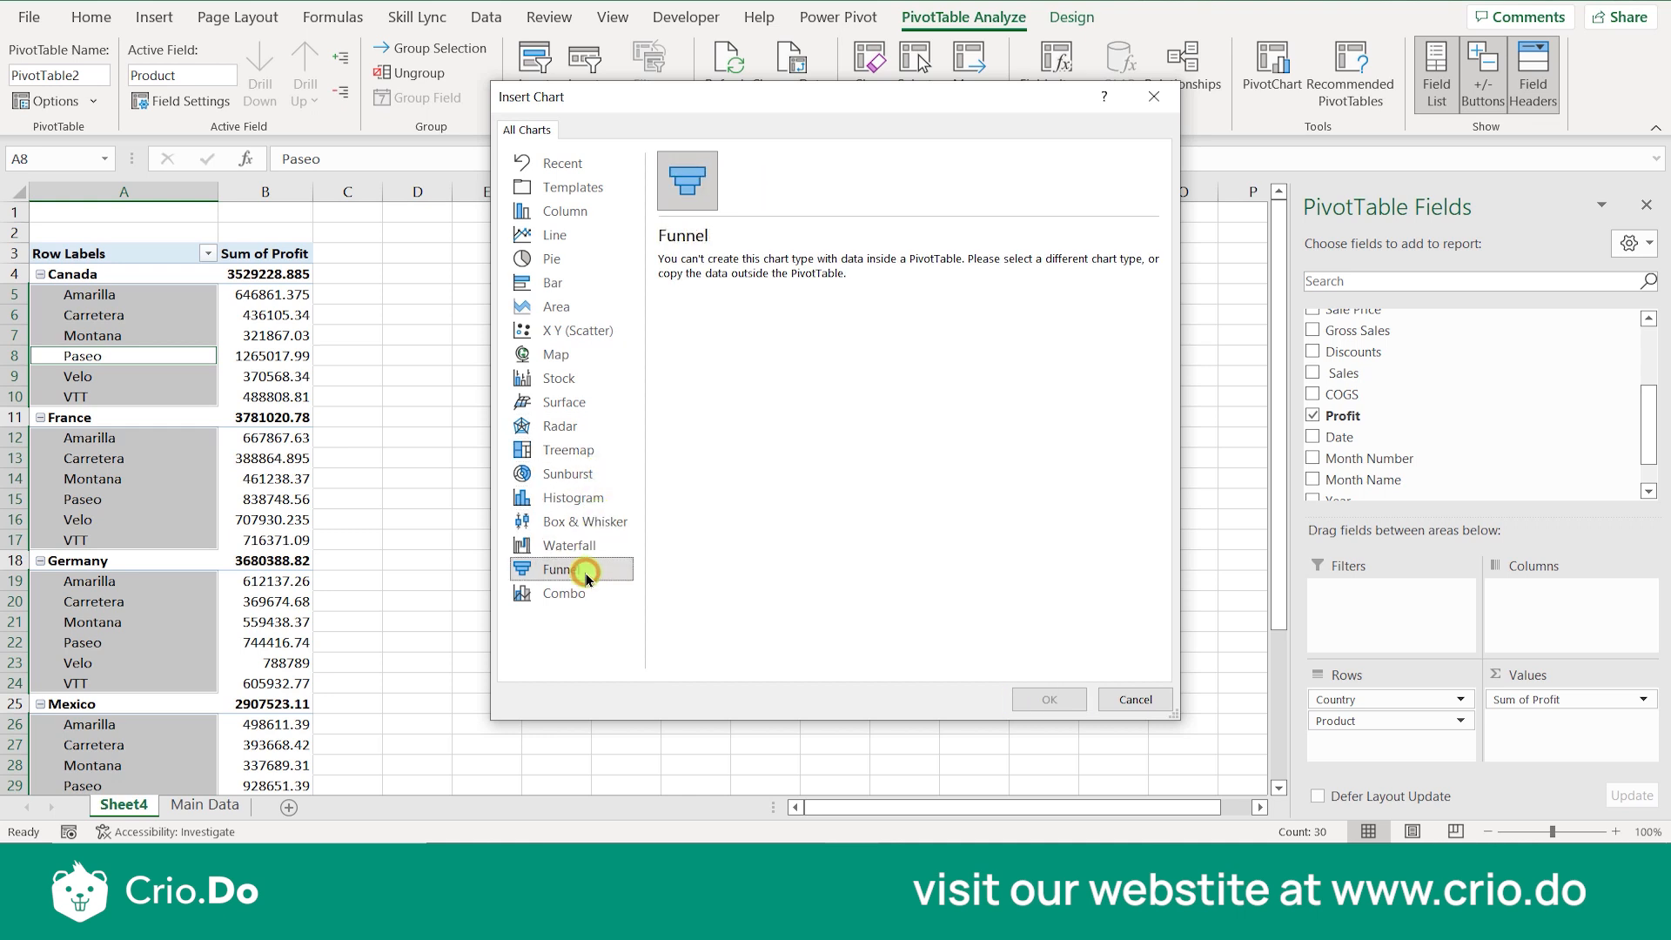
click(585, 596)
click(579, 214)
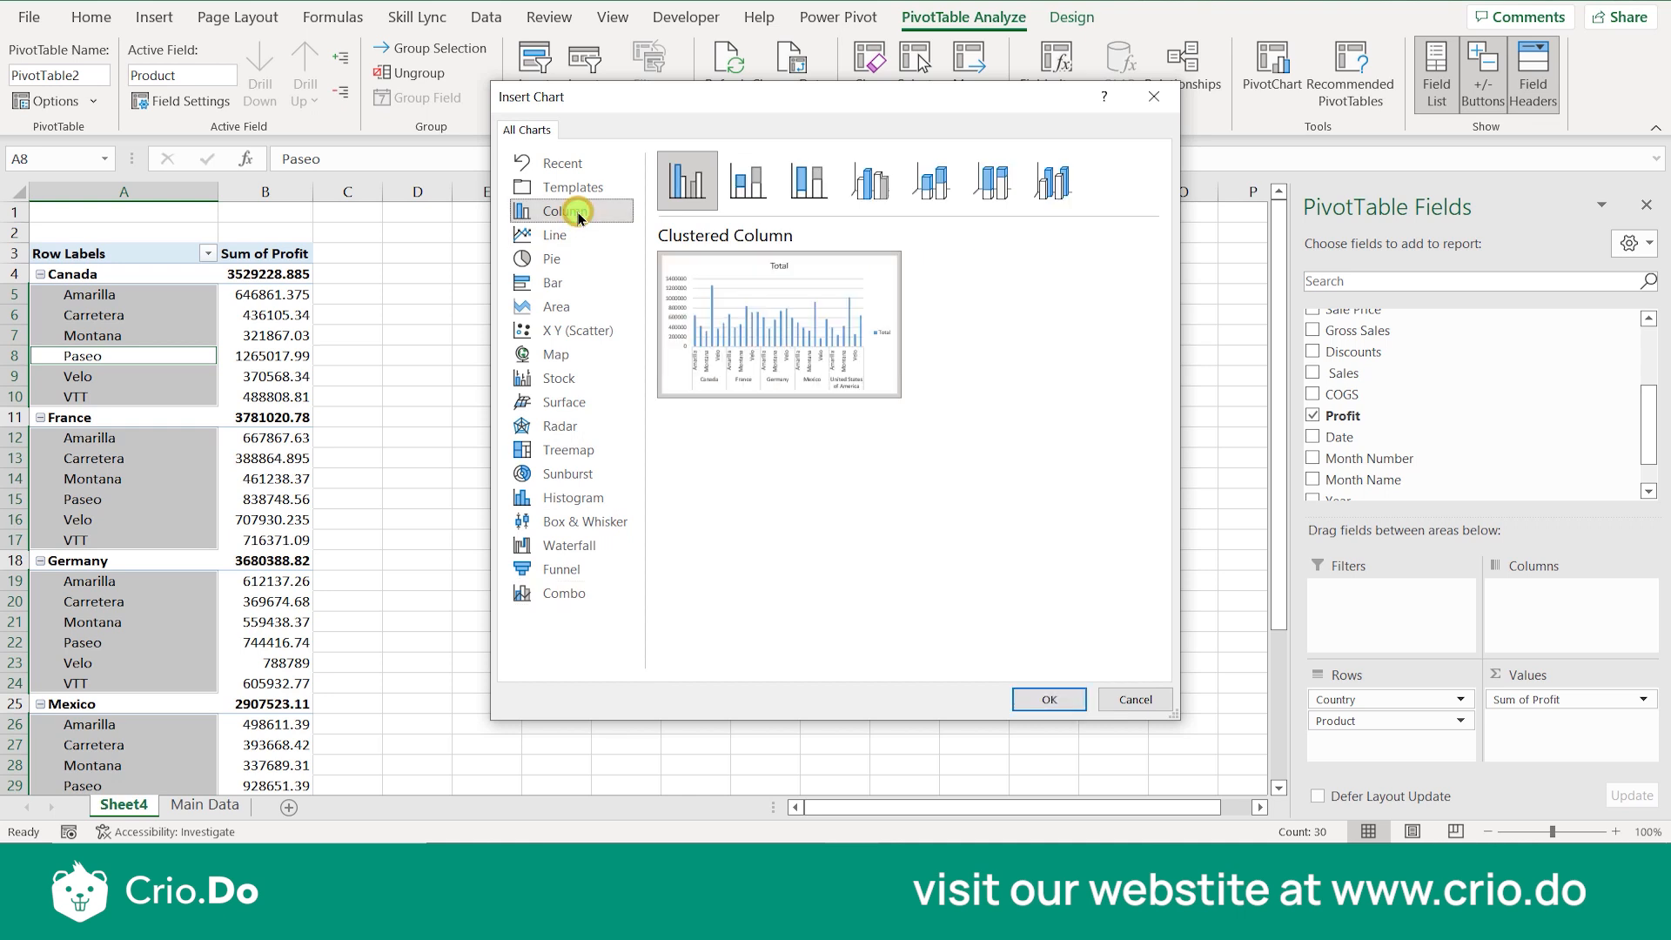
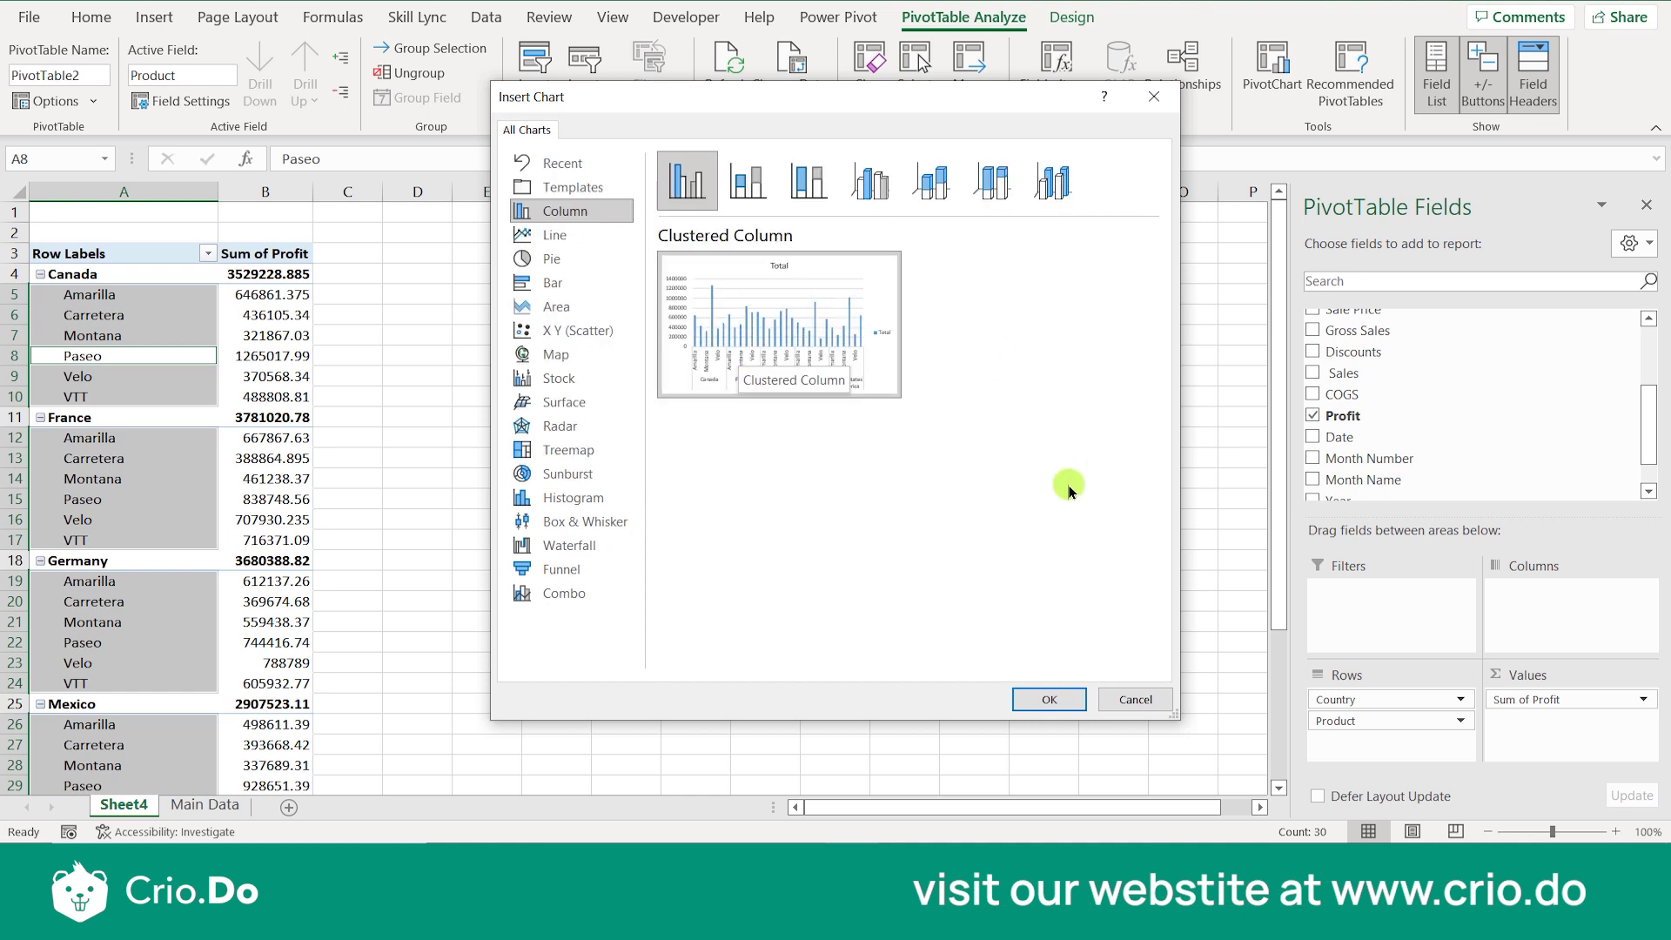
Insert a Line PivotChart of profit by country and product, and enlarge it to about 10.36 cm high by 17.31 cm wide.
click(546, 243)
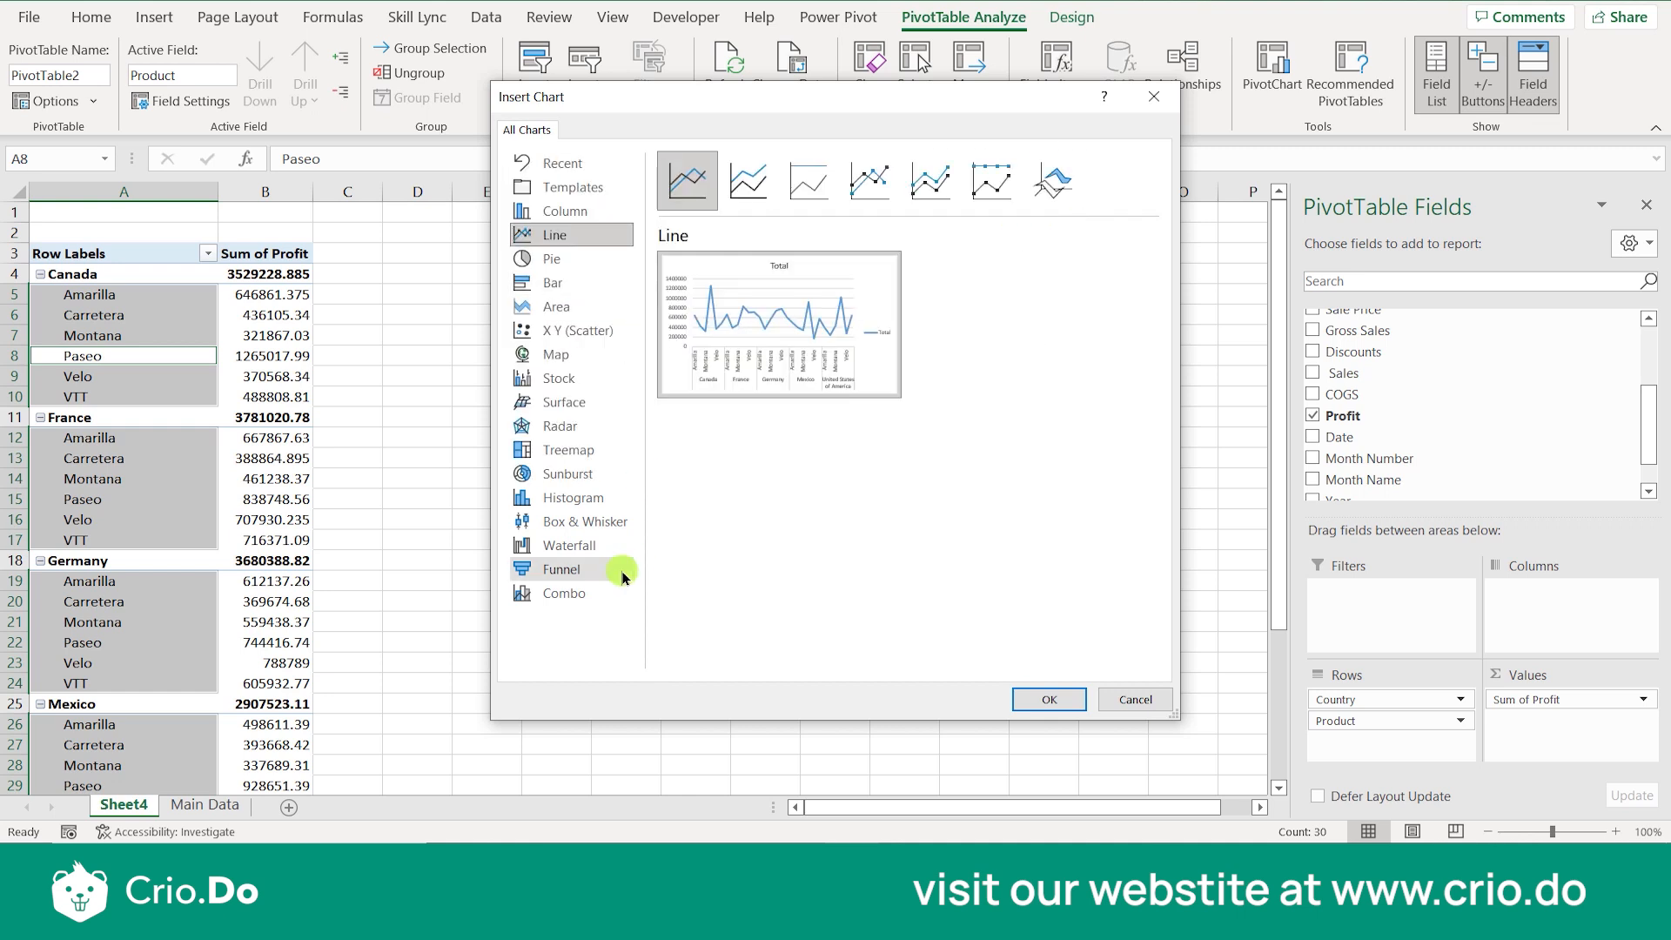
click(563, 282)
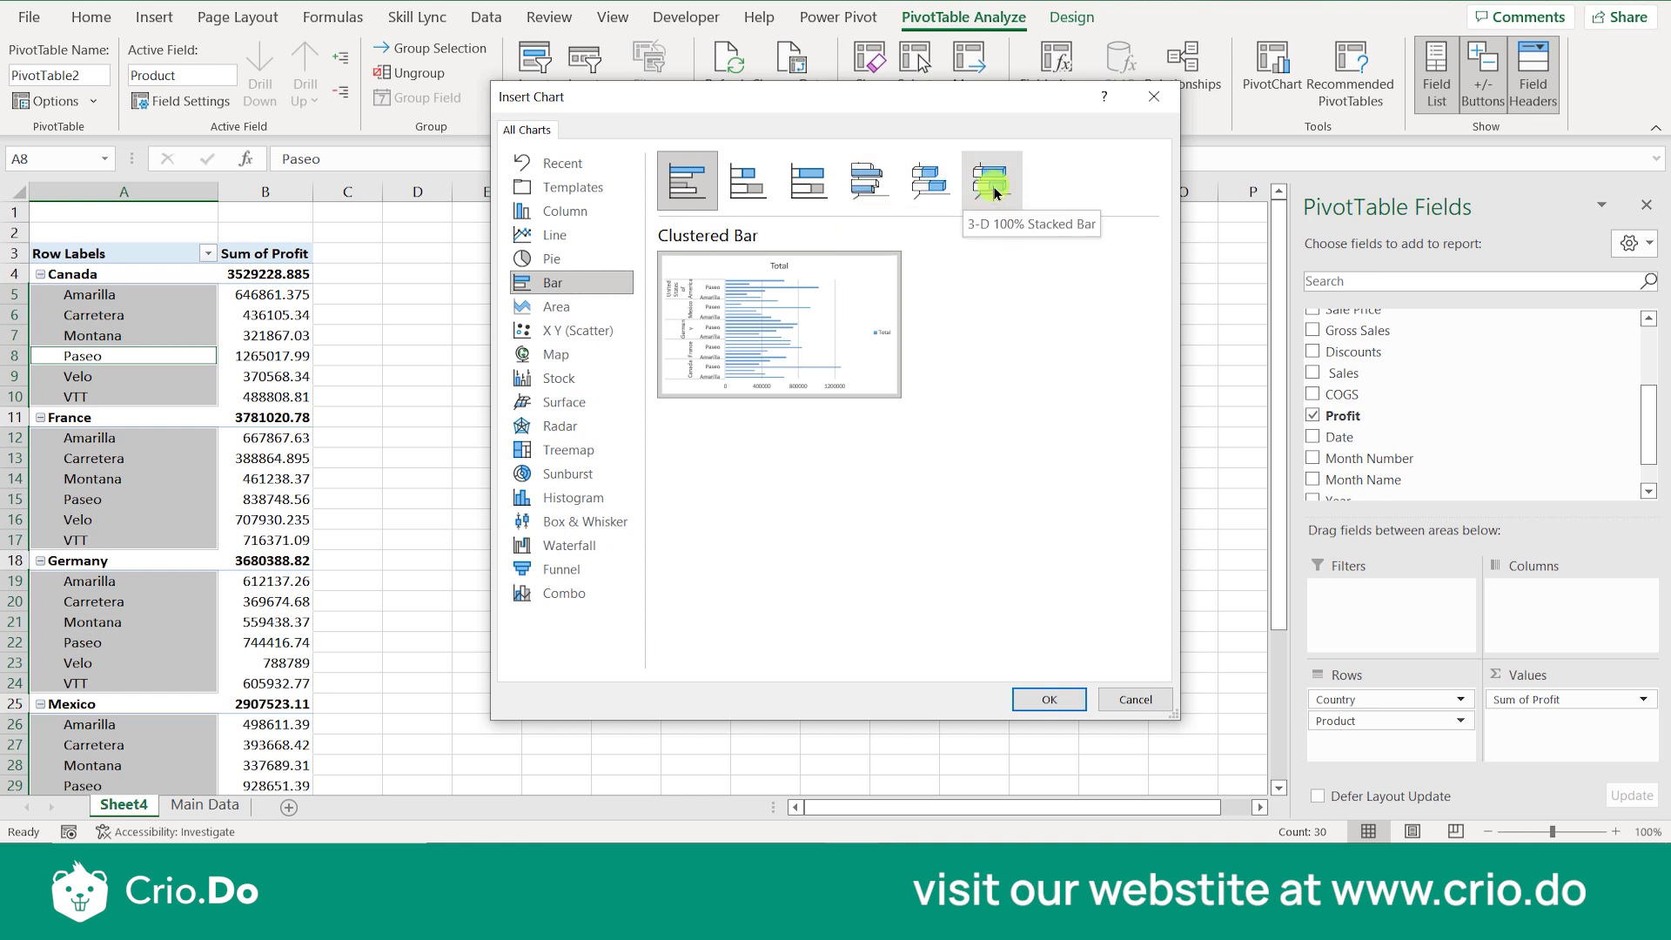
click(554, 235)
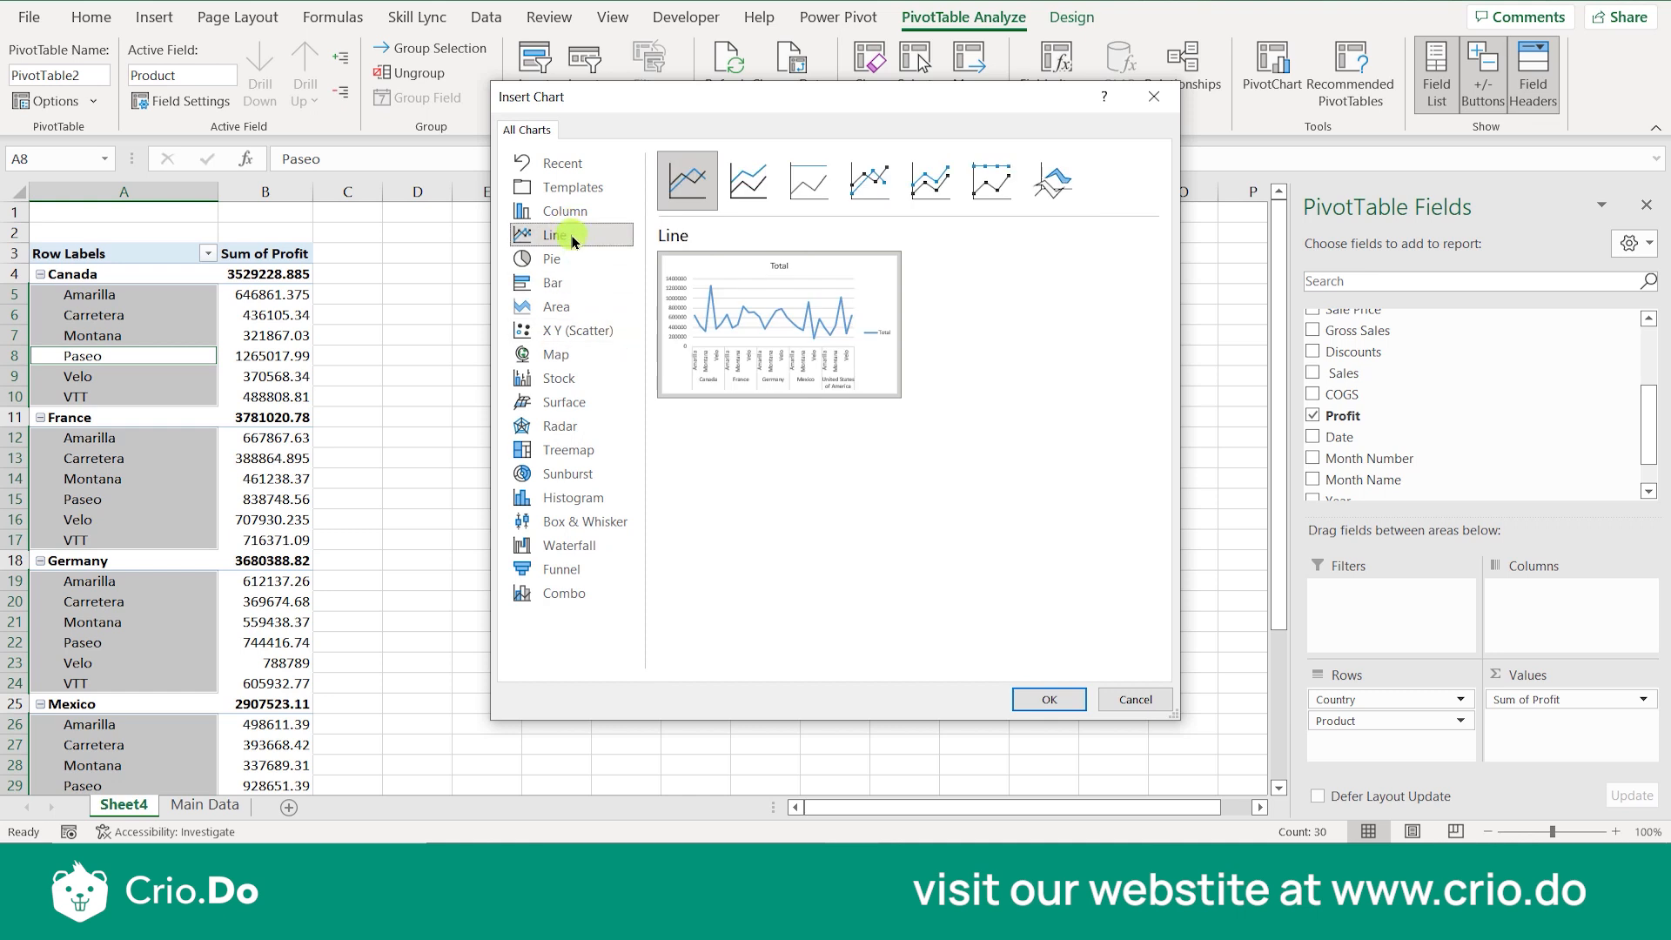
click(1041, 699)
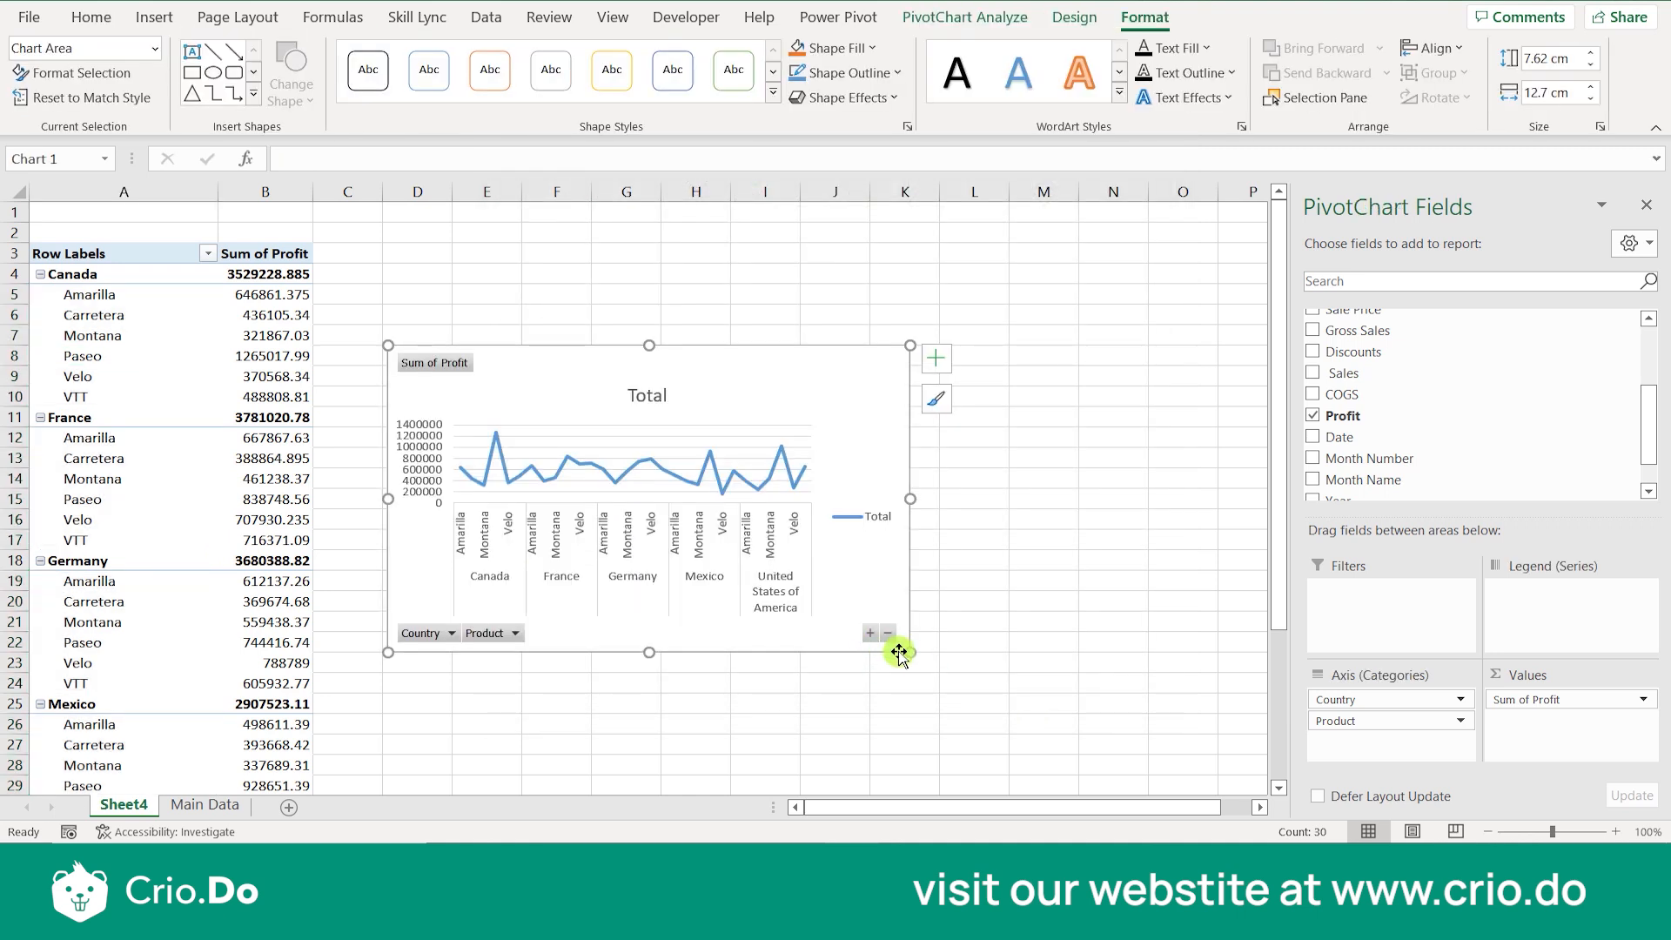
drag(909, 650, 1102, 765)
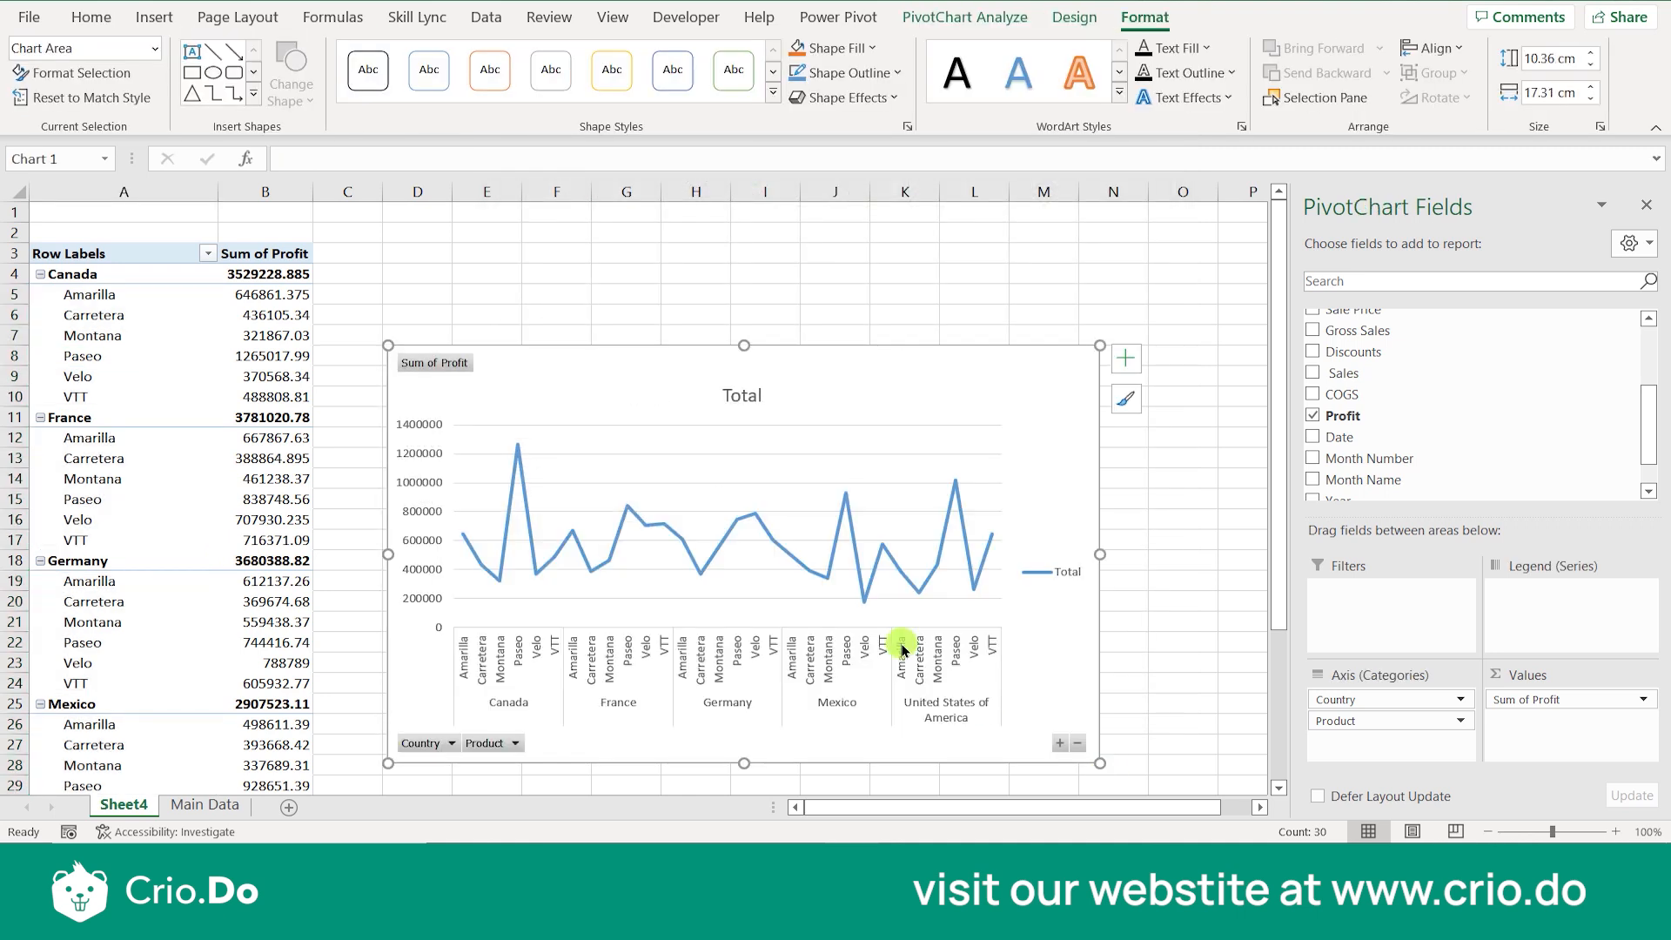
scroll(871, 609, down, 2)
scroll(871, 609, up, 1)
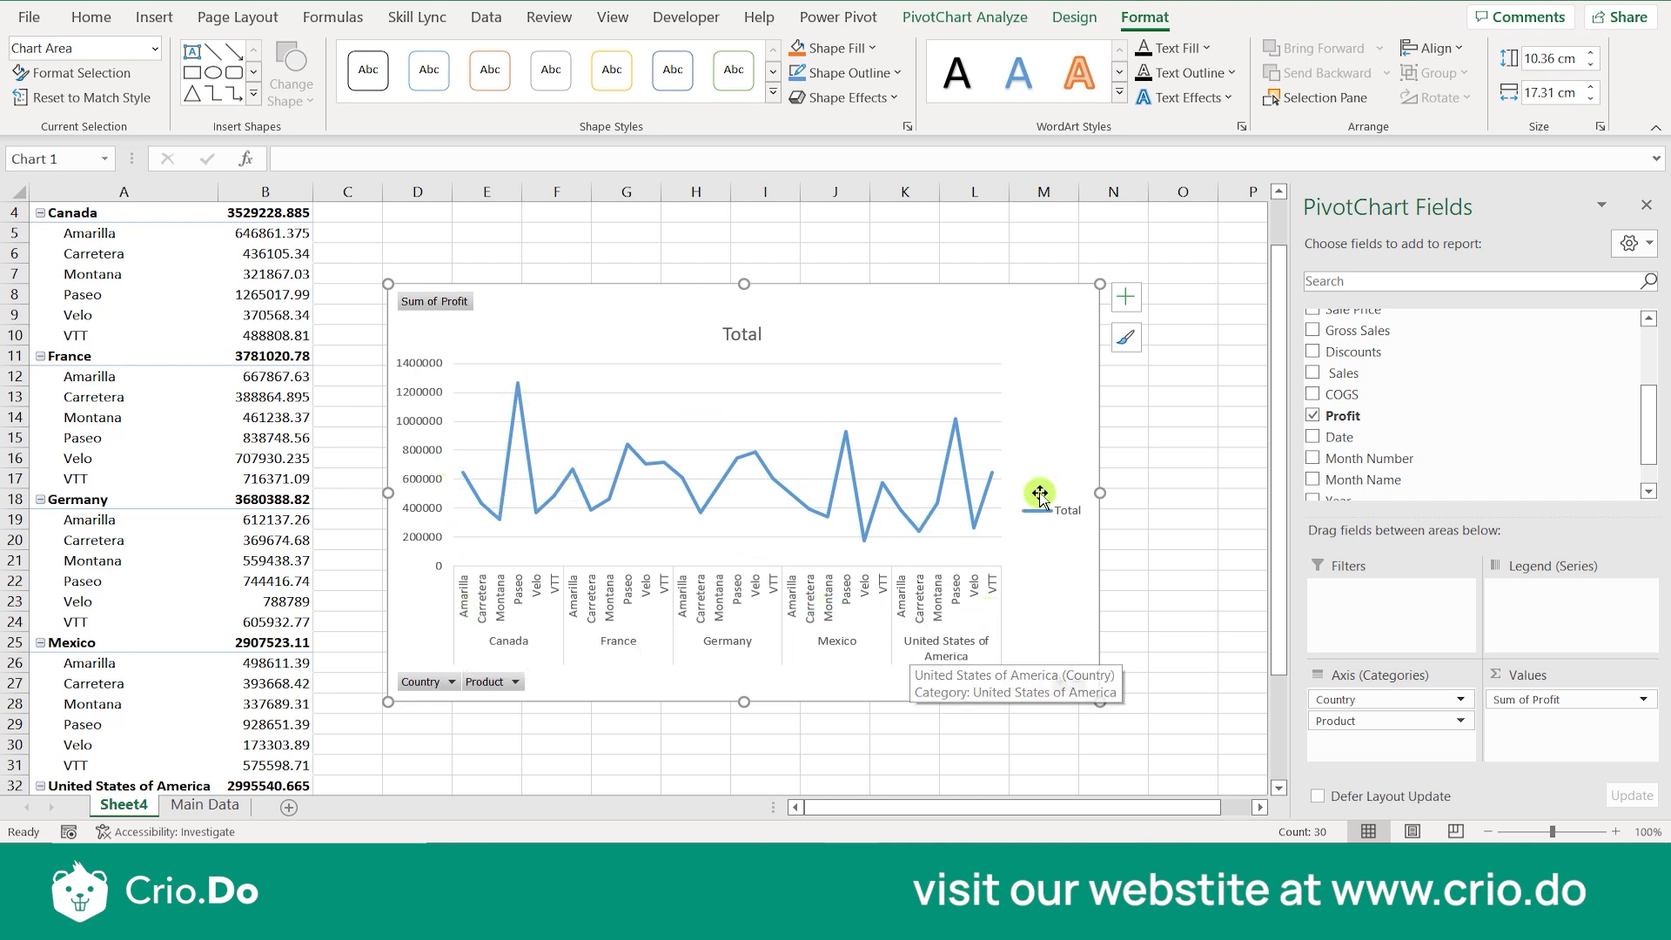
click(1136, 436)
click(929, 288)
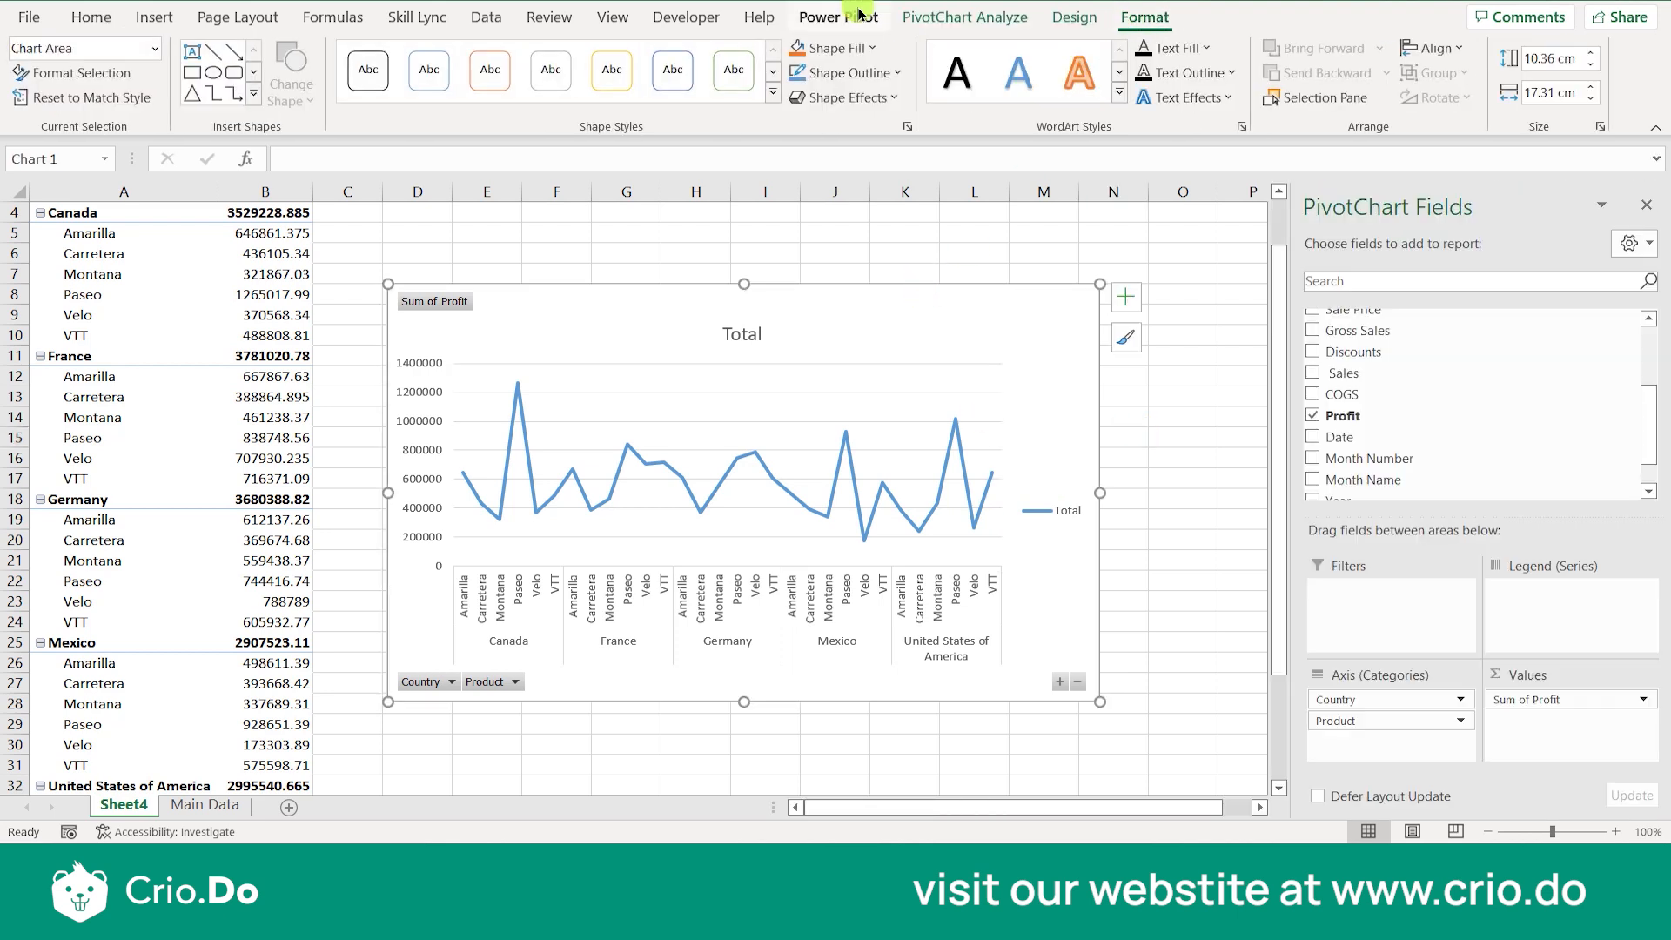
click(965, 16)
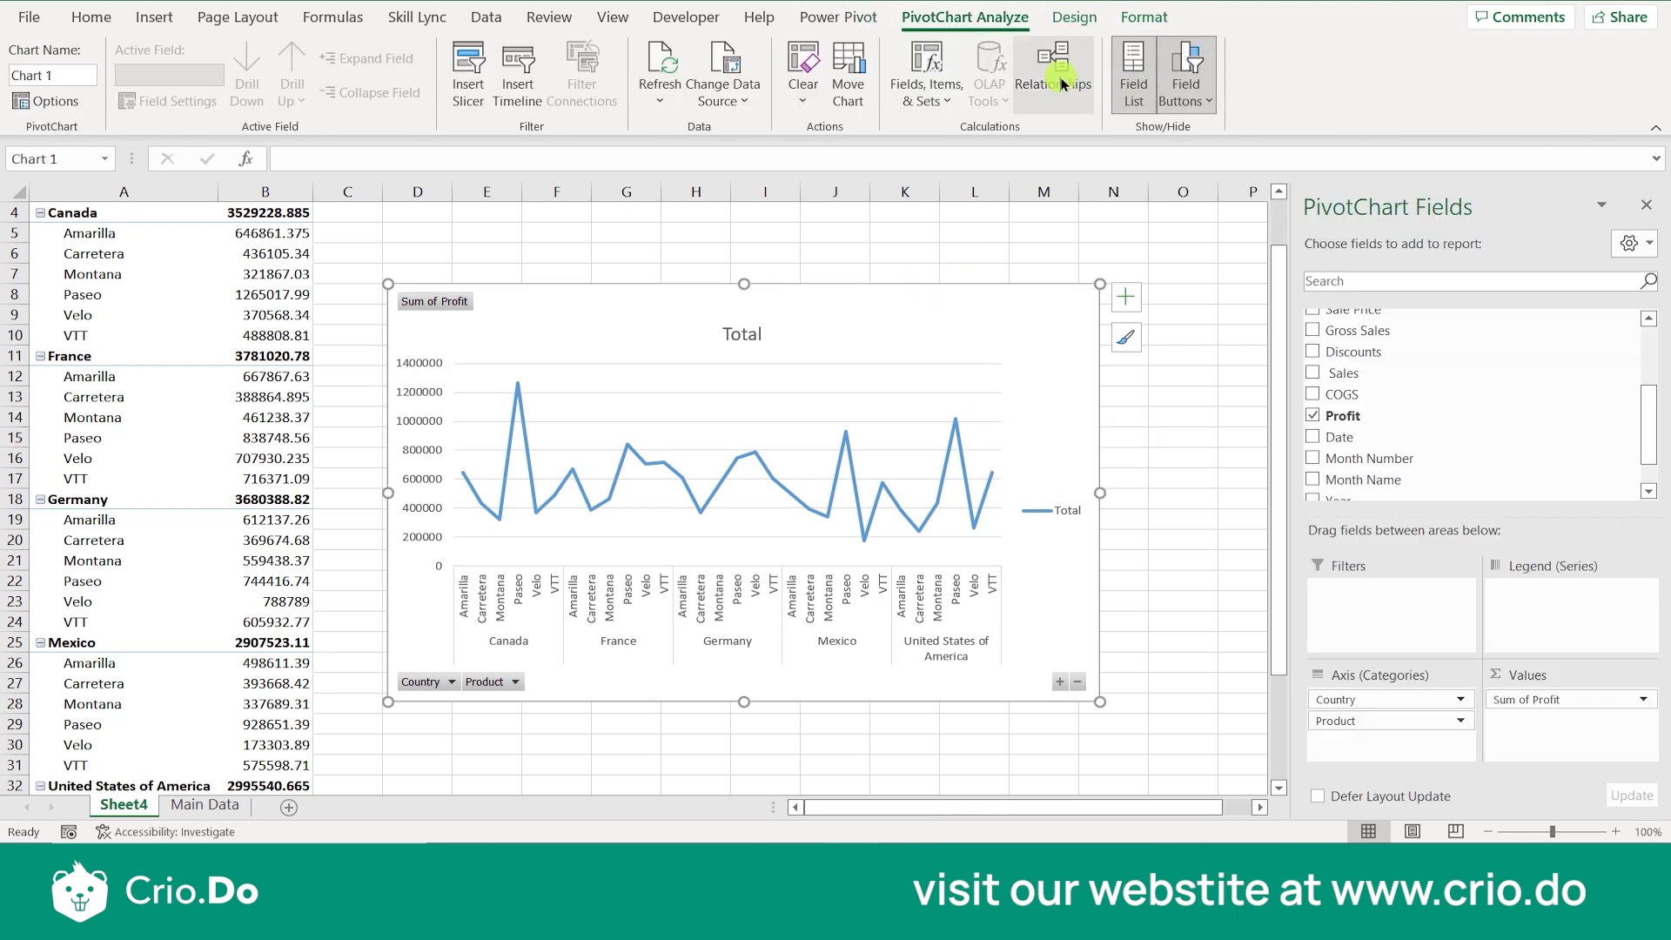
click(1129, 232)
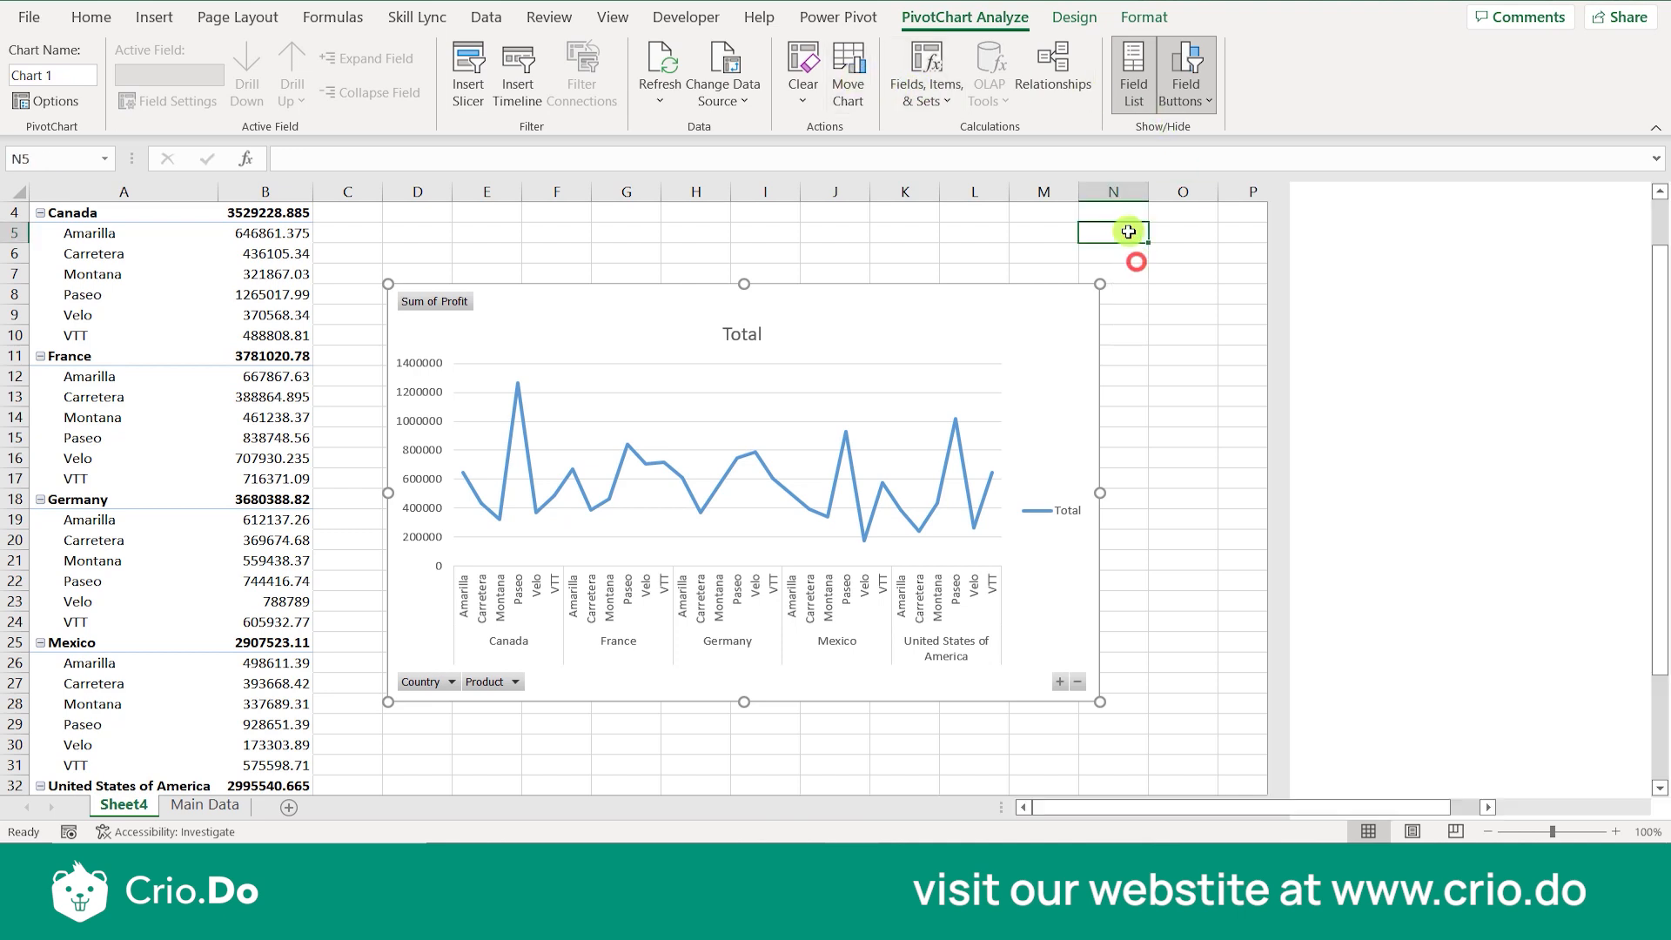
click(895, 305)
click(223, 396)
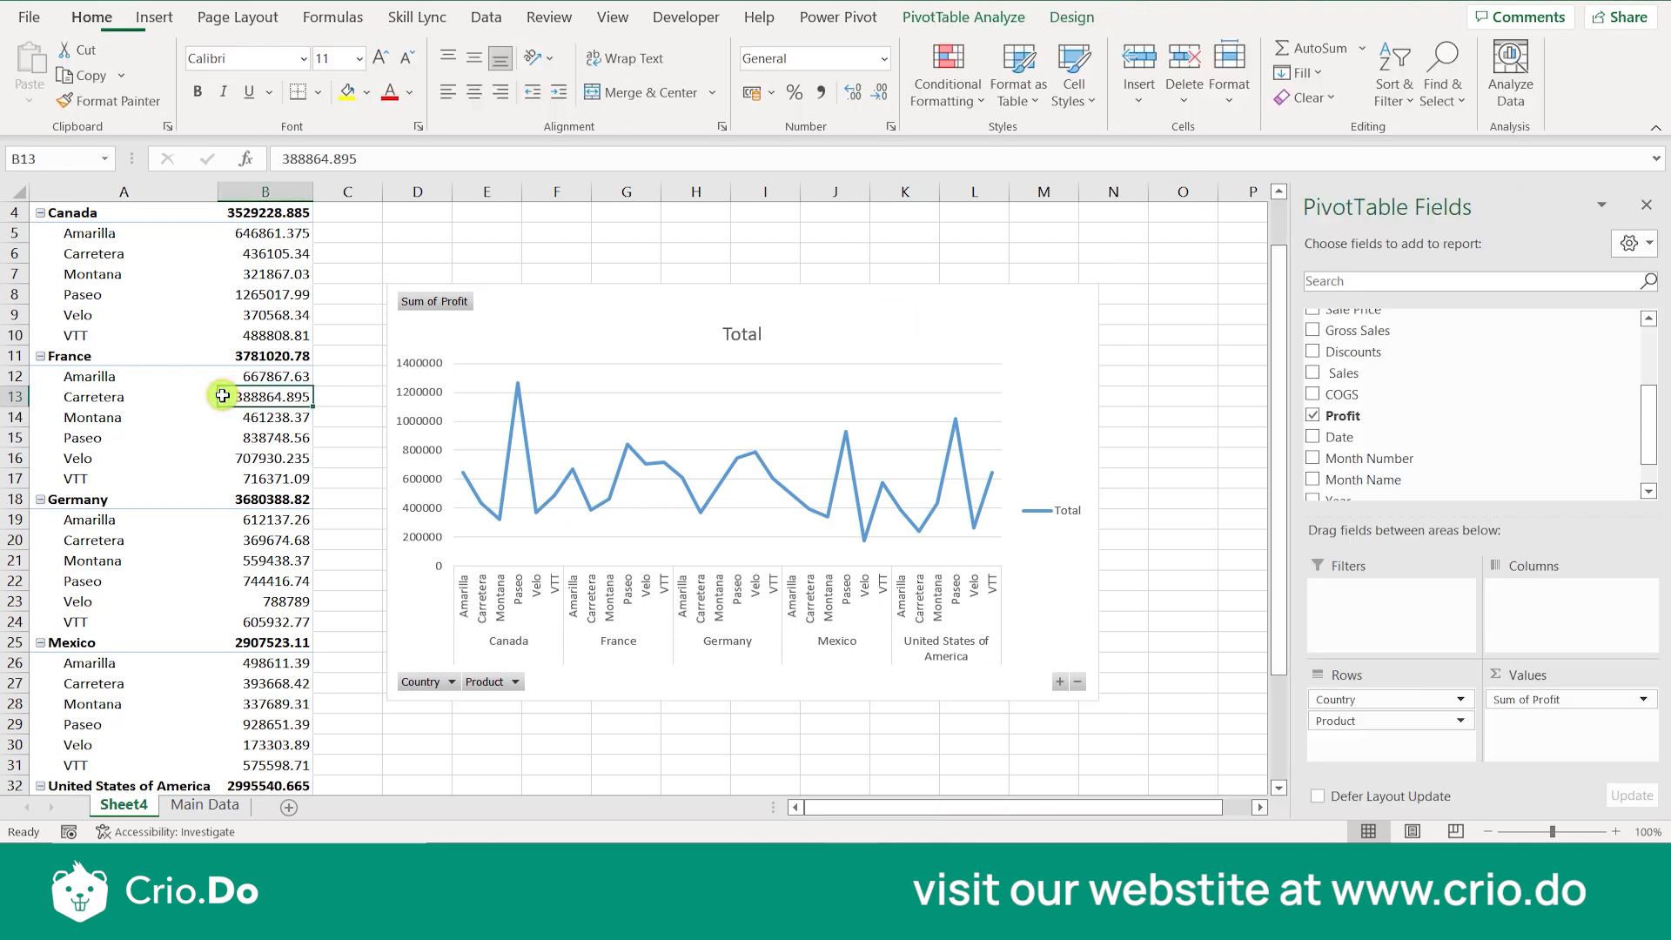
click(930, 24)
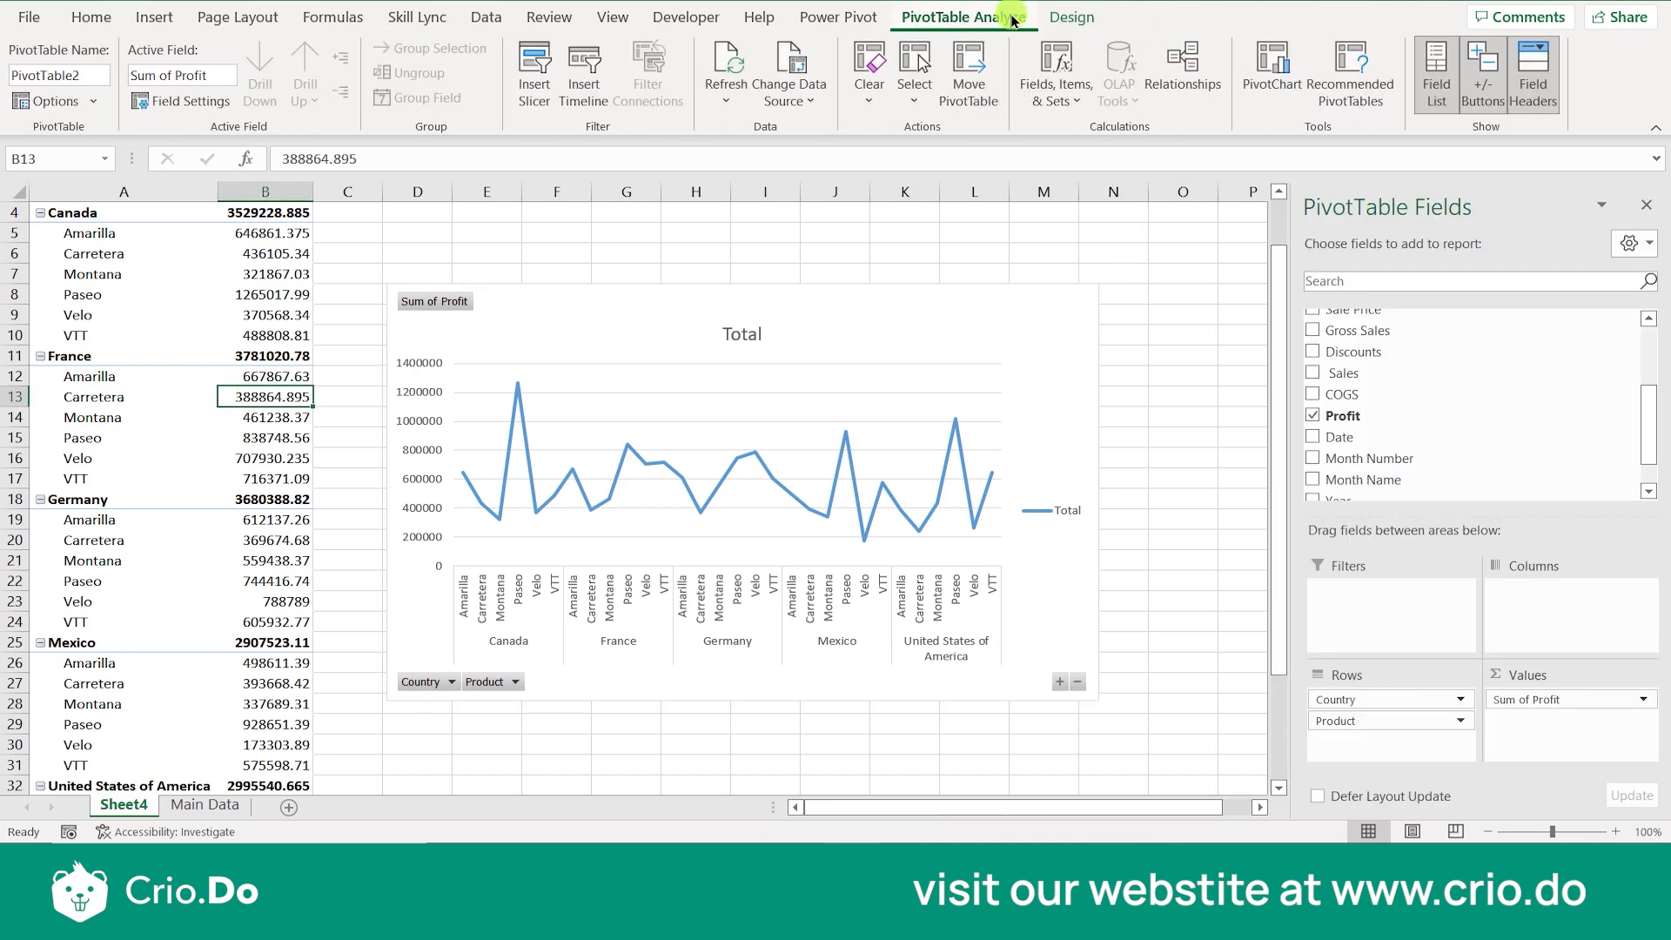
click(1270, 69)
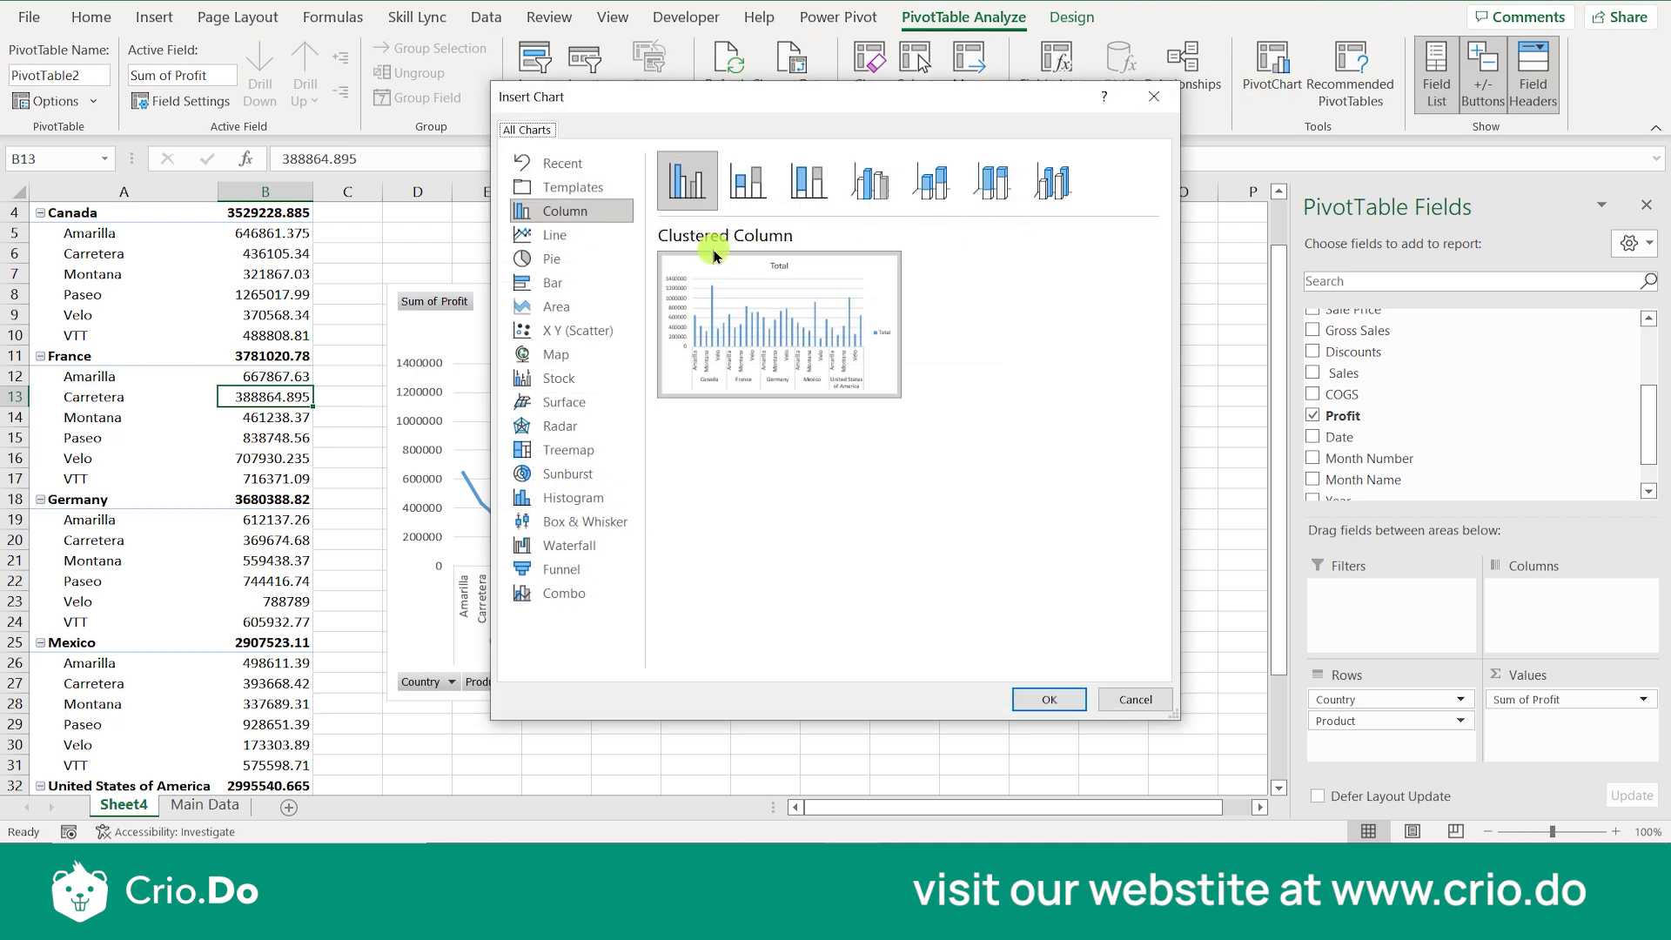
click(554, 236)
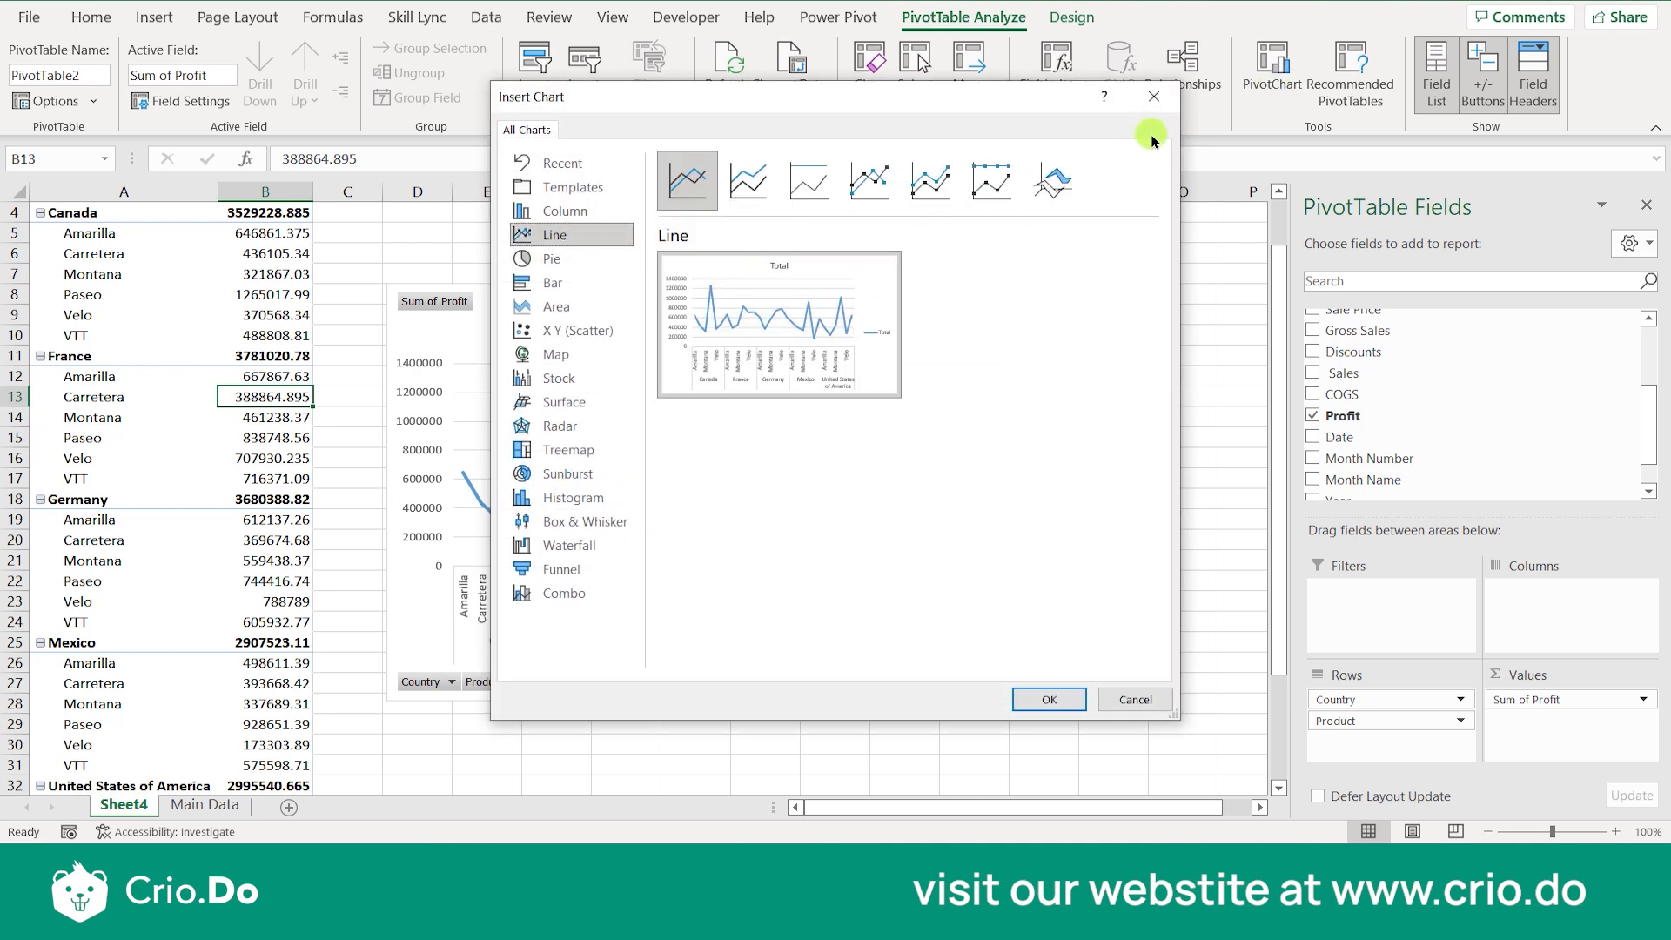
click(1152, 95)
Delete the Line PivotChart from the worksheet.
click(775, 456)
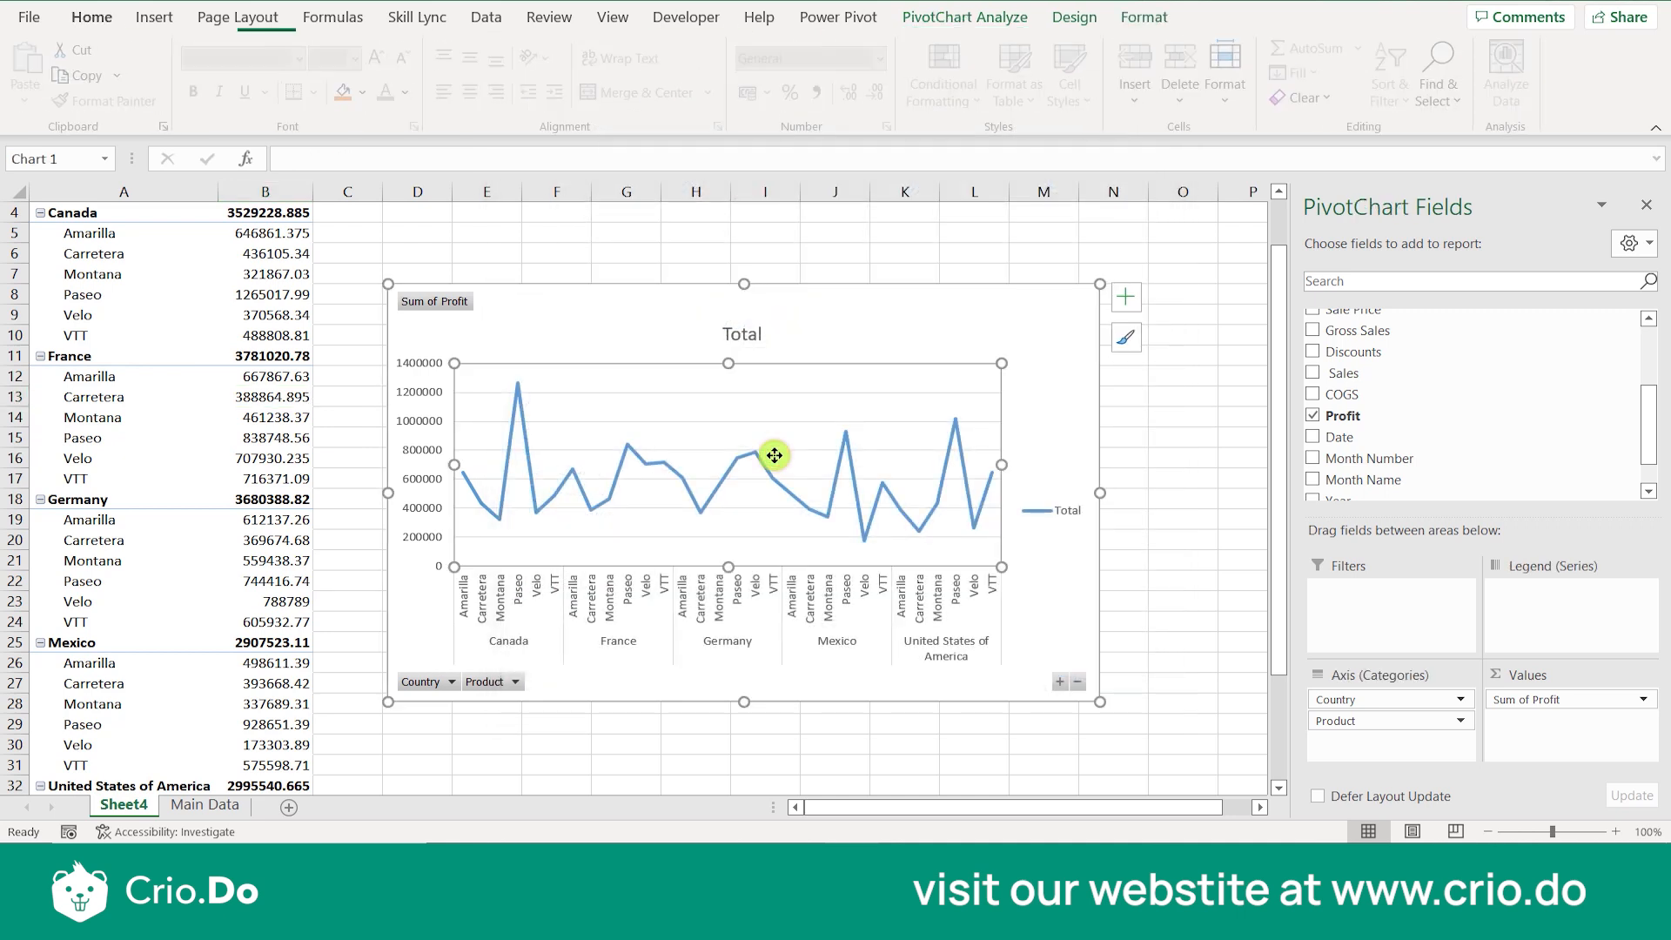
click(771, 317)
key(Delete)
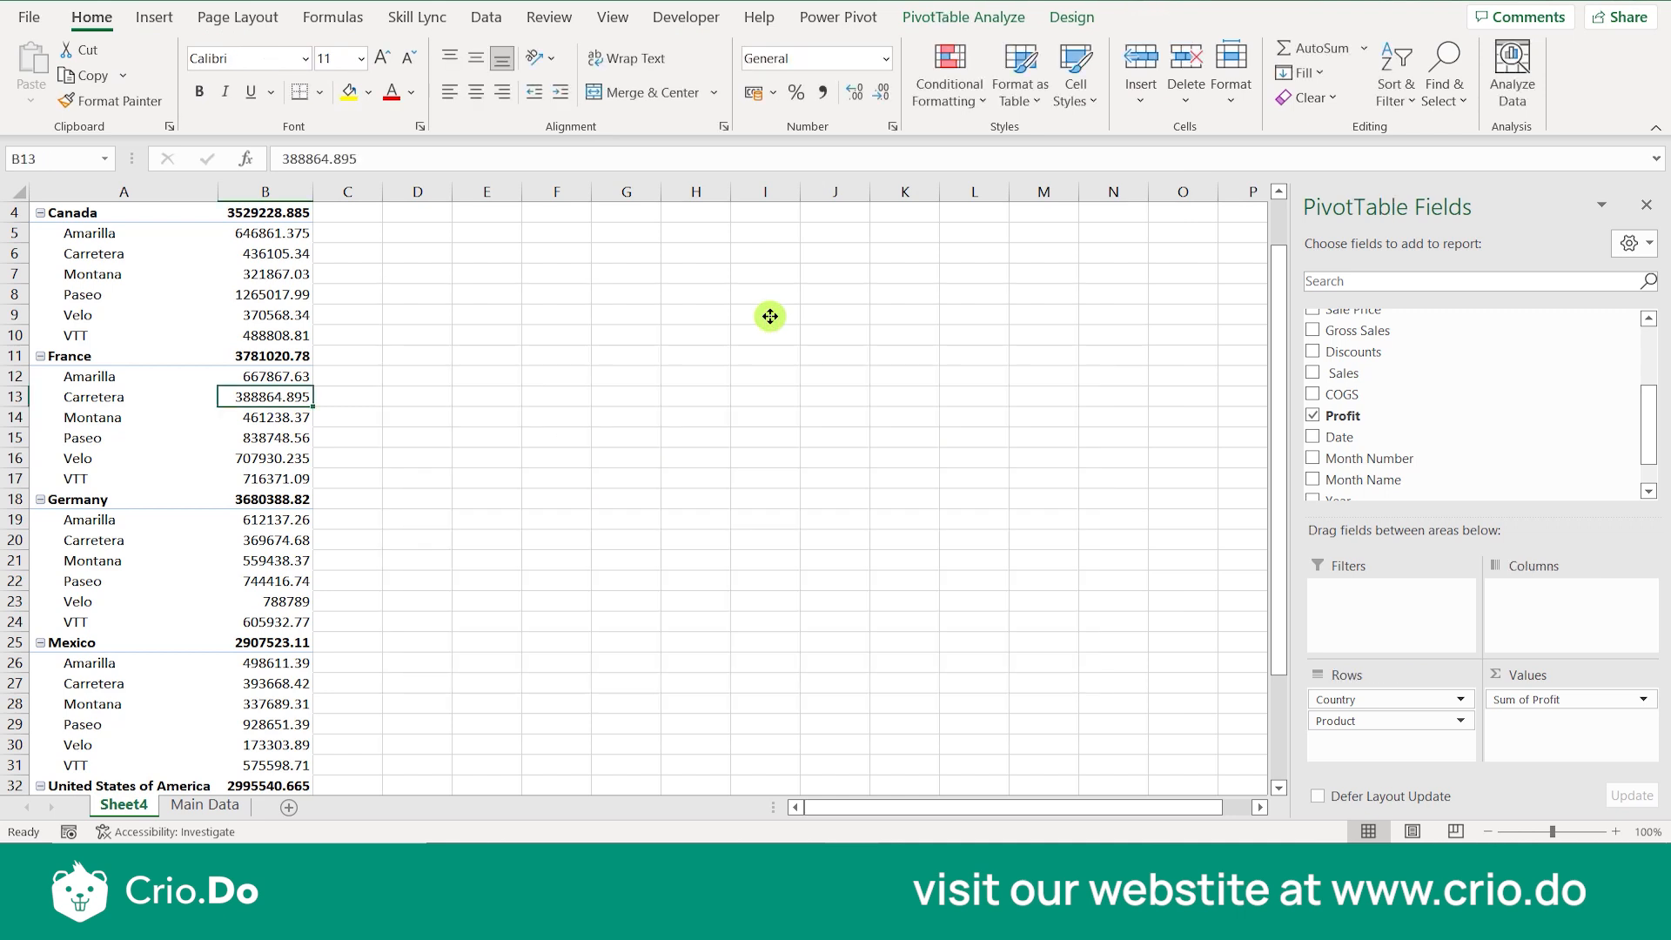
Insert a Line with Markers PivotChart for the PivotTable and enlarge it to about 10.45 cm high by 18.06 cm wide.
click(951, 19)
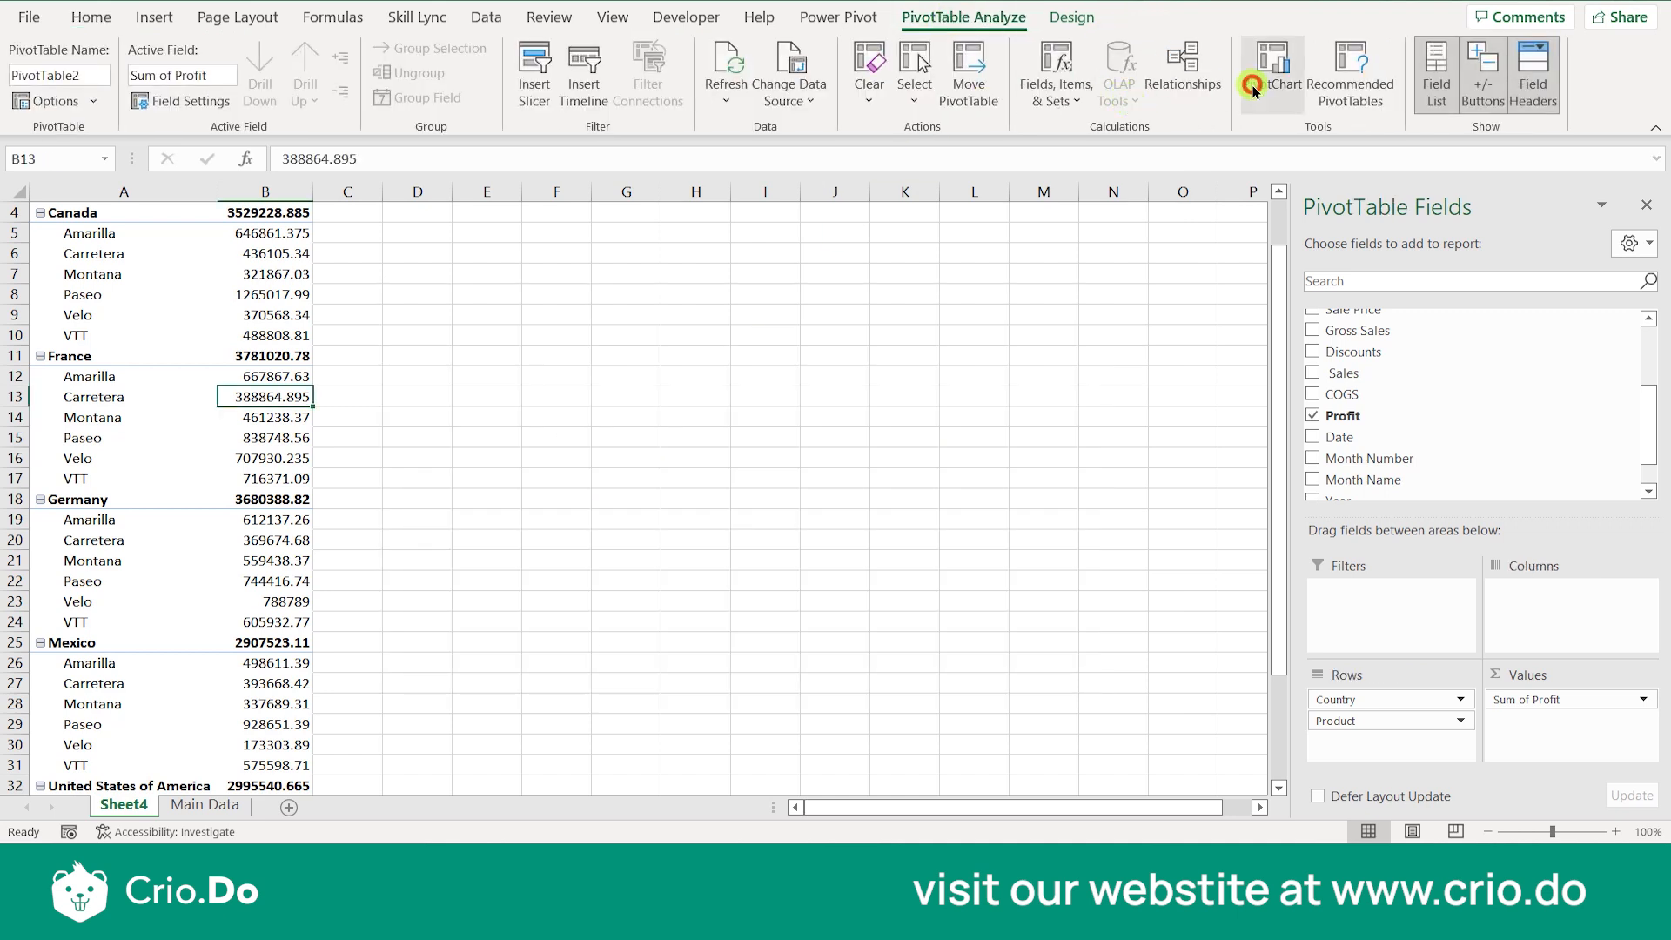
click(1253, 87)
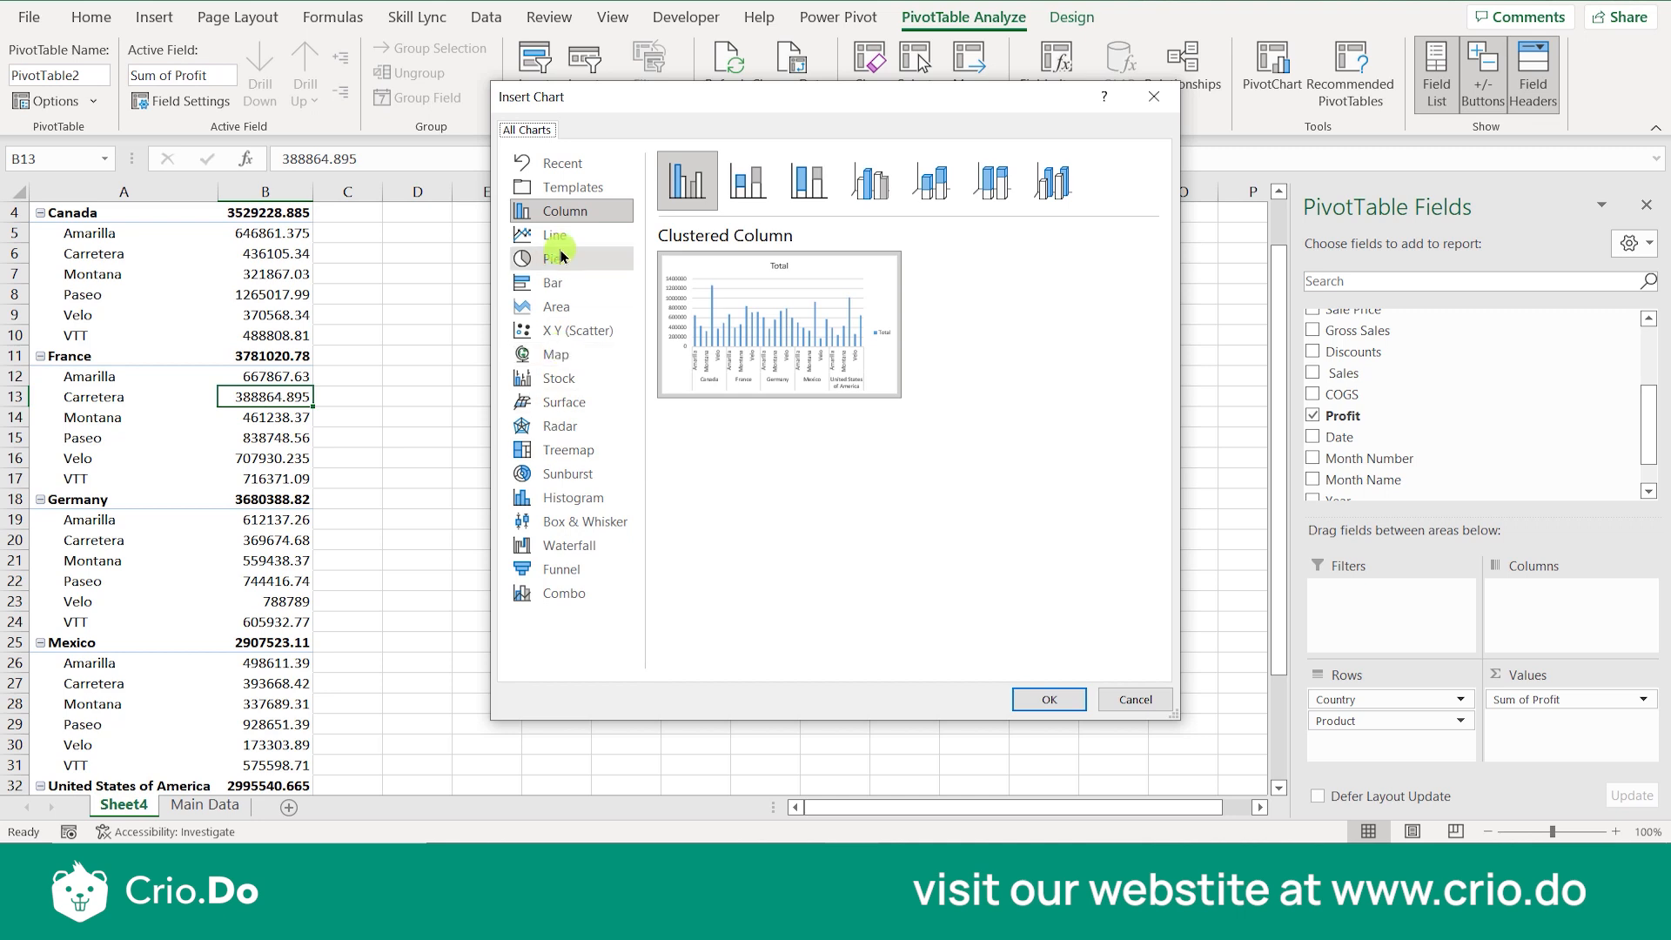
click(556, 235)
click(731, 205)
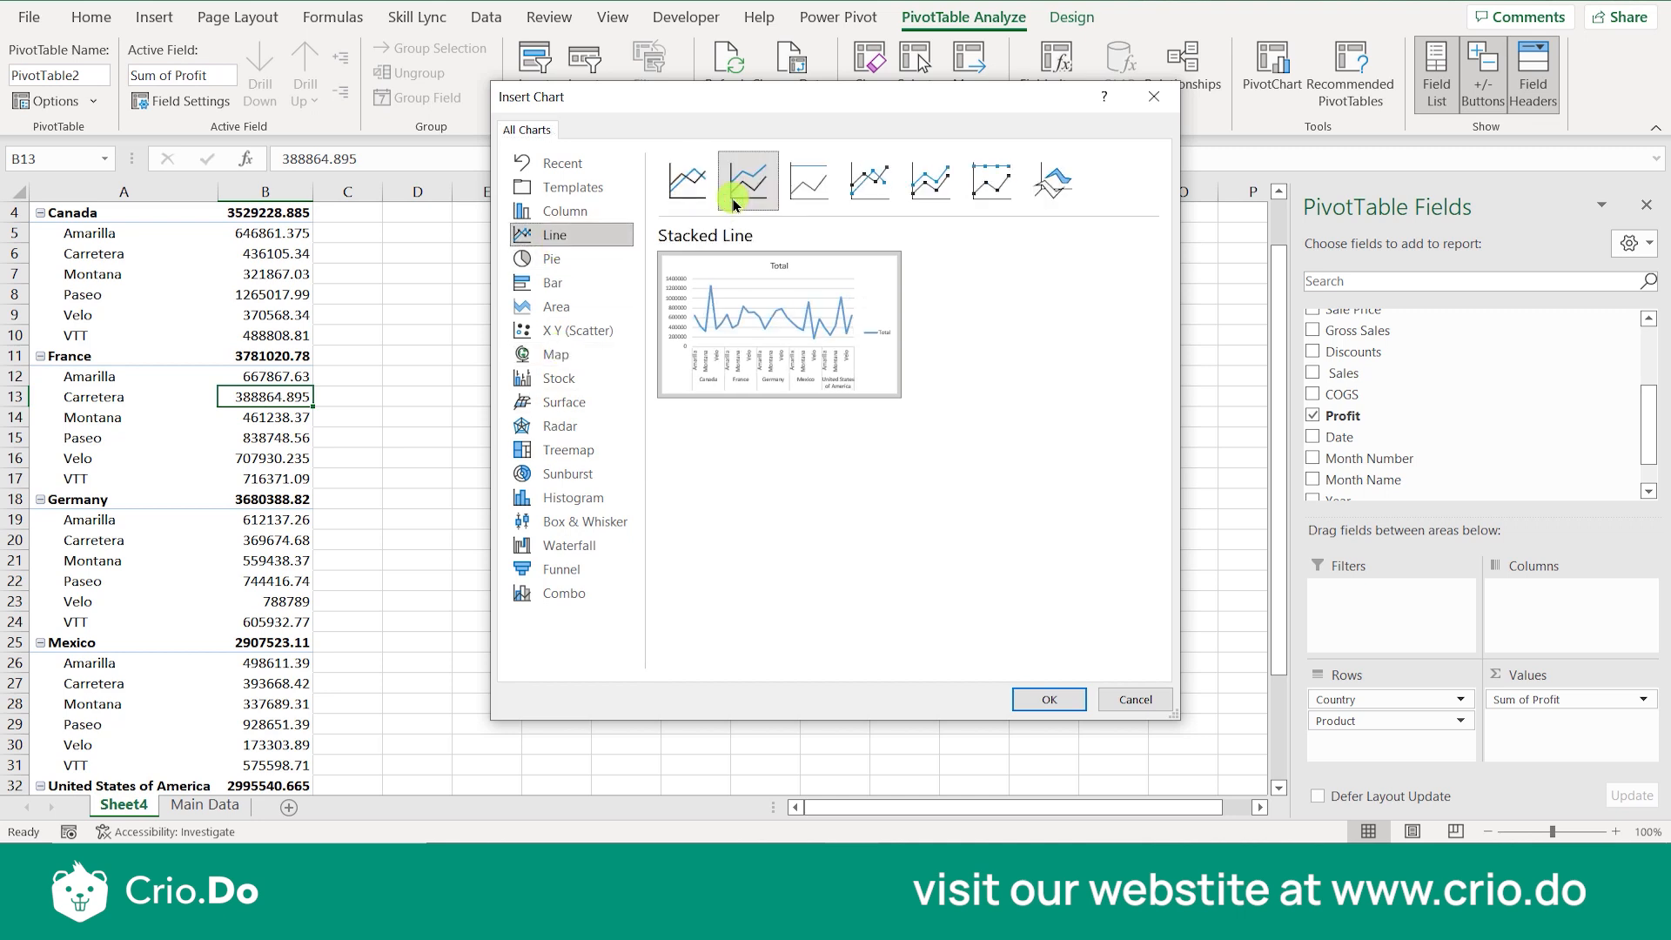
click(788, 202)
click(863, 183)
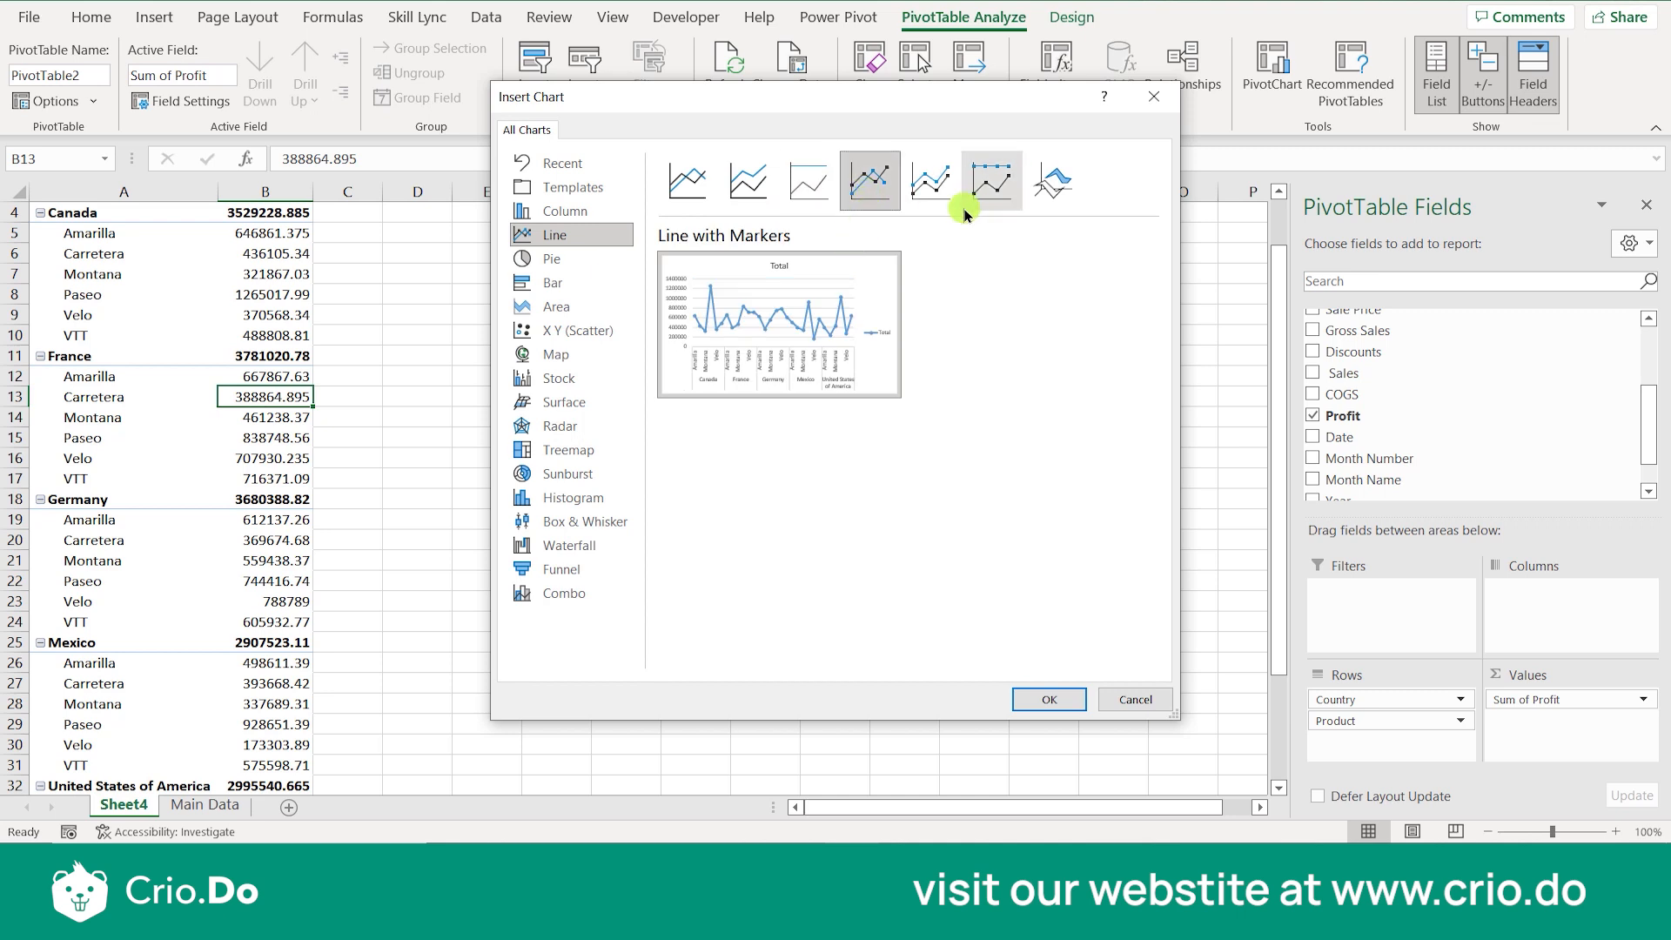
double_click(853, 188)
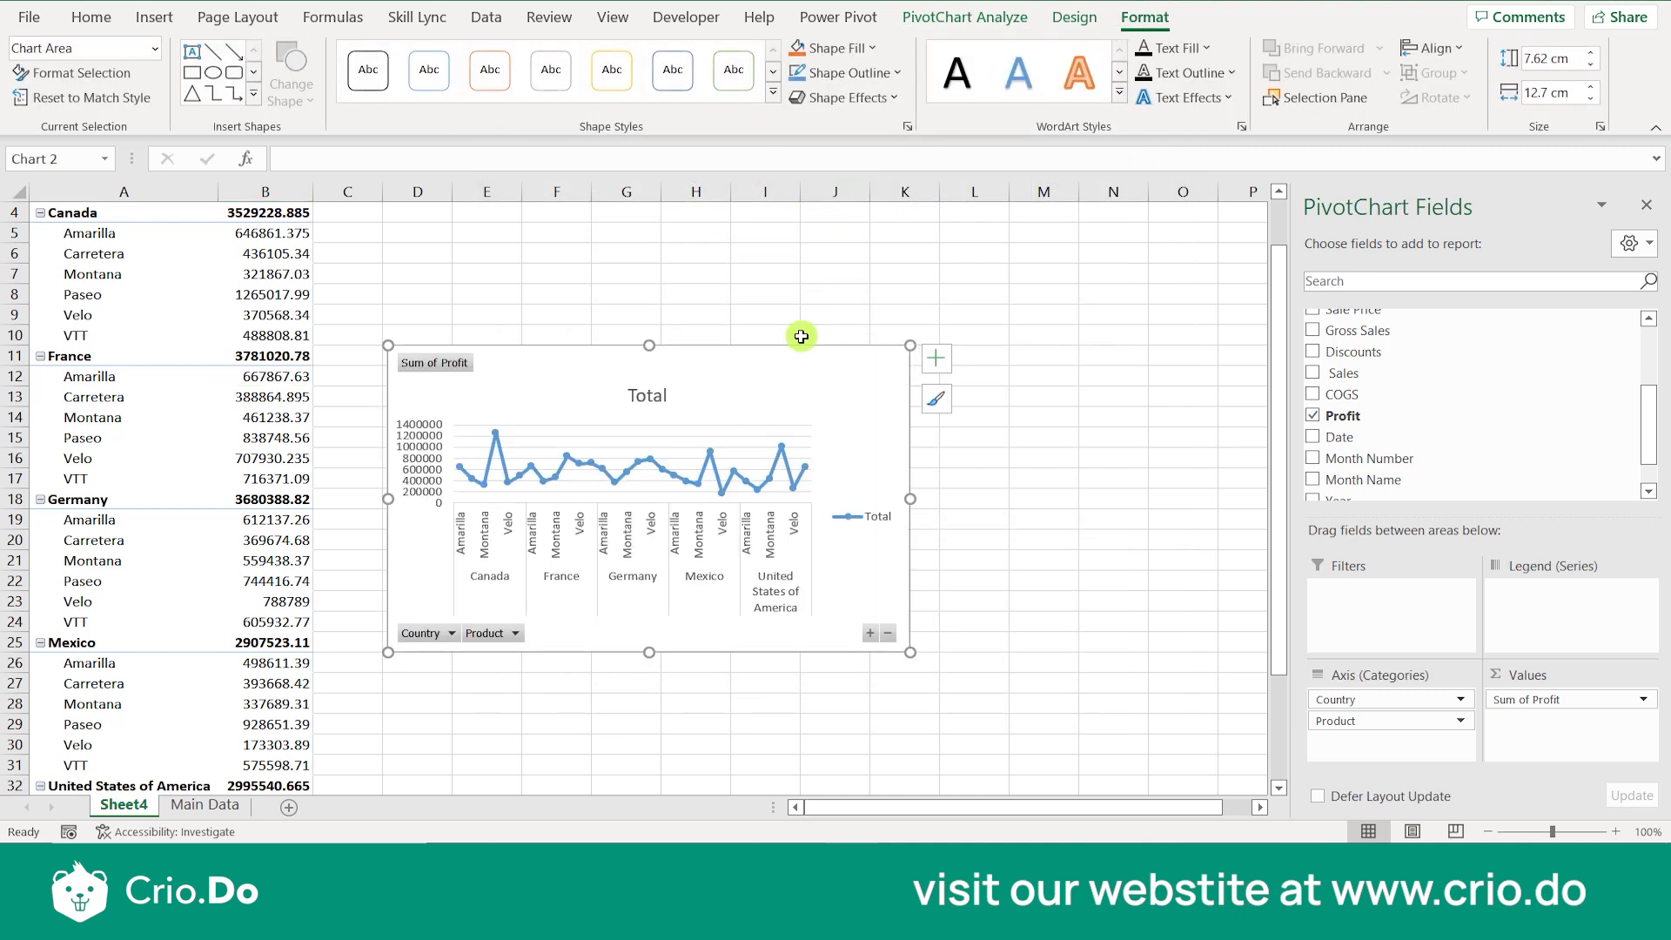
drag(910, 653, 1131, 766)
scroll(861, 638, down, 2)
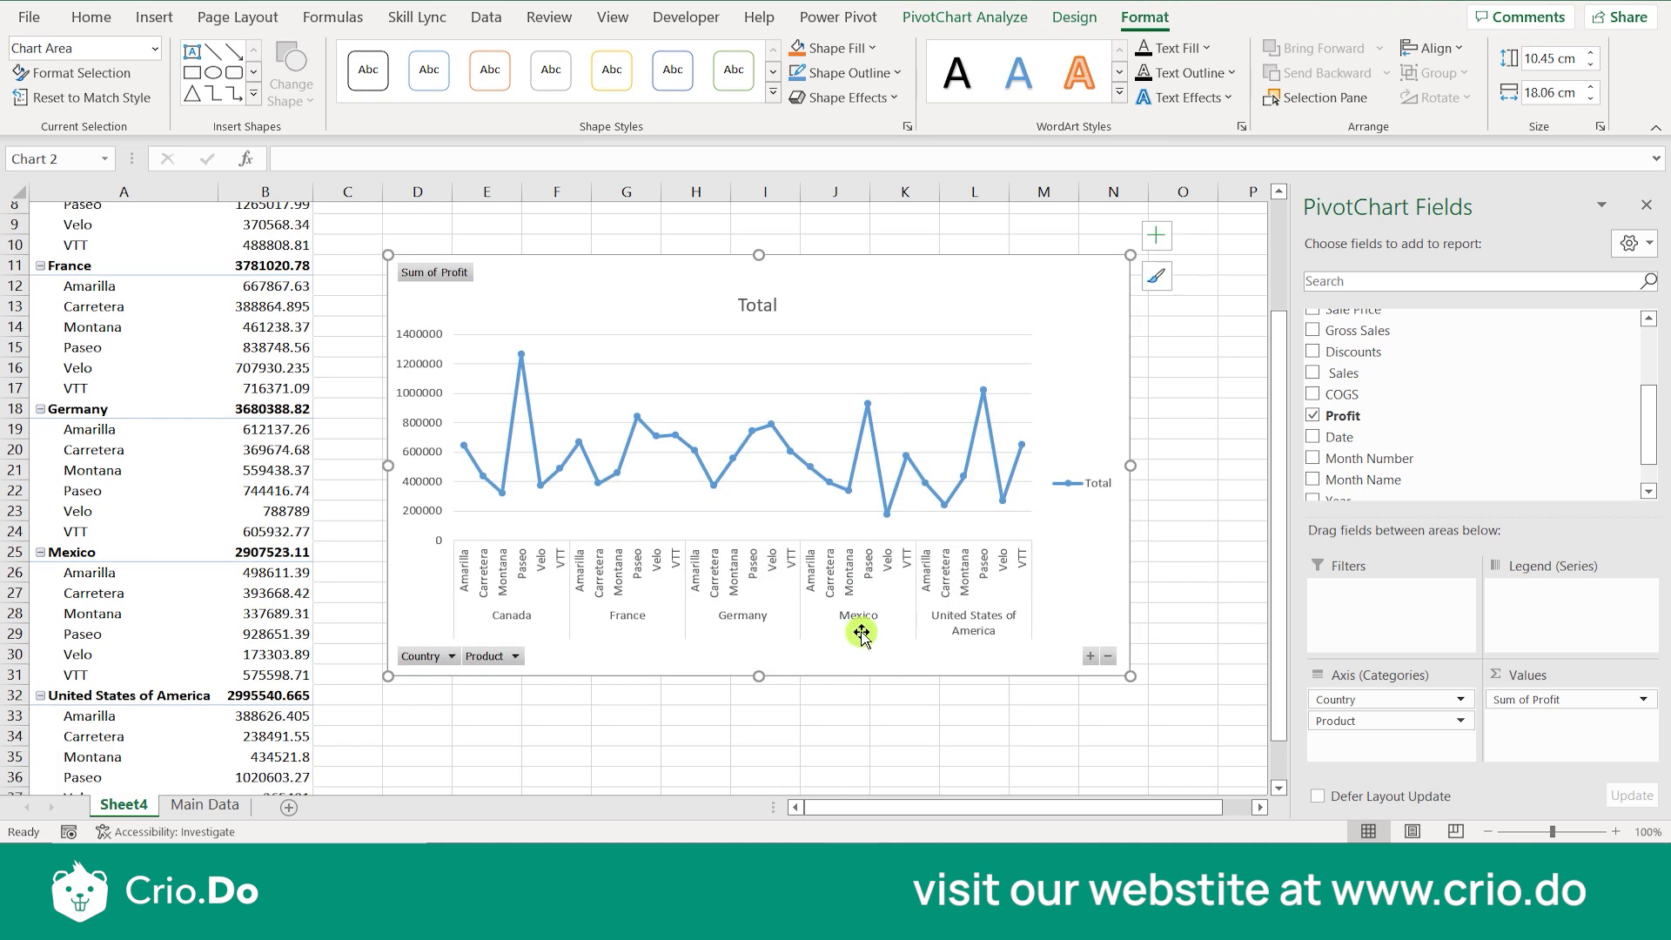
Delete the Line with Markers PivotChart from the worksheet.
mouse_move(485, 449)
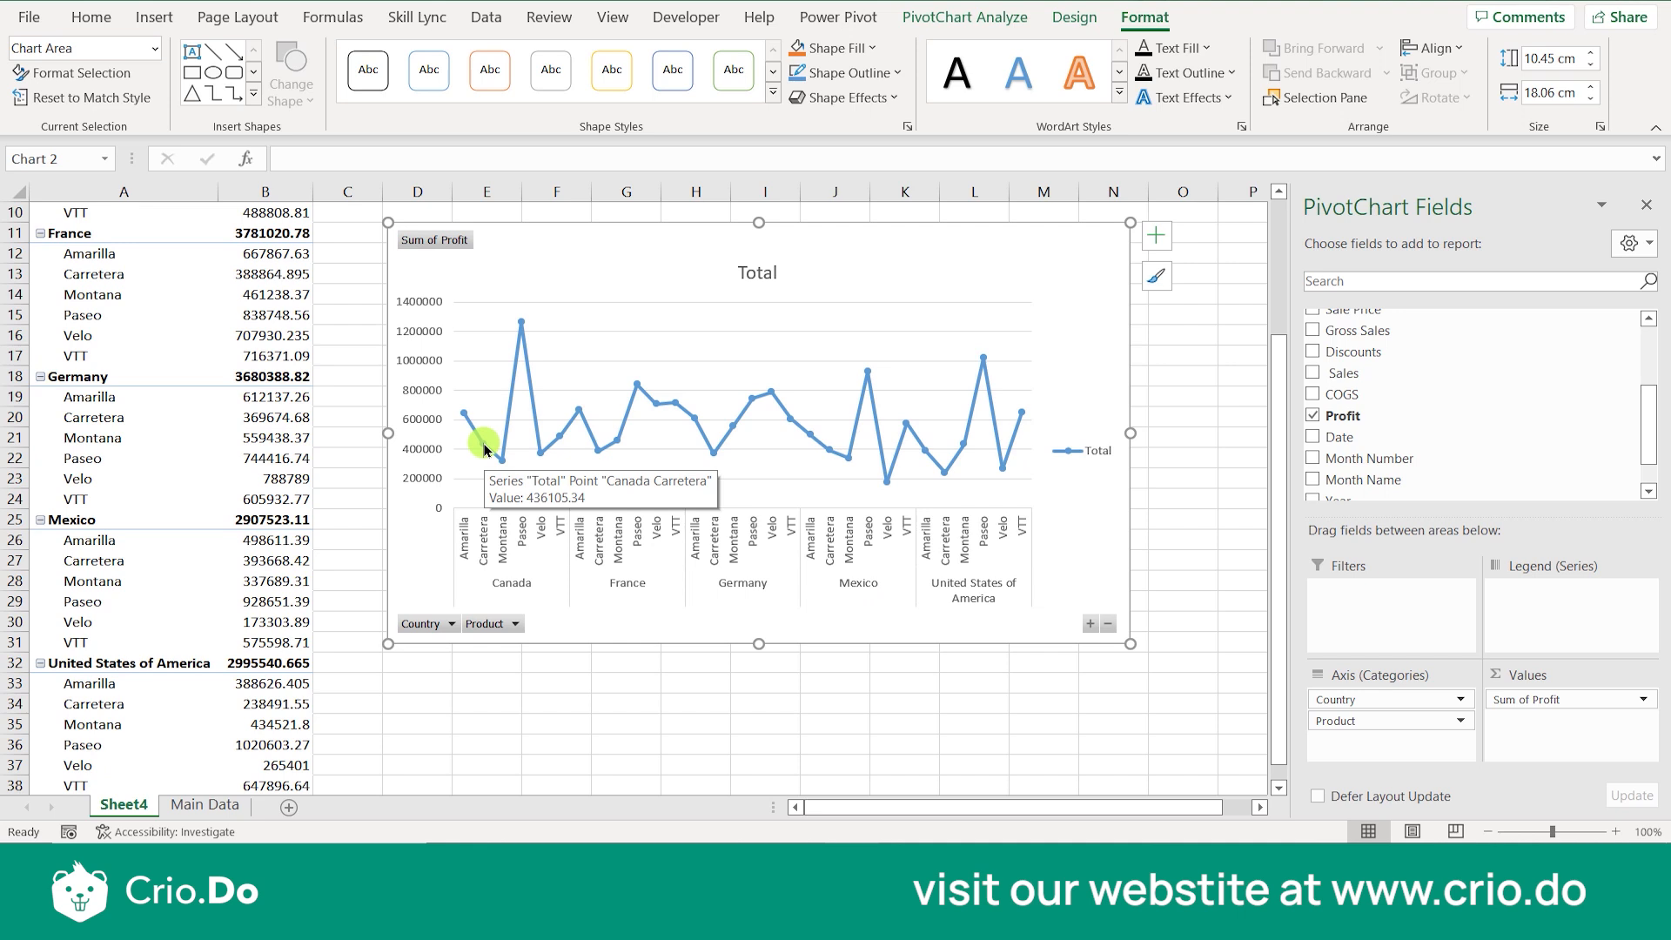
mouse_move(528, 331)
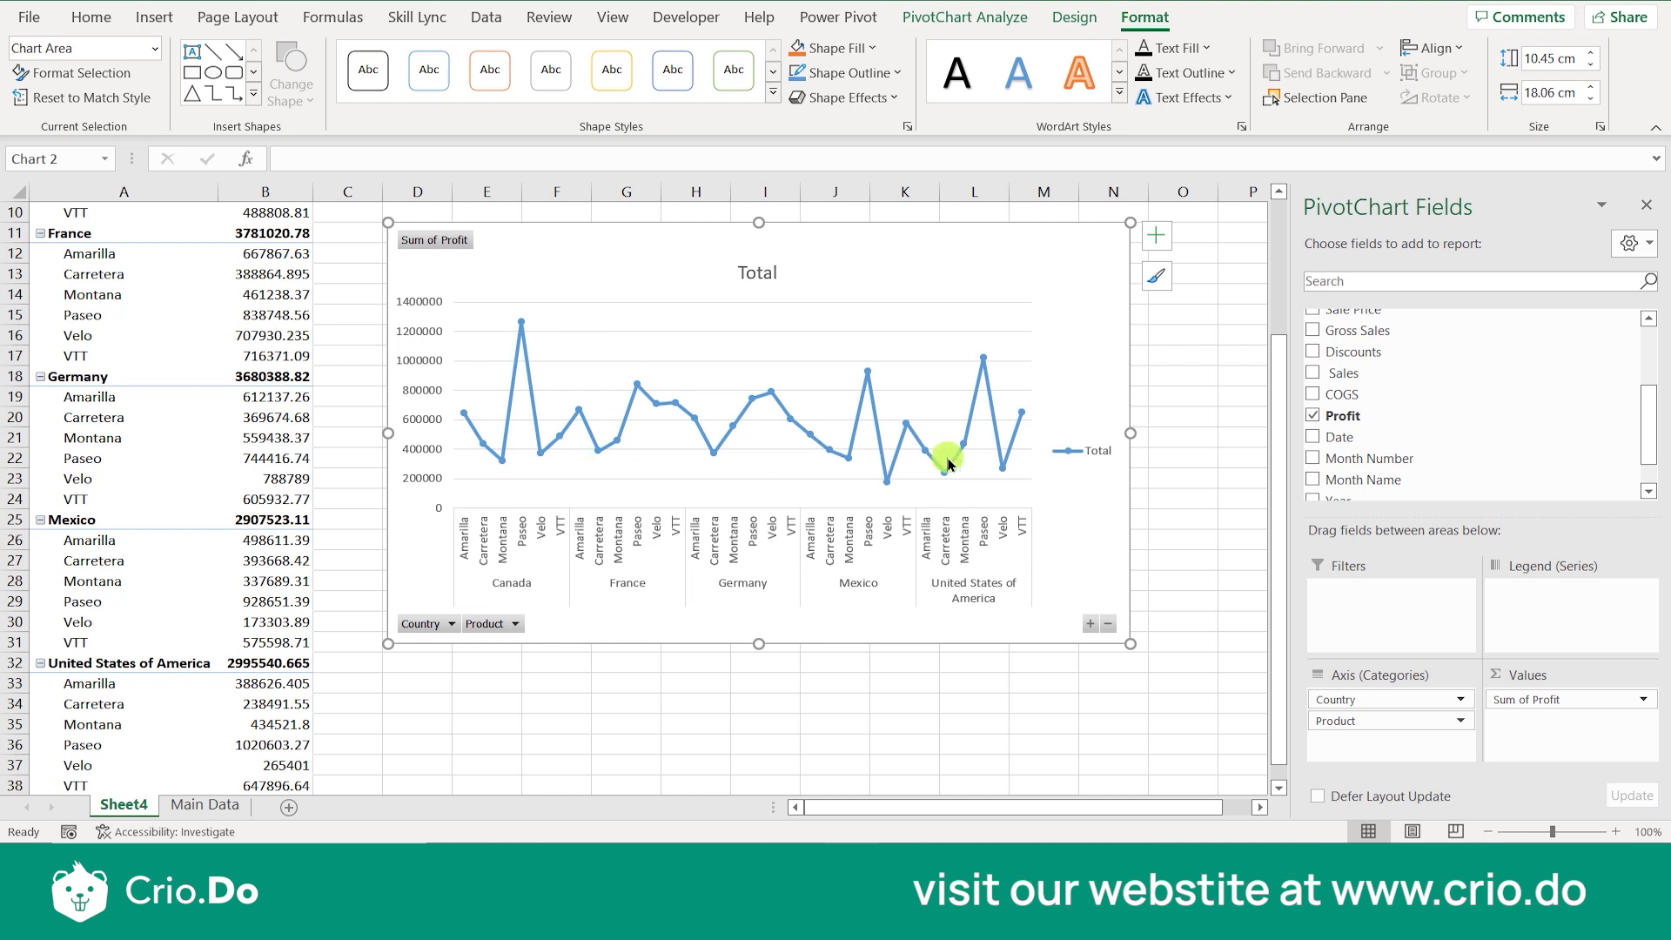
scroll(956, 595, up, 1)
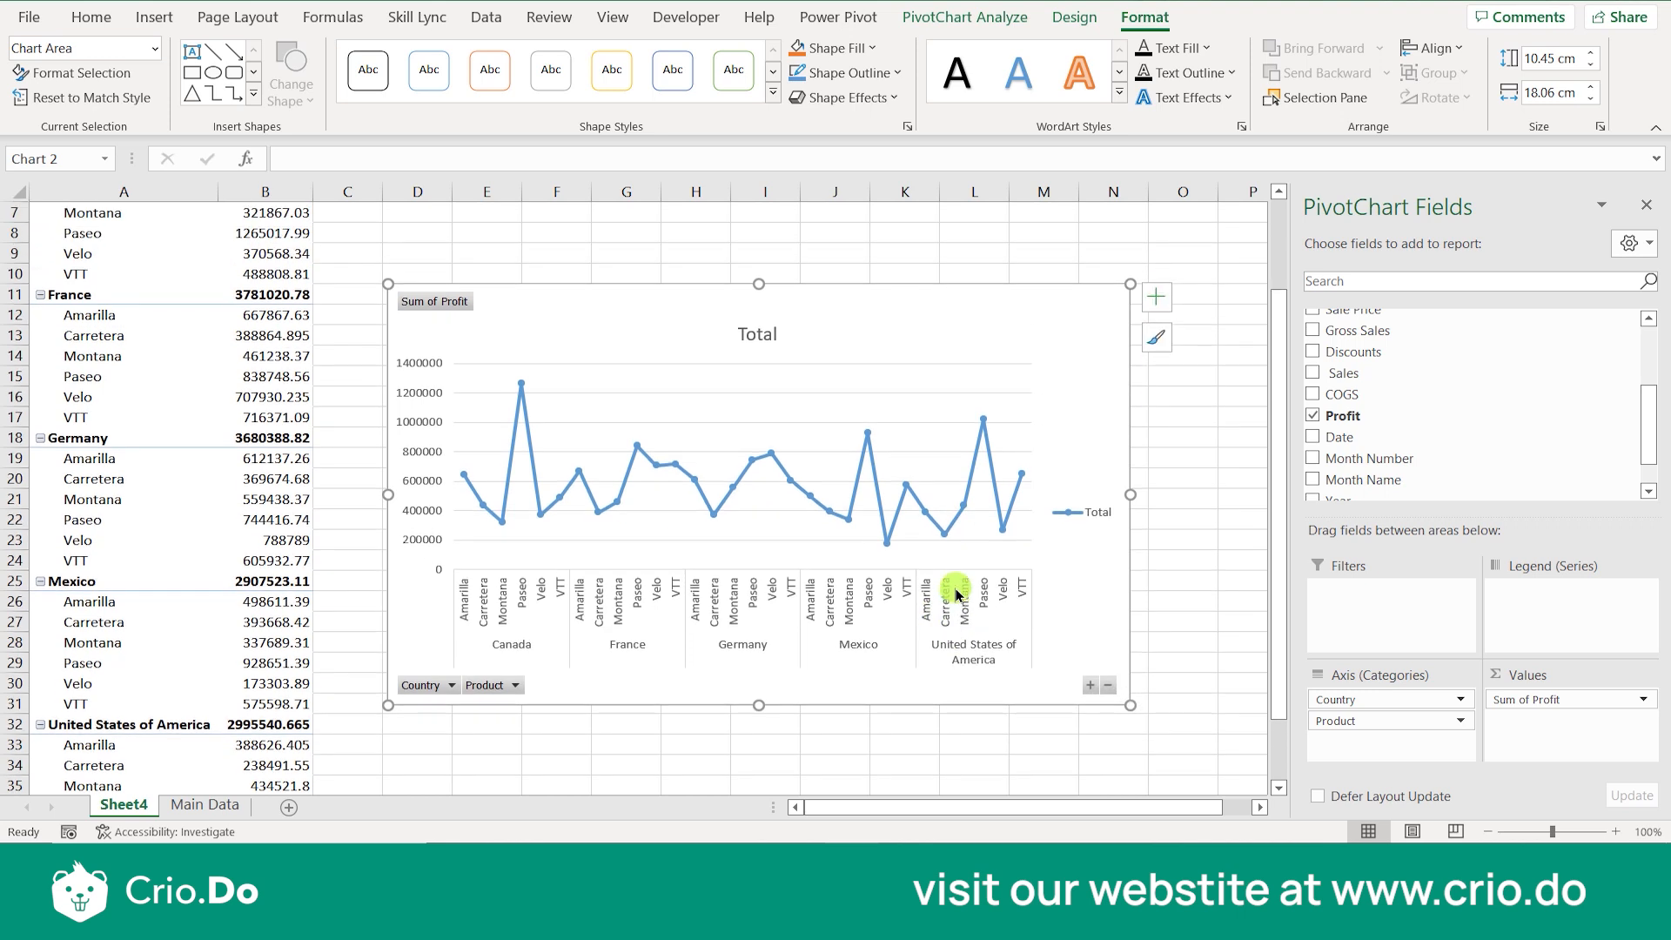
key(Delete)
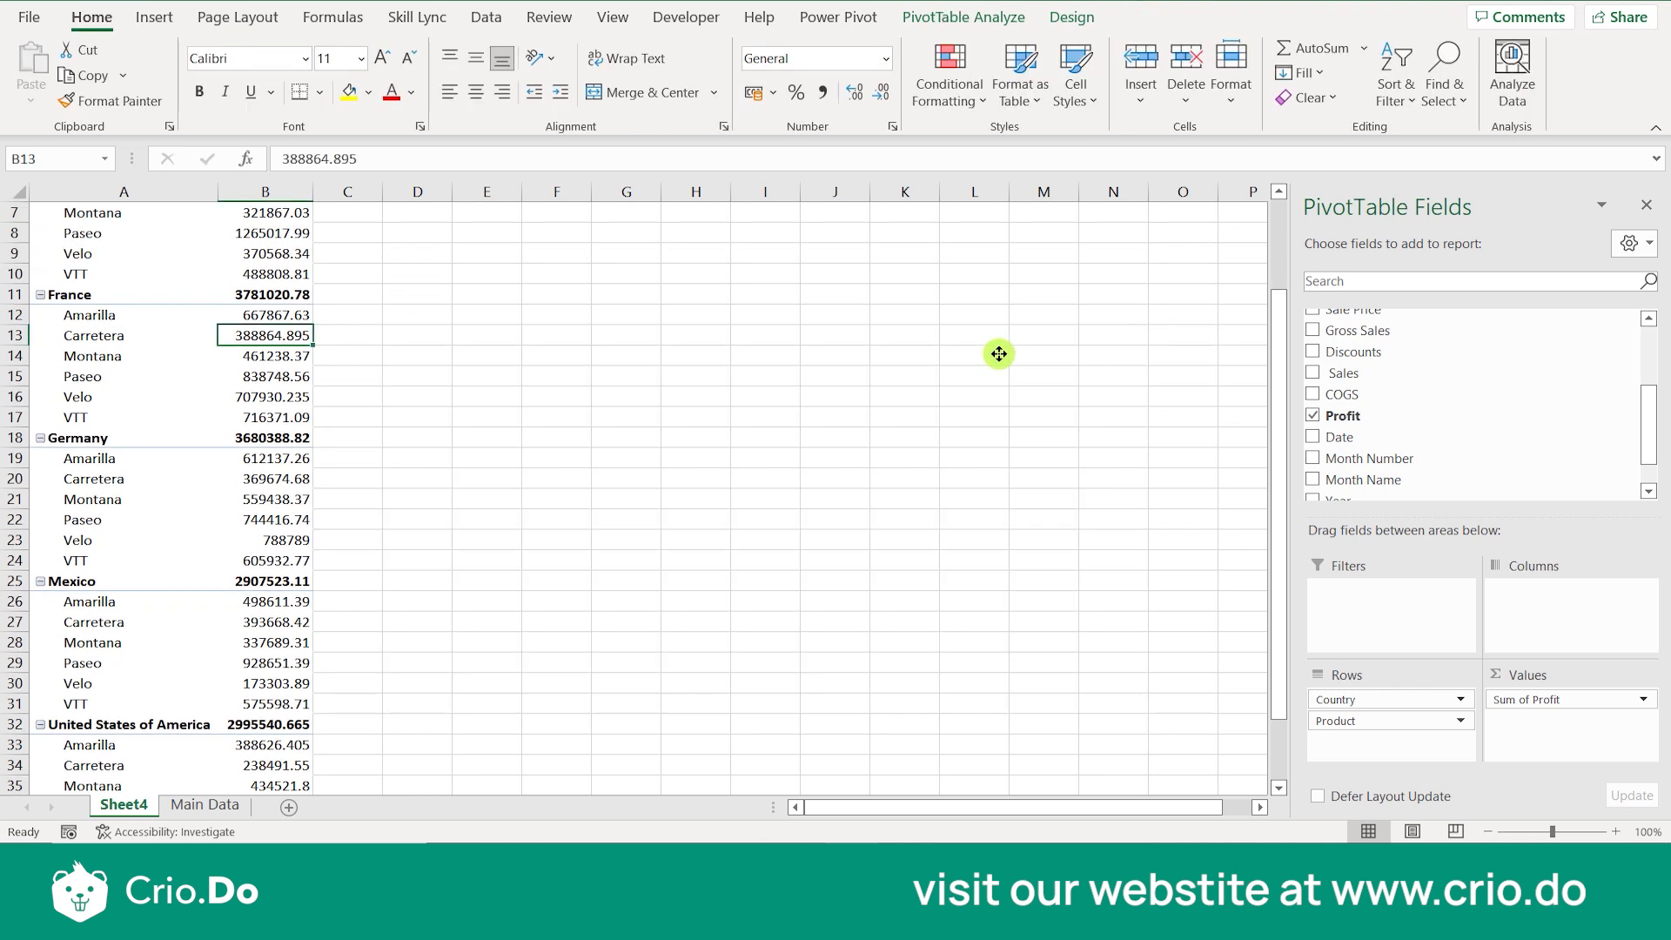
Insert a 3-D Column PivotChart for the PivotTable and enlarge it to about 10.55 cm high by 18.63 cm wide.
click(936, 16)
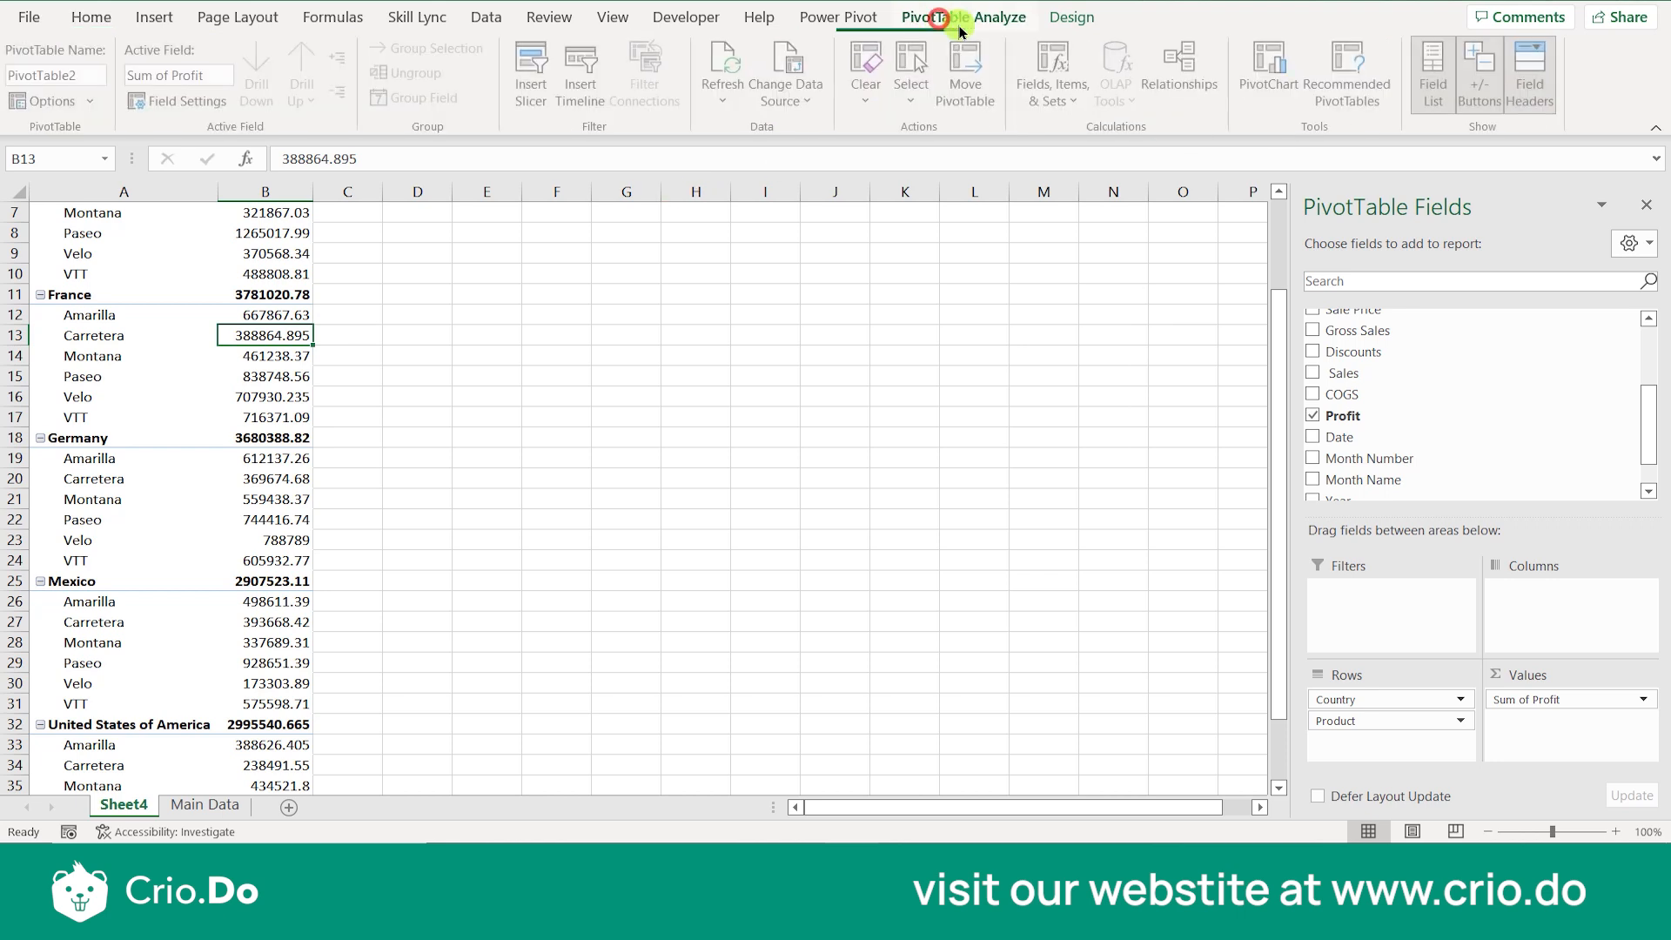
click(1270, 77)
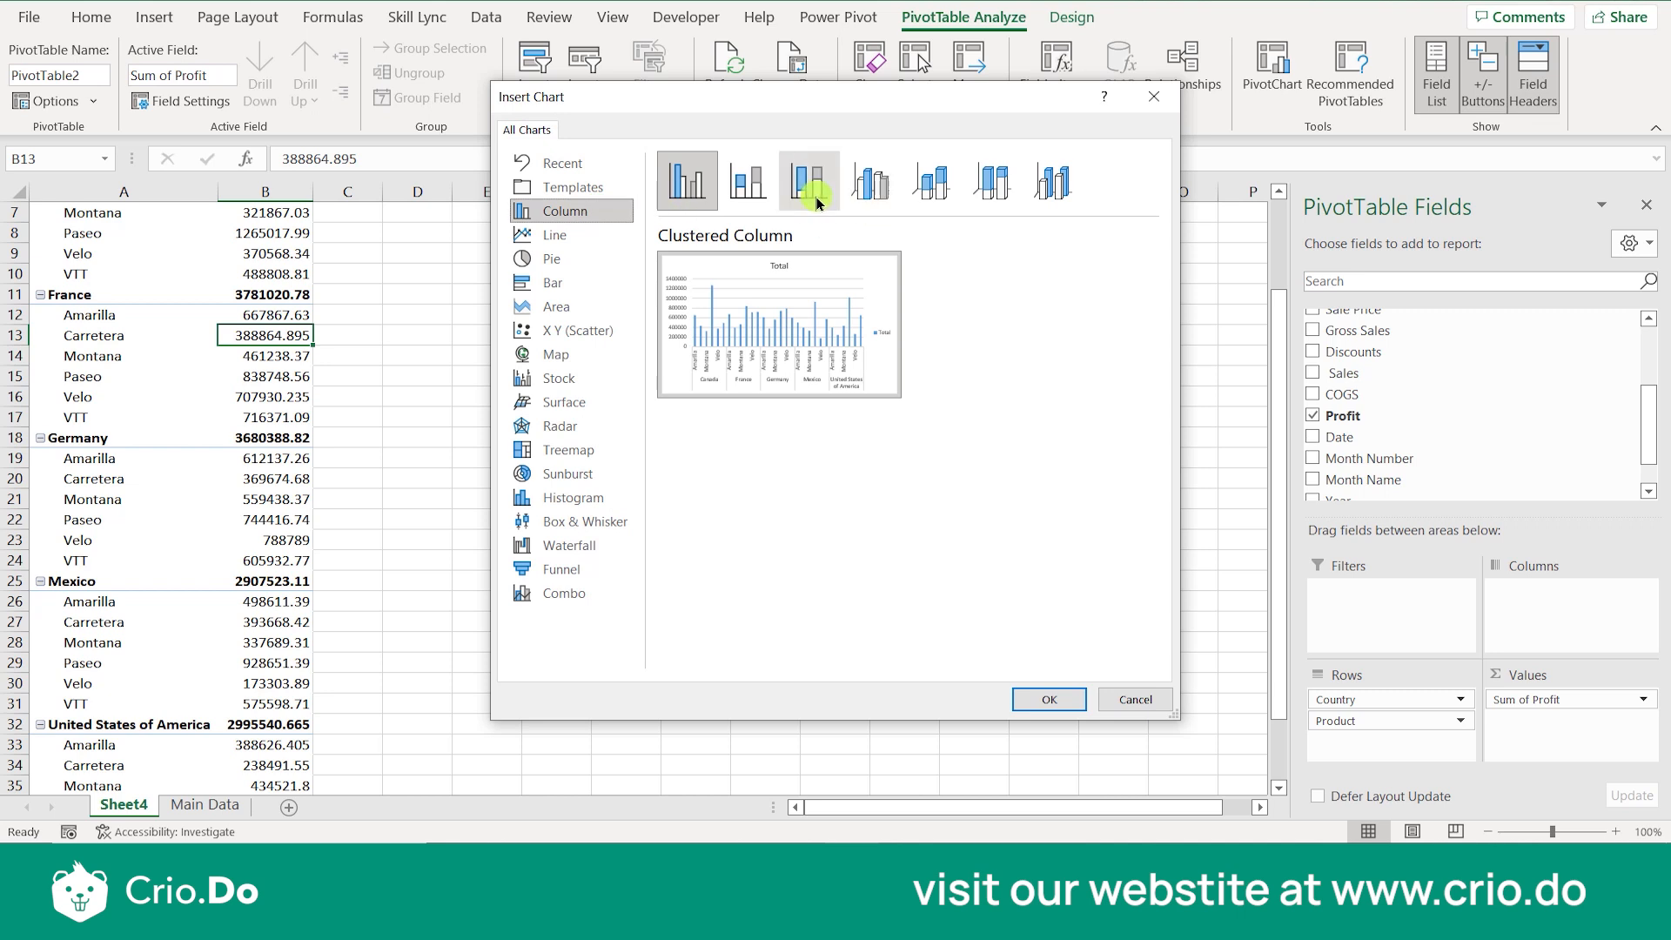
click(1057, 202)
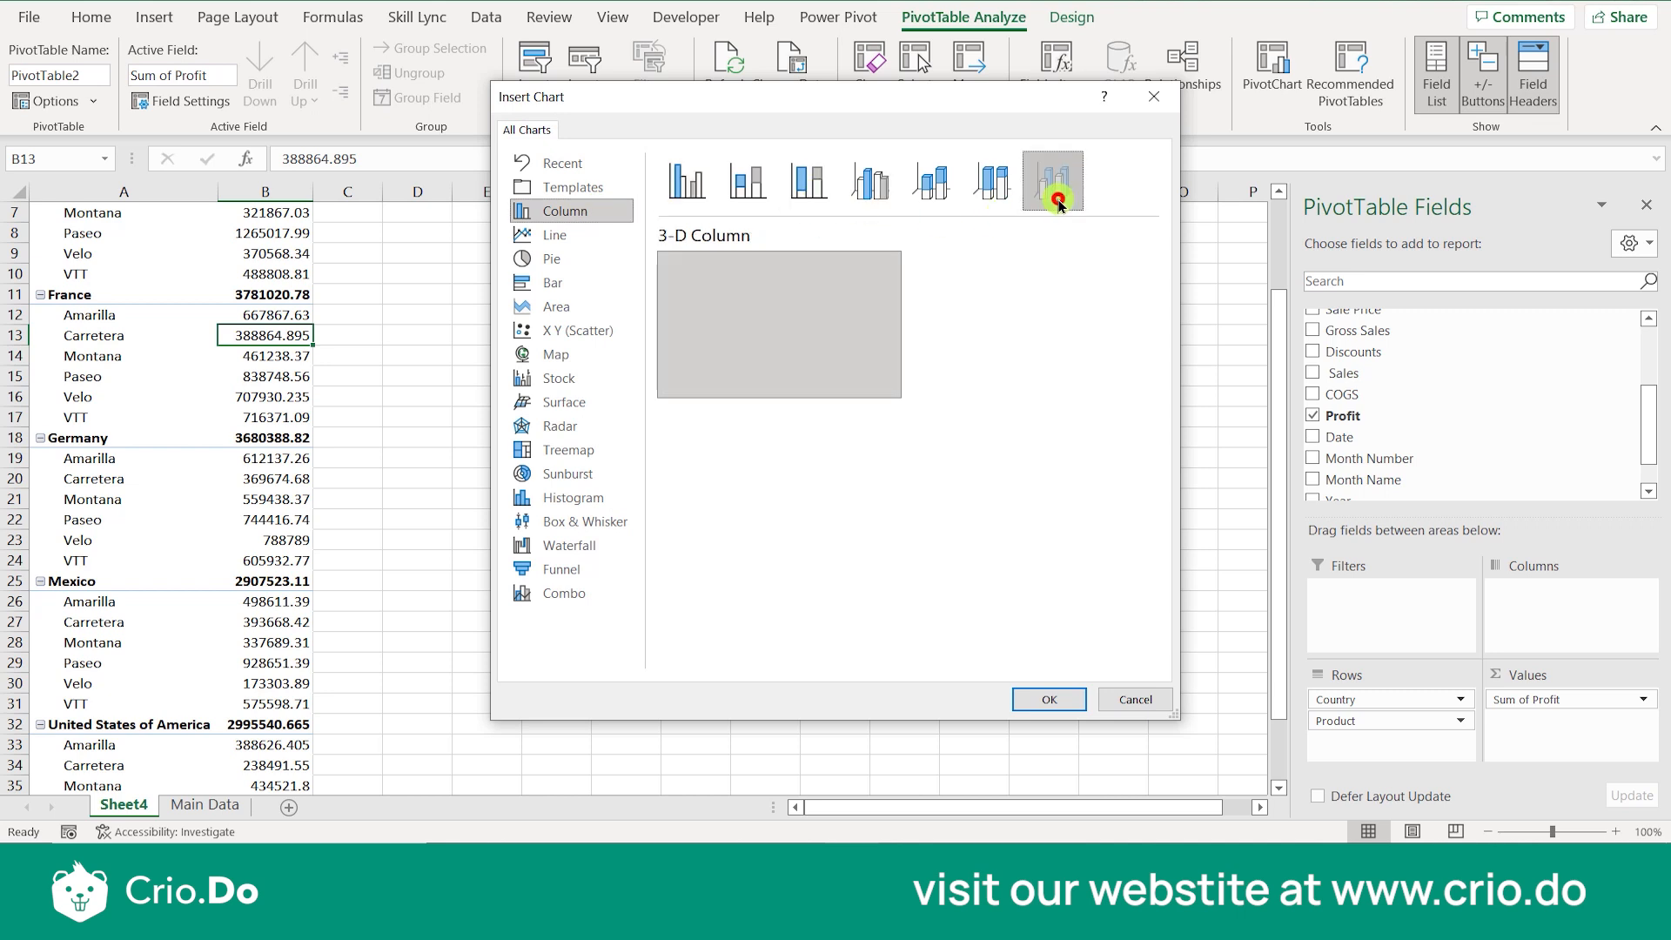
click(1049, 700)
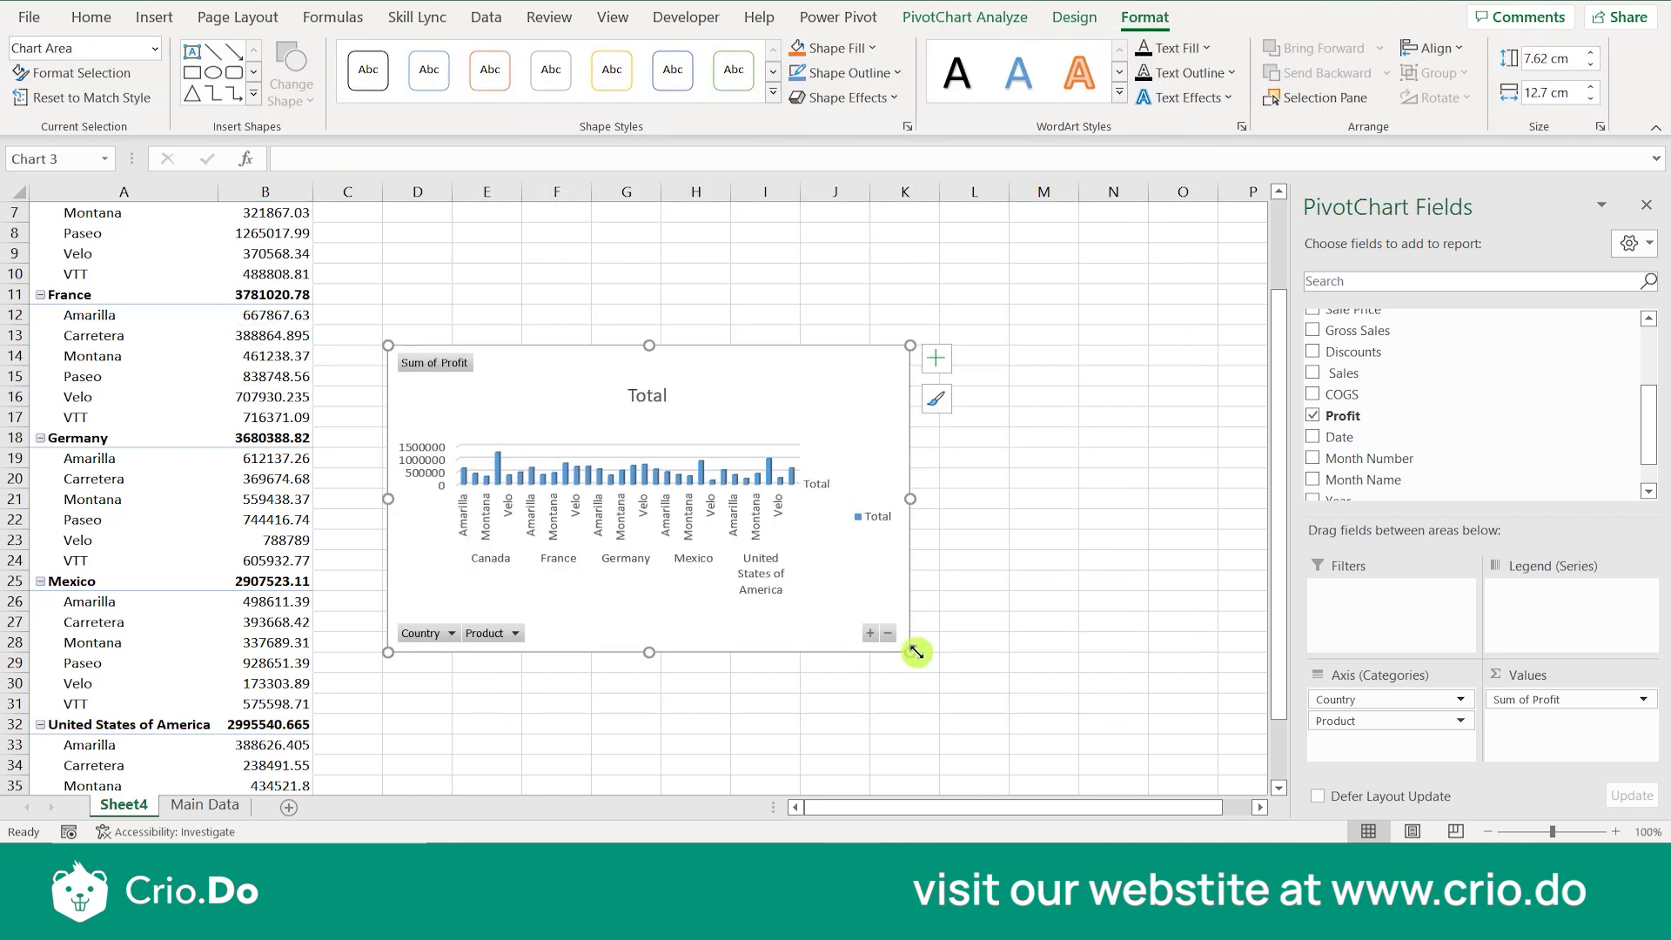
drag(912, 652, 1154, 771)
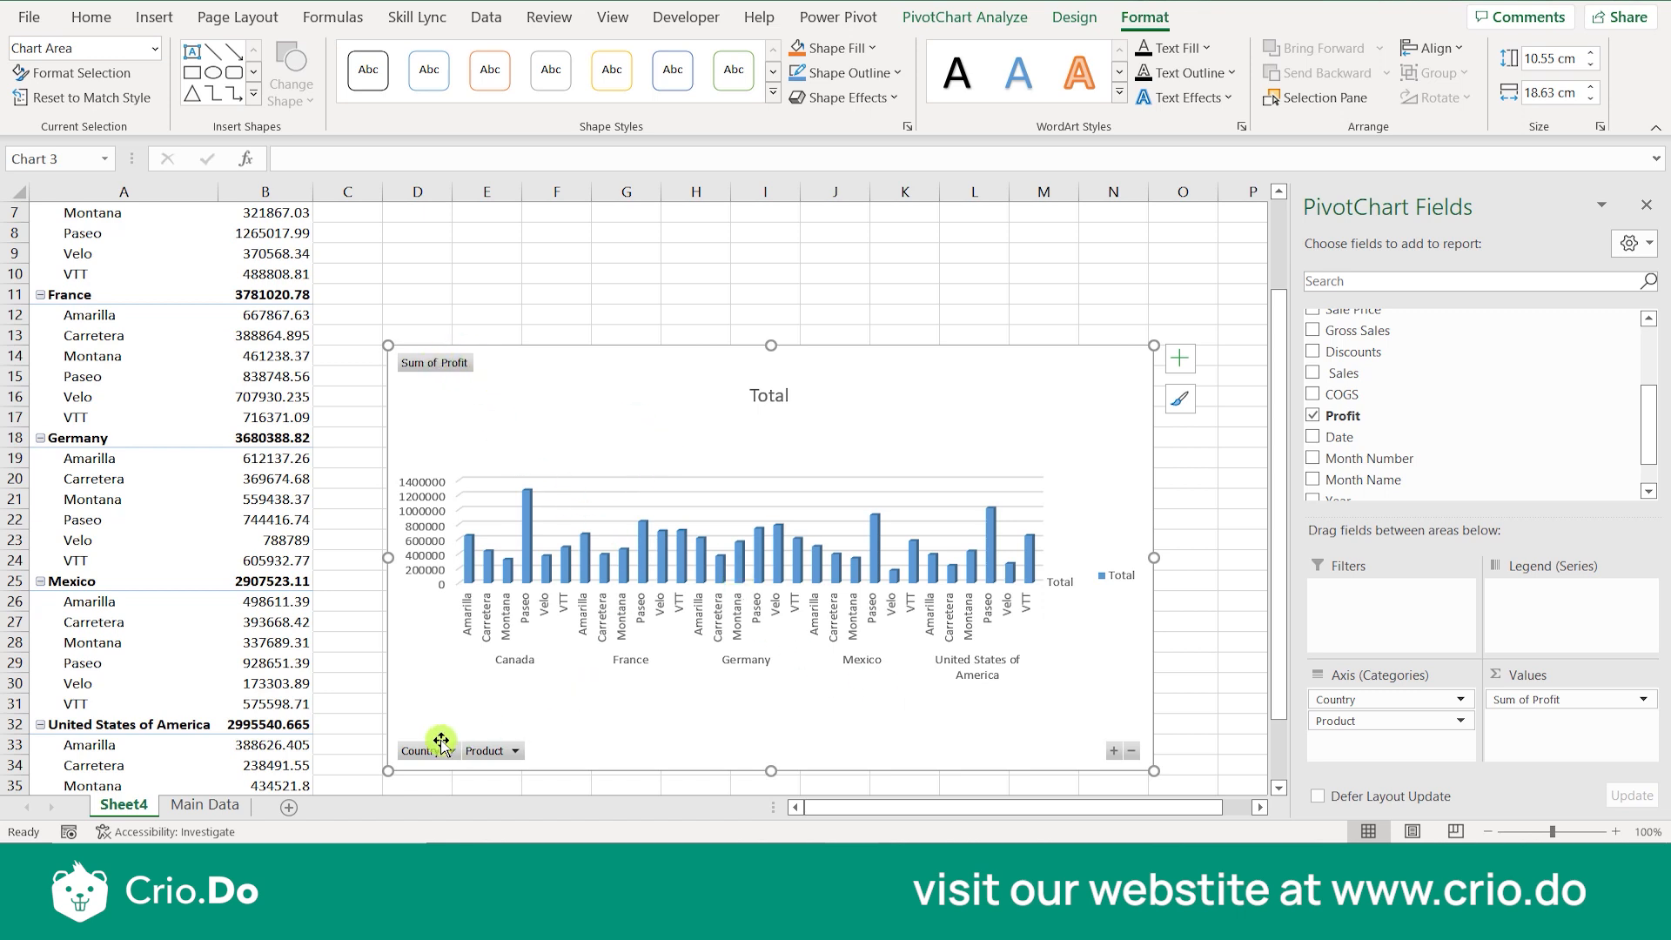
Expand the entire field in the 3-D Column PivotChart, and delete that chart from the worksheet.
click(1112, 751)
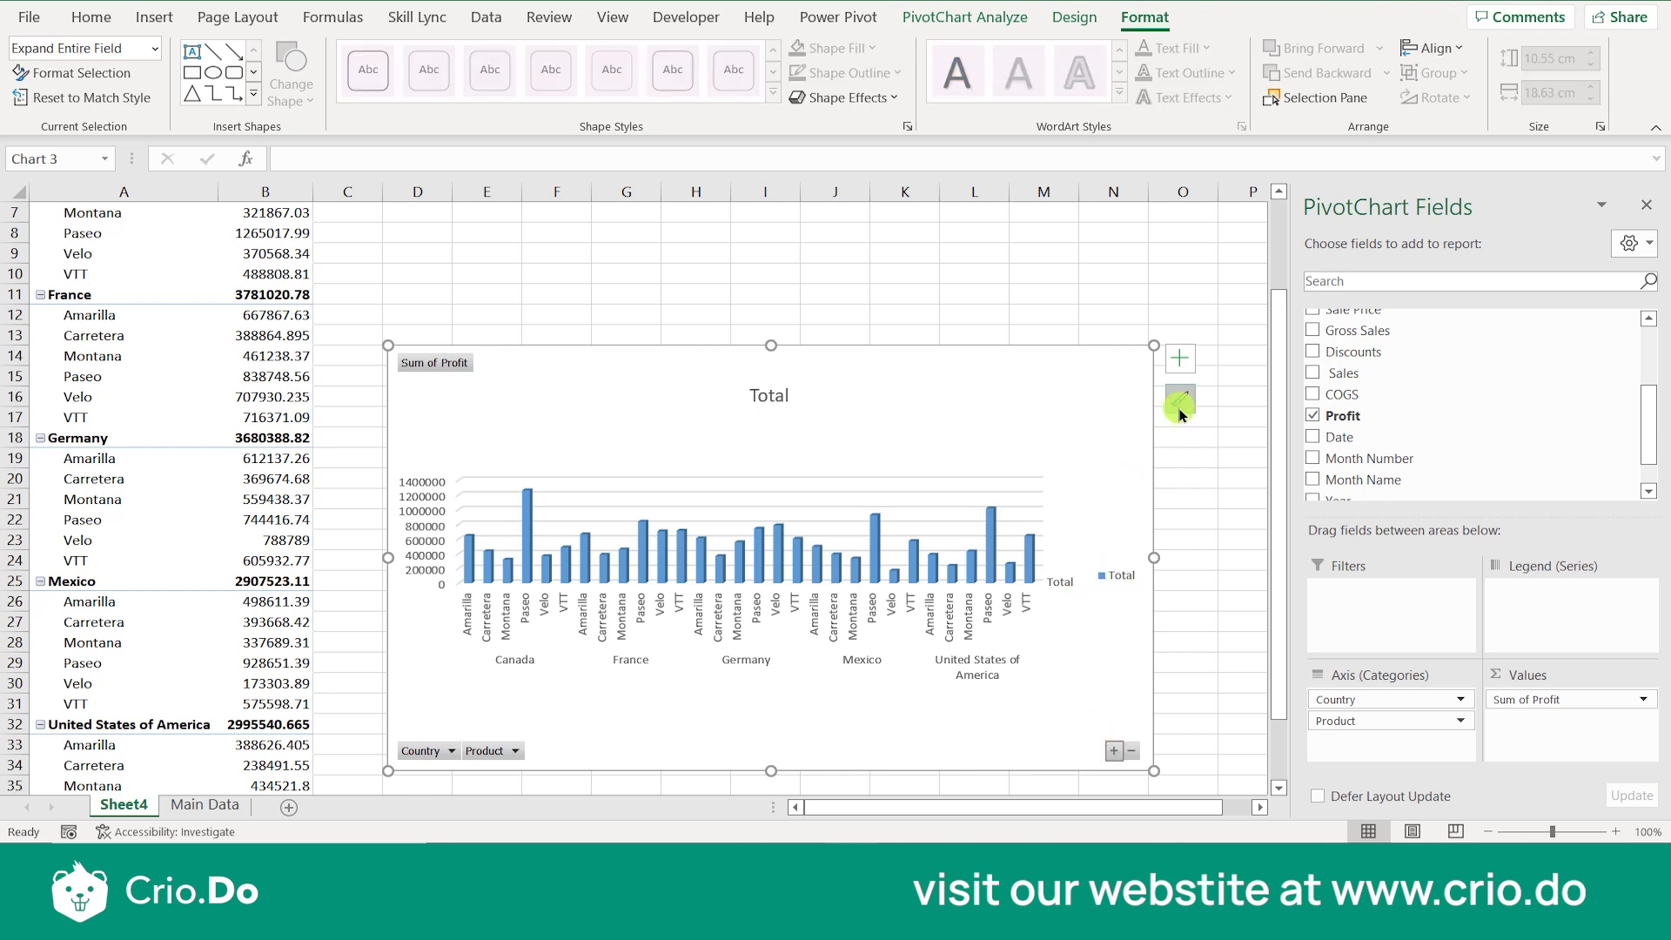
click(1041, 396)
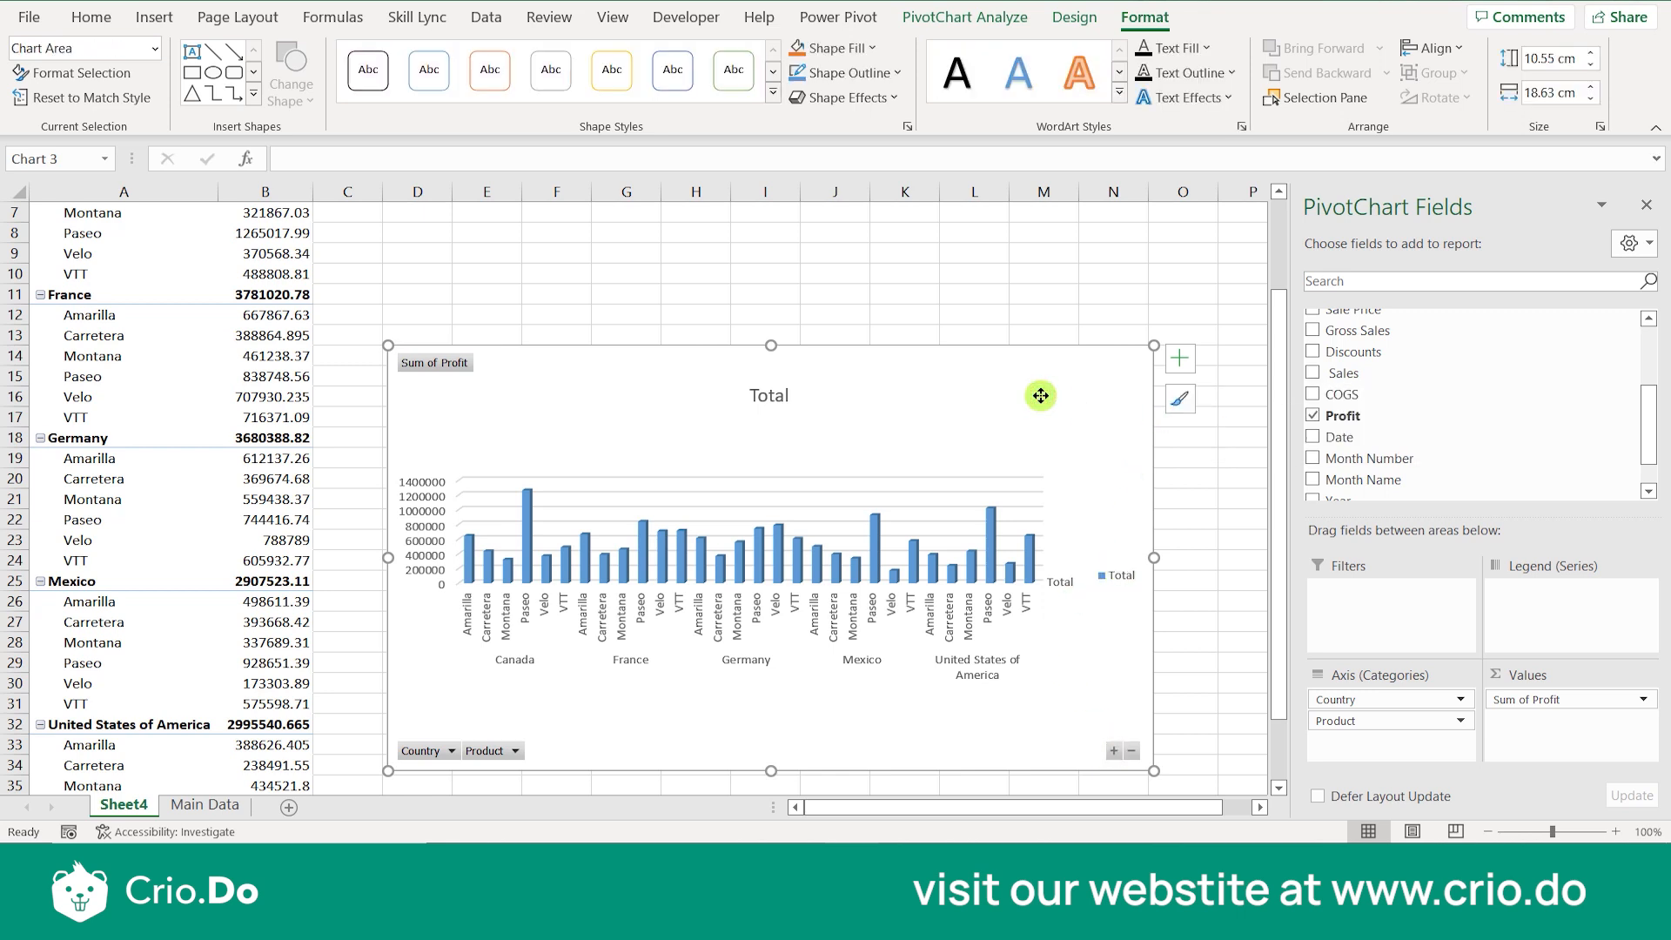
key(Delete)
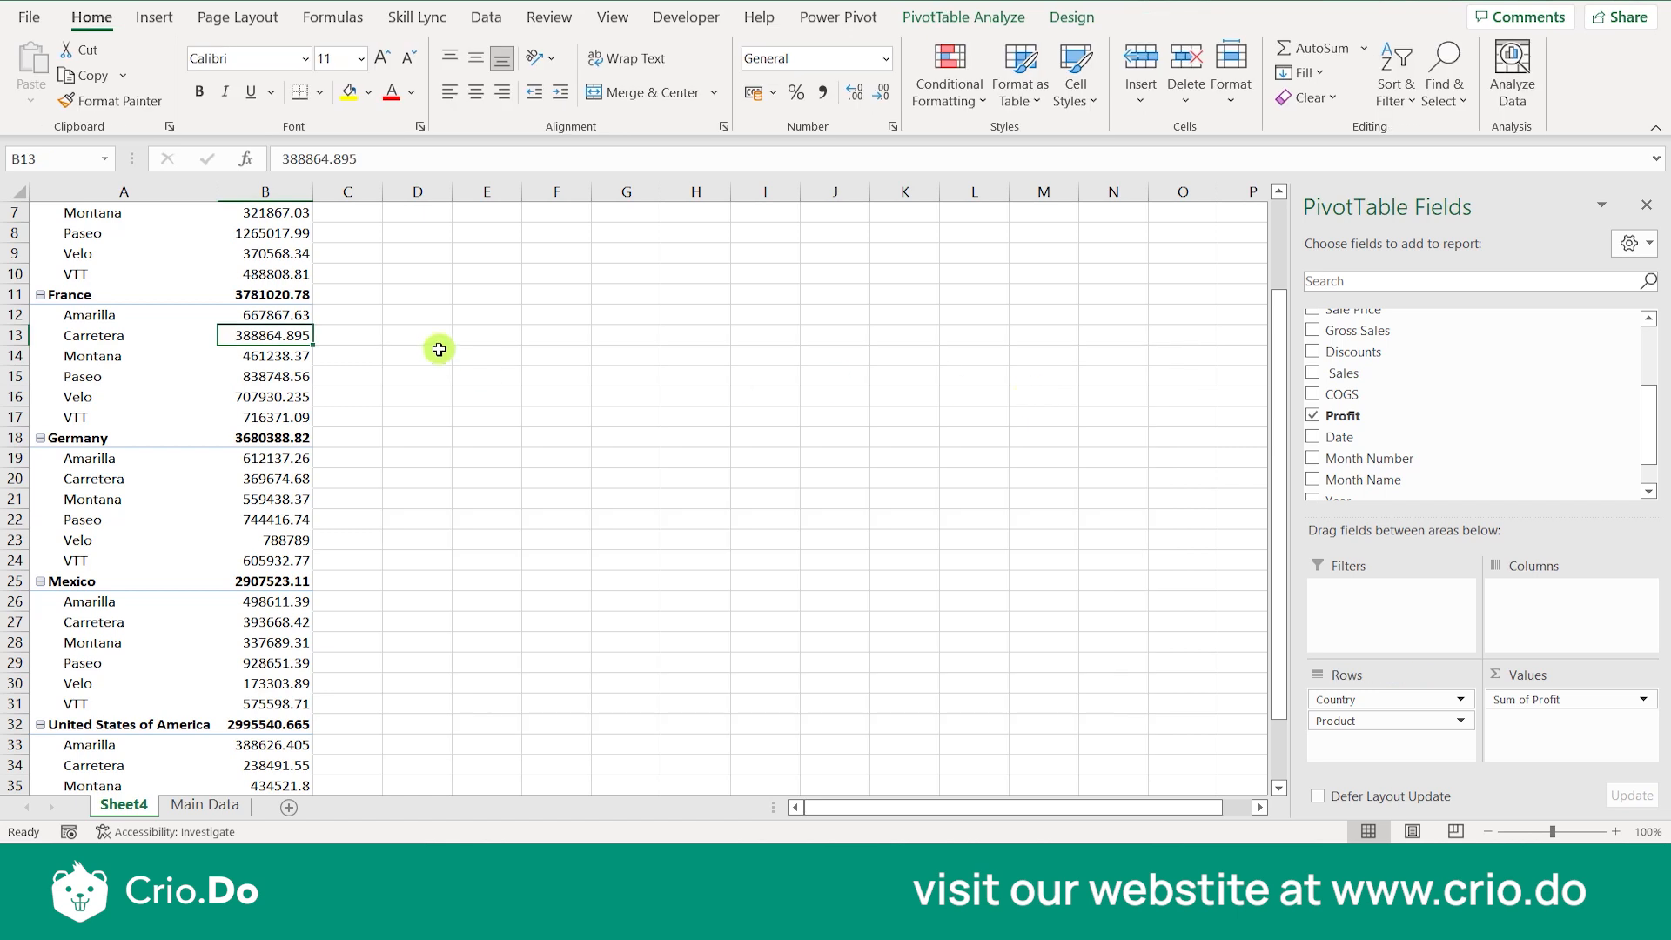
Insert a Pie PivotChart for the PivotTable and enlarge it to about 10.91 cm high by 19.11 cm wide.
click(954, 17)
click(1272, 103)
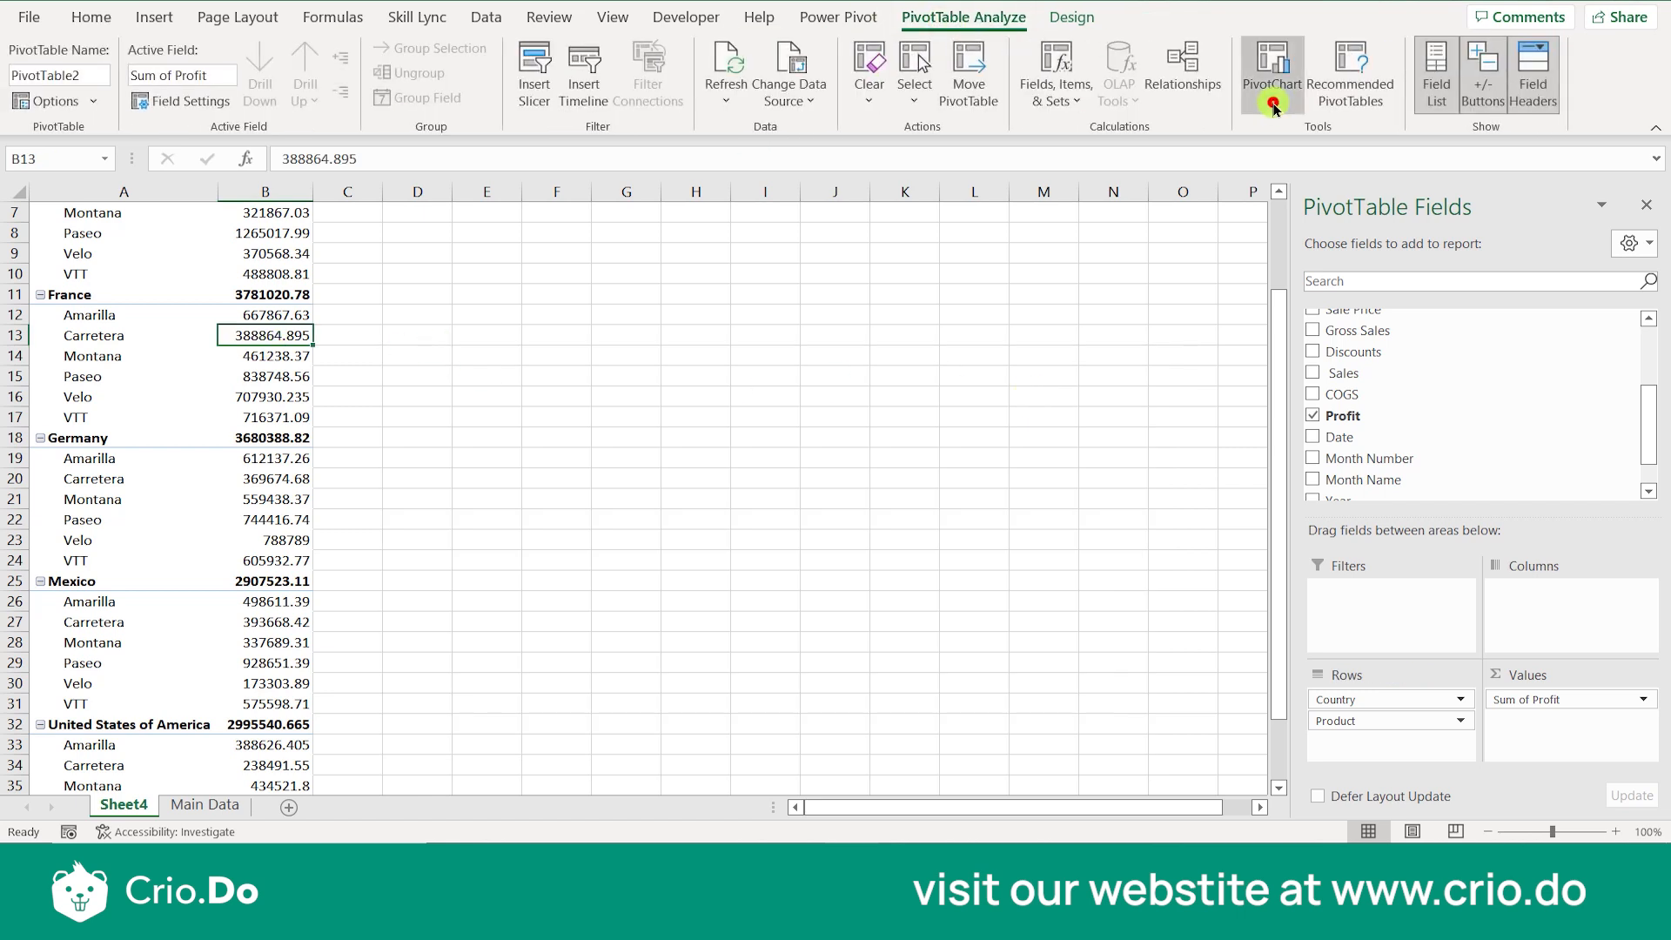
mouse_move(724, 268)
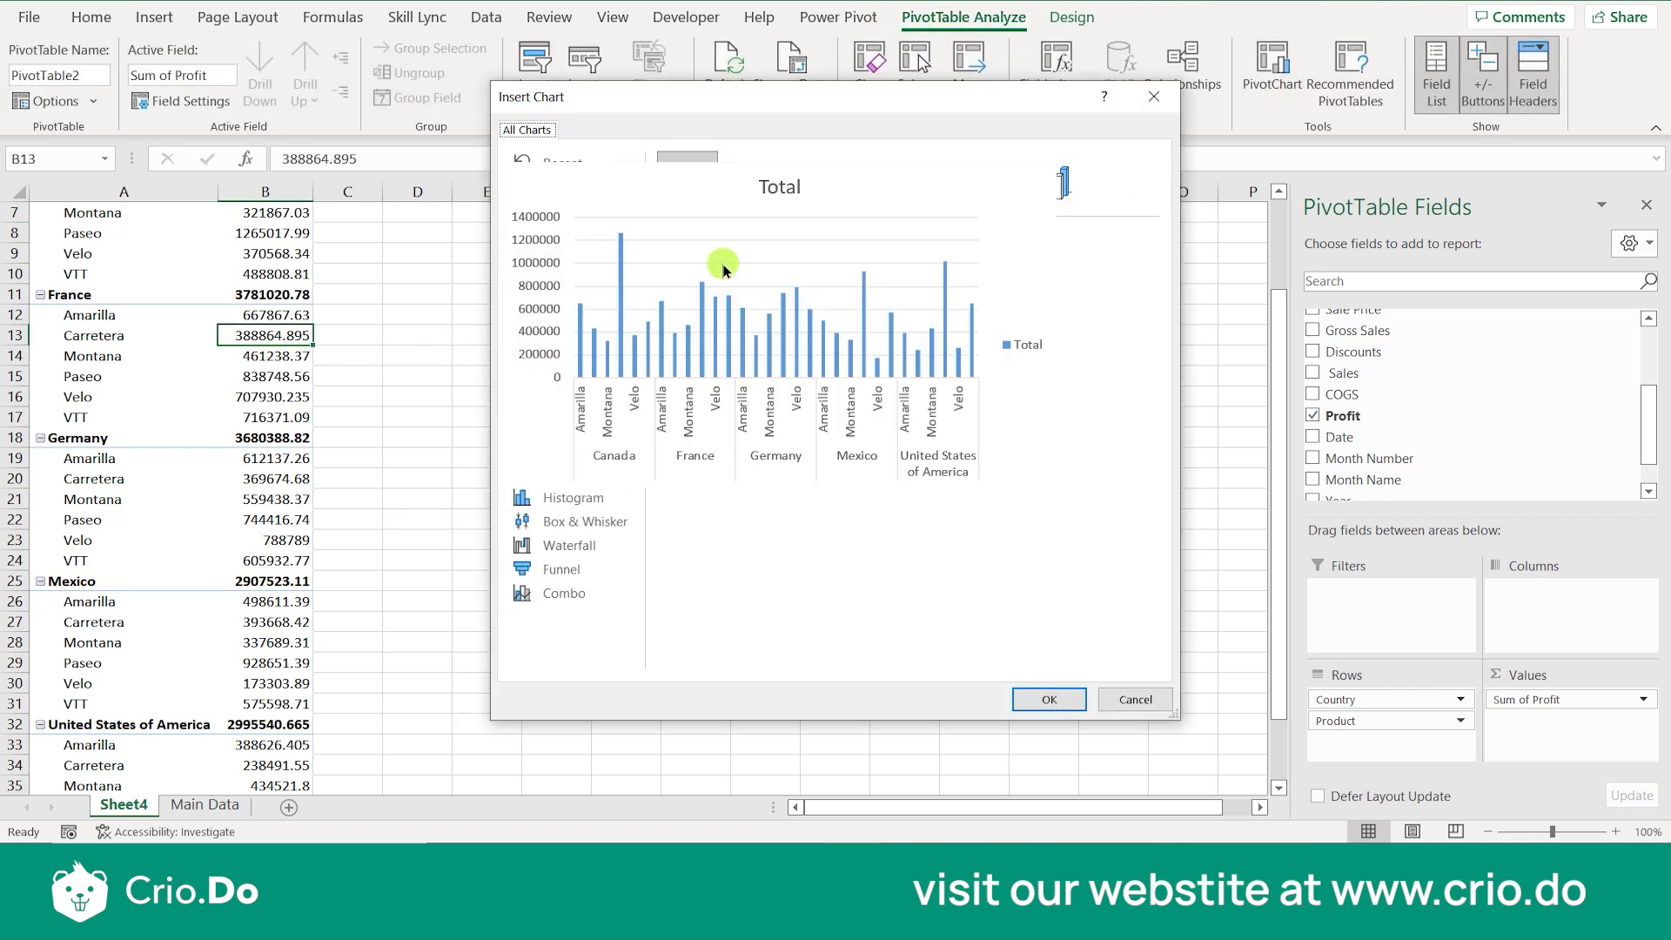
click(552, 258)
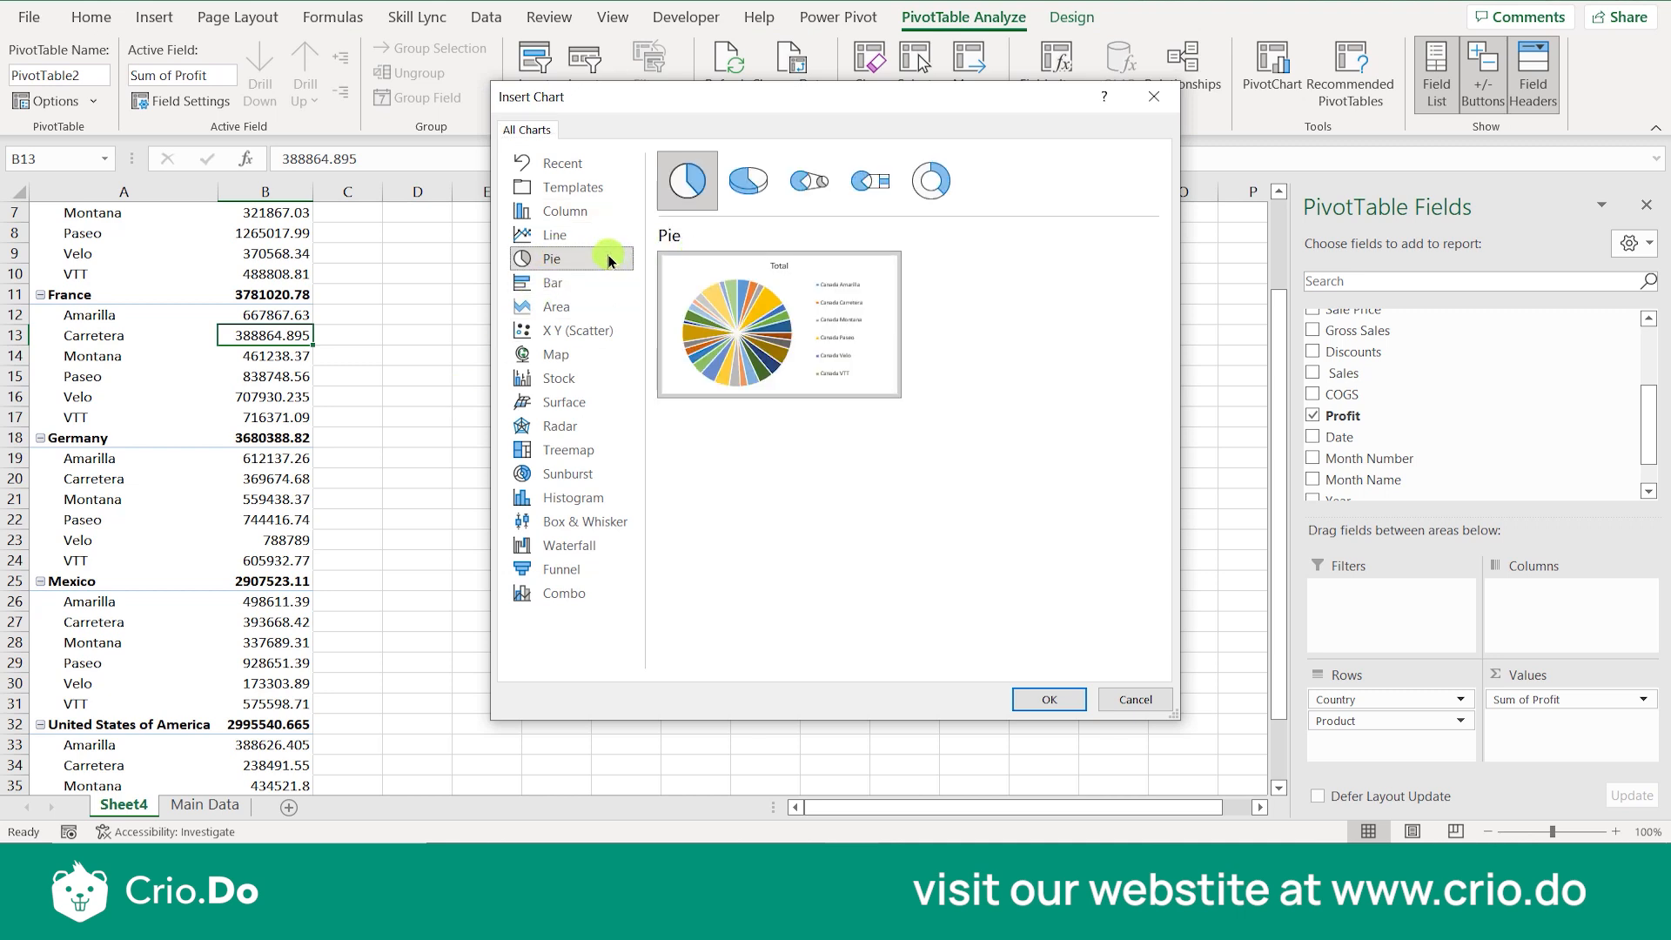
click(1036, 696)
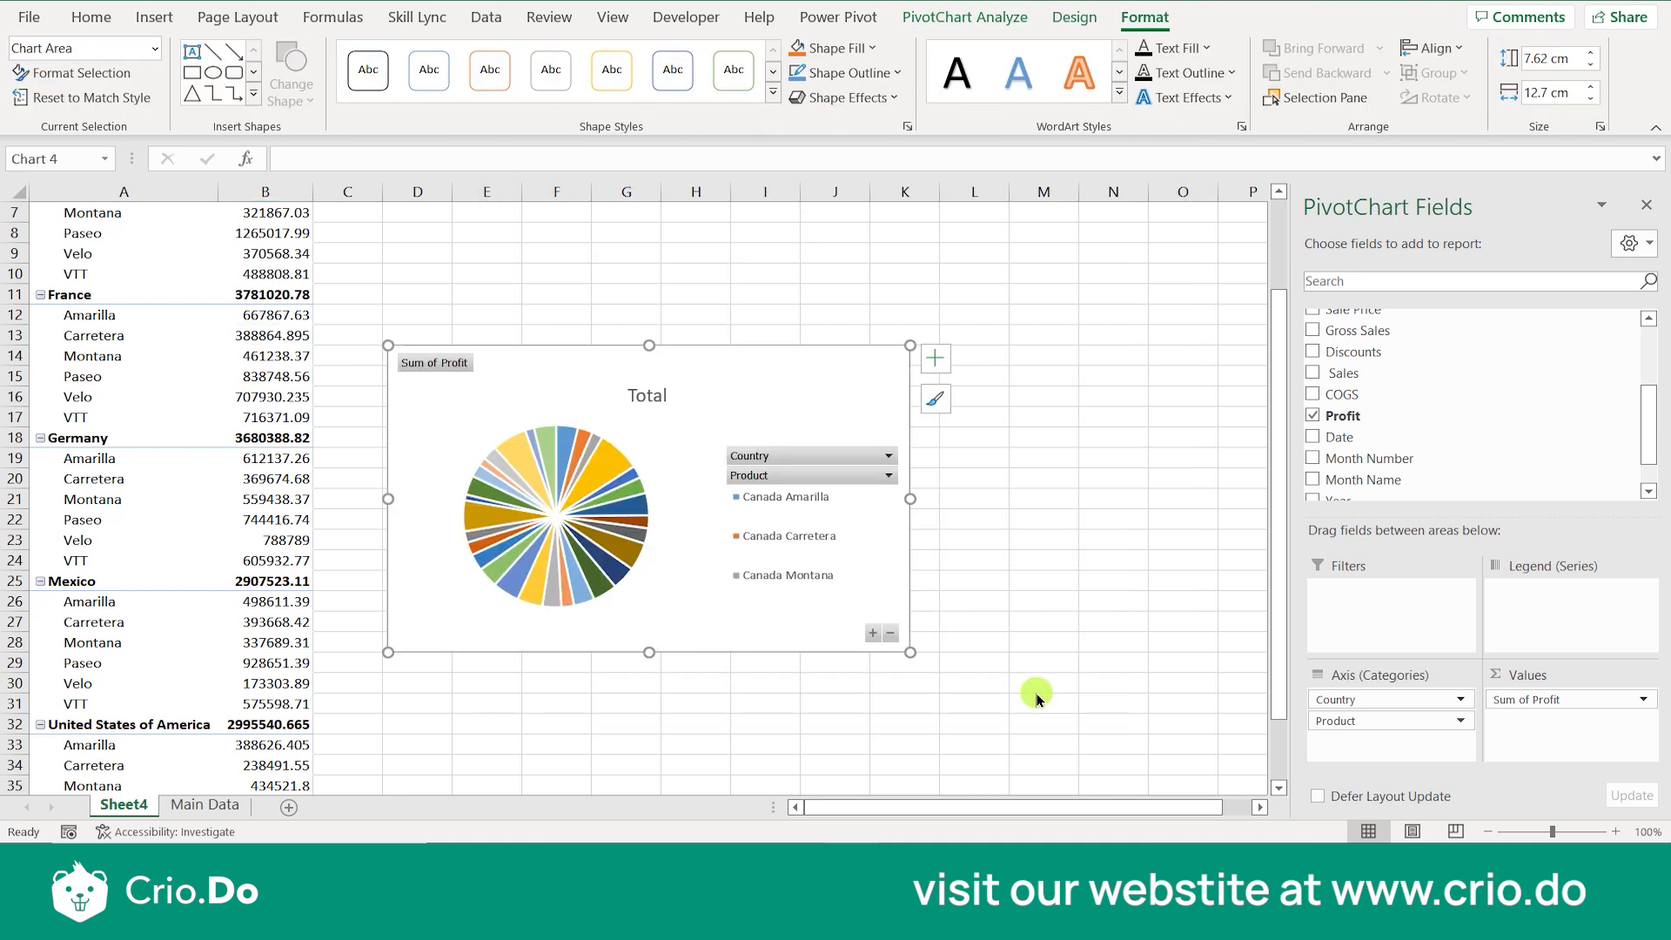
drag(911, 650, 1172, 783)
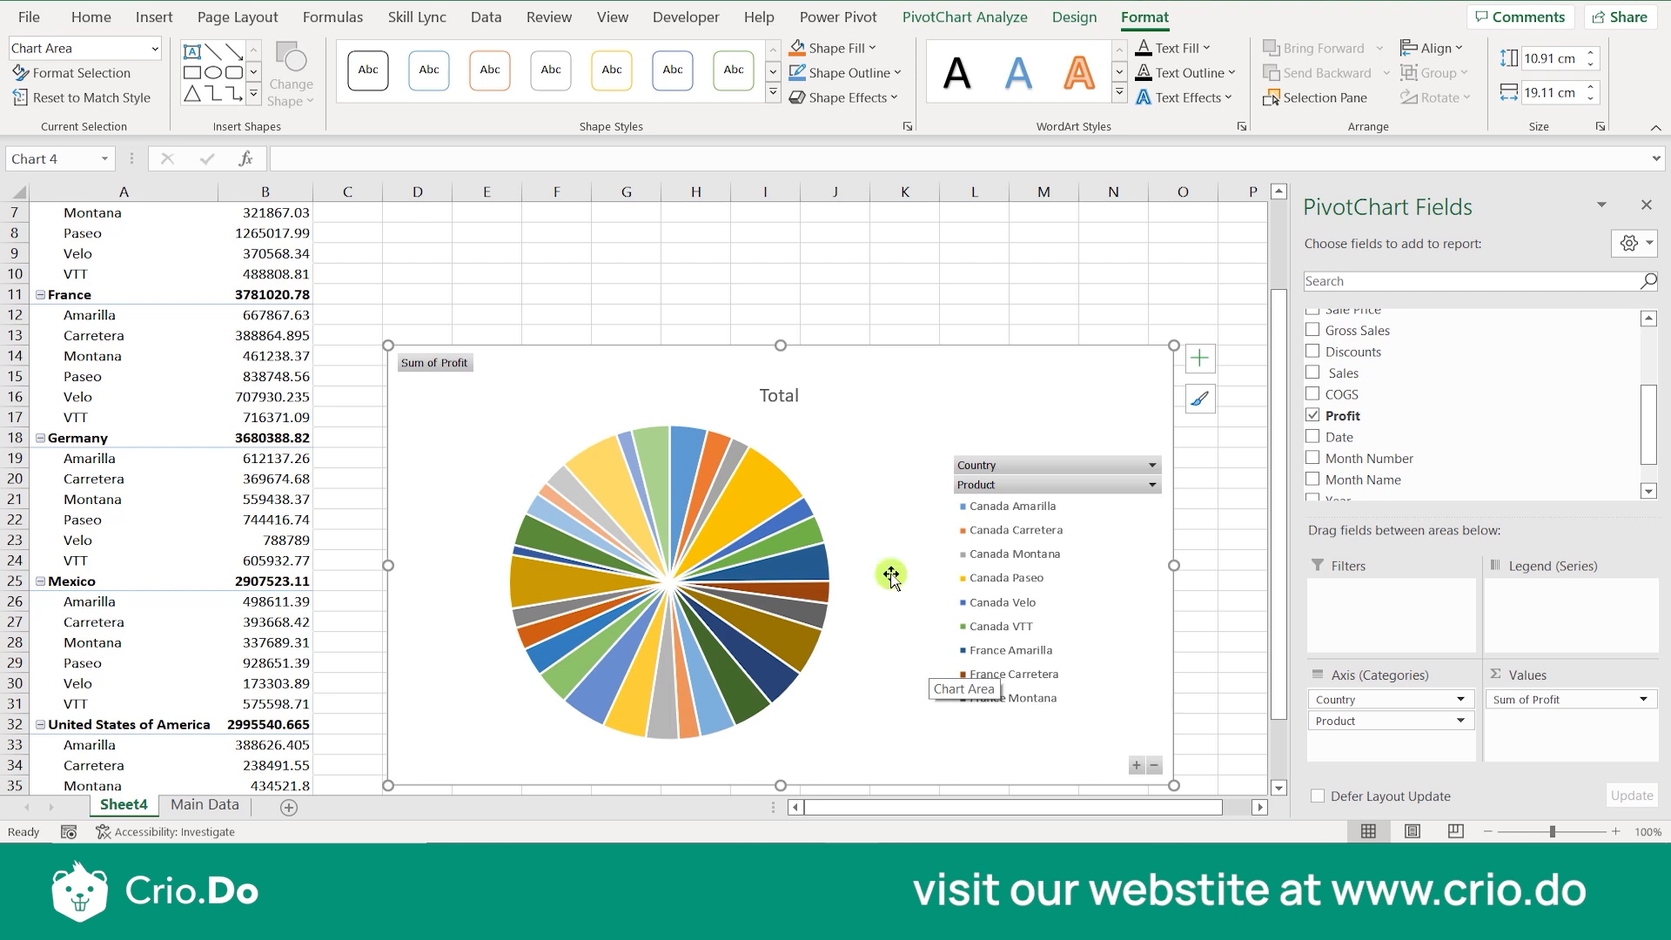
Replace the Pie PivotChart with a Clustered Bar PivotChart enlarged to about 12.68 cm high by 18.61 cm wide.
key(Delete)
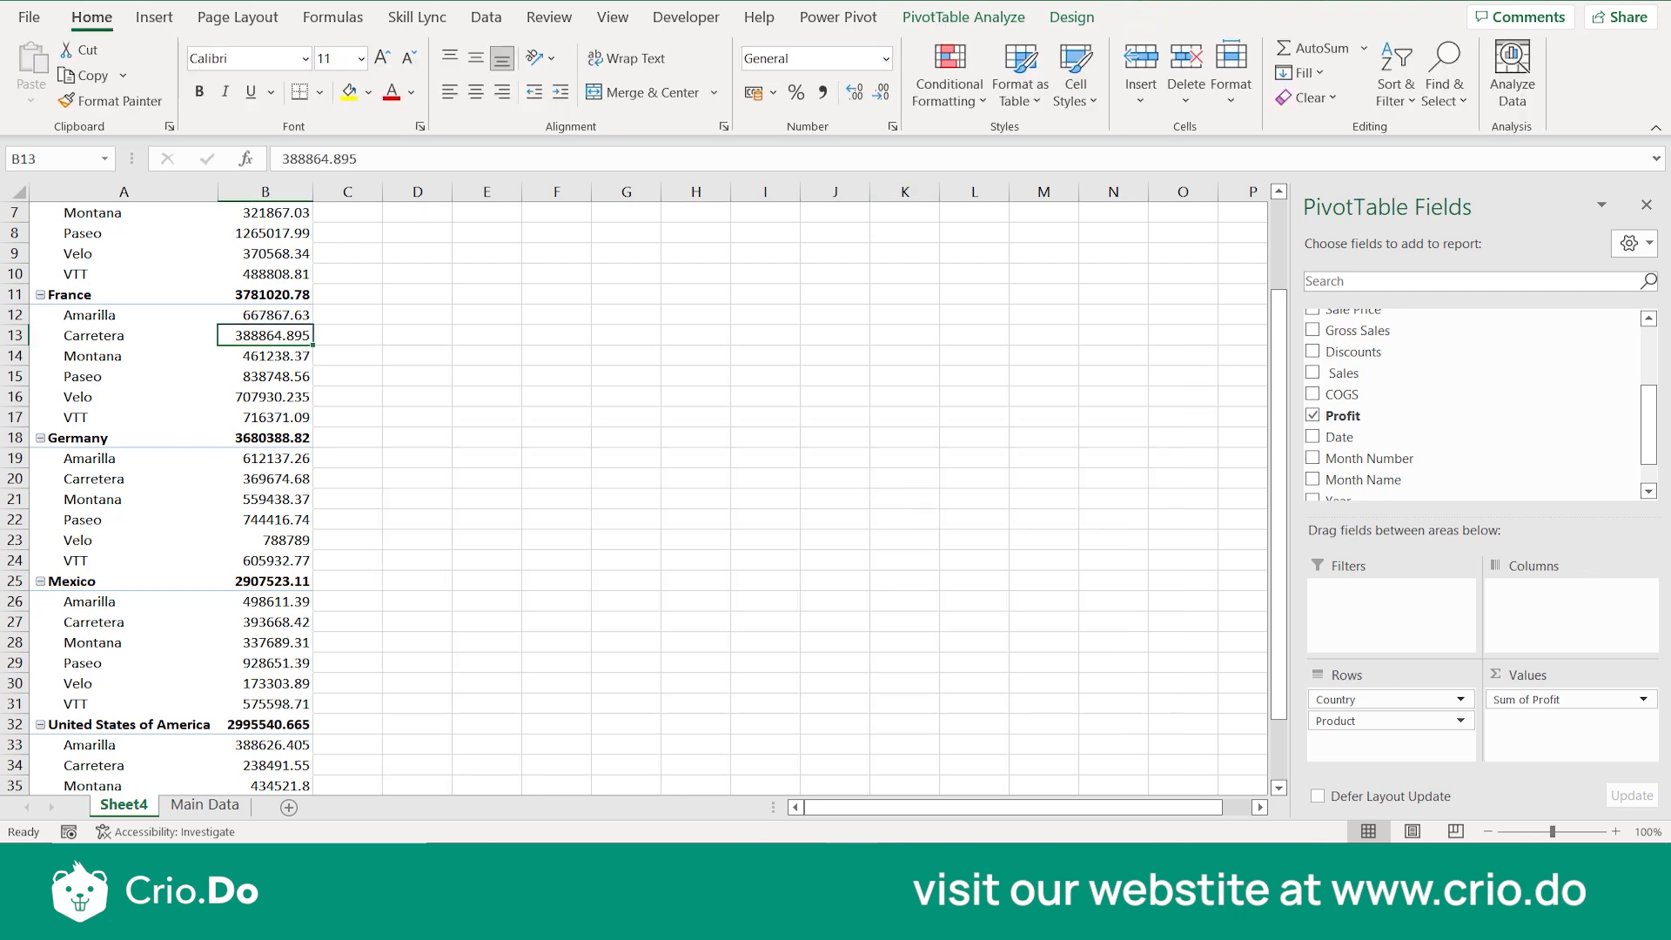
click(970, 17)
click(1270, 78)
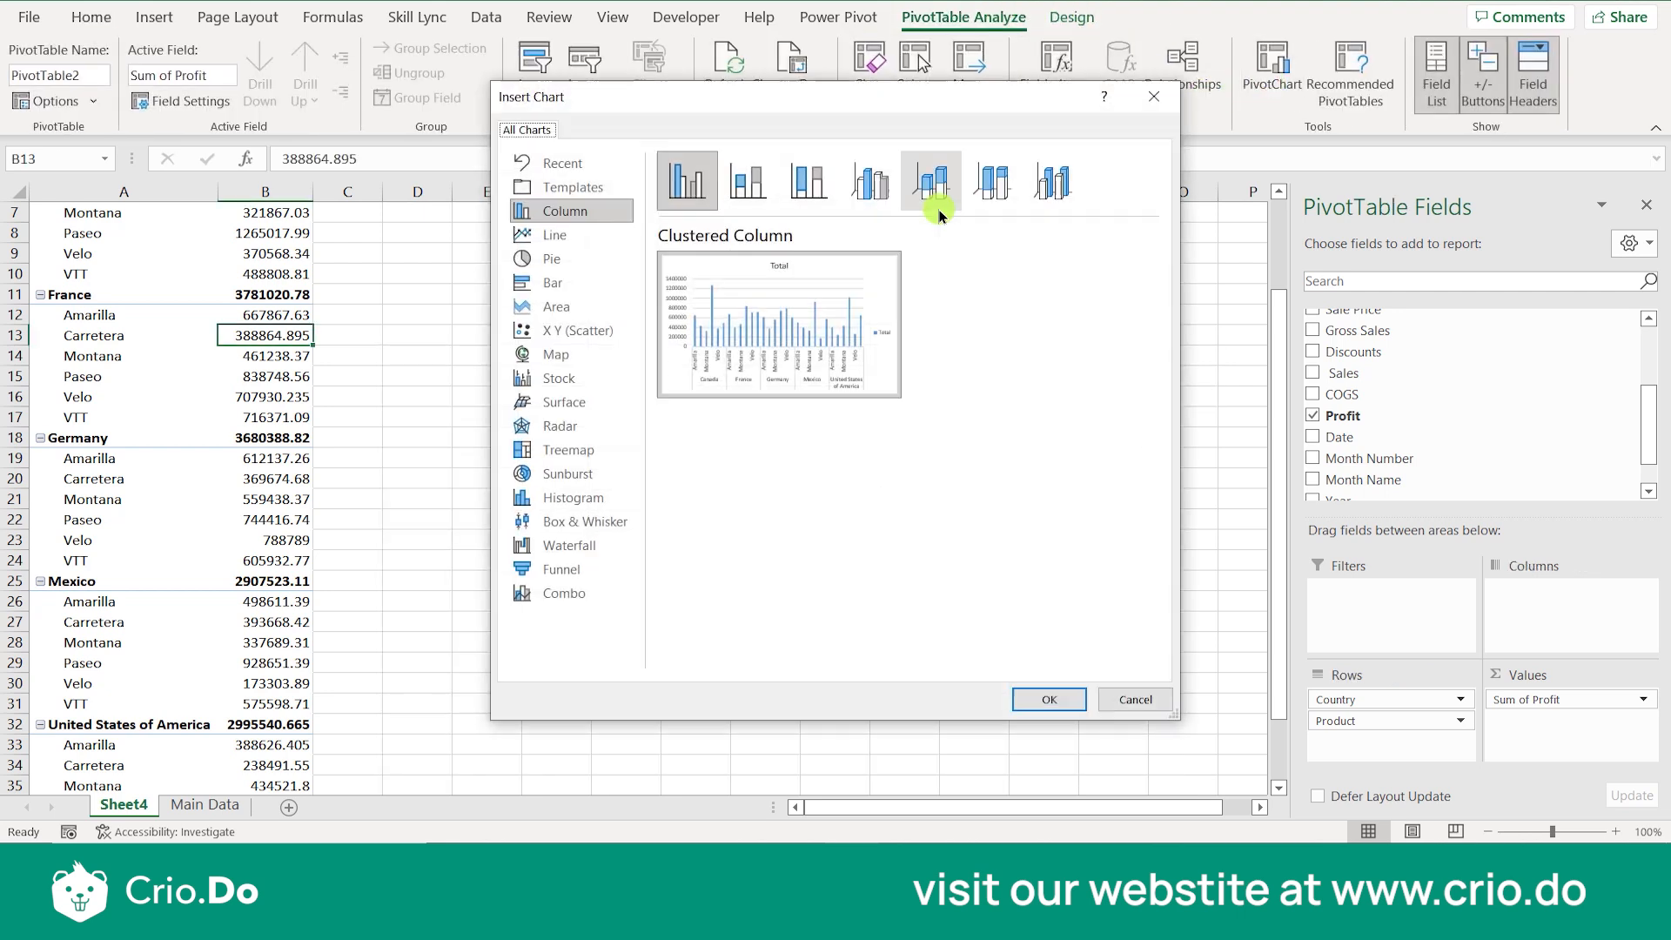
click(583, 286)
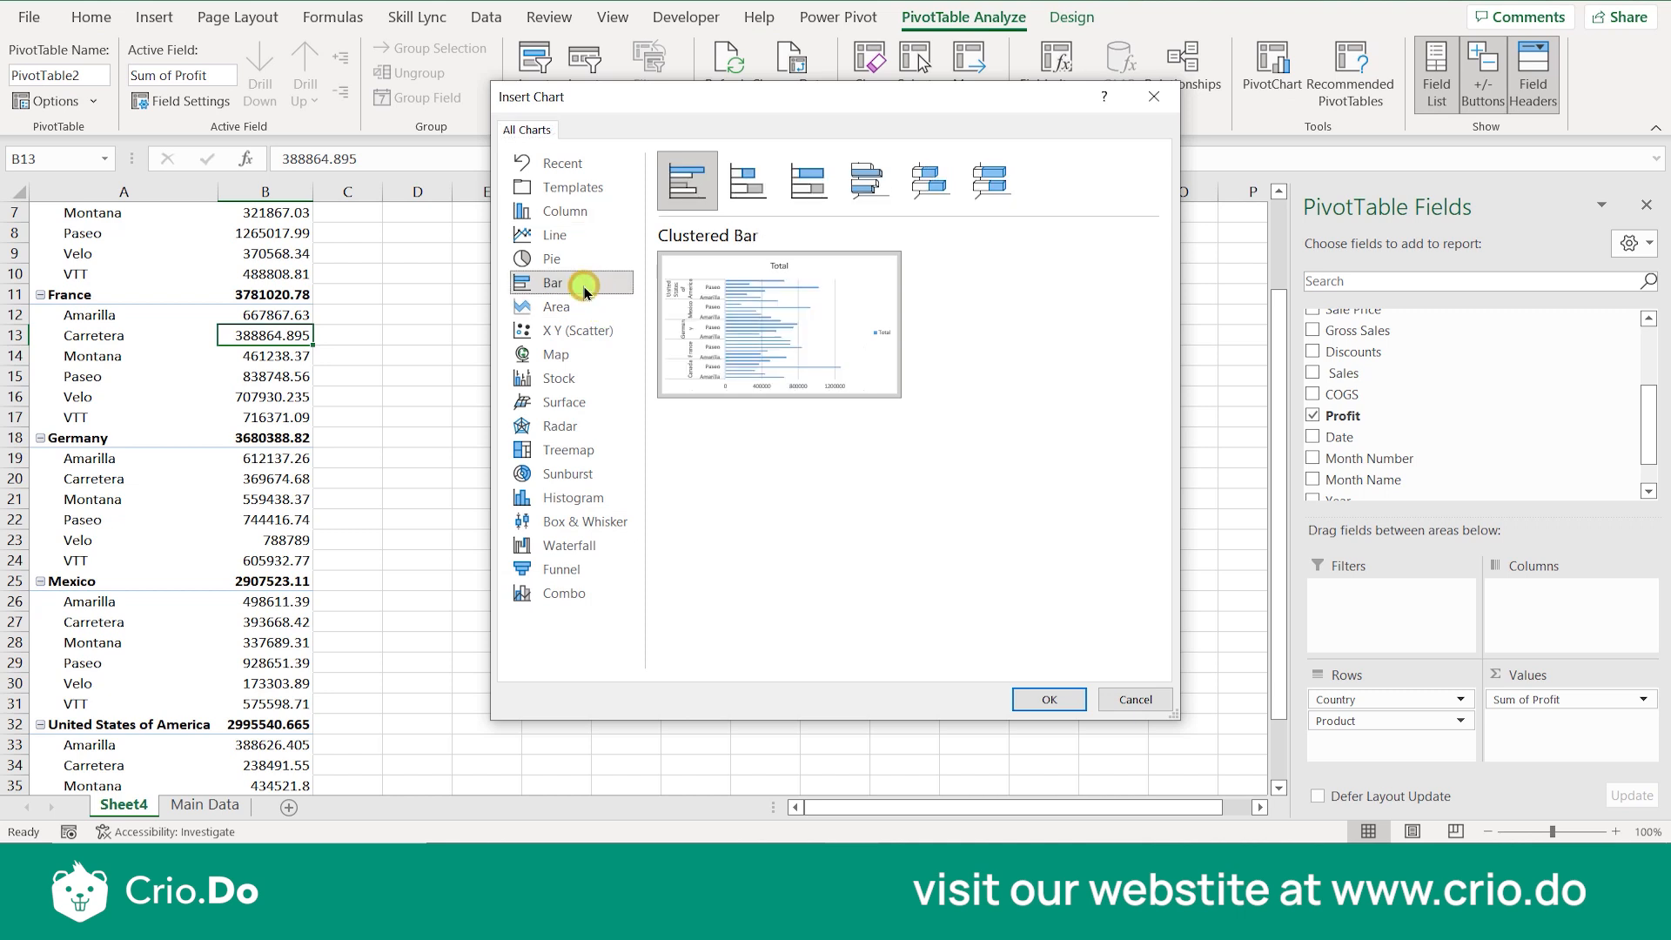
click(1041, 709)
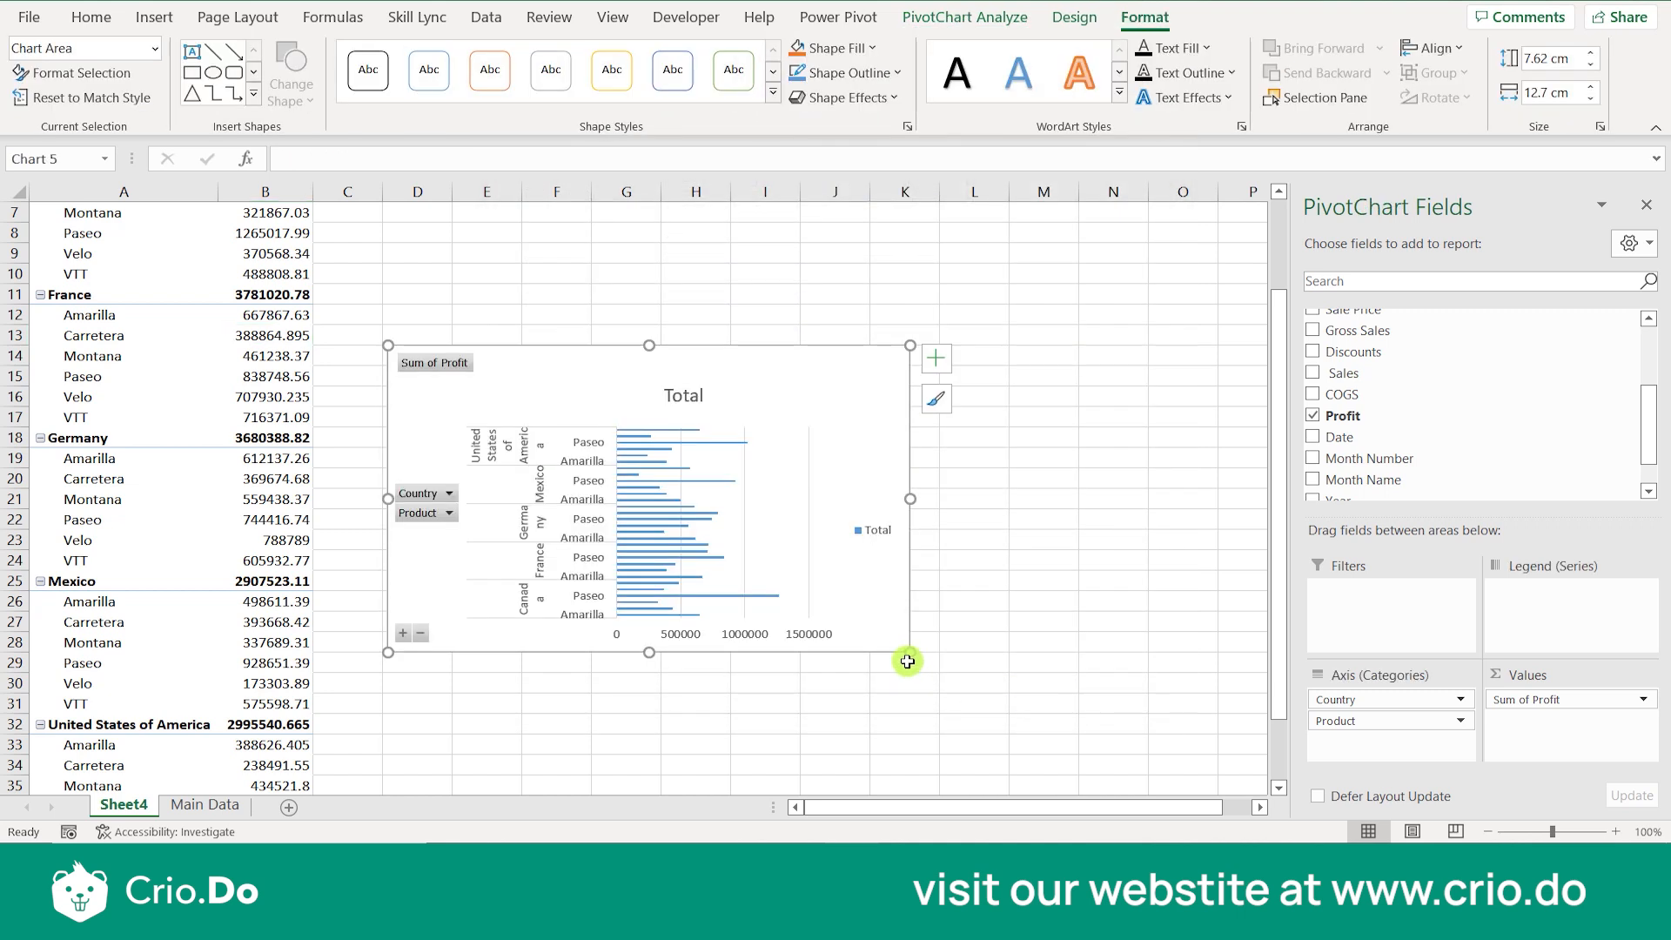
drag(907, 652, 1154, 764)
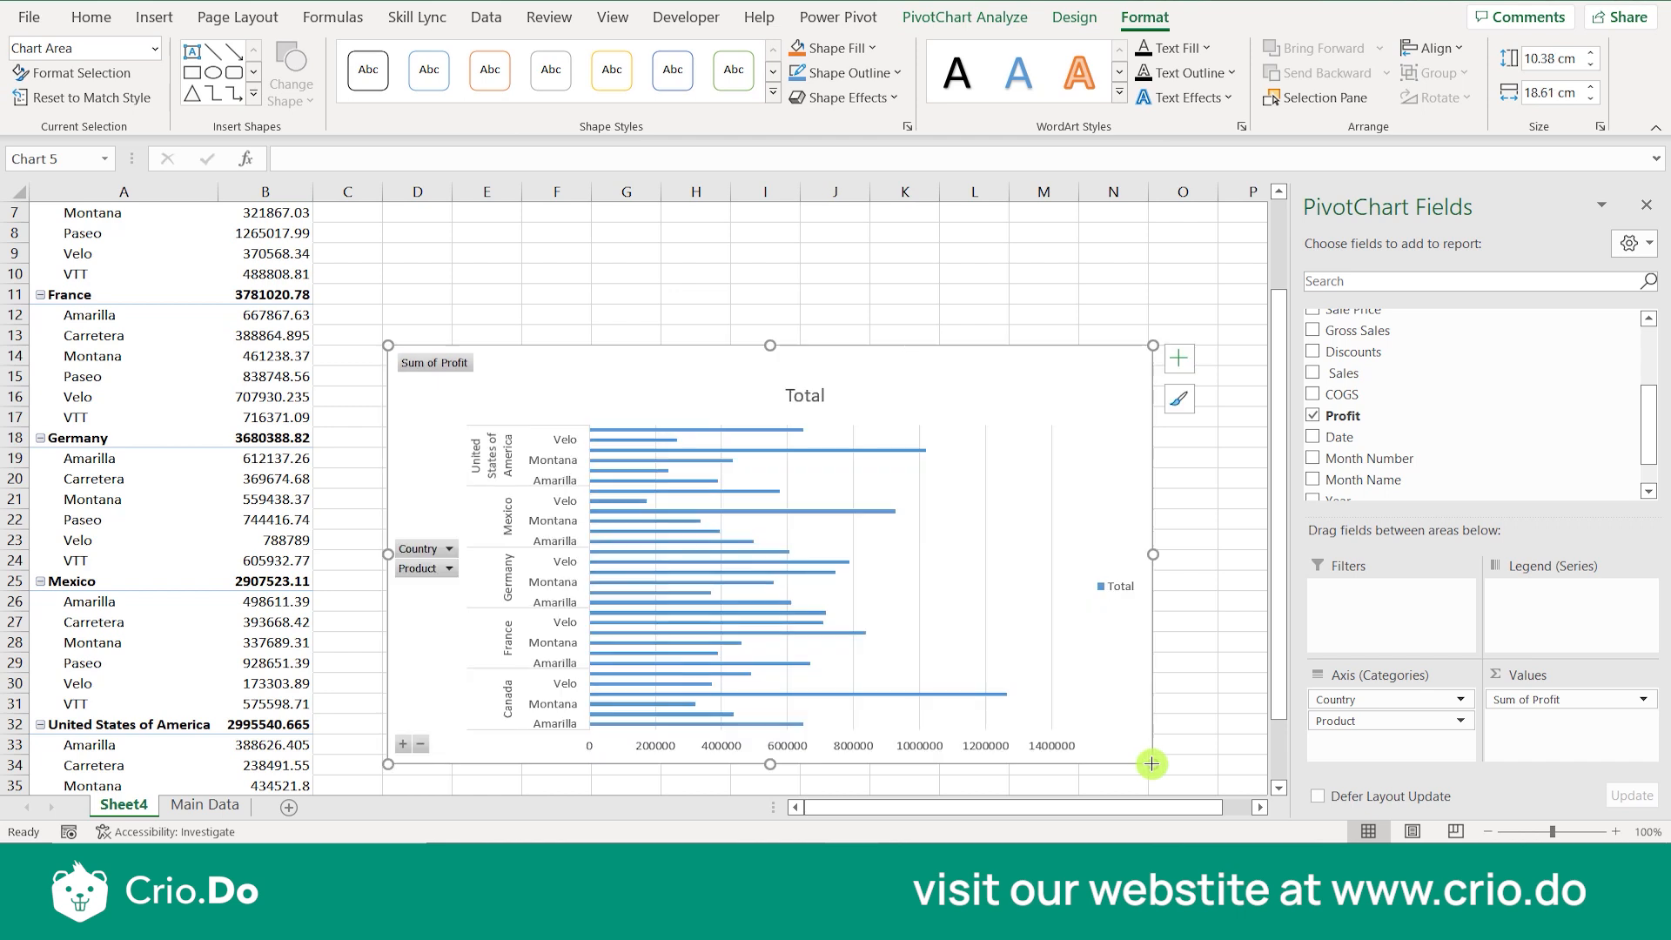
drag(769, 342, 769, 254)
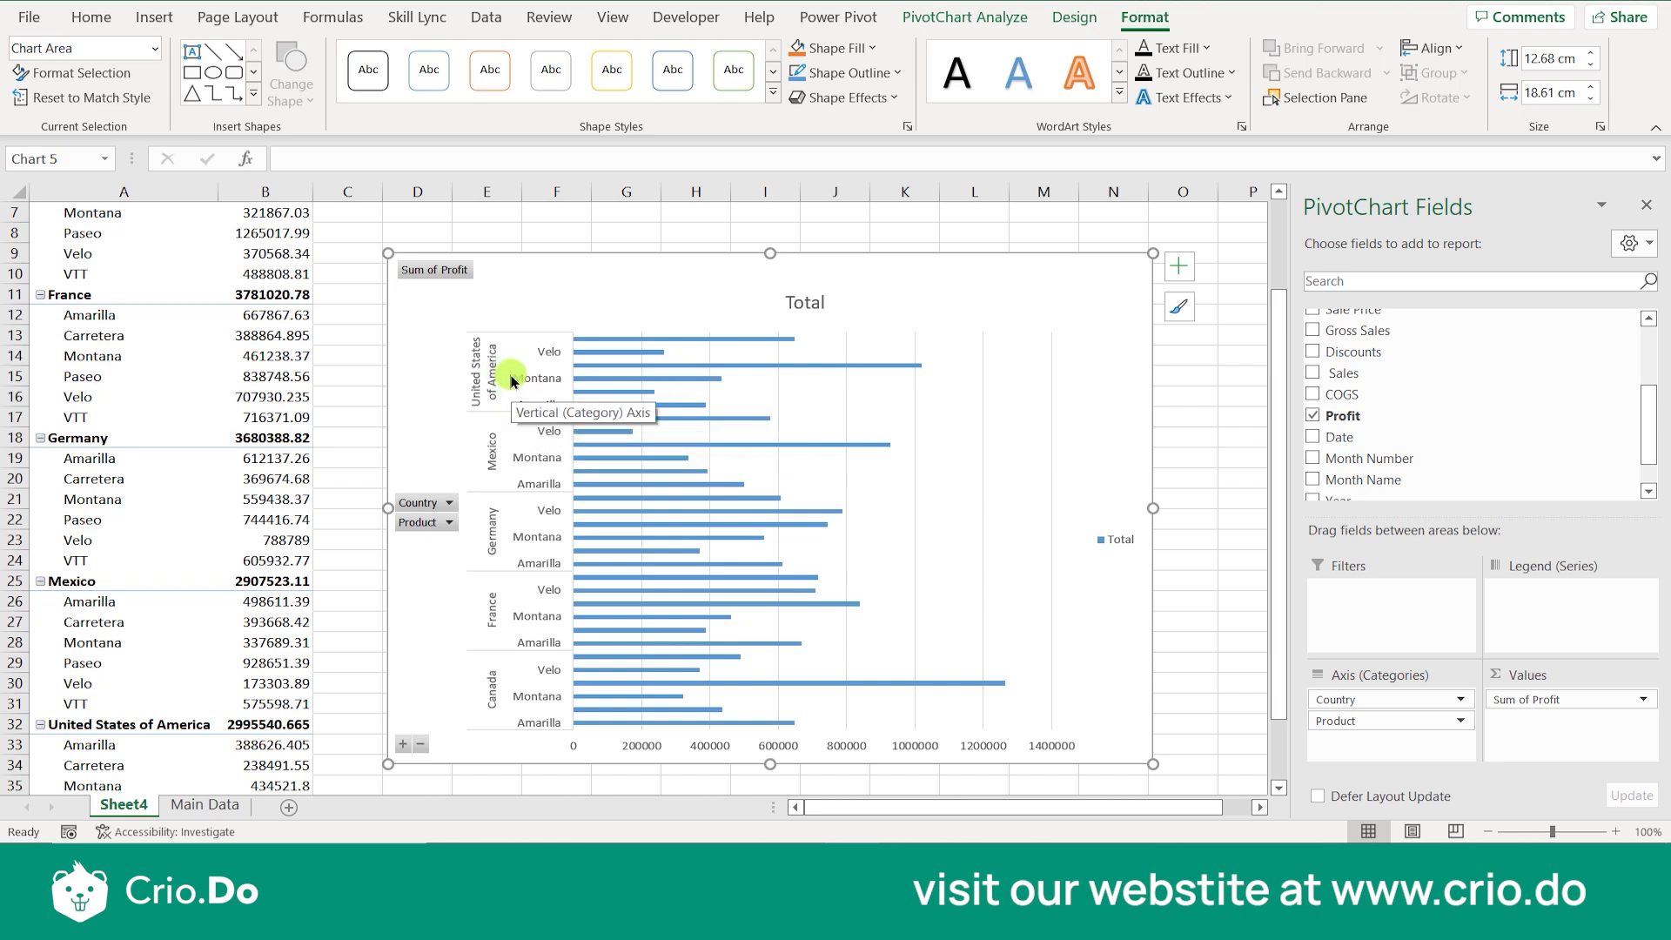
Check the Total series in the Clustered Bar PivotChart, and delete that chart from the worksheet.
click(831, 365)
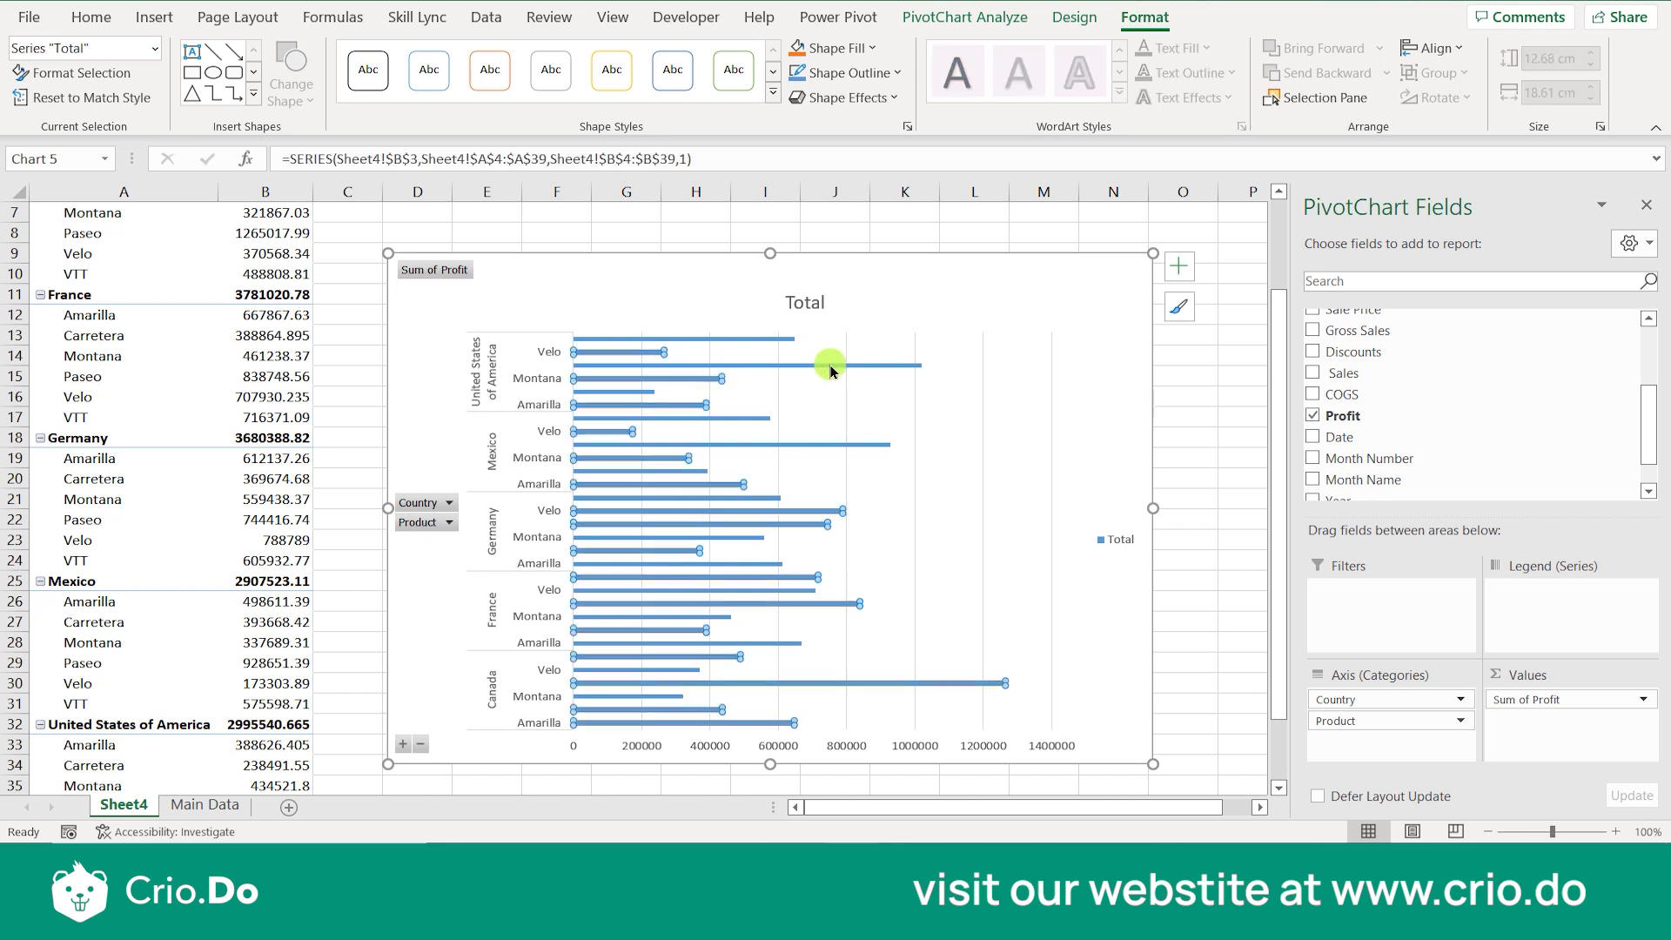
click(1019, 324)
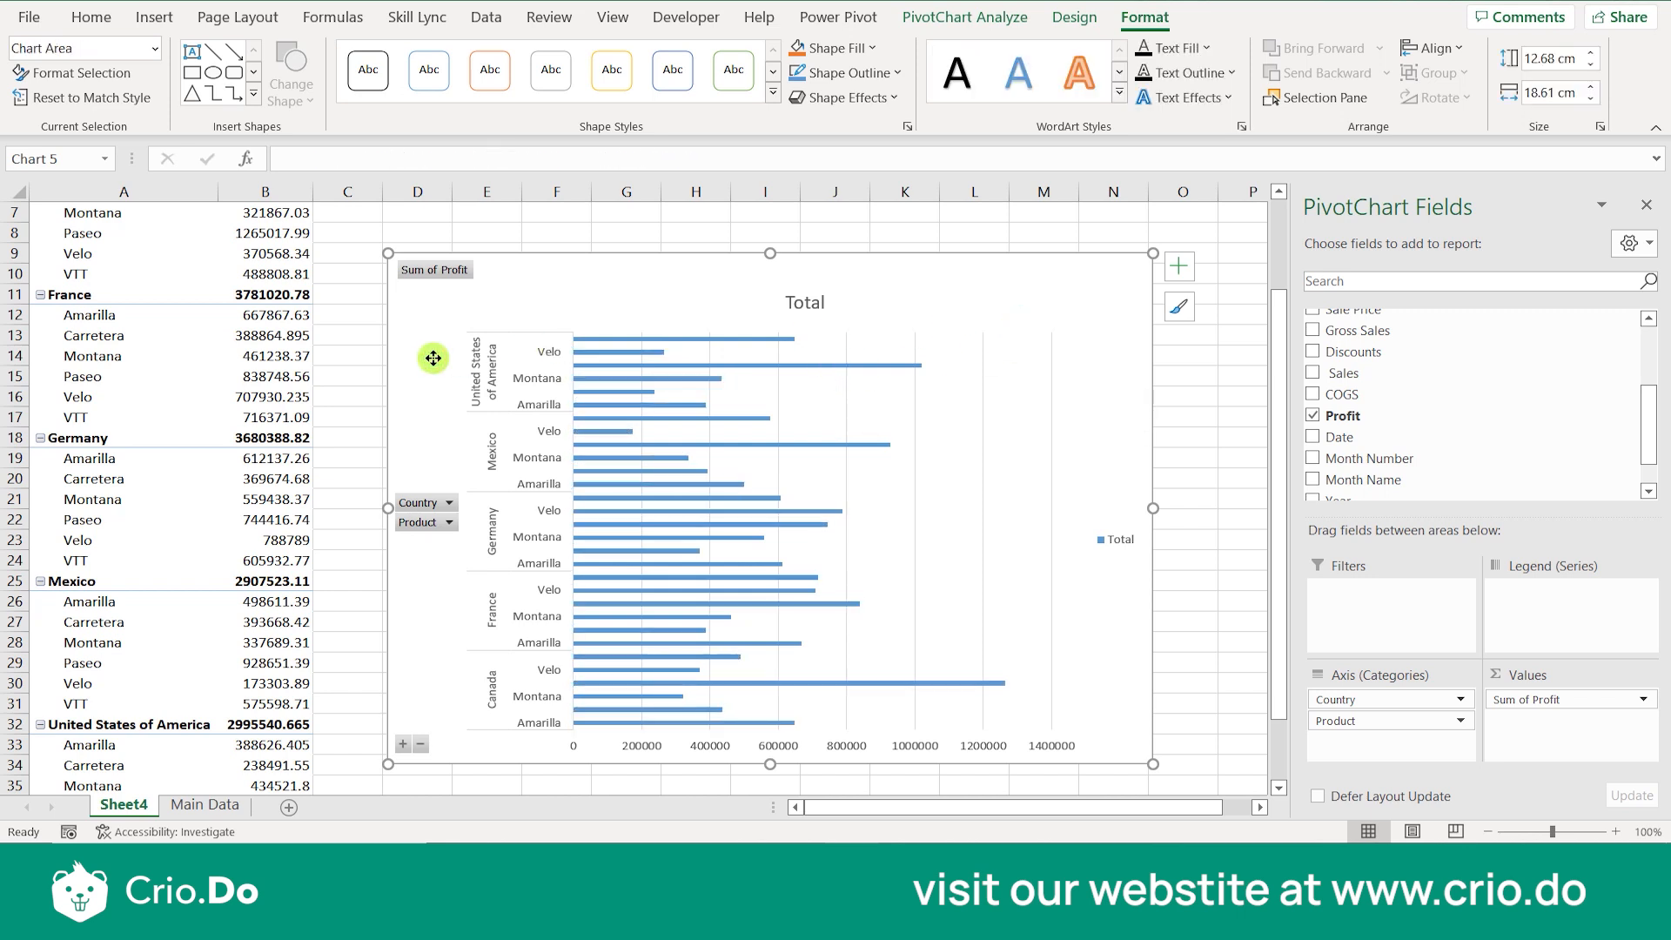
key(Delete)
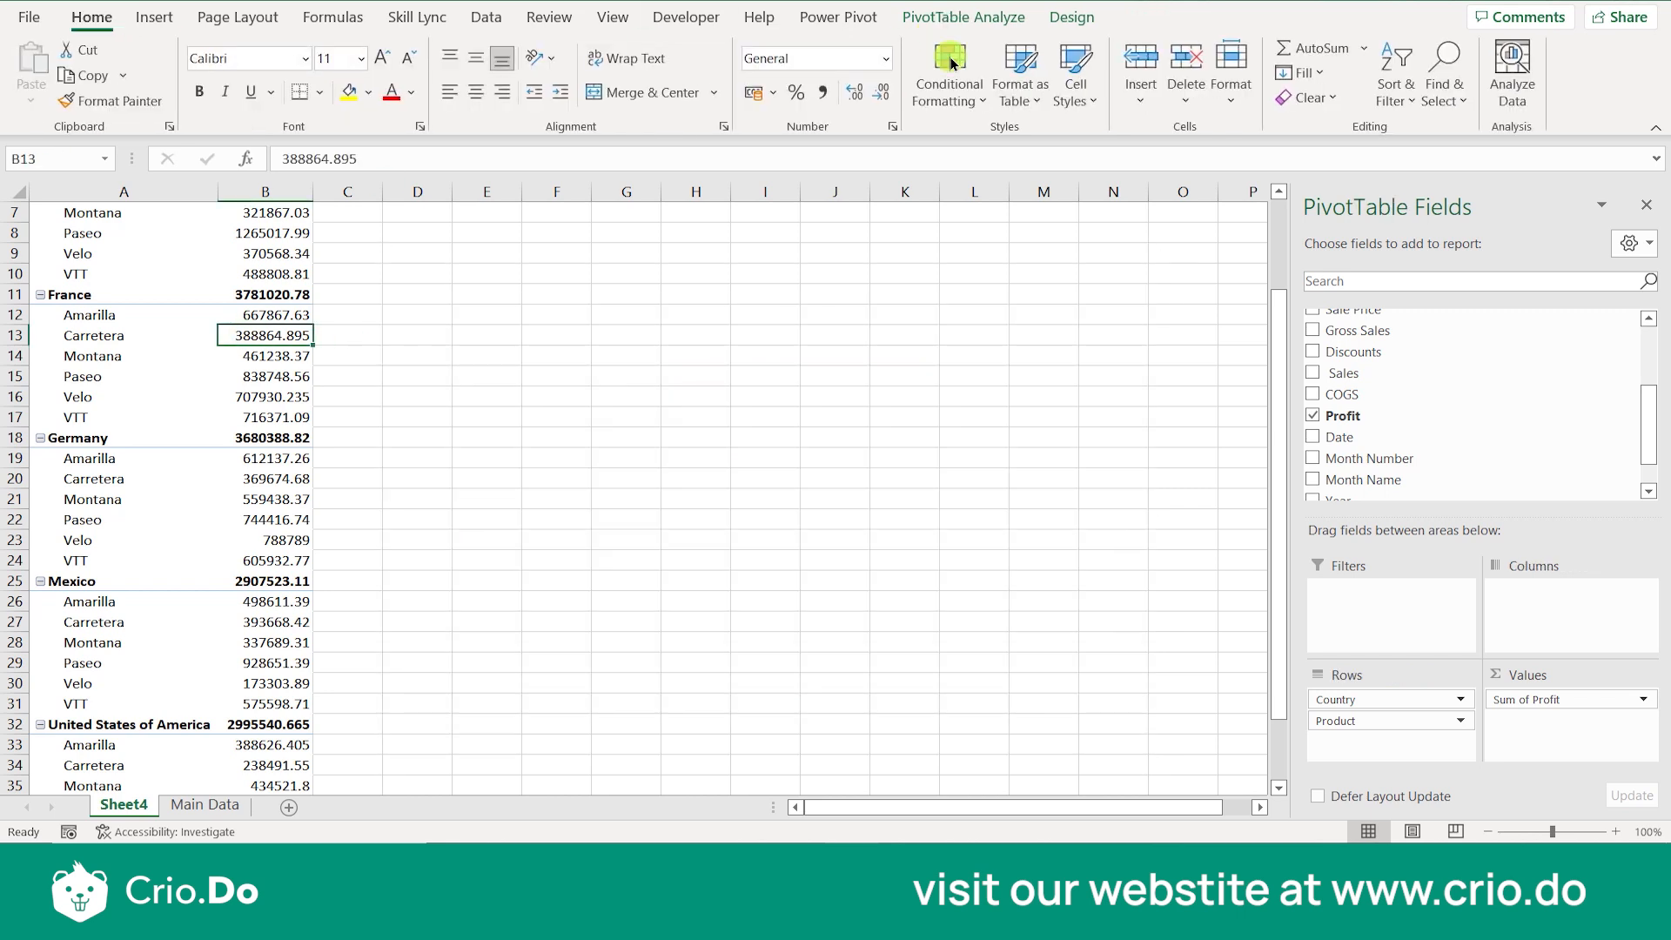
Insert a Clustered Column PivotChart for the PivotTable and enlarge it to about 14.58 cm high by 19.6 cm wide.
click(978, 19)
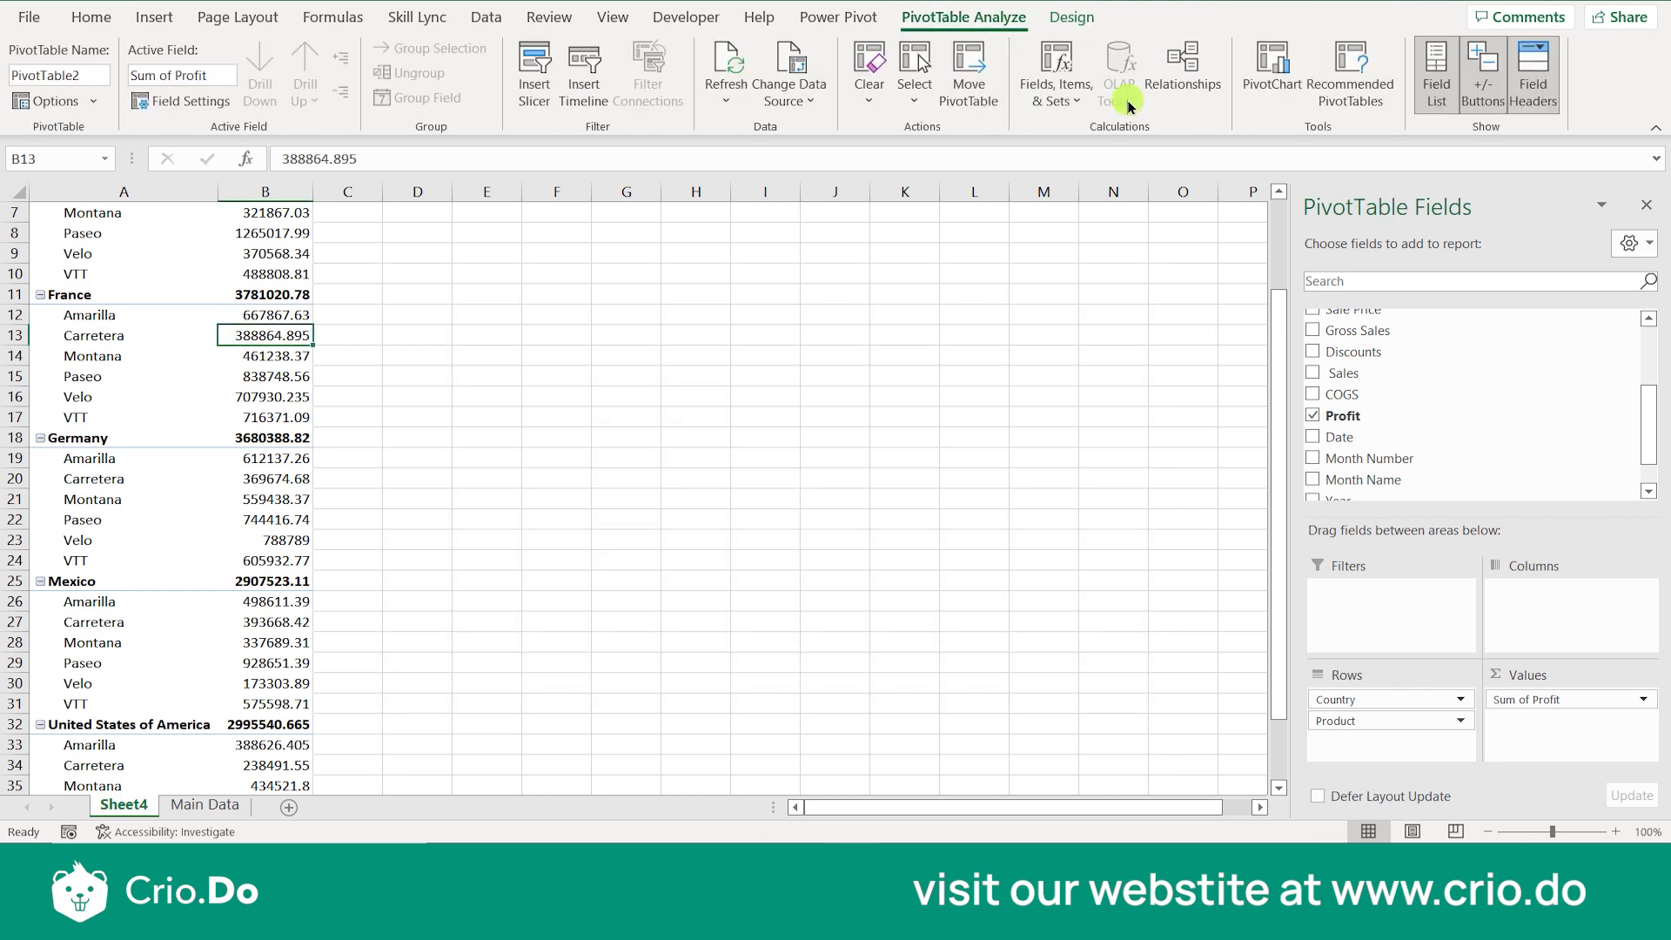
click(1072, 108)
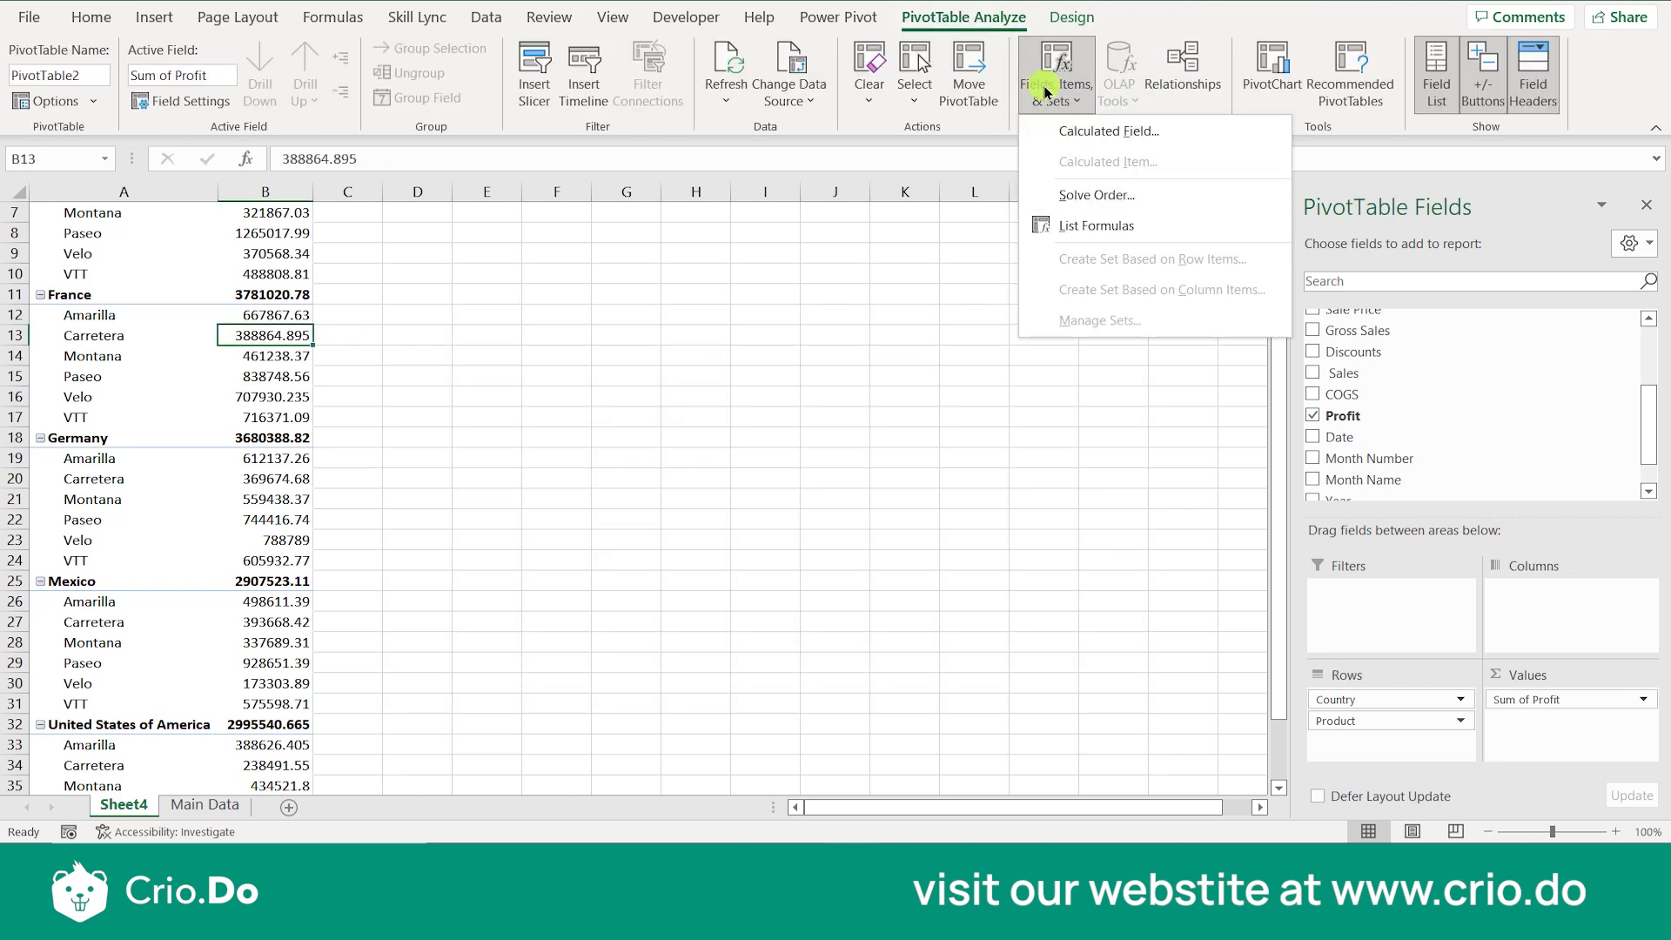
click(903, 231)
click(1258, 87)
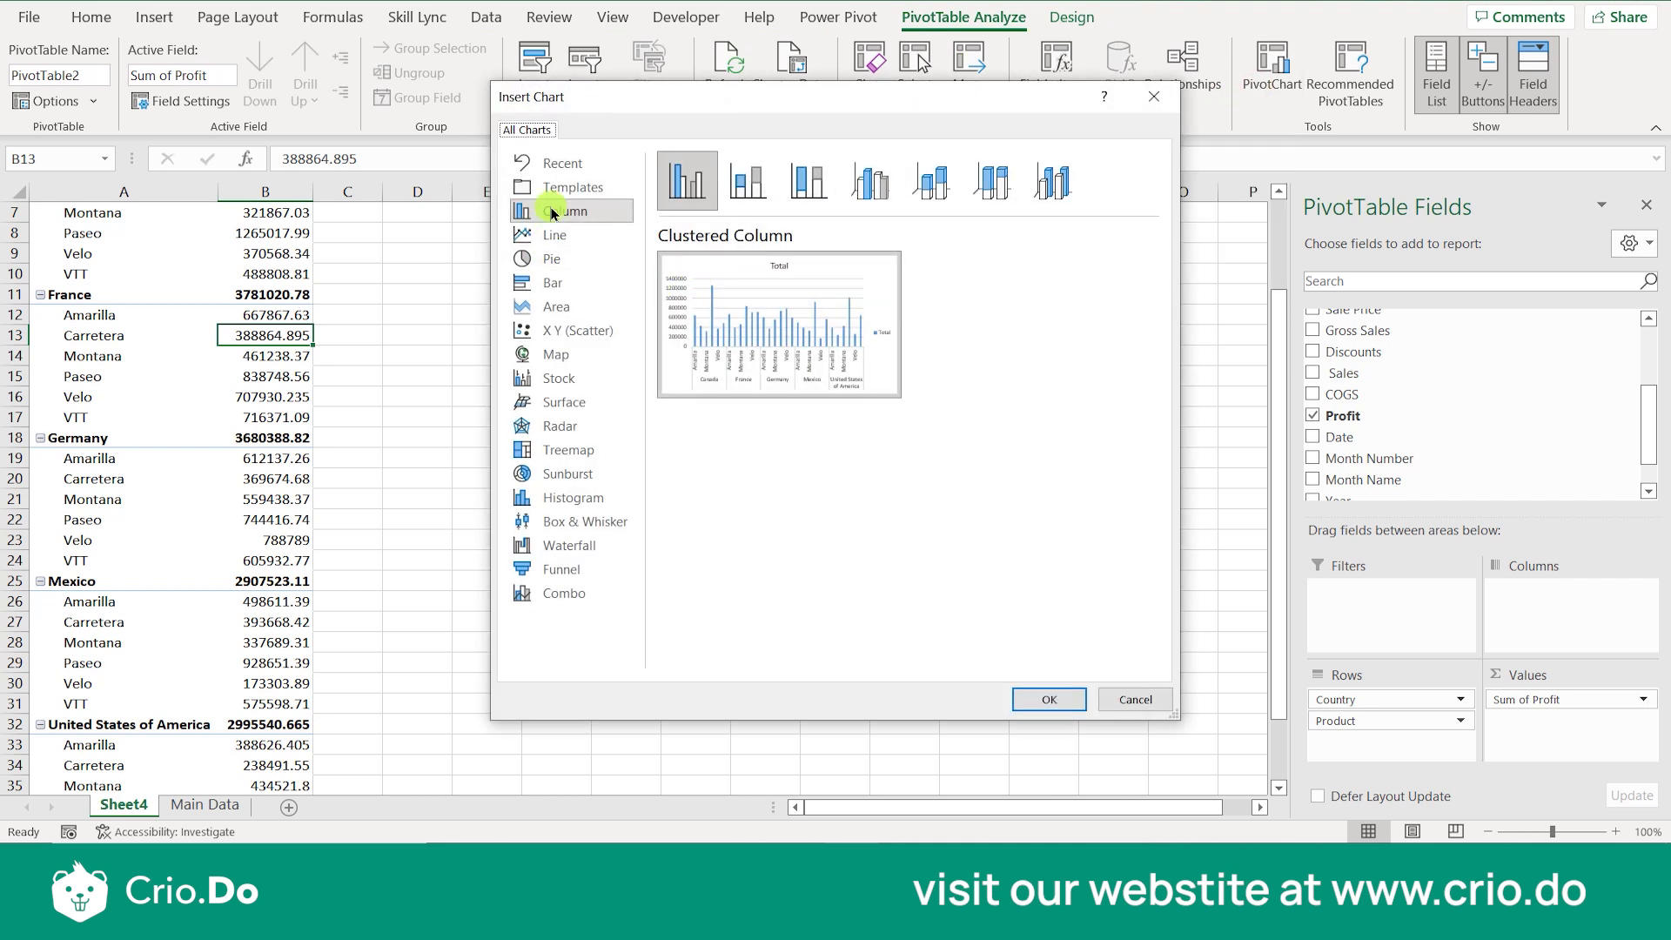
click(1049, 699)
drag(909, 647, 1193, 776)
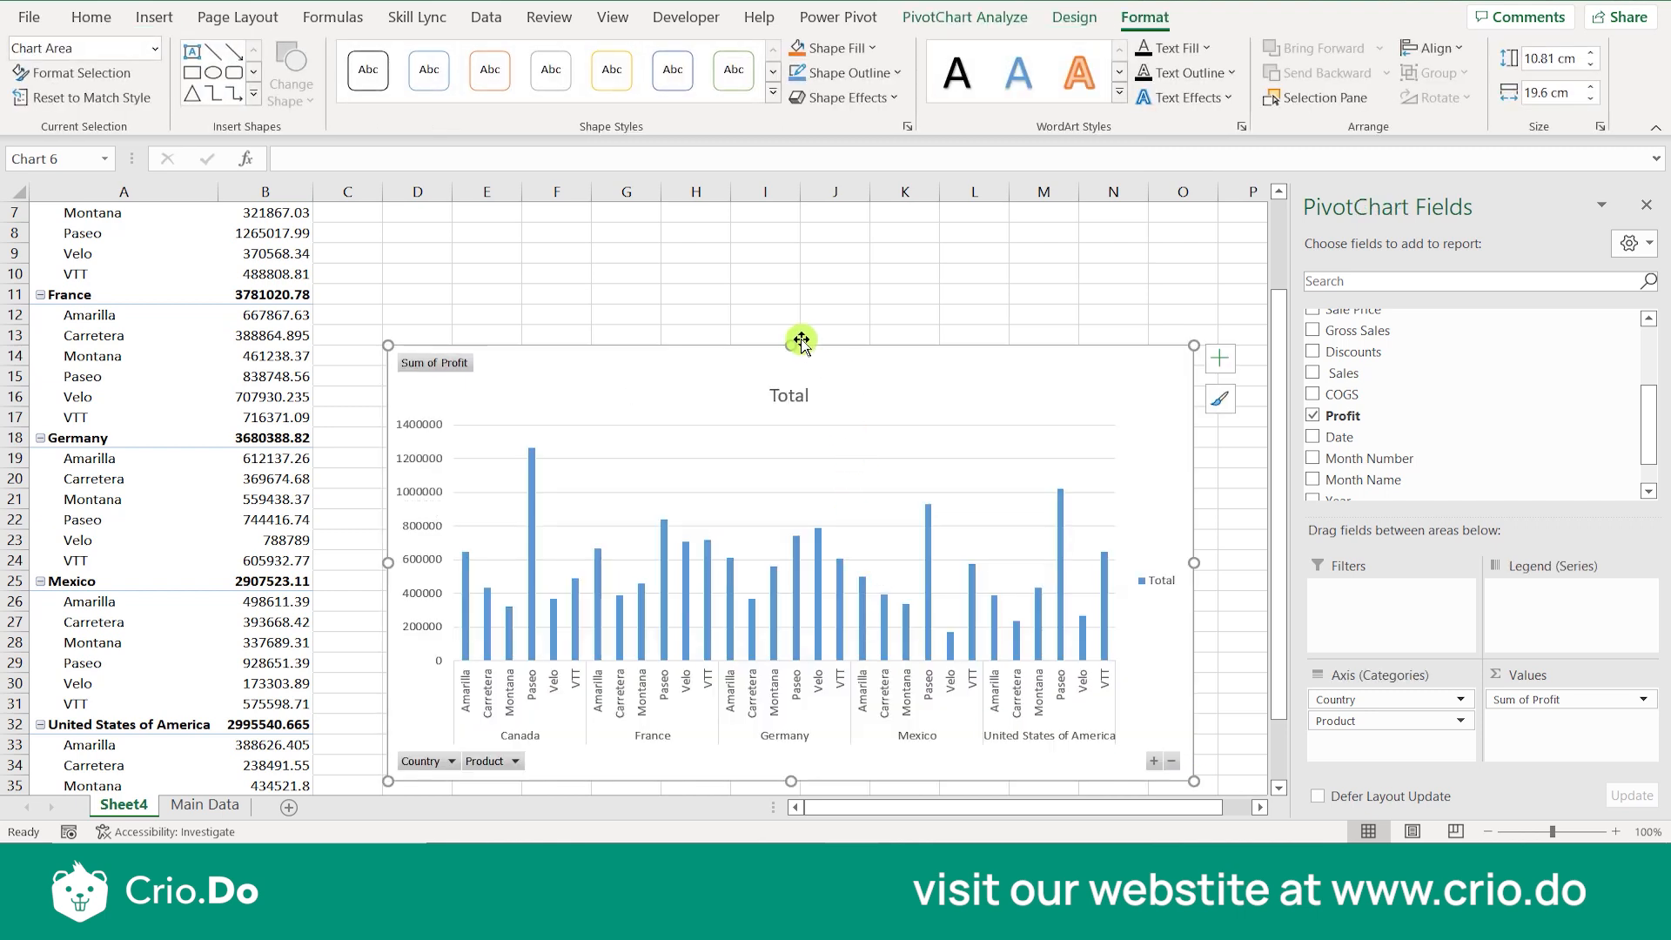
drag(794, 340, 806, 186)
Examine the product profit columns for each country in the Clustered Column PivotChart.
click(533, 682)
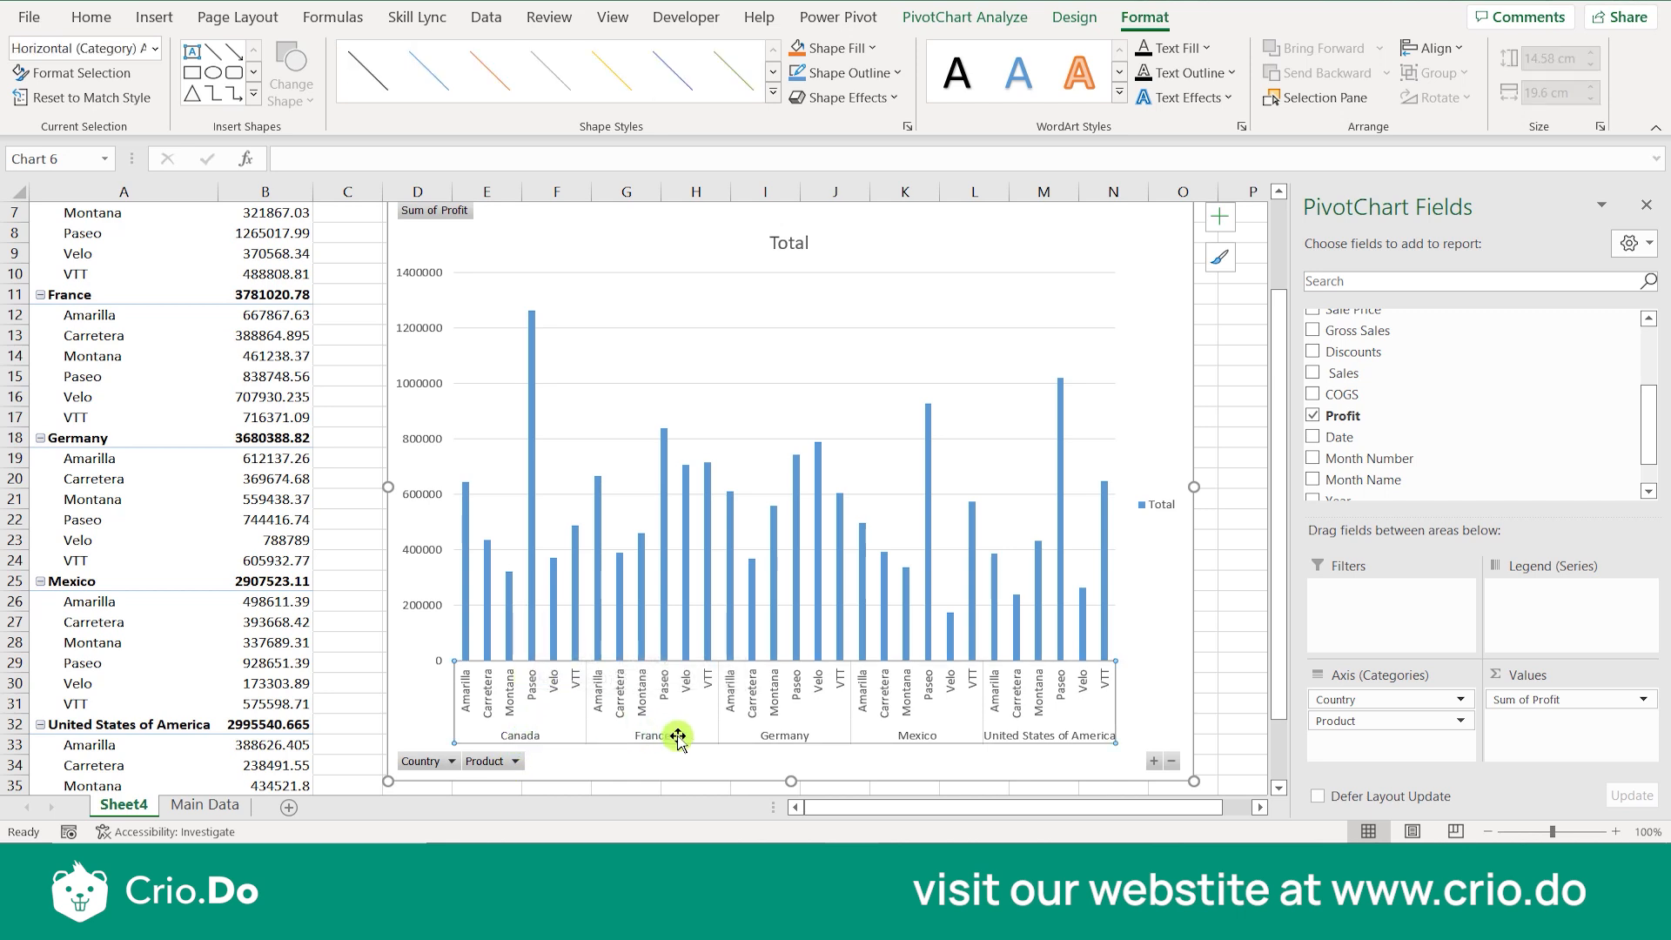
click(660, 463)
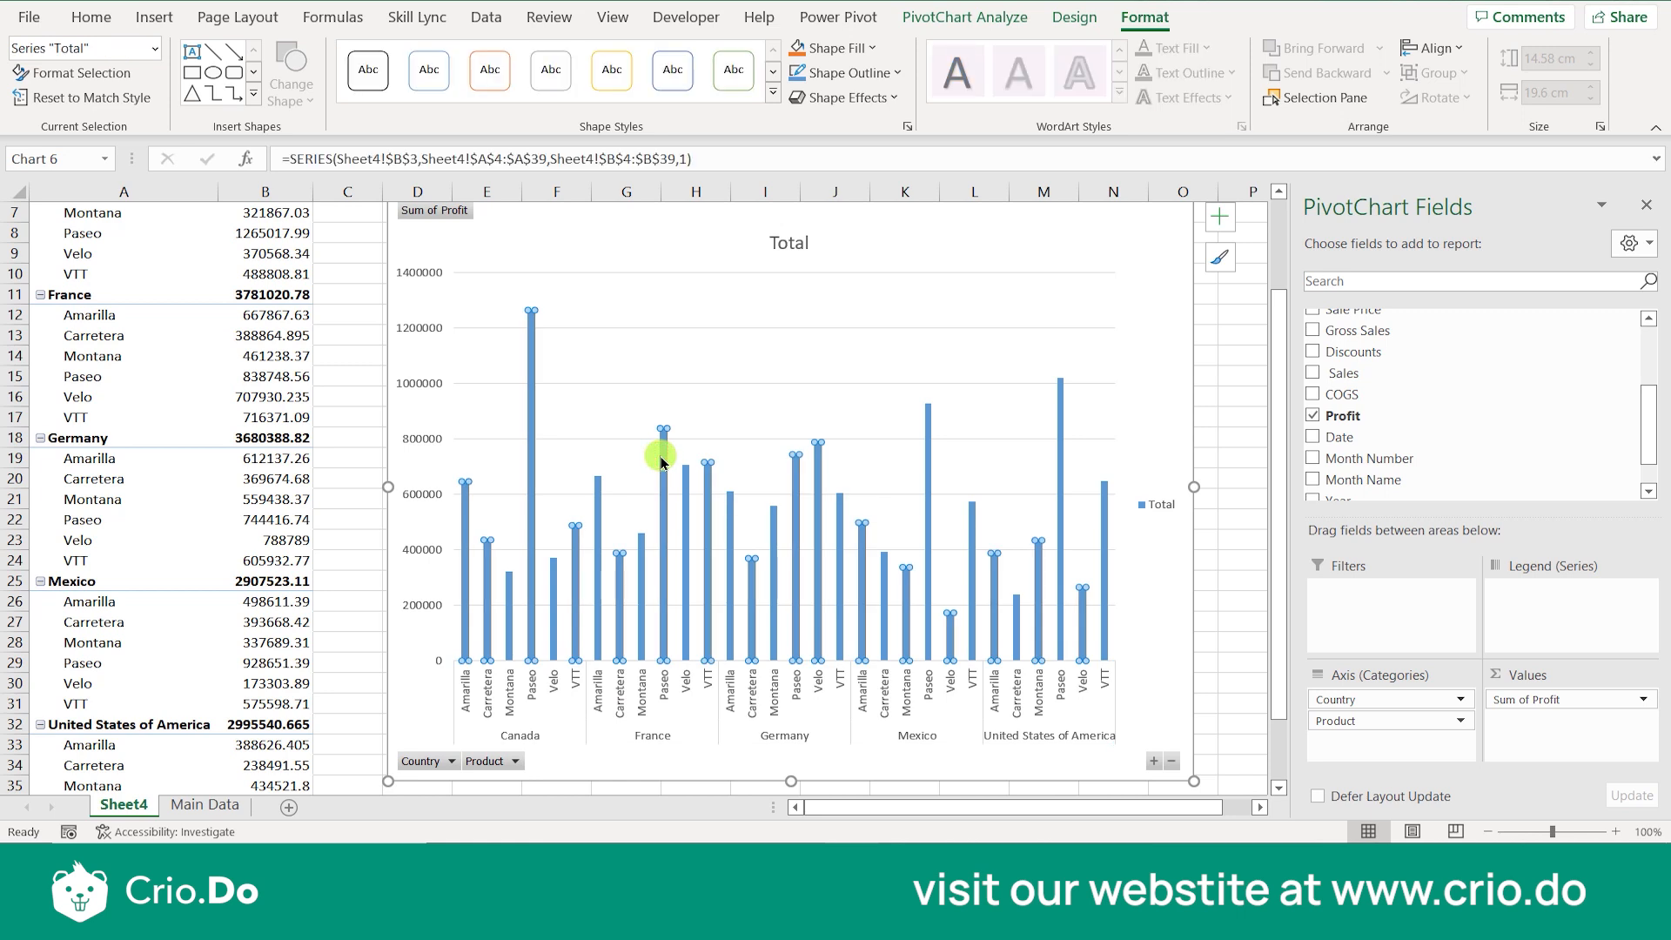
click(798, 749)
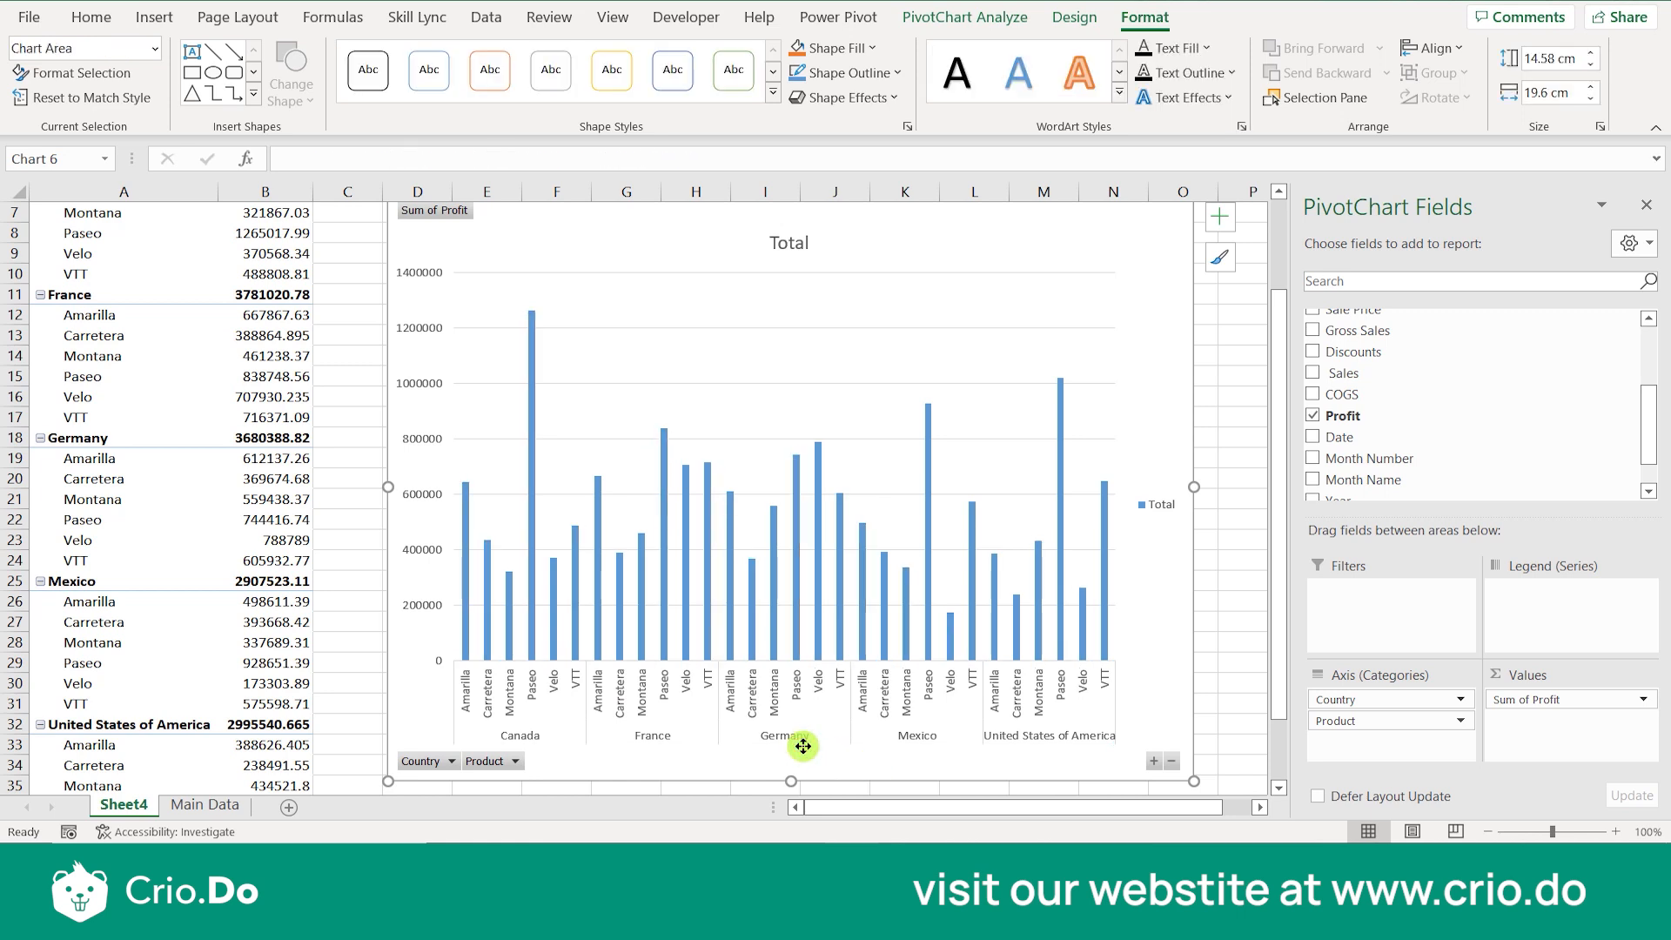
click(815, 600)
click(914, 730)
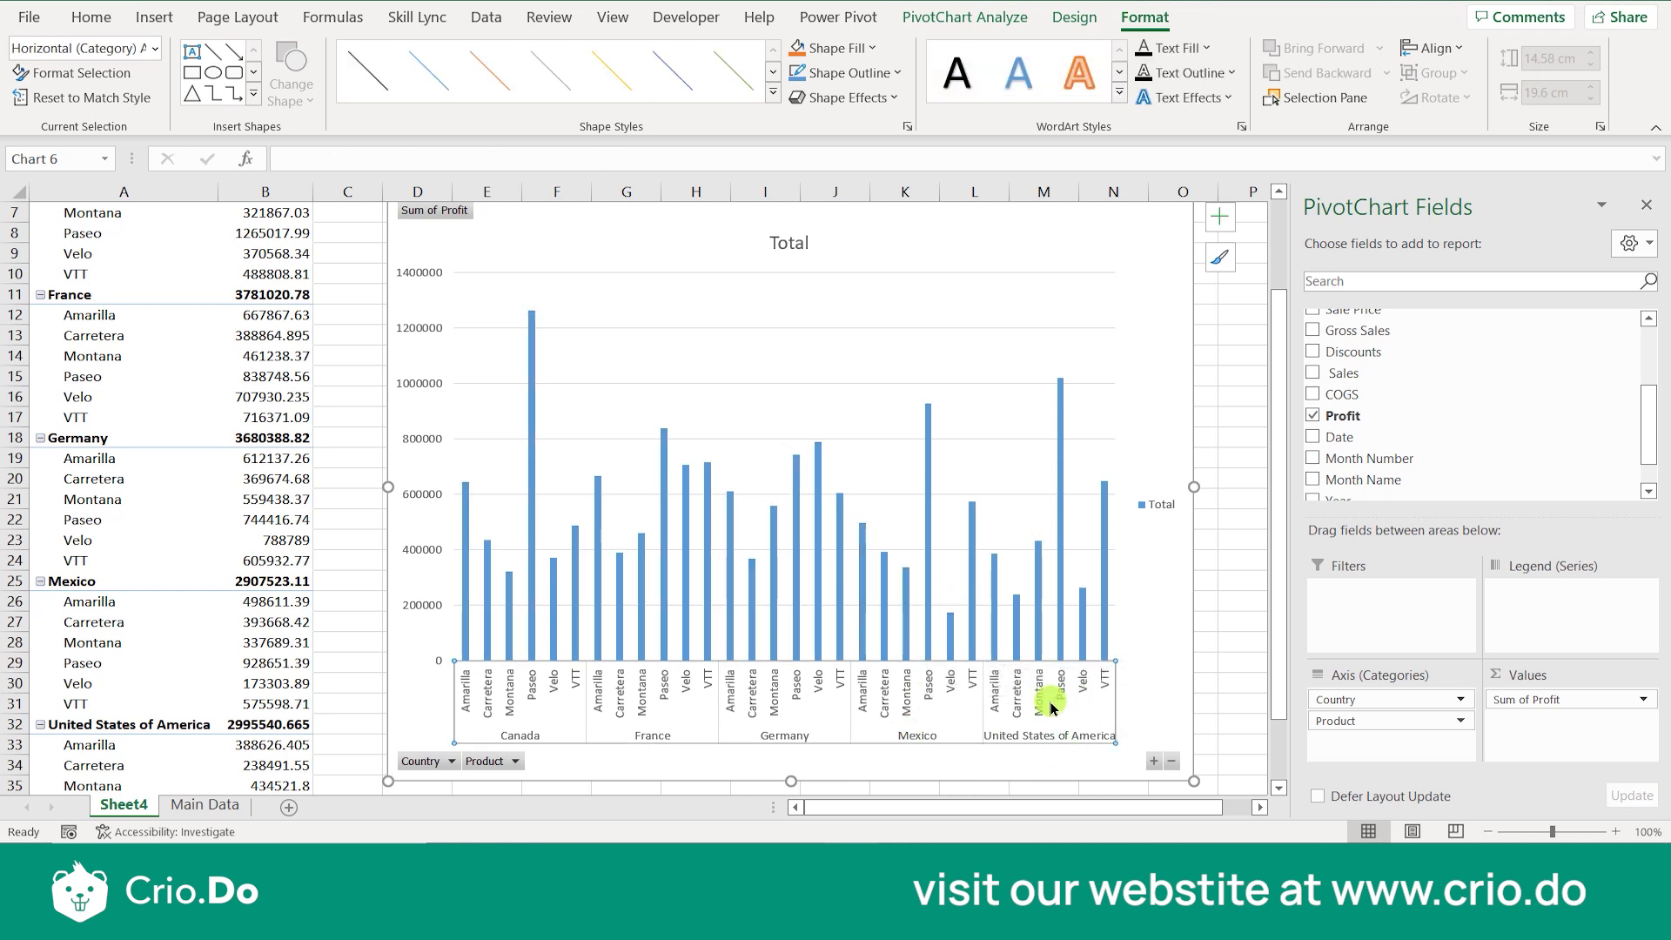
mouse_move(1060, 633)
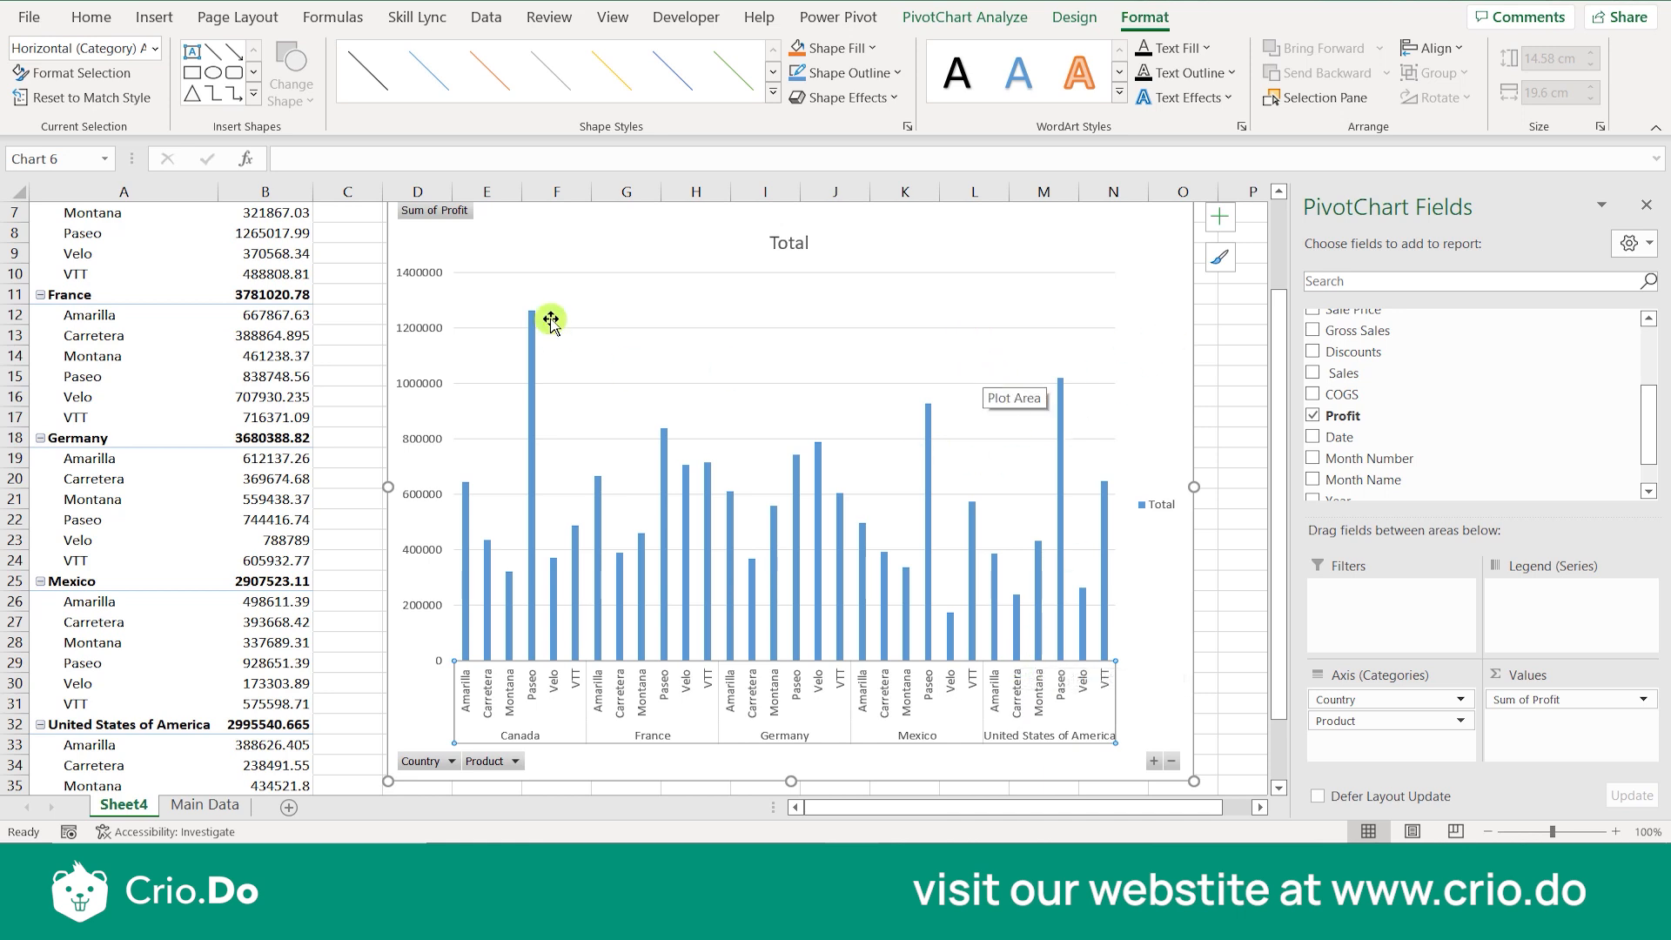
Compare the PivotTable's profit values by country and product with the columns of the PivotChart beside it.
scroll(233, 372, up, 2)
click(233, 372)
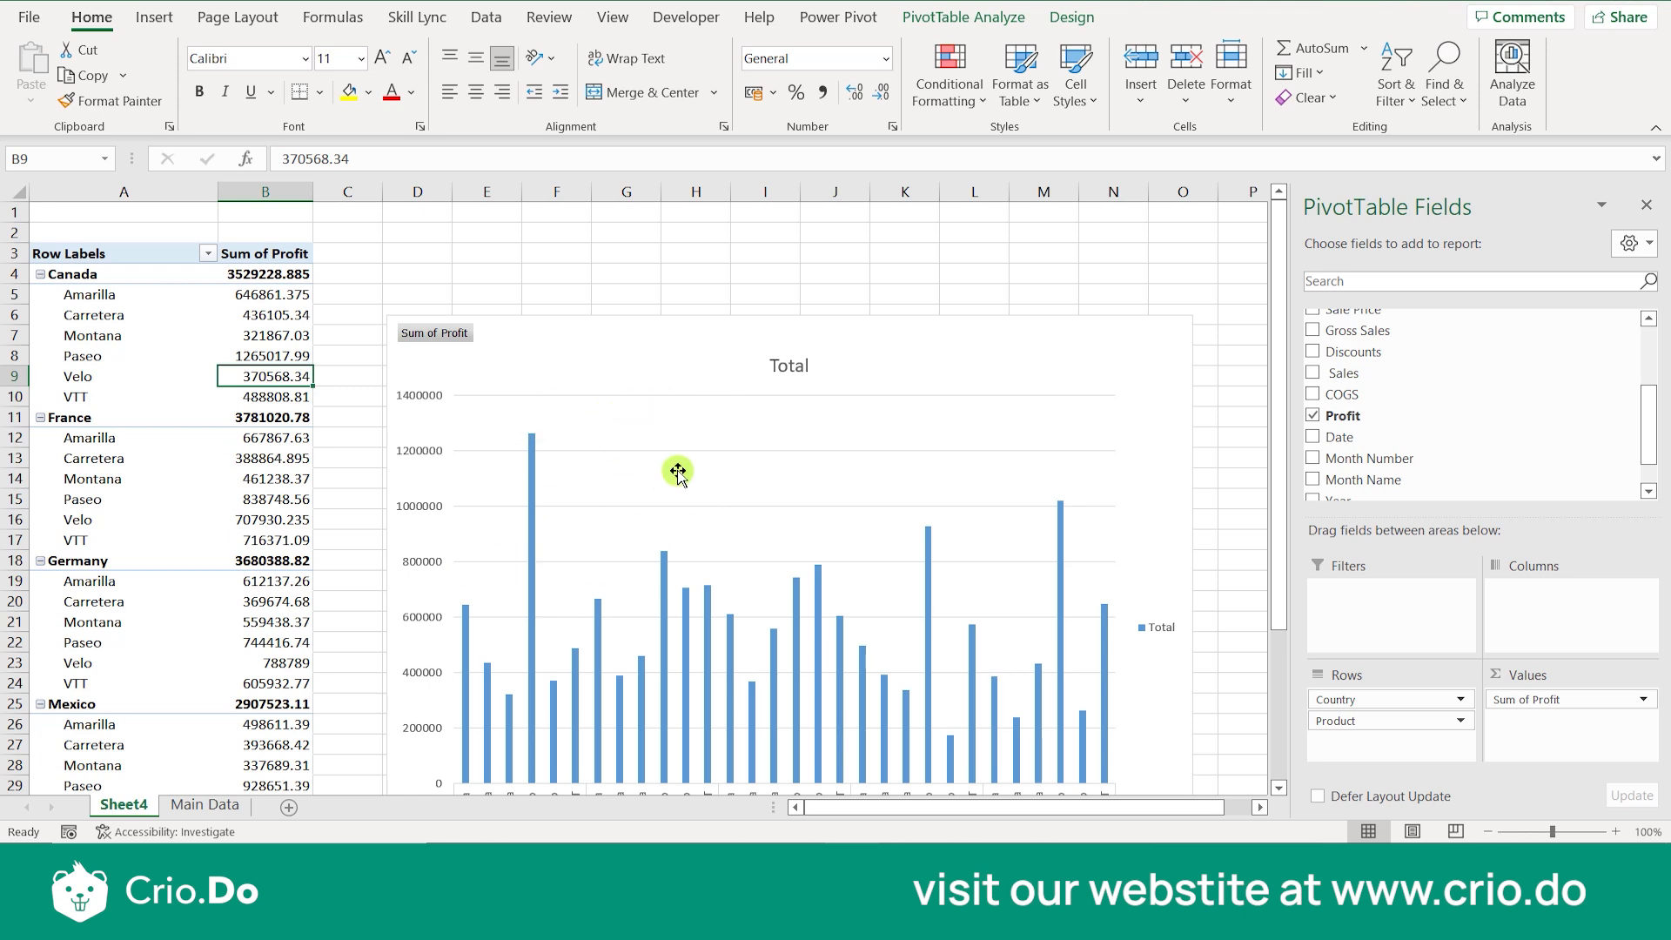
click(752, 432)
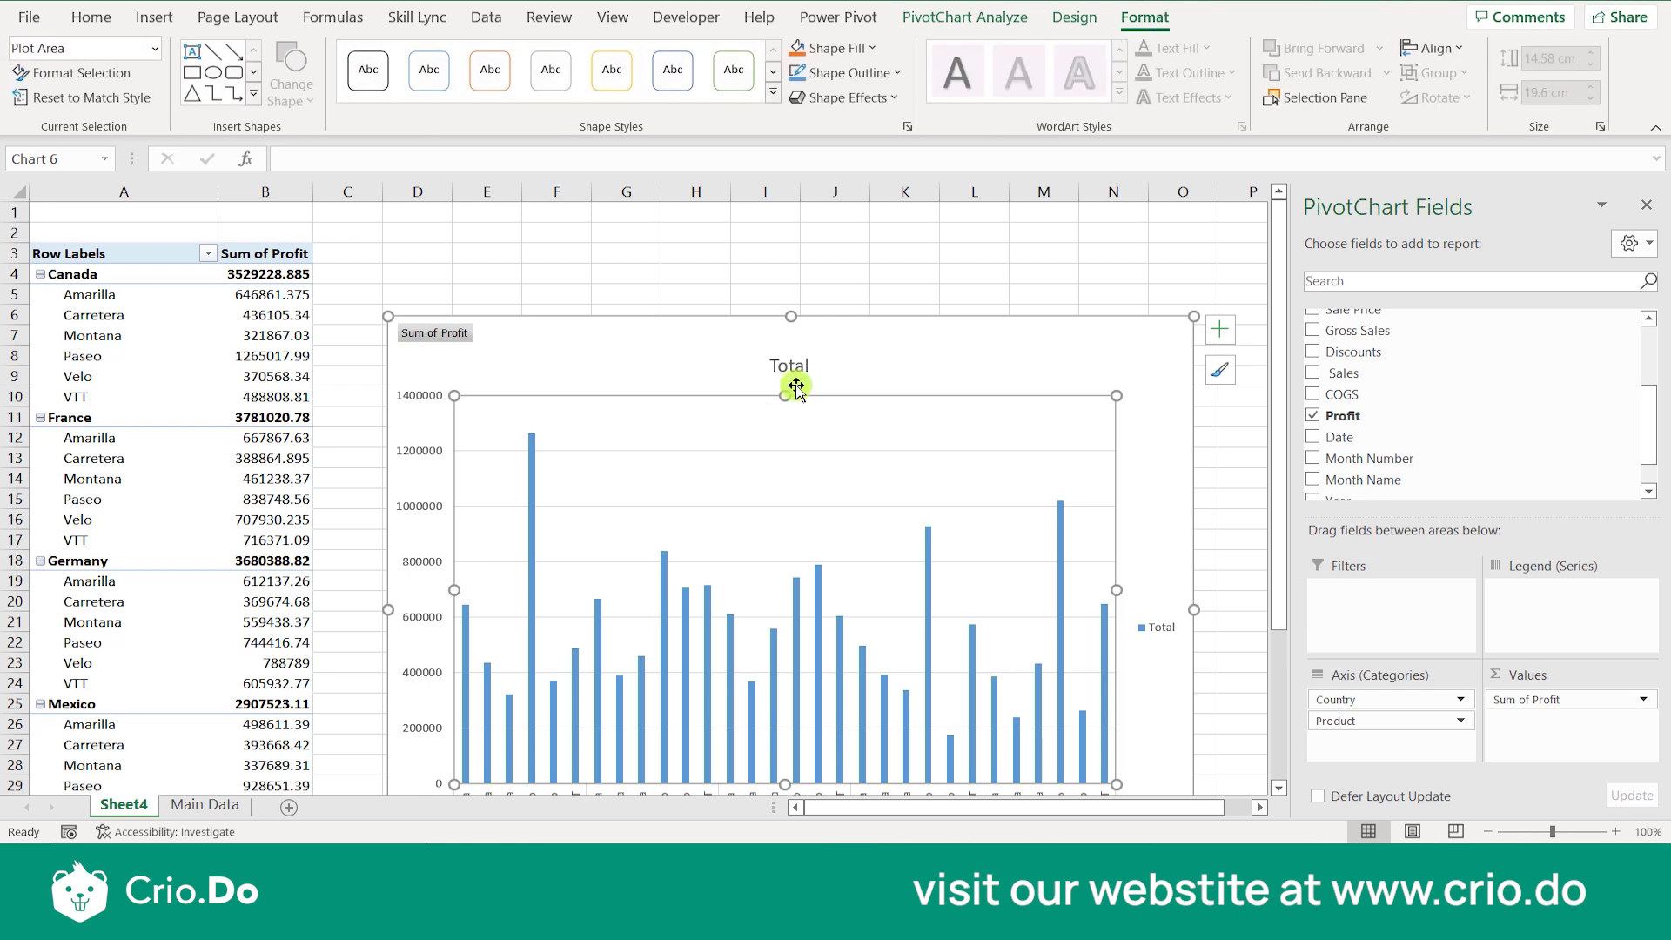
scroll(795, 378, down, 1)
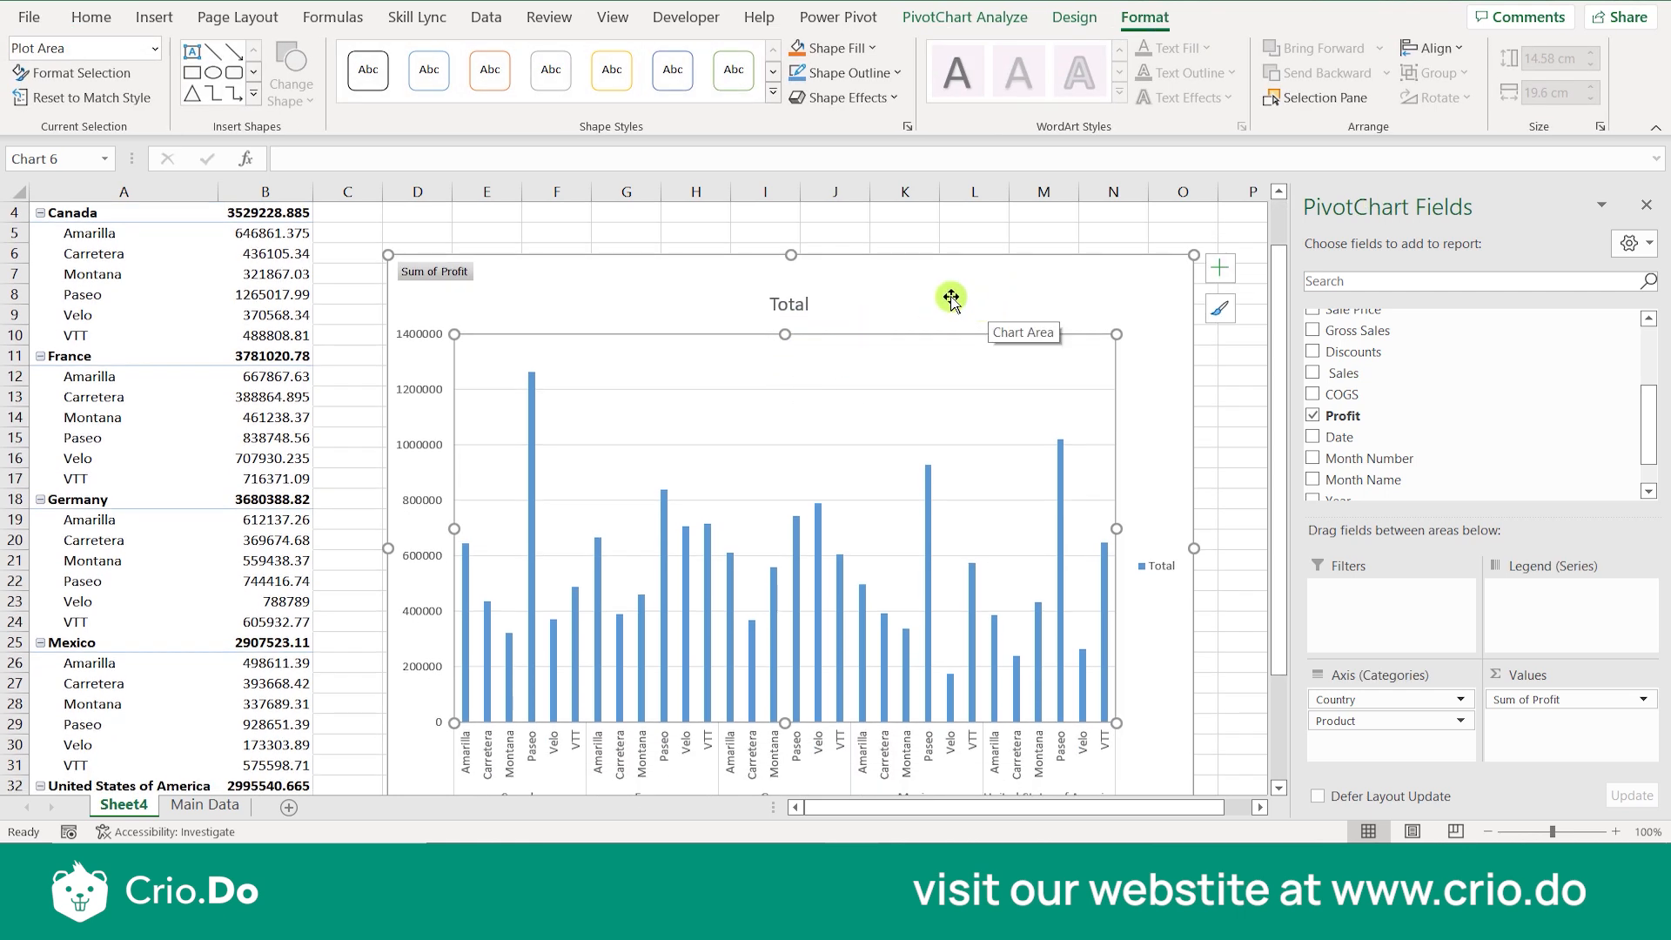
click(349, 372)
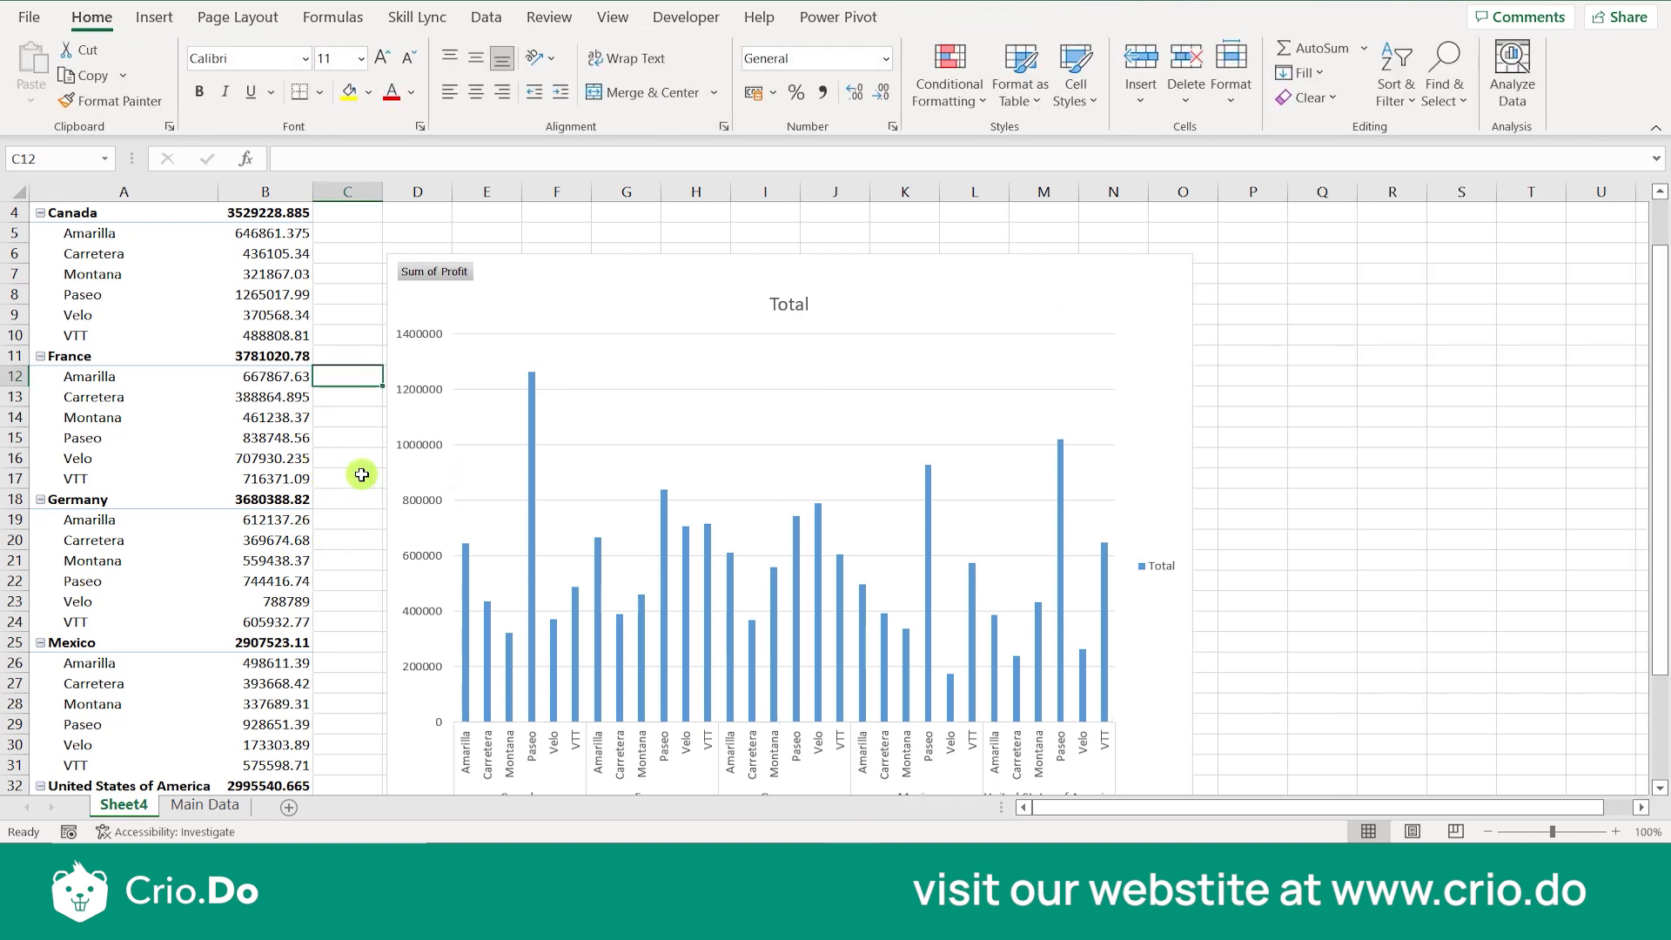
scroll(252, 383, up, 1)
click(250, 379)
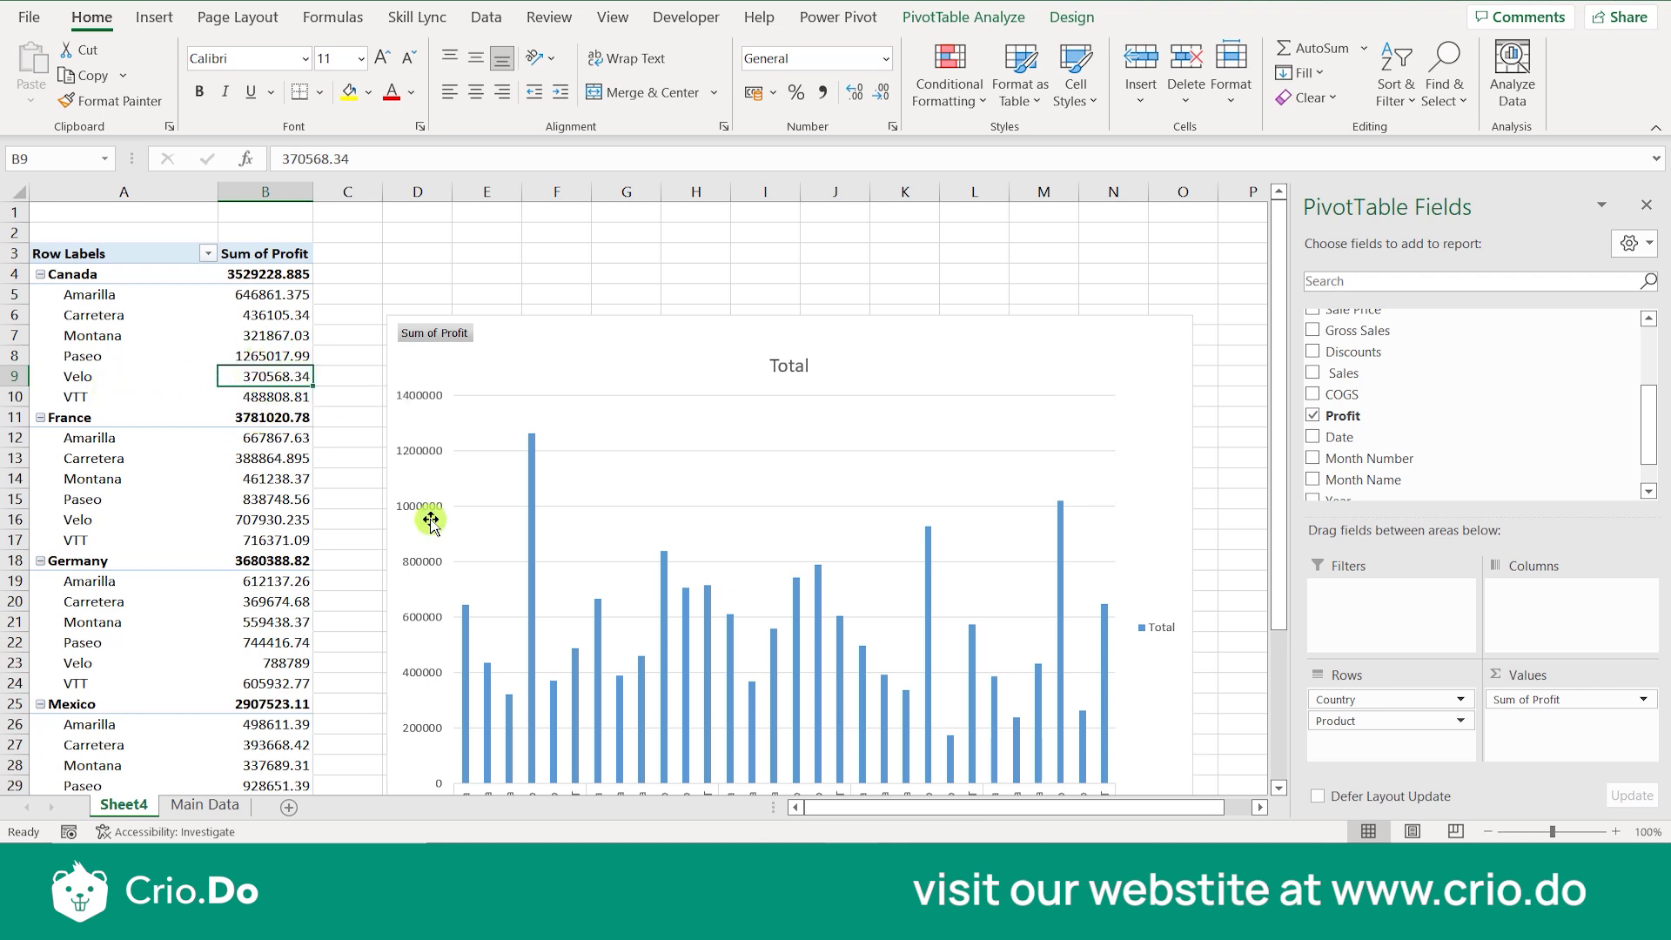
scroll(436, 489, down, 1)
scroll(462, 462, up, 1)
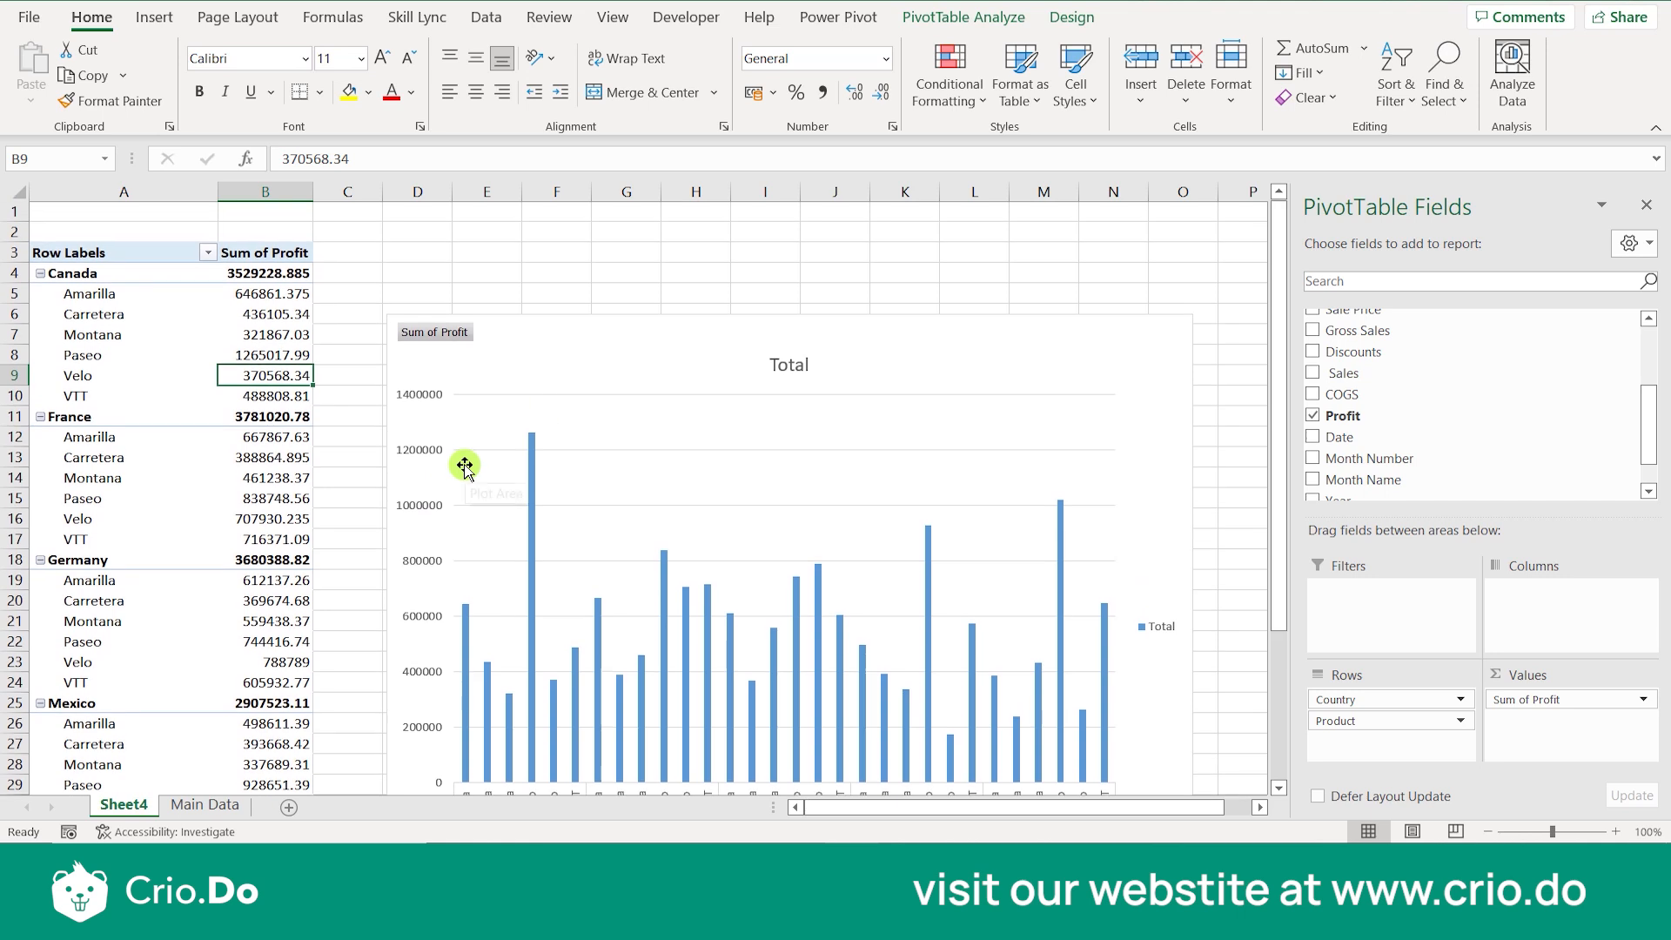
Shift the plot area slightly within the Clustered Column PivotChart, and move it back to its original place.
click(553, 402)
click(565, 384)
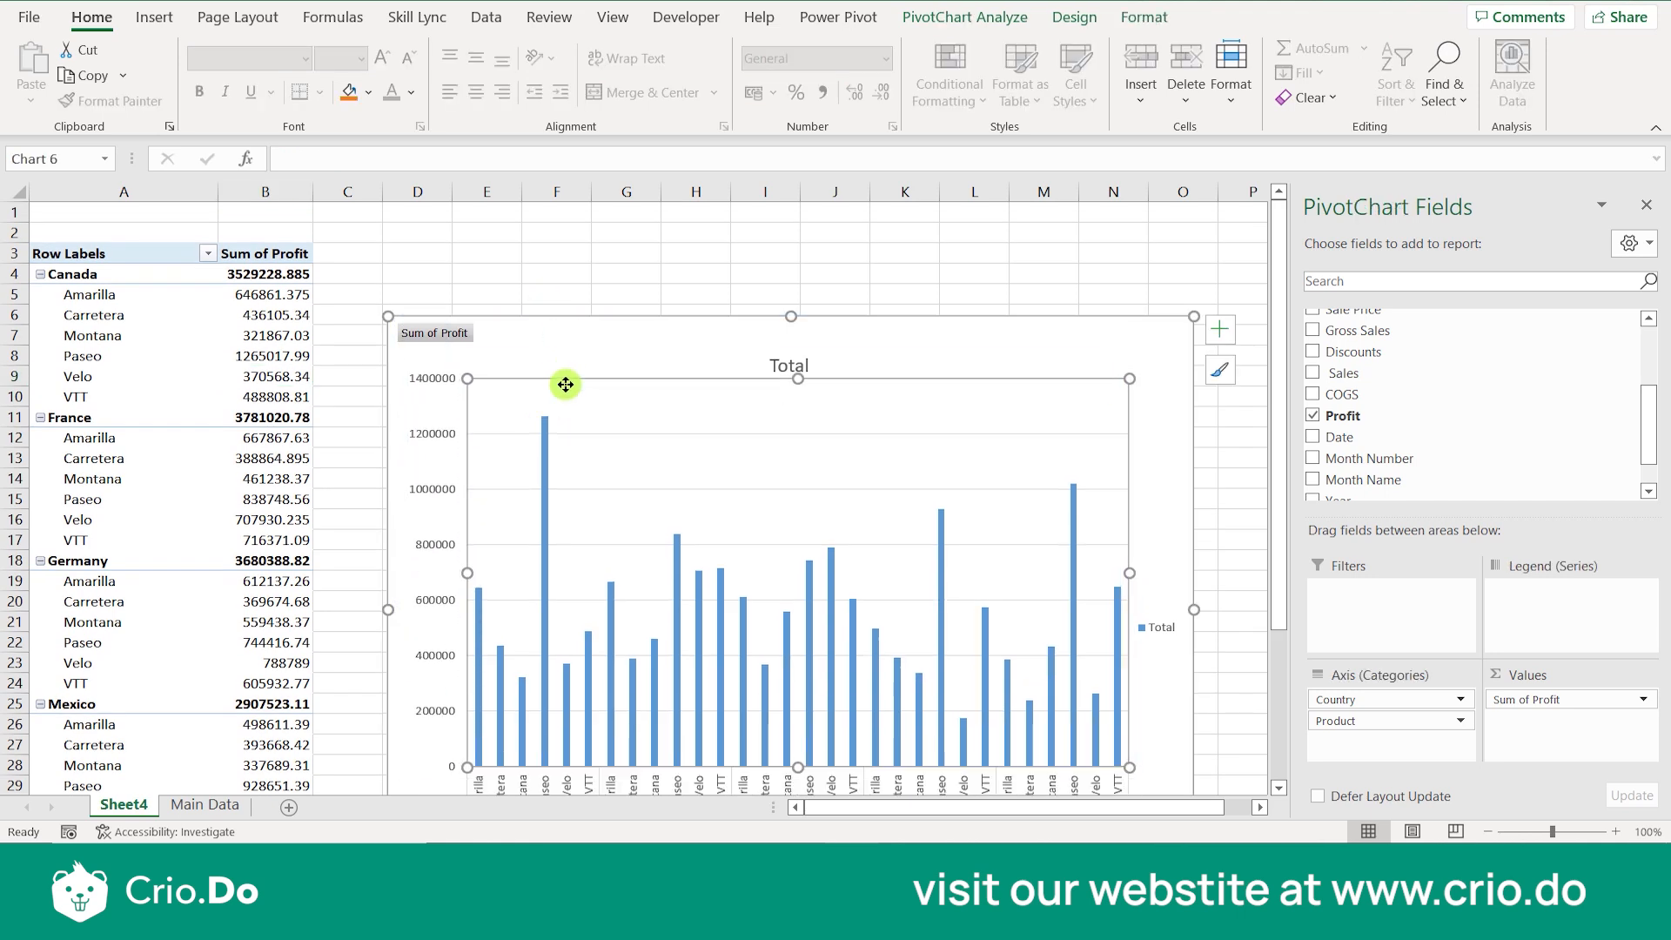
drag(566, 384, 553, 401)
click(620, 320)
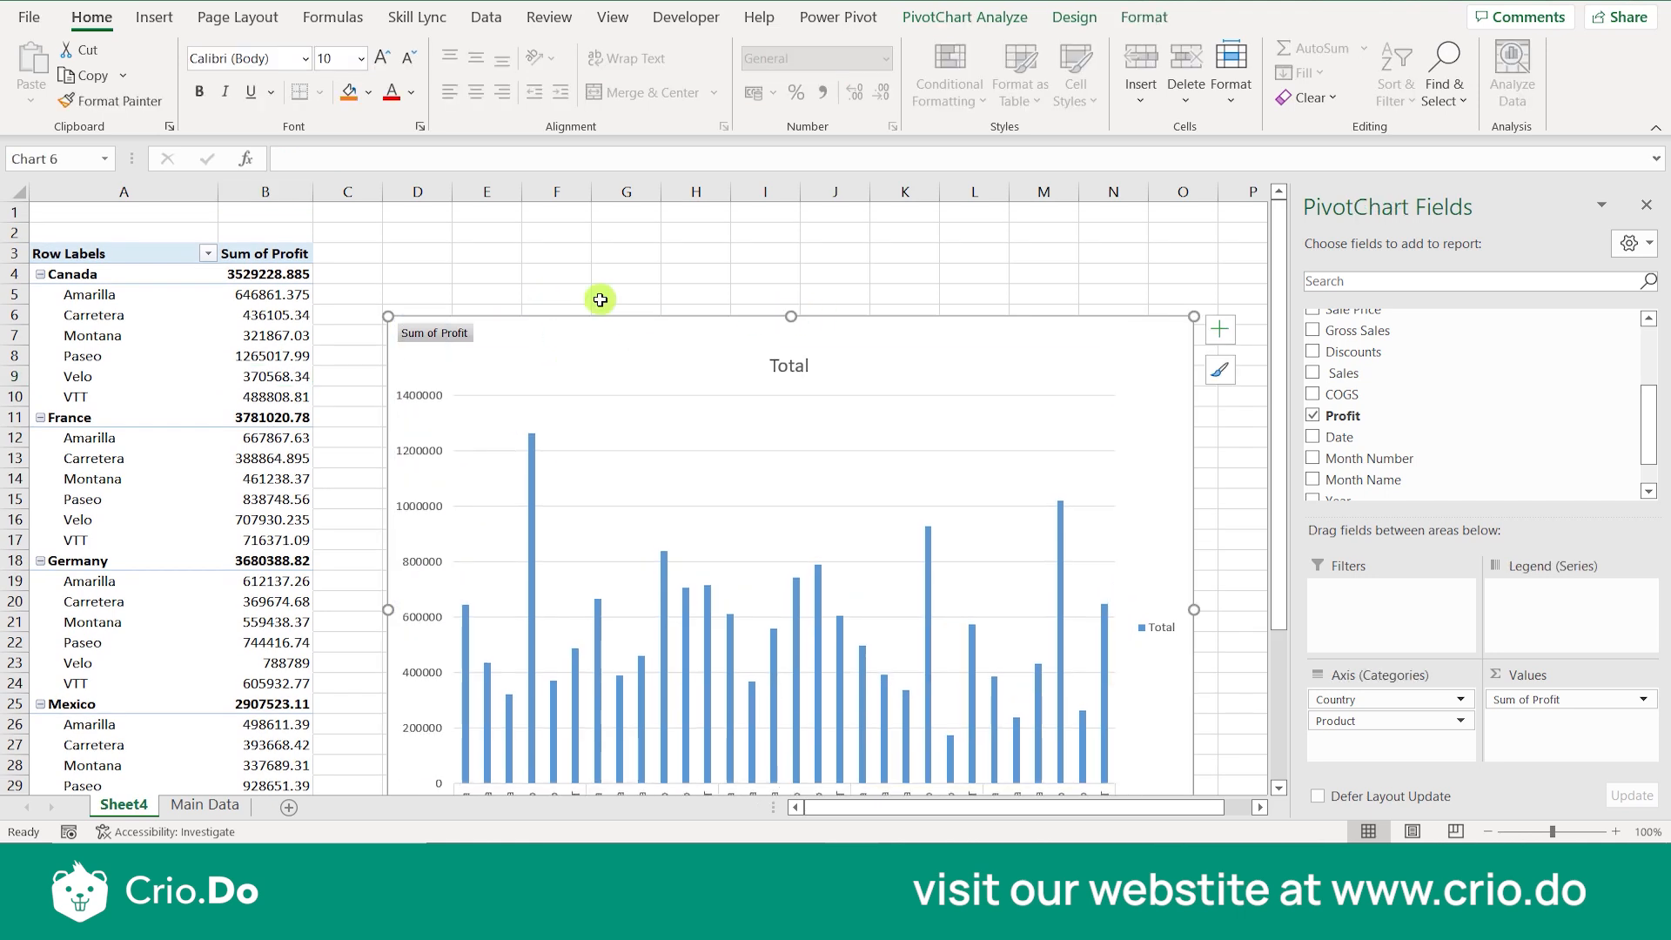
Try to delete the PivotTable's profit value for Canada's Amarilla product in cell B5.
click(259, 296)
key(Delete)
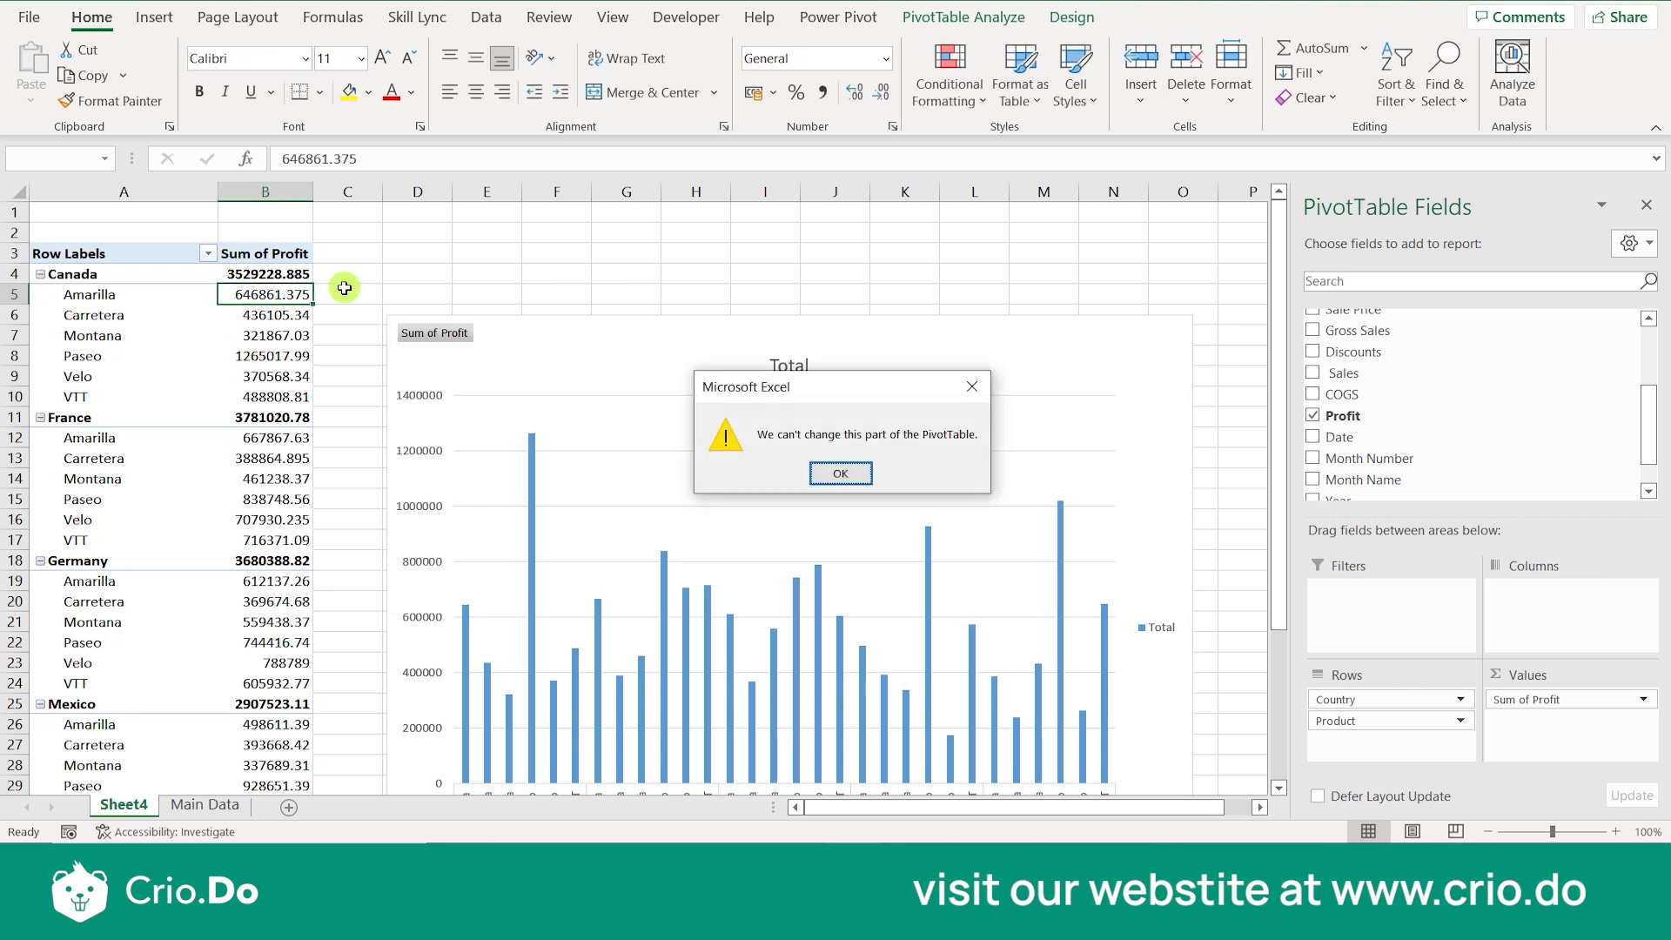
key(Return)
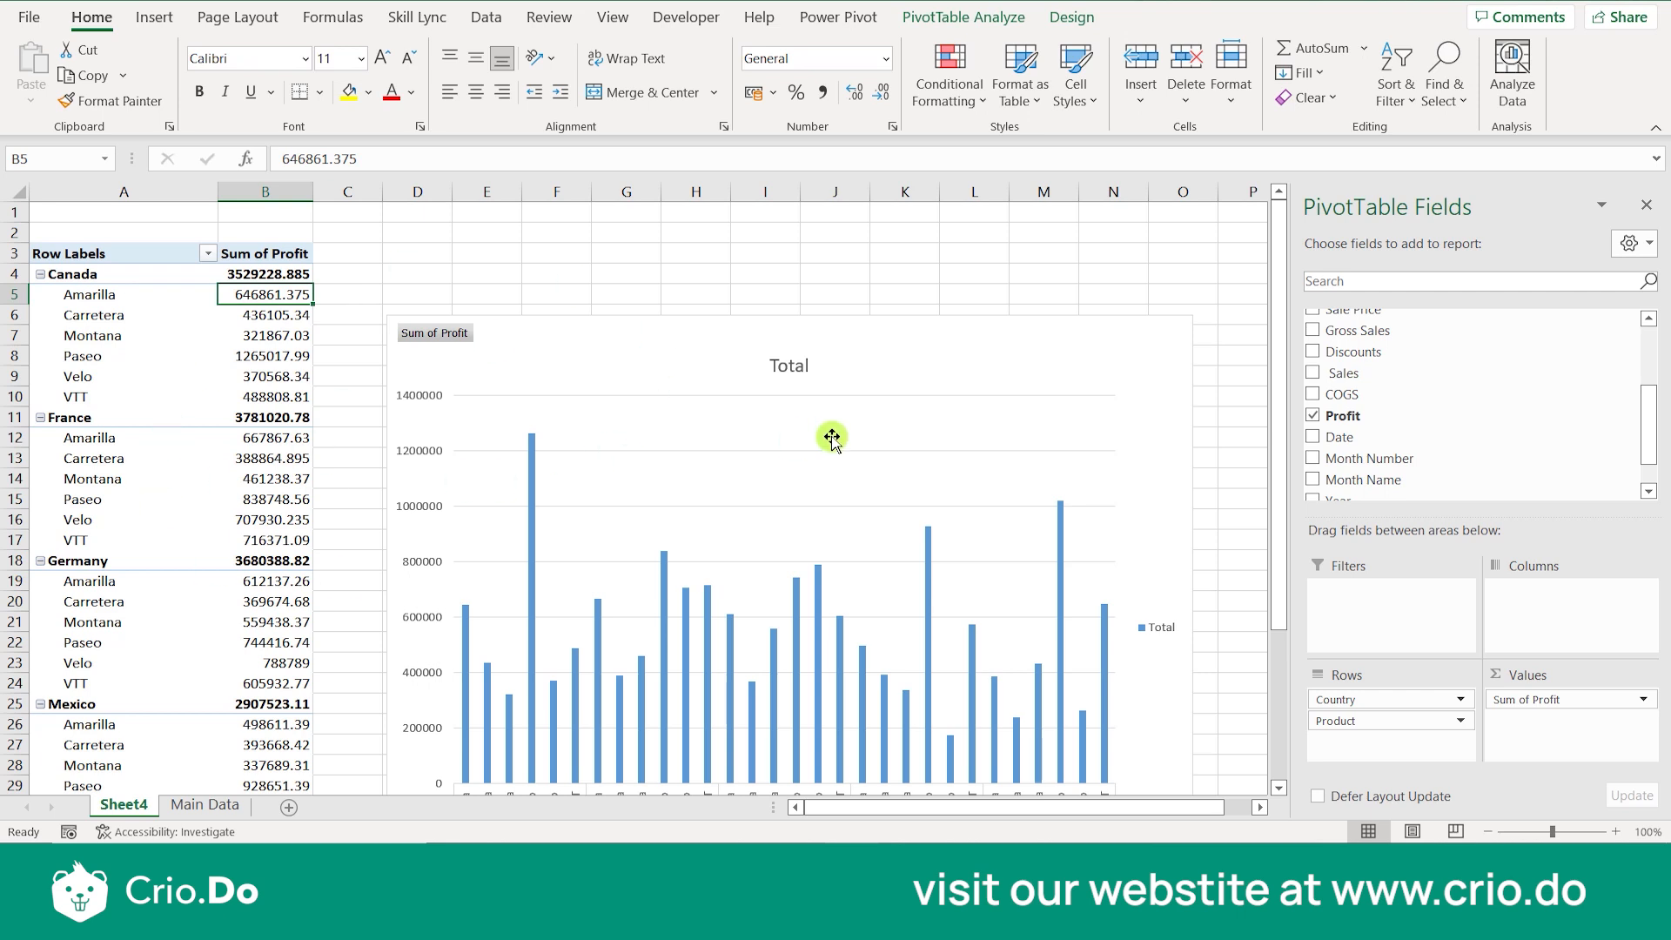
Compare the PivotTable on Sheet4 with its source table, finishing at the header row of the Main Data sheet.
click(213, 803)
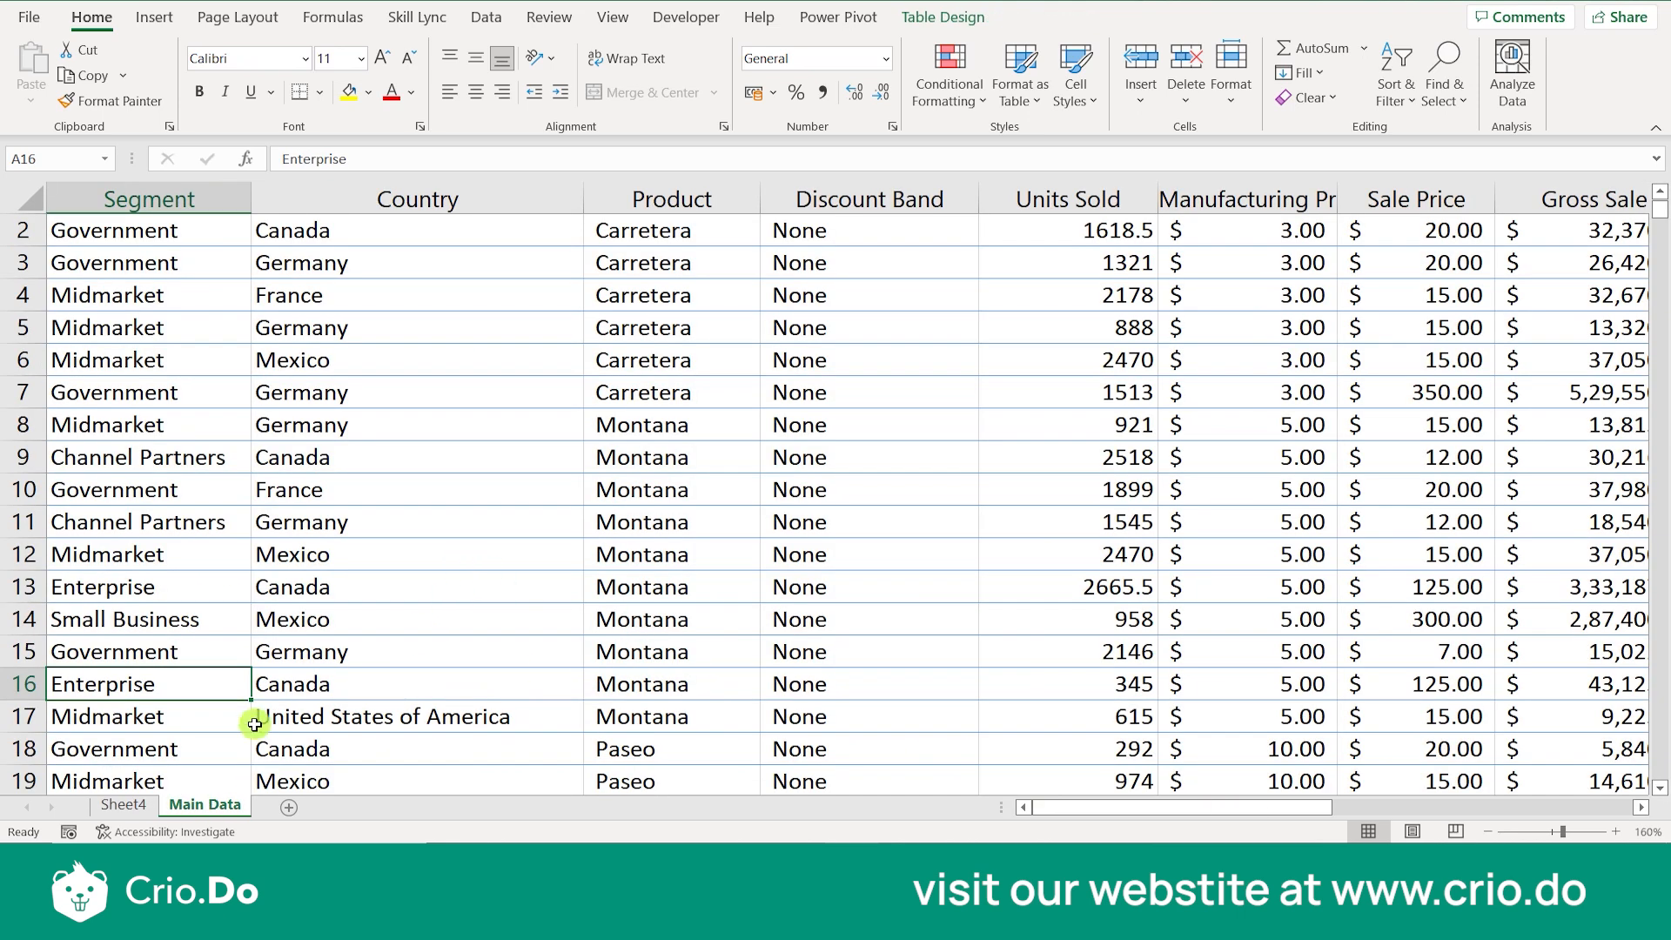
click(127, 804)
click(183, 806)
click(124, 804)
click(179, 806)
click(123, 805)
click(178, 806)
scroll(420, 399, up, 1)
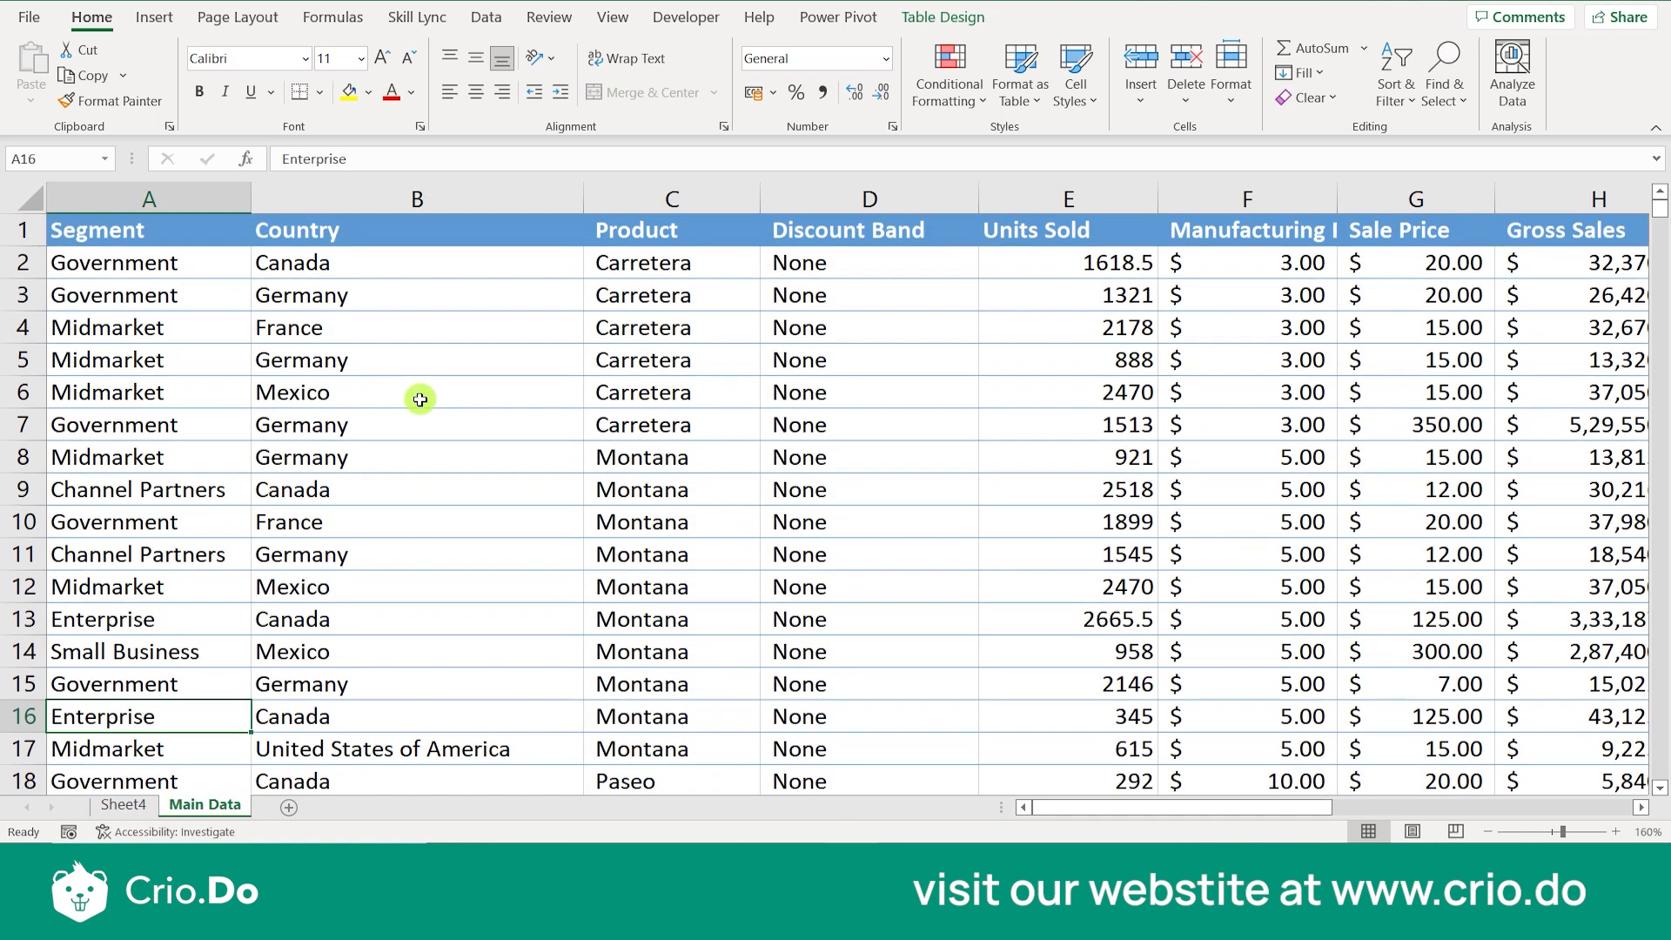
Turn on filtering for the Main Data table and filter the Country column to show only Canada.
click(379, 229)
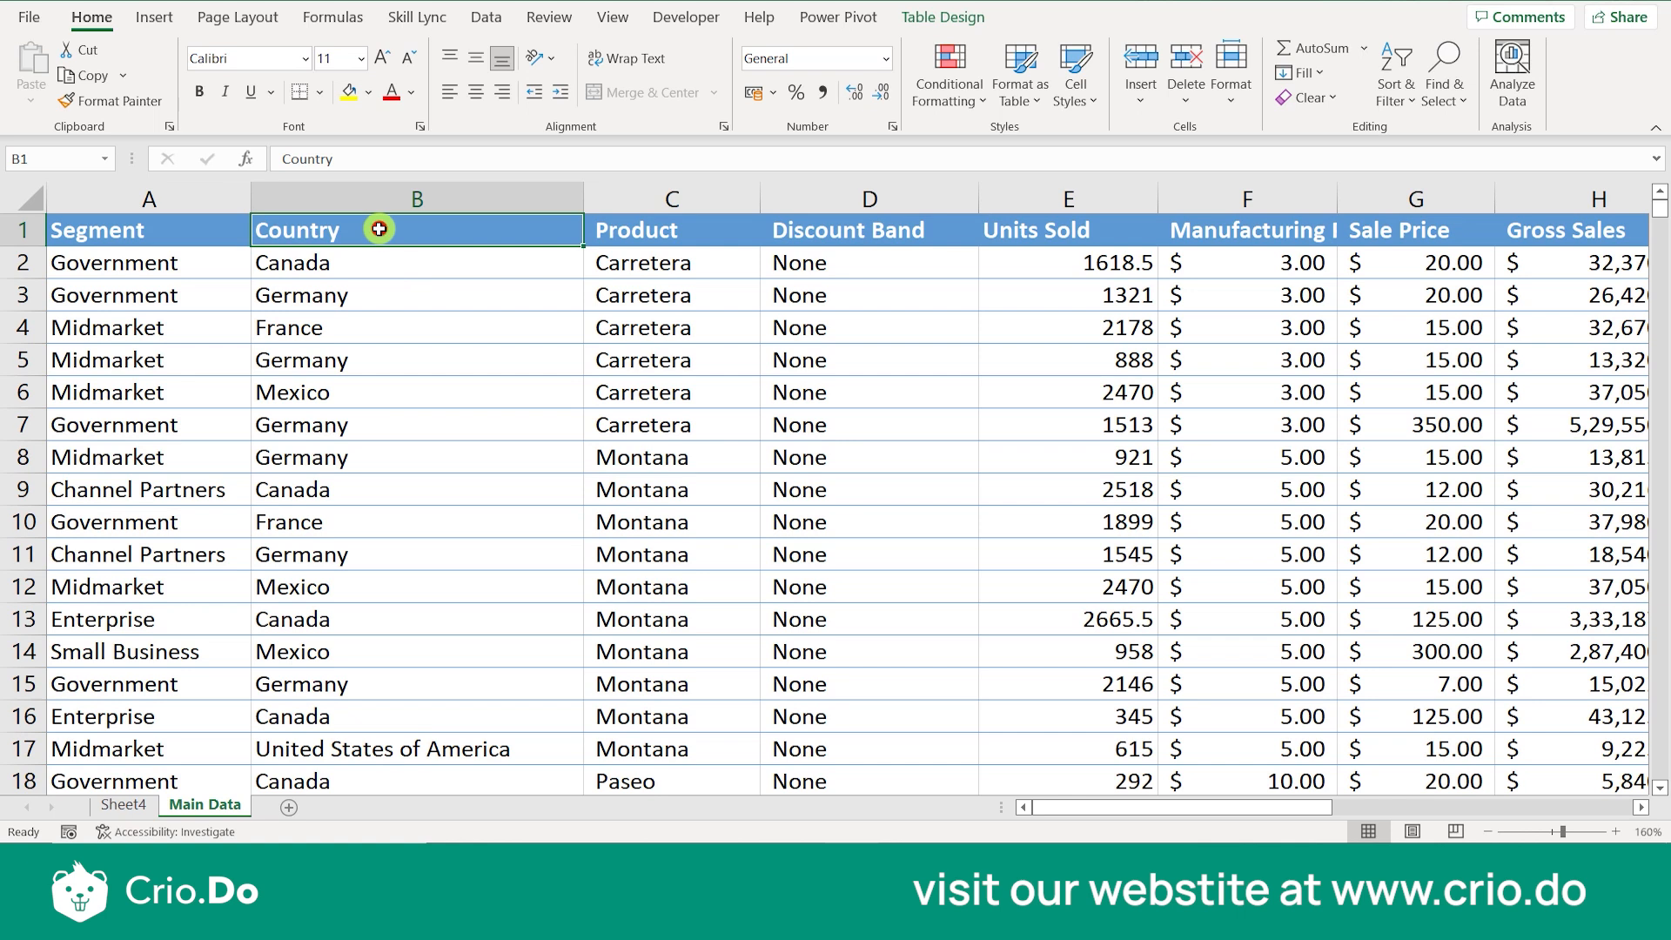
click(486, 17)
click(908, 87)
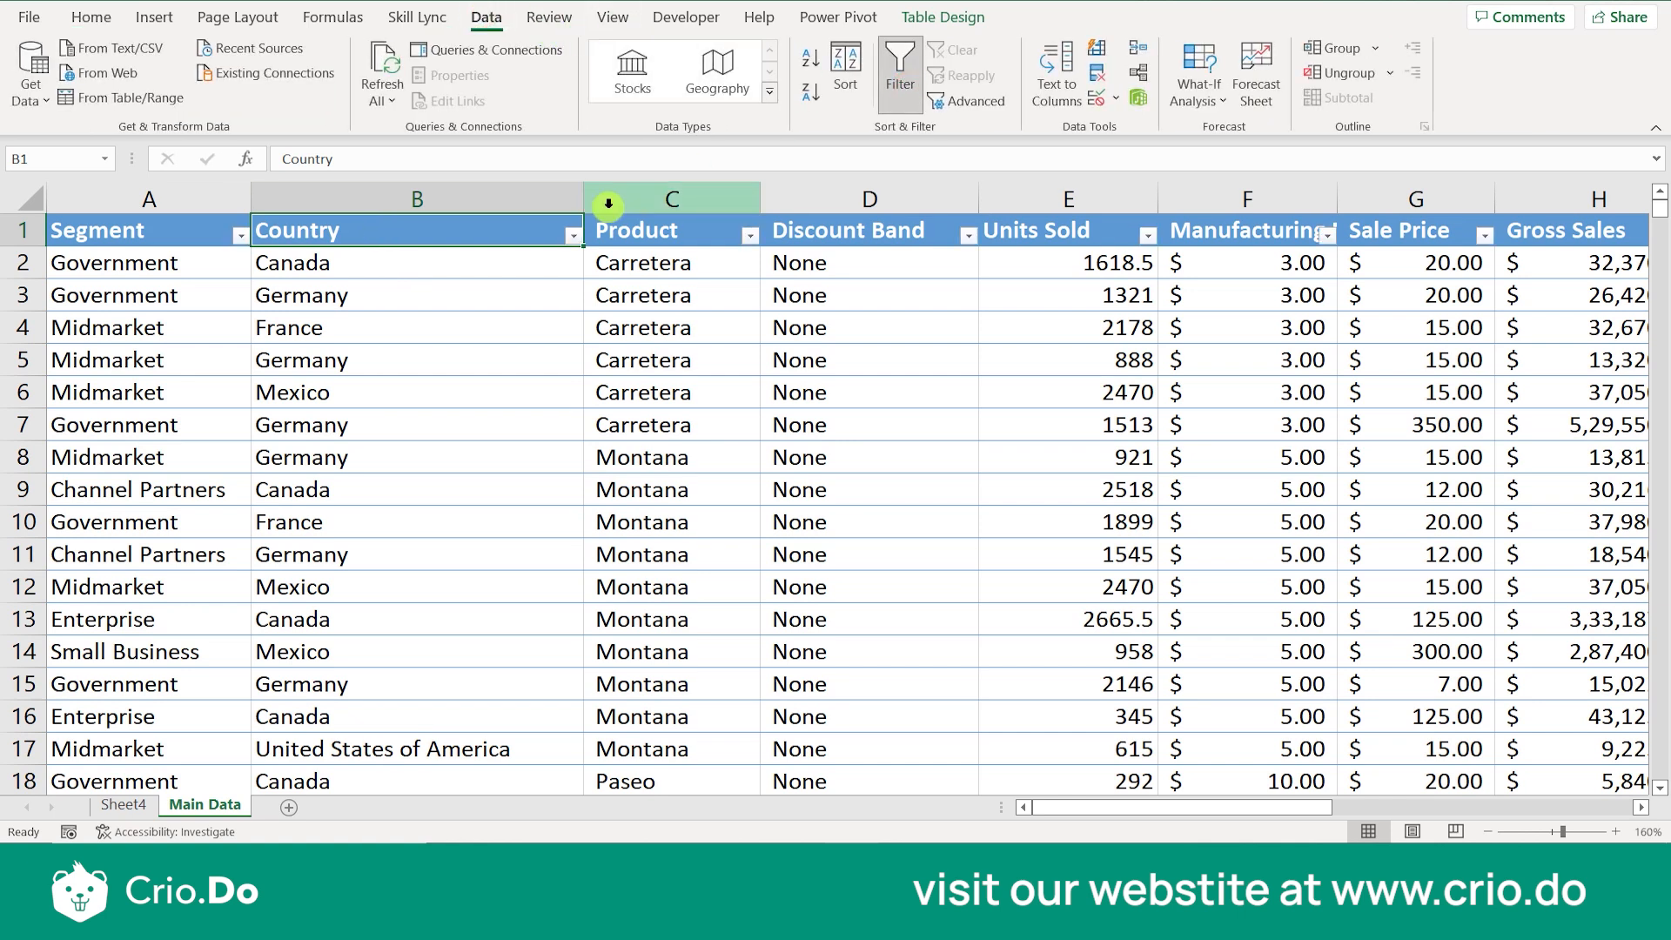
click(572, 235)
click(383, 487)
click(379, 507)
click(438, 679)
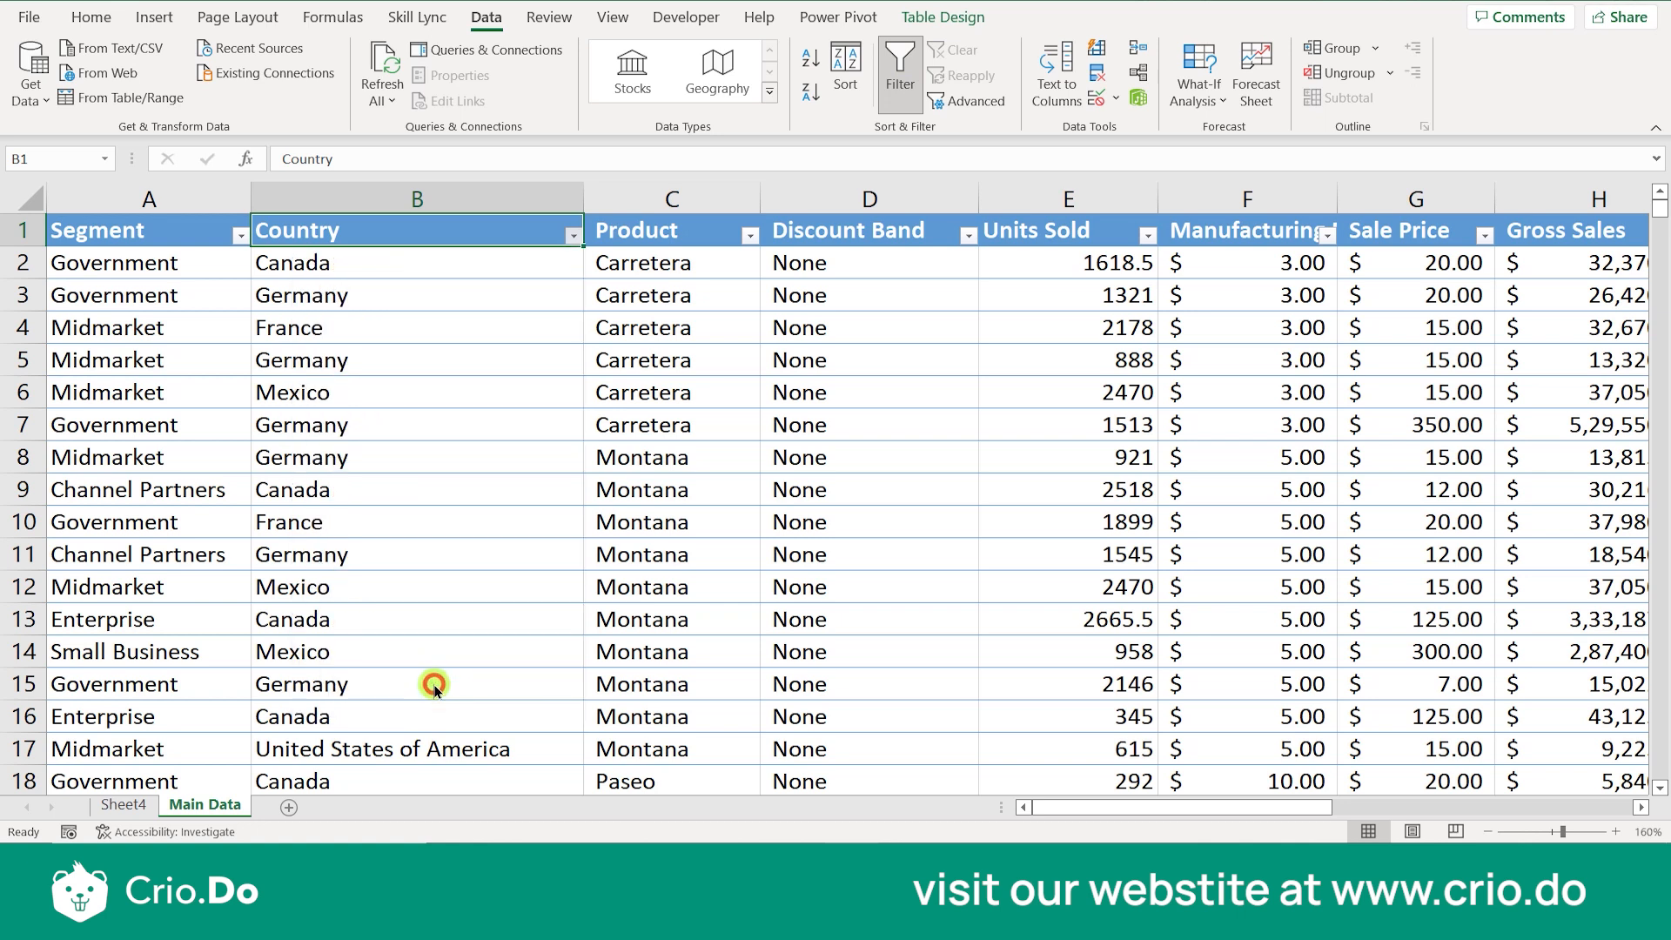
Examine the Profit values in column L for the filtered Canada records on Main Data.
scroll(806, 458, right, 3)
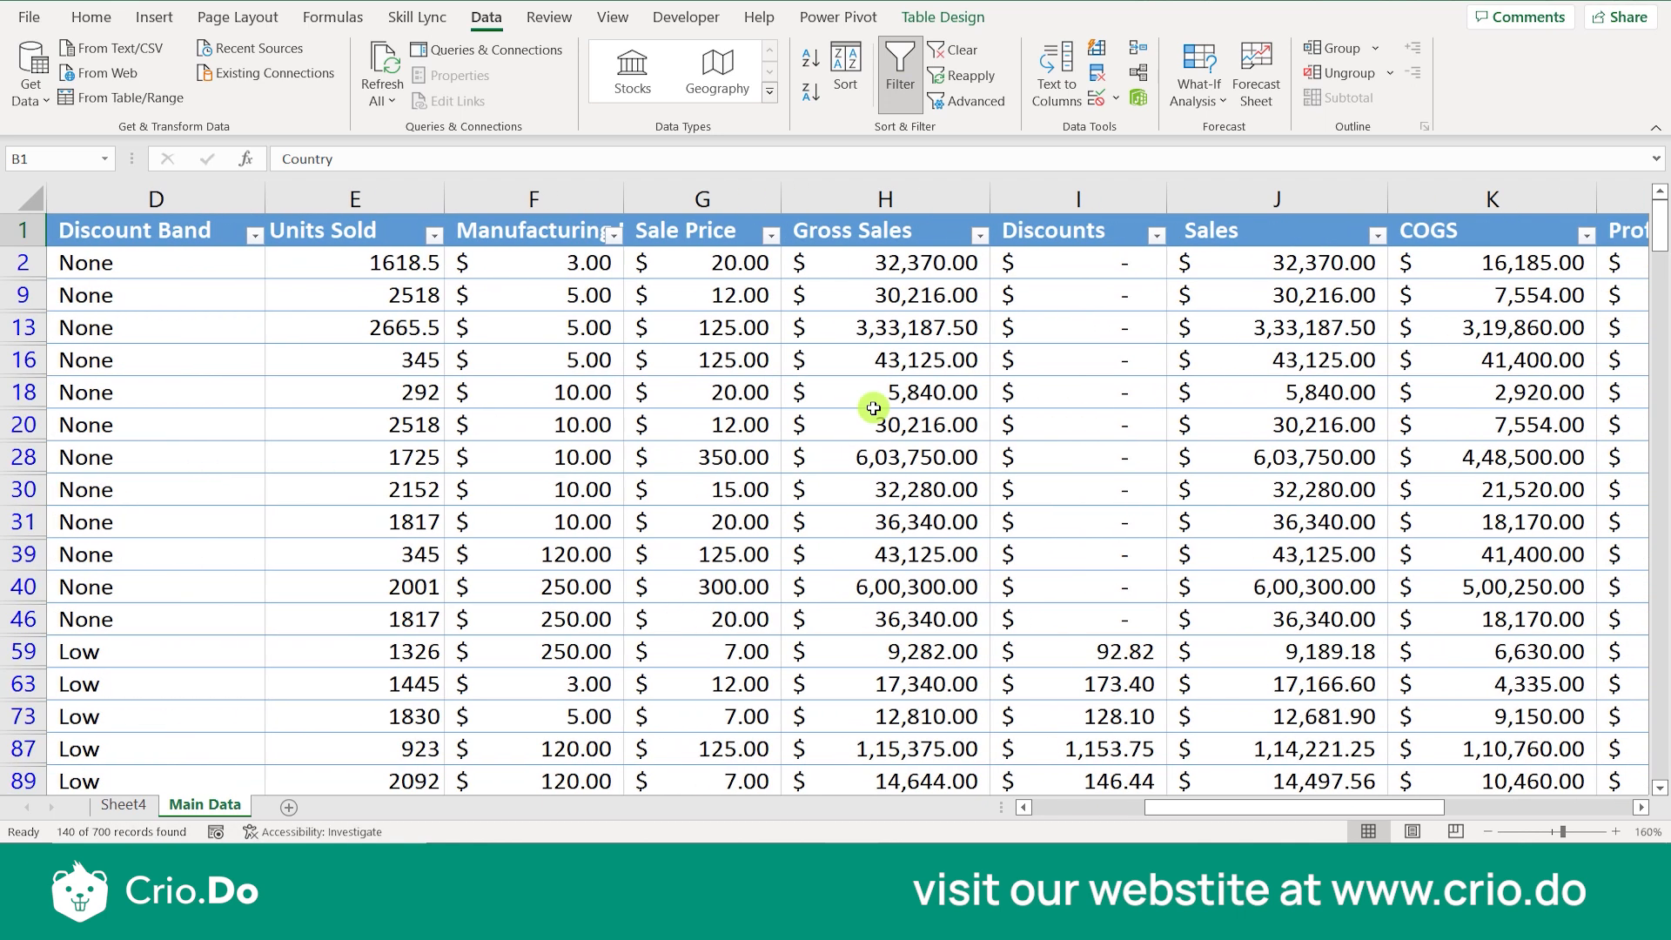
click(932, 348)
key(Right)
key(Right)
key(Right)
key(Right)
key(Right)
key(Right)
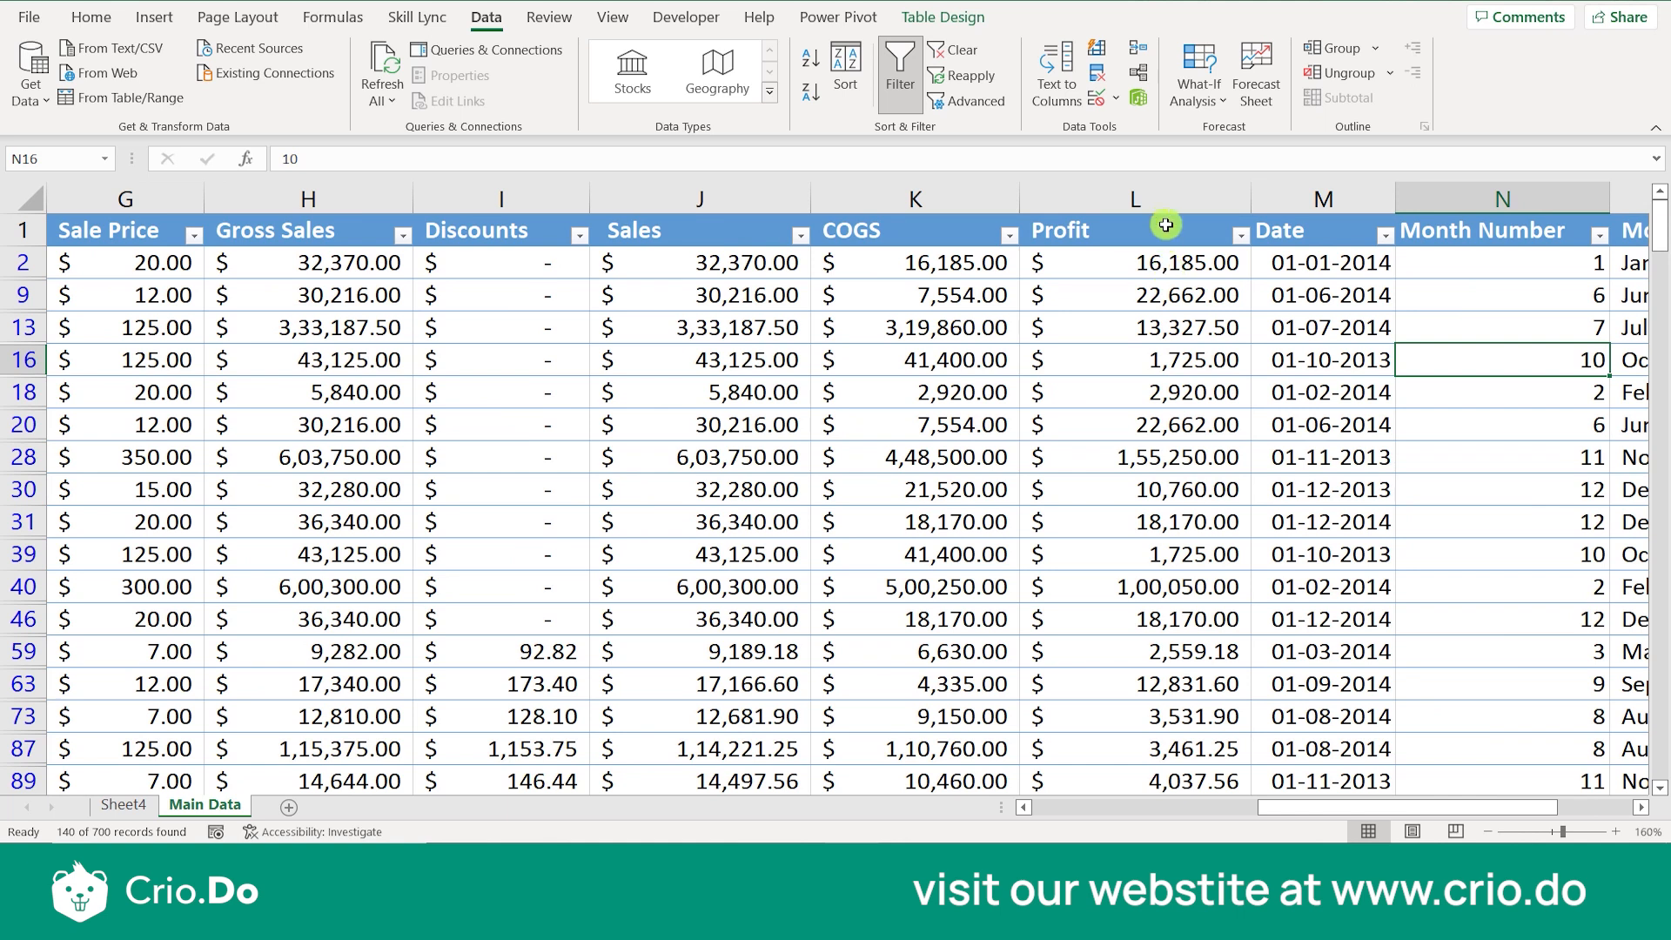
click(1165, 199)
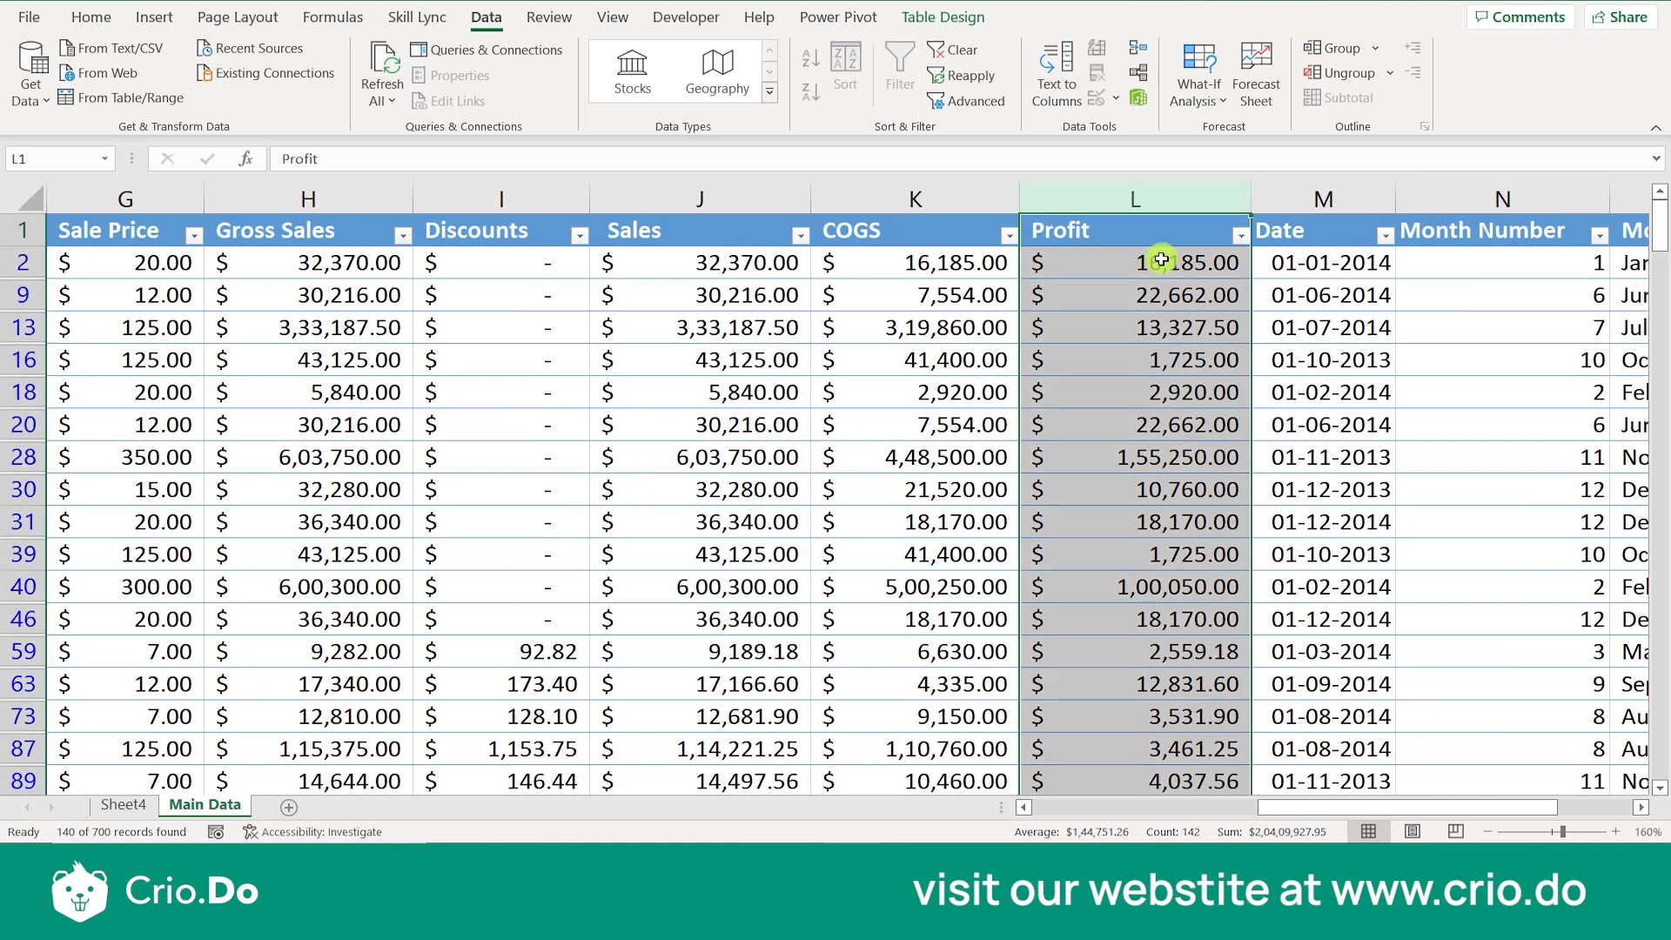
click(1166, 770)
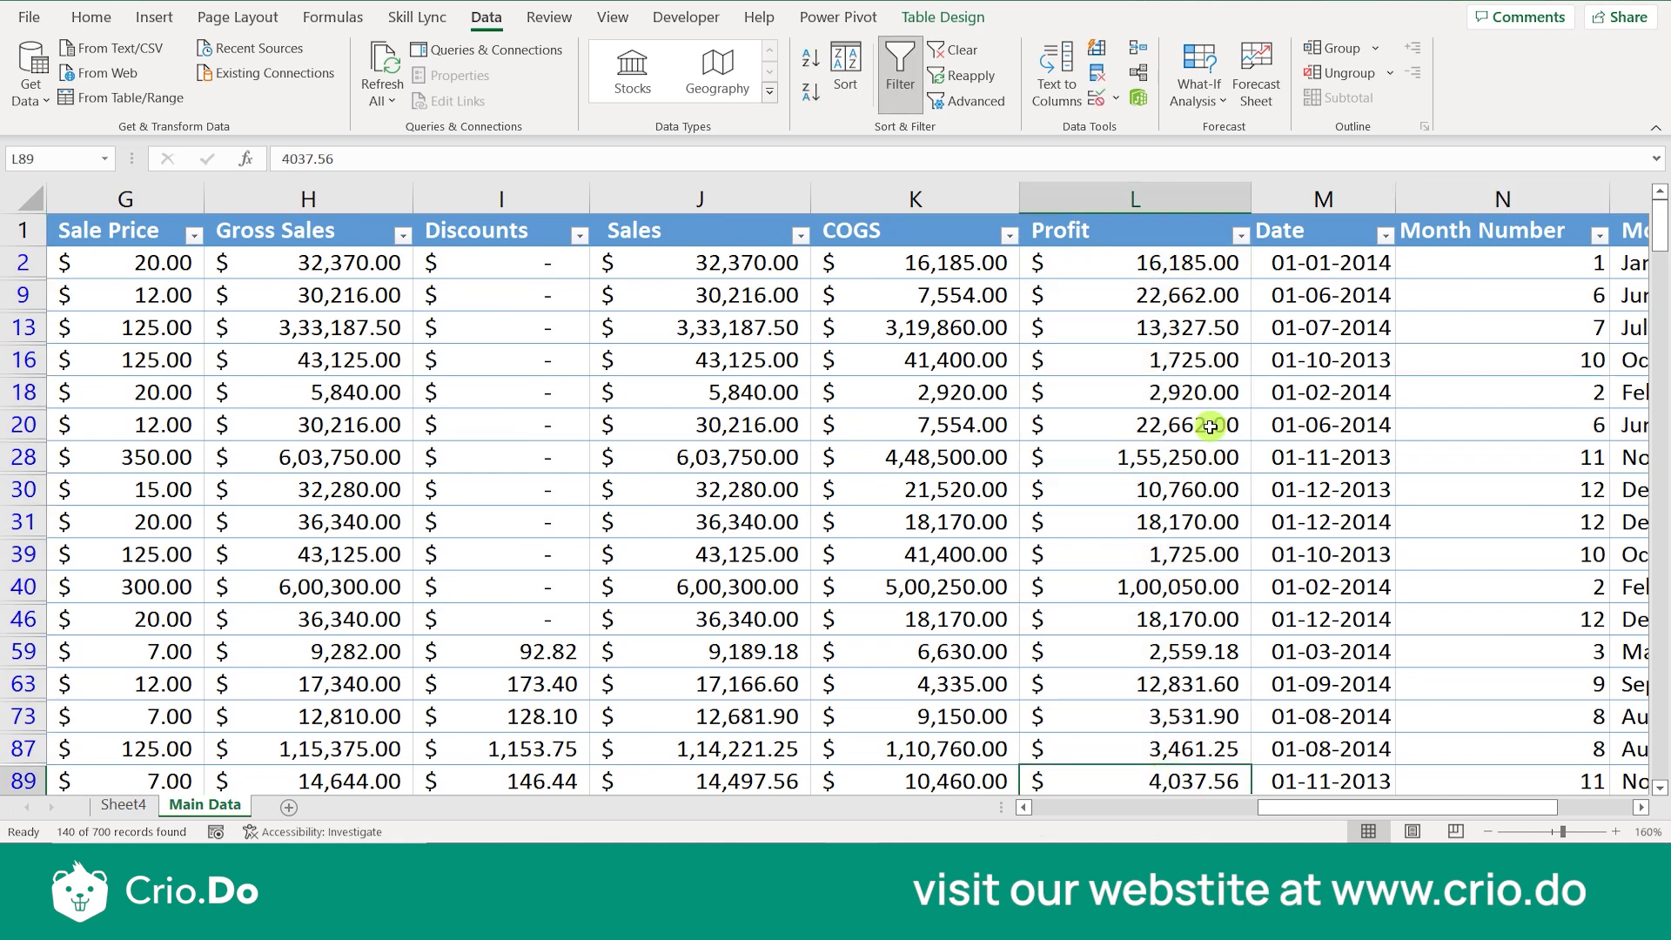
click(1198, 190)
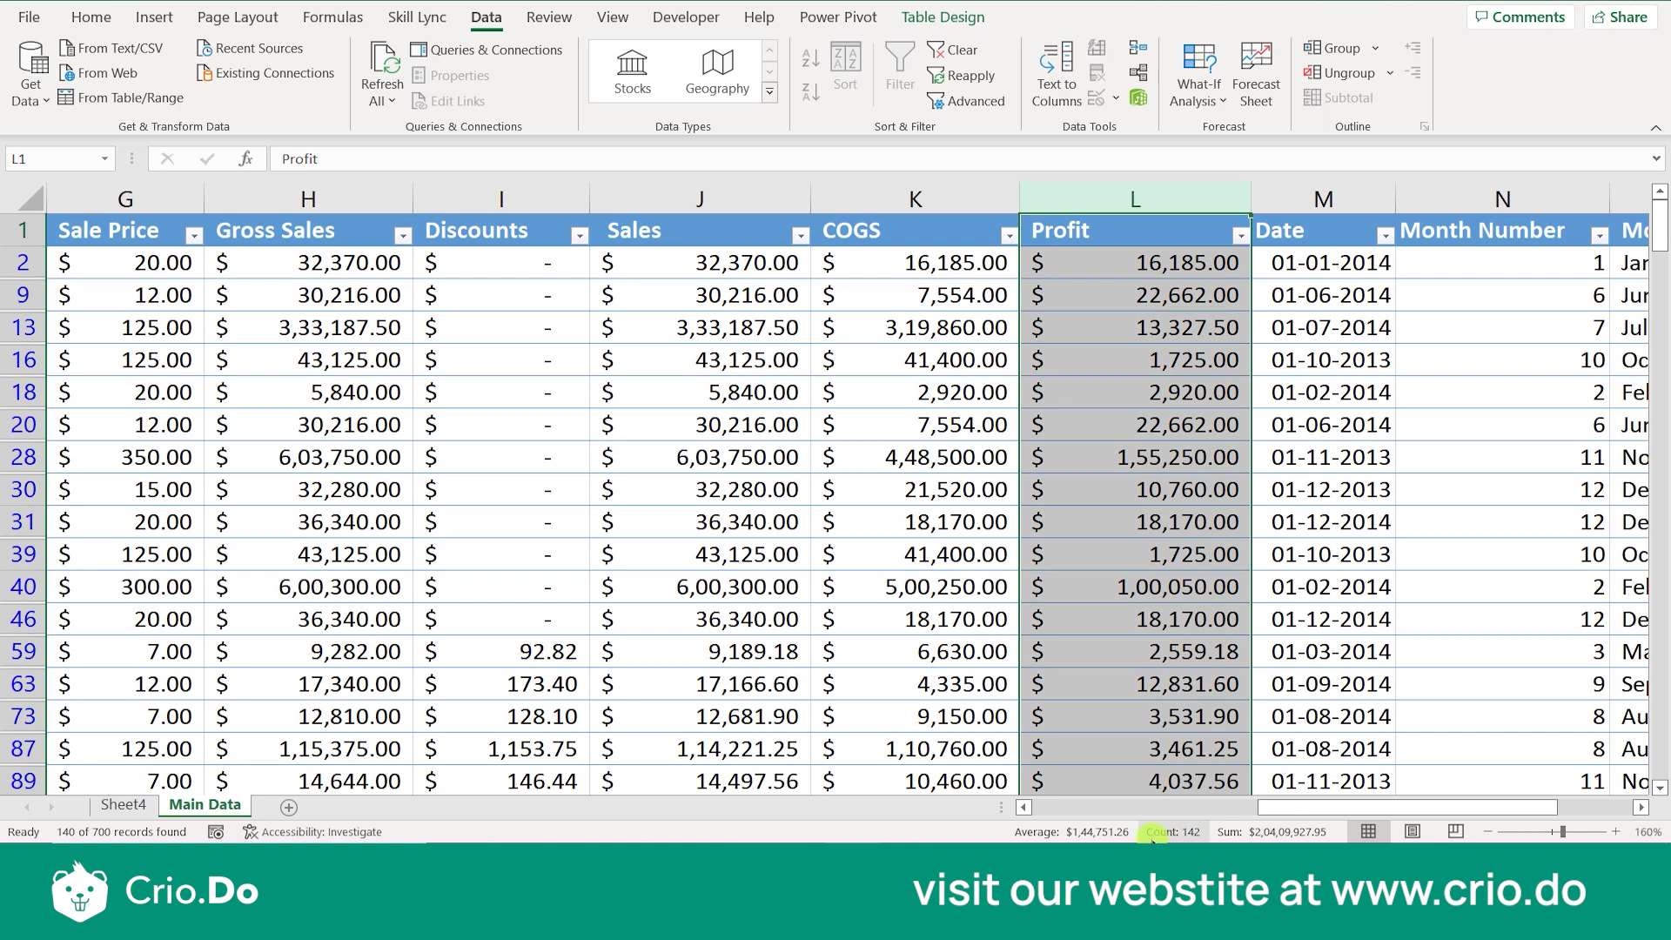
click(1154, 424)
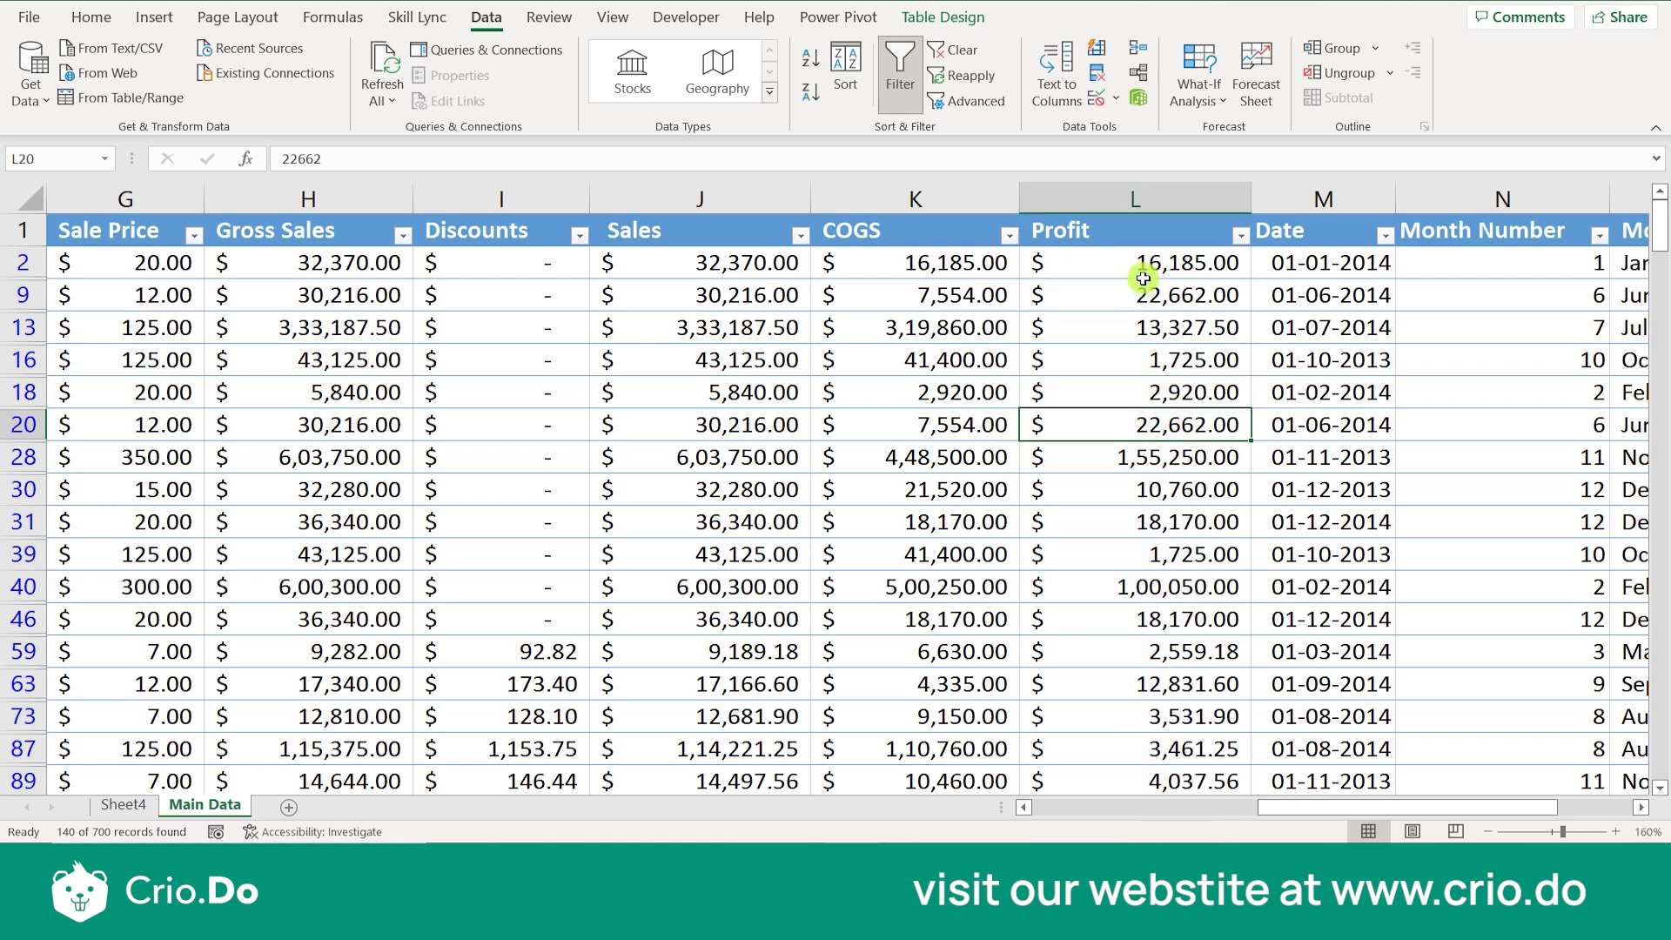
Set the Profit of the first Canada record, cell L2, to 1000000.
click(1144, 263)
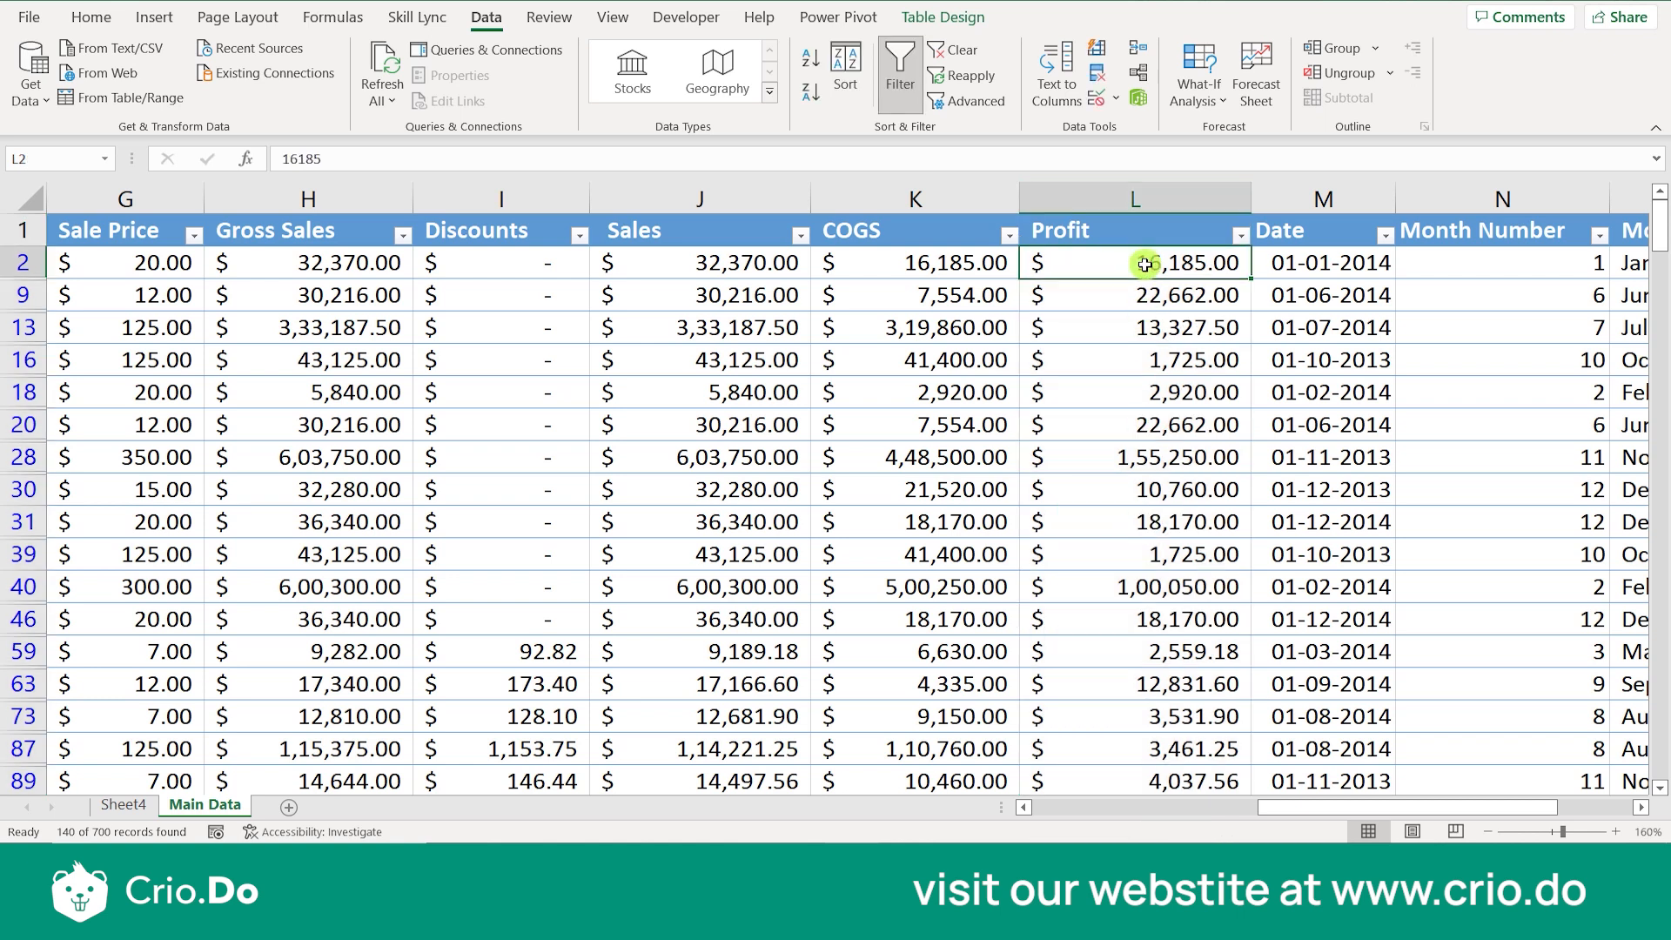
text(100)
key(ctrl+Return)
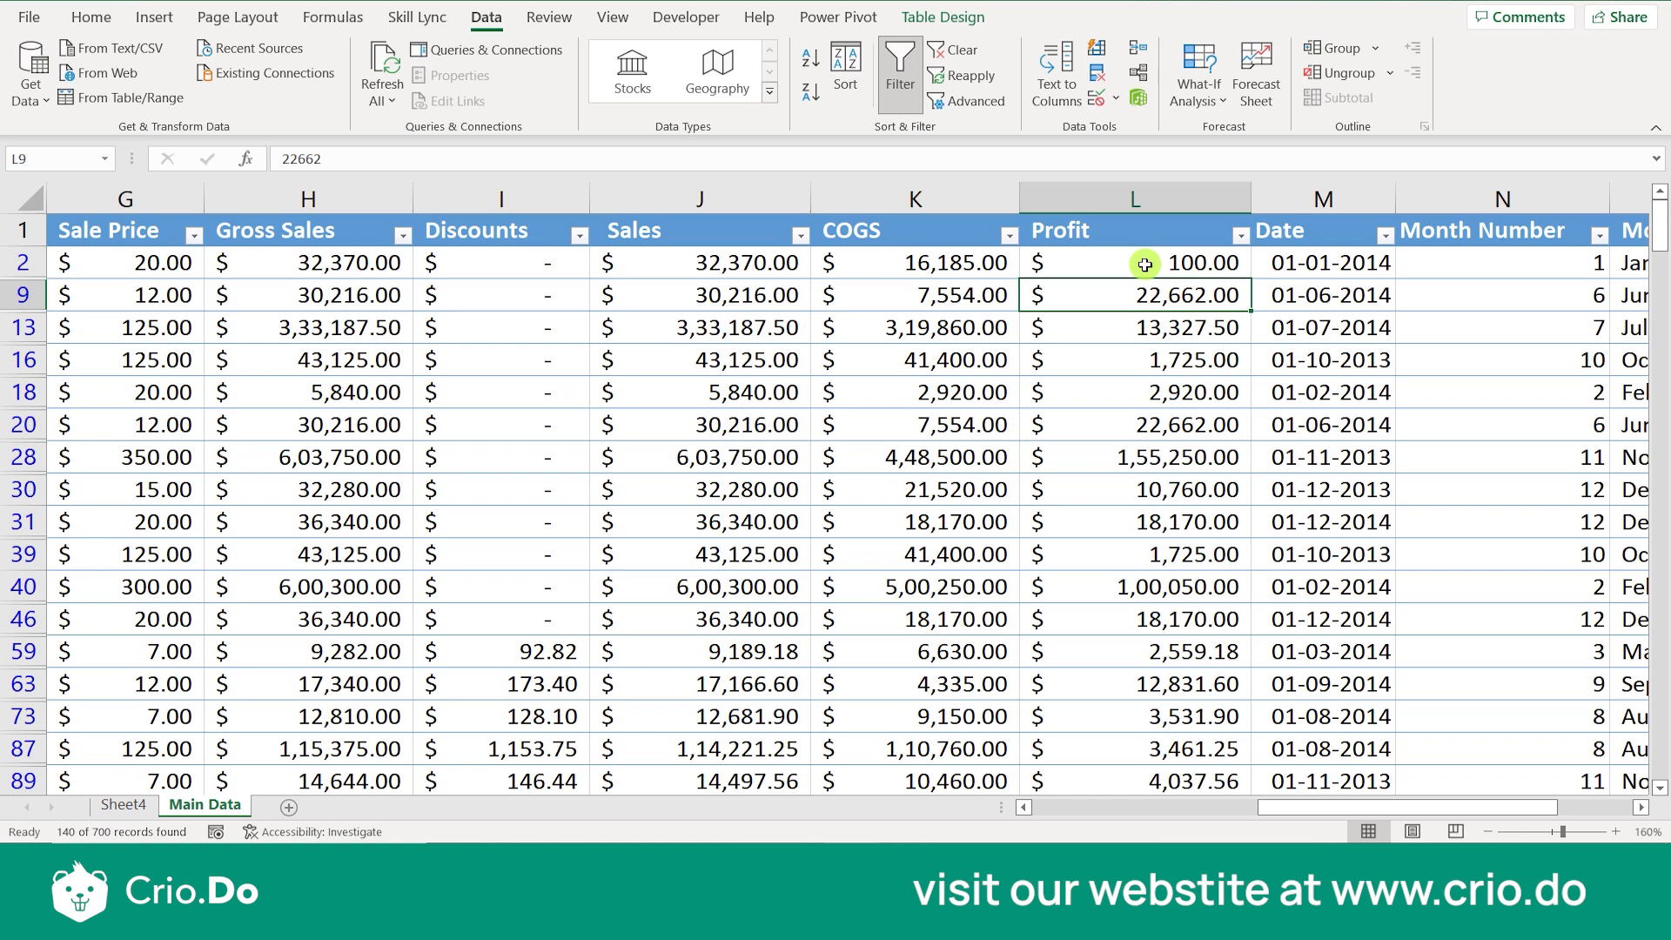
text(100000)
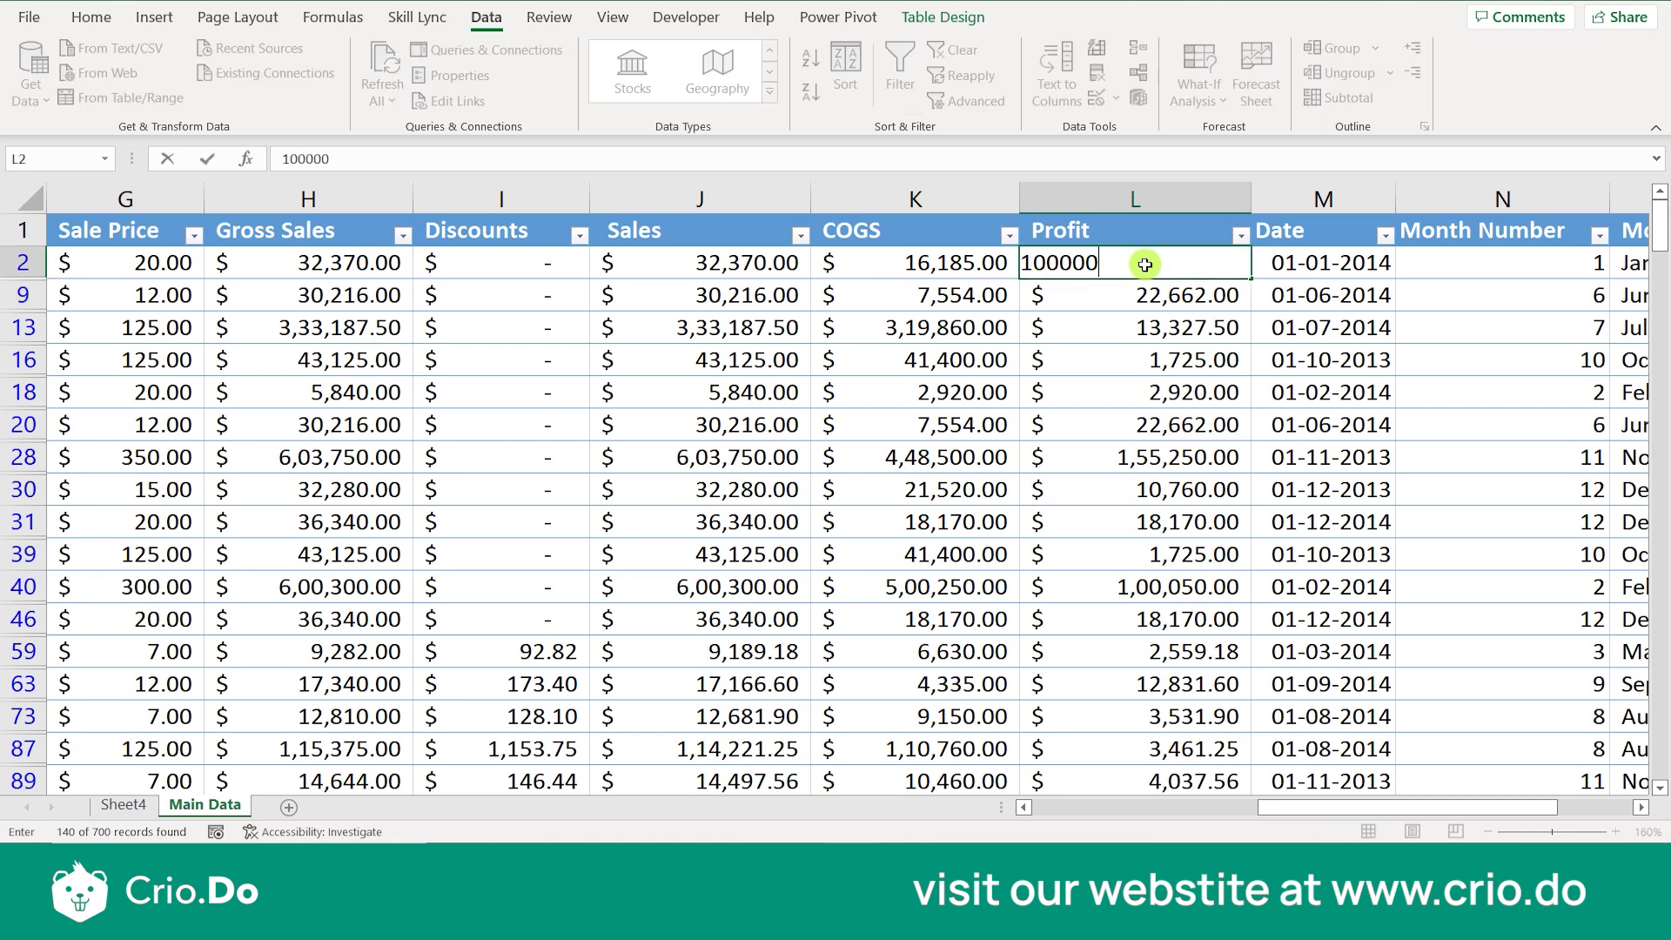
text(0)
key(ctrl+Return)
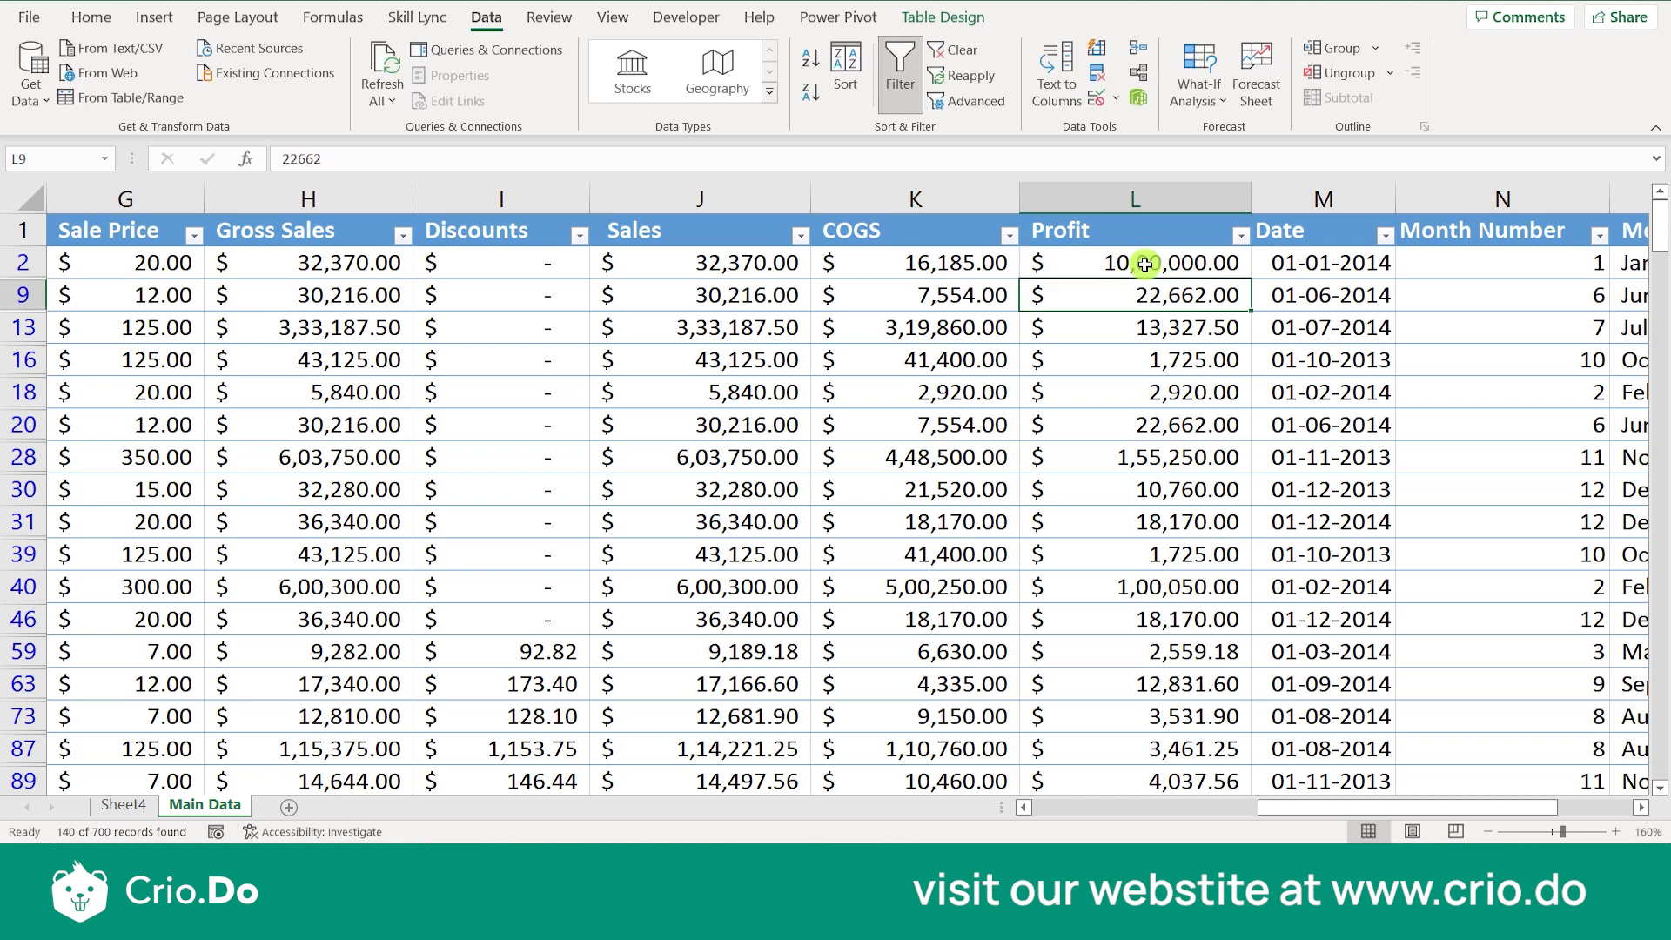
Copy the 1000000 profit from L2 into the Profit cells of all other filtered Canada records, L9 through row 700.
key(ctrl+c)
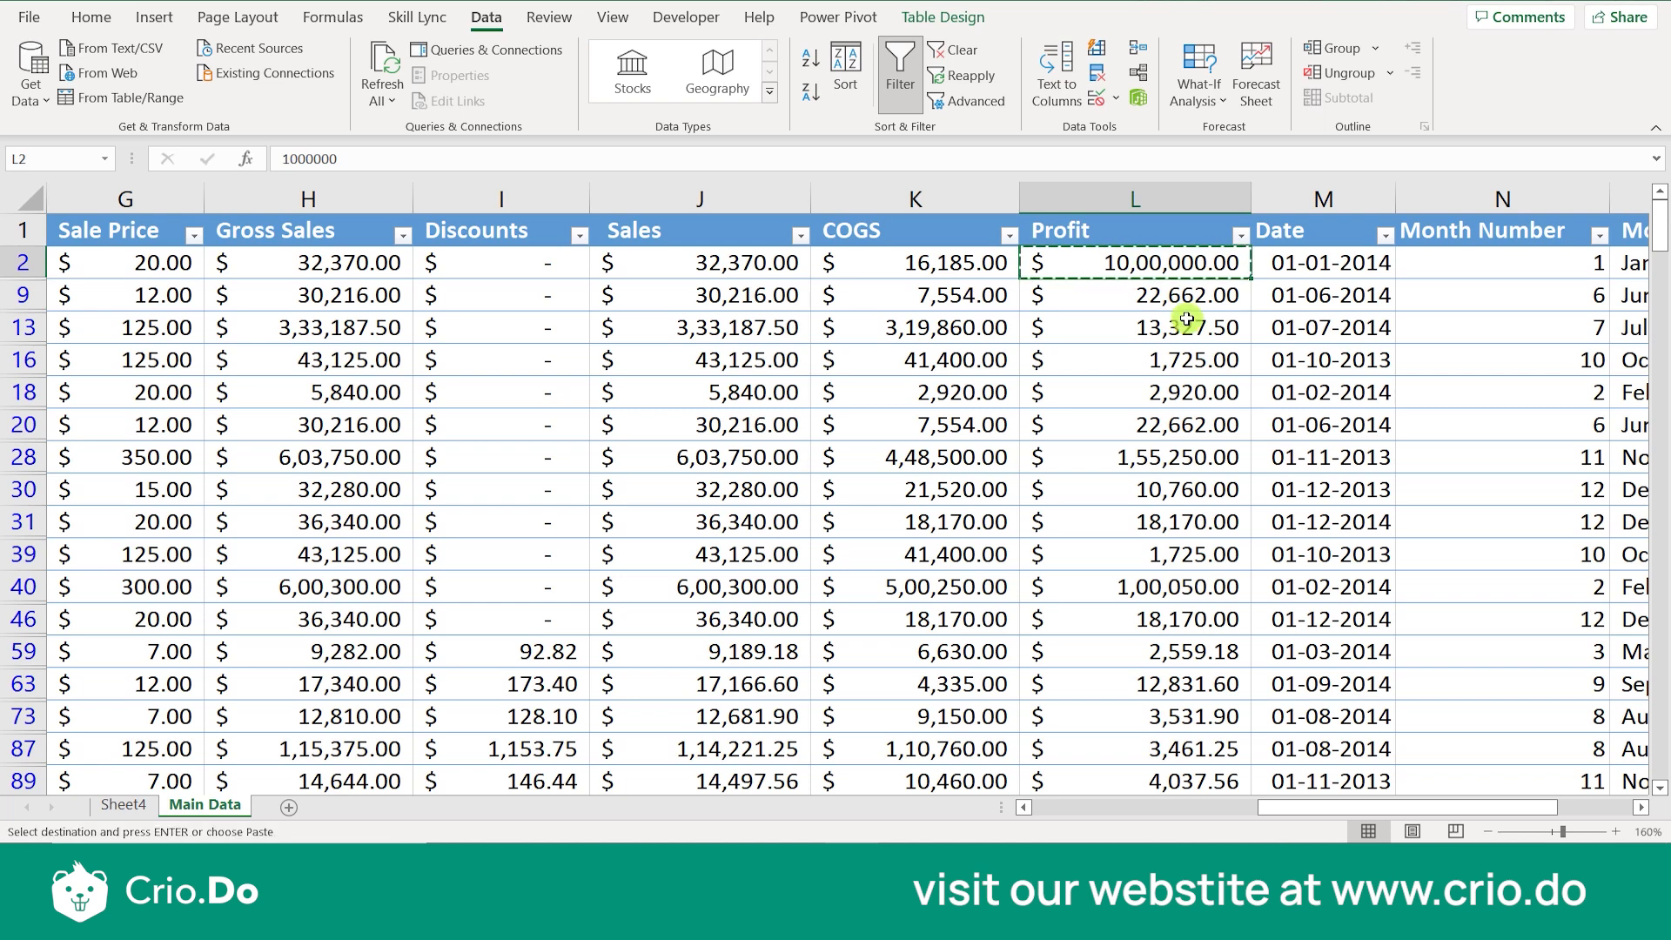
drag(1169, 297, 1219, 688)
drag(1205, 615, 1206, 581)
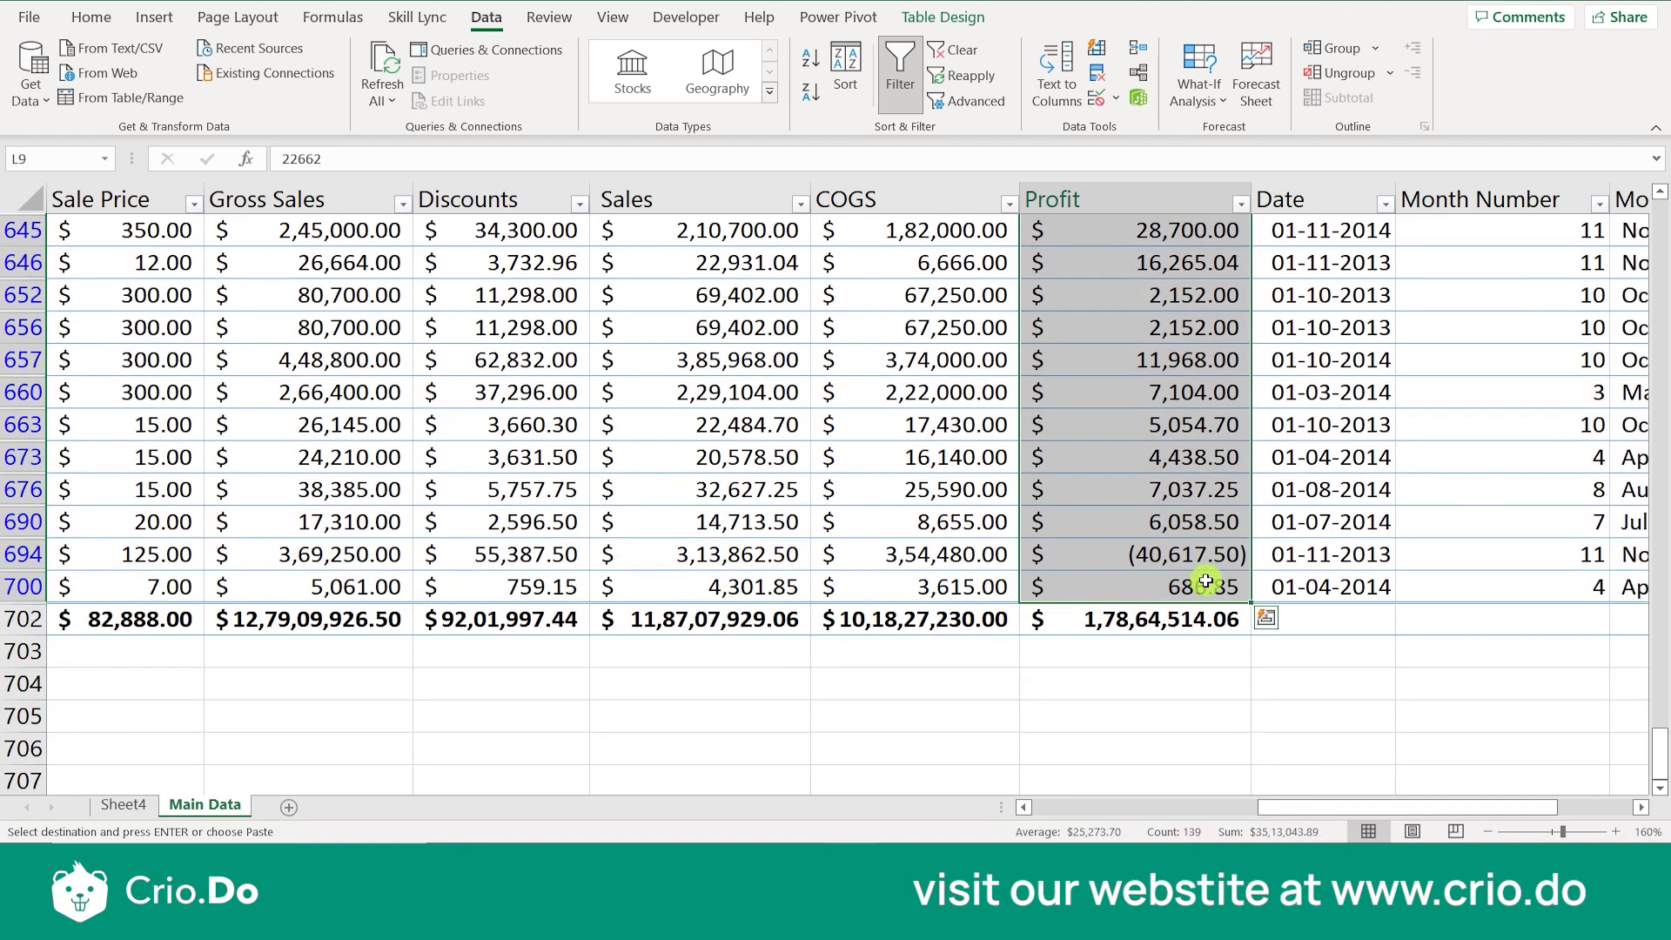
key(ctrl+v)
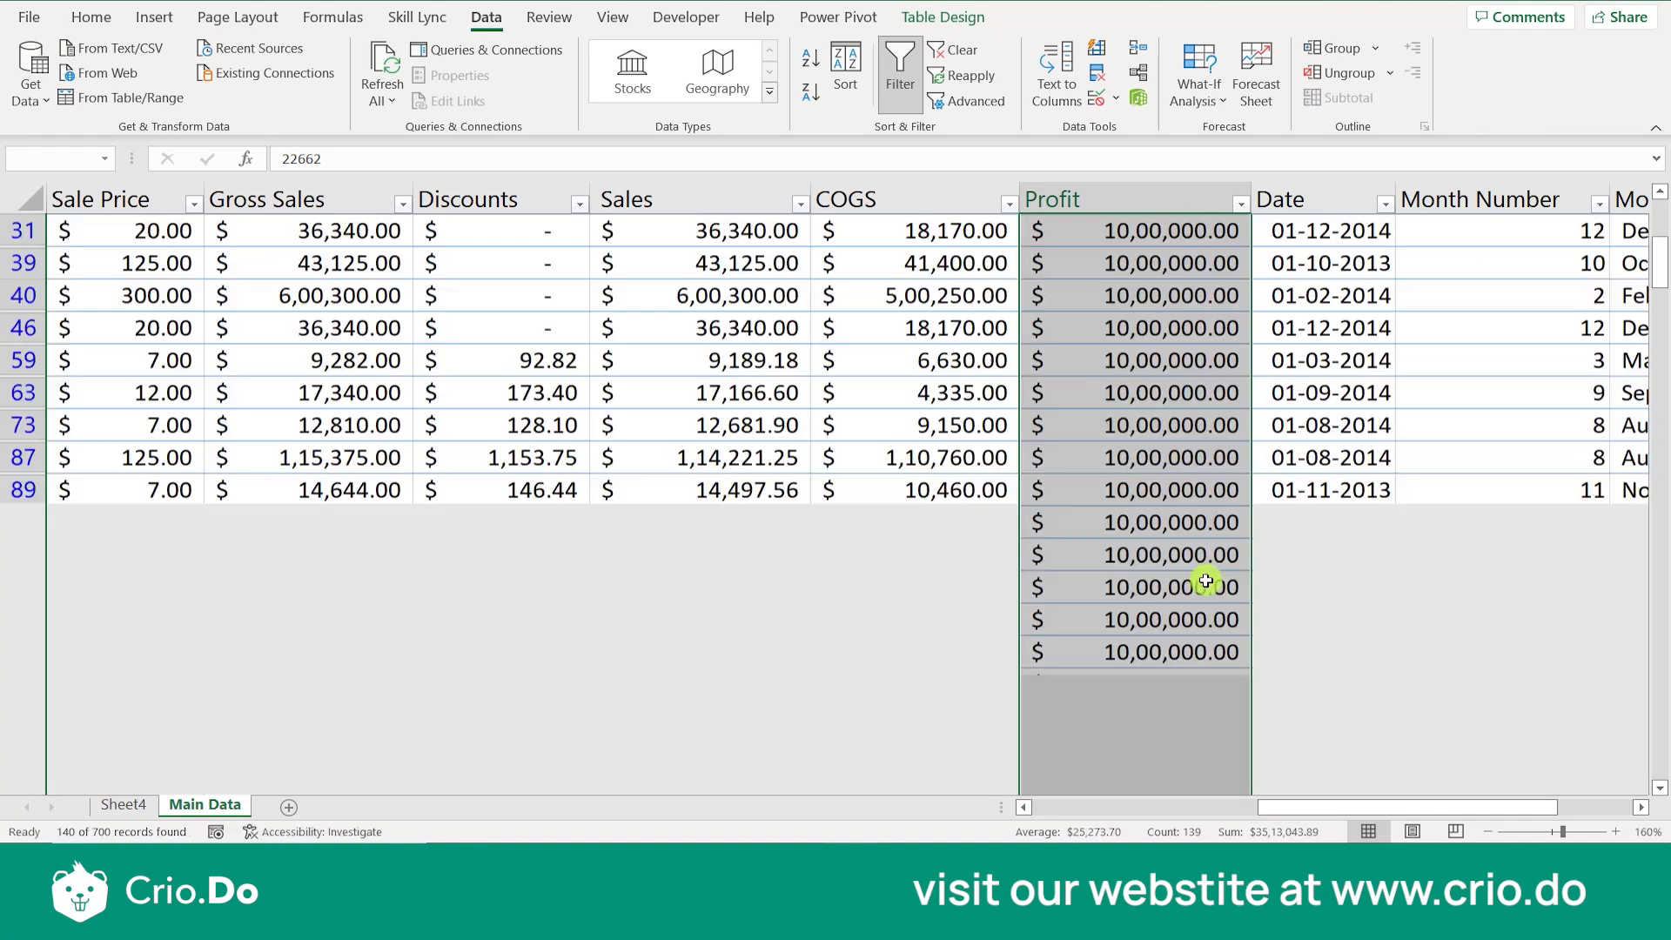
click(964, 474)
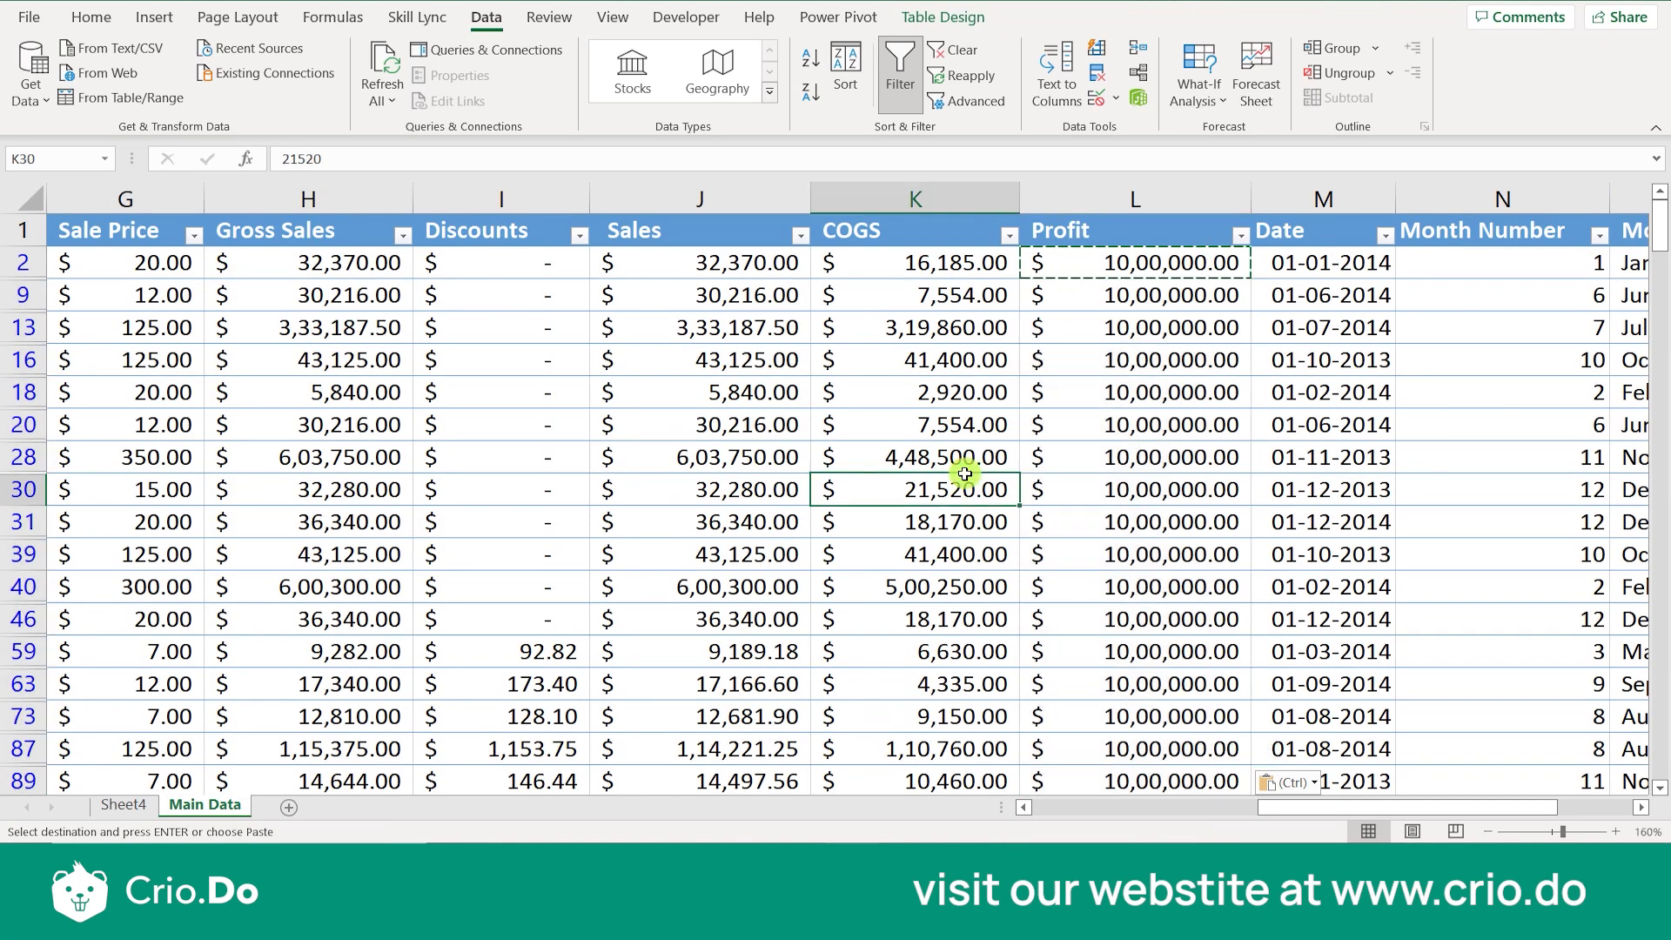
key(ctrl)
key(Escape)
key(Escape)
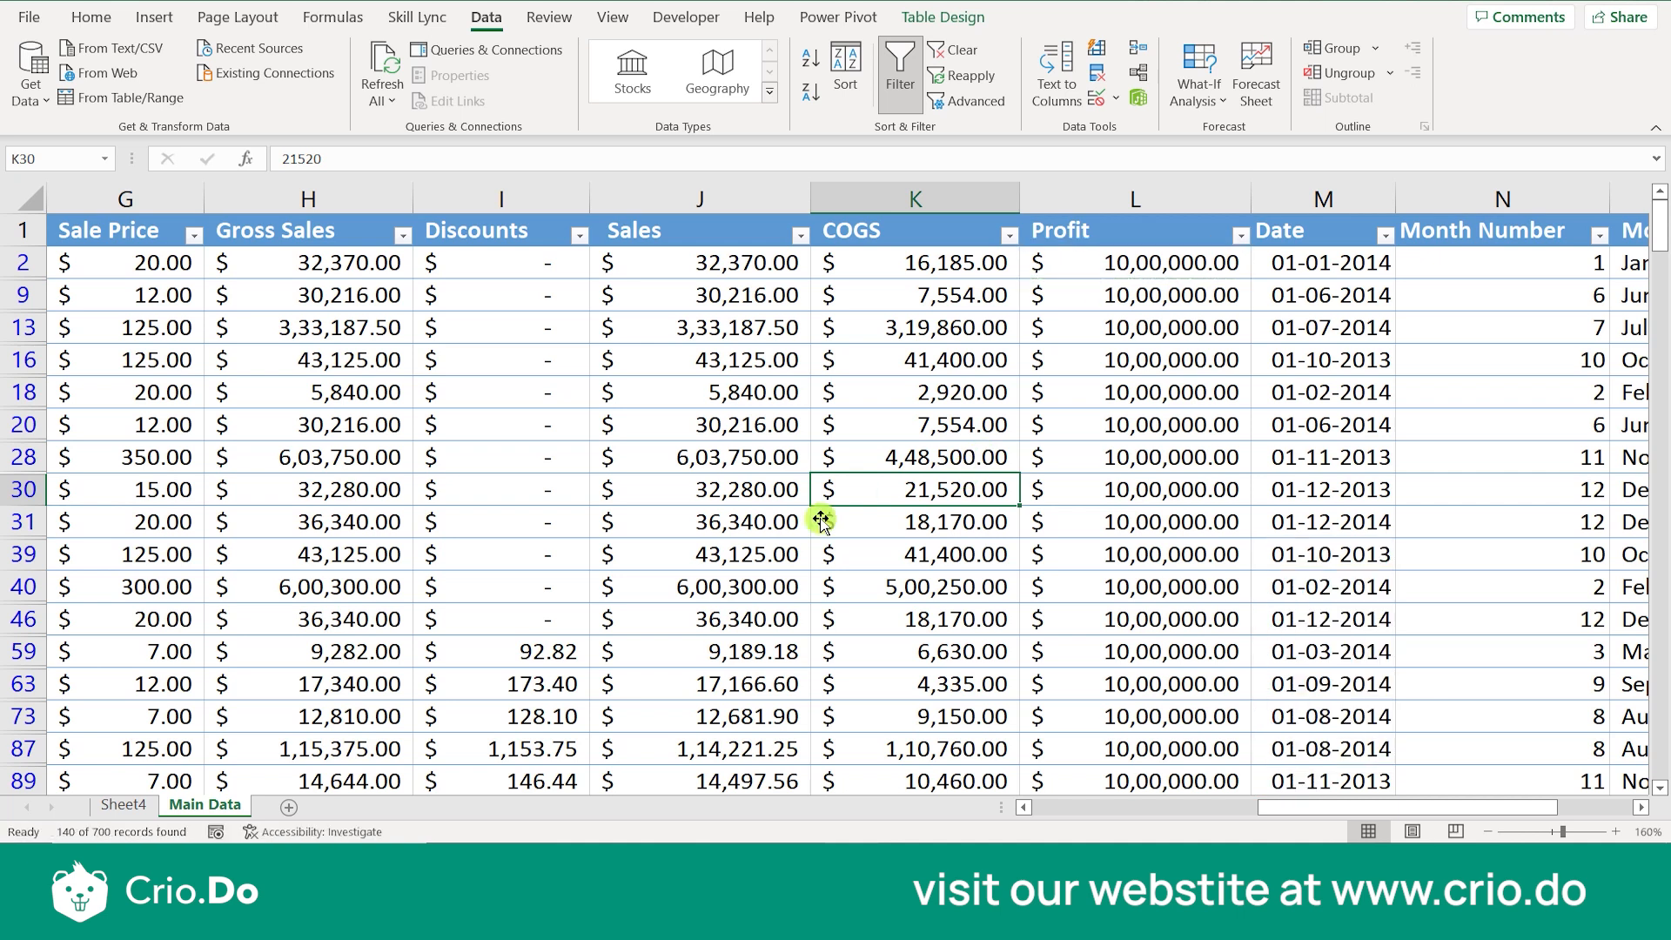
Refresh the PivotTable on Sheet4 from its source data and review Canada's values in the table and PivotChart.
click(123, 806)
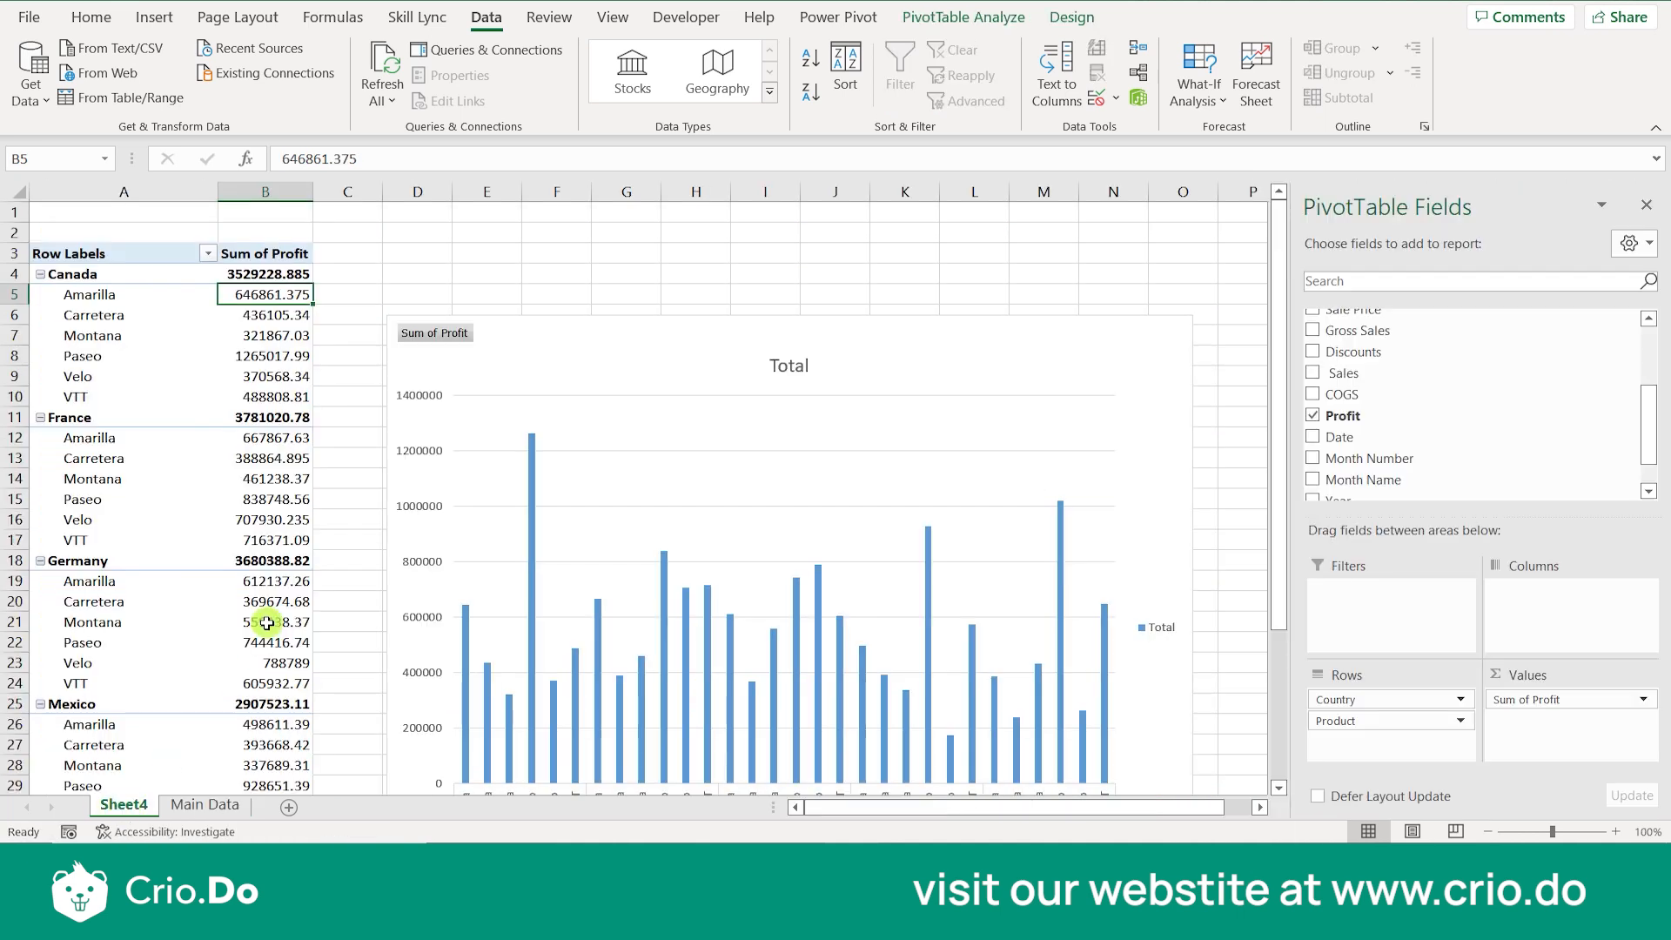
click(238, 355)
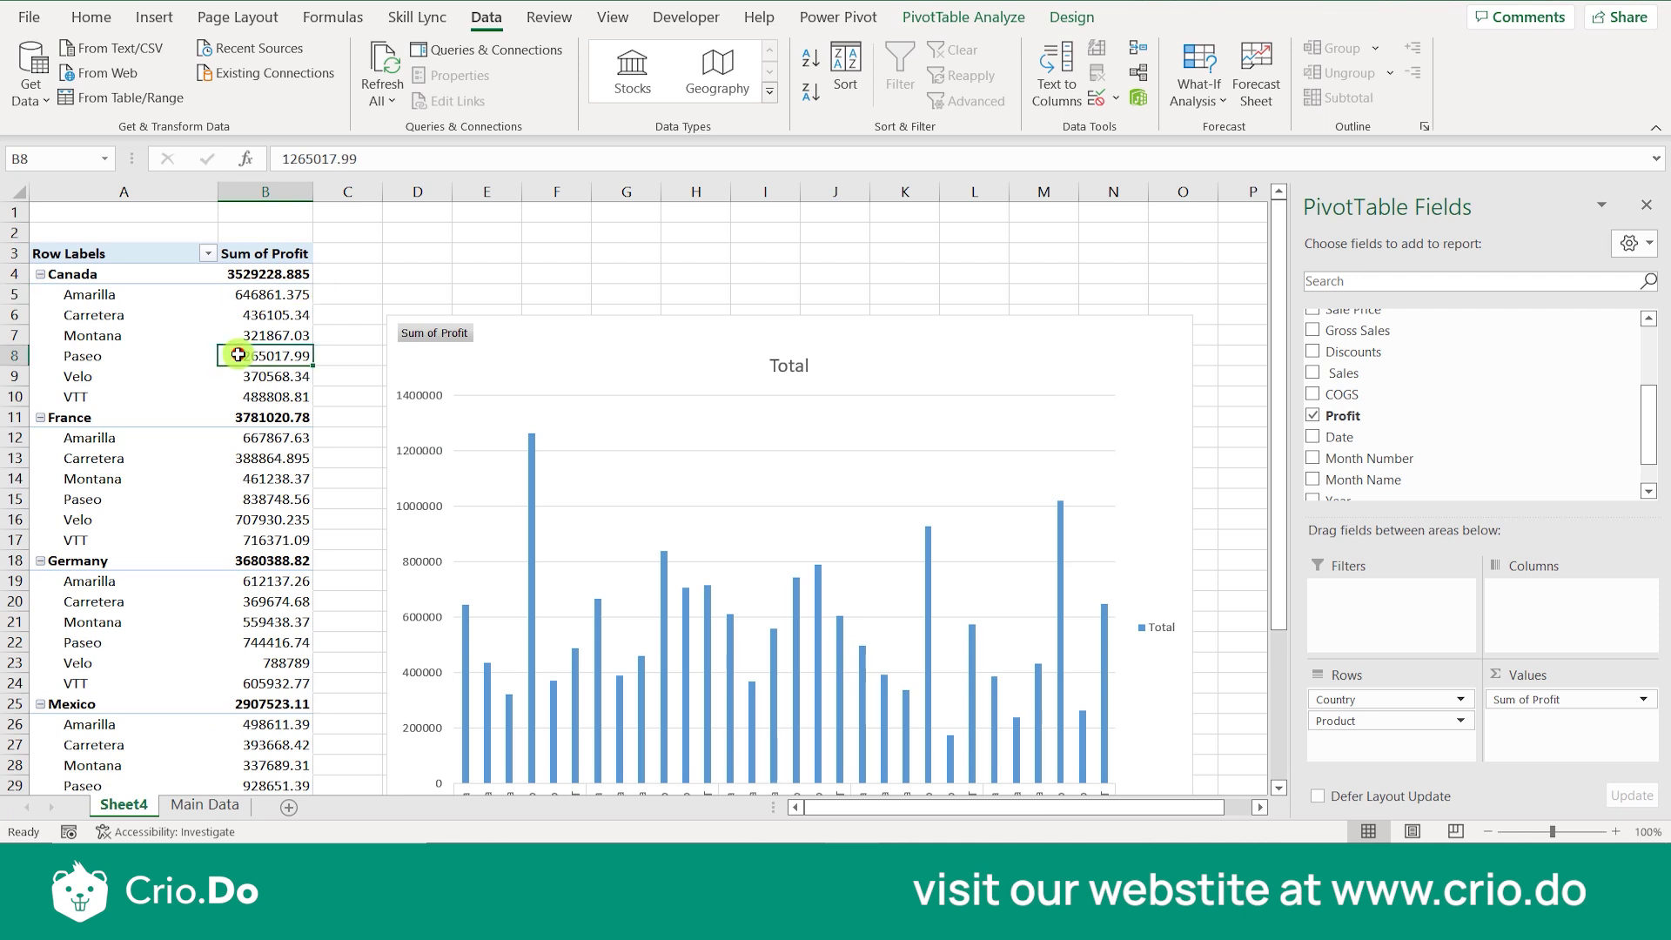
click(131, 357)
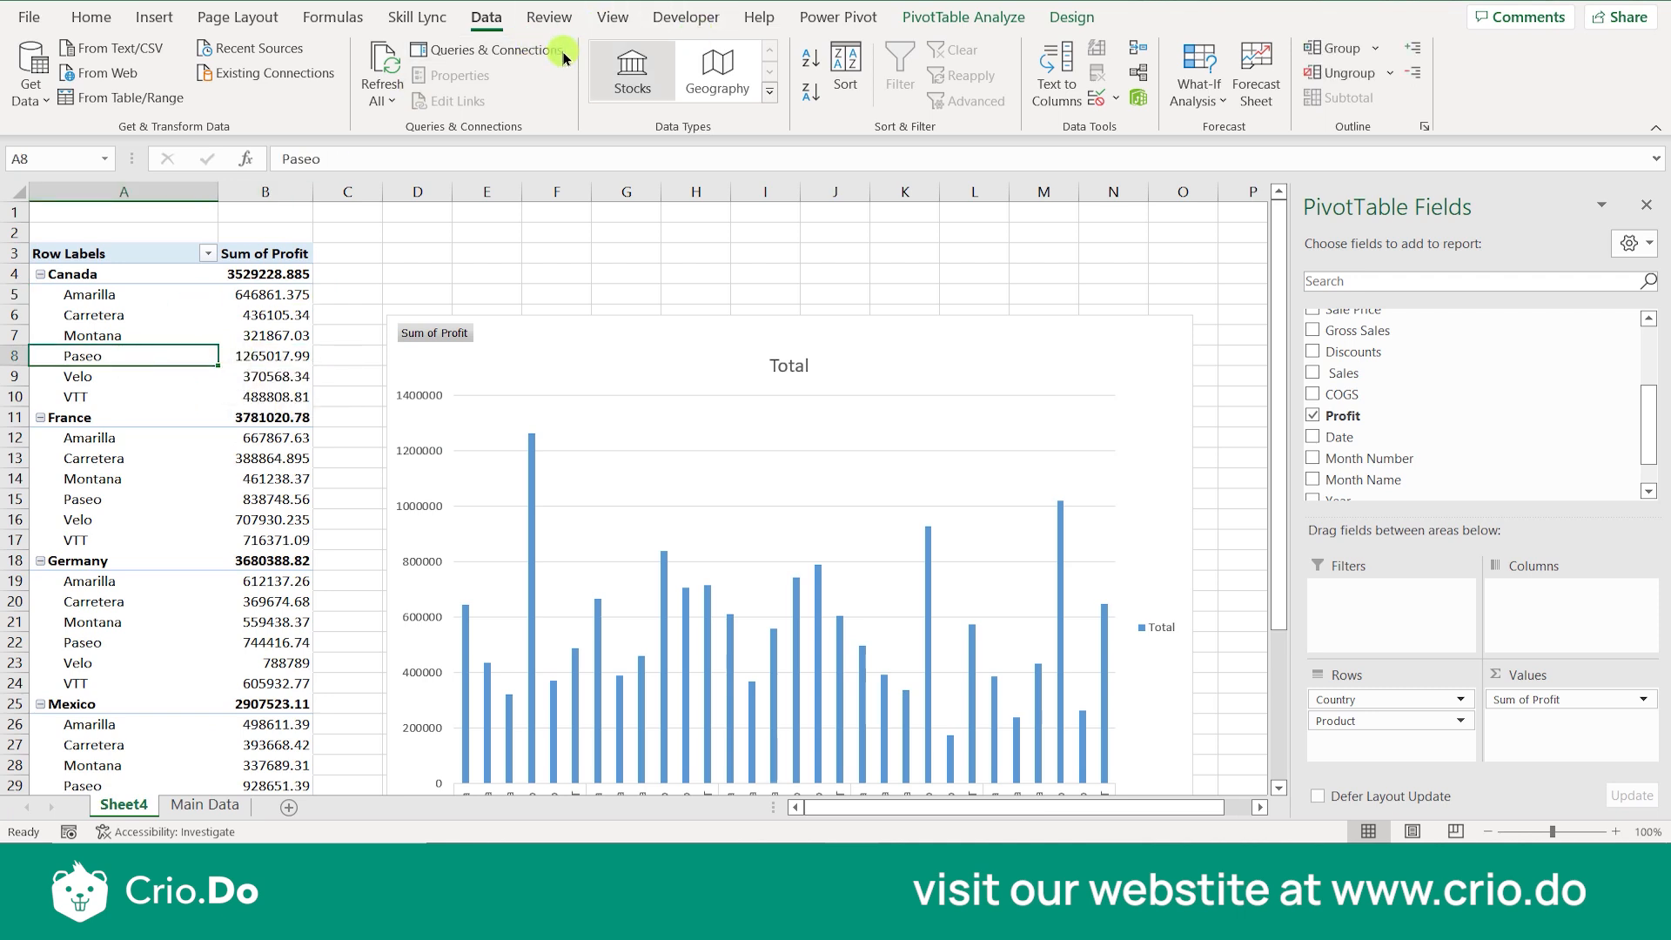
click(951, 18)
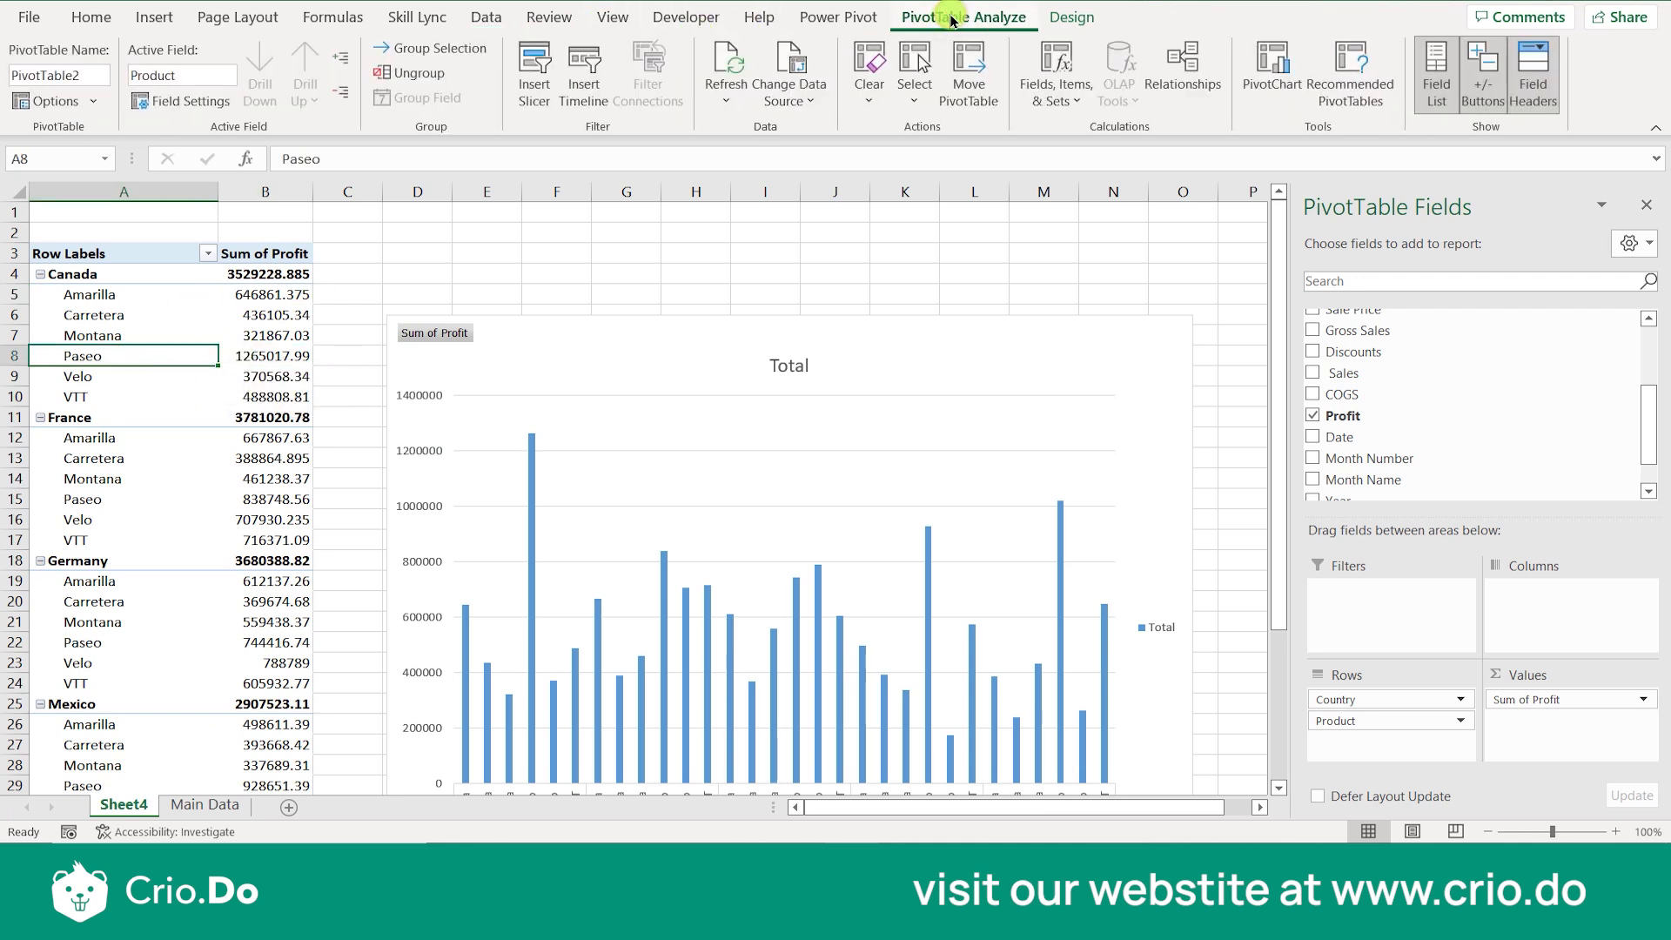
click(723, 85)
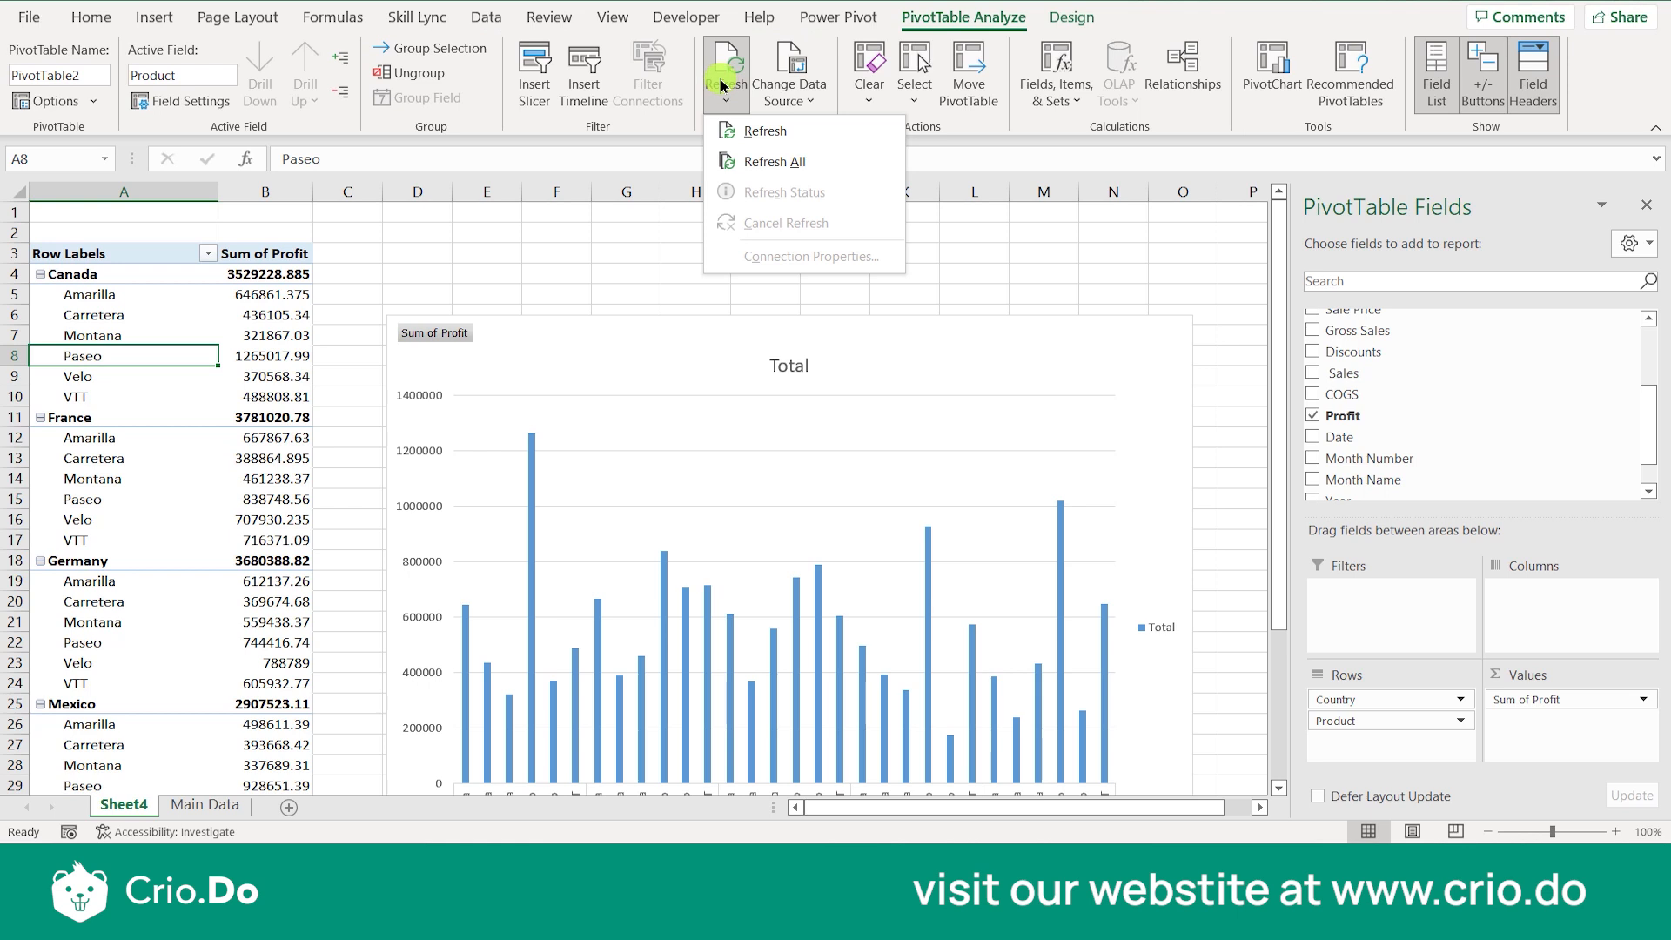
click(731, 144)
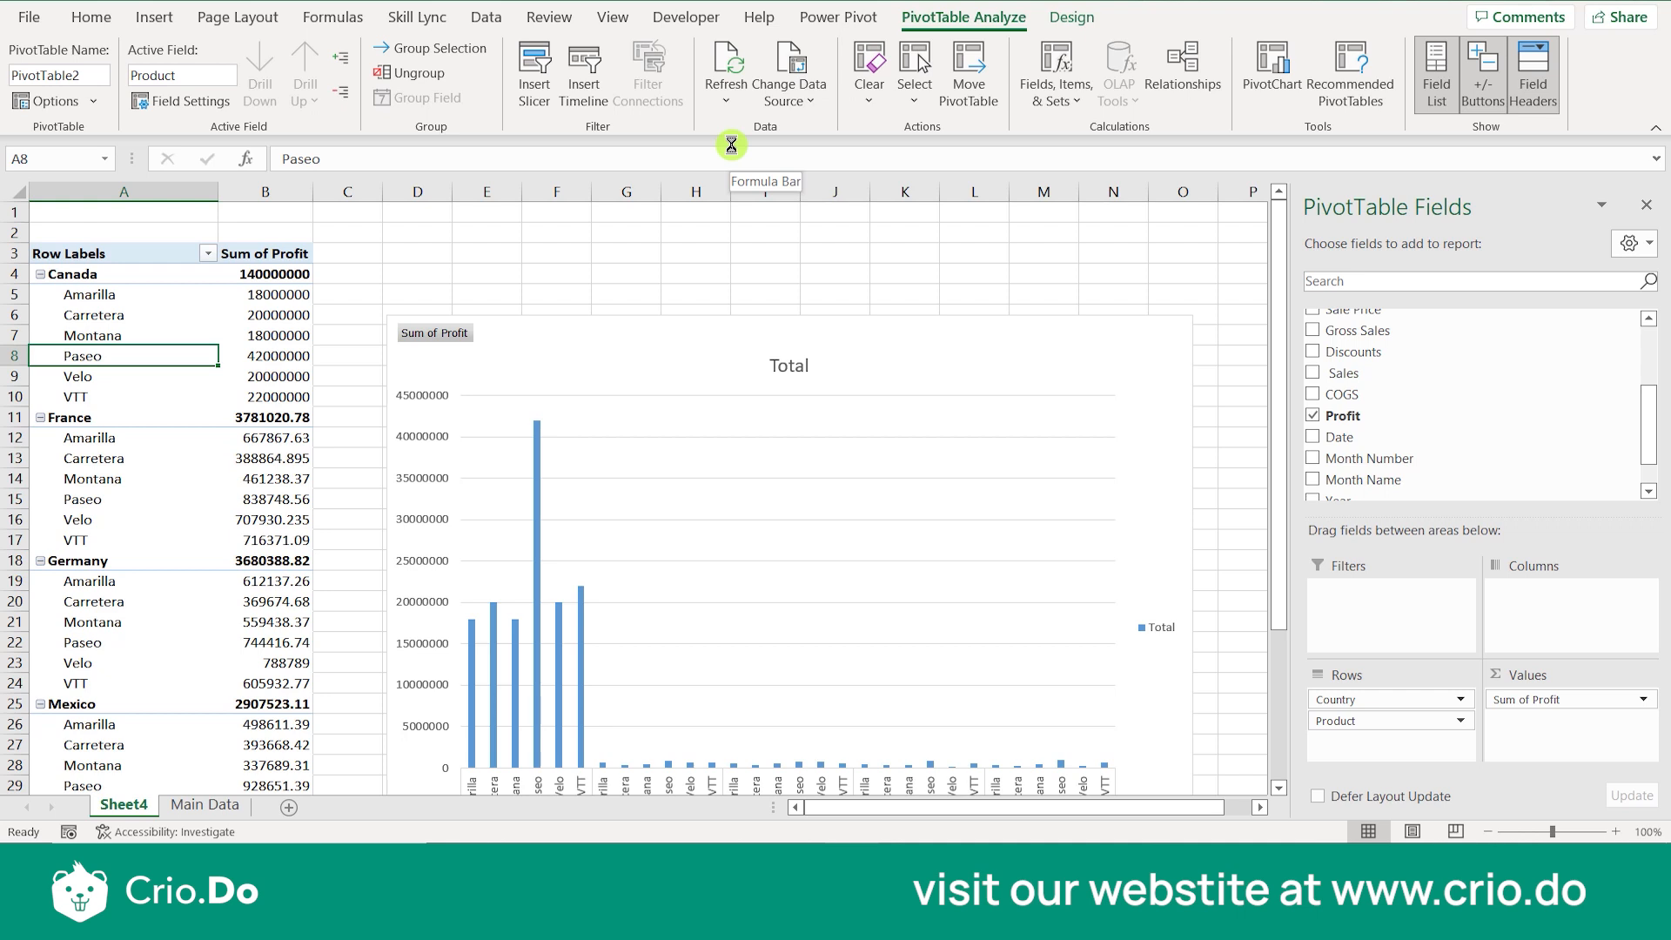
click(263, 309)
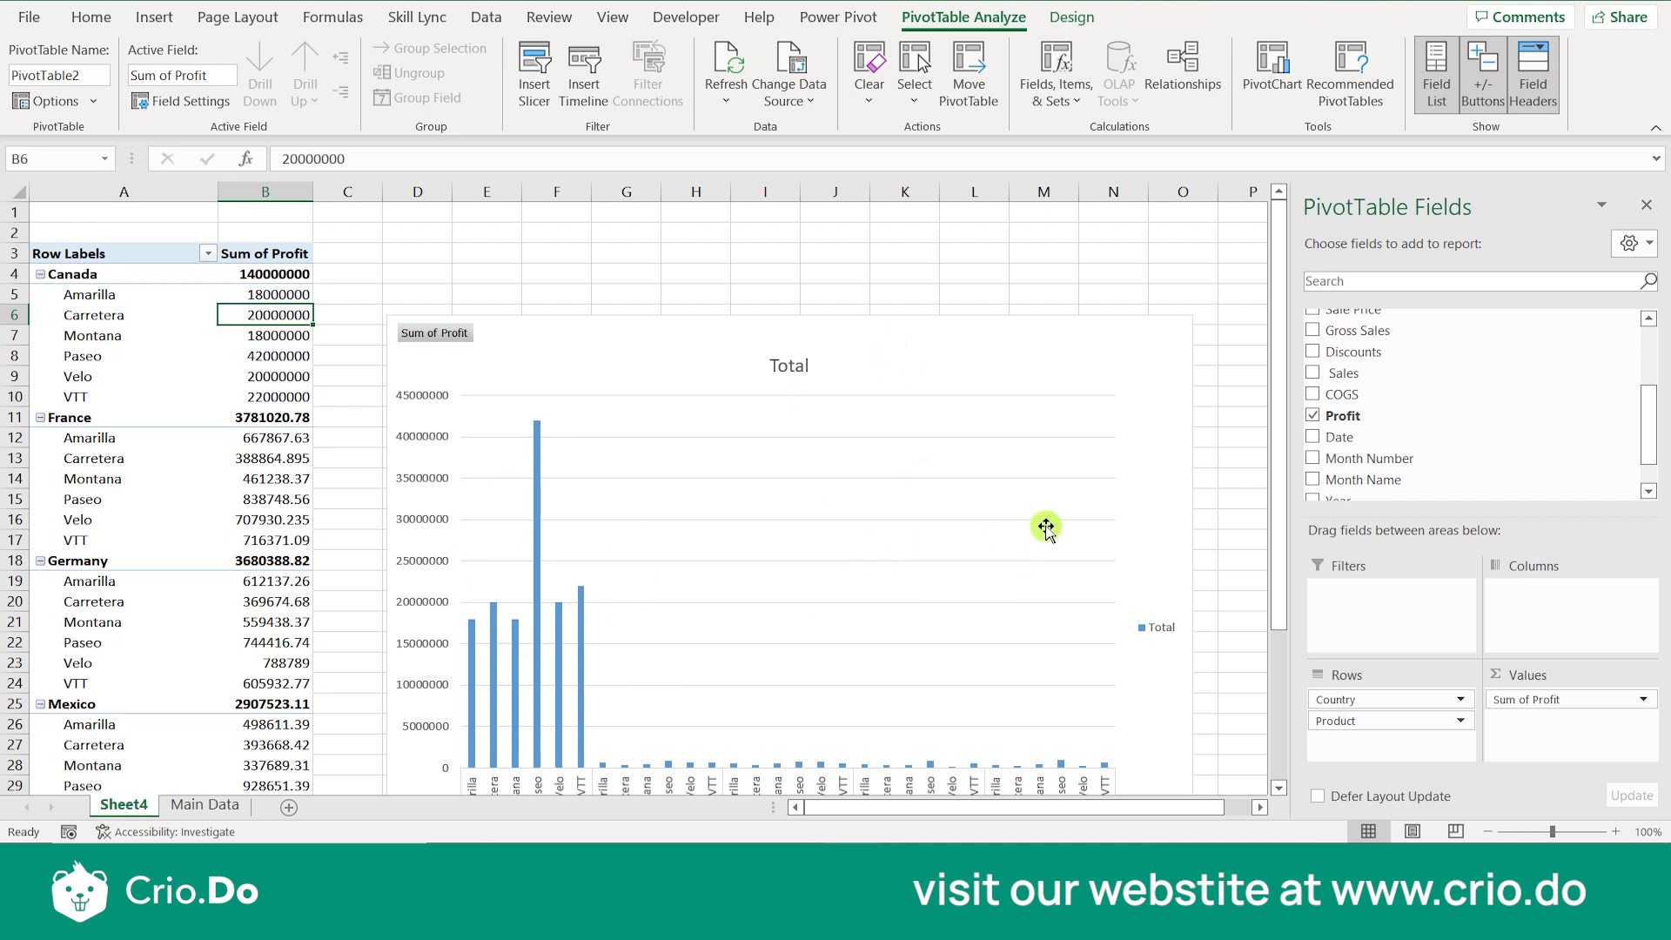
drag(1276, 396, 1285, 518)
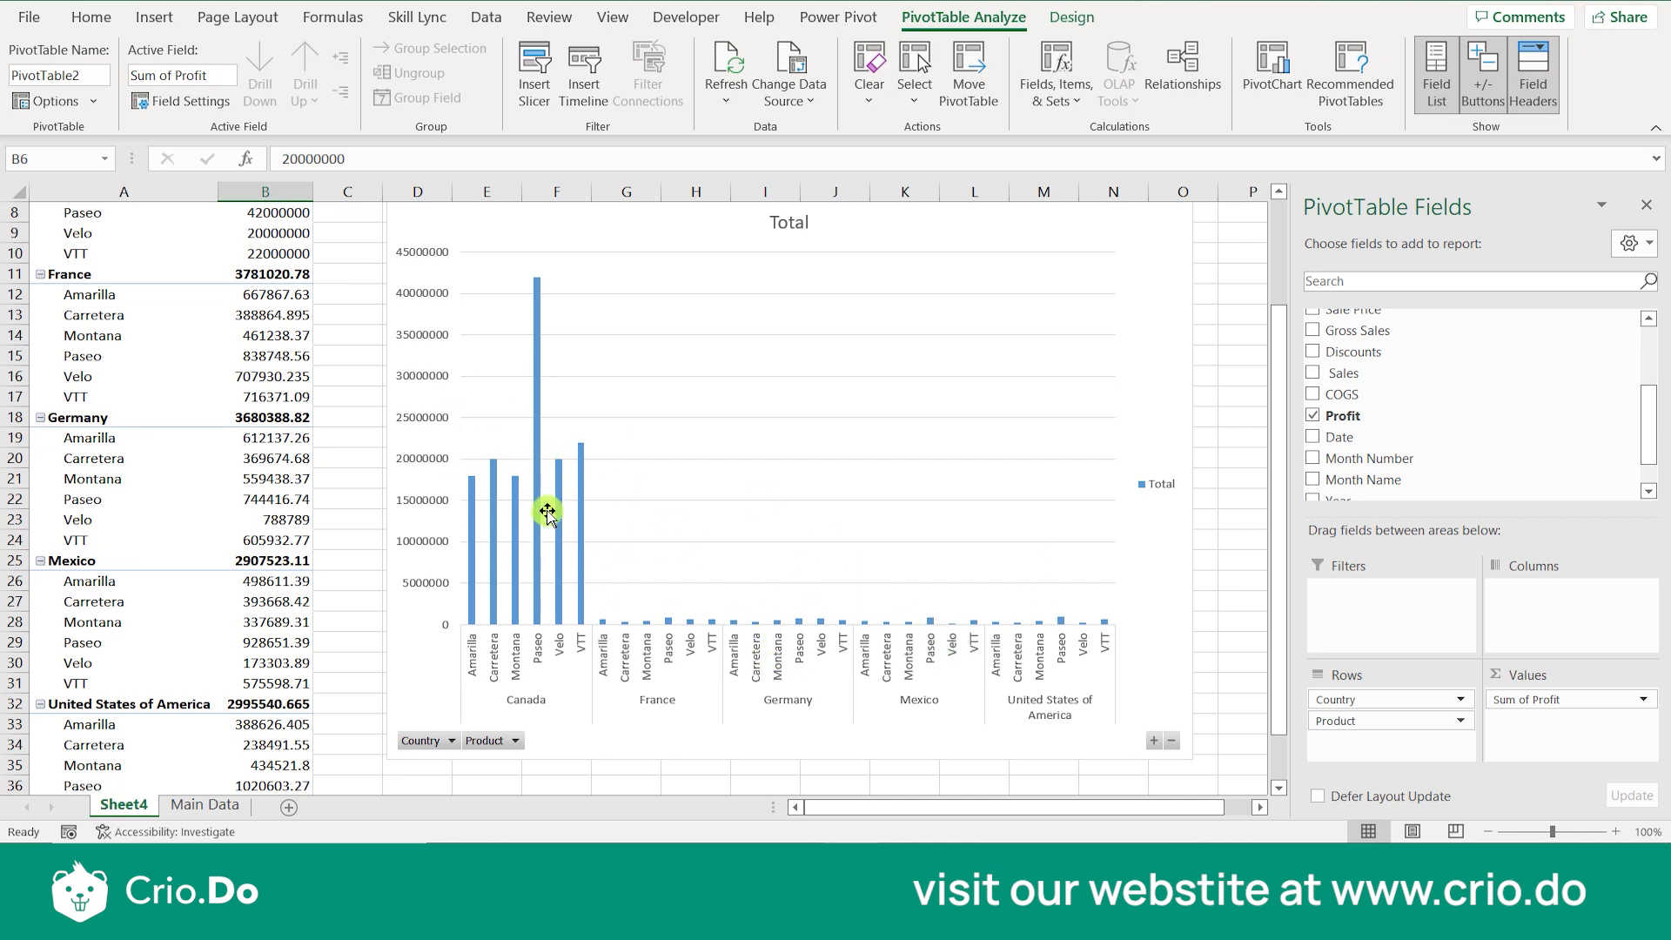
Return to the Main Data sheet and set the Profit in cell L2 to 10000.
click(228, 805)
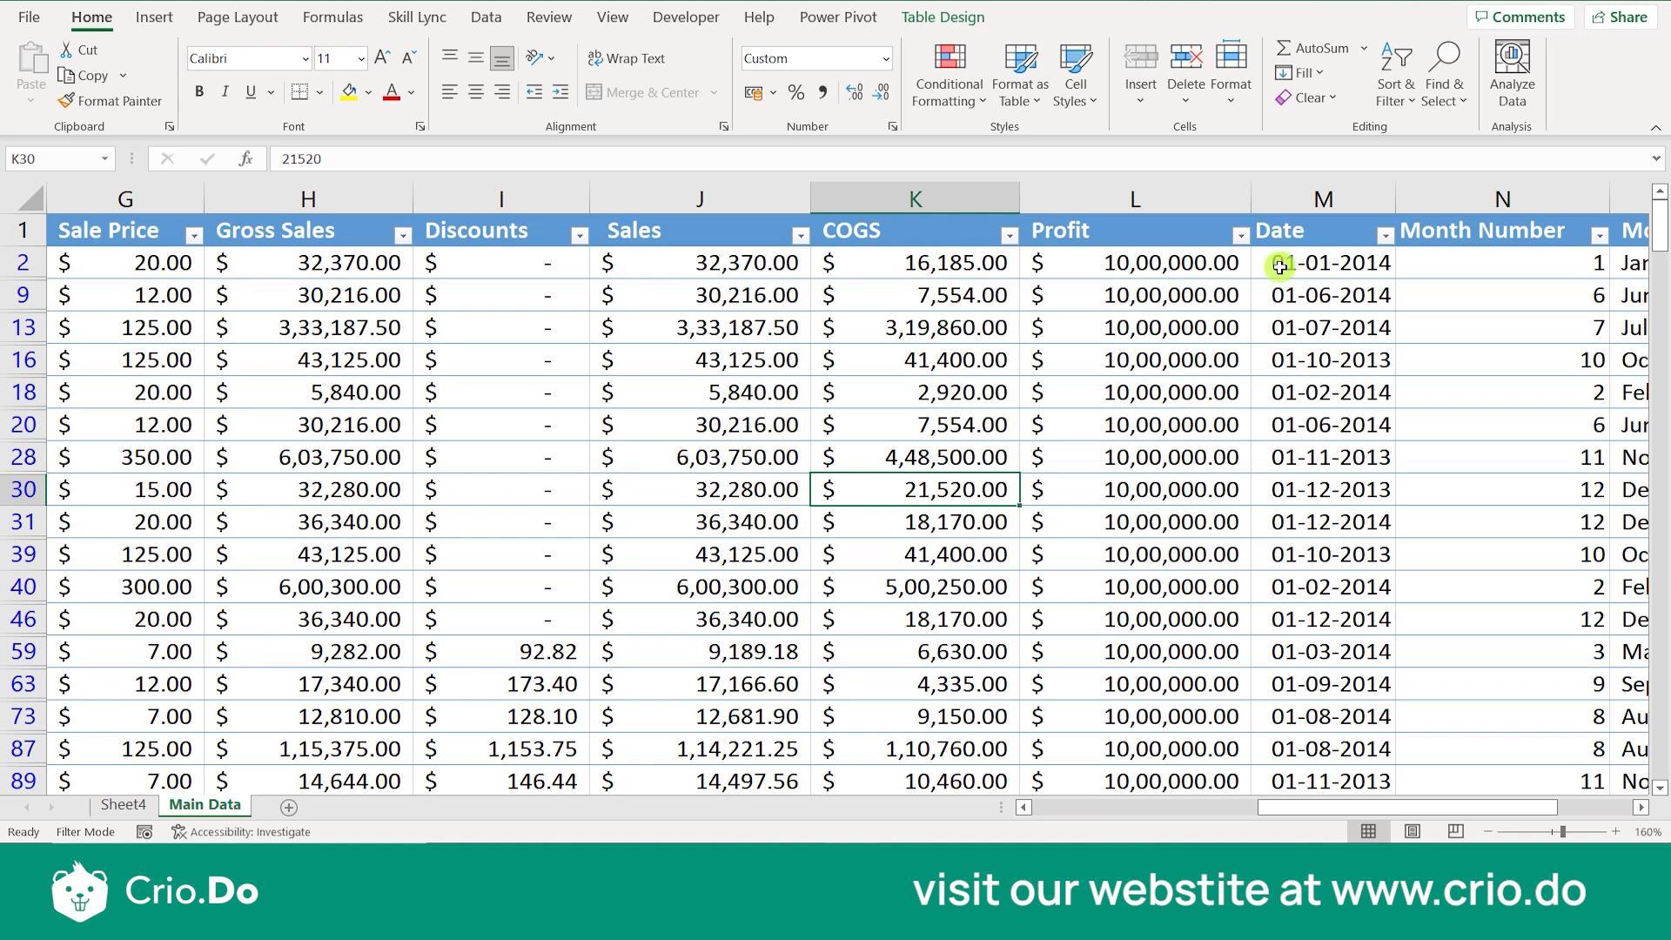
click(1216, 263)
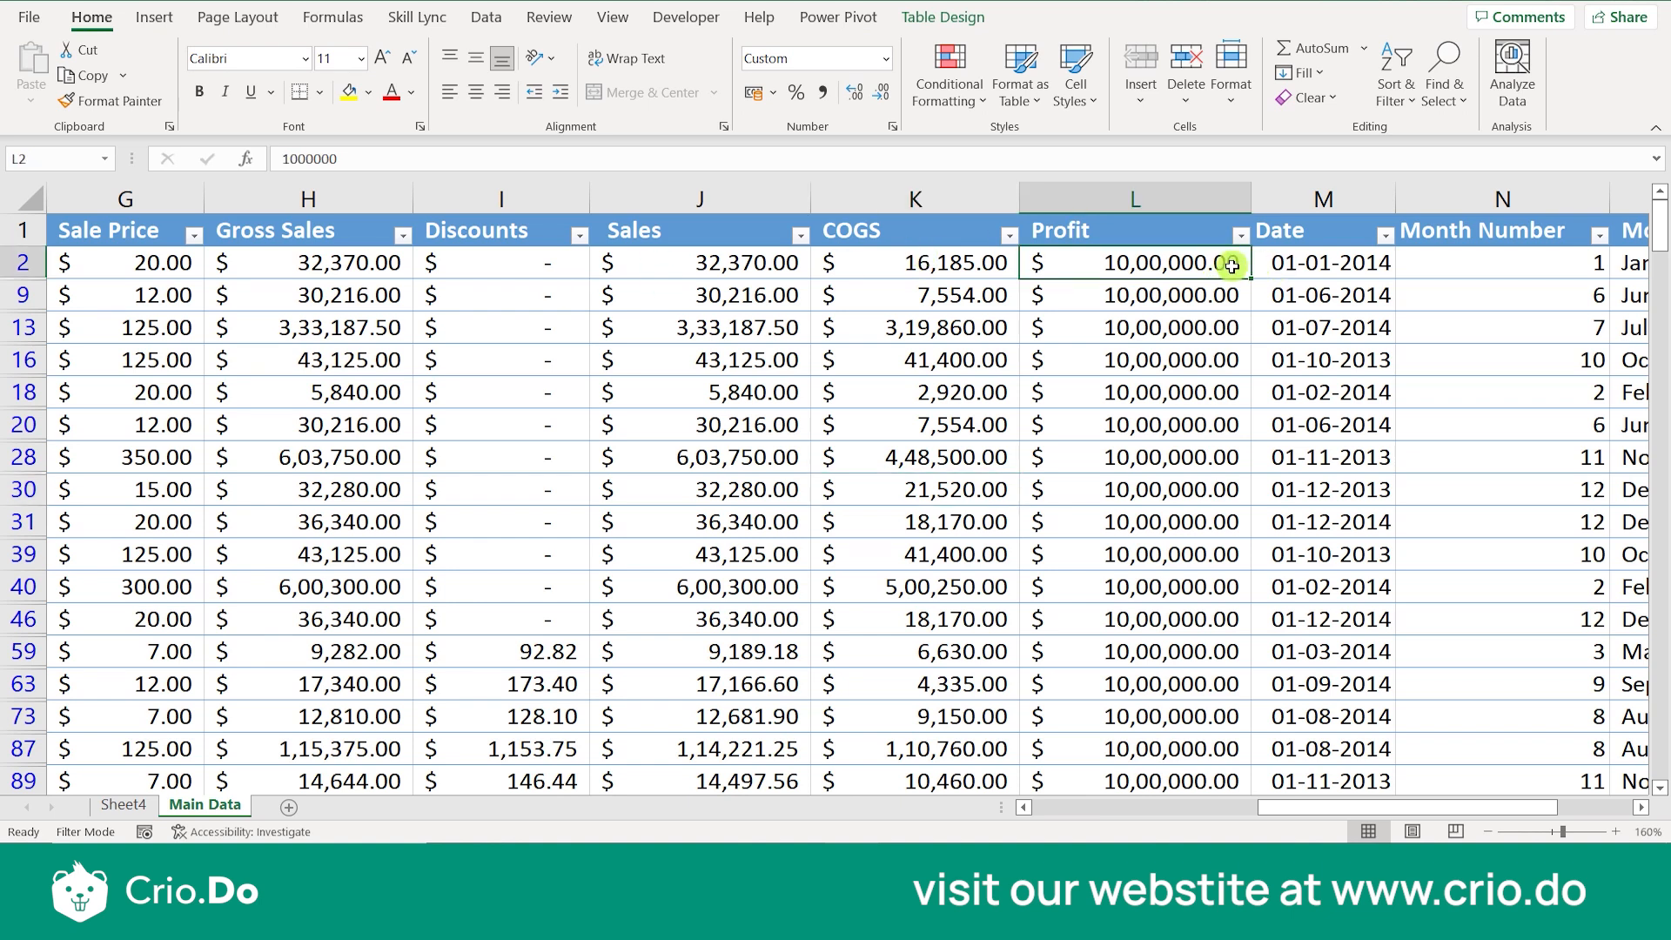
text(10000)
key(ctrl+Return)
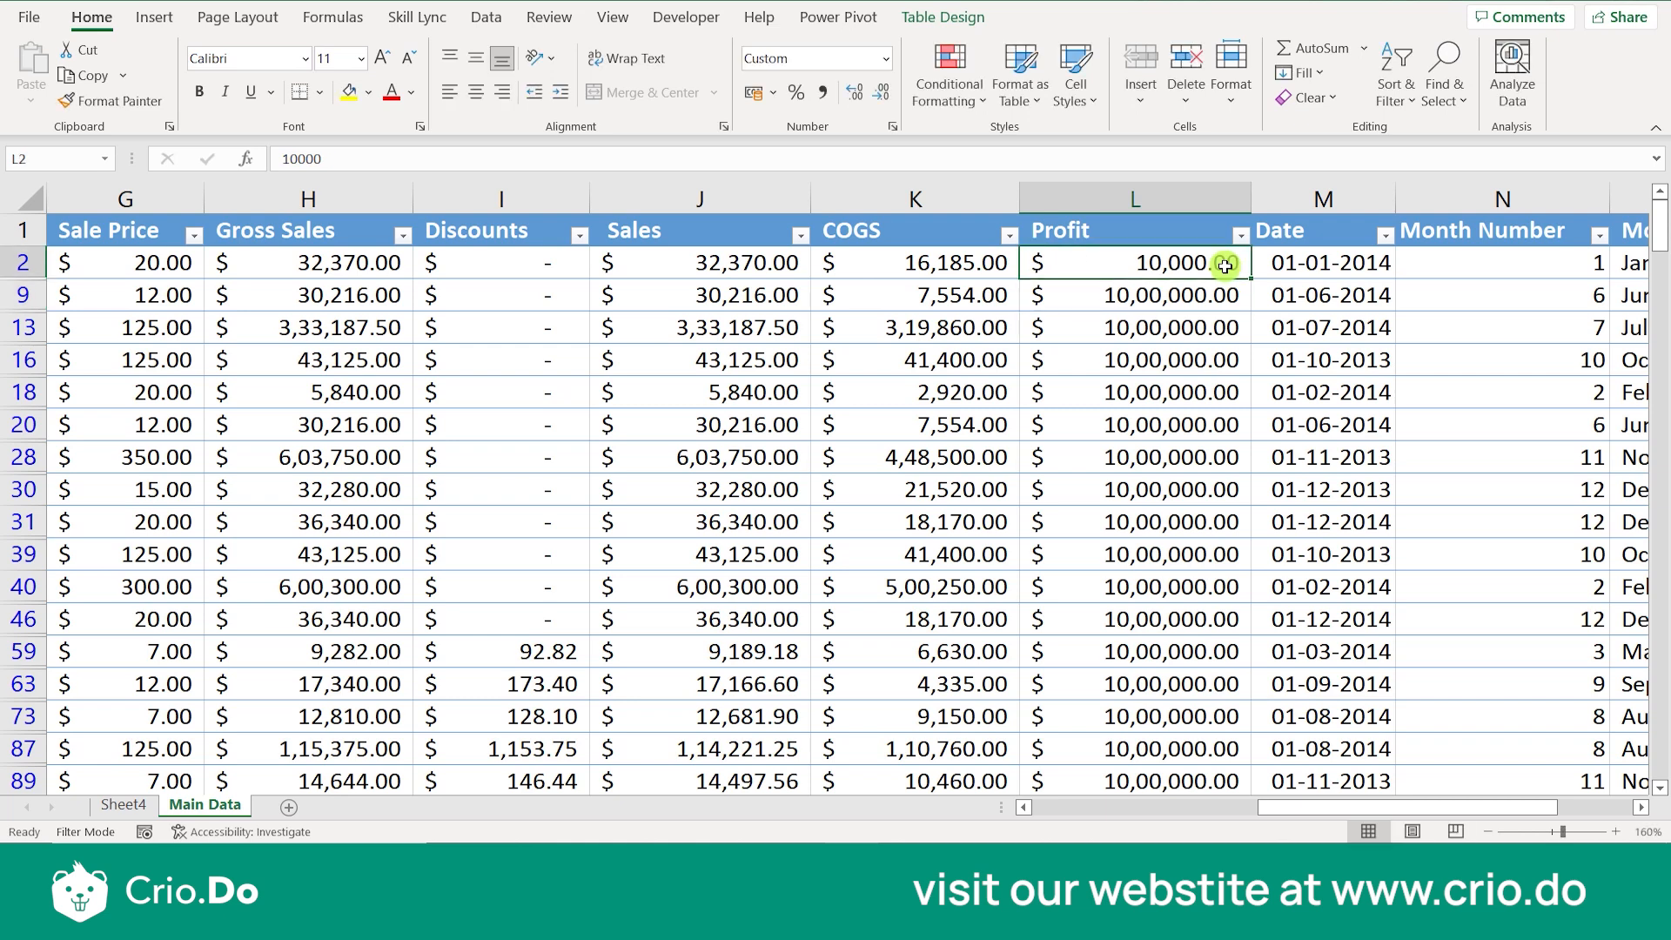
Copy the 10000 profit from L2 over the Profit cells of all other filtered Canada records, down to row 700.
key(ctrl+c)
drag(1180, 295, 1179, 688)
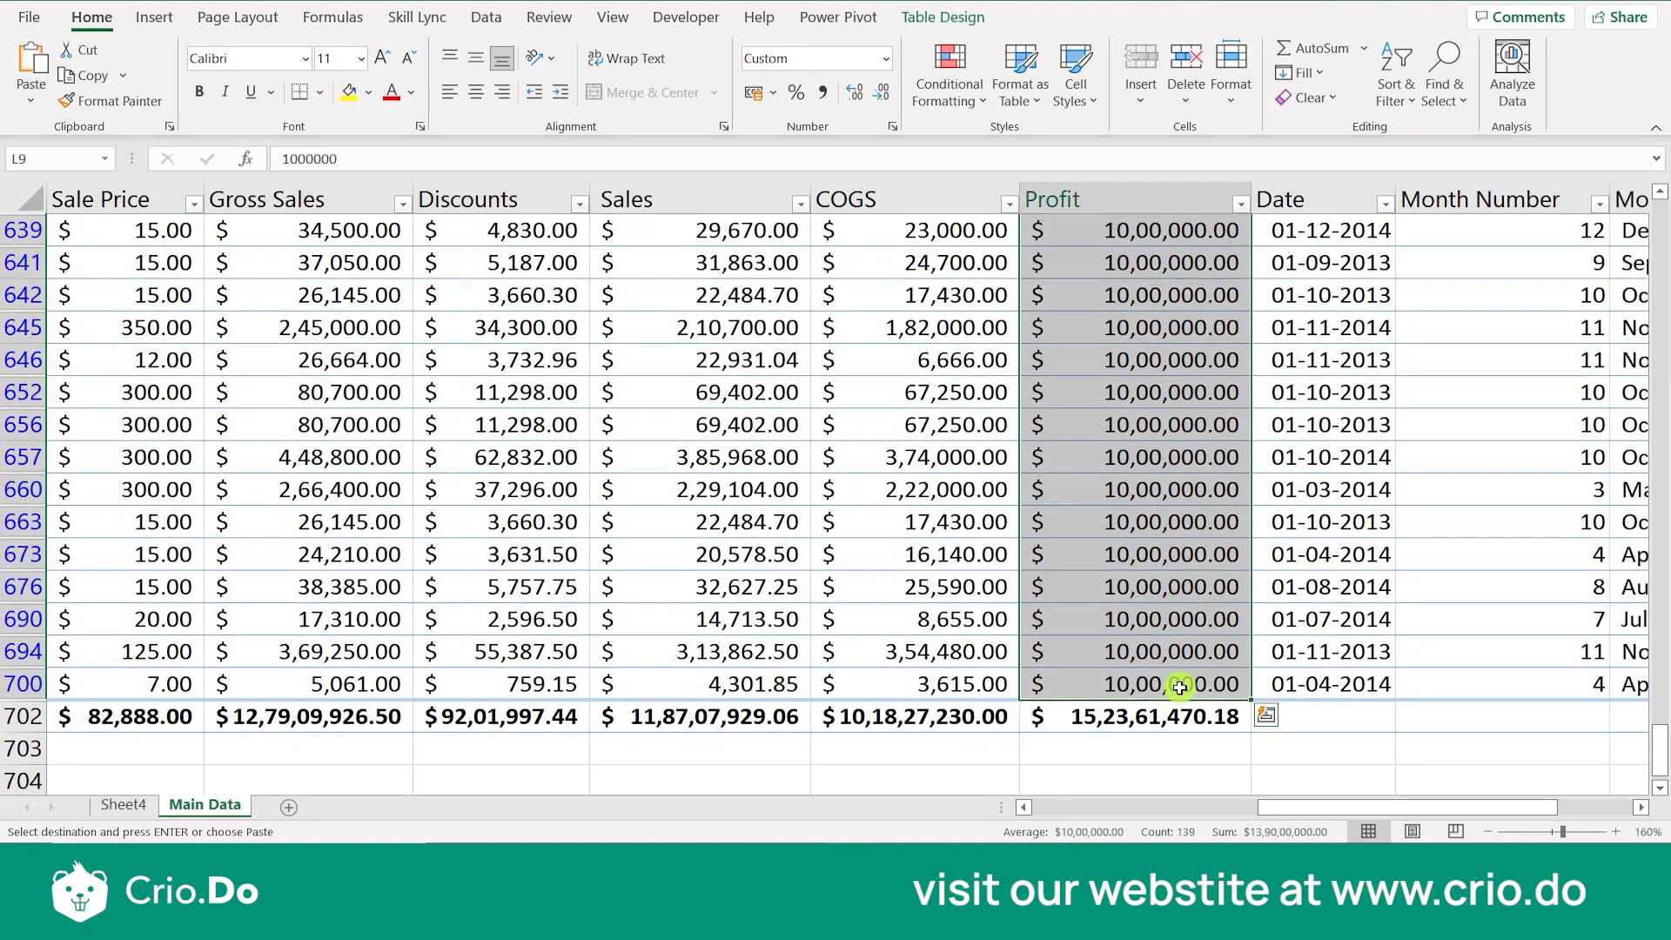
key(ctrl+v)
scroll(1179, 688, up, 20)
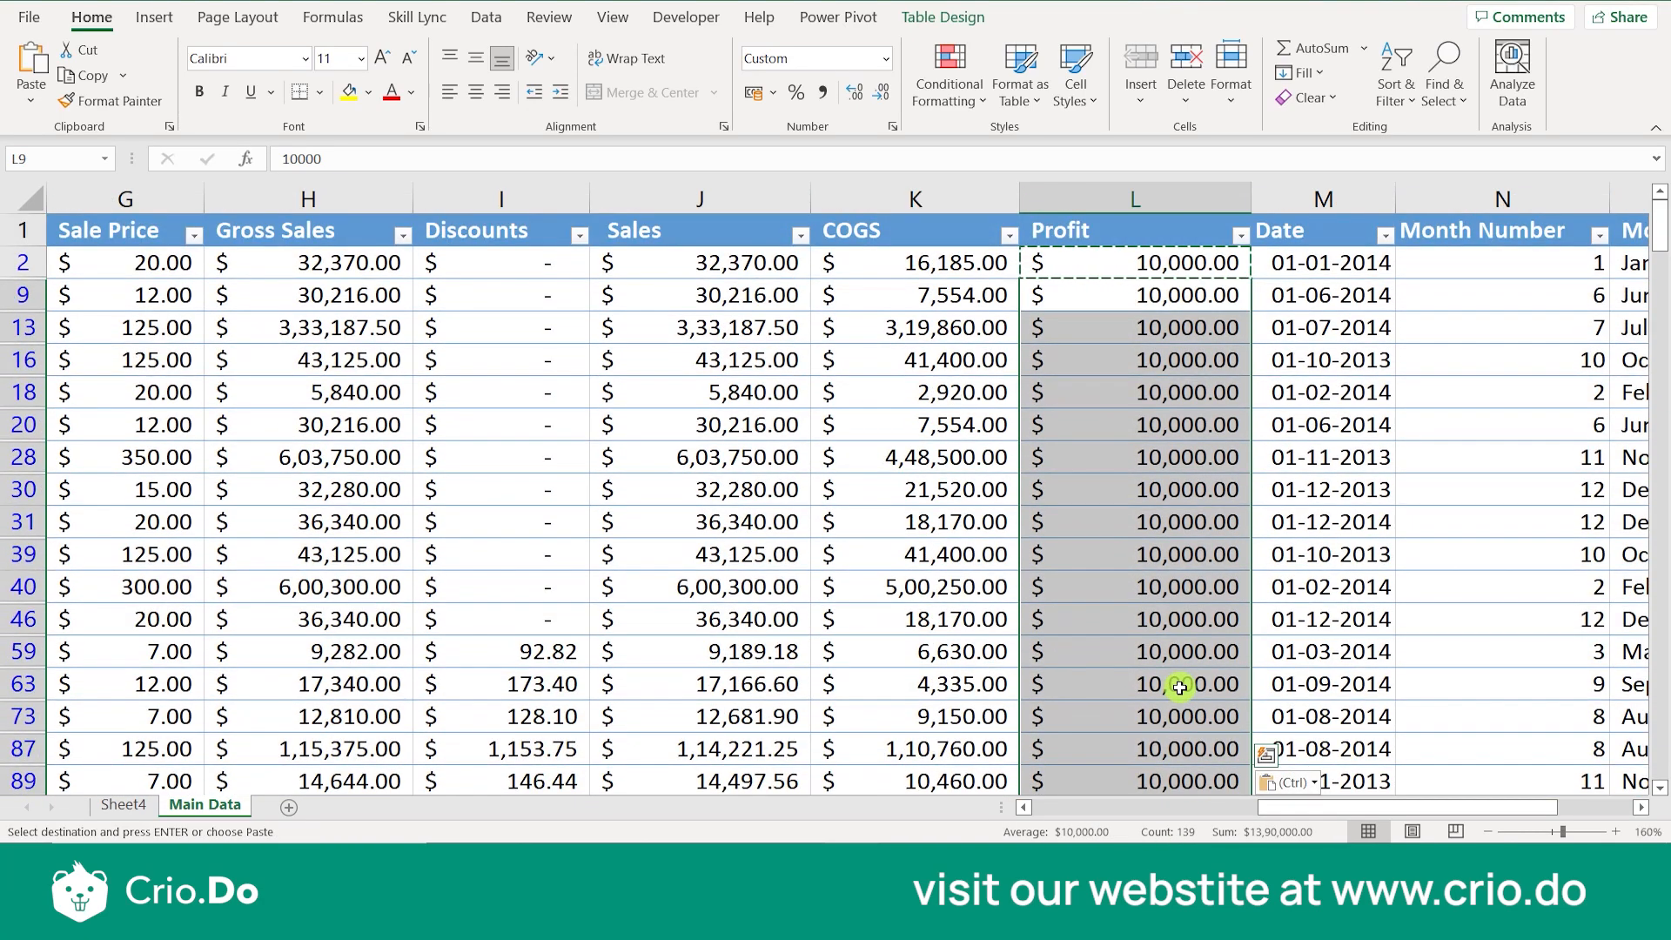
key(Escape)
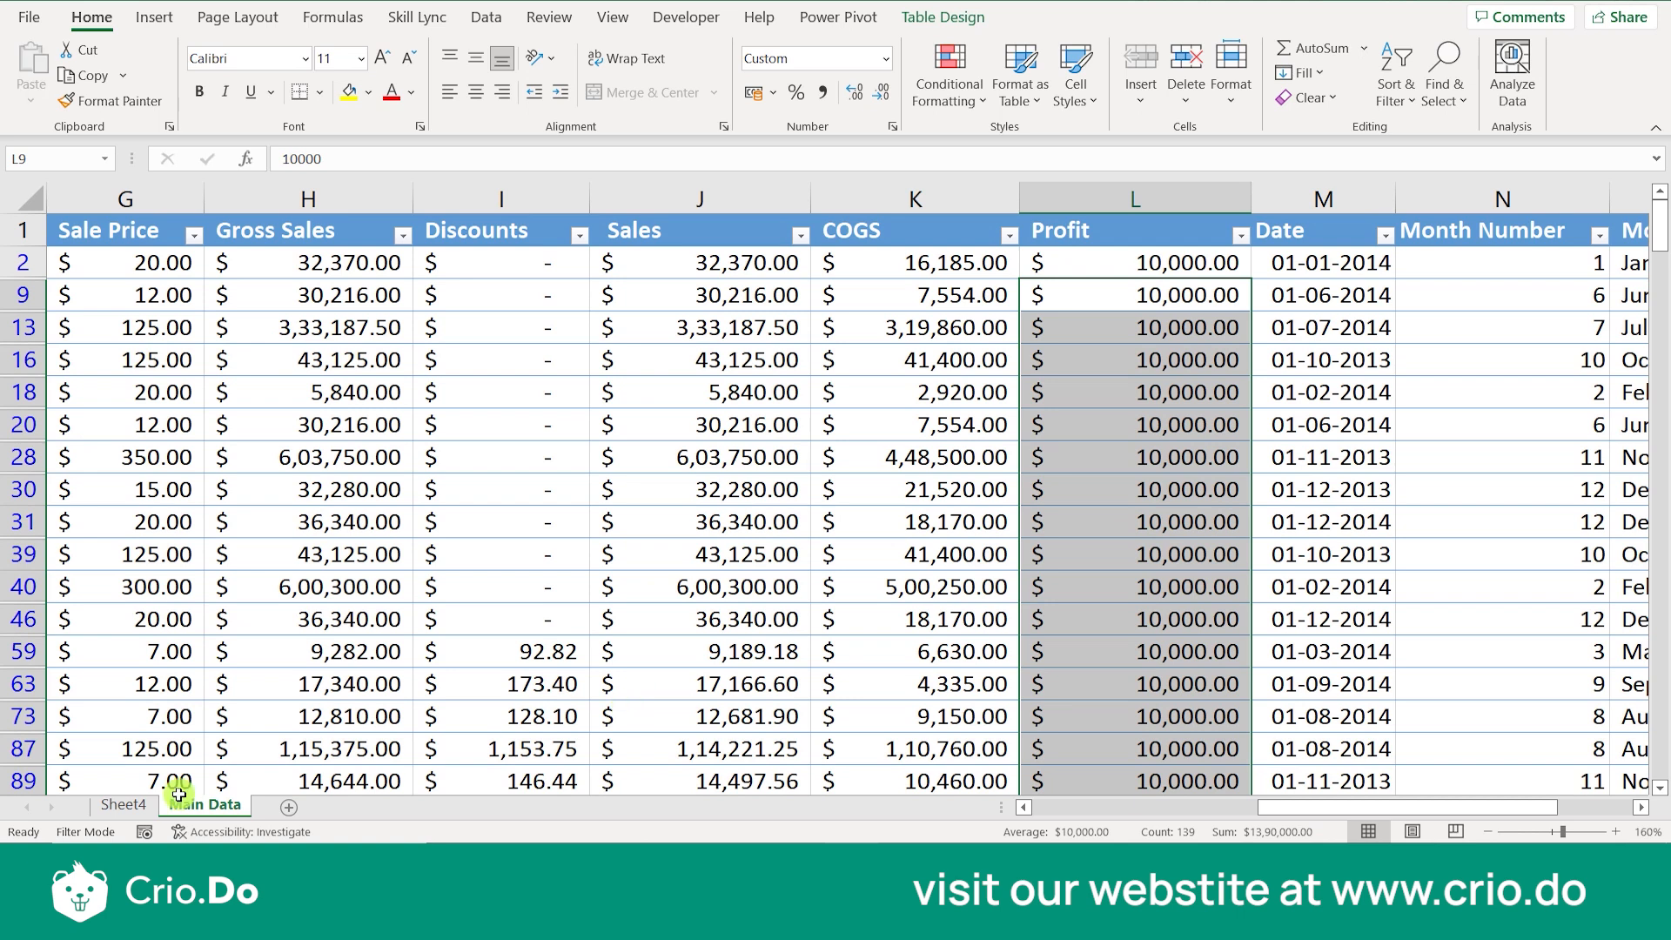
Refresh the PivotTable on Sheet4 from the edited source data and check Canada's product profits in the table and PivotChart.
click(120, 809)
click(251, 479)
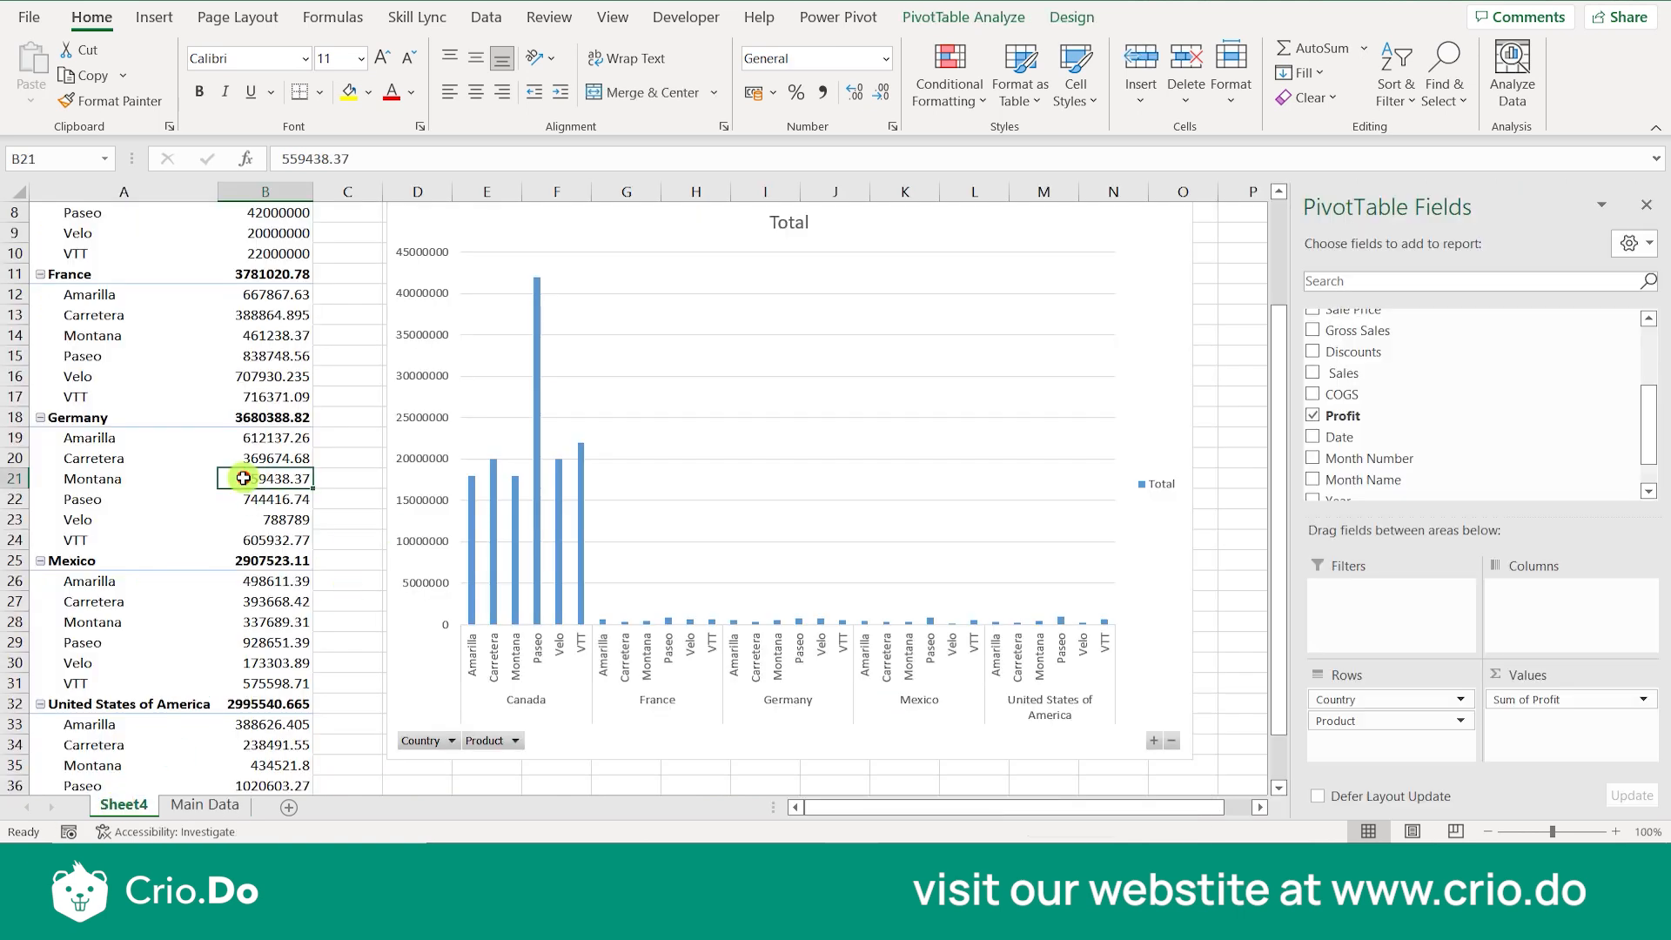
scroll(265, 311, up, 3)
click(264, 311)
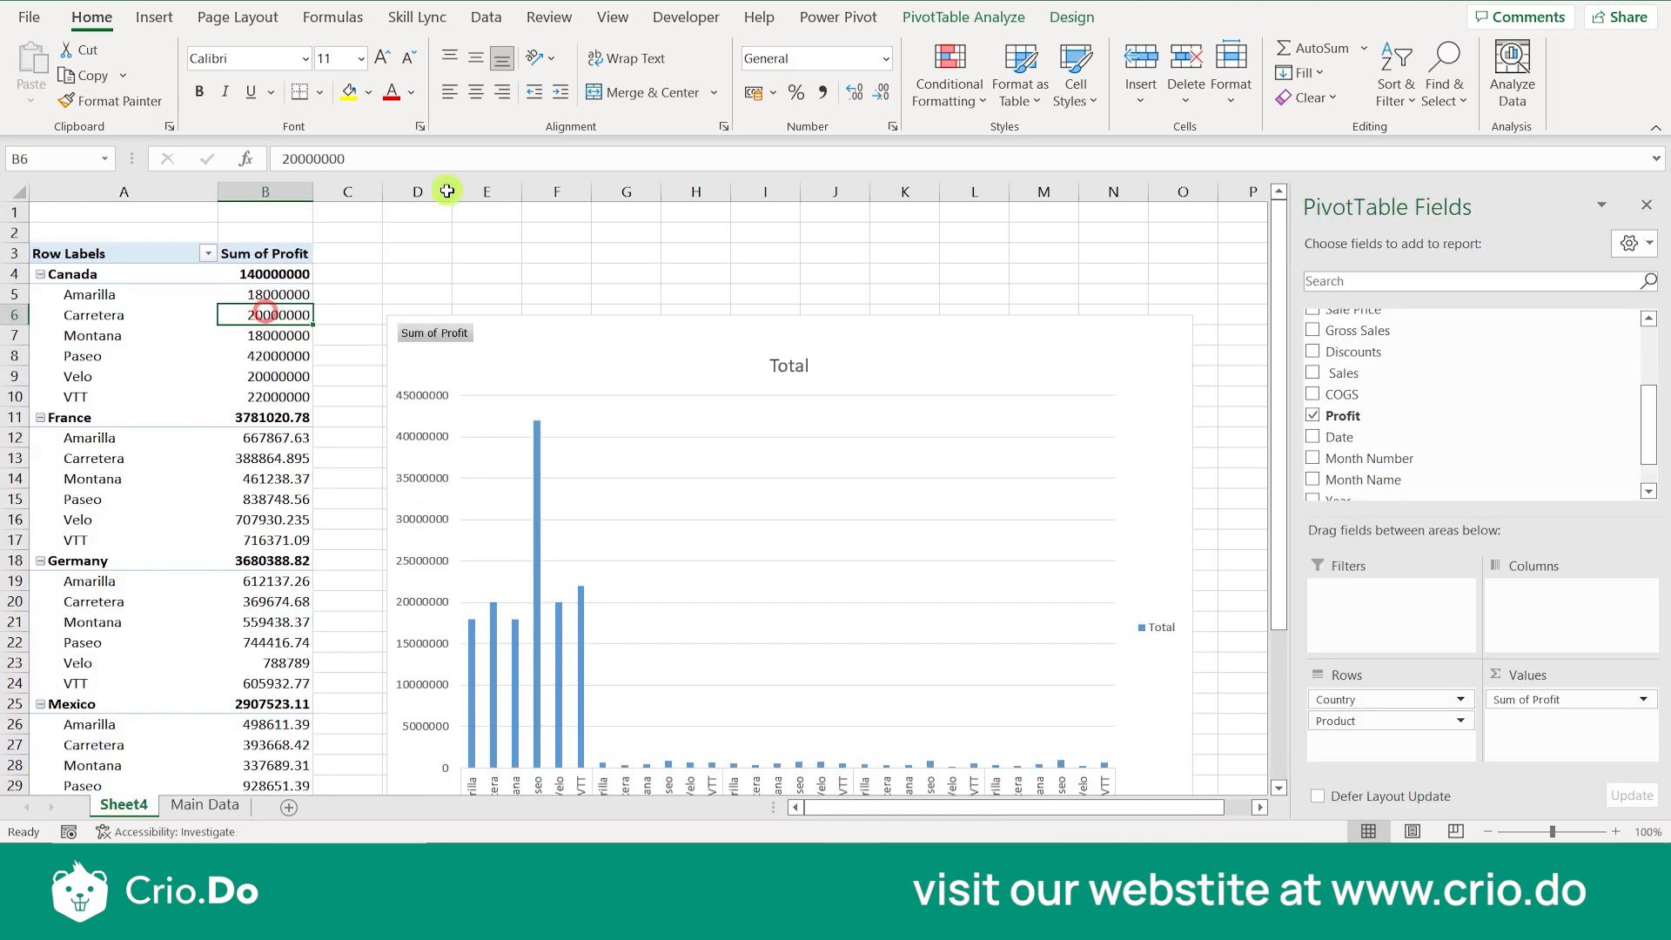
click(139, 334)
click(949, 16)
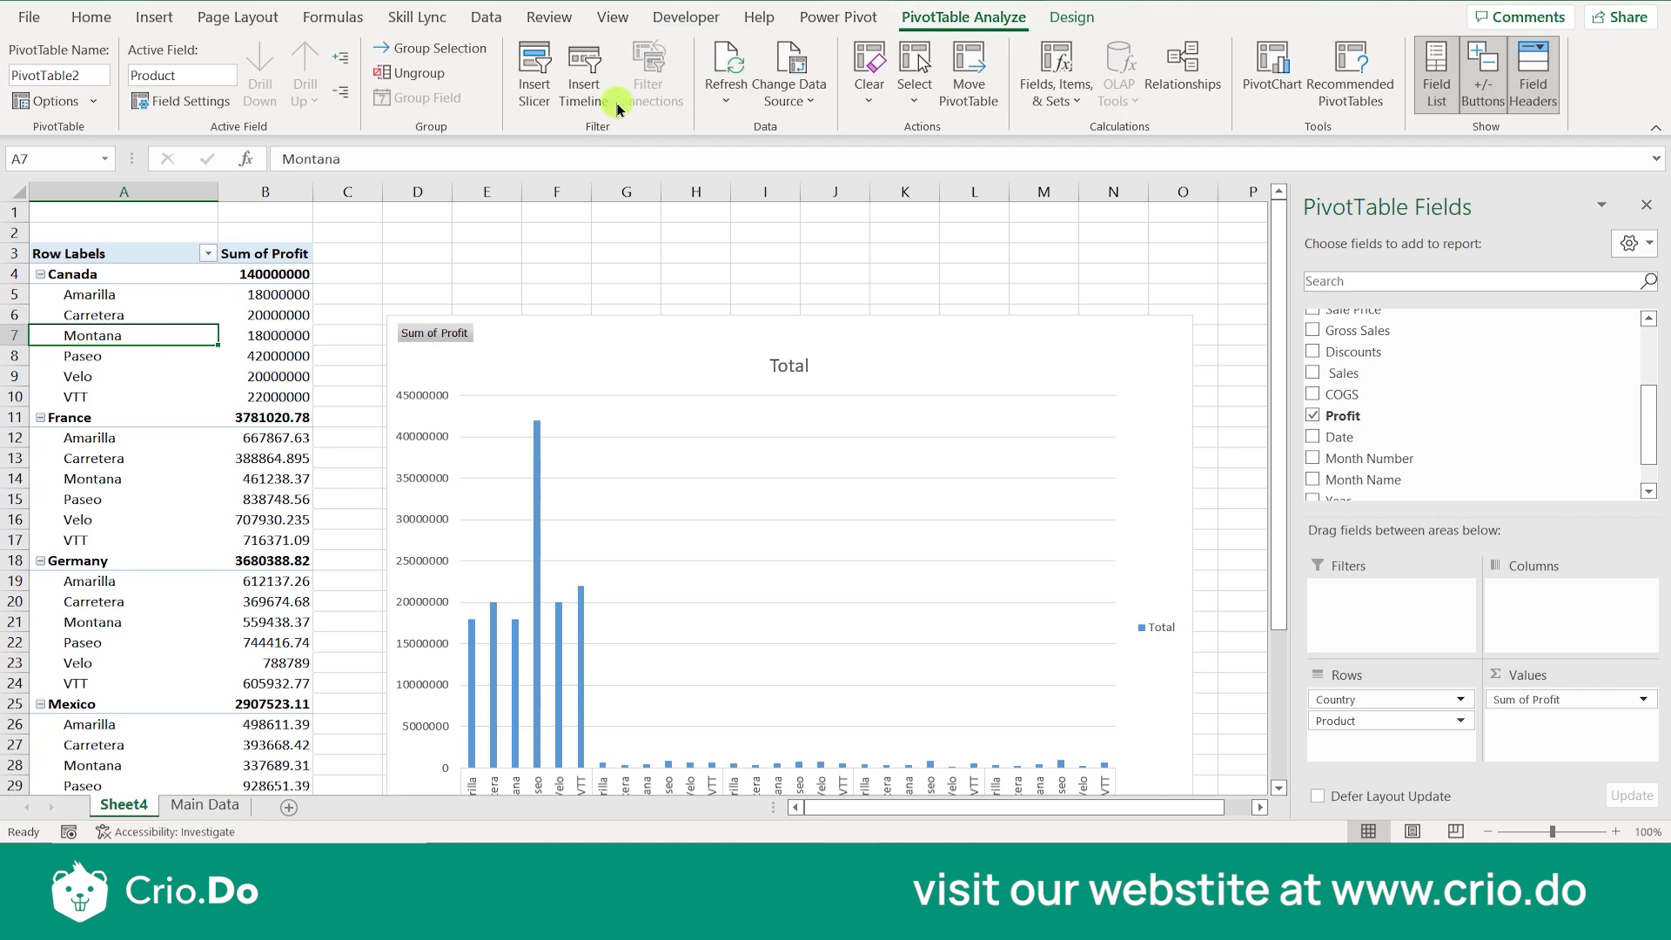
click(731, 68)
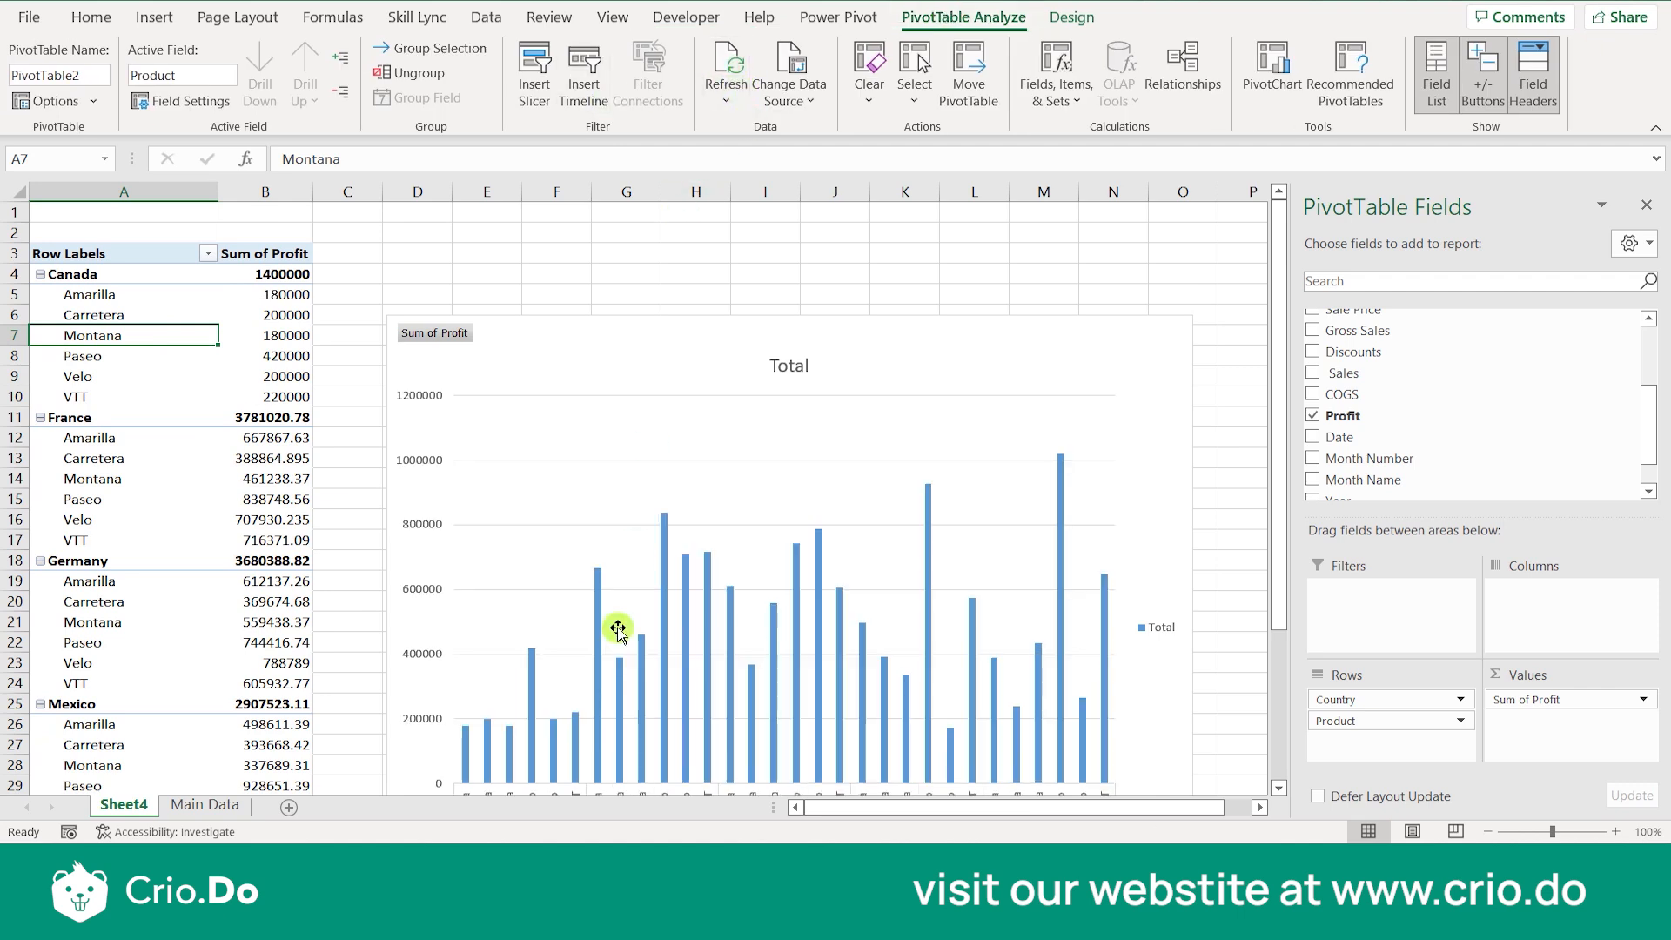
scroll(703, 675, down, 1)
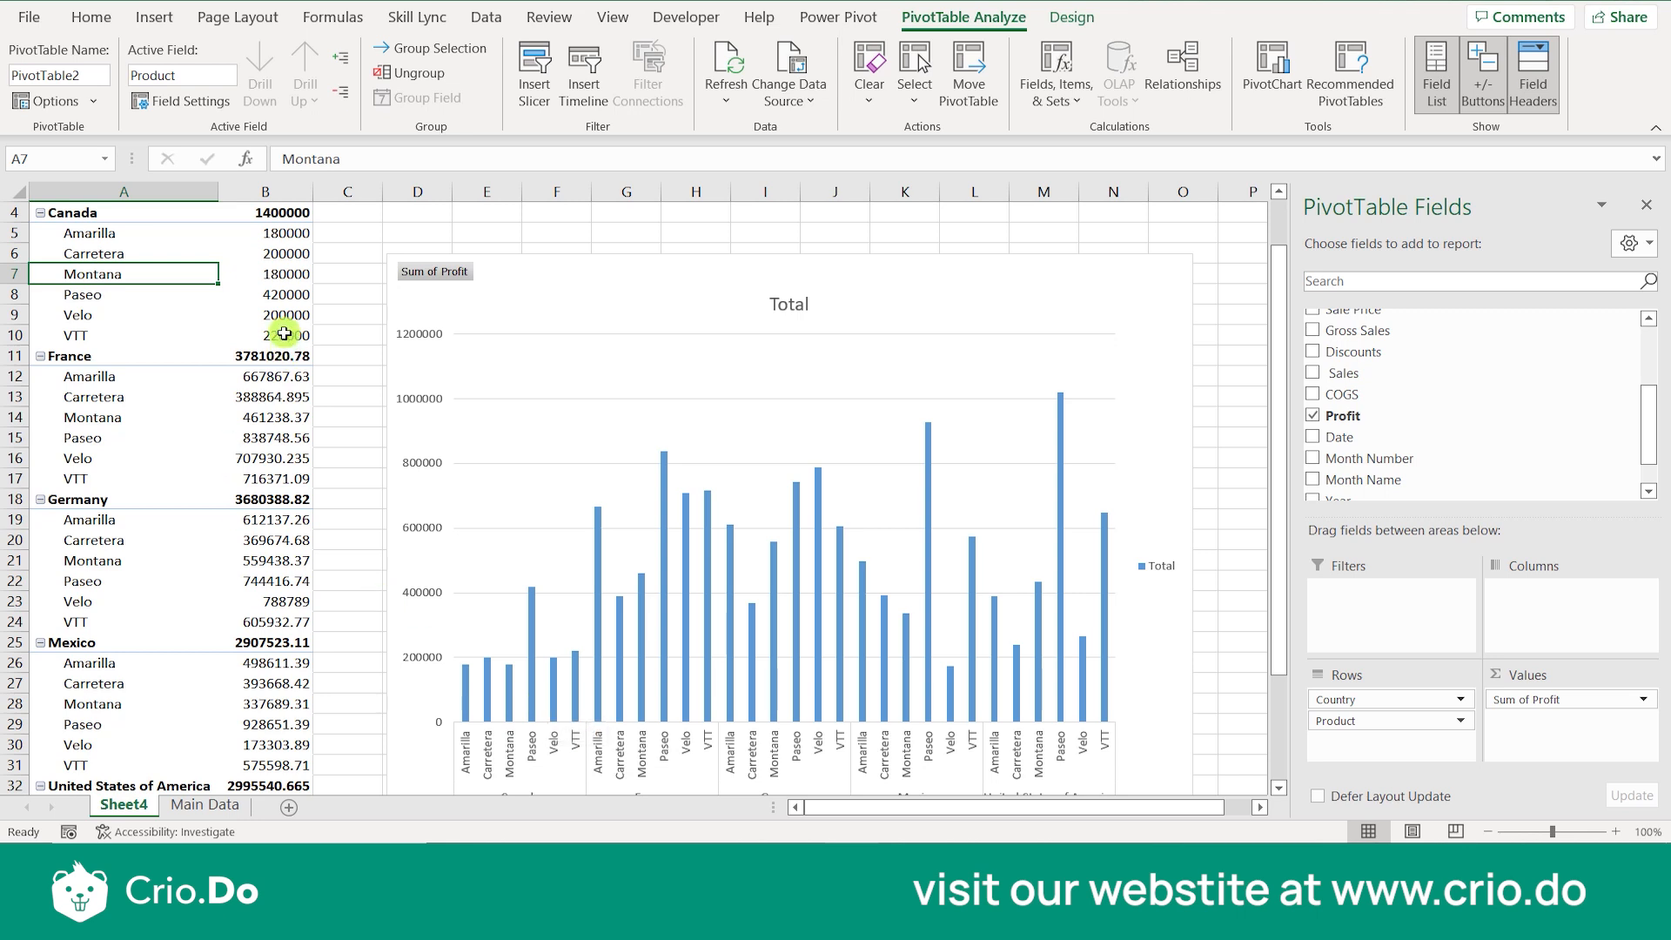
click(294, 233)
click(261, 253)
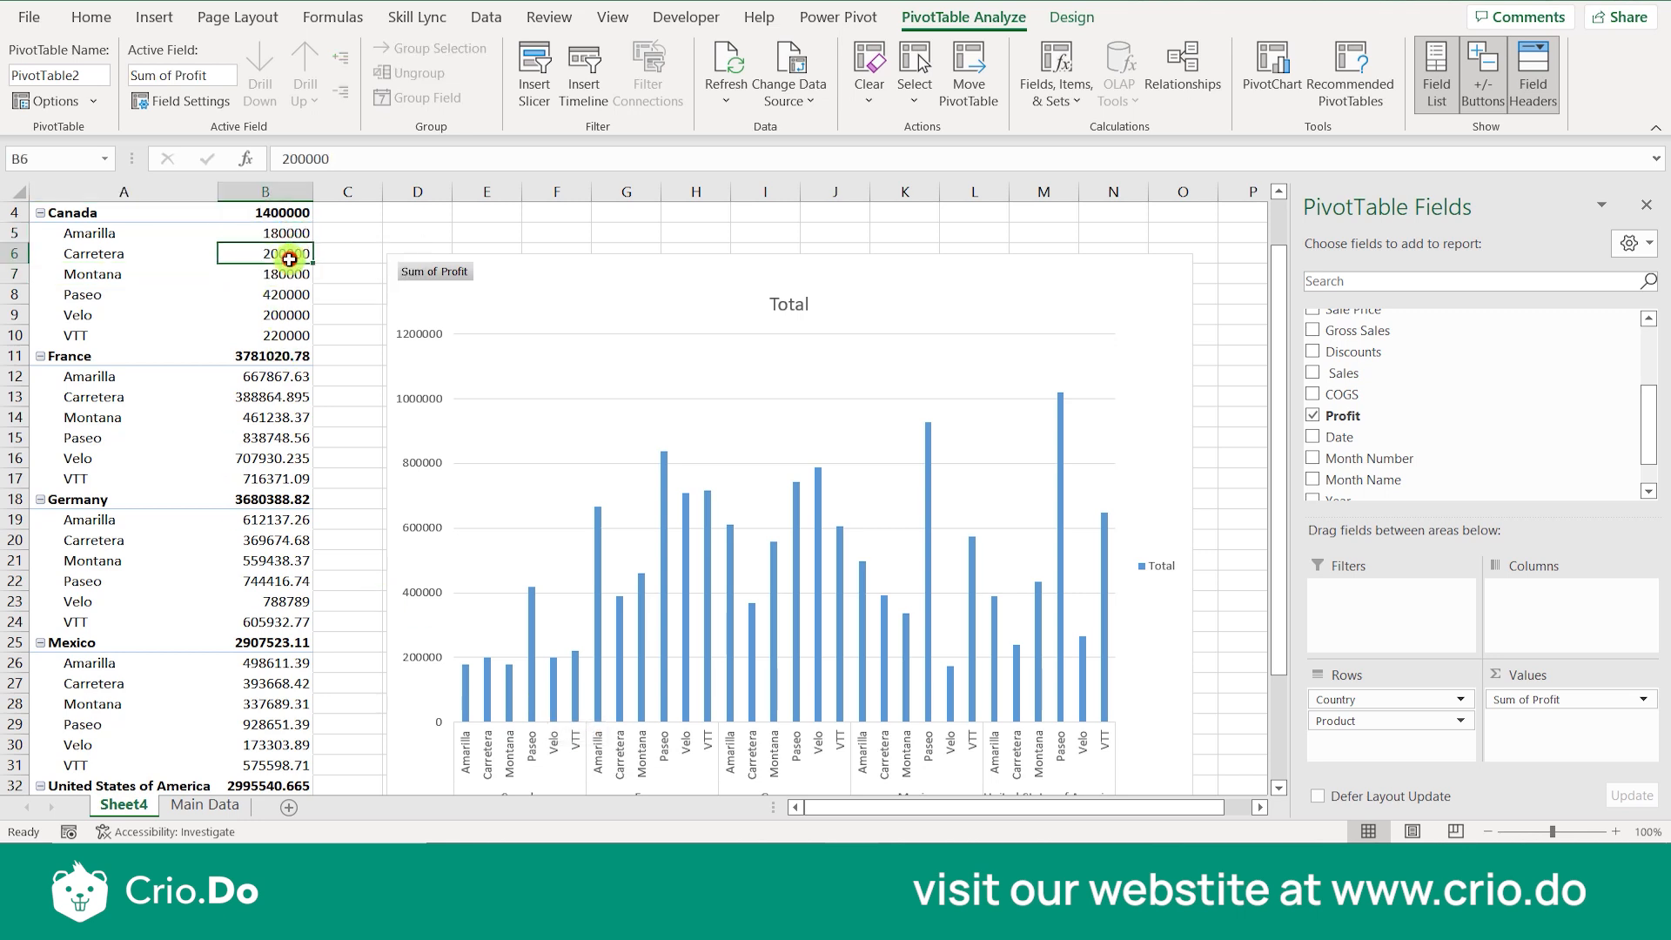
click(283, 315)
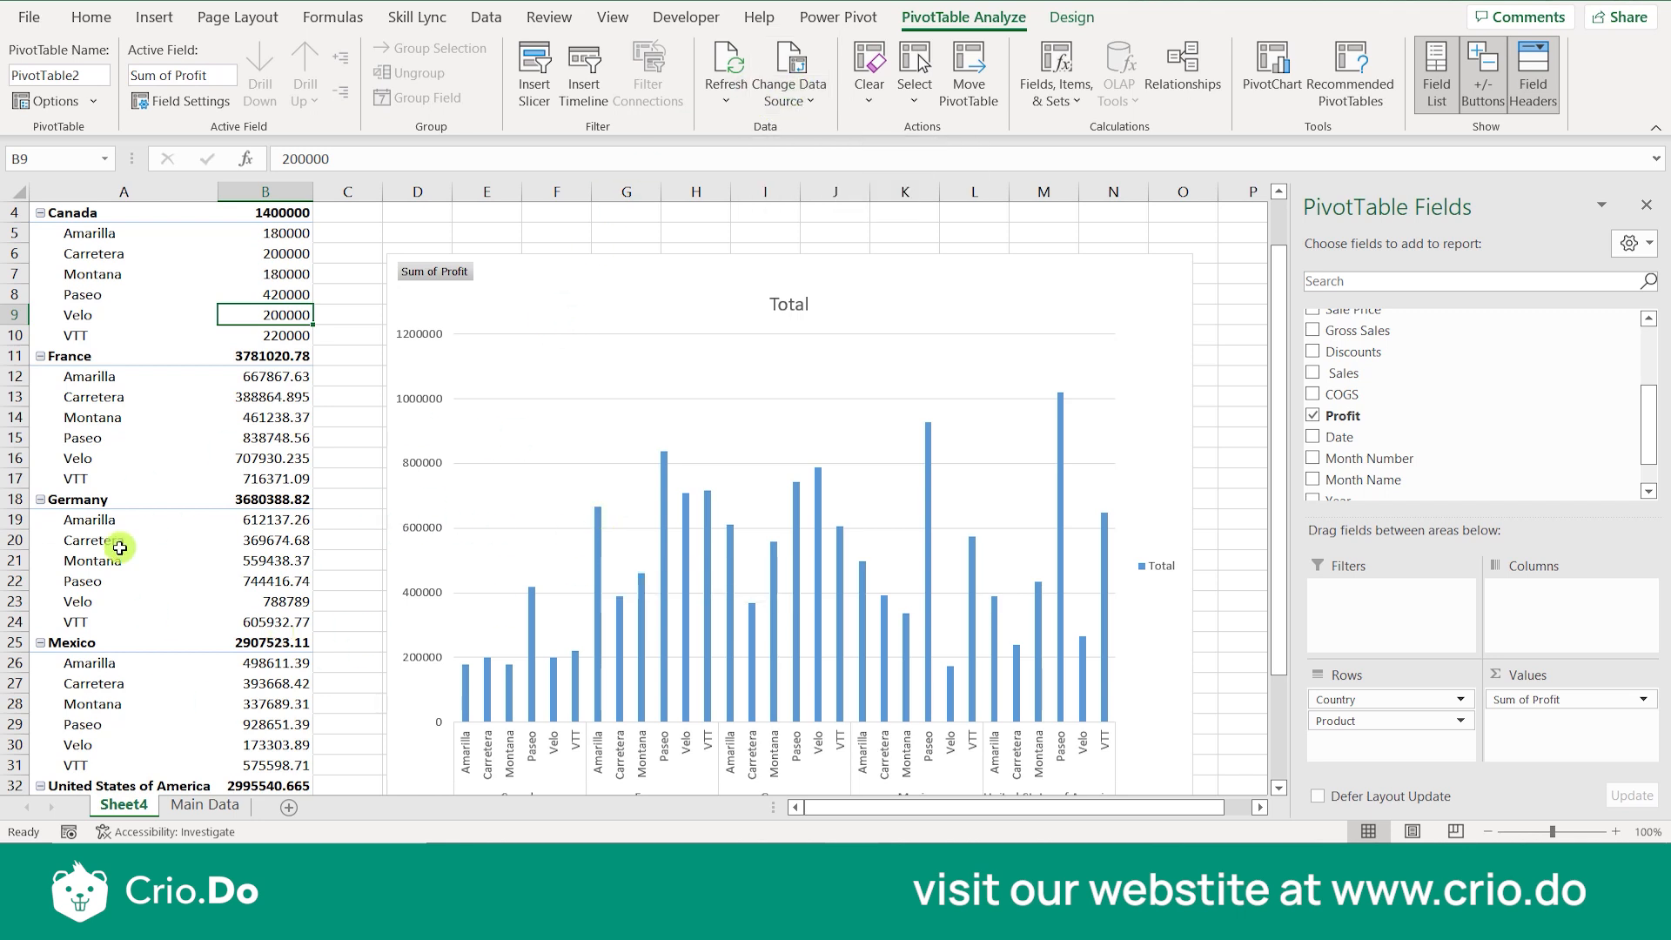
scroll(120, 548, up, 1)
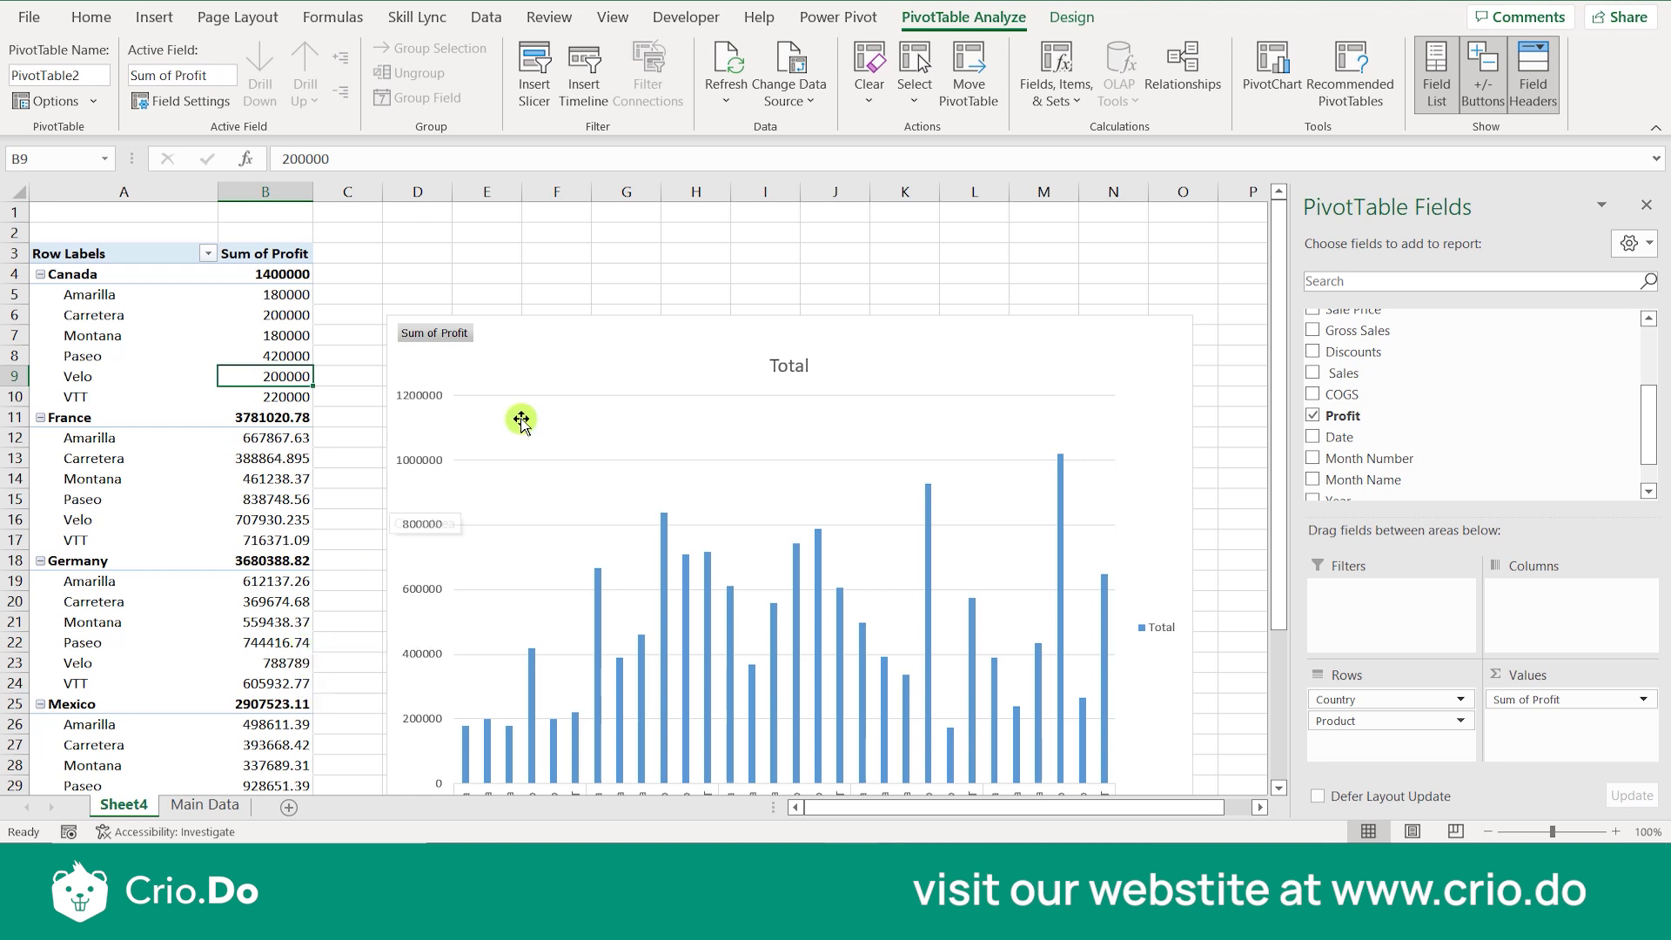
Resize the profit PivotChart so that it spans from about row 4 to row 29 beside the PivotTable.
click(548, 374)
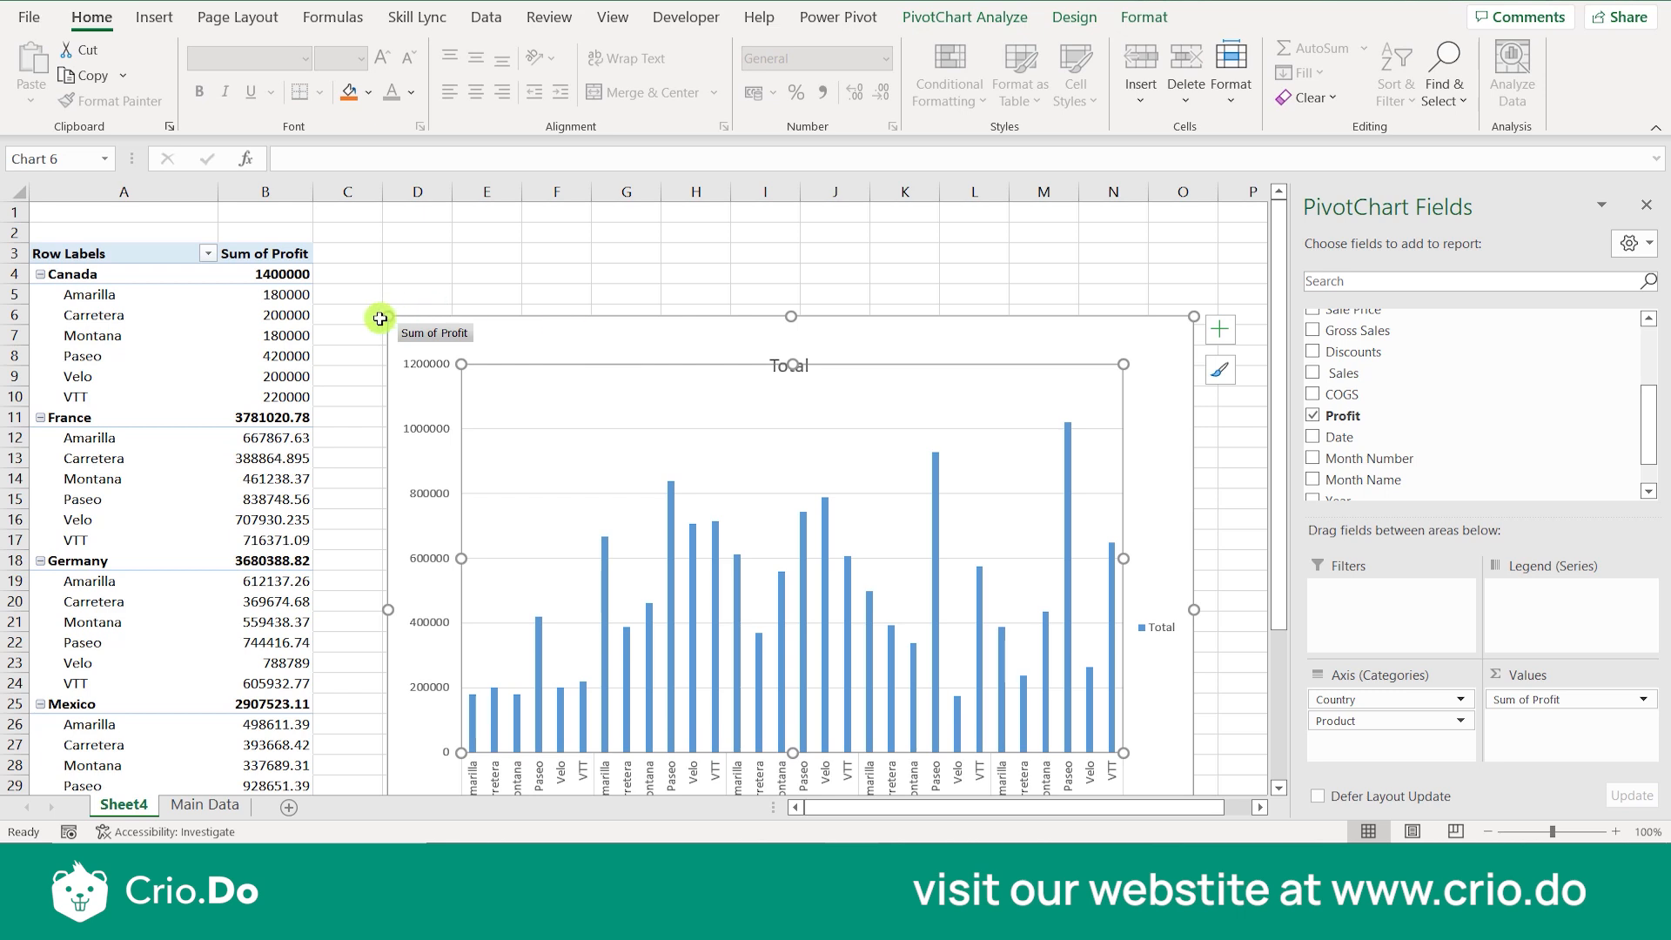
drag(381, 315, 381, 274)
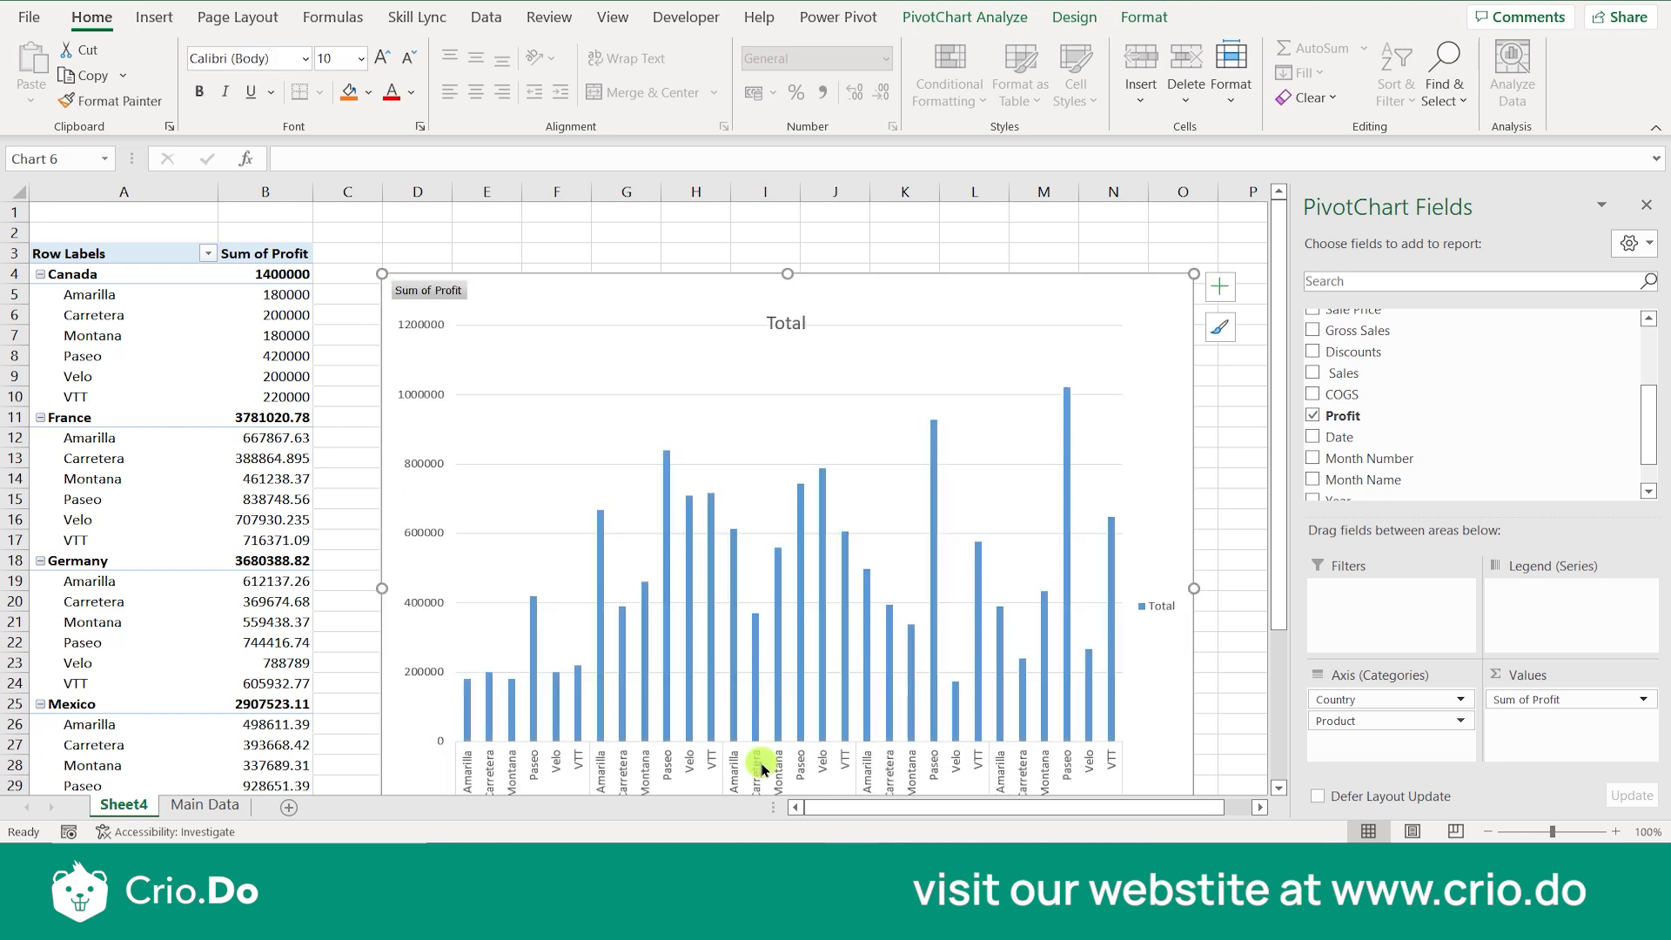
scroll(869, 642, down, 2)
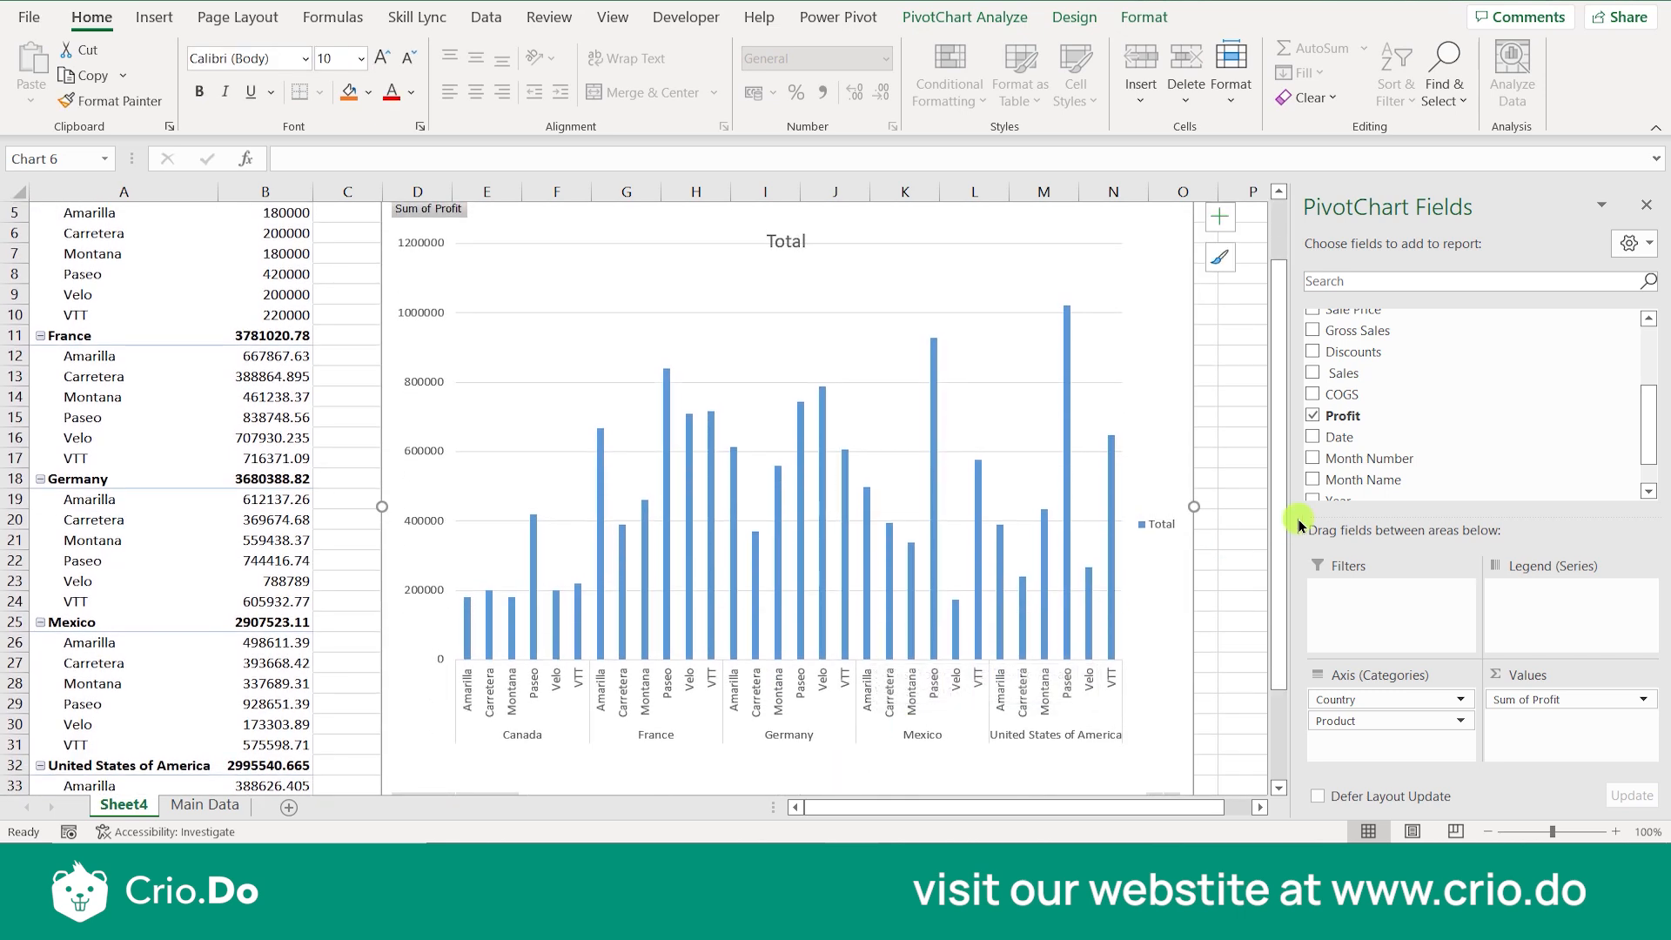
scroll(1271, 523, down, 2)
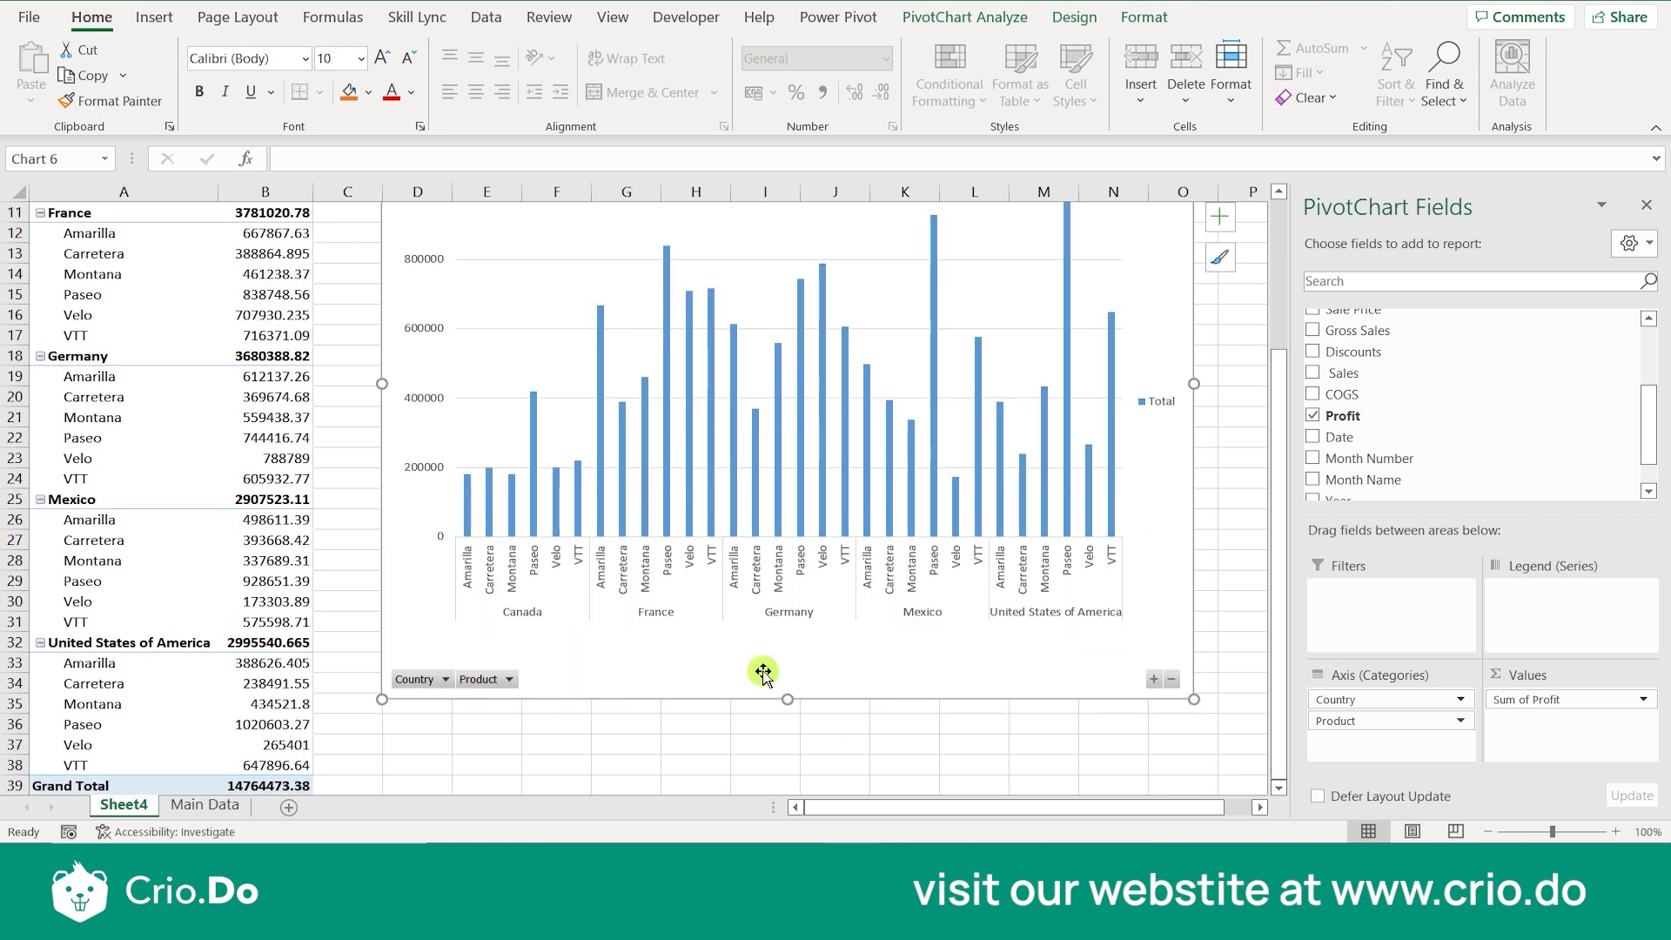
drag(788, 699, 788, 584)
scroll(1280, 514, up, 3)
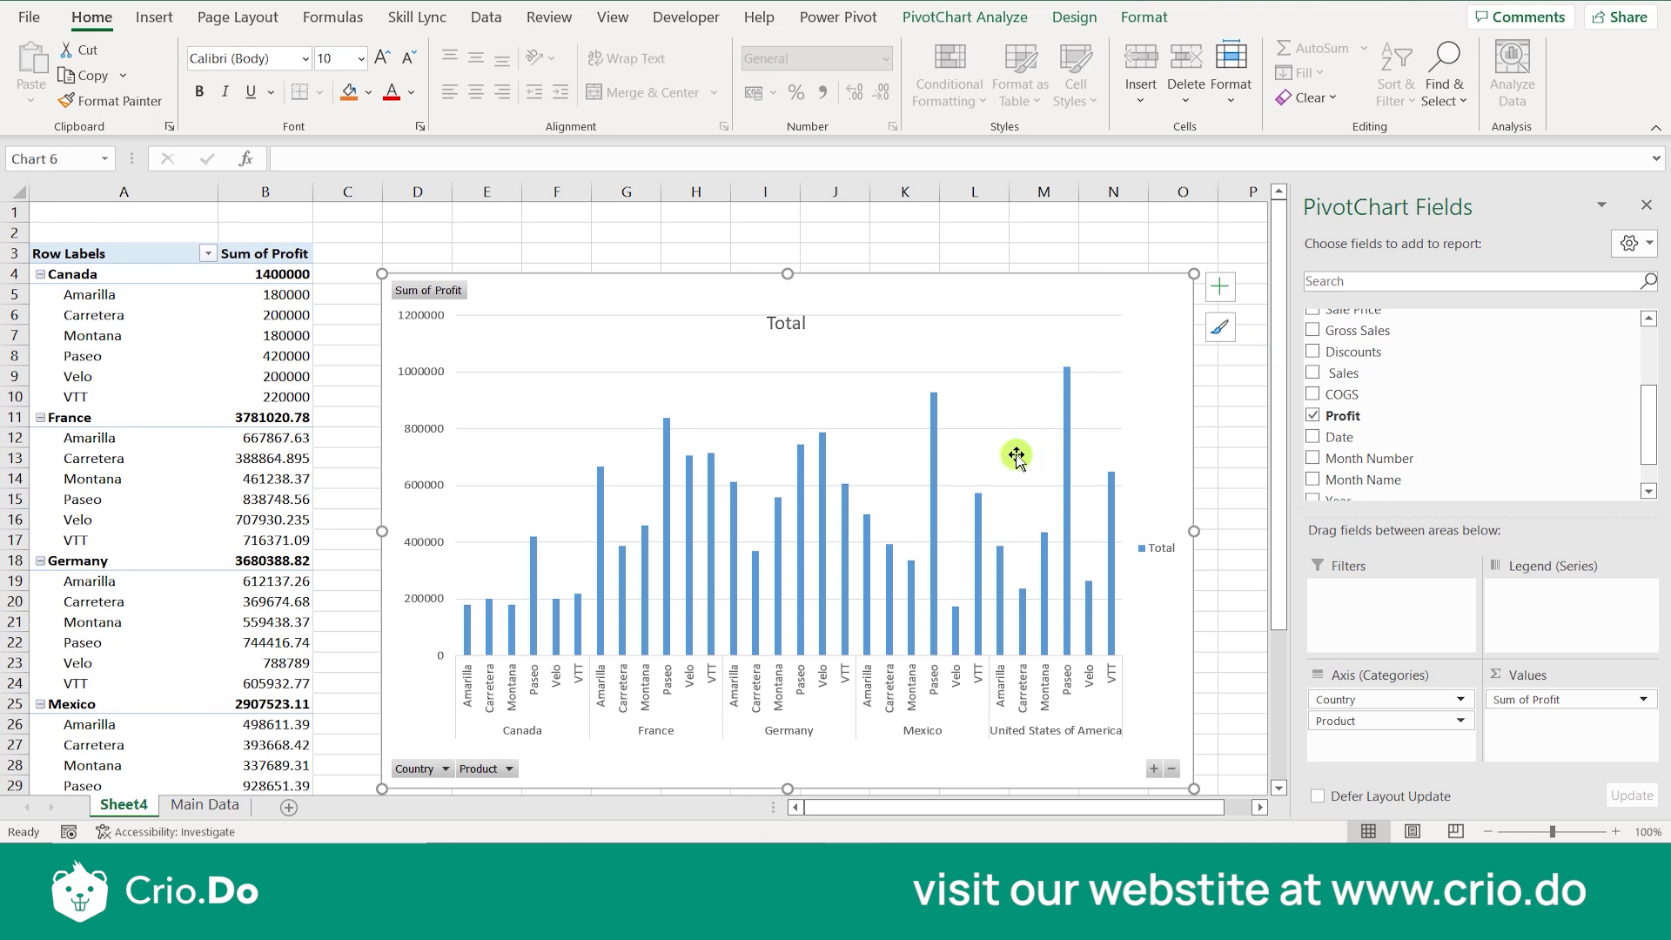
Delete the profit PivotChart from Sheet4.
click(952, 325)
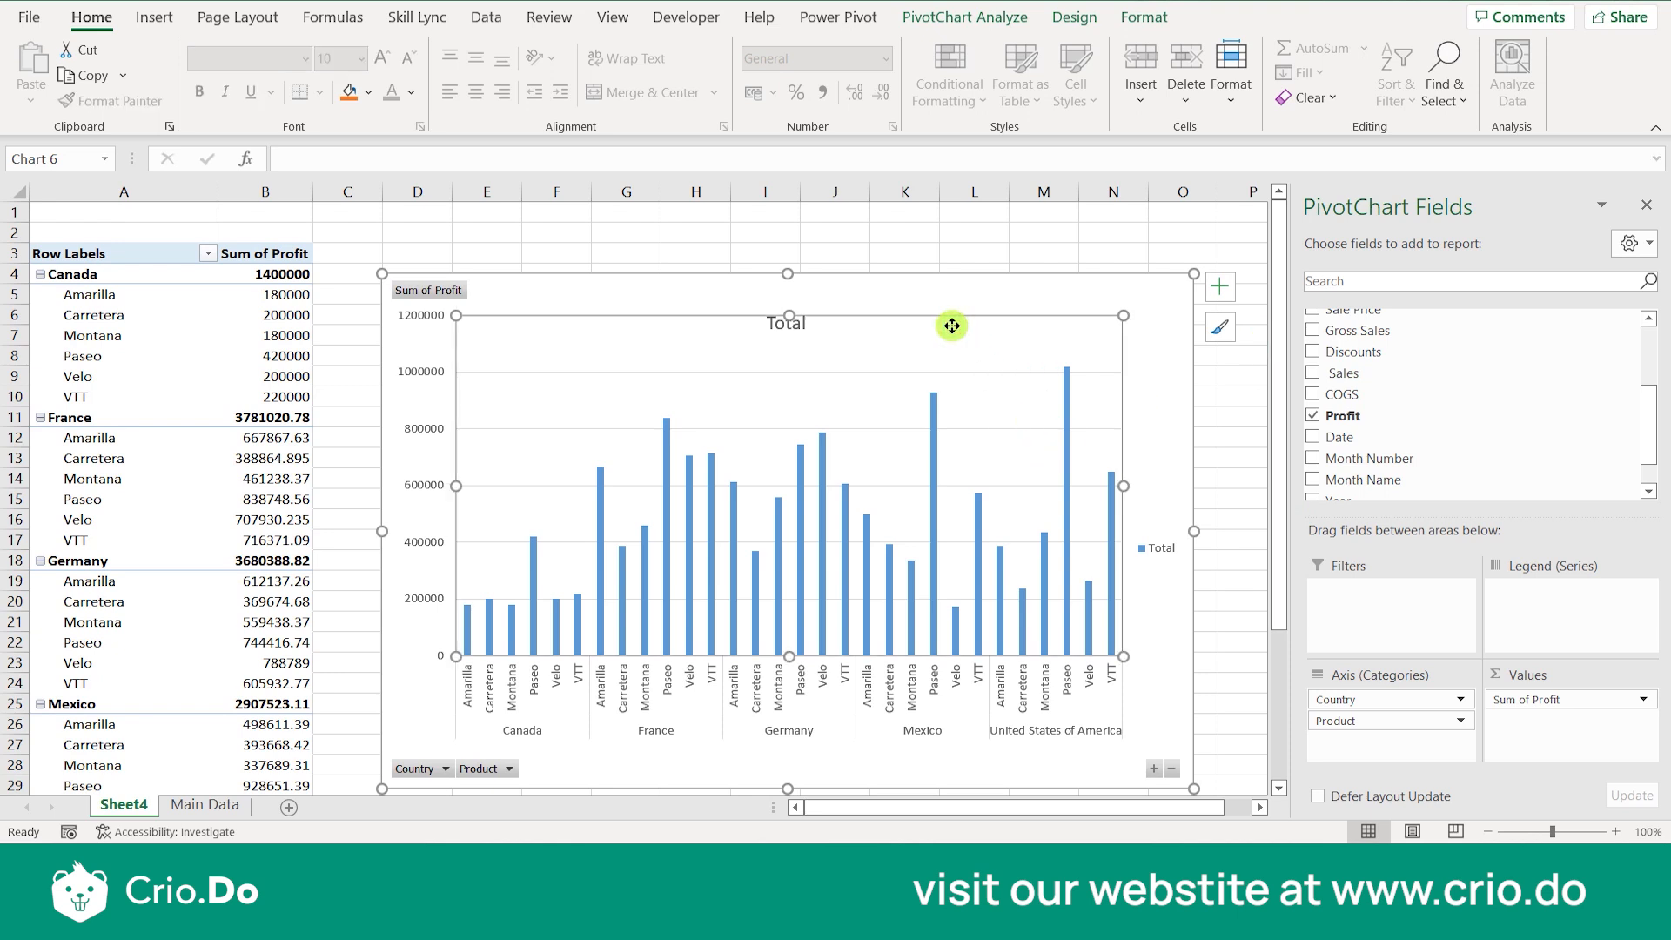
click(696, 275)
key(Delete)
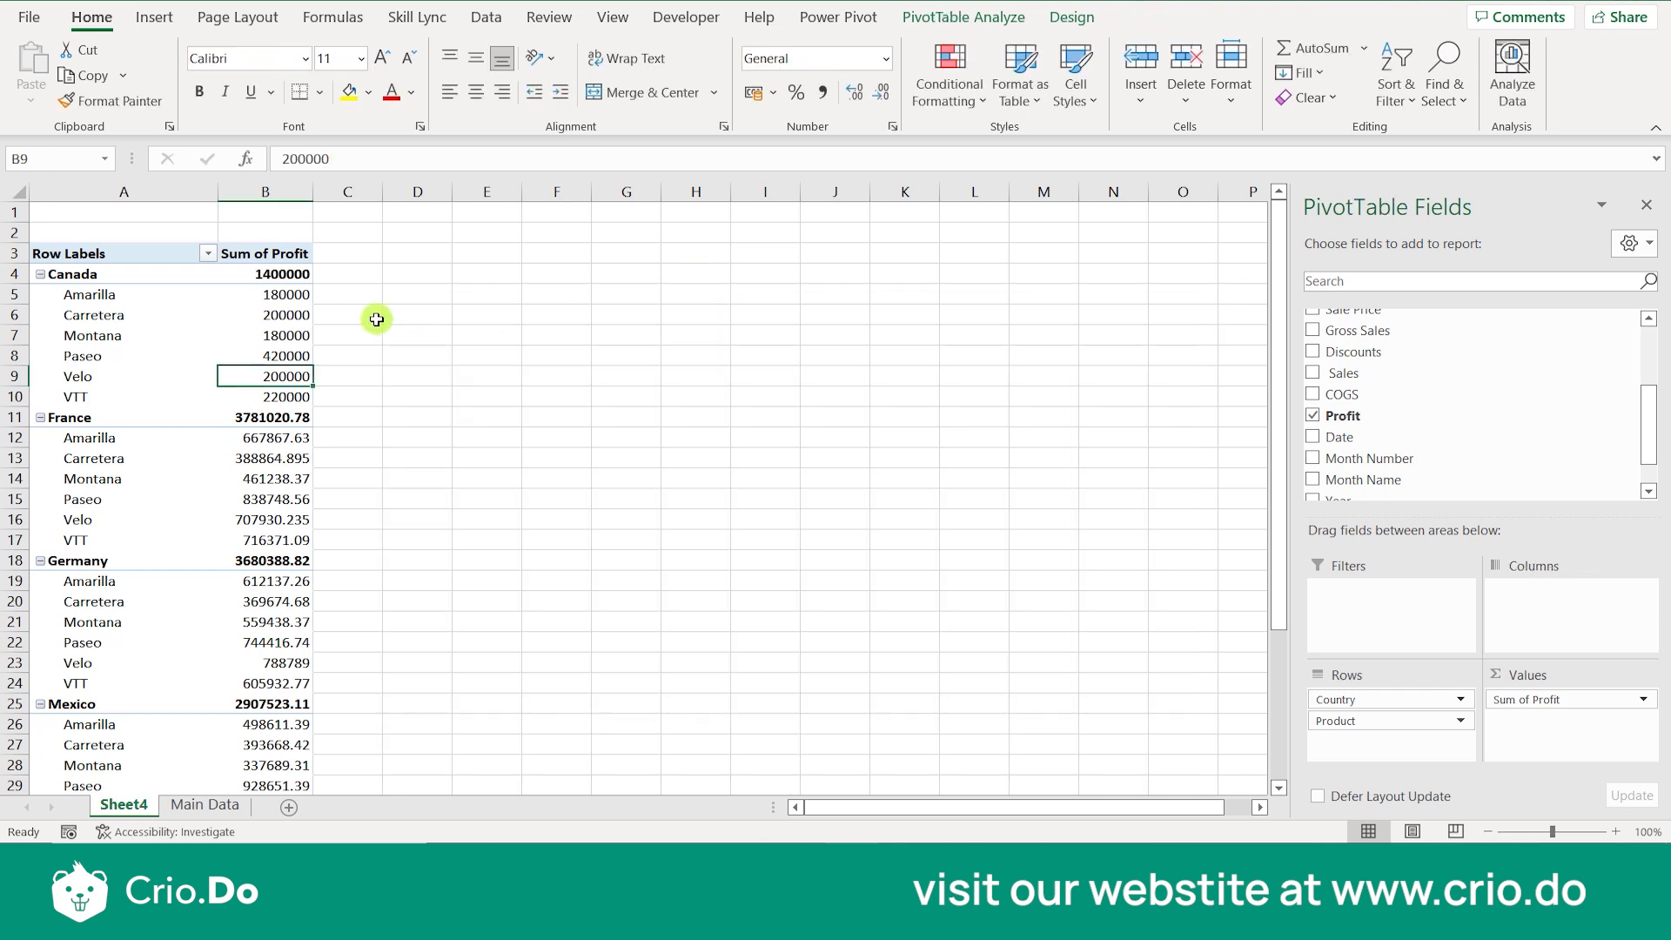
Start a new calculated field for the PivotTable's Sum of Profit values and name it Tax6.
click(277, 253)
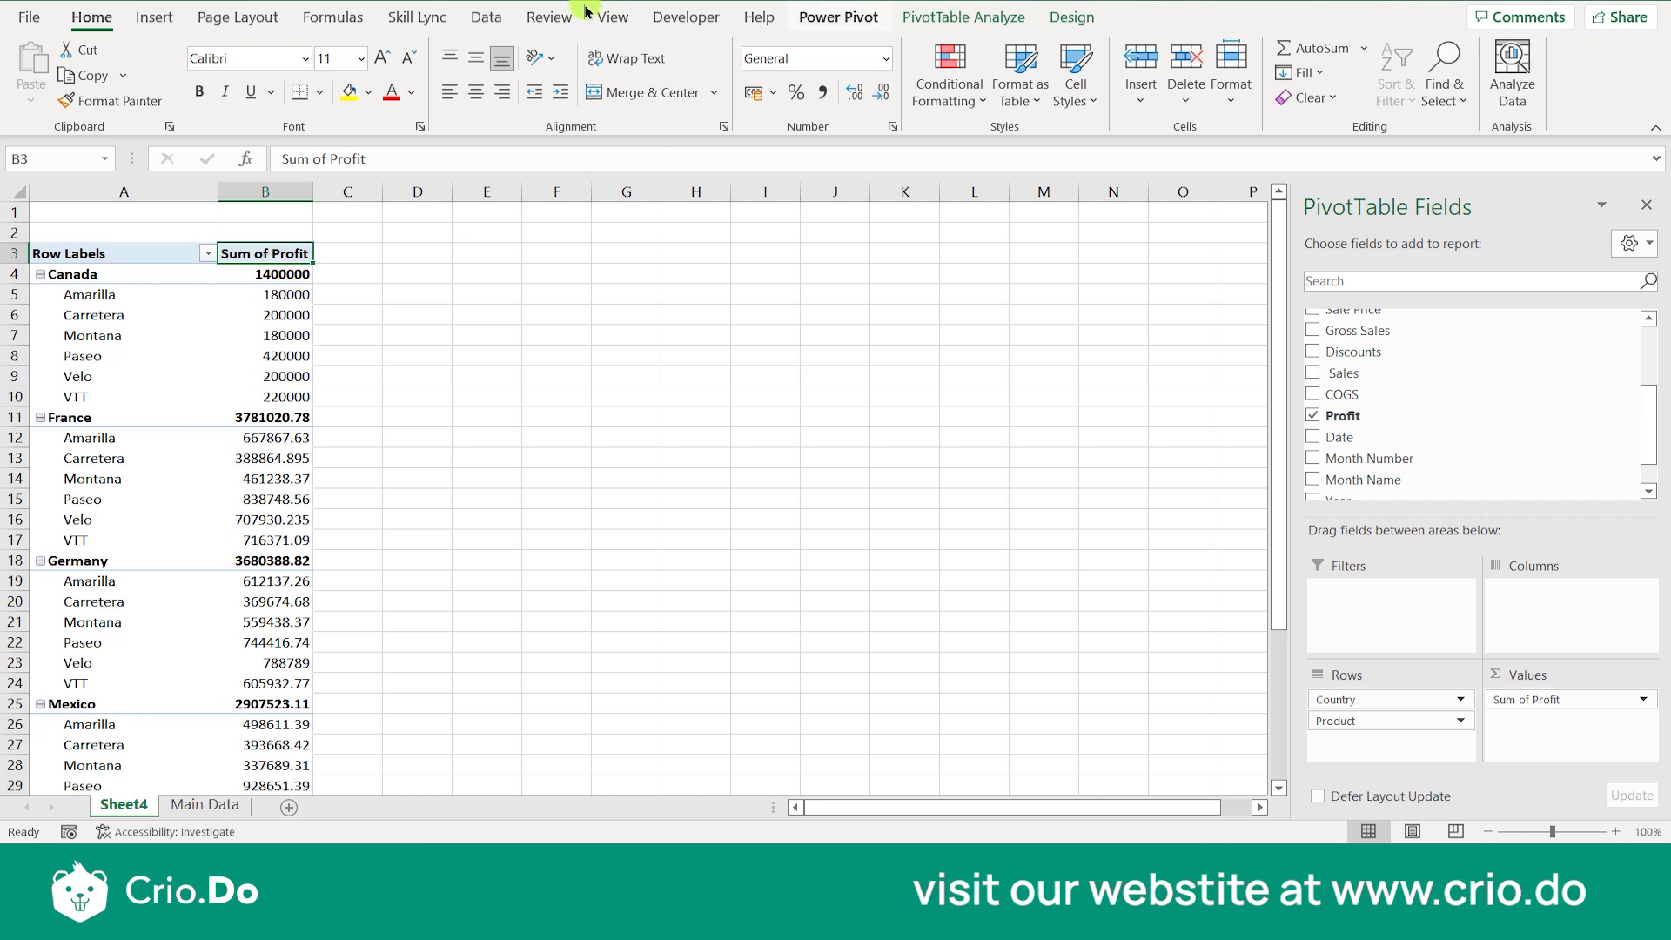
click(926, 17)
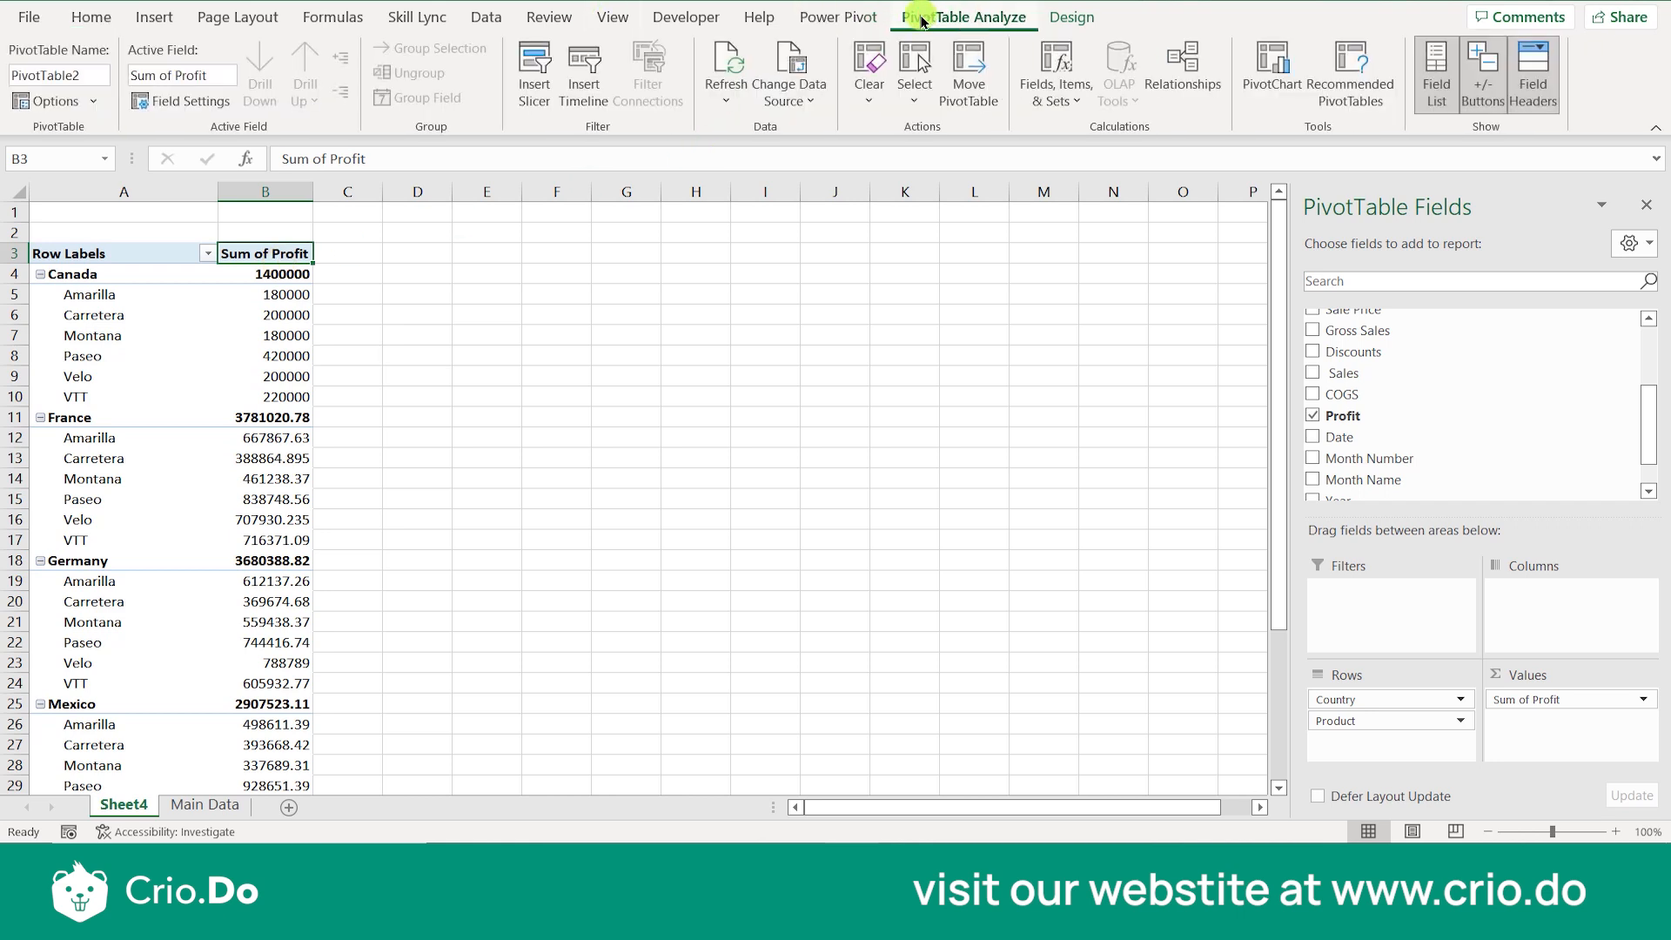
click(1039, 102)
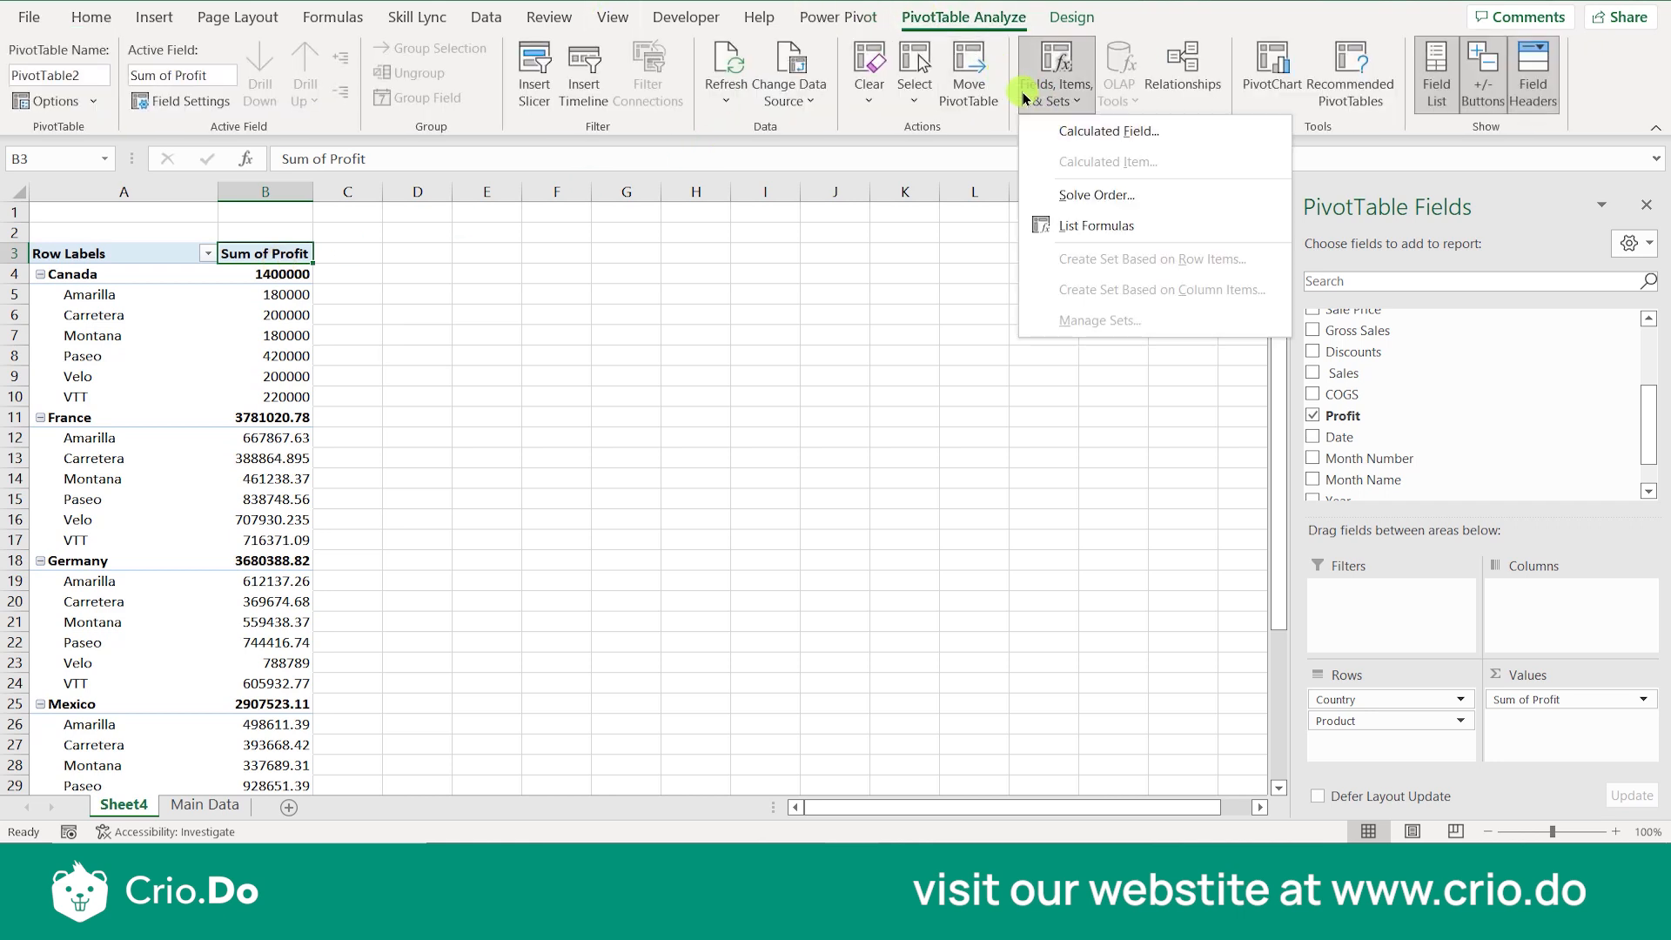
click(1055, 129)
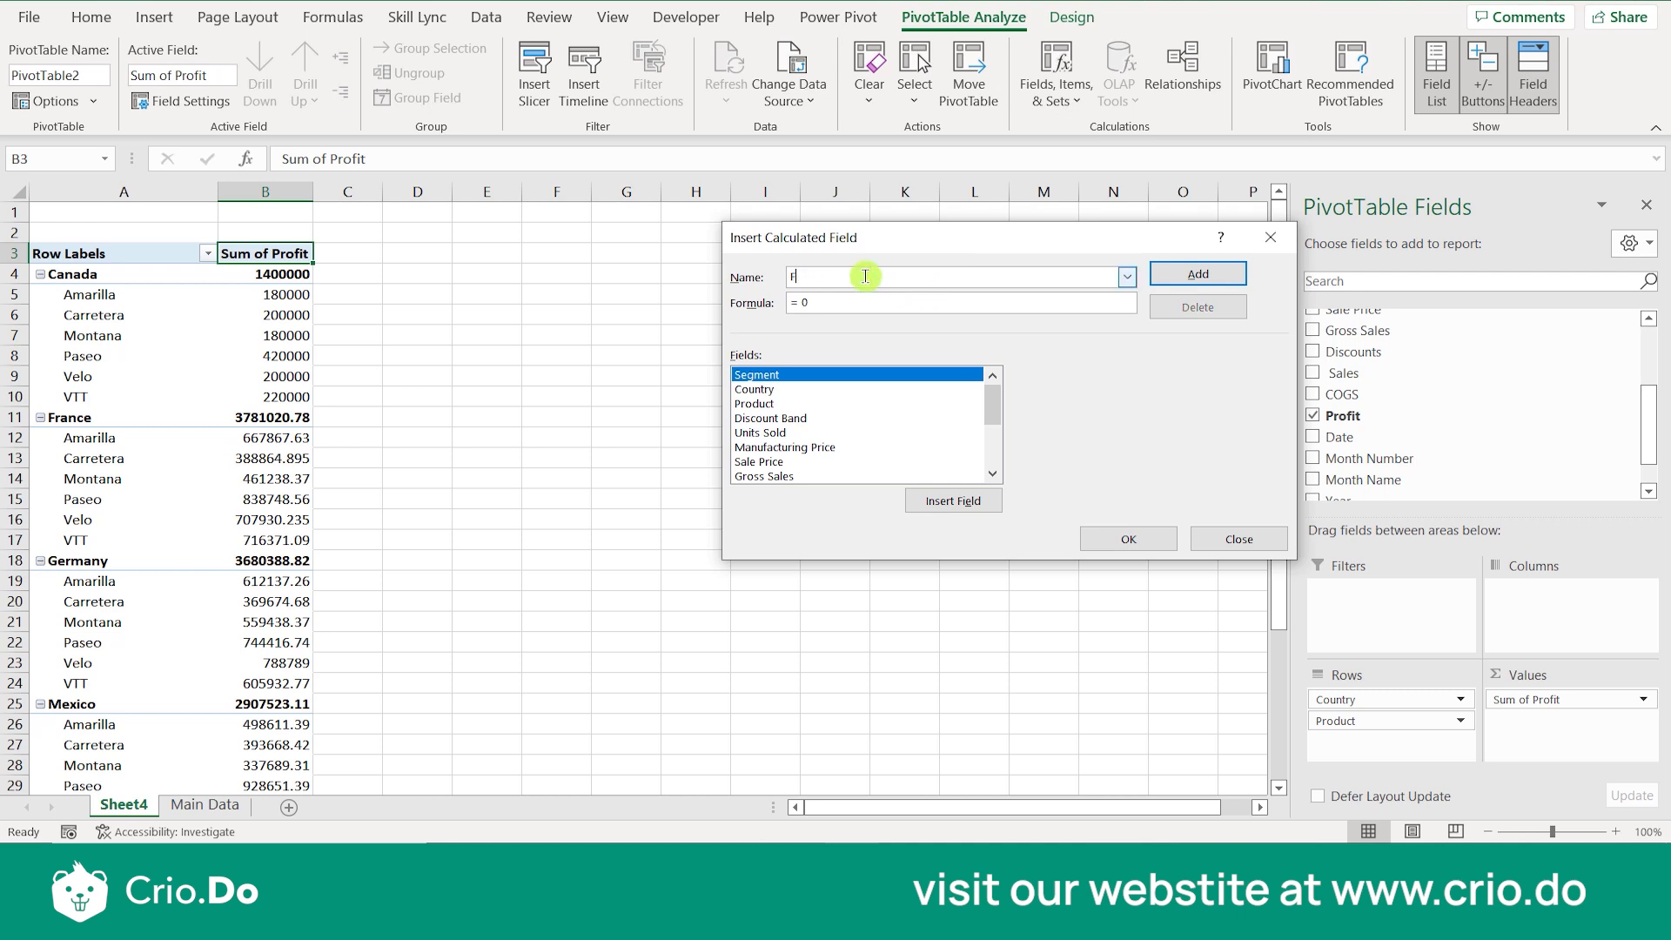
key(BackSpace)
text(Tax6)
Define the Tax6 formula as = Profit *0.1 and add the calculated field to the PivotTable.
click(867, 305)
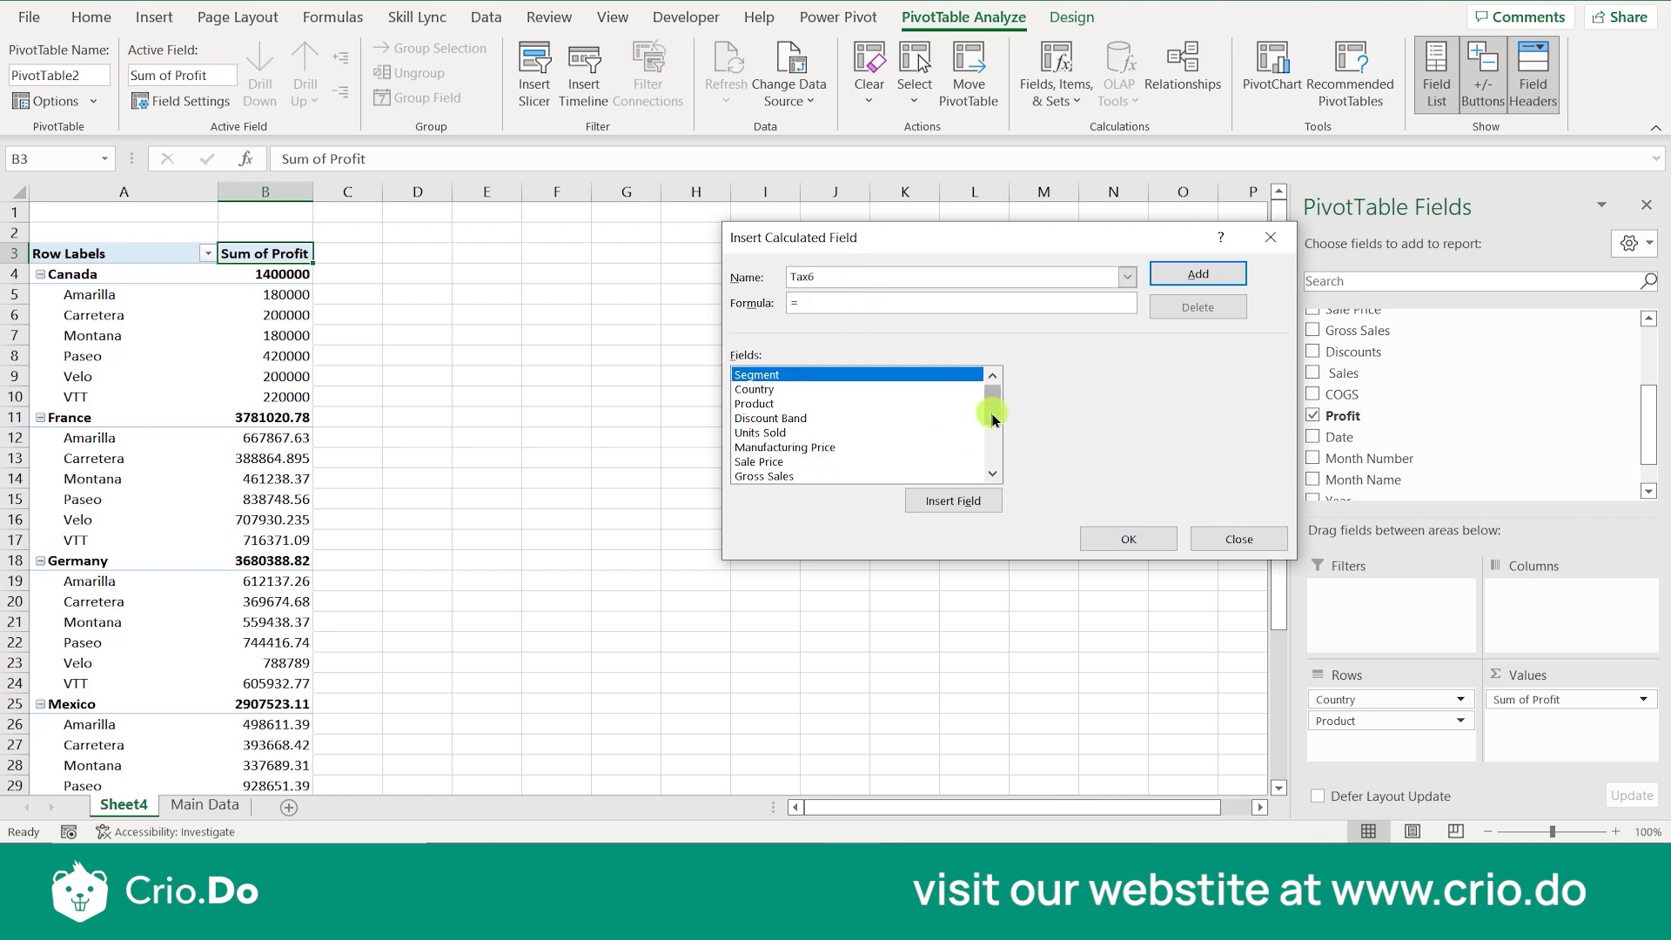
drag(994, 409, 992, 439)
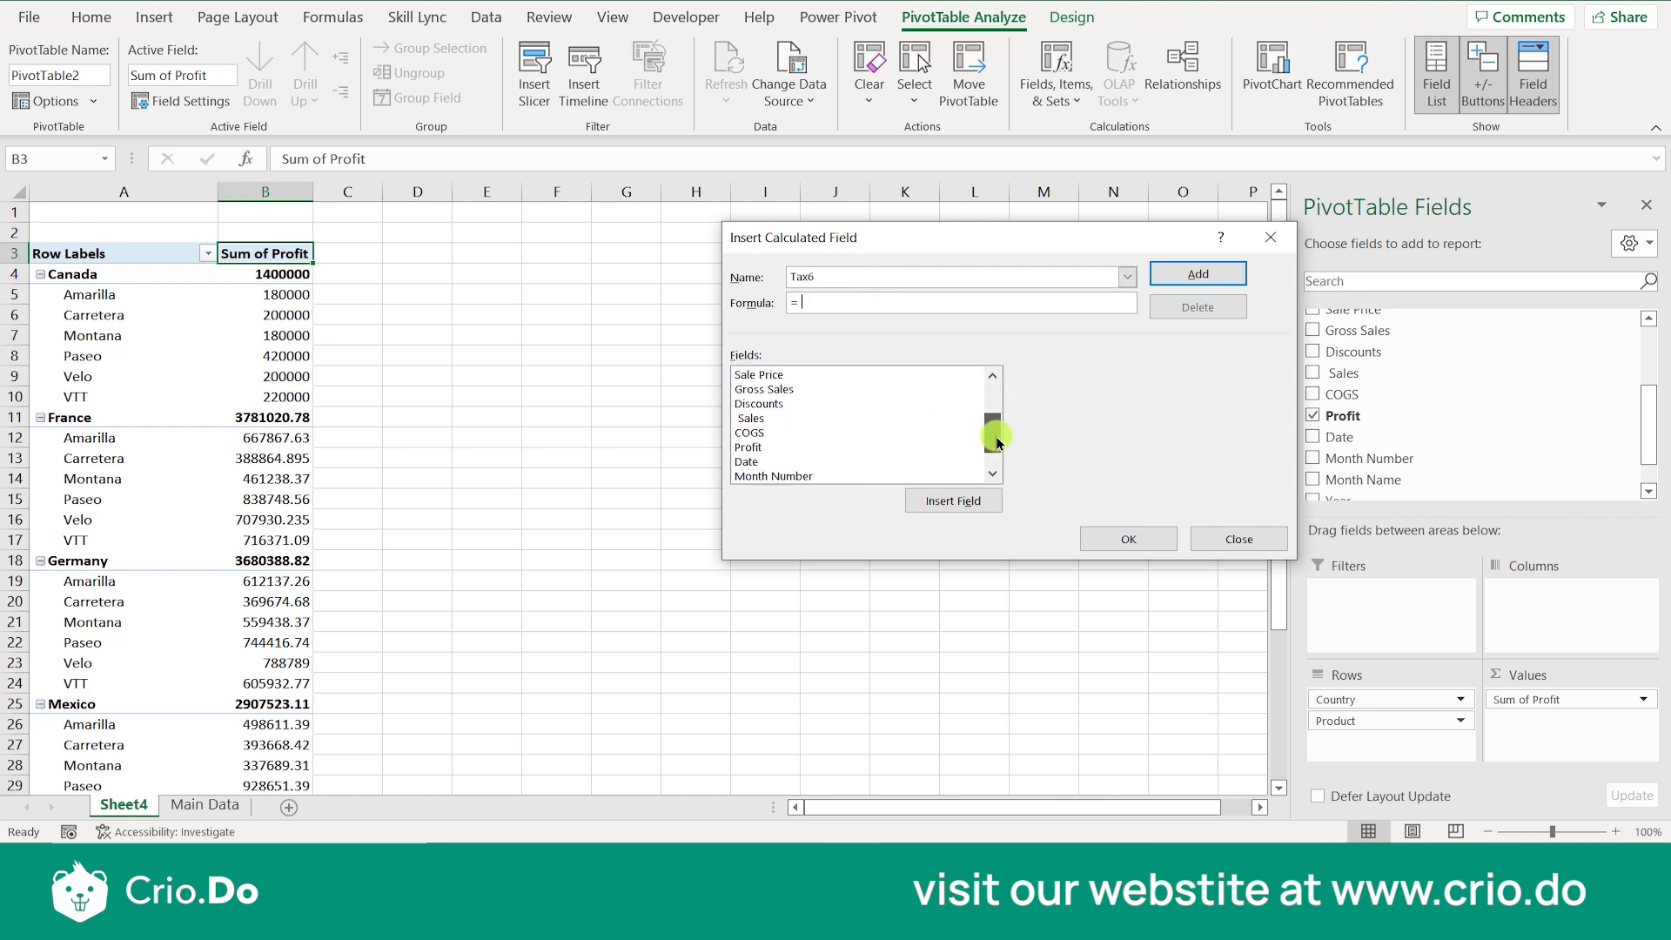
click(744, 447)
double_click(745, 447)
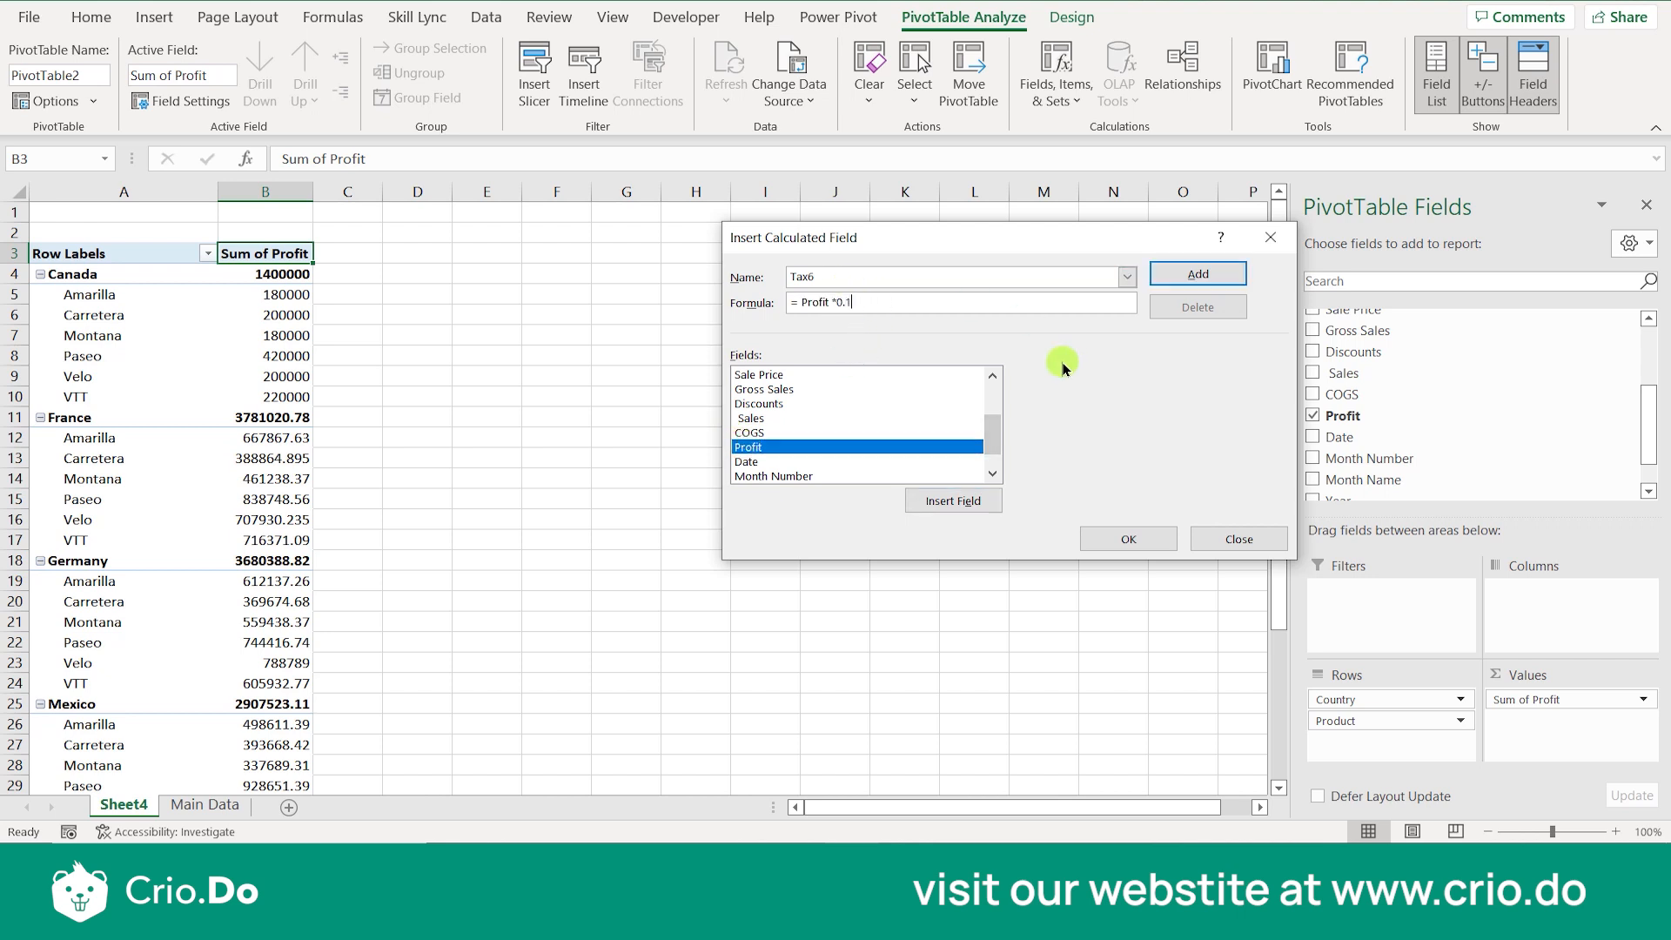
click(1196, 273)
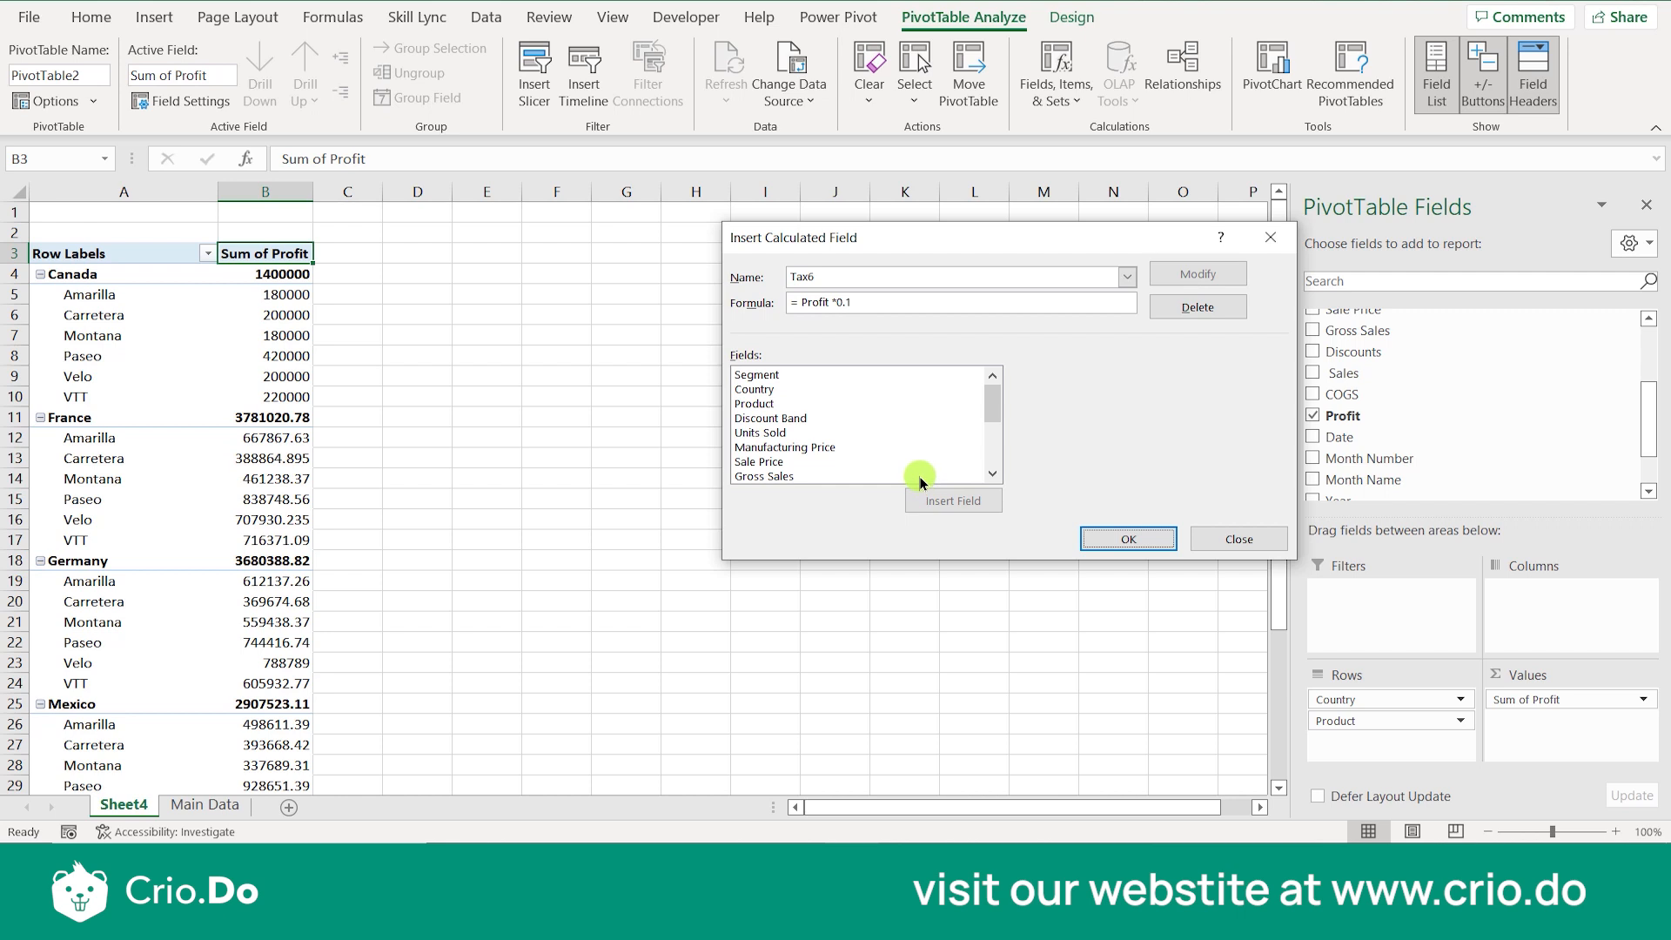
drag(995, 403, 994, 448)
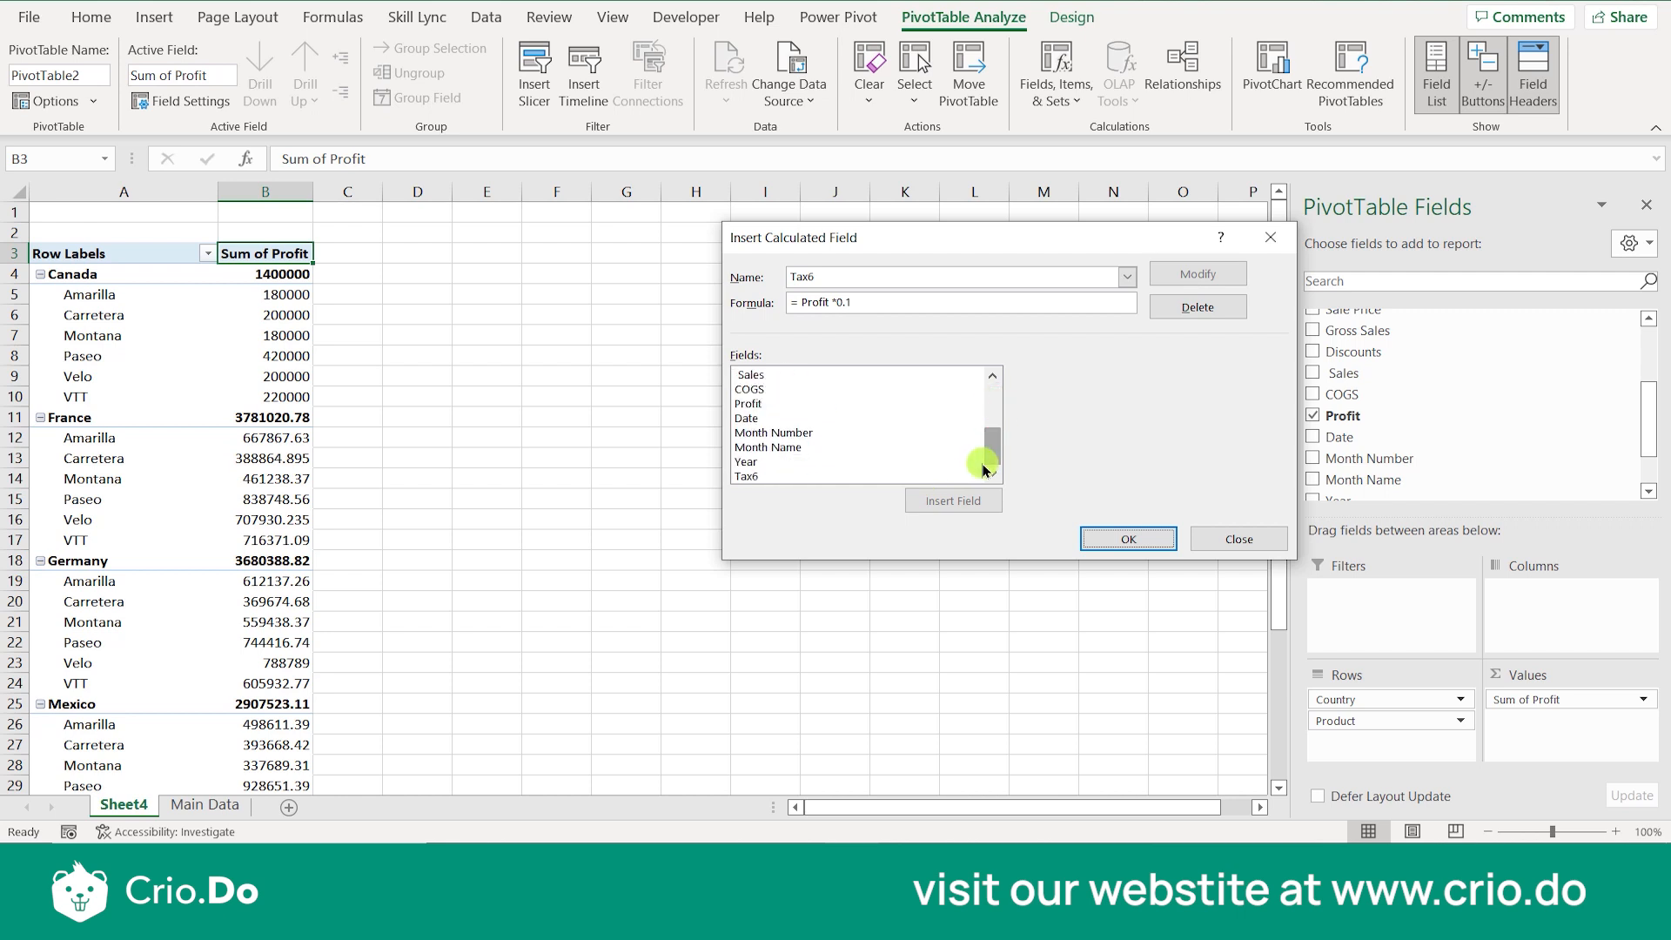
click(797, 476)
click(1090, 537)
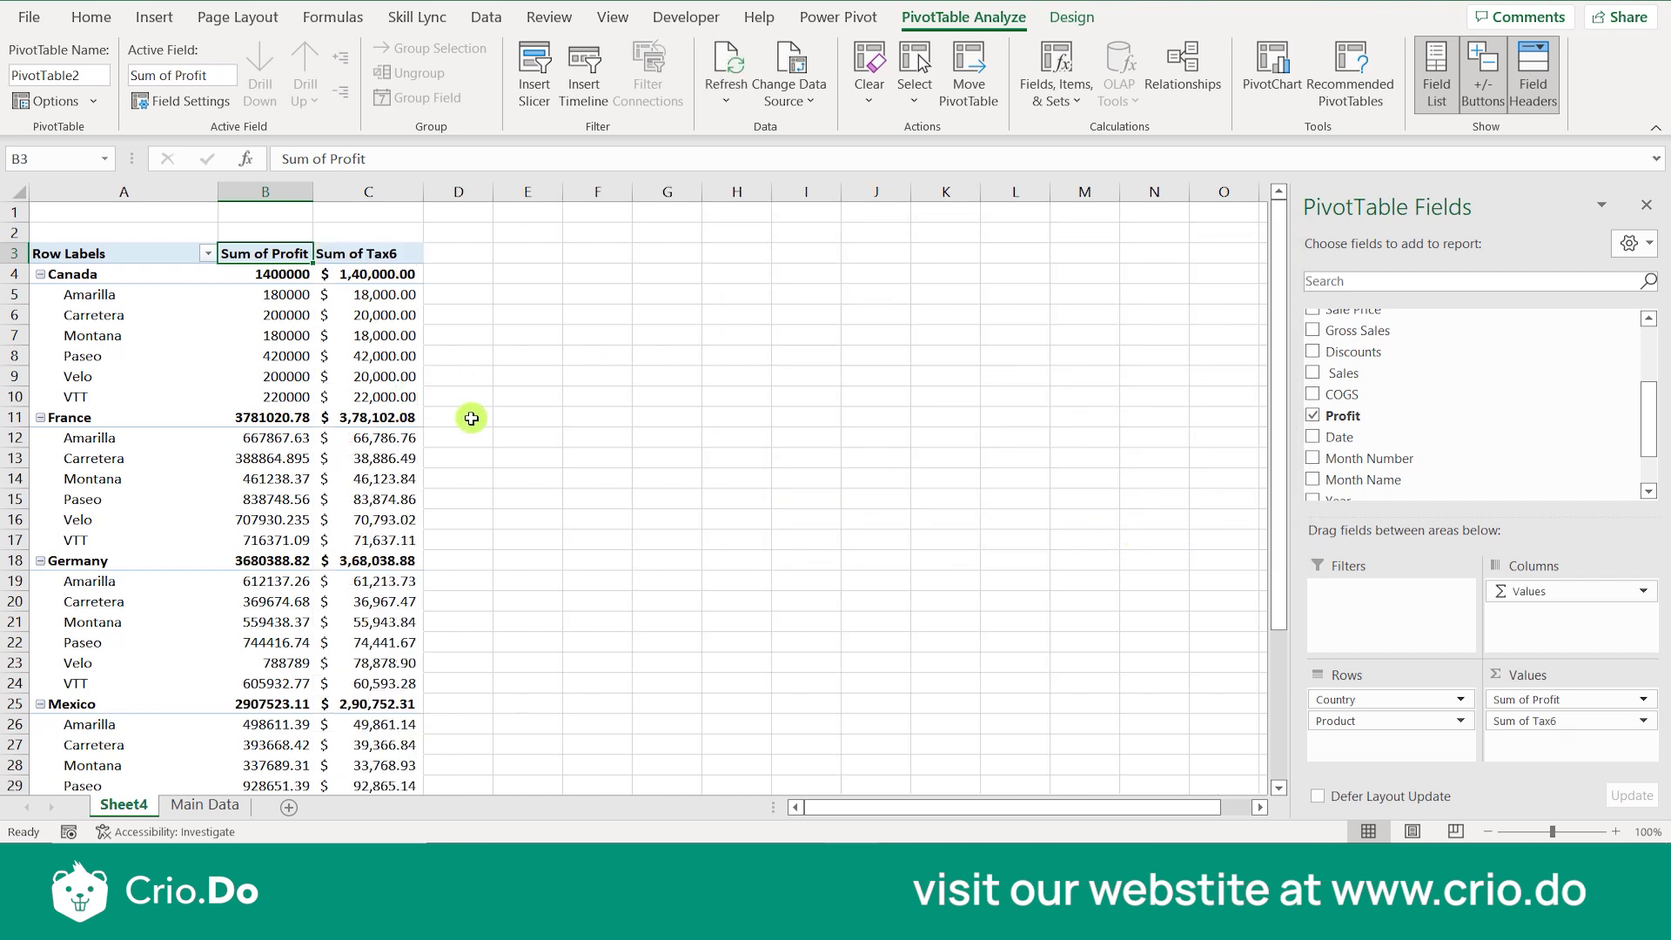
Insert a Clustered Column PivotChart showing Sum of Profit and Sum of Tax6 by country and product.
click(330, 374)
click(244, 358)
click(246, 309)
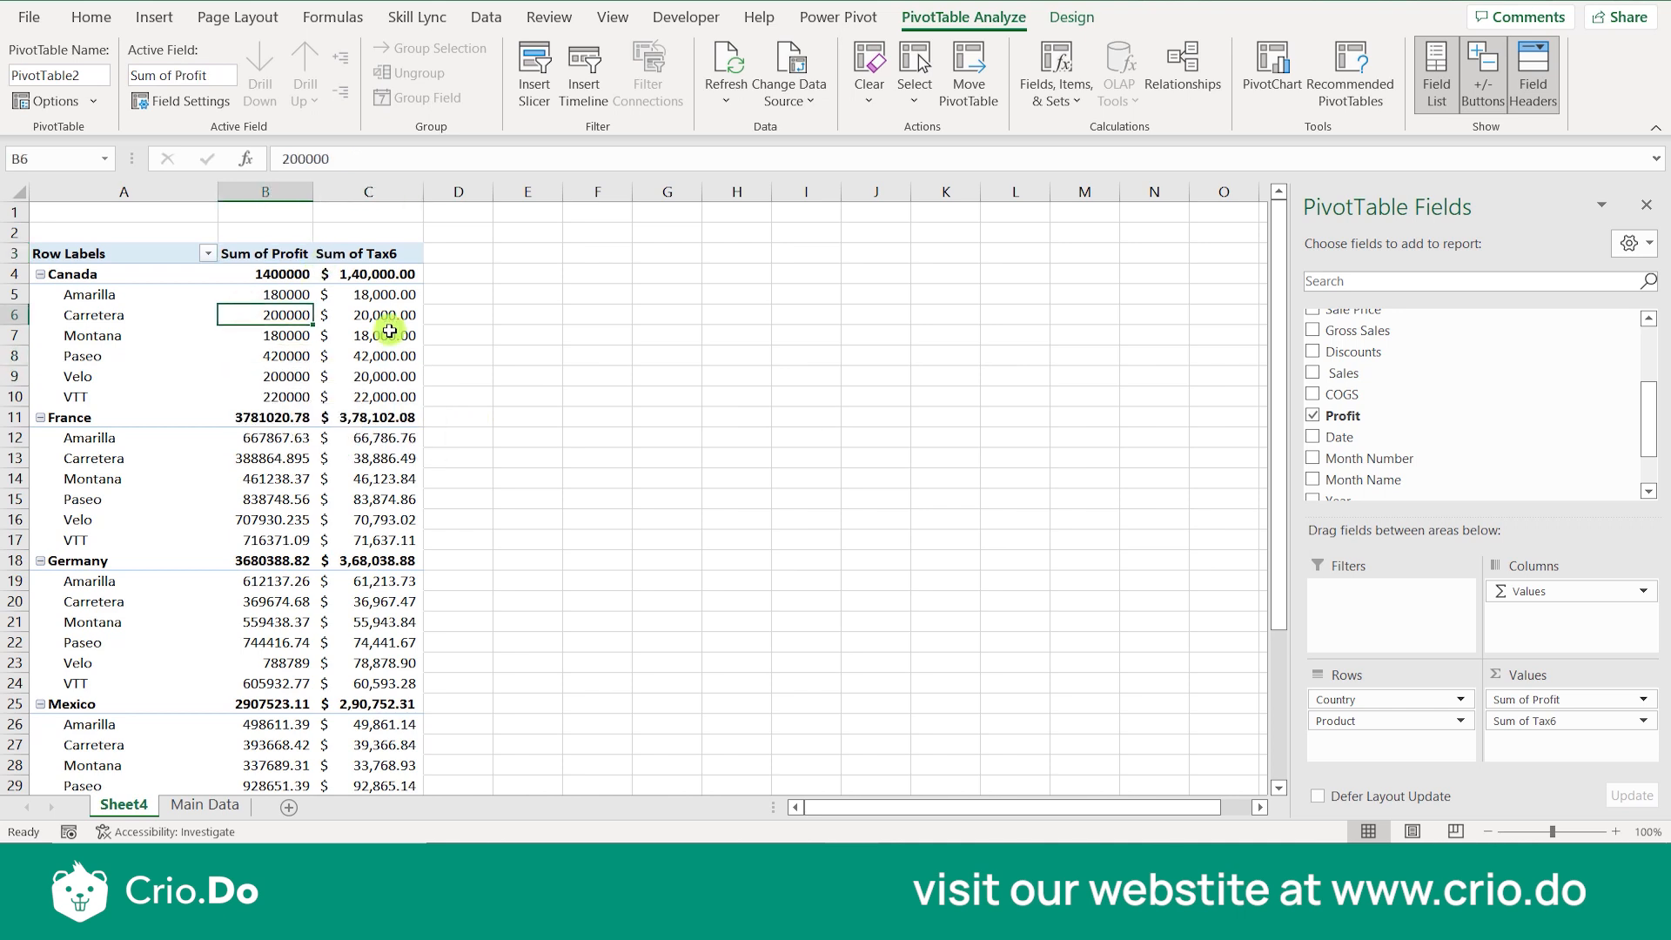
click(1271, 78)
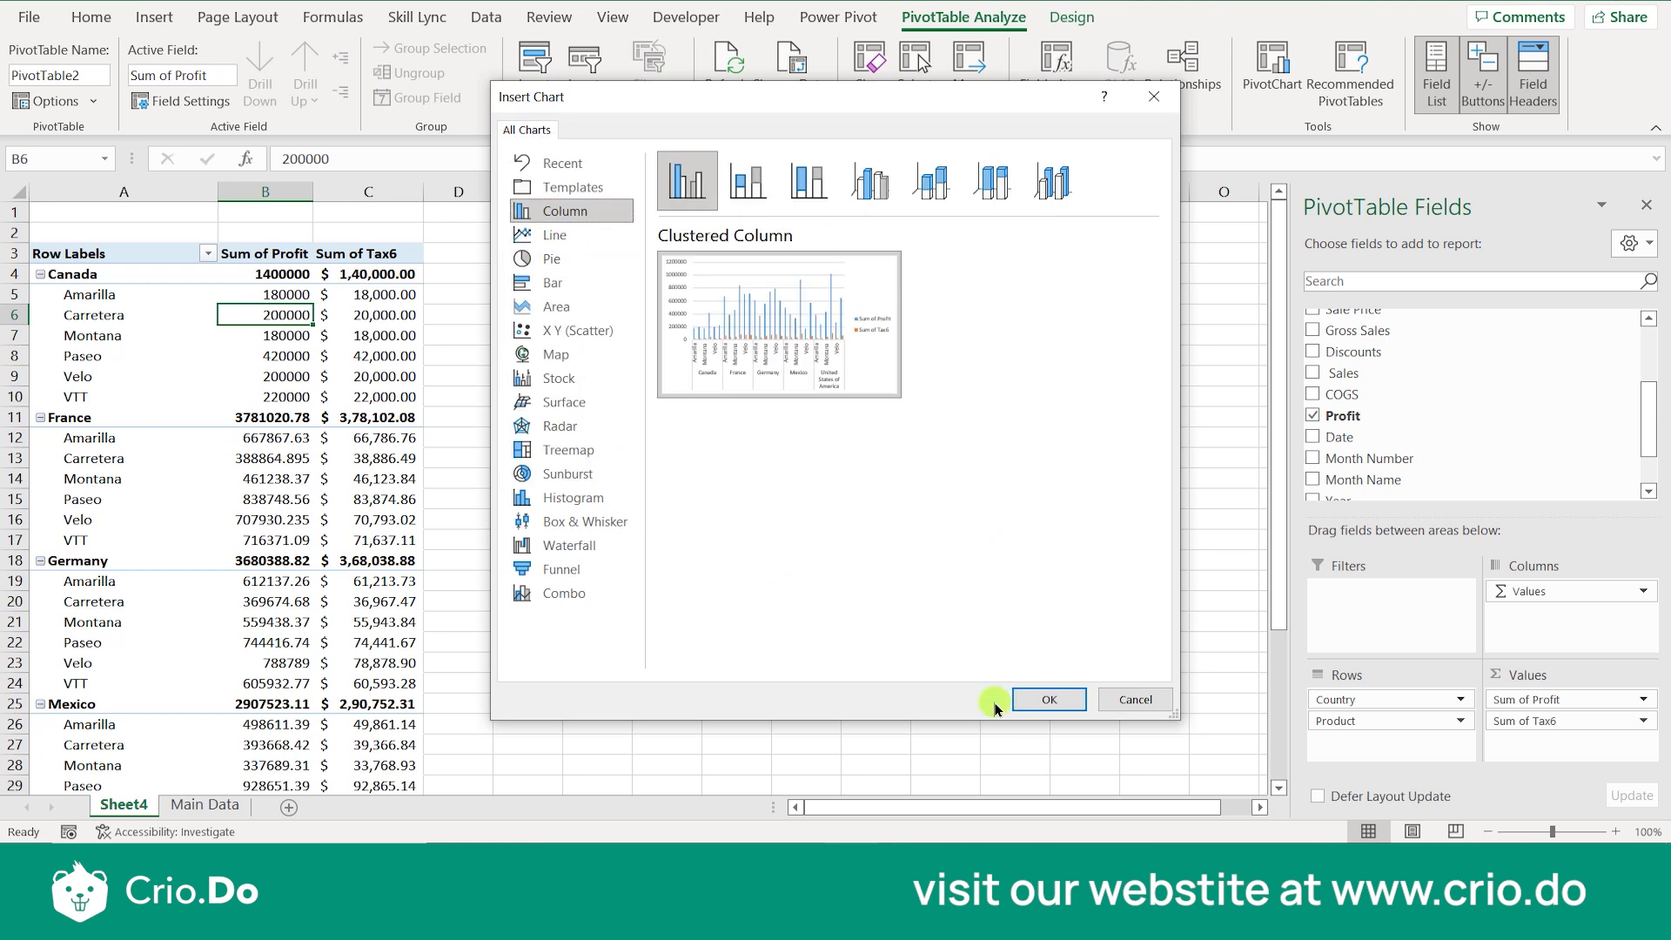
click(1036, 699)
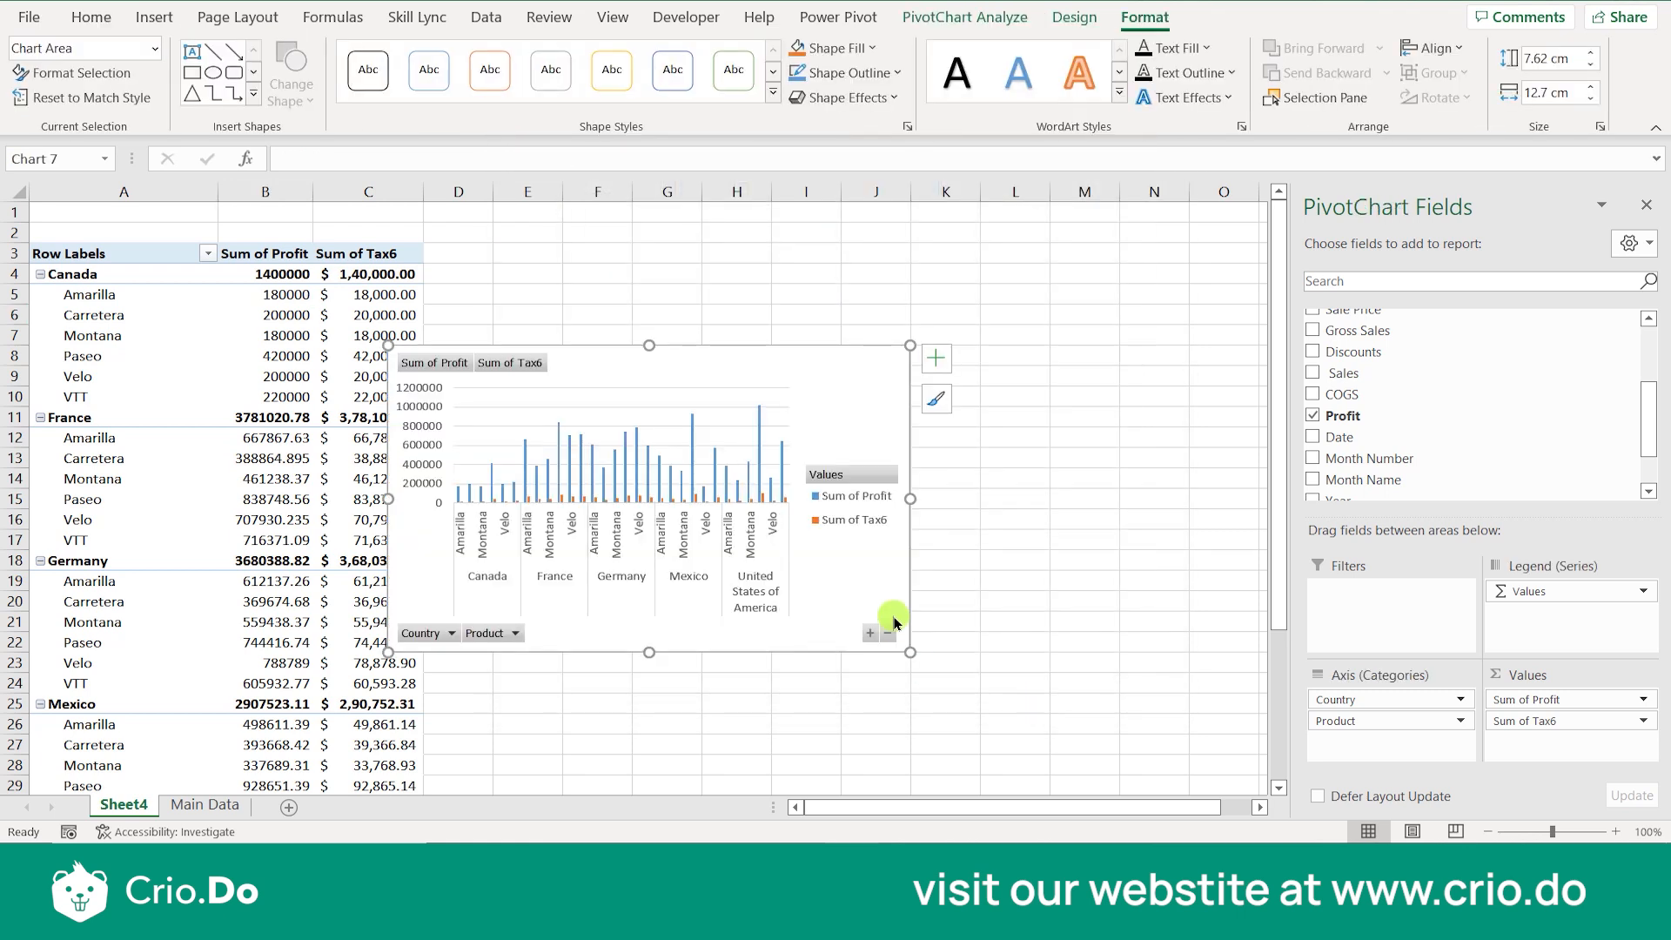
Place the new PivotChart clear of the table at 13.74 cm high by 18.37 cm wide, and select its Sum of Tax6 legend entry.
drag(759, 377, 974, 376)
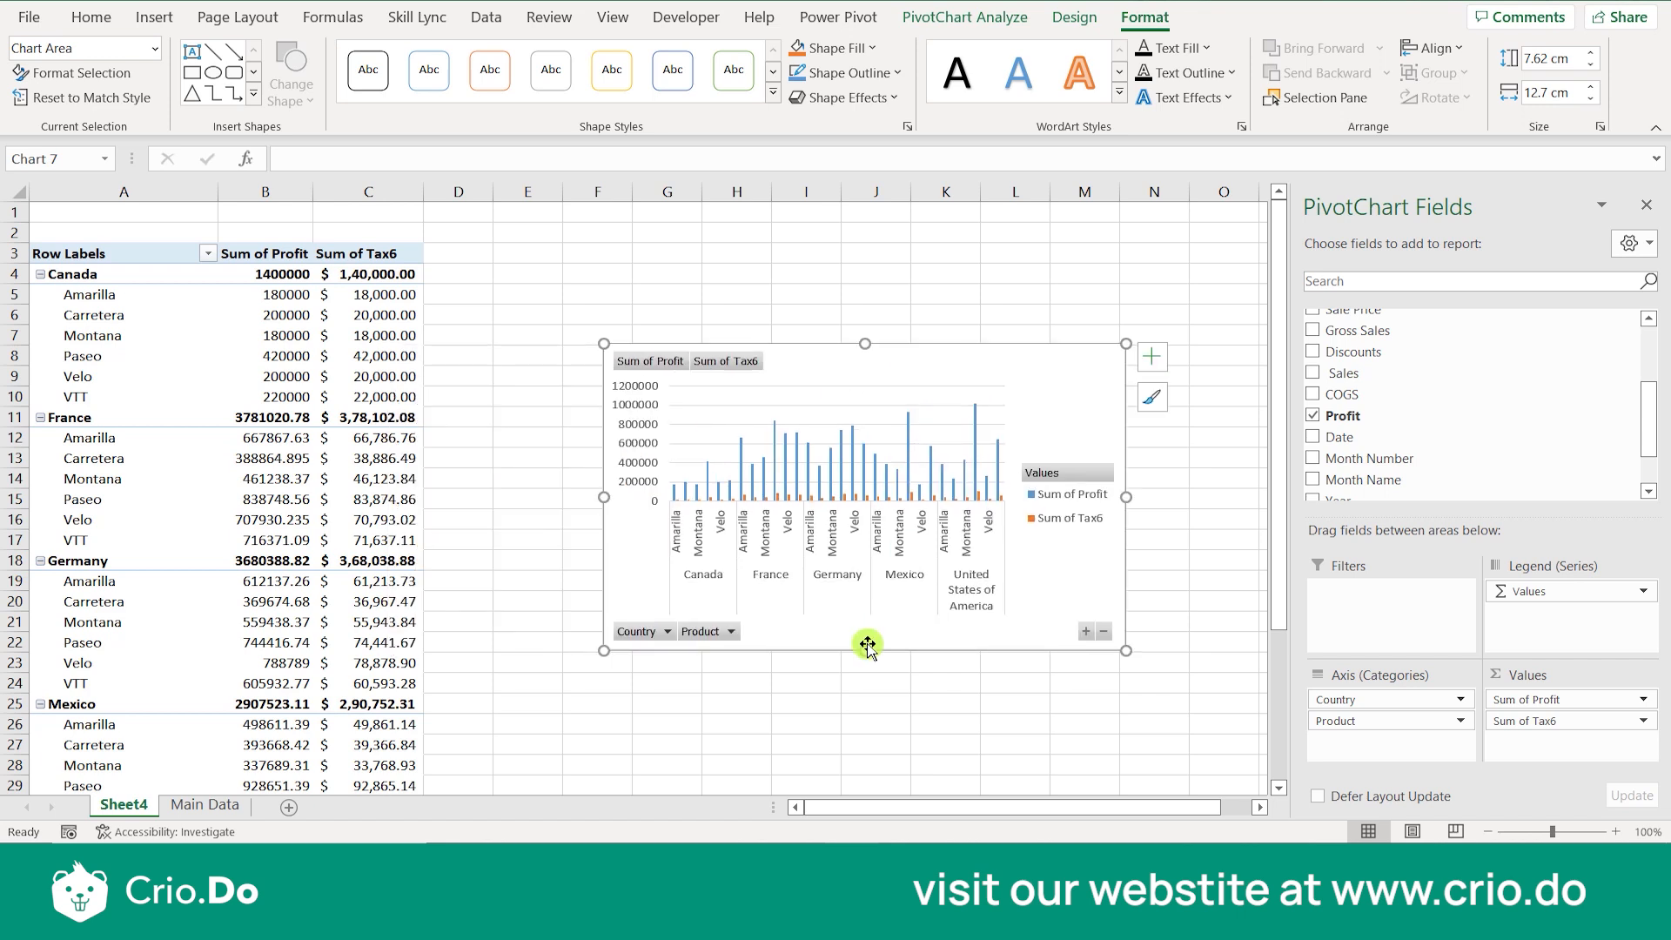
drag(861, 648, 866, 786)
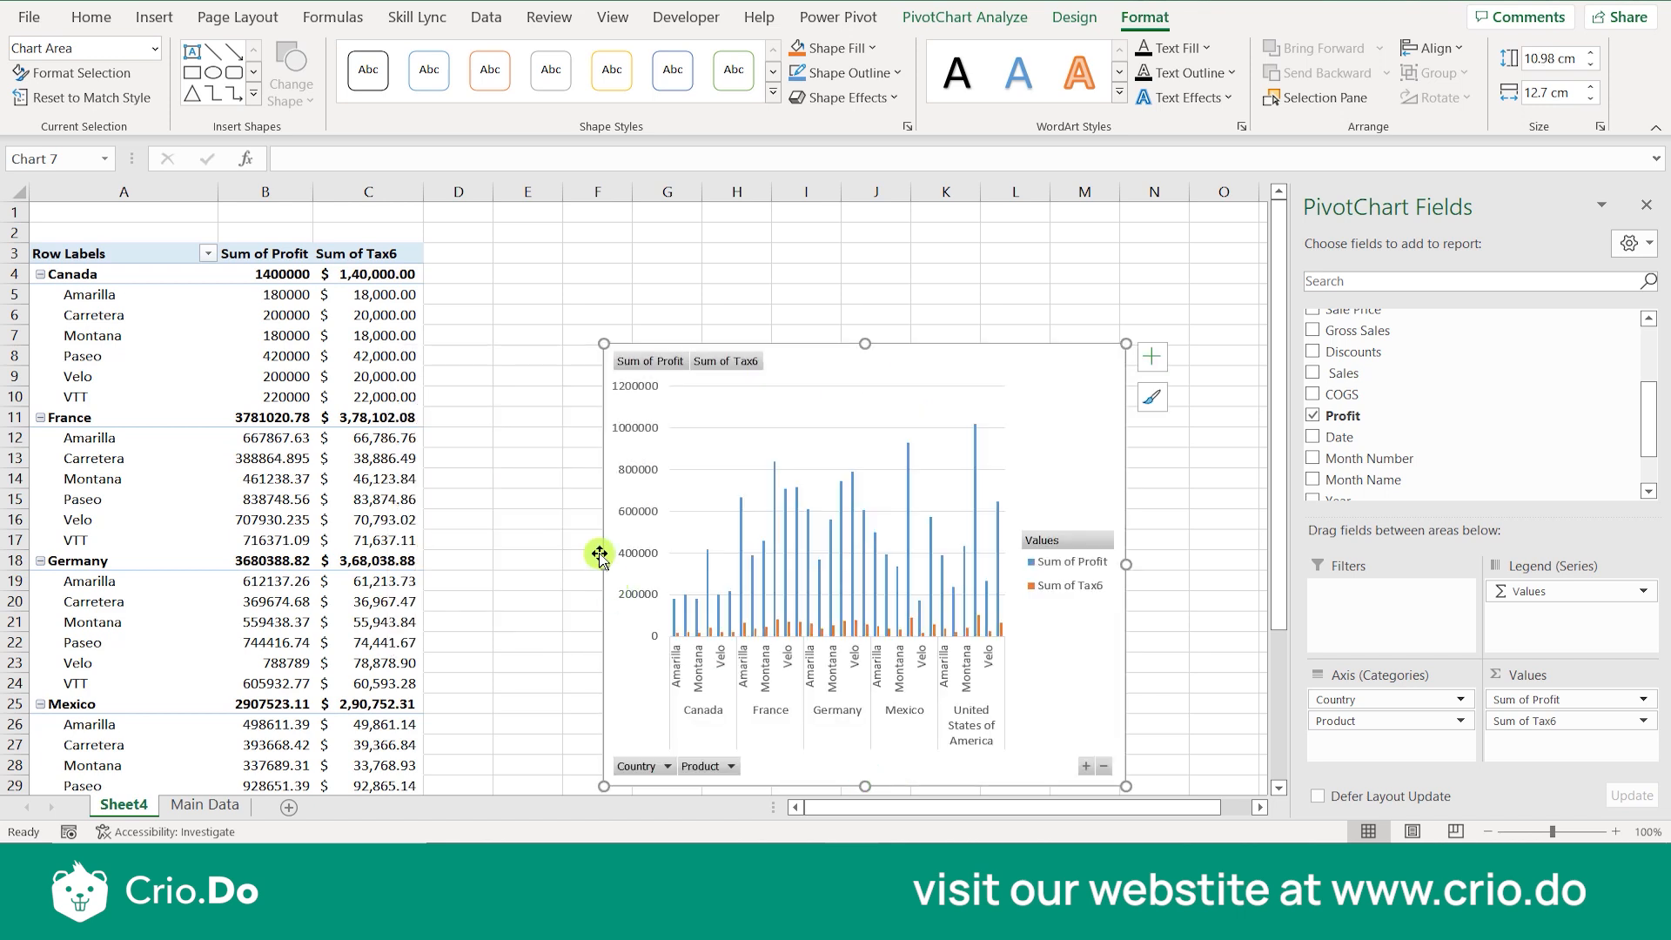
drag(600, 567, 492, 566)
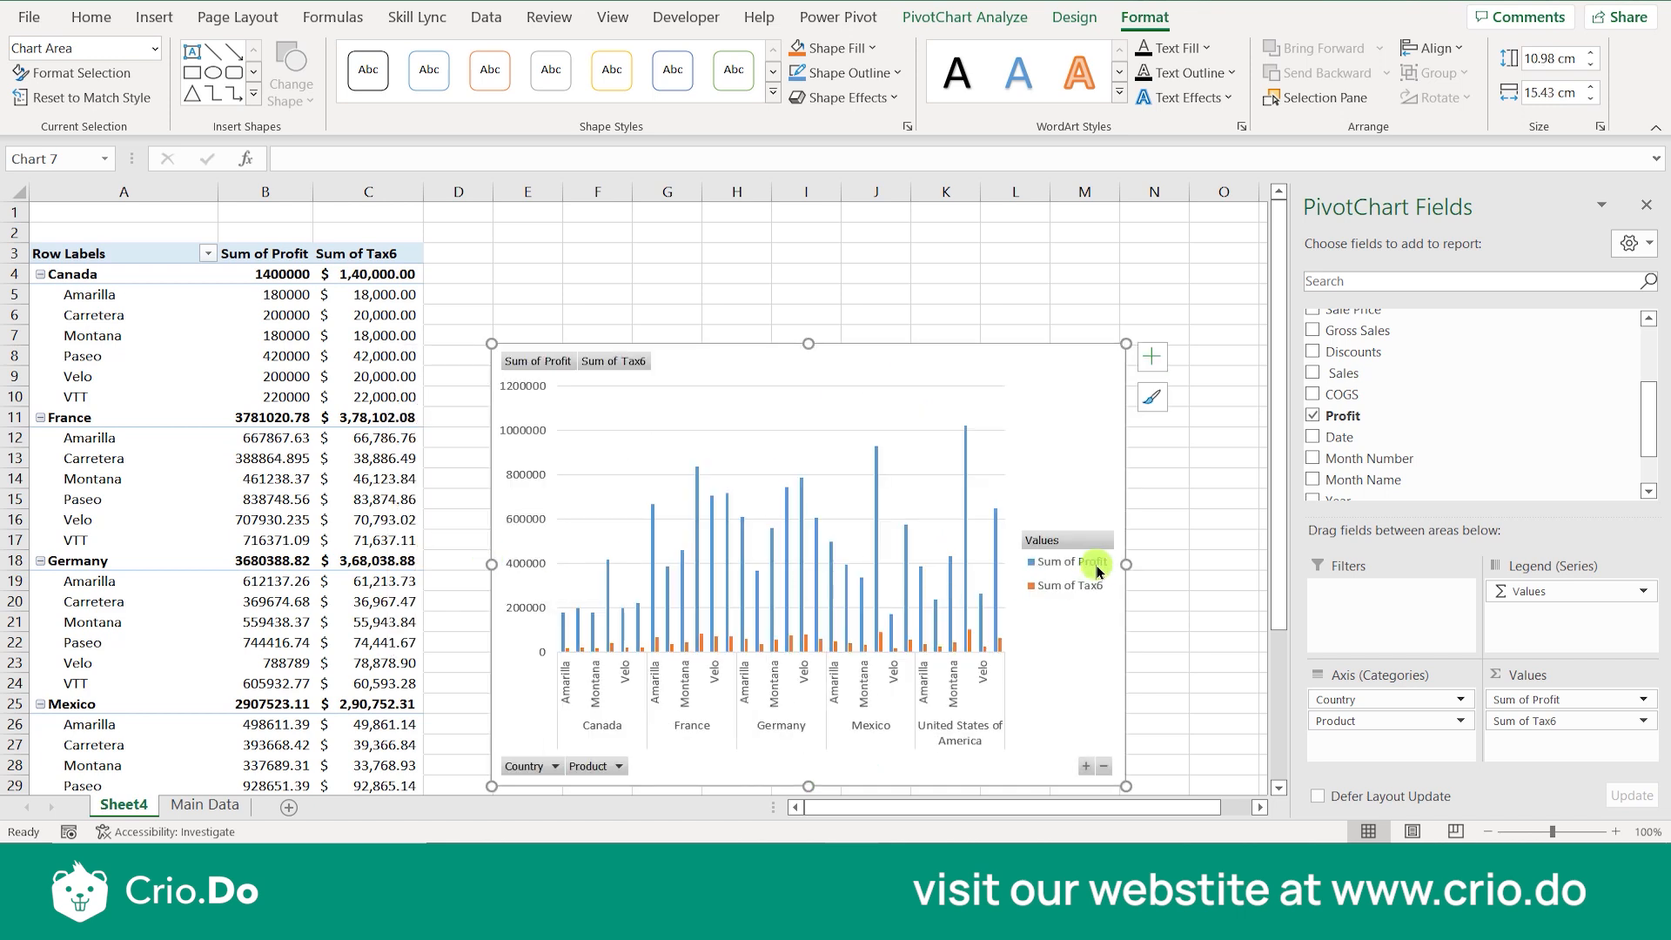
drag(1126, 566, 1247, 565)
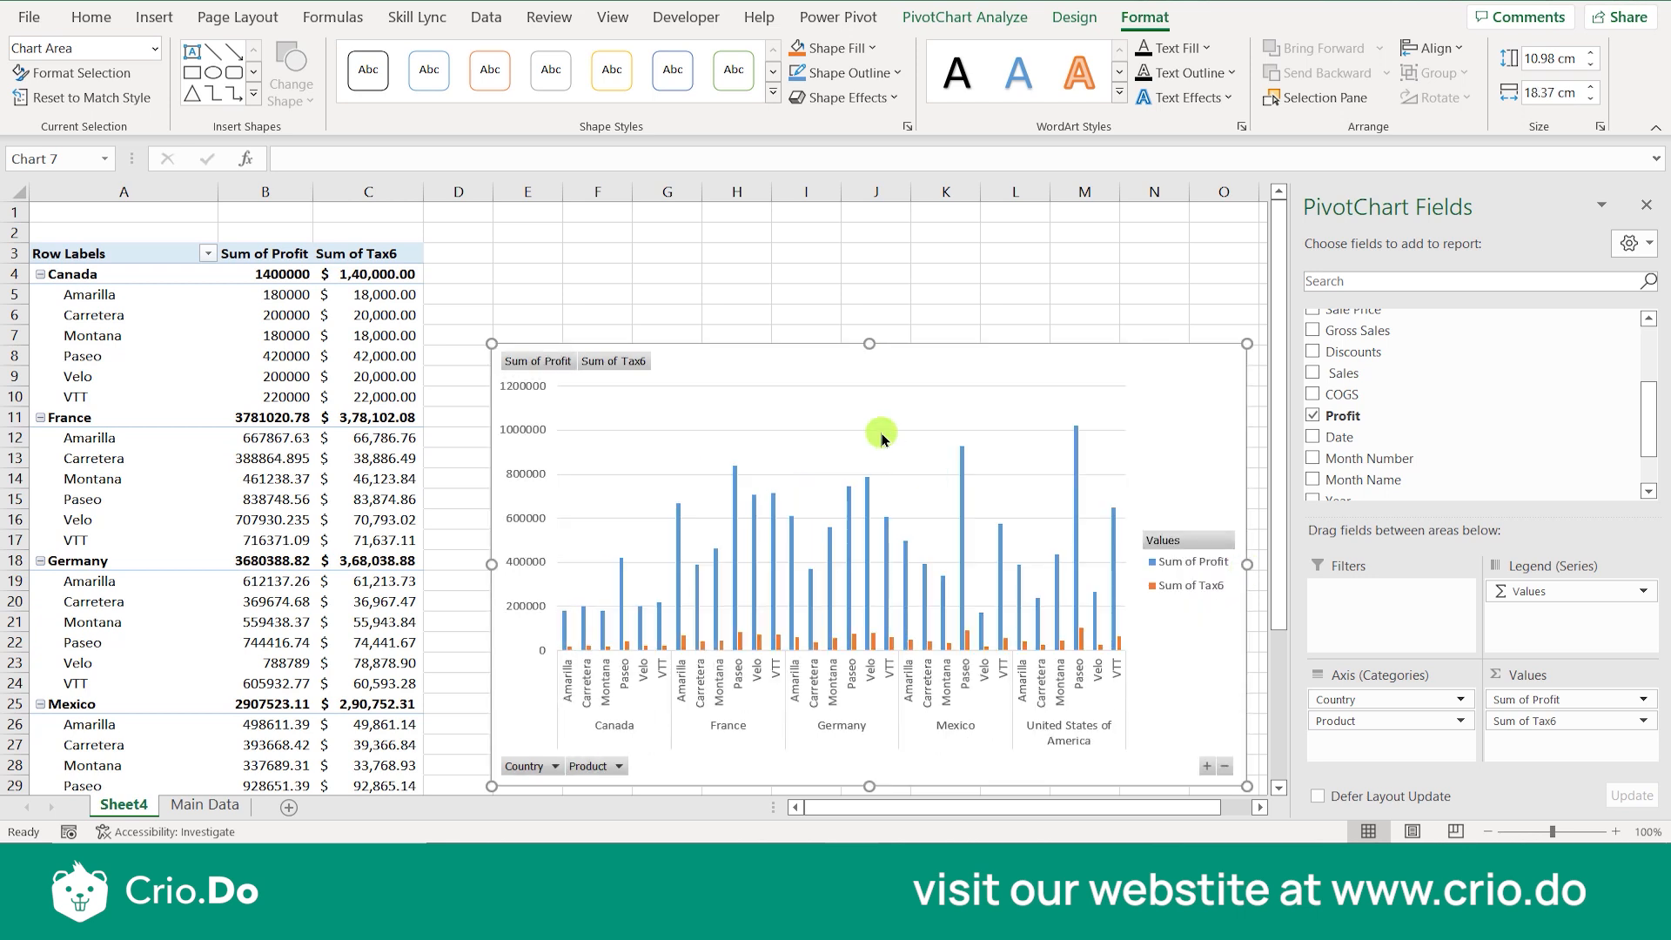
drag(863, 337, 867, 232)
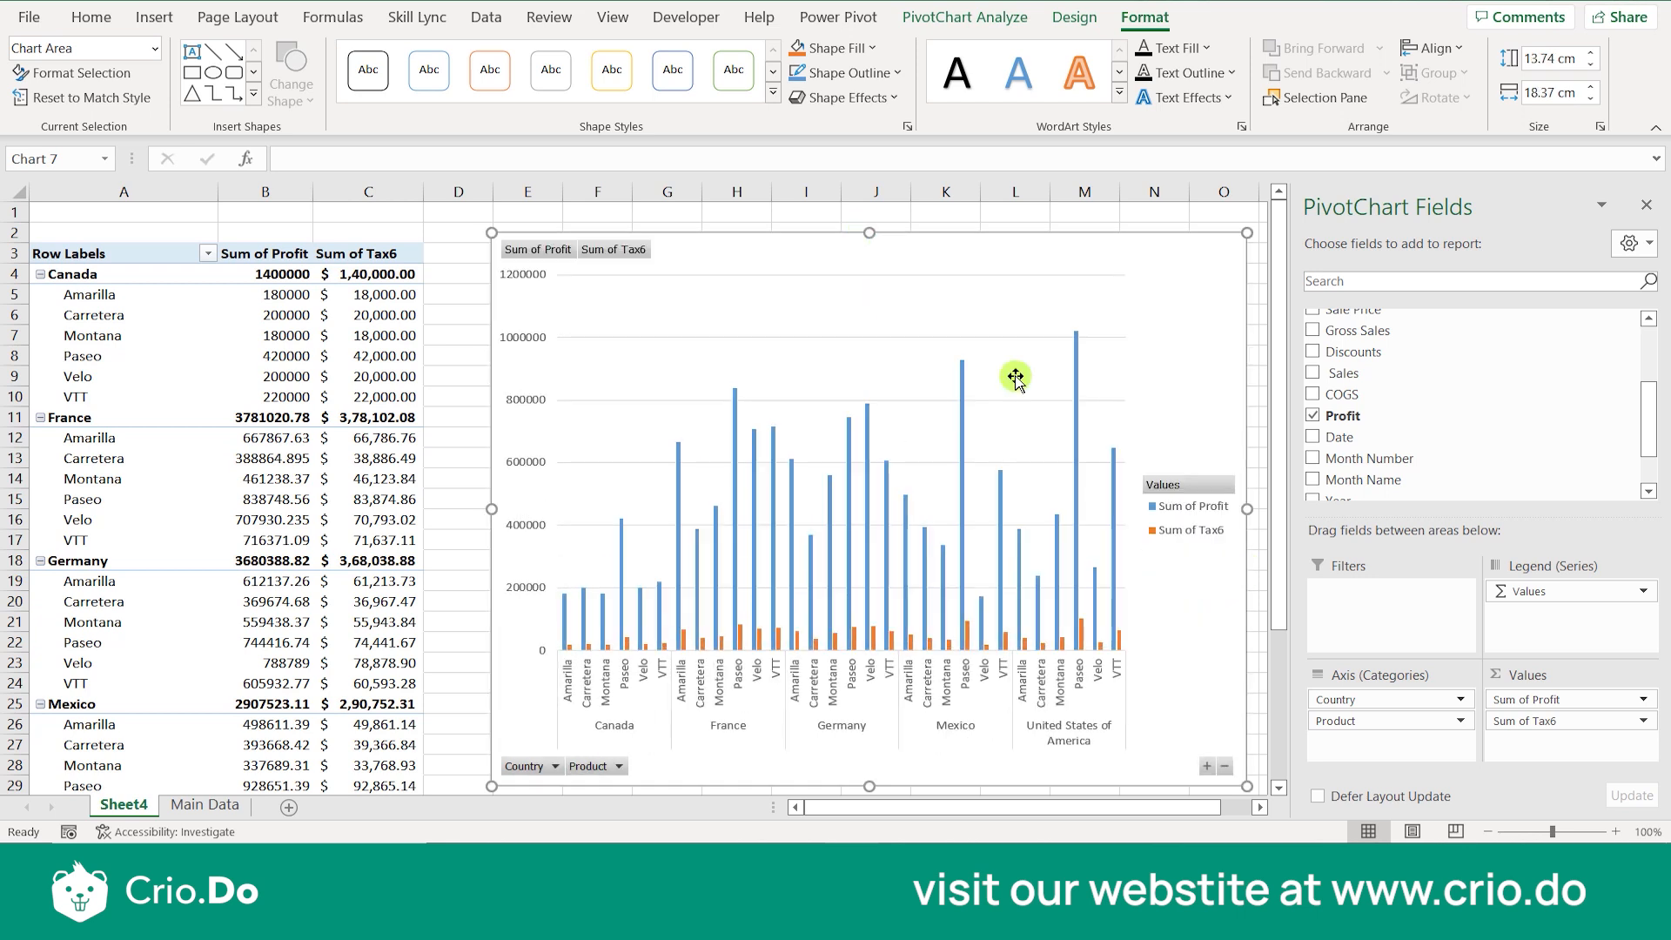
click(1195, 514)
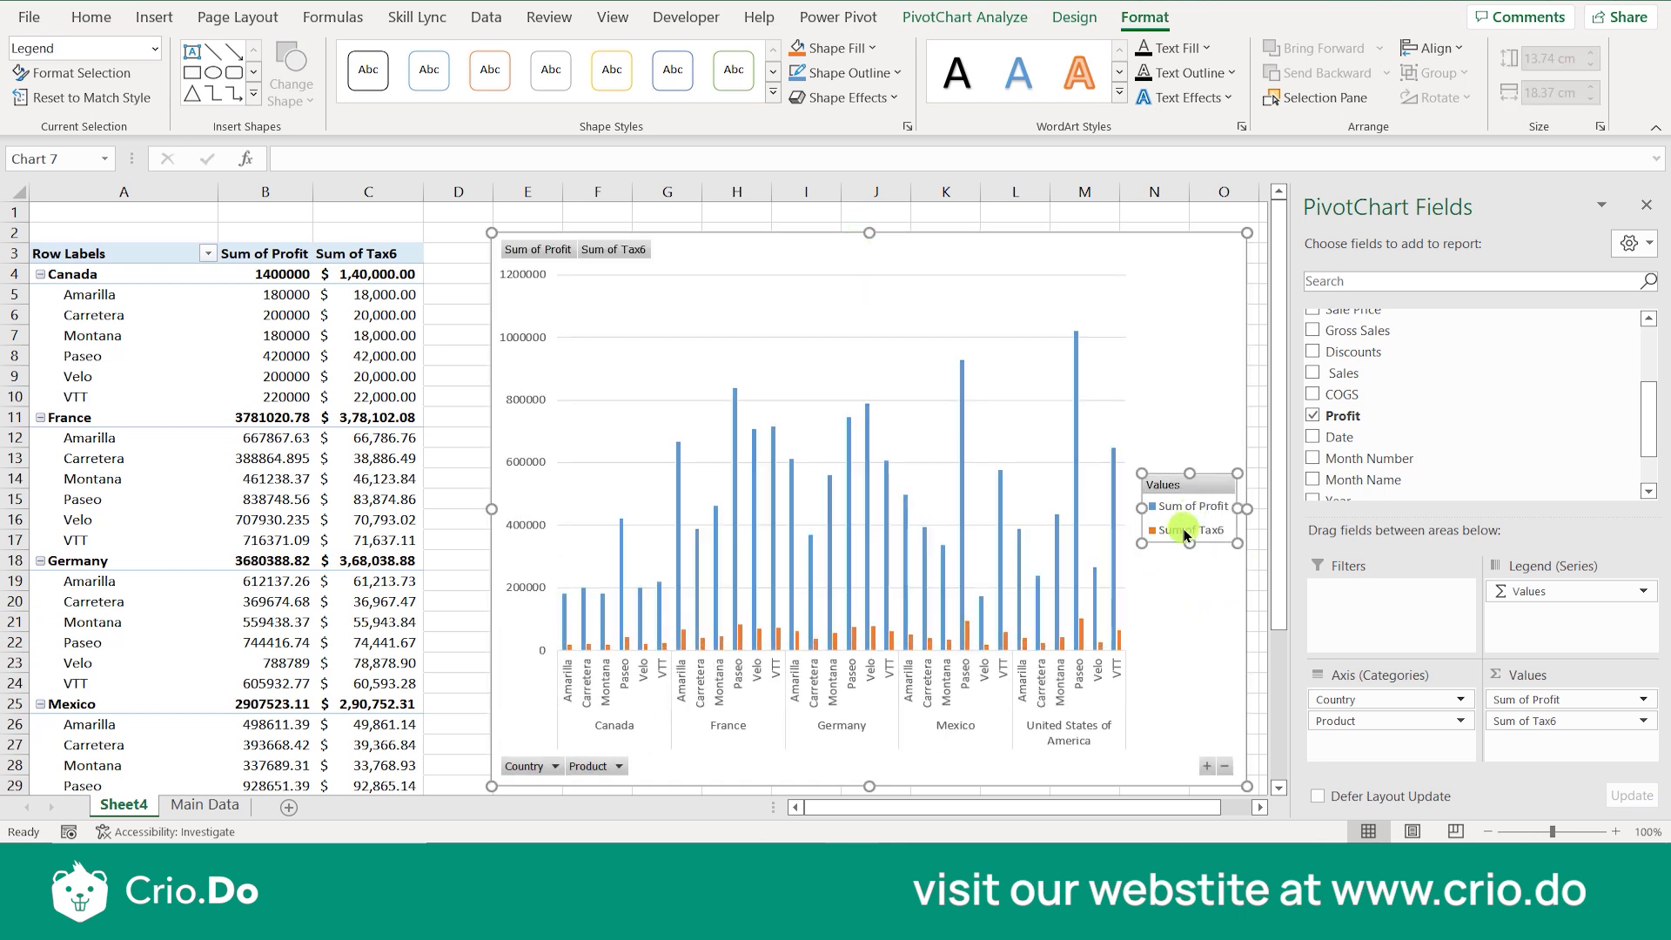
click(1185, 531)
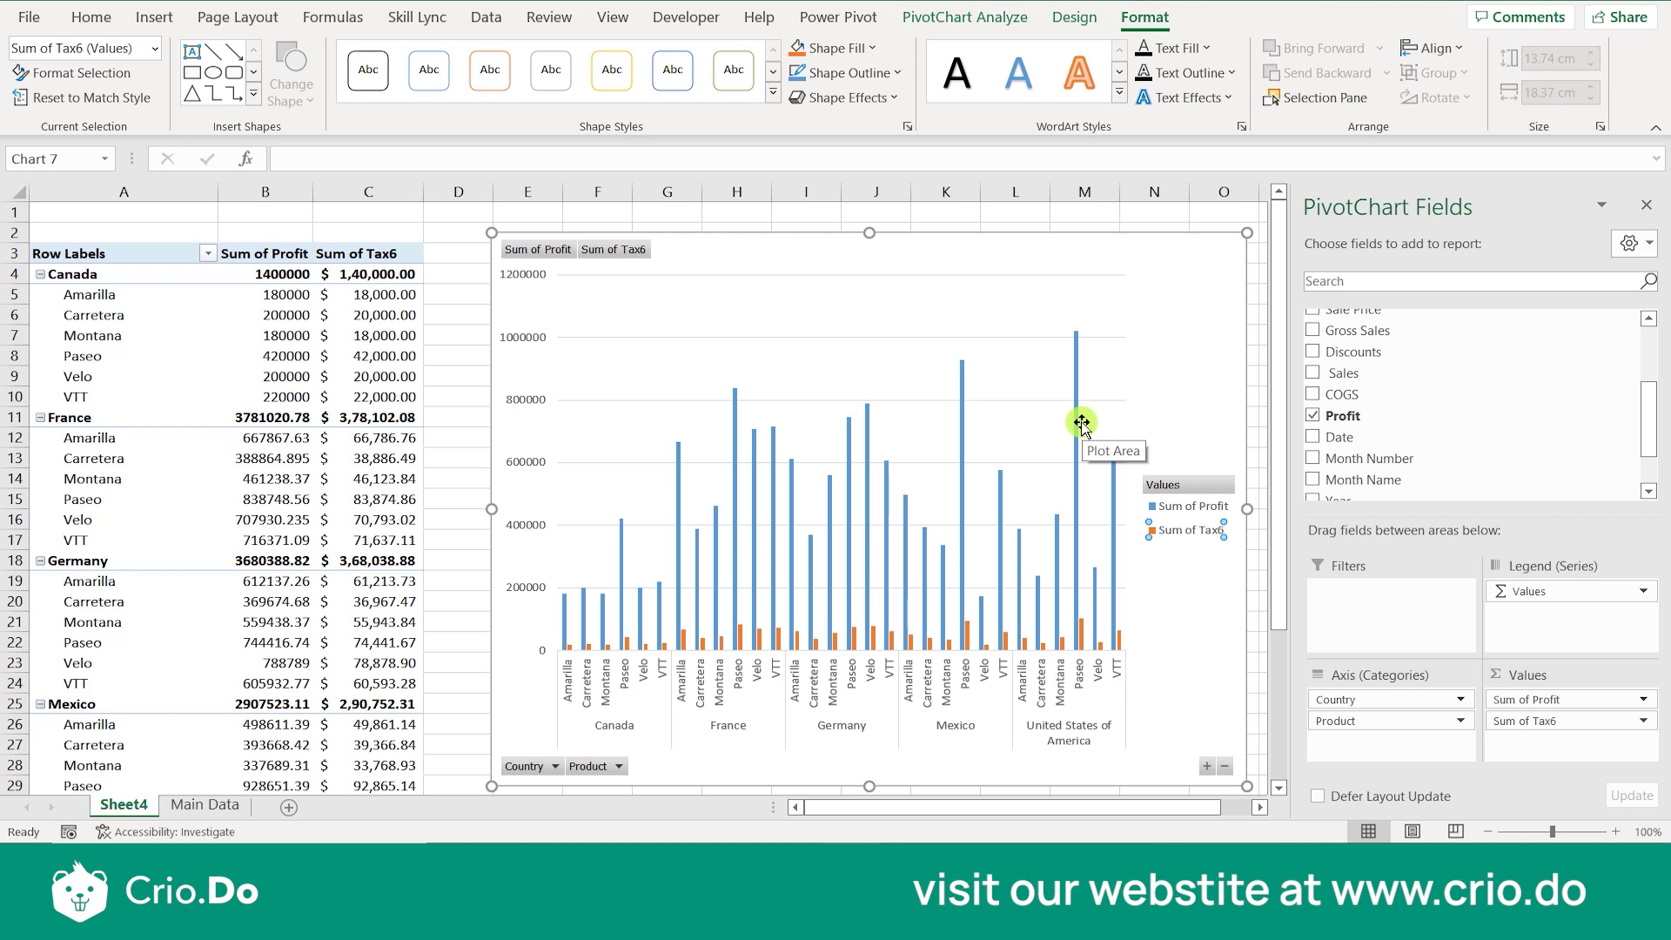
Delete the clustered column PivotChart from the sheet.
click(1157, 348)
key(Delete)
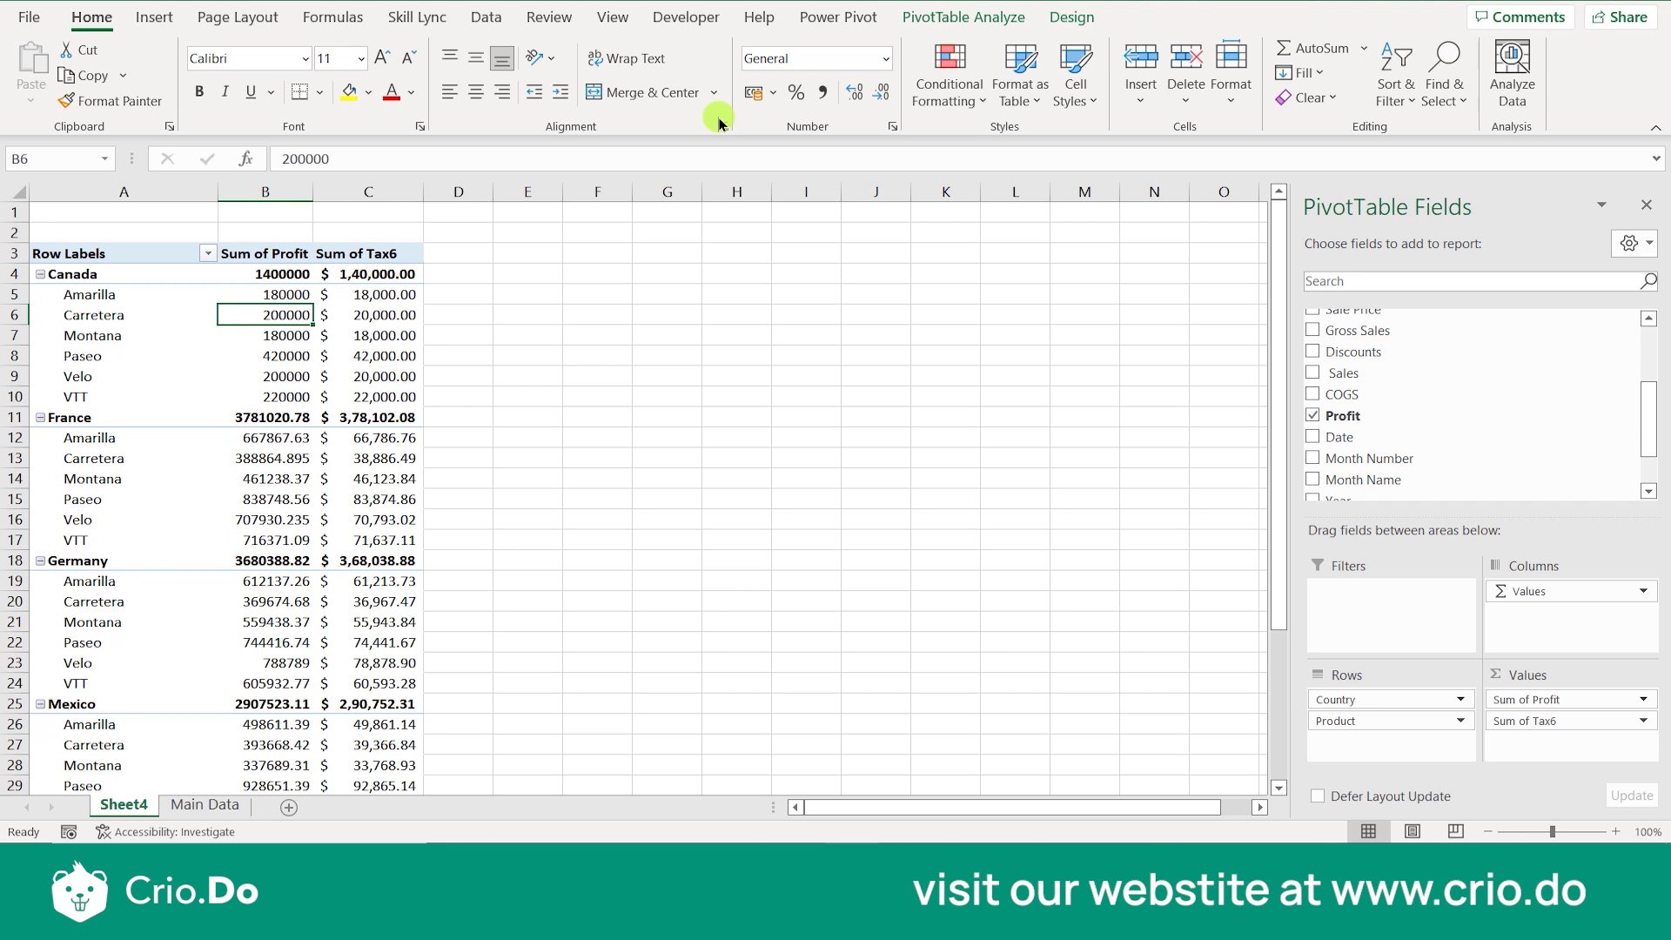
Insert a Line PivotChart showing Sum of Profit and Sum of Tax6 by country and product.
click(964, 17)
click(1273, 70)
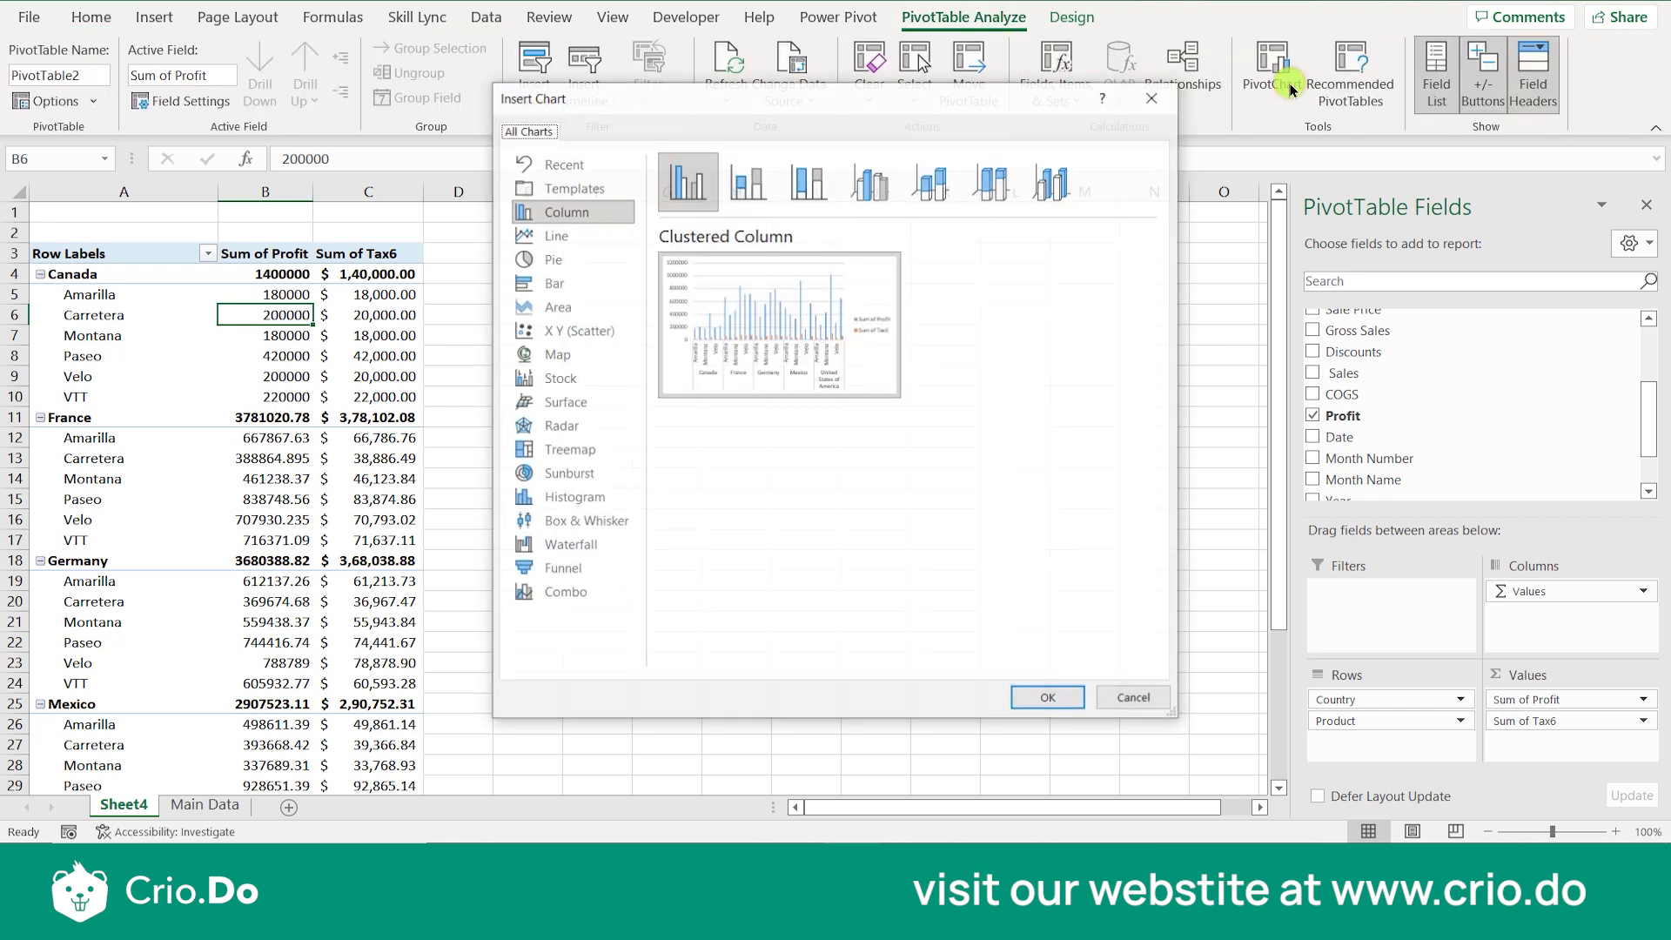
mouse_move(856, 323)
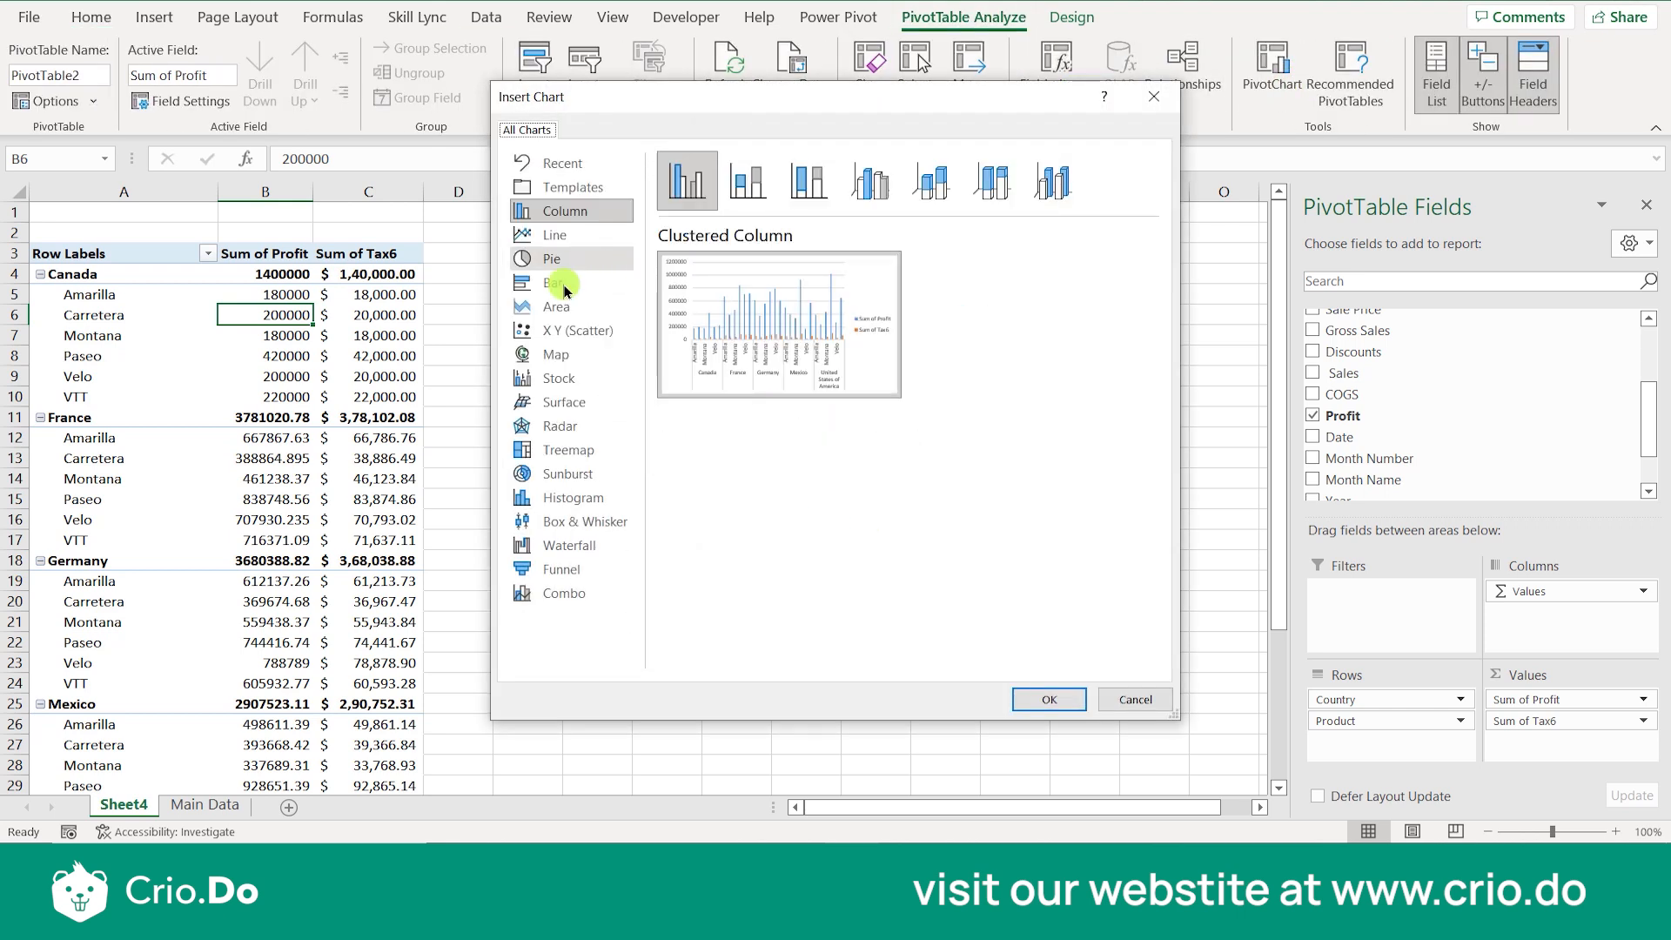
click(558, 255)
click(555, 235)
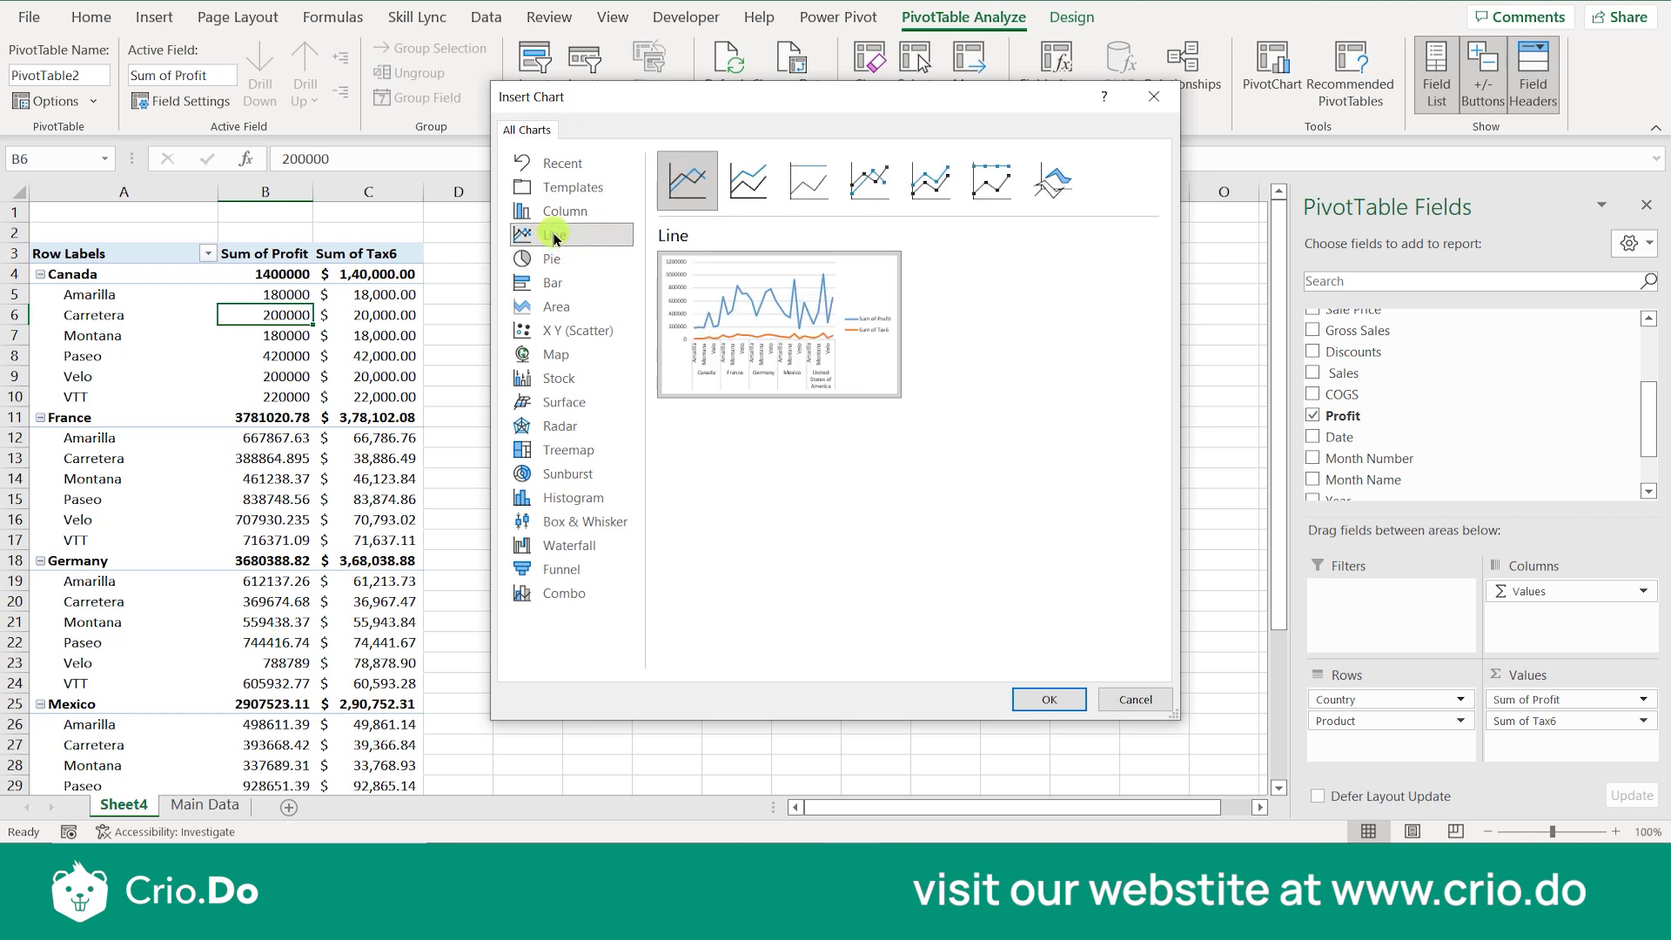
click(1053, 696)
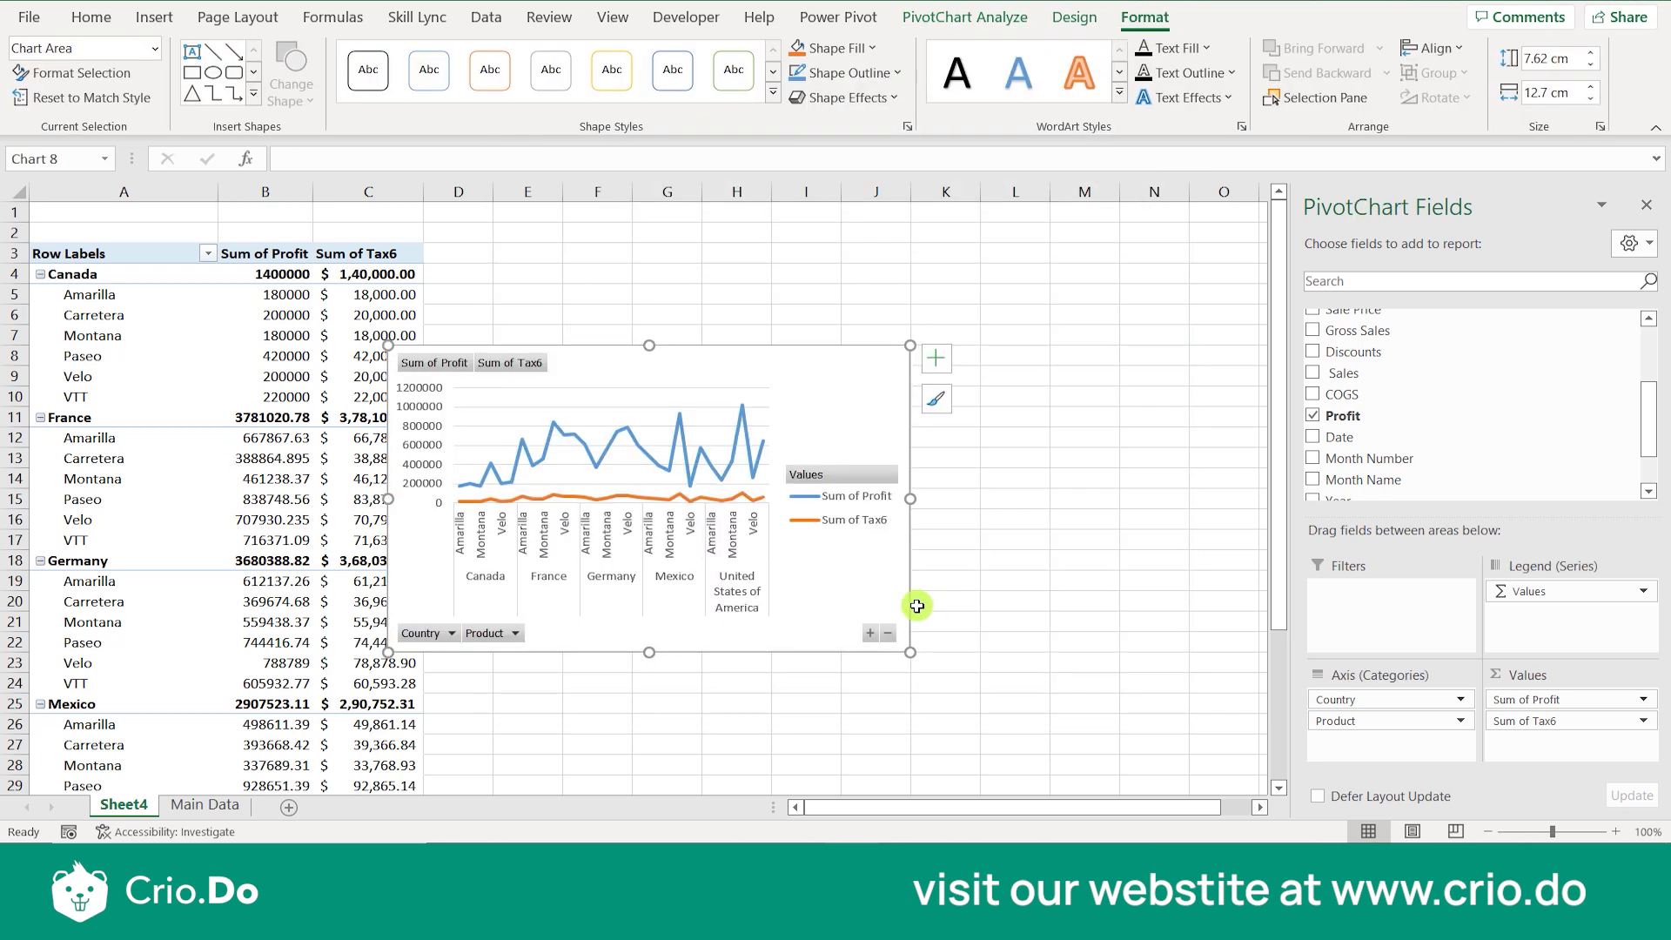
Move the line PivotChart clear of the table, inspect its legend entries, and delete the chart.
drag(798, 403, 958, 393)
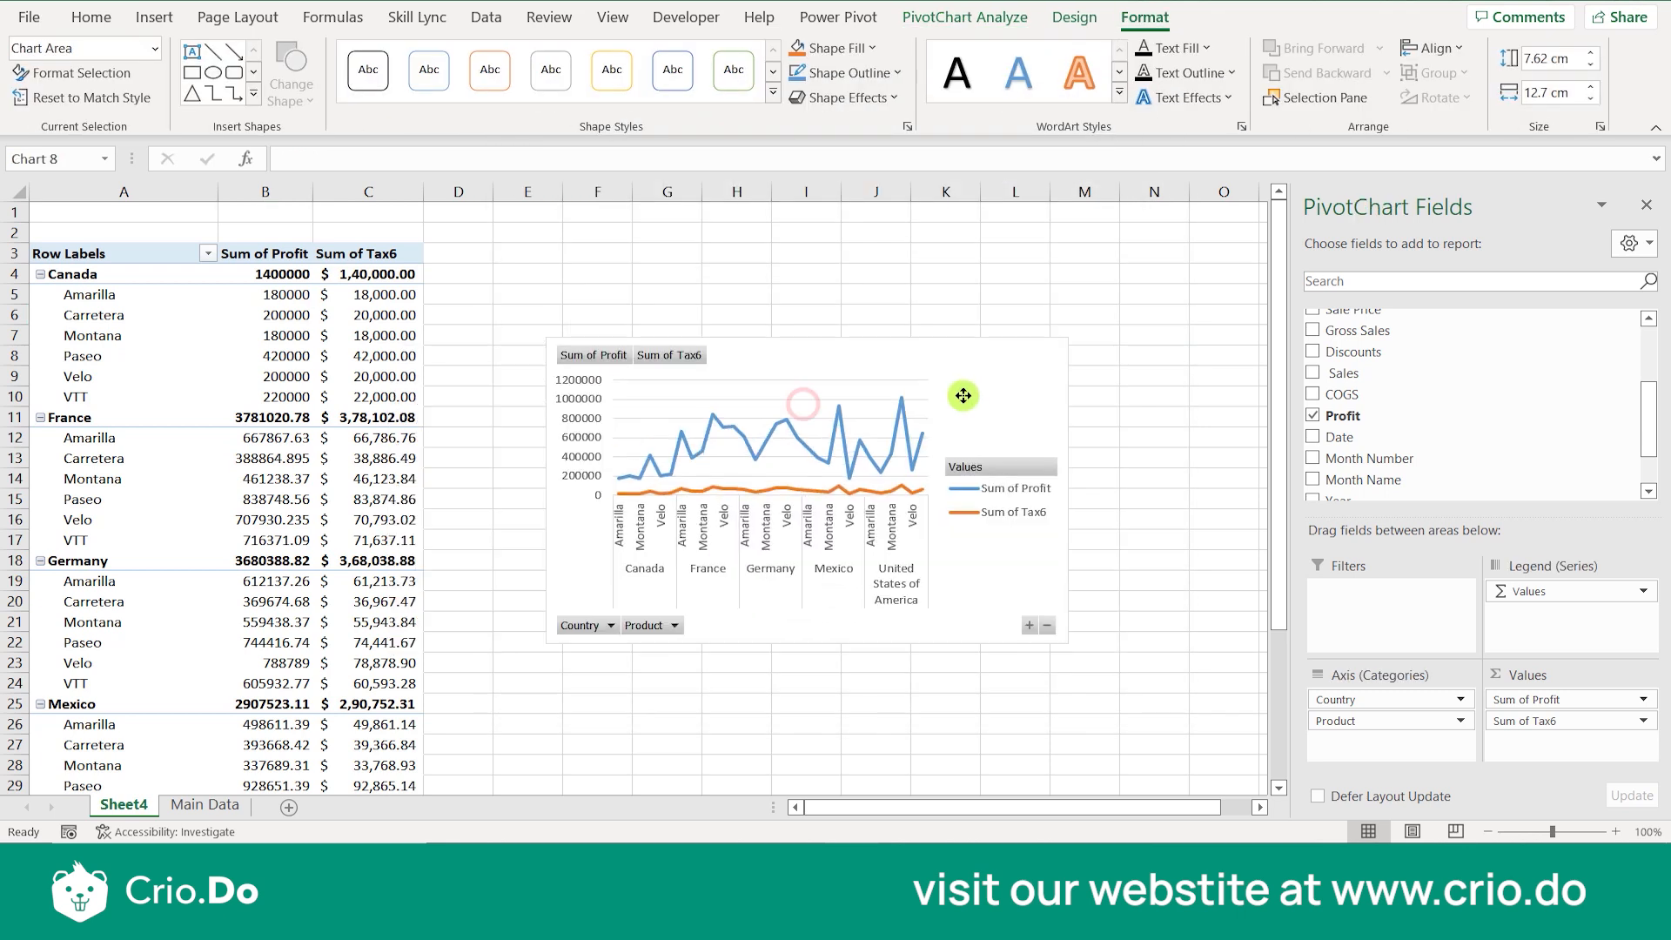
click(985, 494)
click(987, 515)
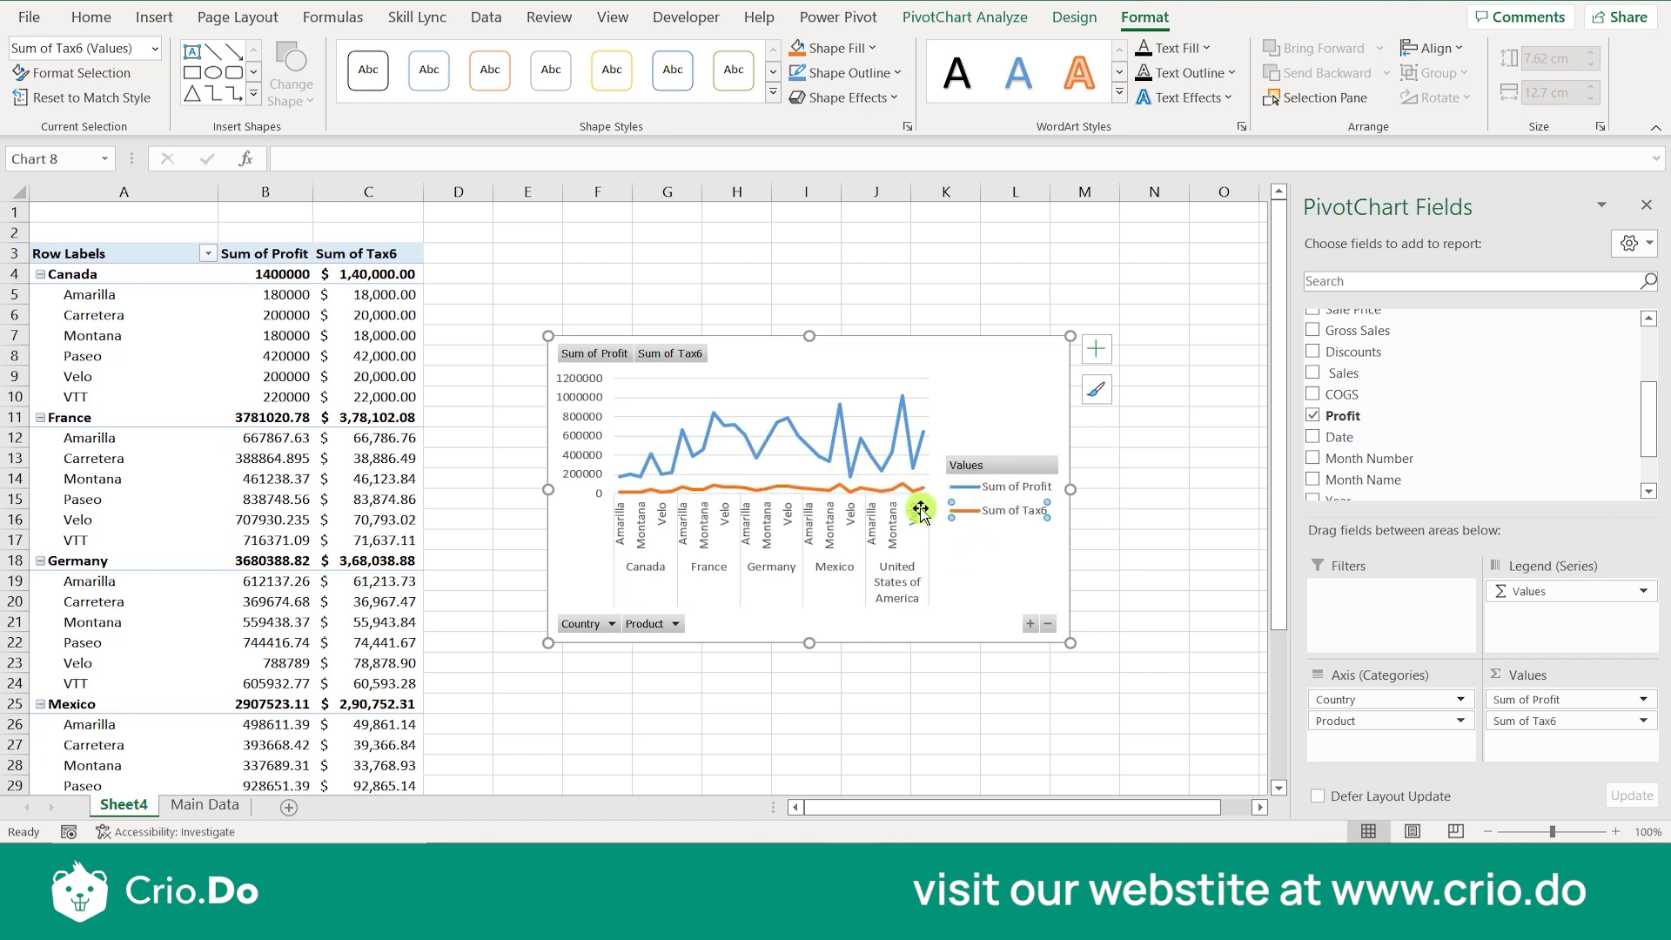
key(Delete)
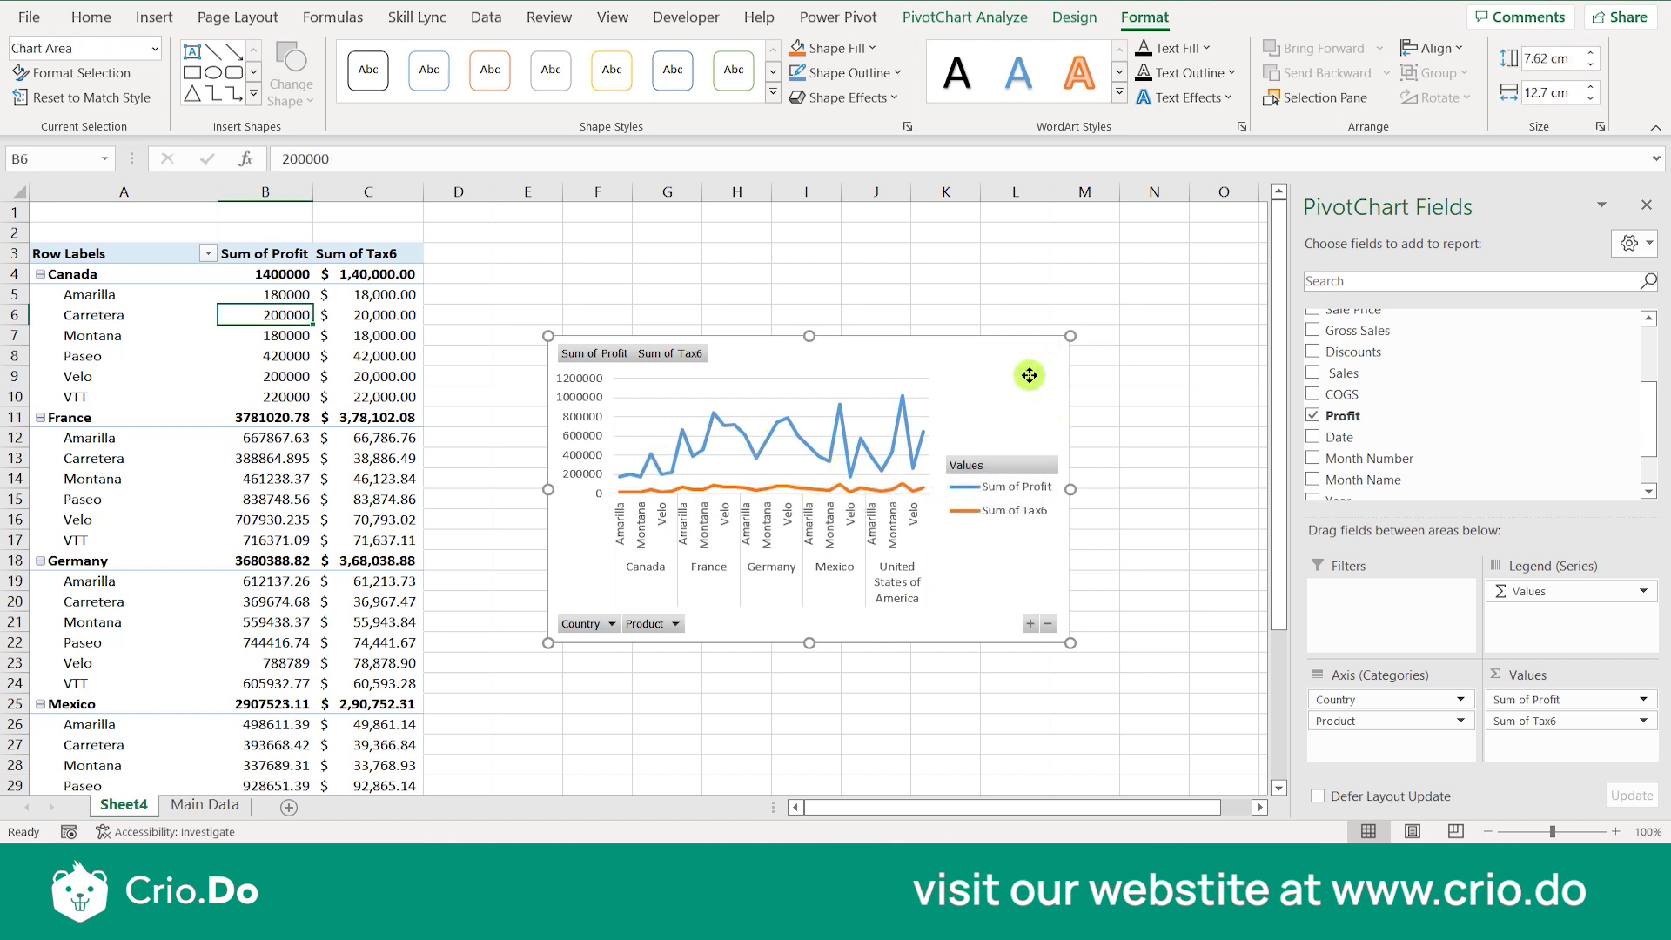
Start a new calculated field for the PivotTable from its Sum of Tax6 column.
click(370, 274)
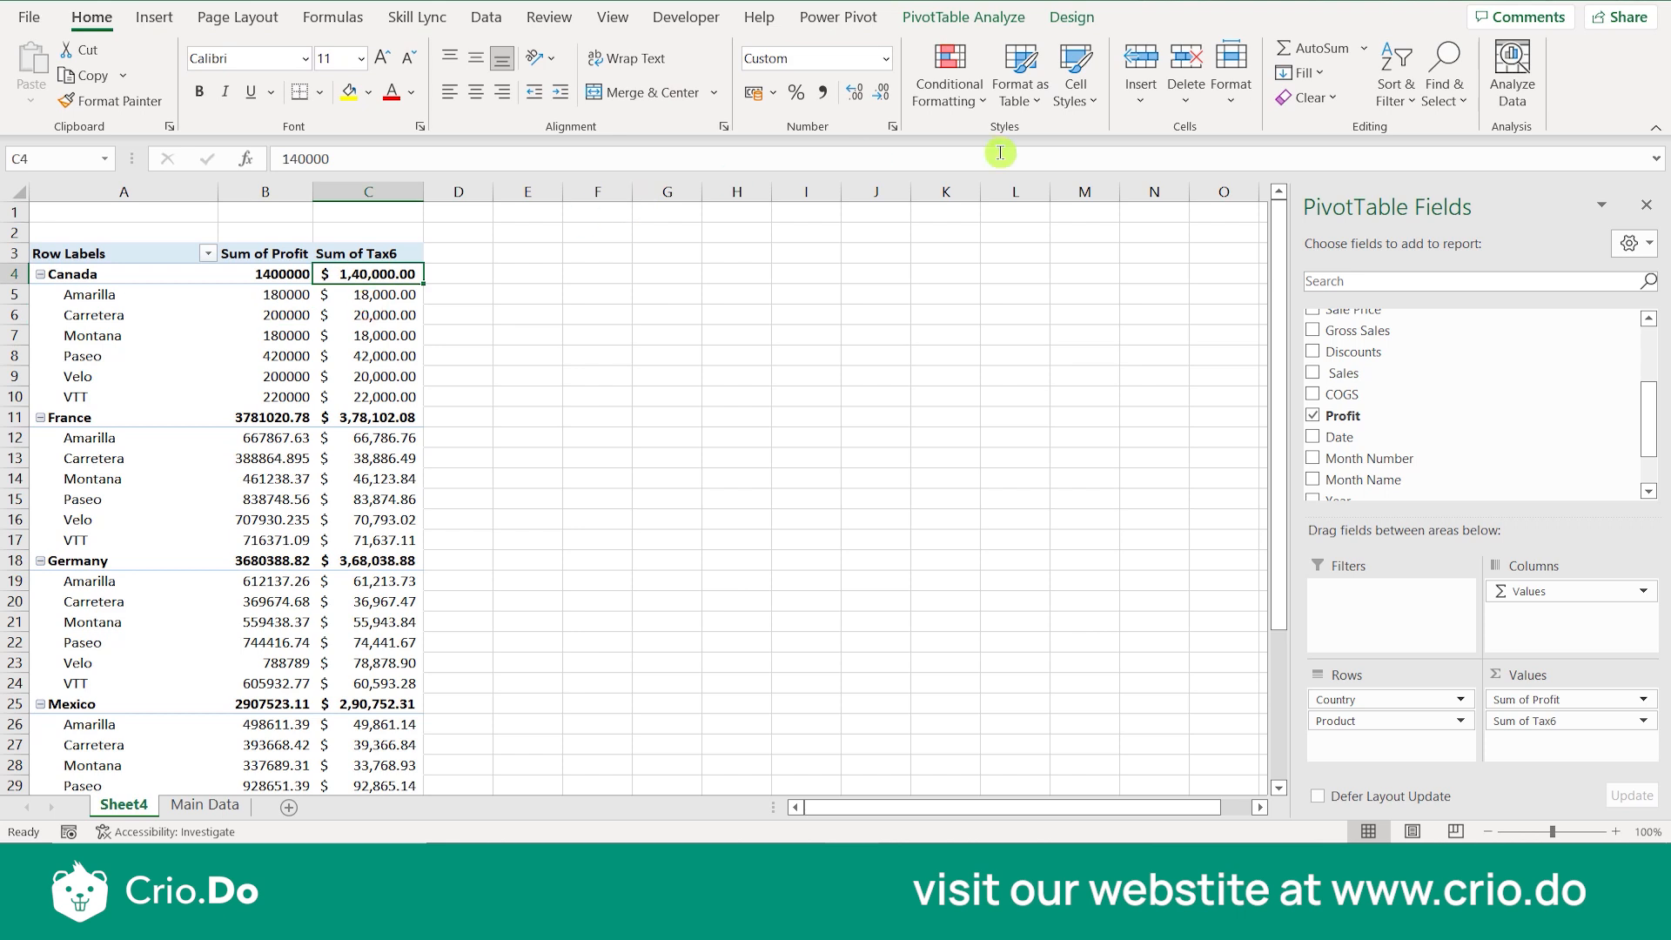
click(964, 16)
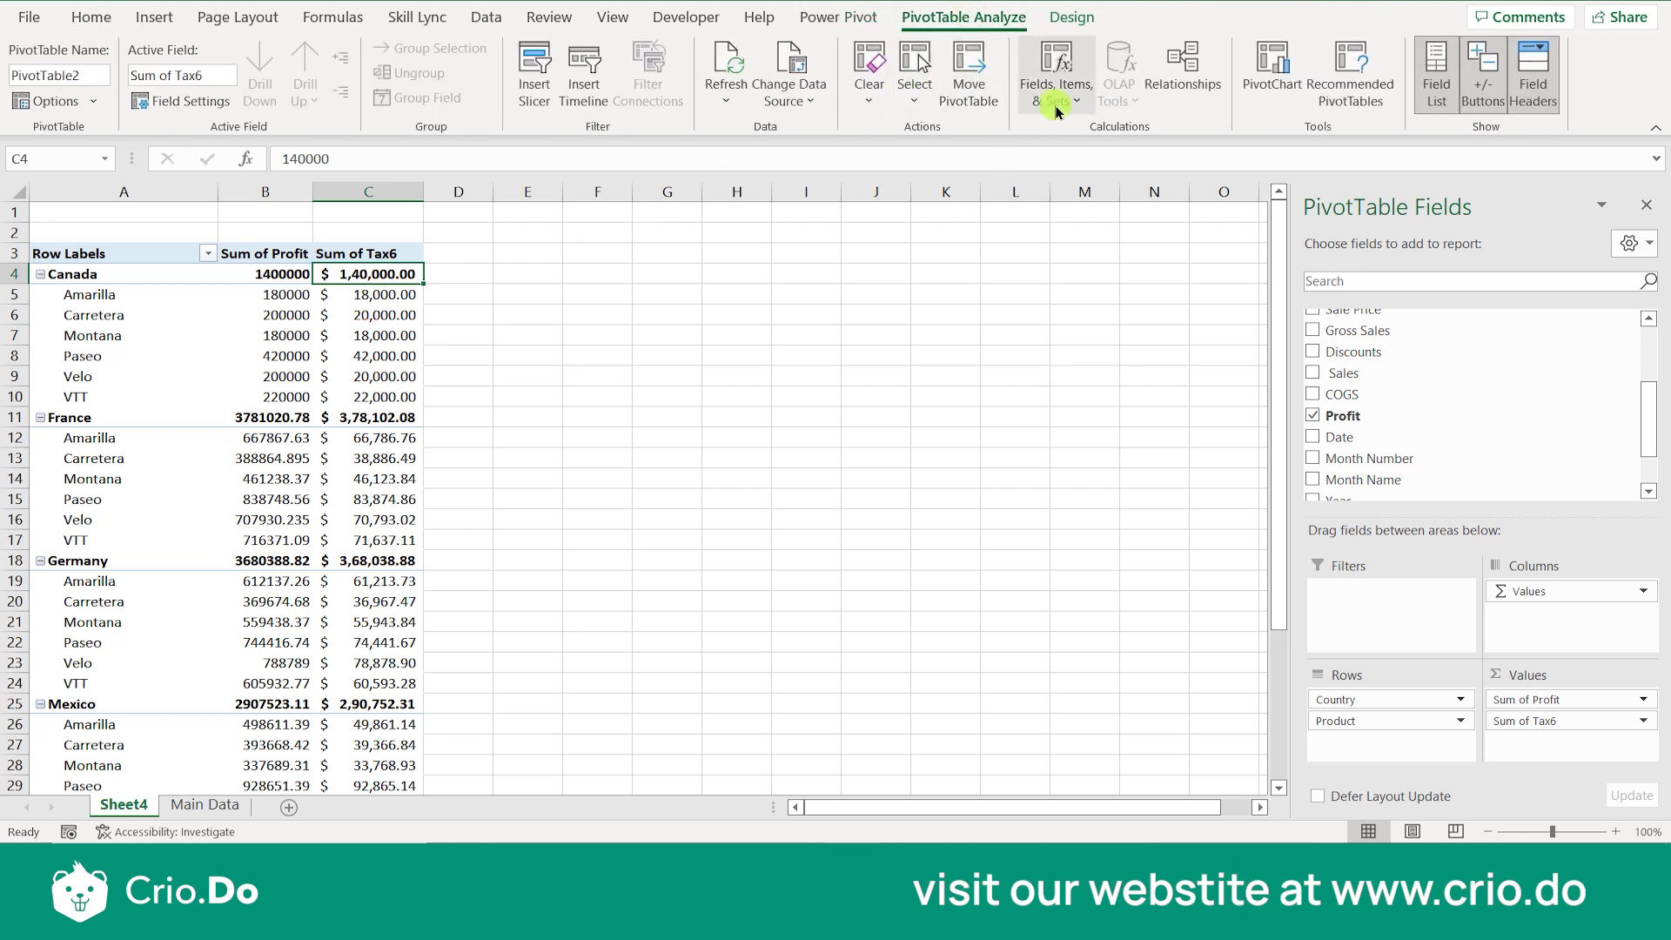
click(1056, 100)
click(1067, 130)
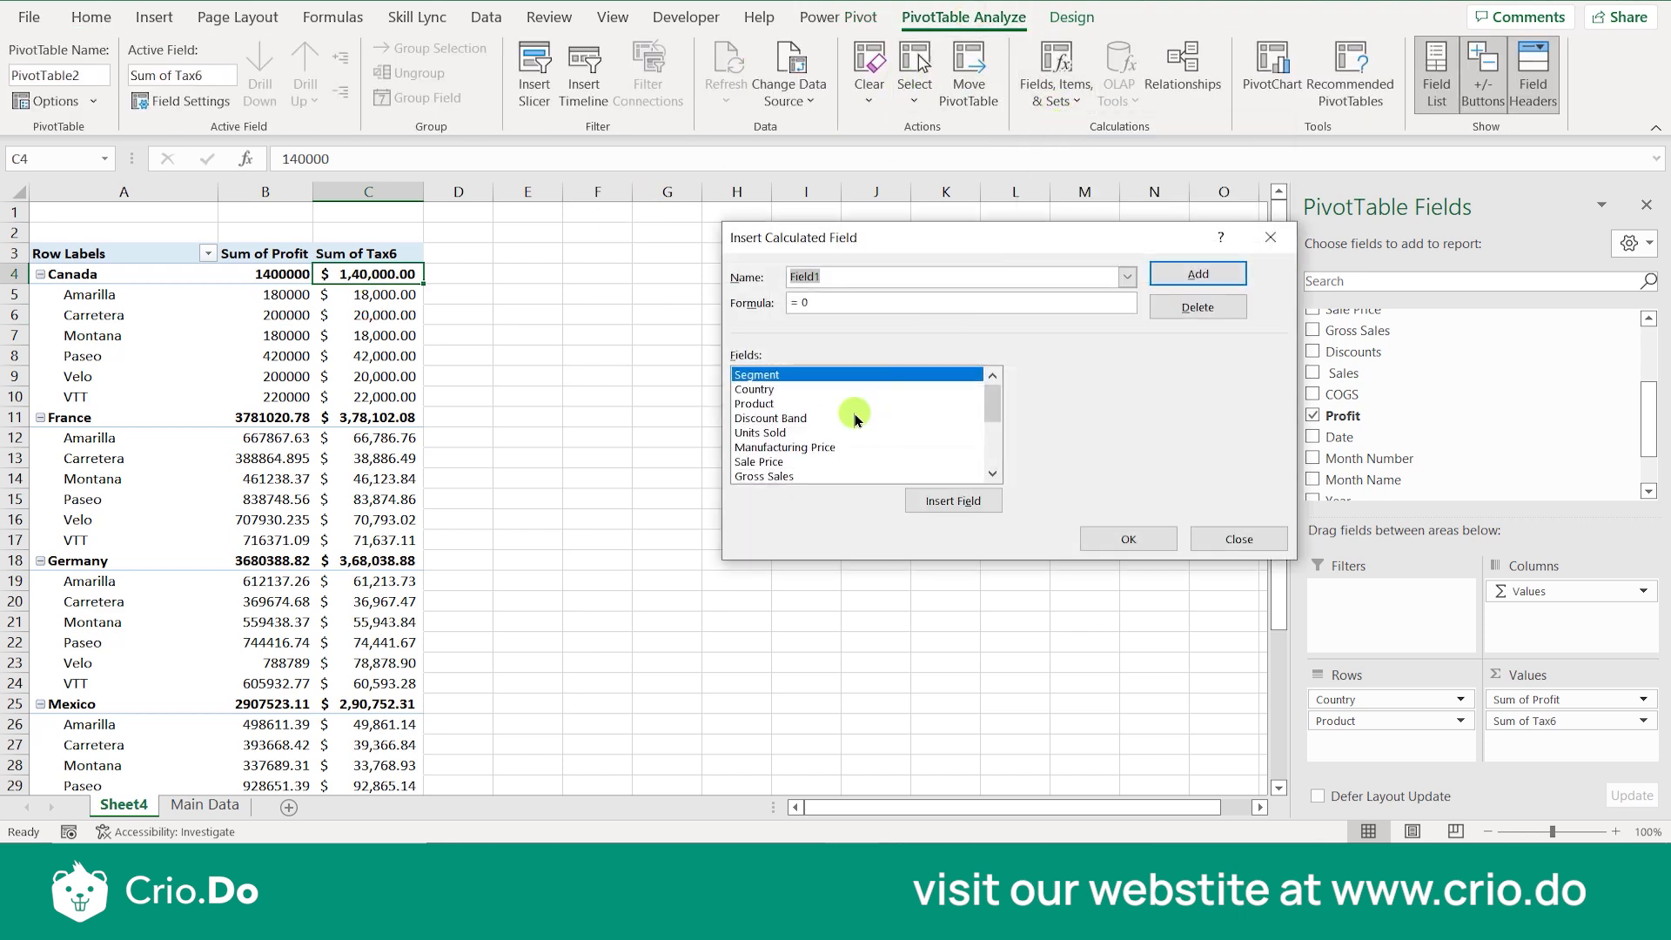
Try basing the new calculated field's formula on the existing Tax6 field as =Tax6.
drag(988, 399, 988, 467)
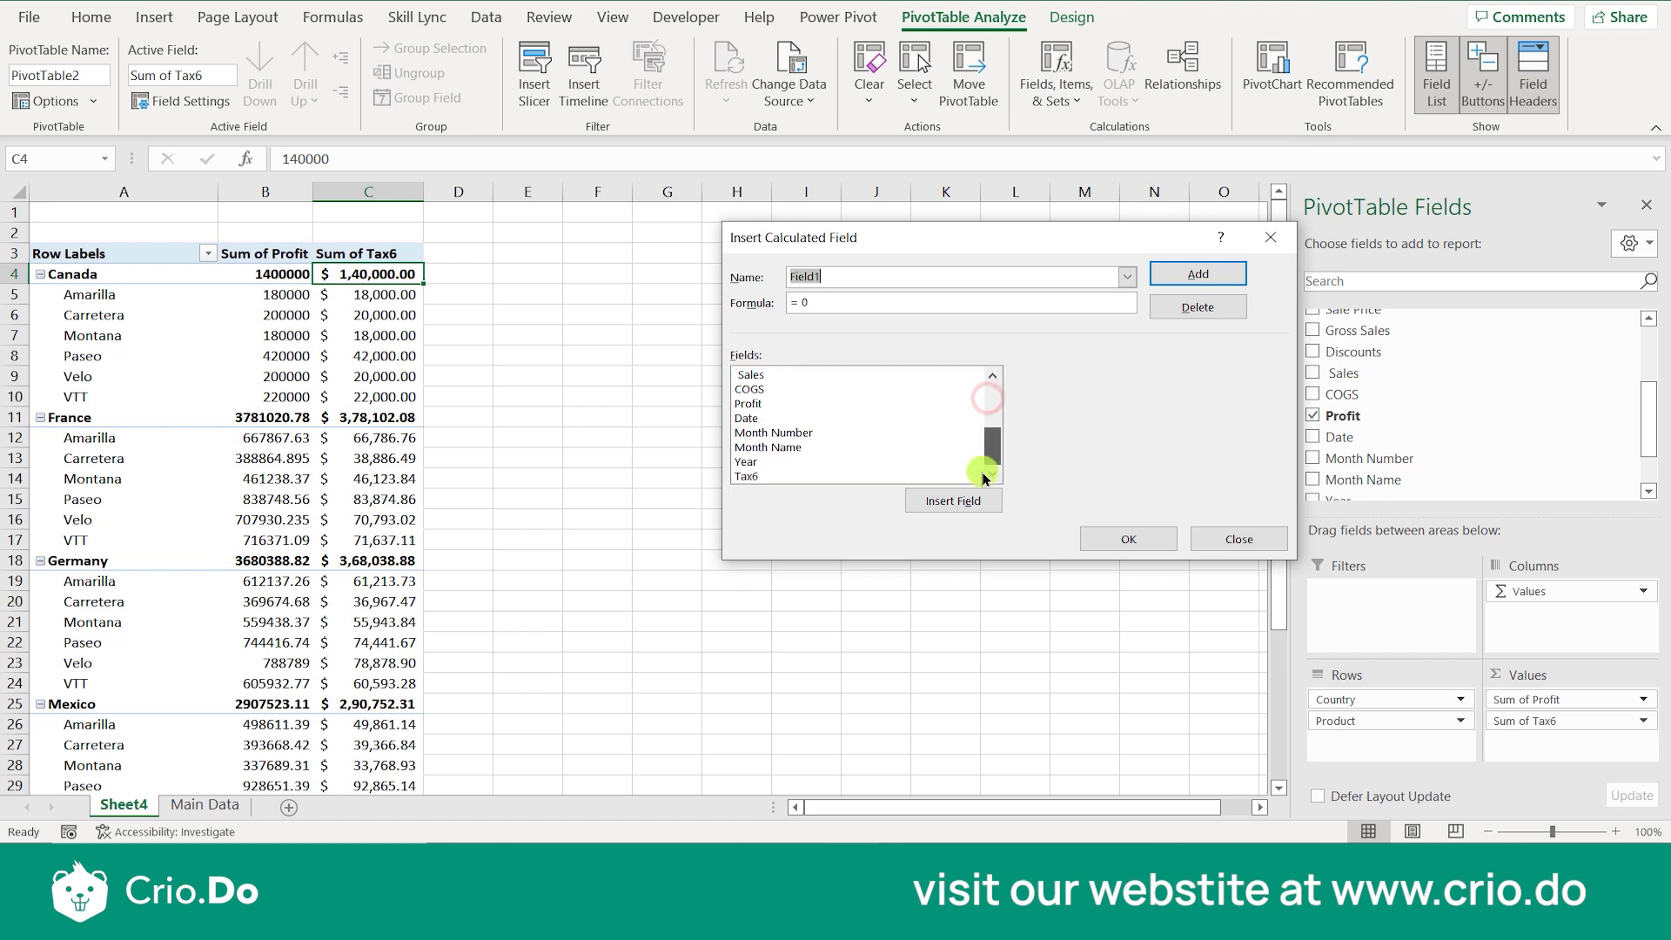
click(838, 468)
click(834, 477)
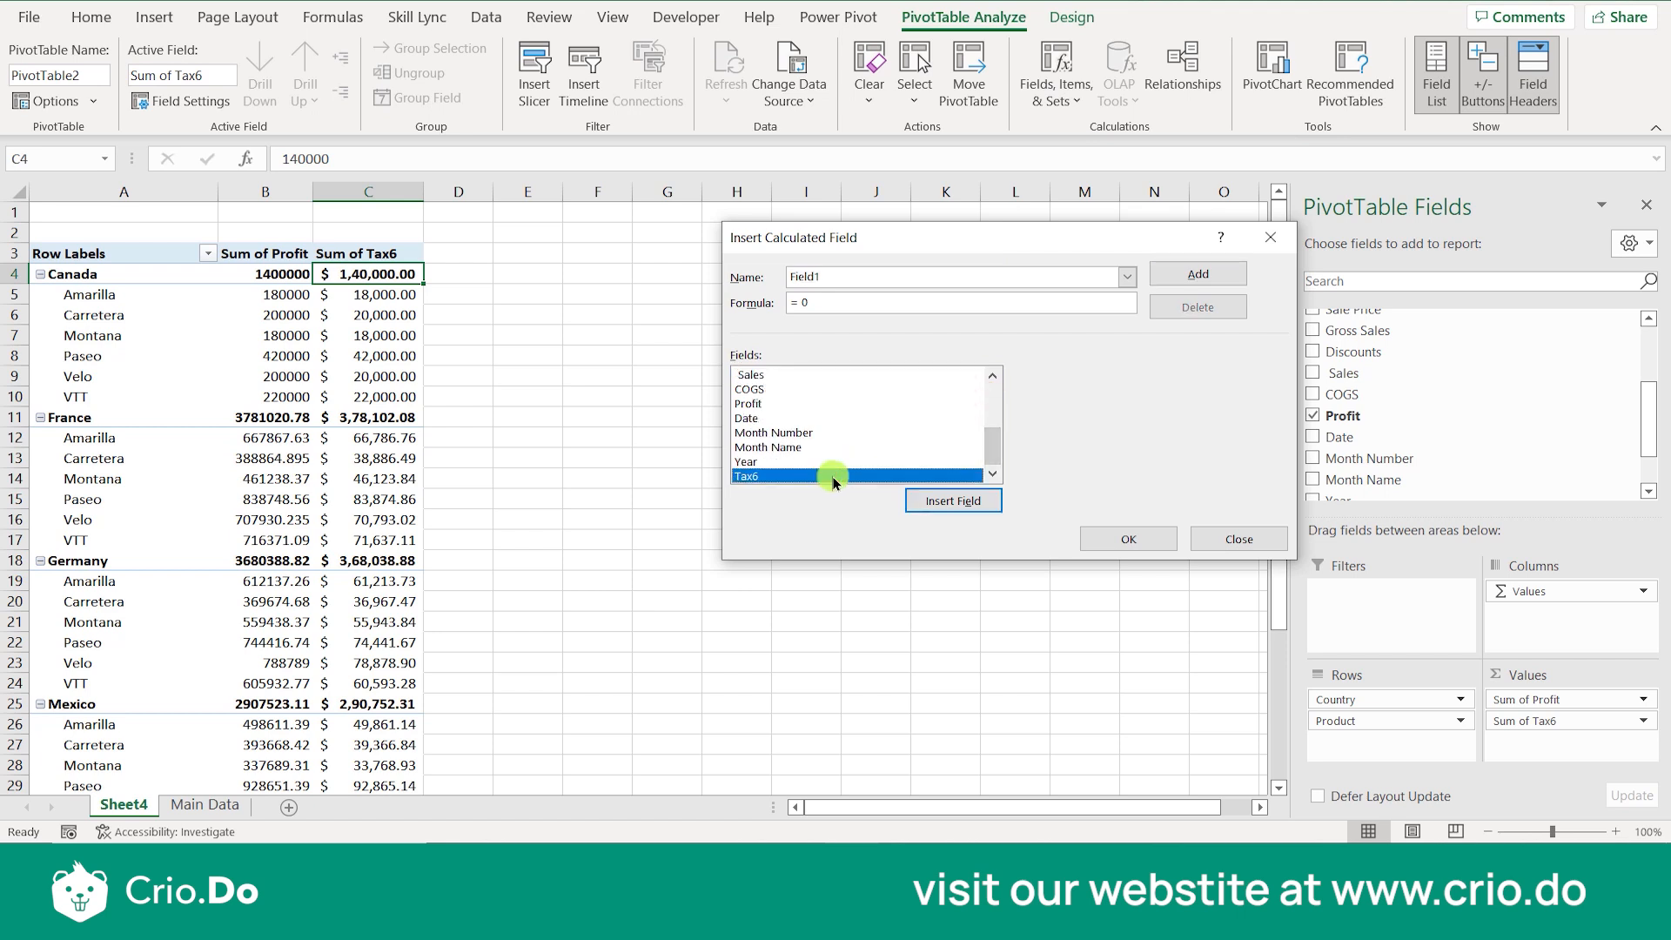
double_click(833, 477)
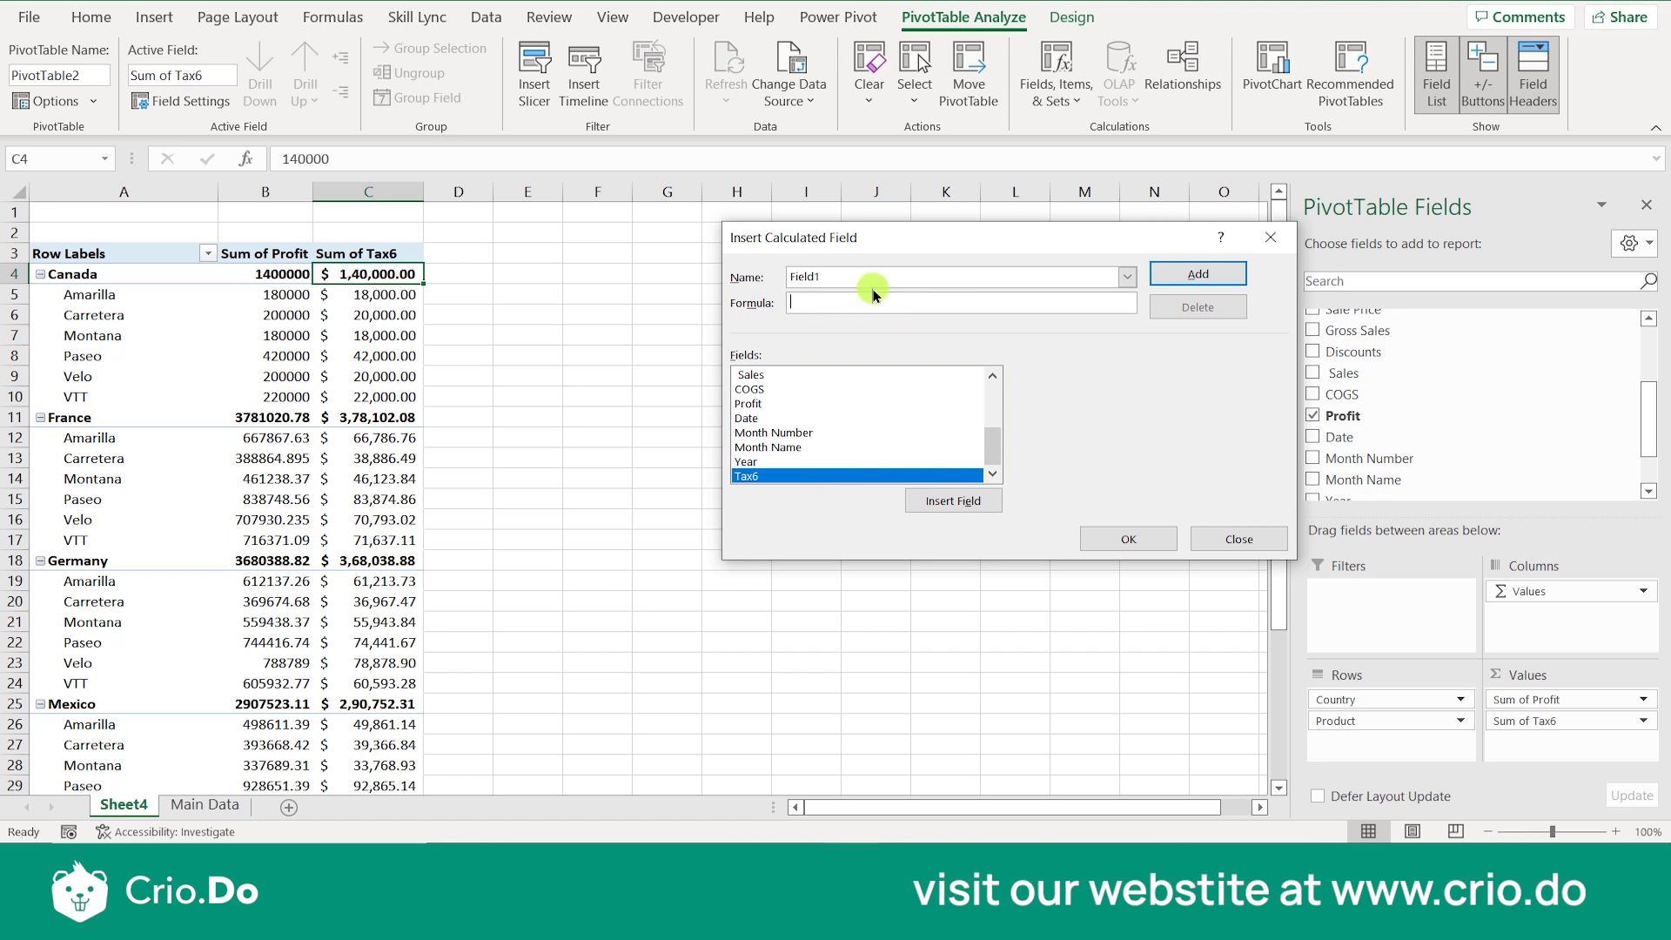
double_click(793, 477)
click(793, 477)
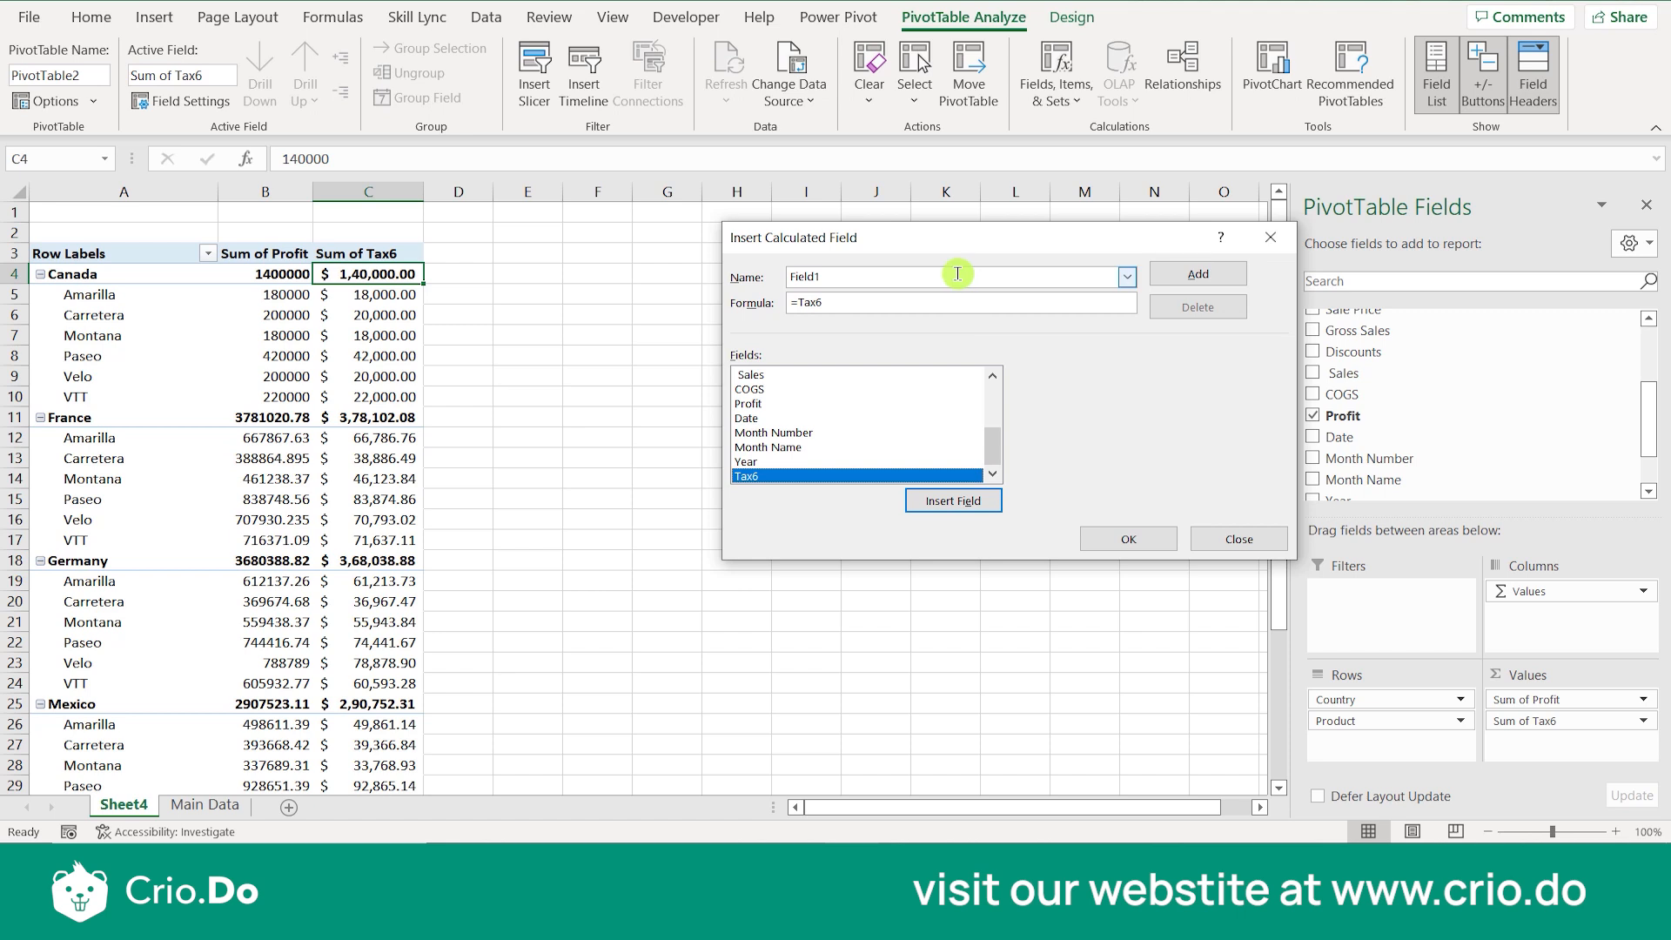
Name the calculated field Tax7, define its formula as = Profit + 1000, and add it to the PivotTable.
key(BackSpace)
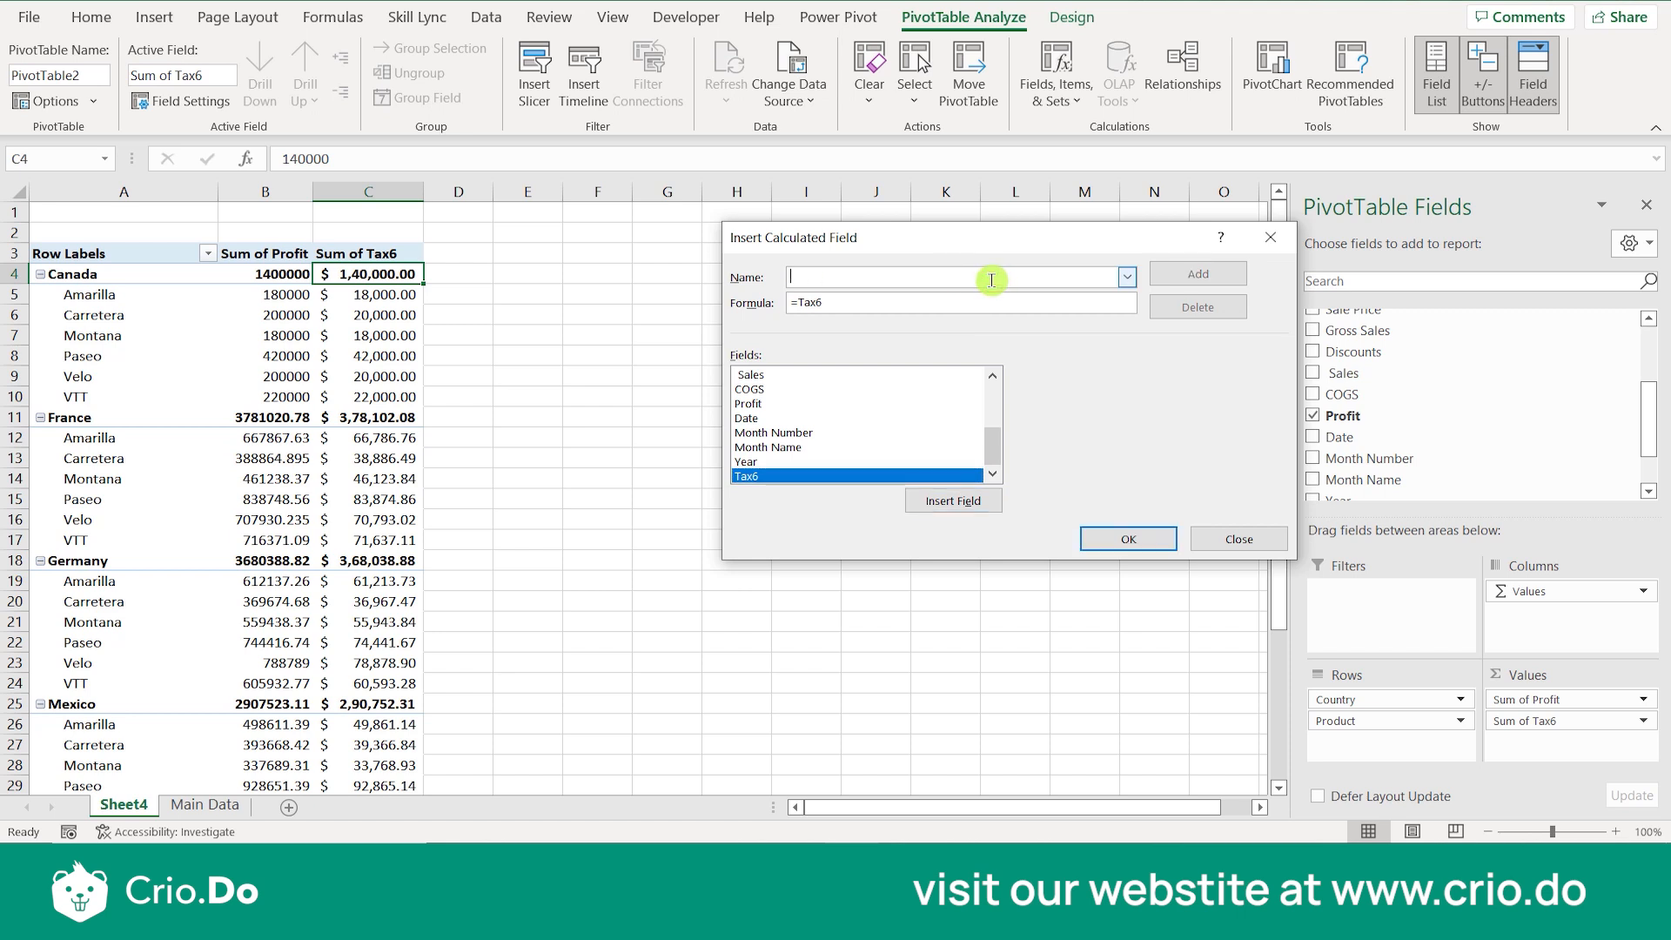
text(Tax7)
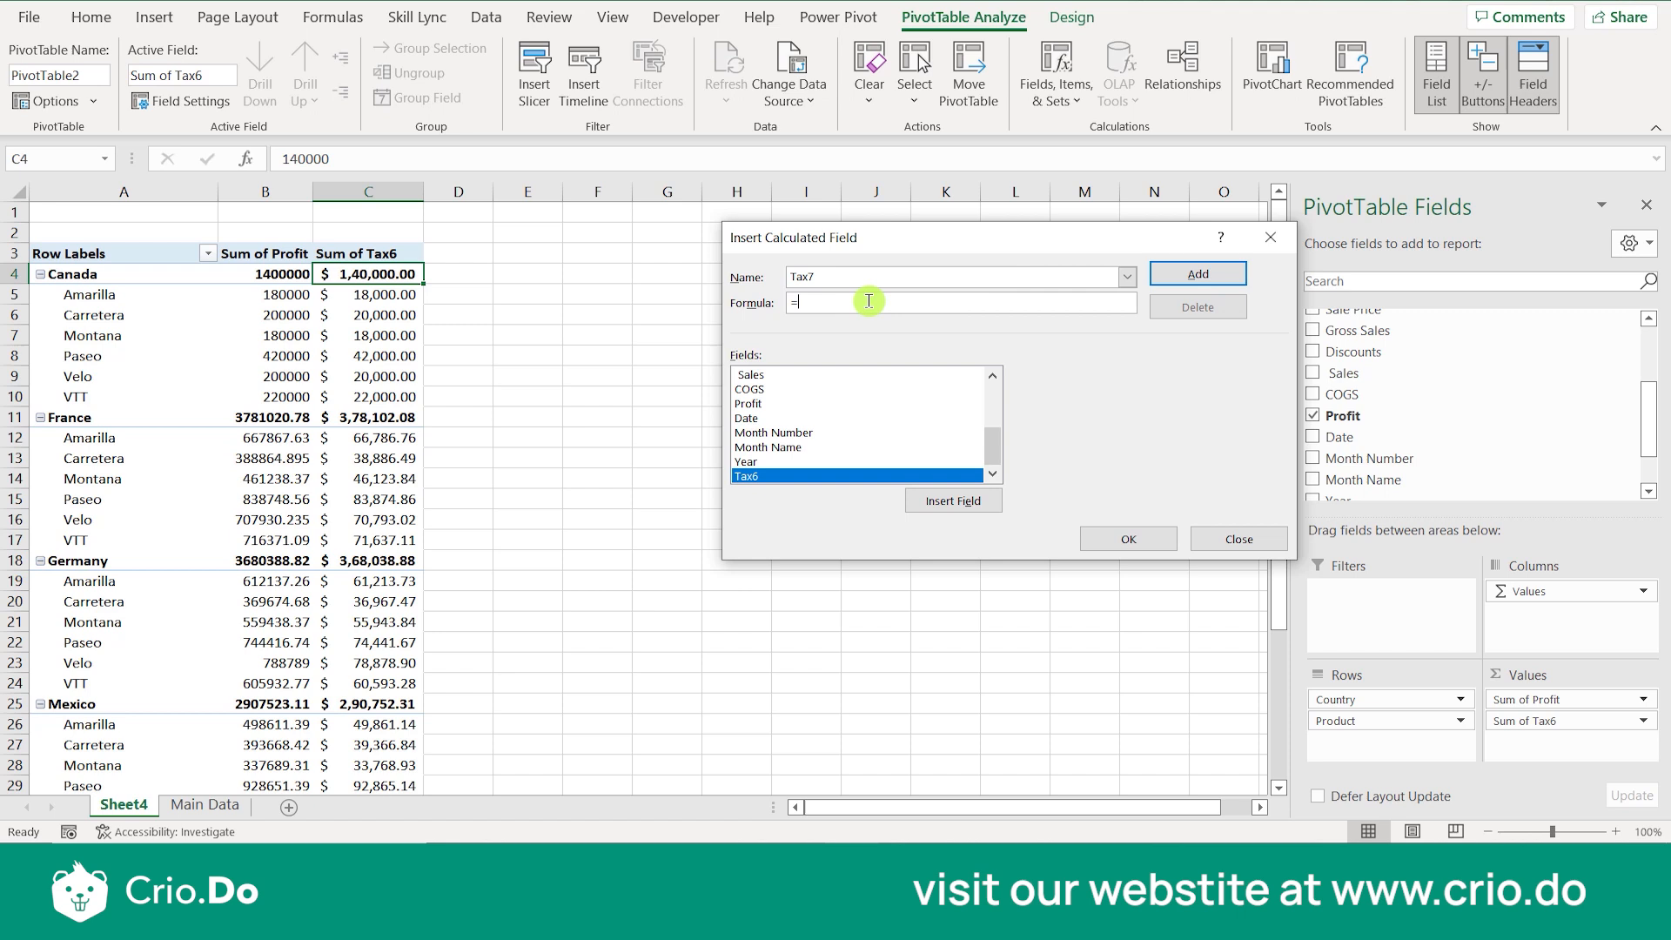
double_click(805, 404)
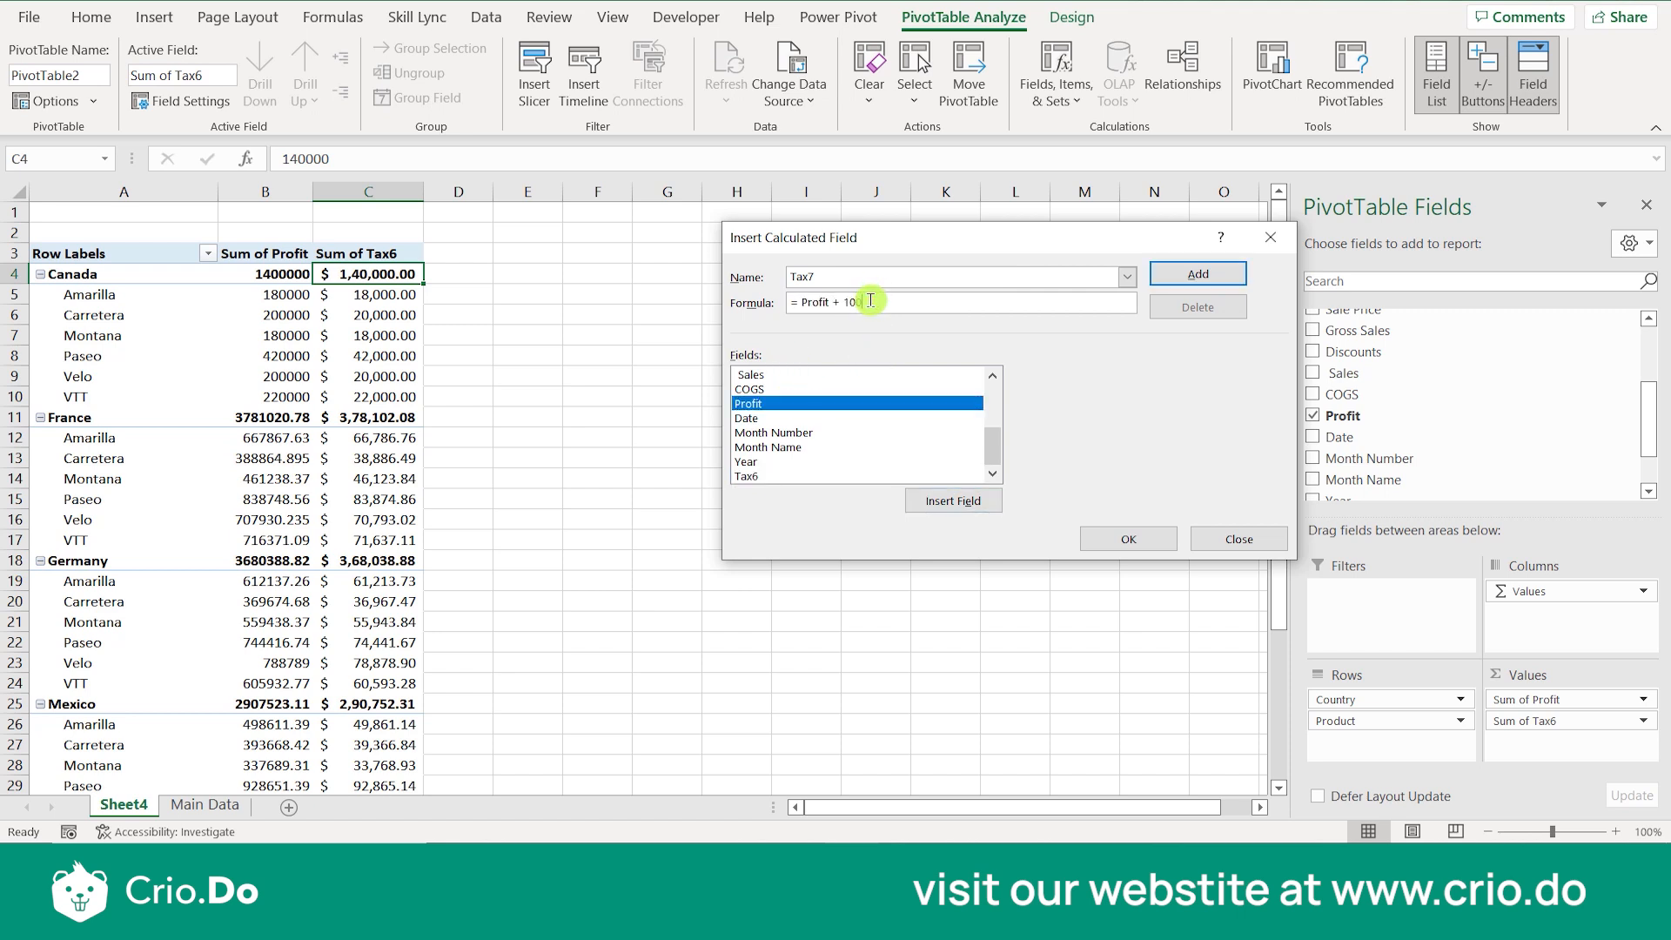
click(1190, 274)
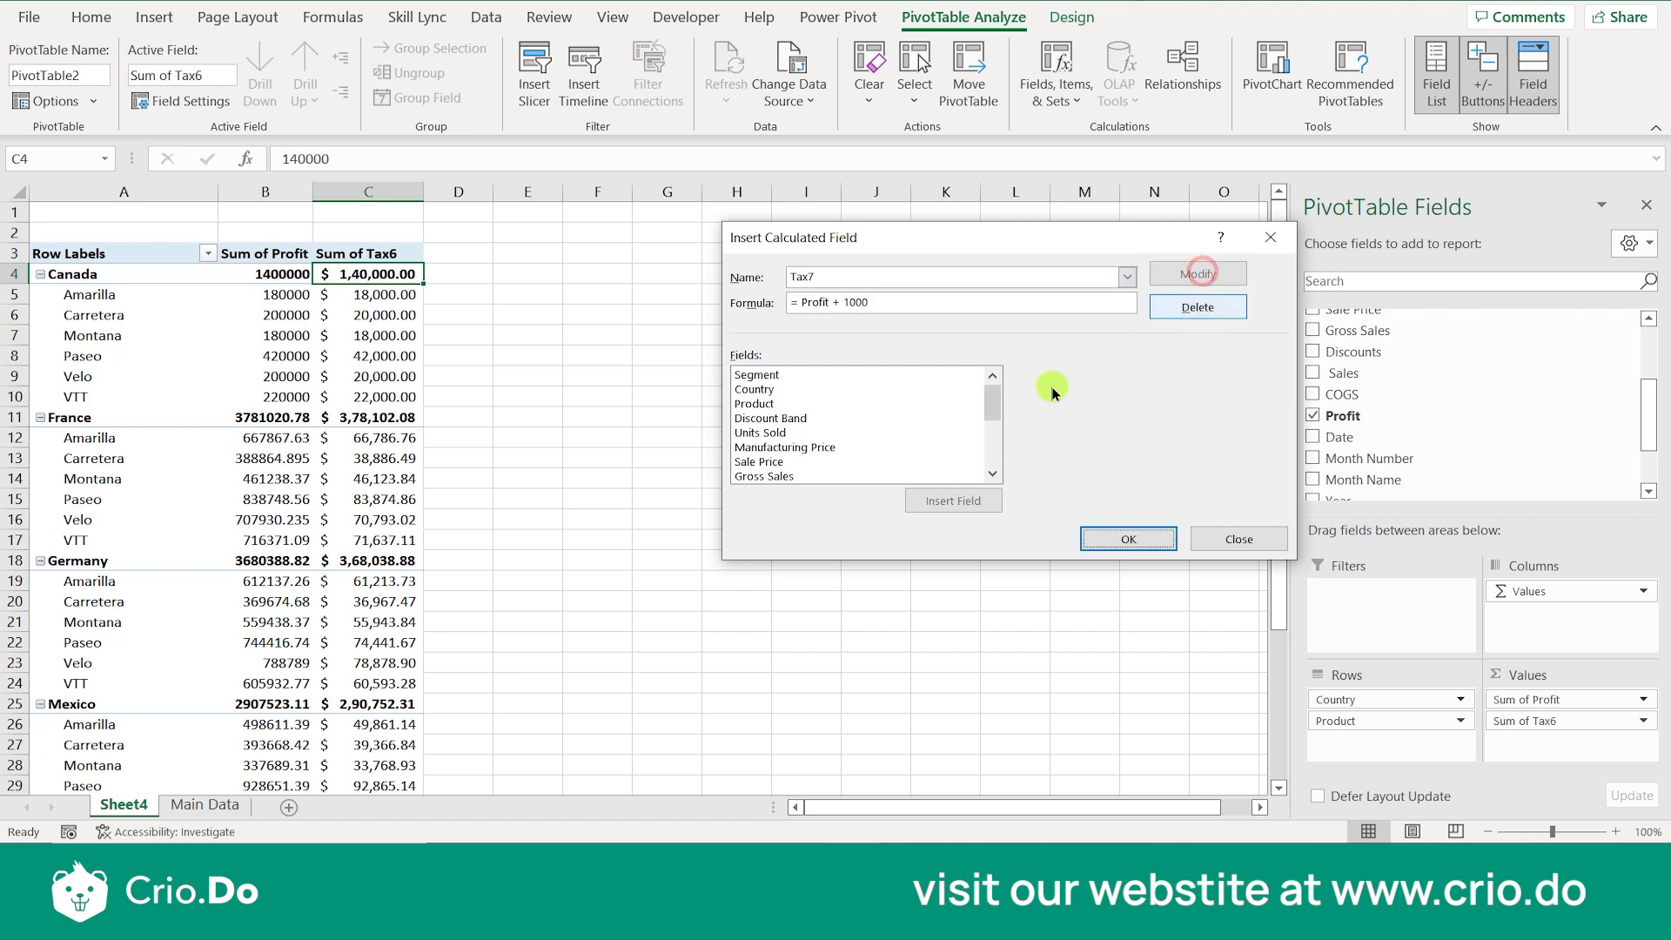
drag(992, 405, 992, 455)
click(801, 476)
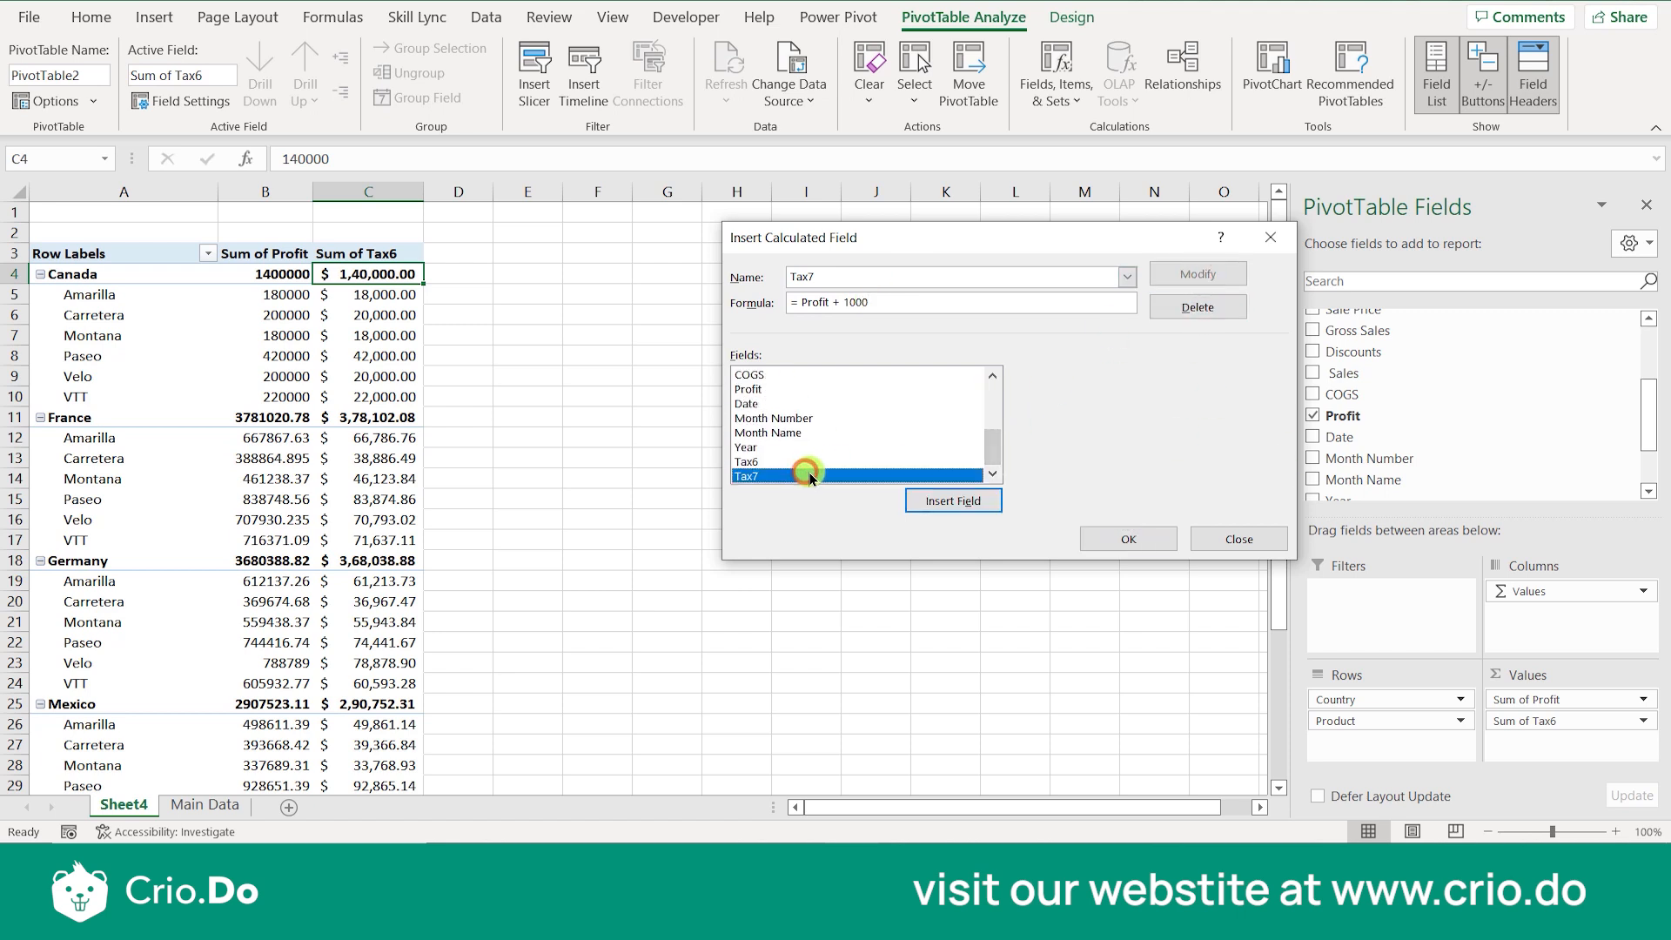
click(1117, 549)
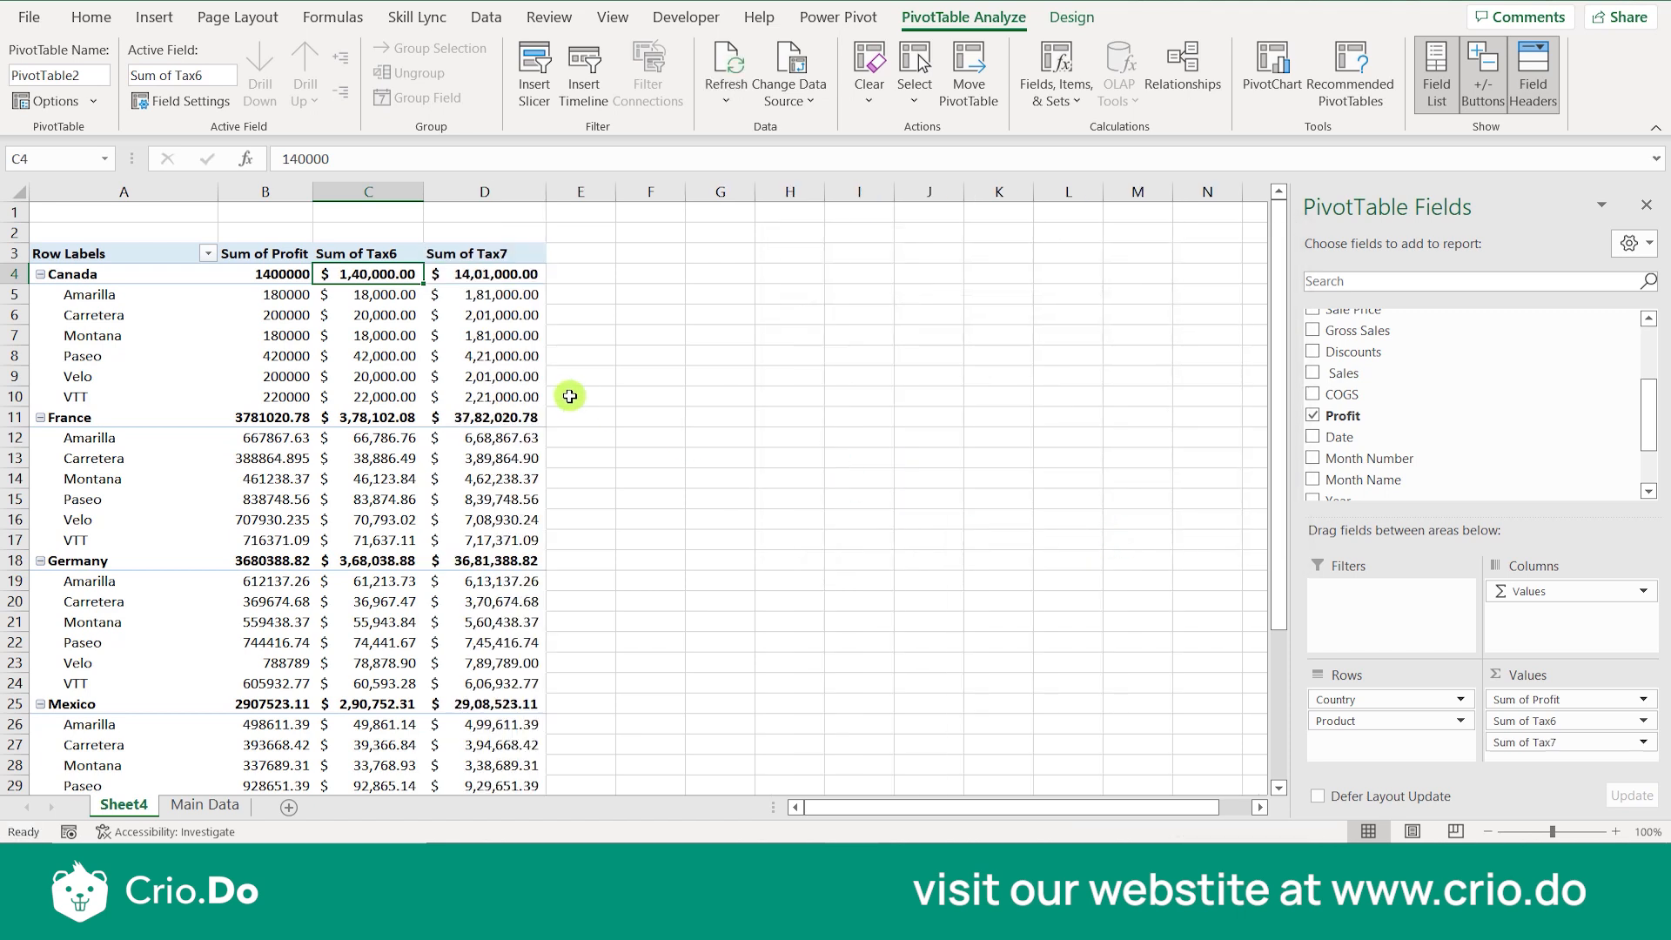
Insert a Line PivotChart showing Sum of Profit, Sum of Tax6 and Sum of Tax7 by country and product.
click(512, 367)
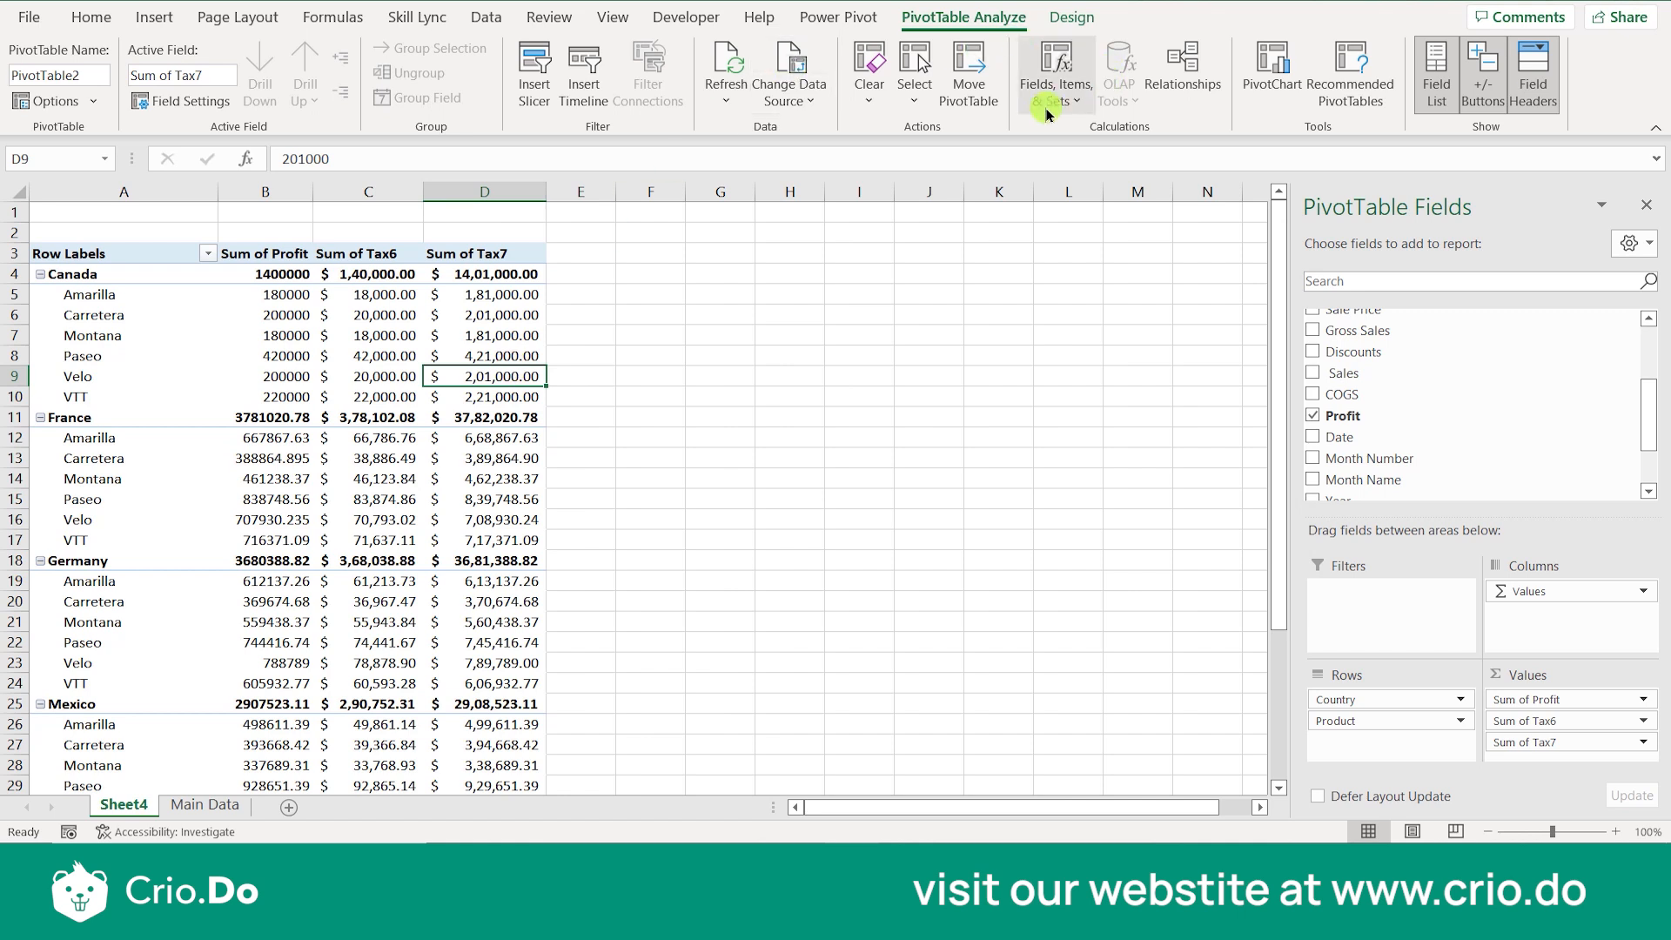
click(1273, 109)
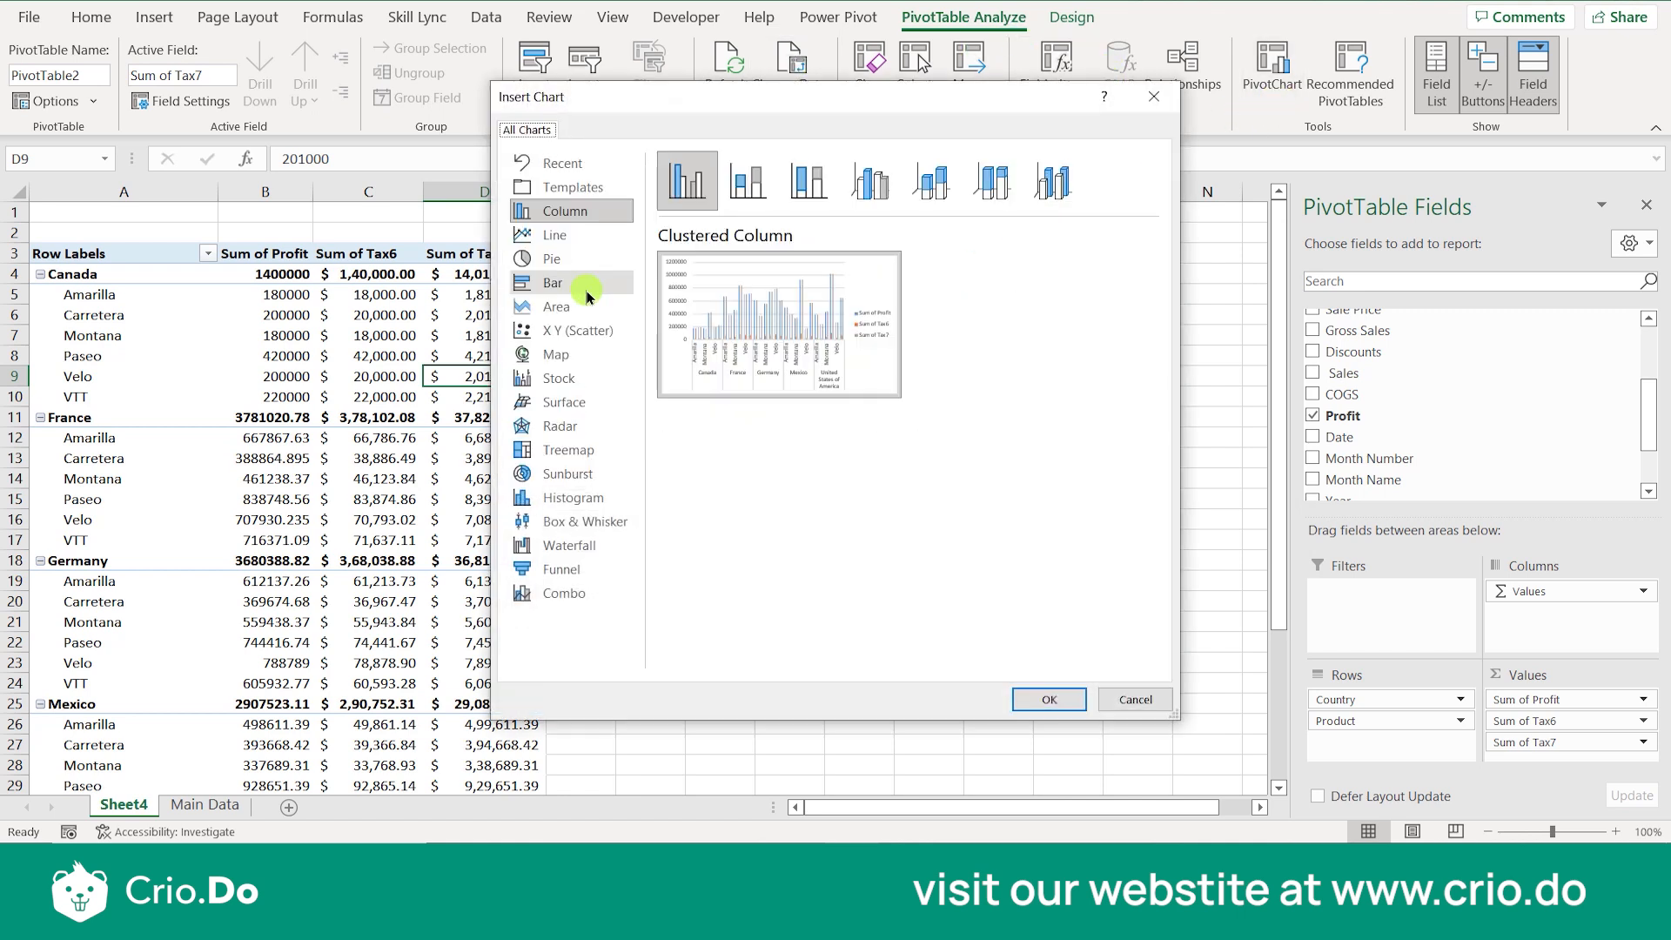
click(548, 233)
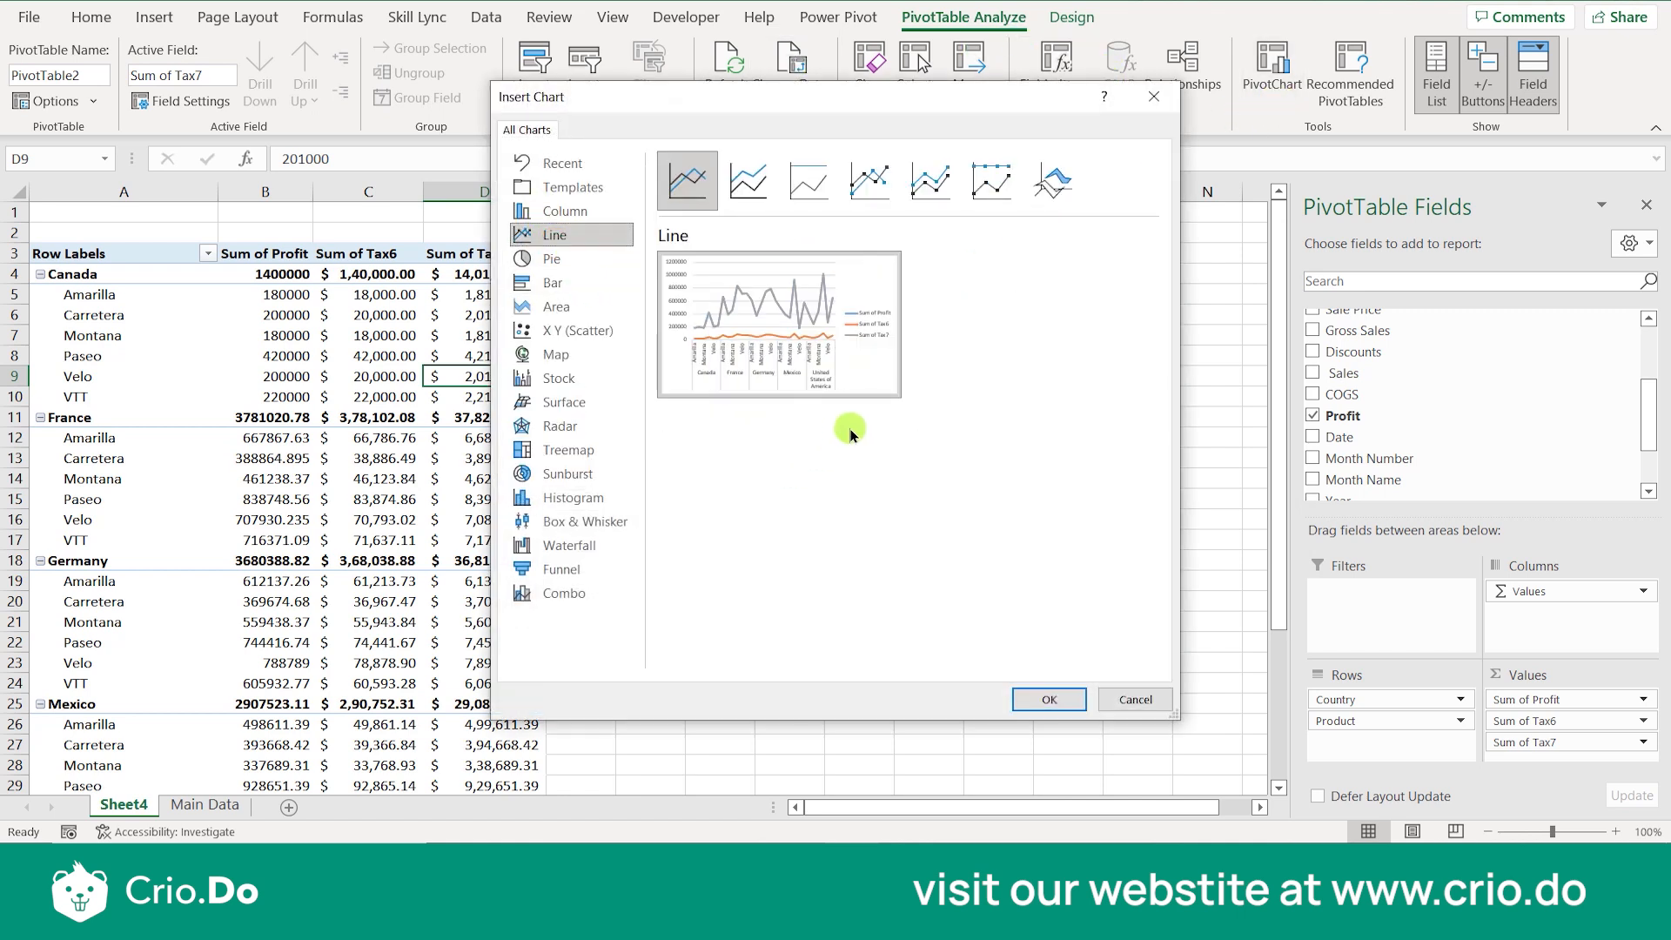
click(1055, 699)
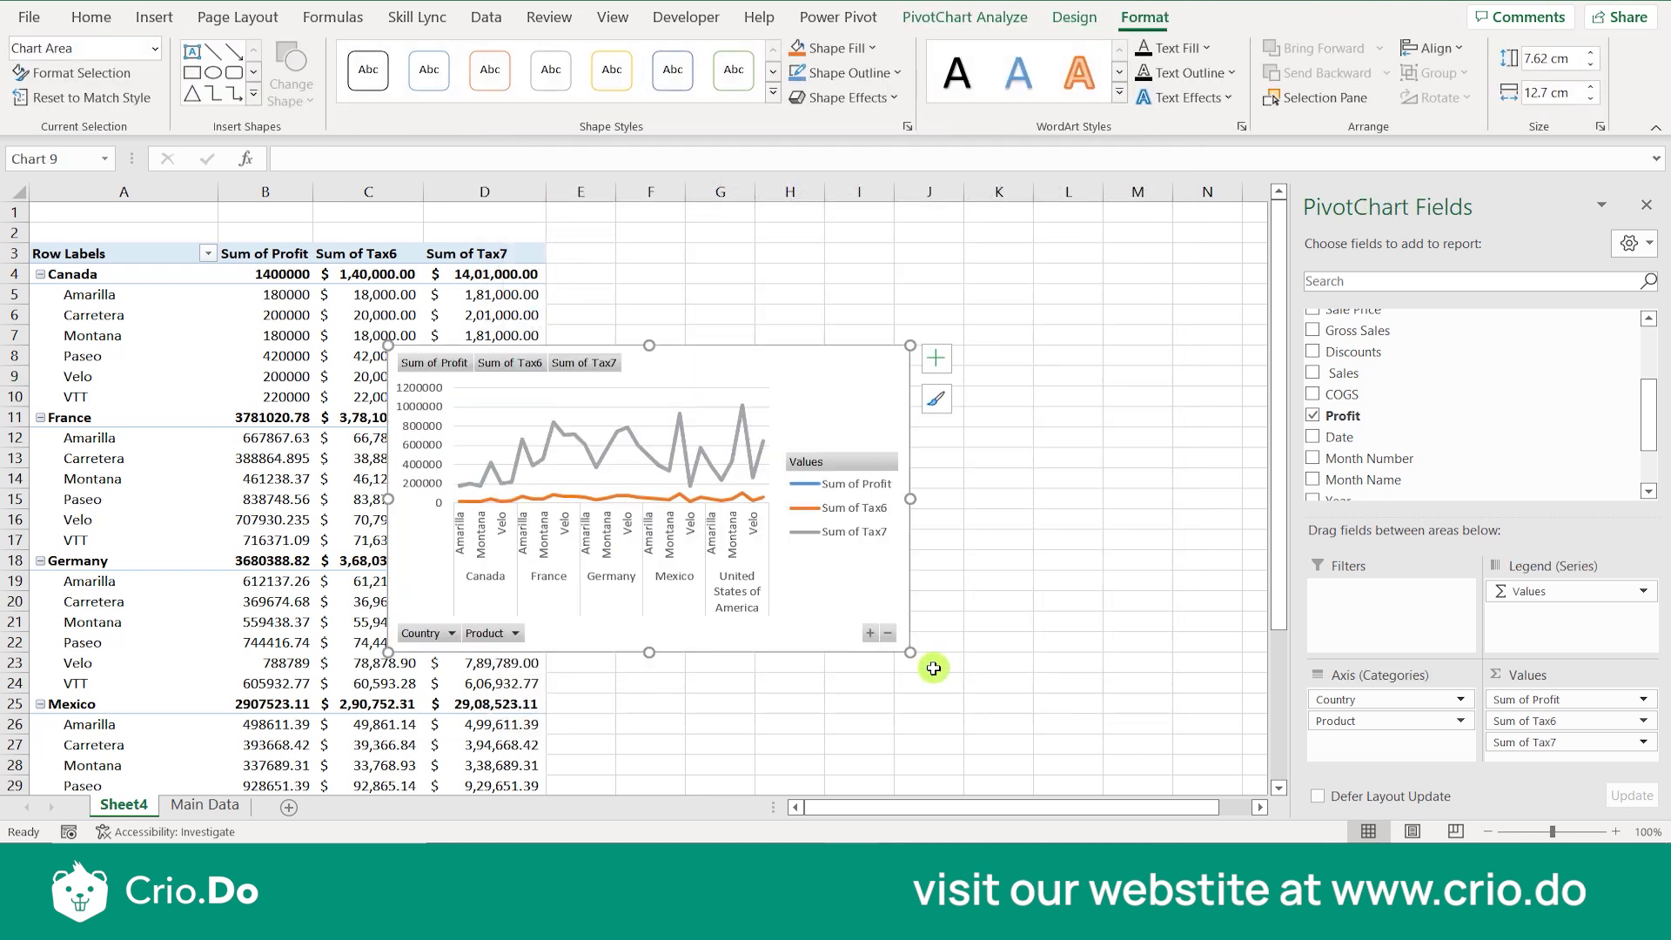
Move the new line PivotChart clear of the table and resize it to about 7.93 cm high by 14.48 cm wide.
drag(832, 384, 1036, 364)
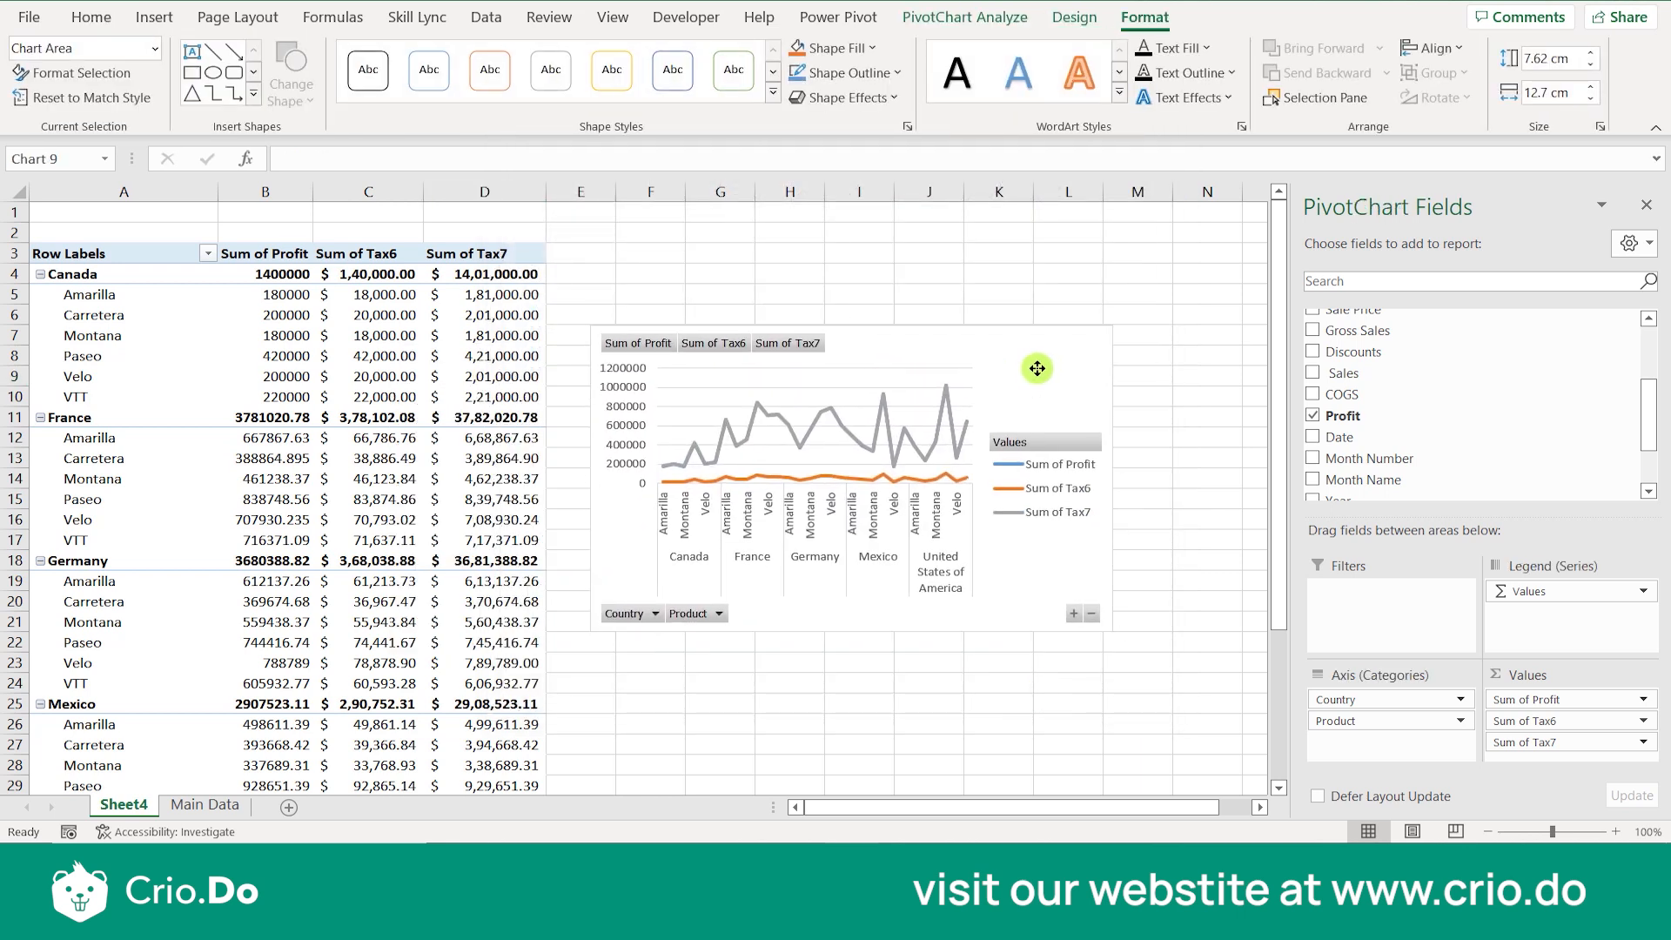
click(1064, 477)
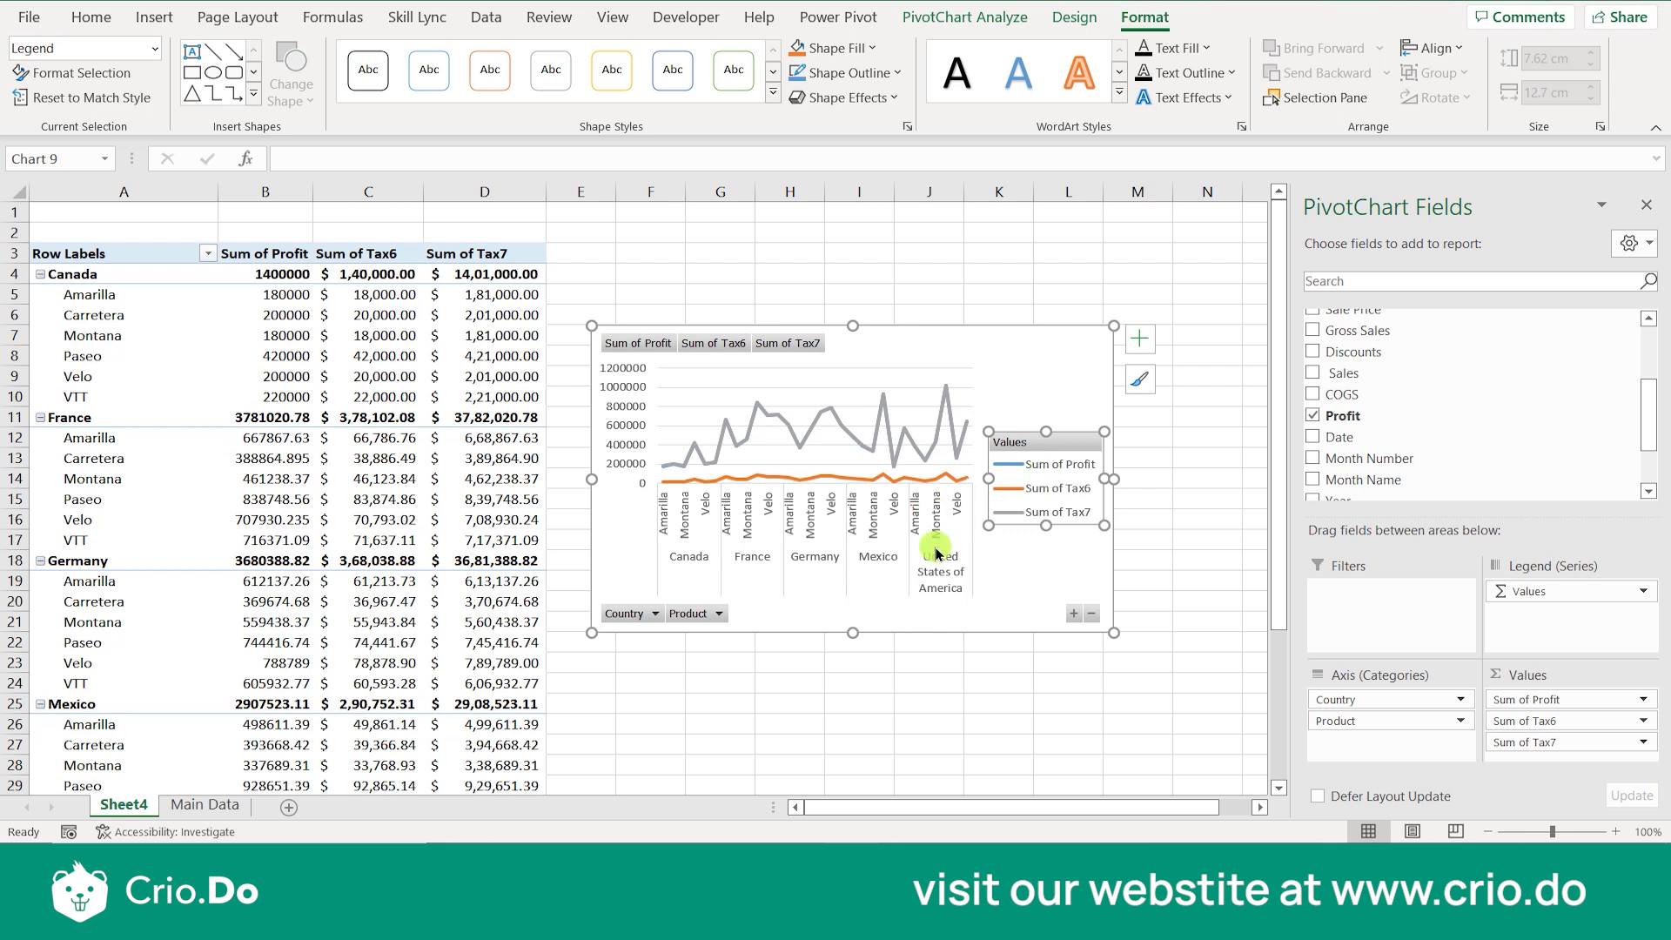
click(1067, 509)
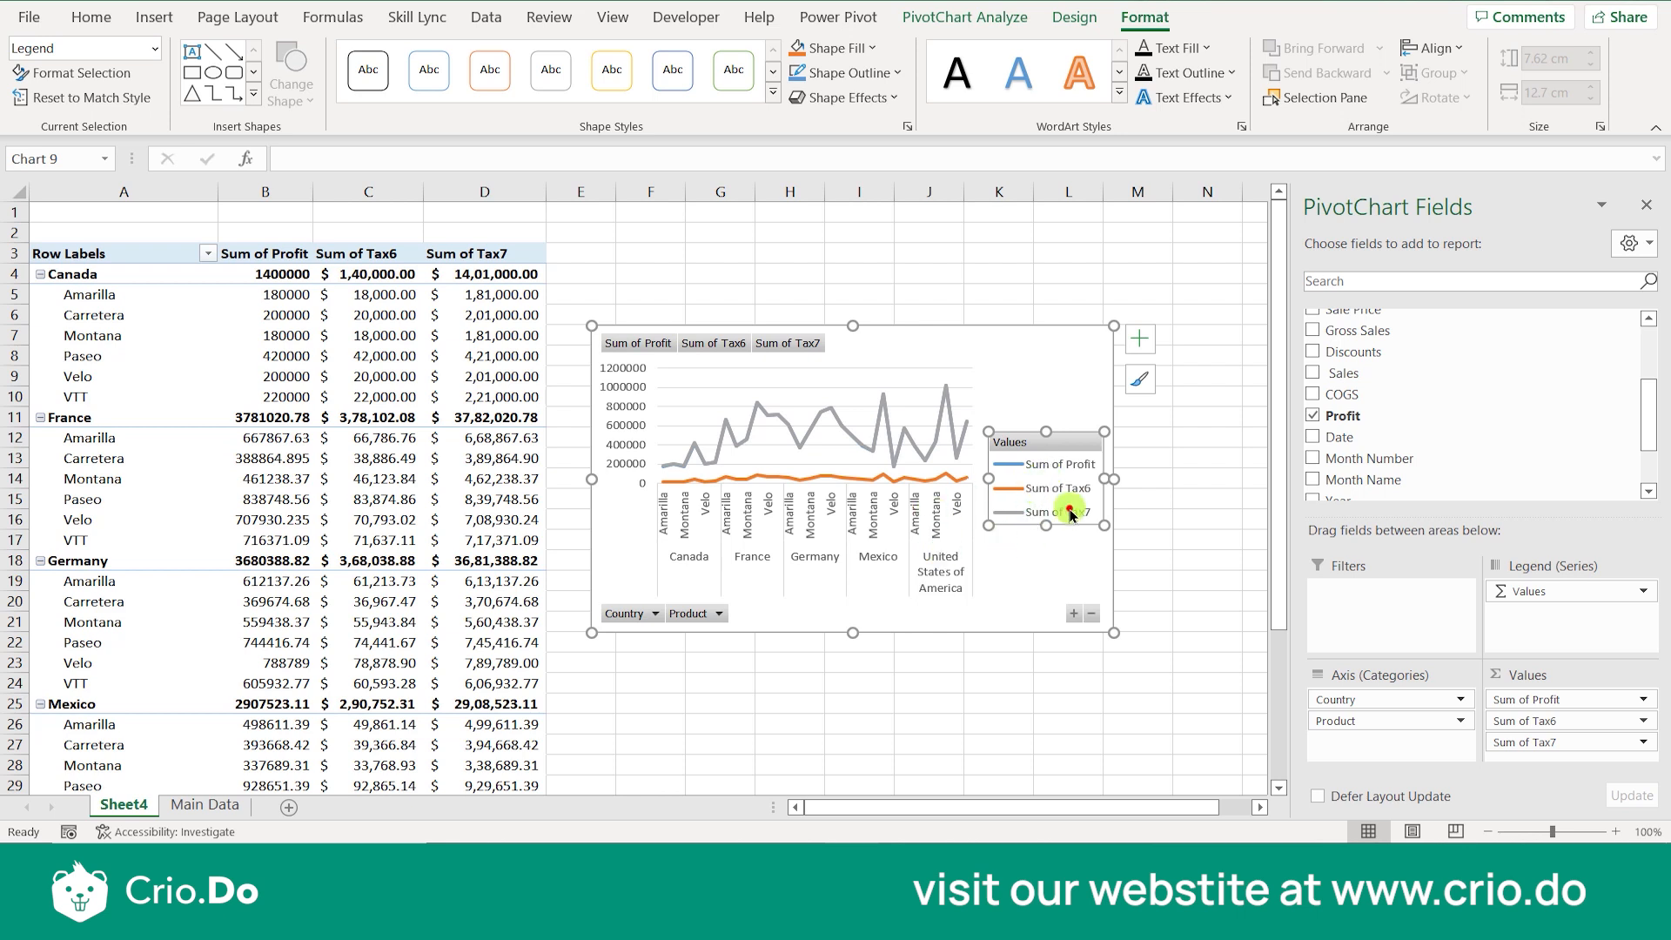
click(928, 578)
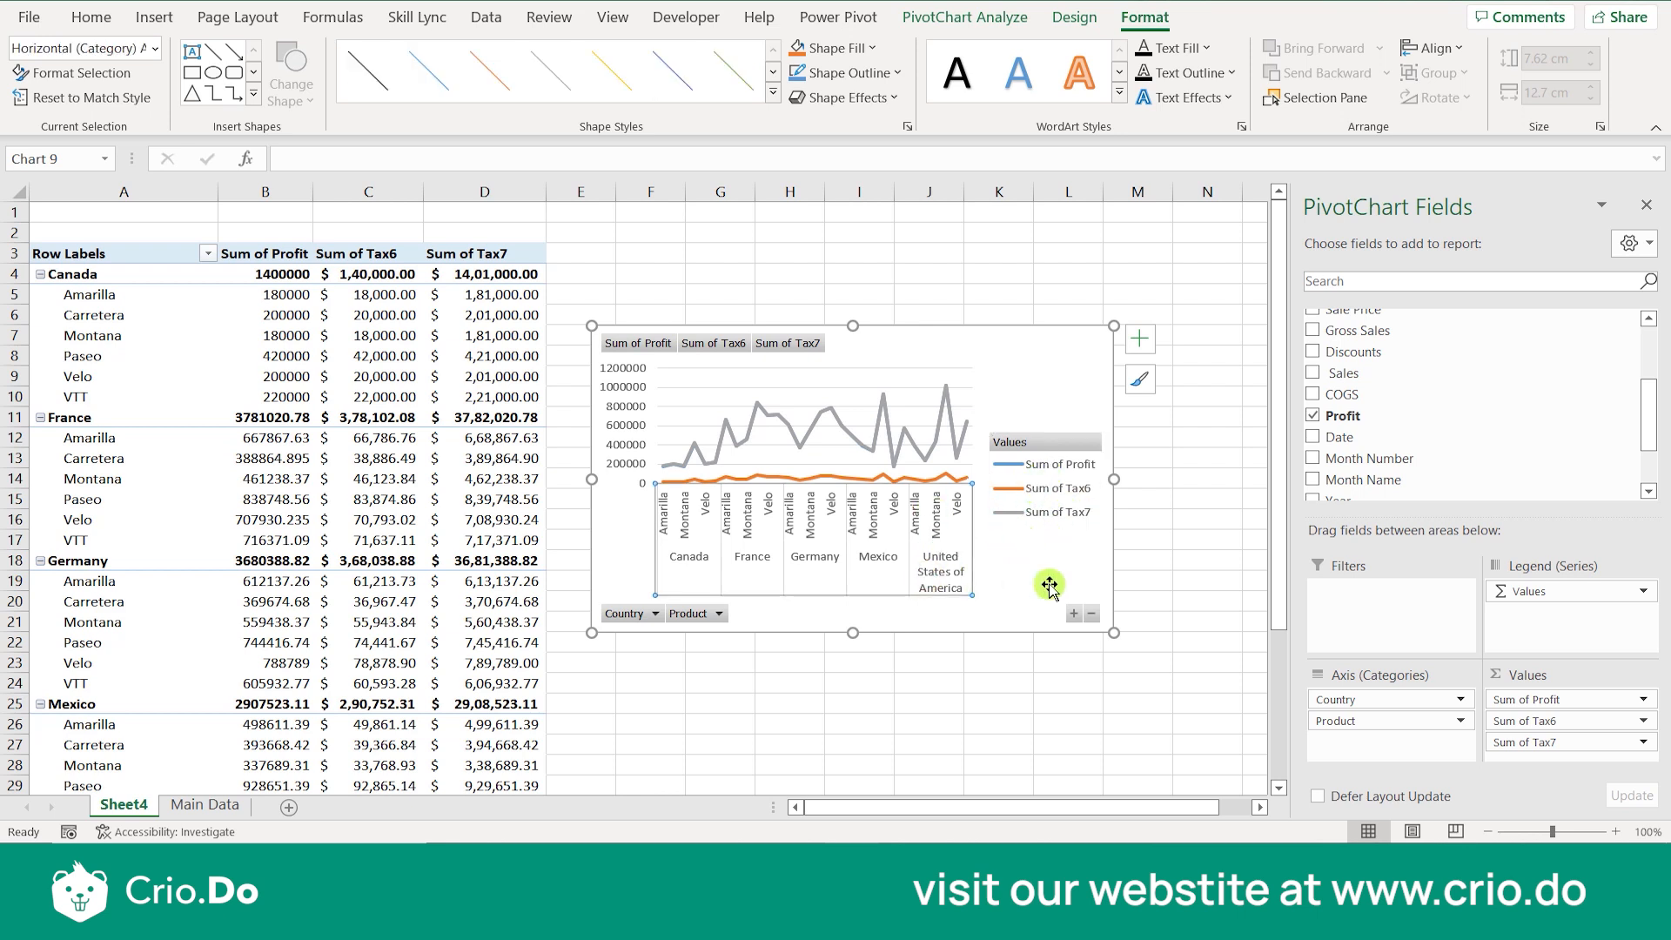
click(1113, 630)
drag(1113, 630, 1186, 645)
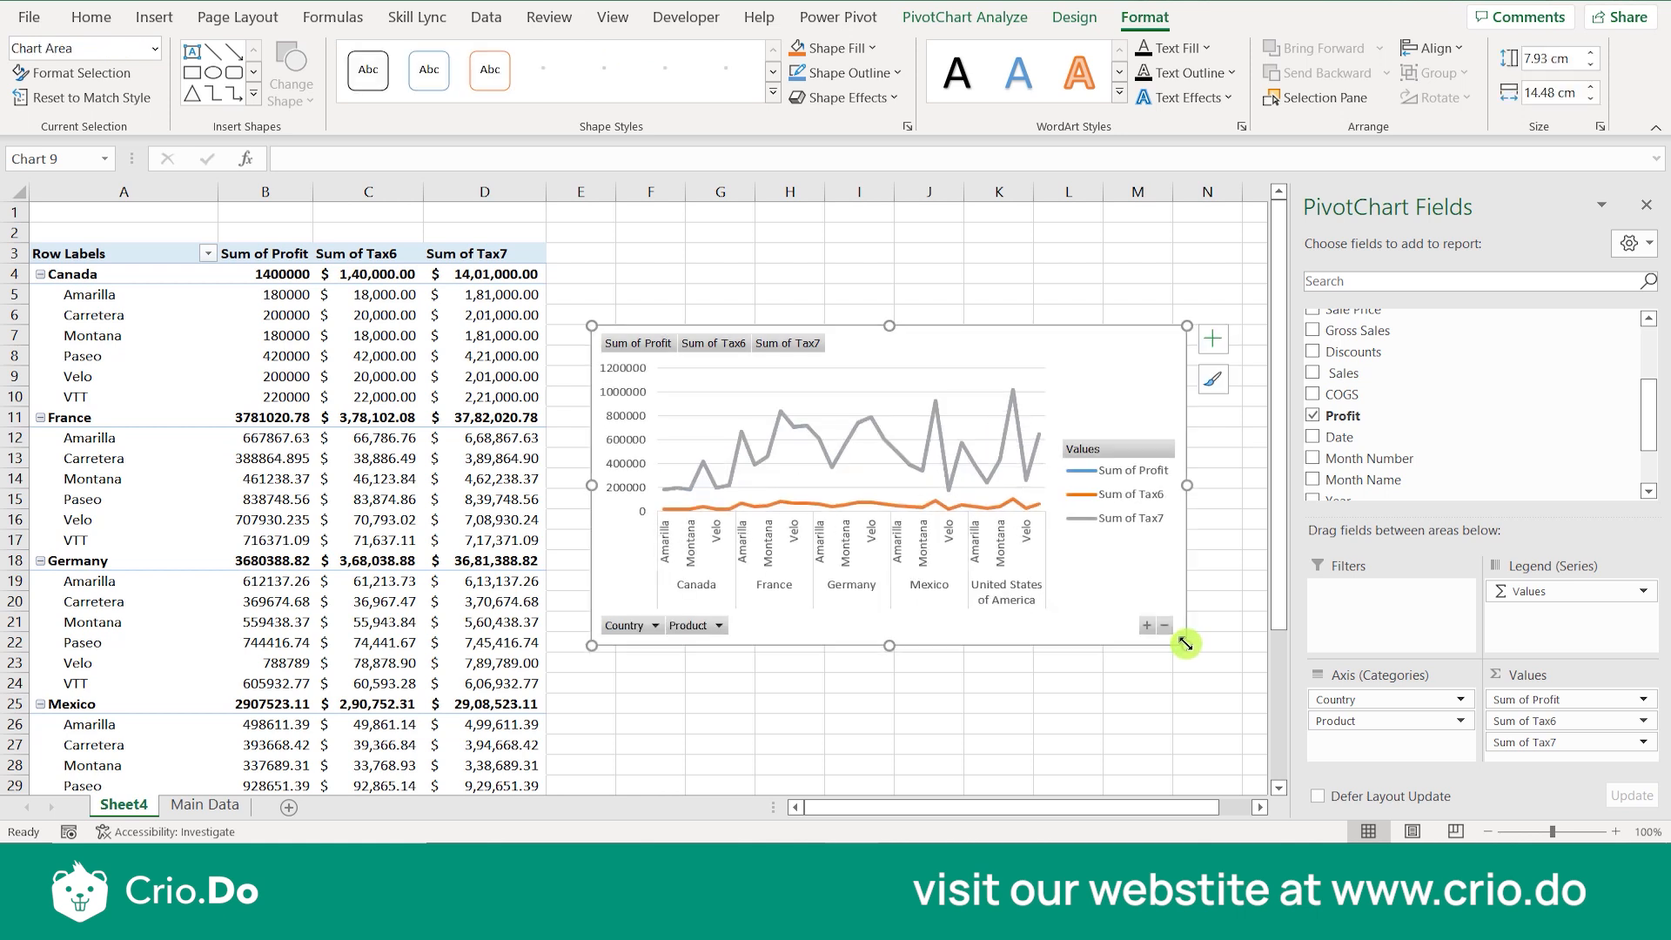
click(937, 723)
click(969, 380)
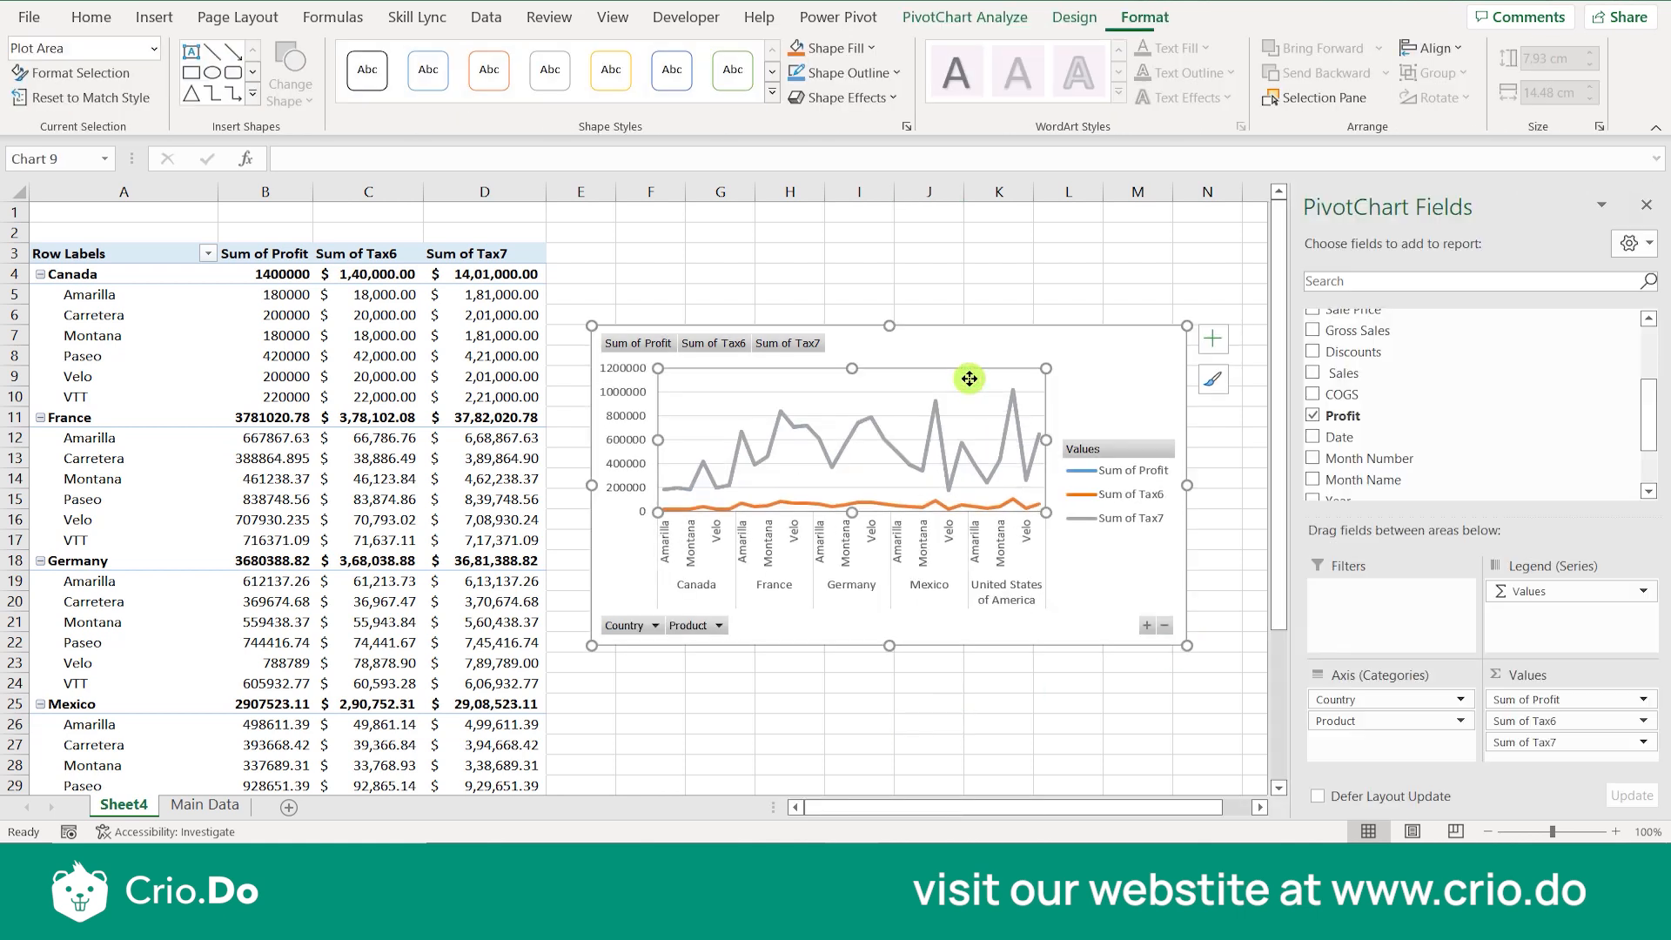
click(887, 340)
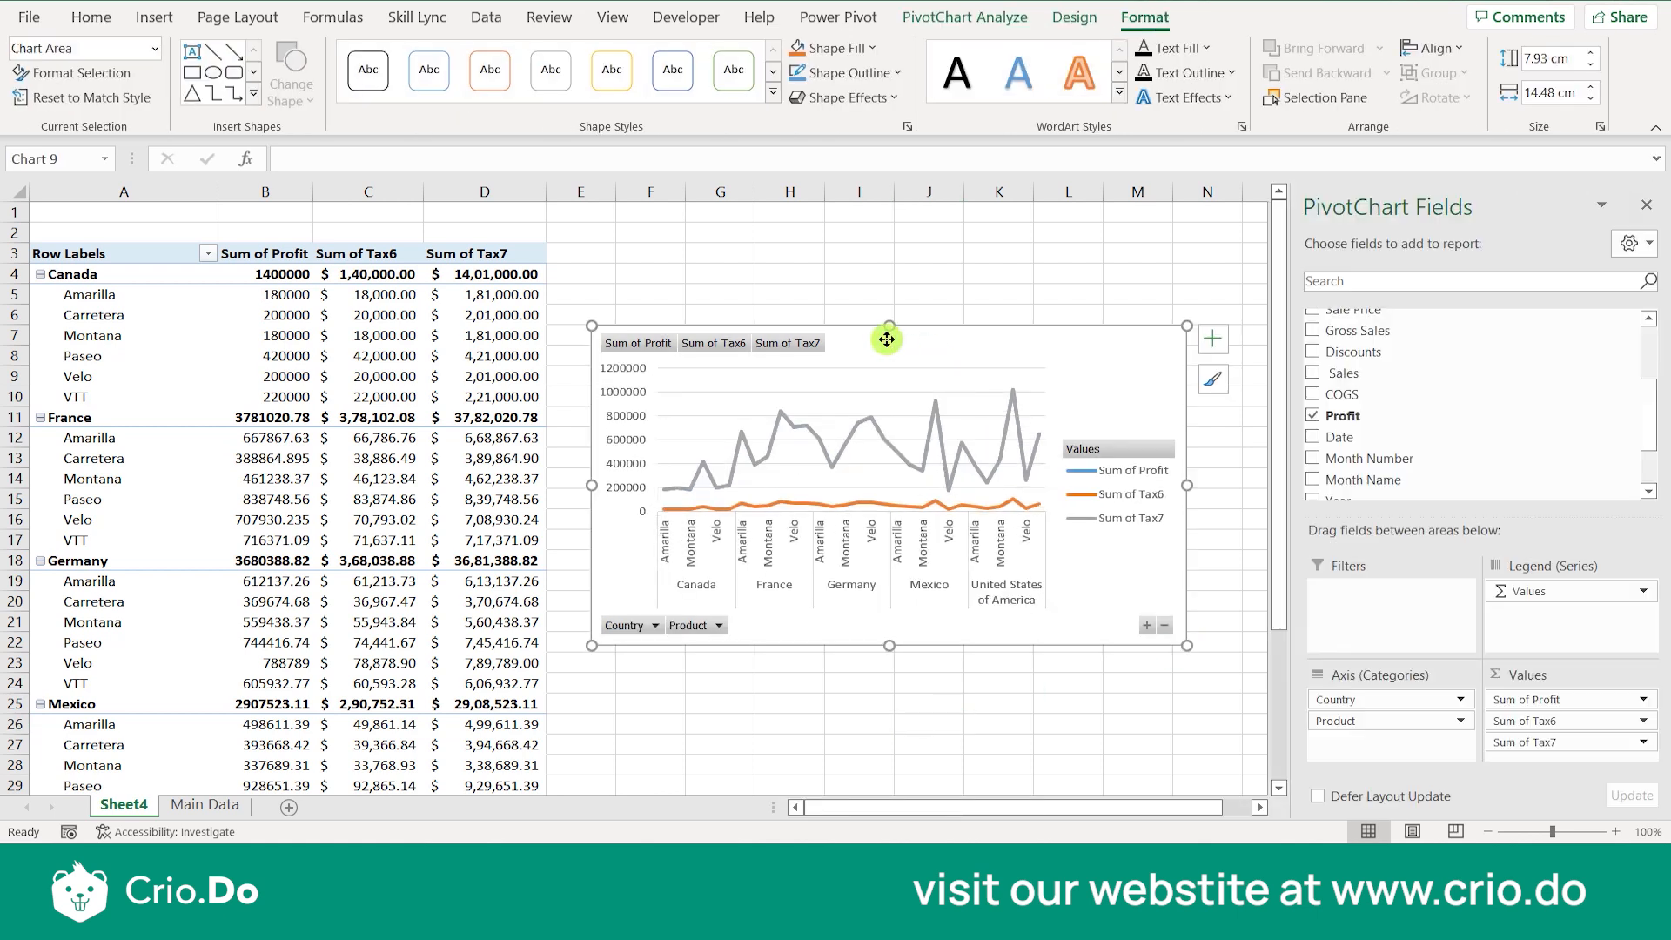